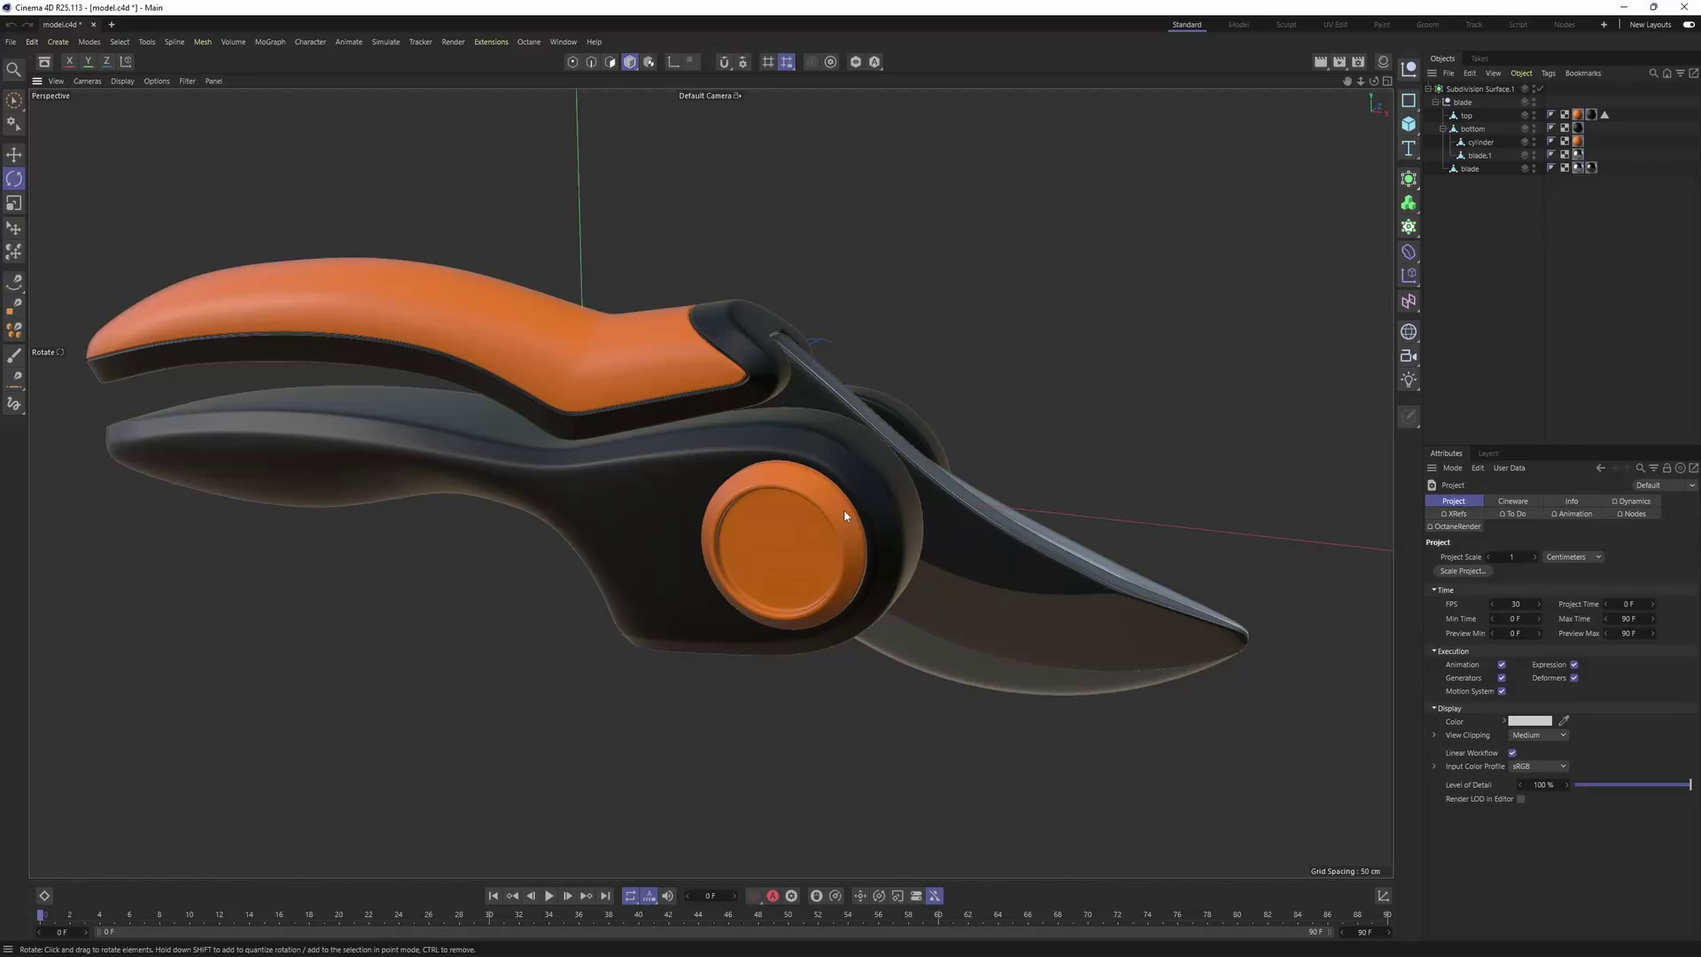
Select the whole shears object hierarchy and disable the Subdivision Surface smoothing to show the low-poly mesh
alt+drag(888, 480, 780, 516)
drag(1482, 209, 1460, 99)
alt+middle_drag(1041, 255, 999, 285)
scroll(999, 286, up, 1)
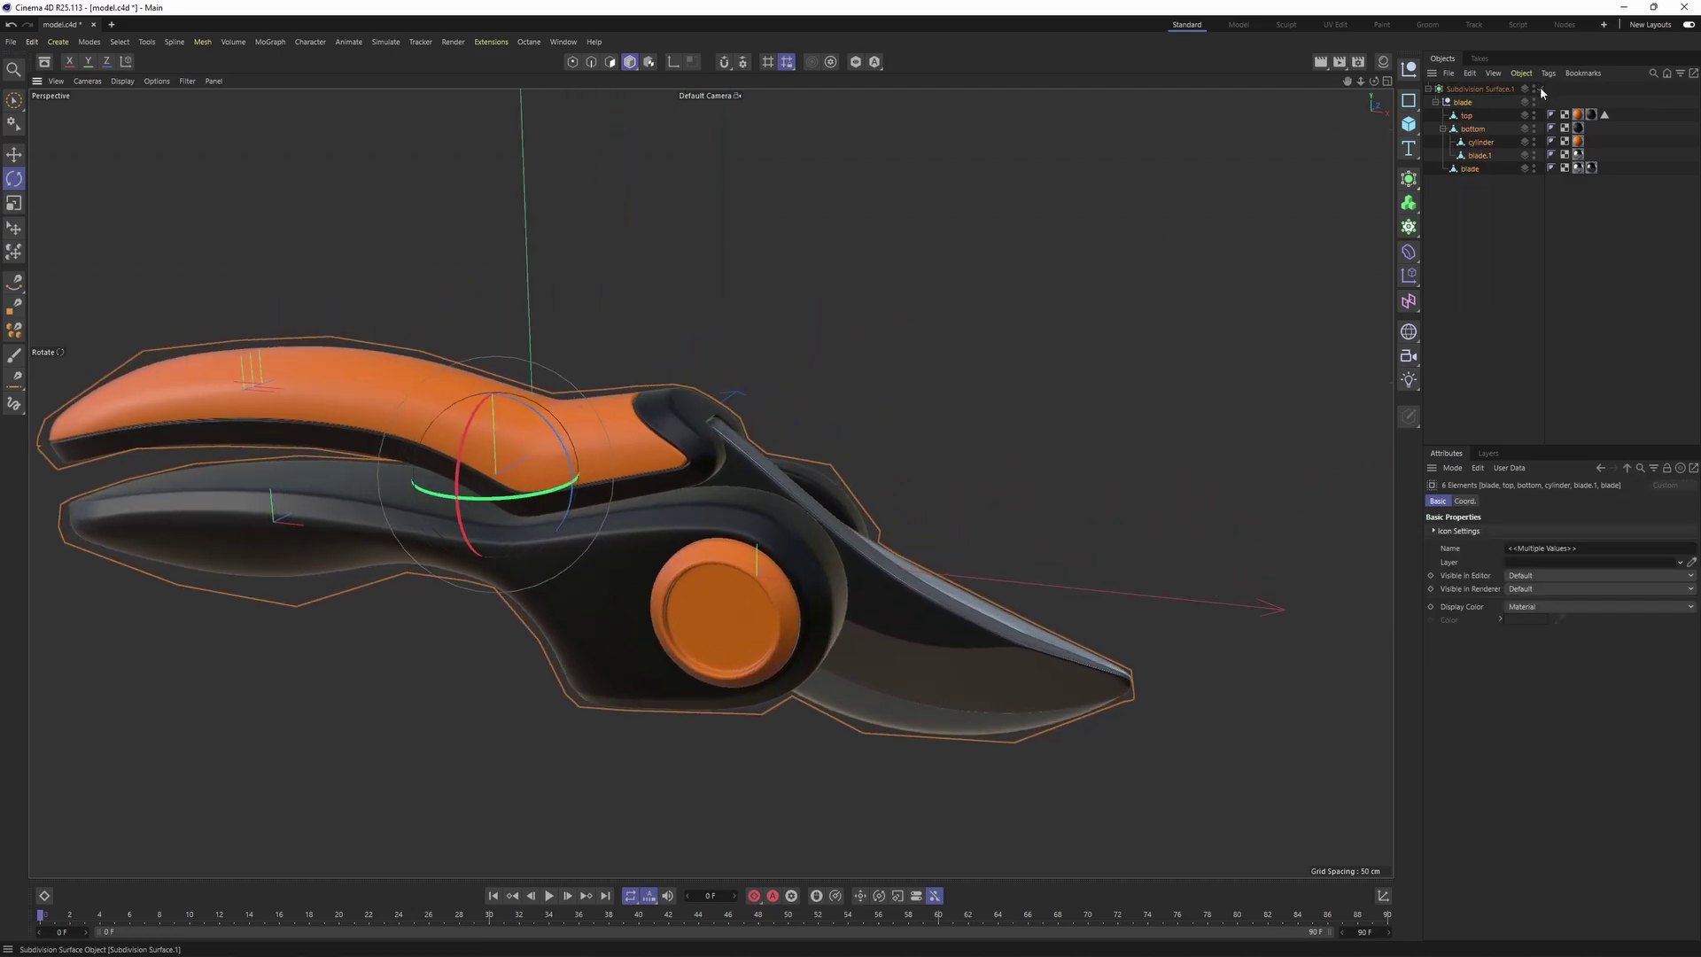
click(1540, 88)
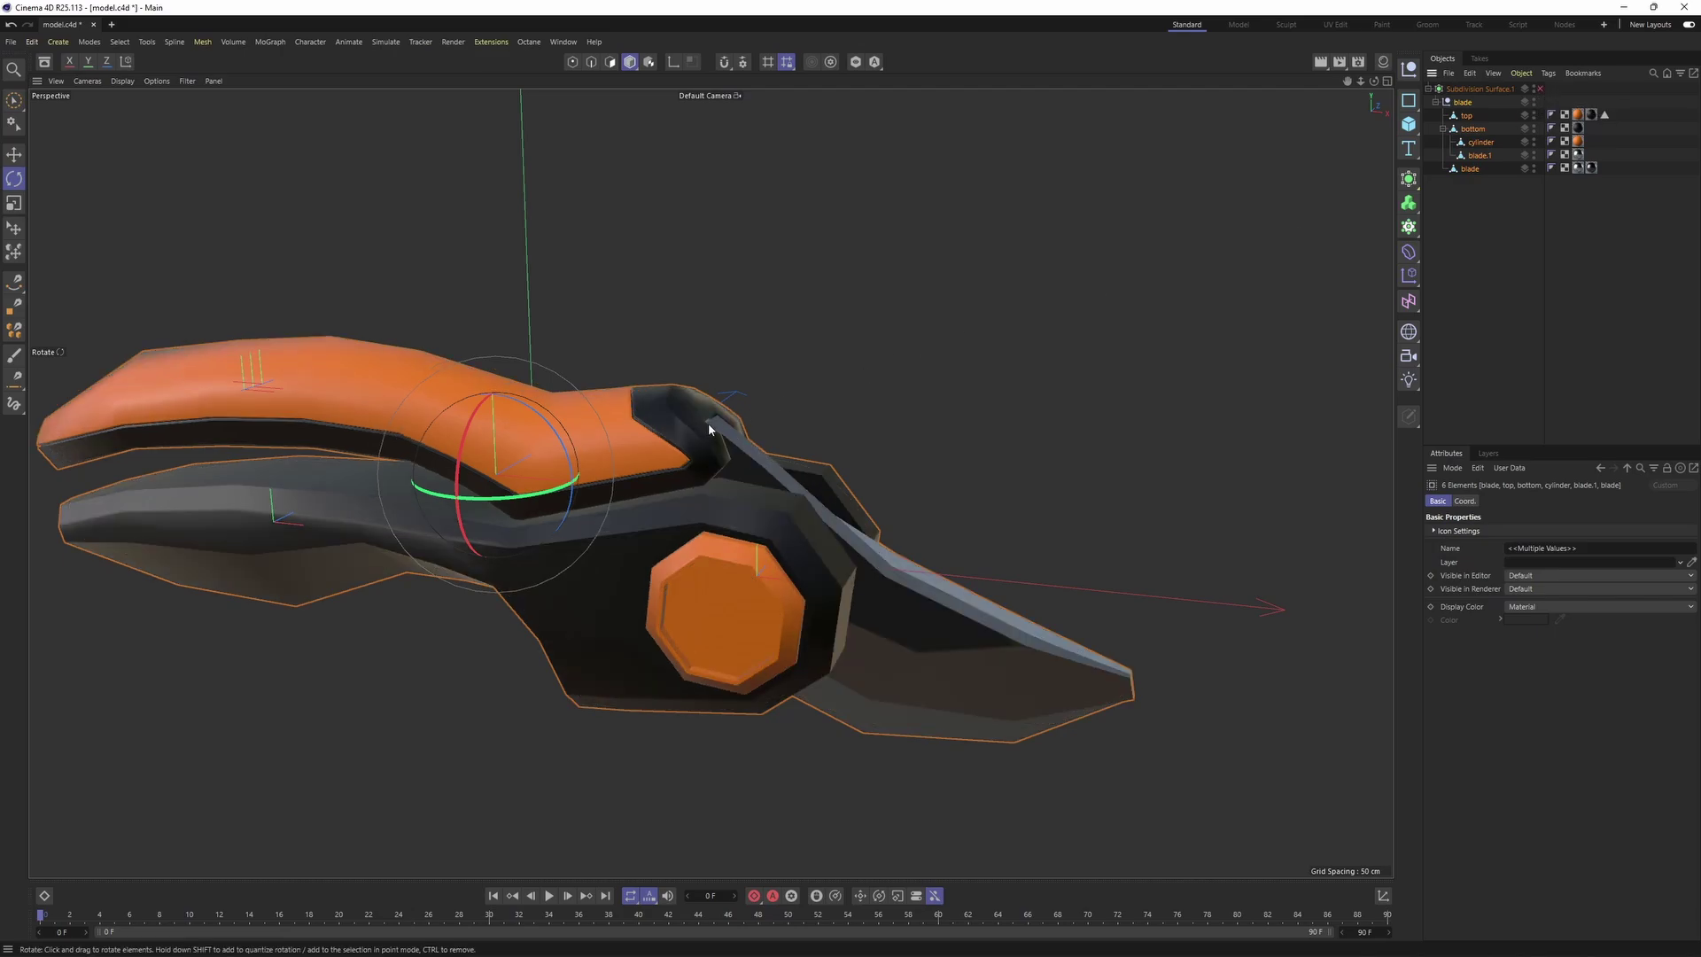
Hide the textures in the viewport shading and switch to the UV Edit layout
key(n)
key(q)
alt+middle_drag(709, 423, 829, 404)
alt+drag(830, 404, 1176, 204)
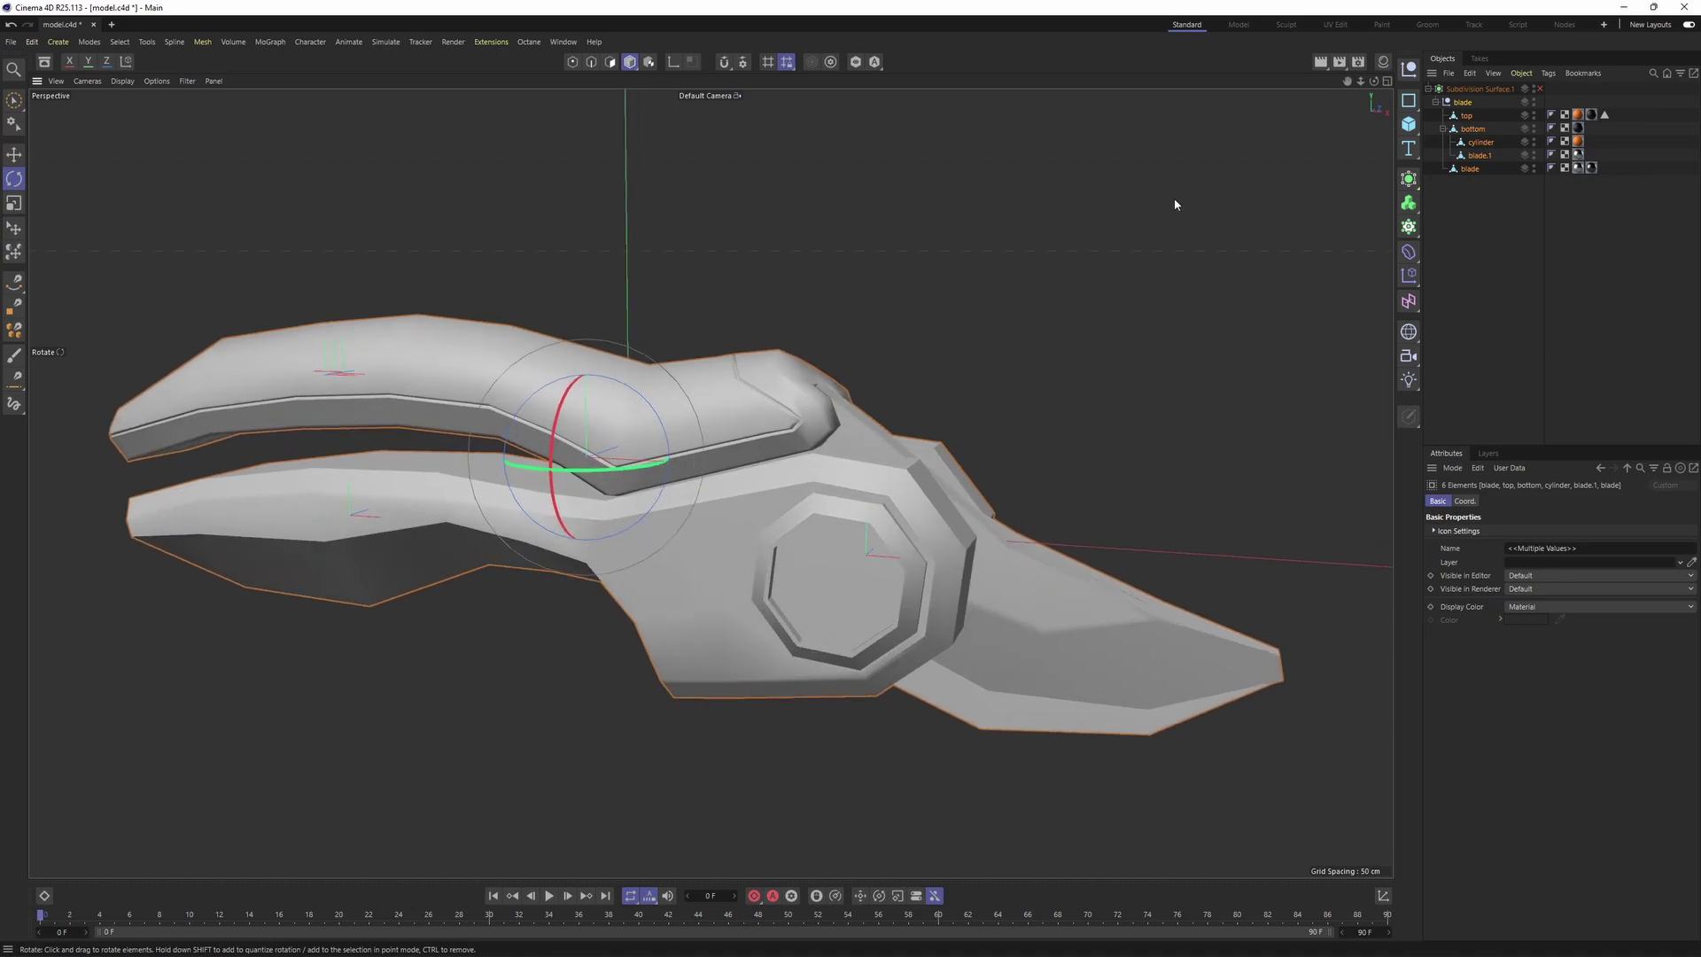
click(1335, 25)
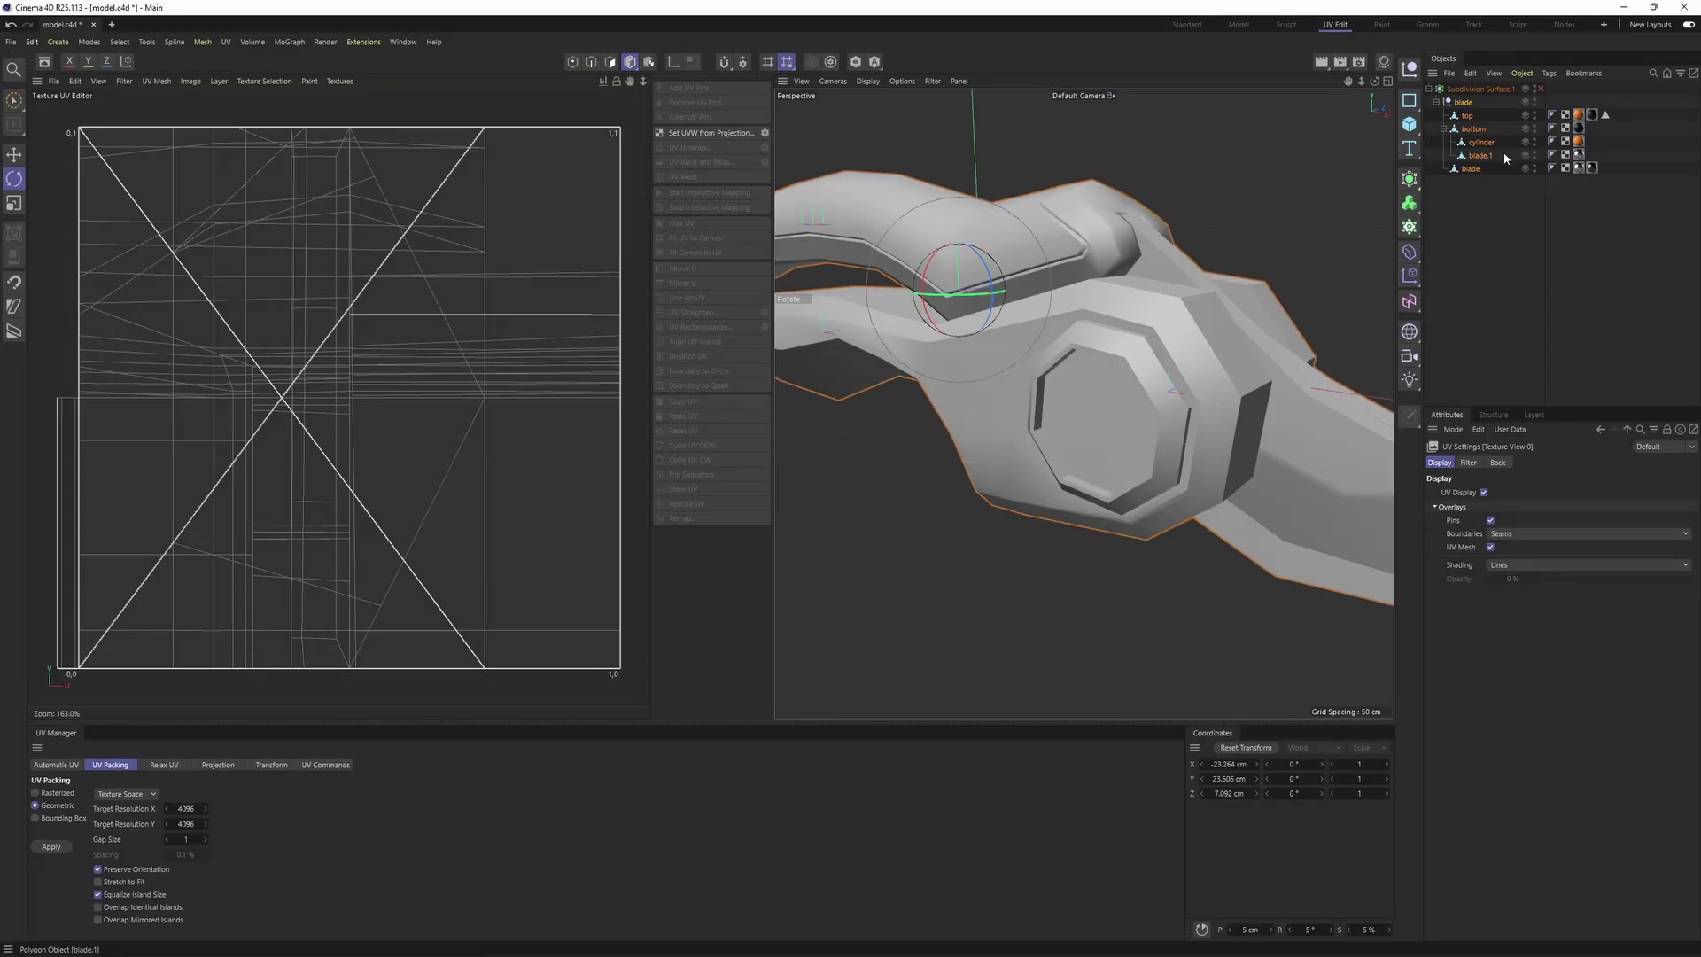
Isolate the object named blade in the viewport with Viewport Solo set to Automatic
click(1471, 168)
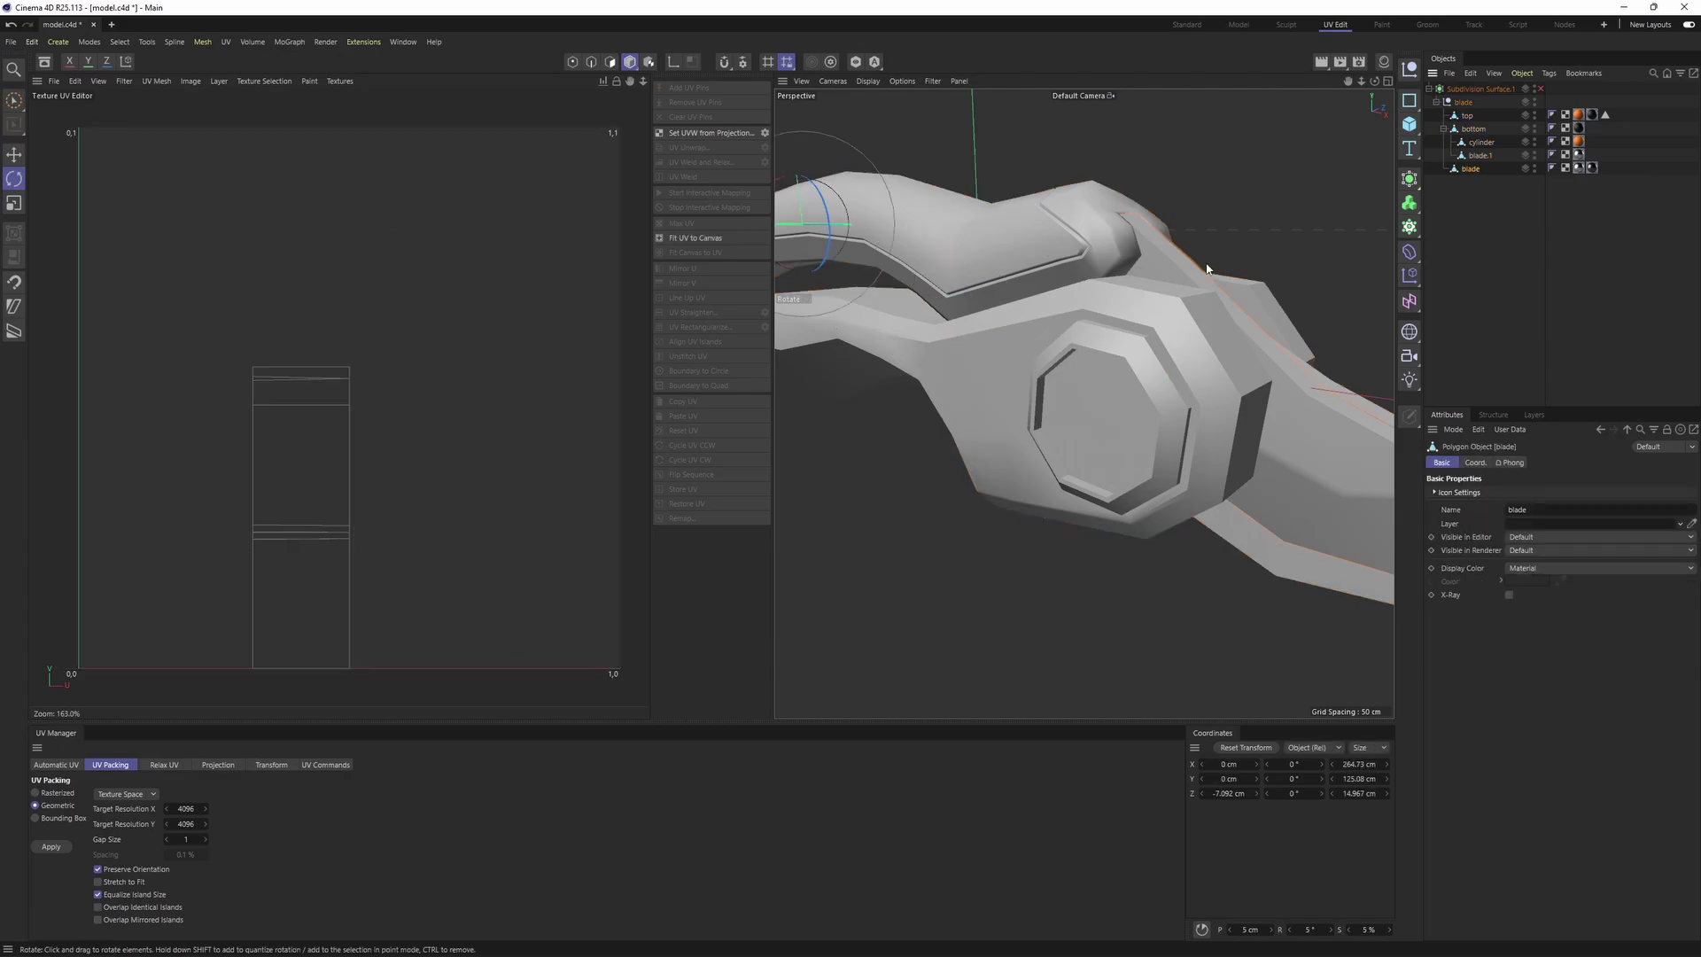
click(861, 65)
click(878, 63)
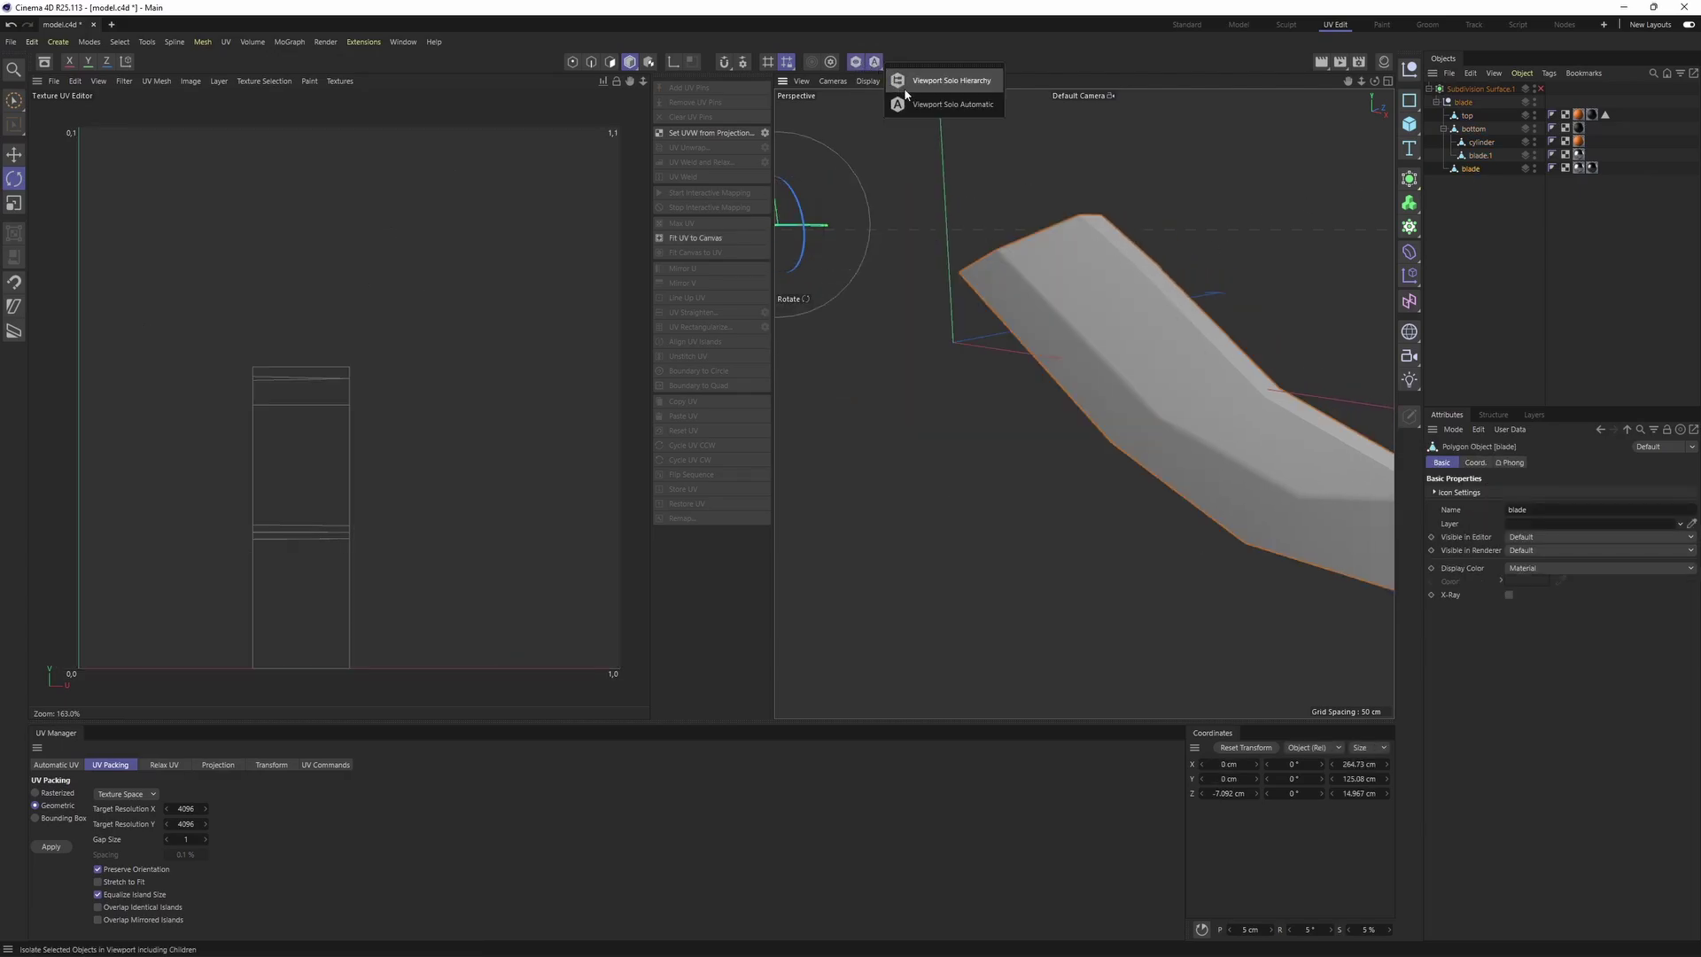
click(977, 110)
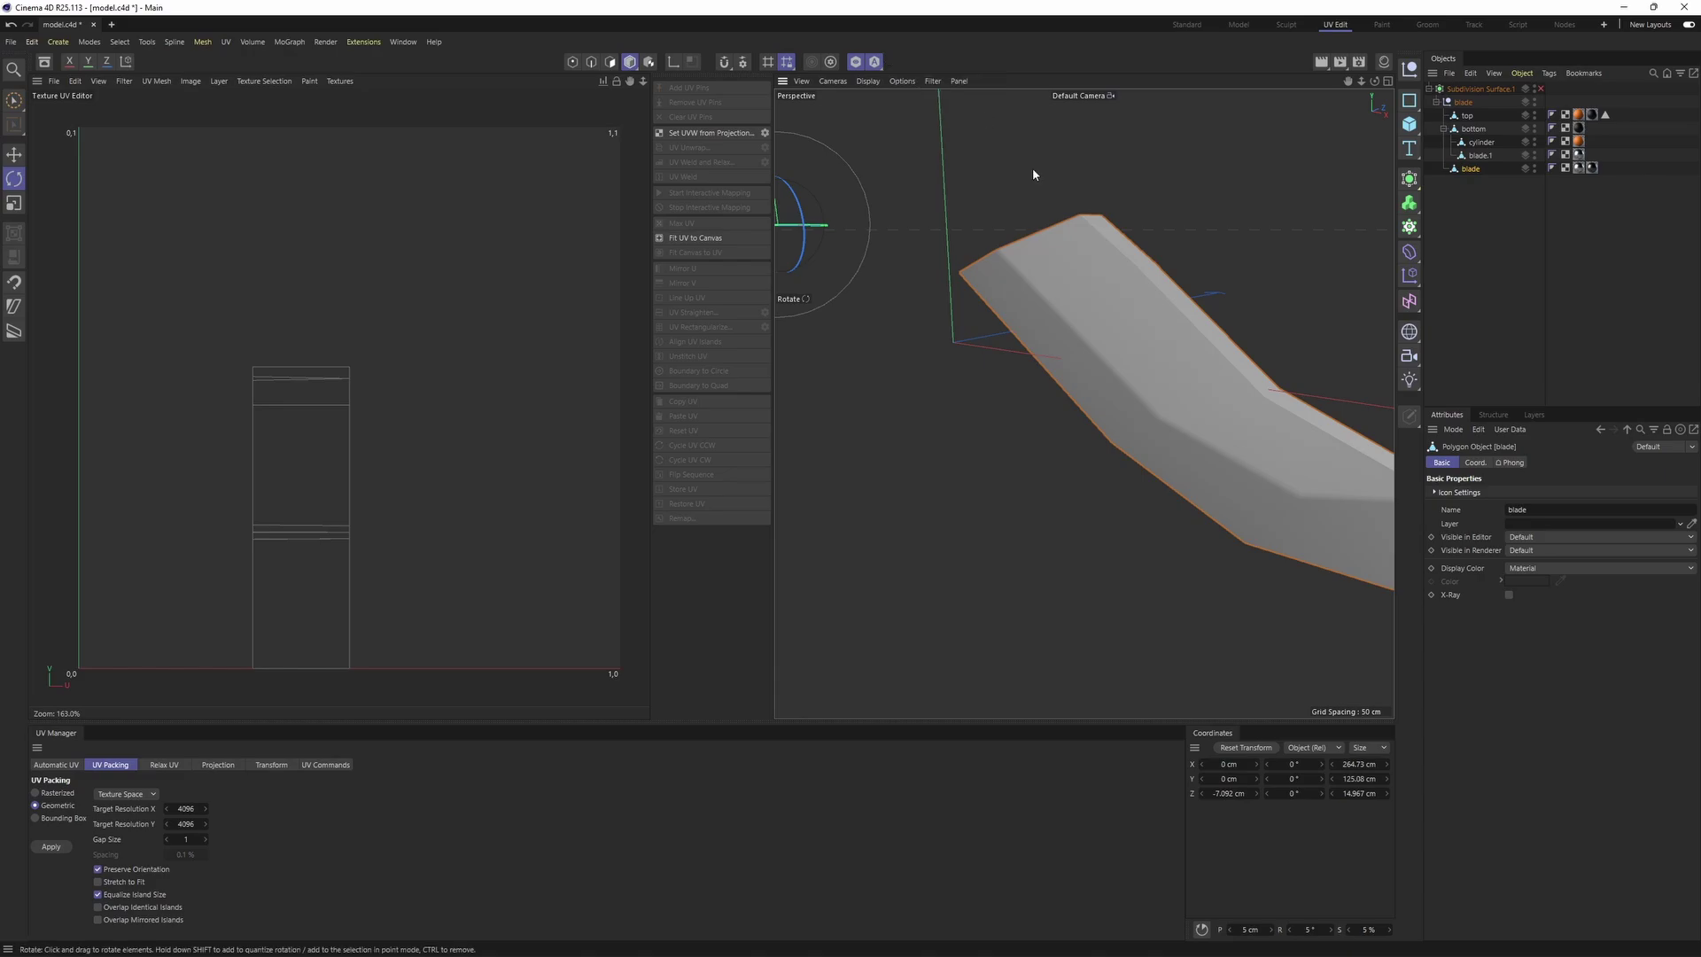
alt+drag(1082, 403, 1107, 308)
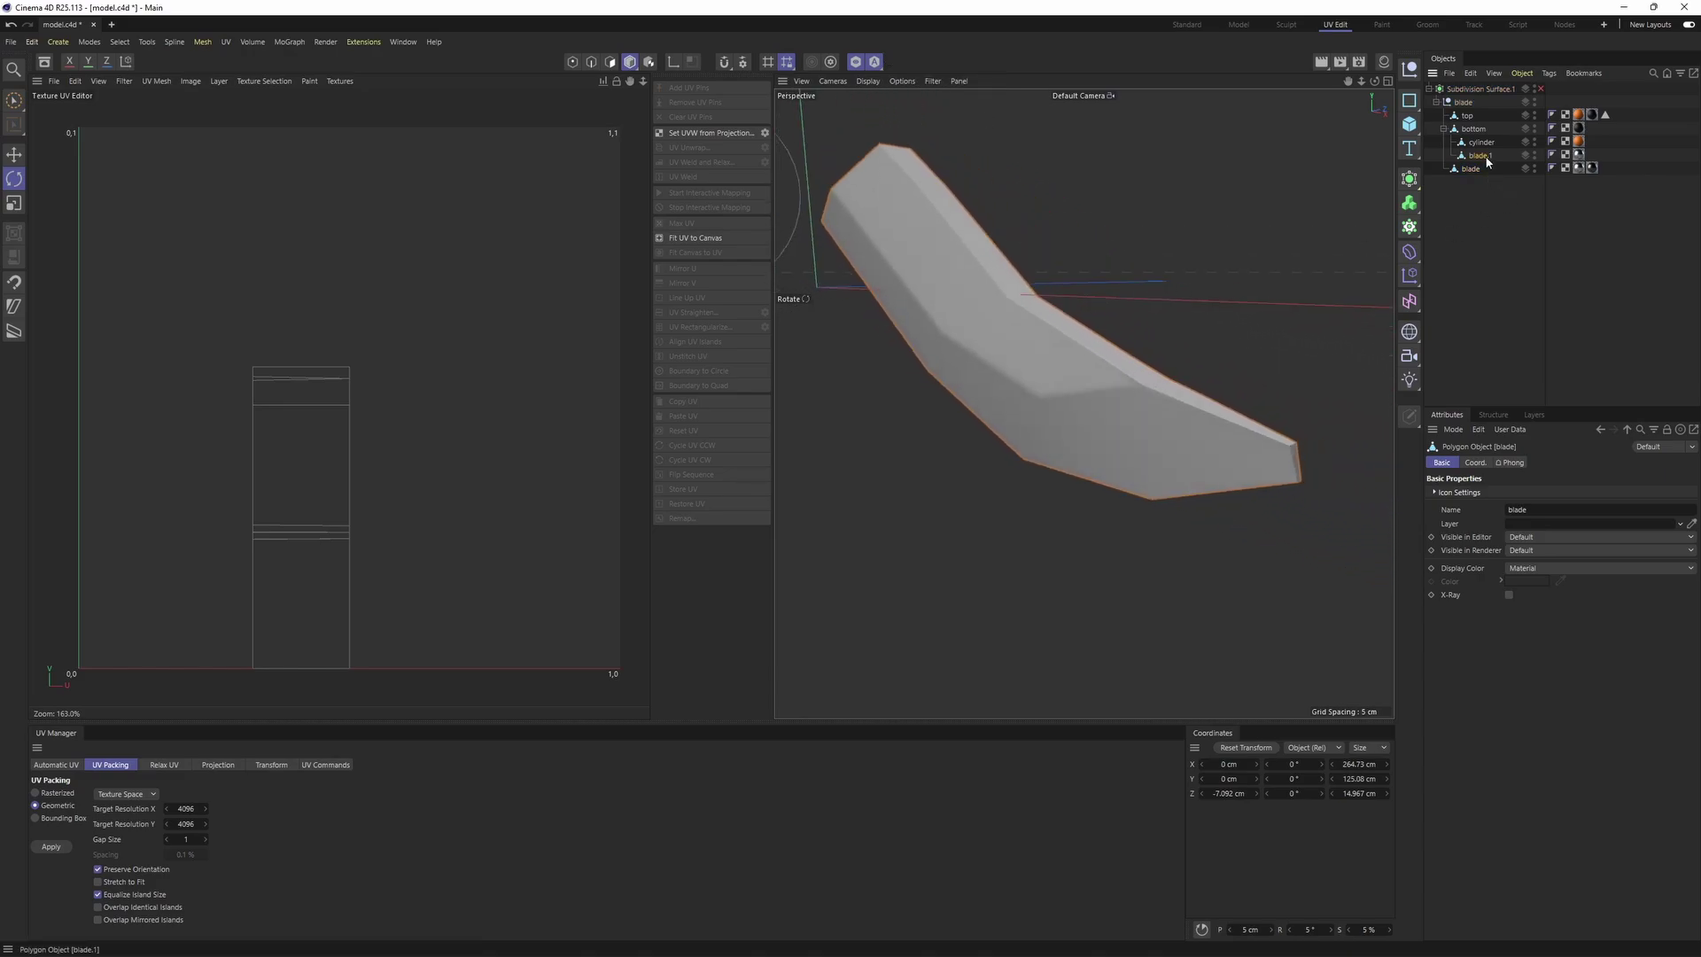
Look at blade.1, cylinder and bottom individually, then reselect blade and examine its shape from several sides
click(1480, 155)
click(1481, 142)
click(1474, 128)
click(1479, 155)
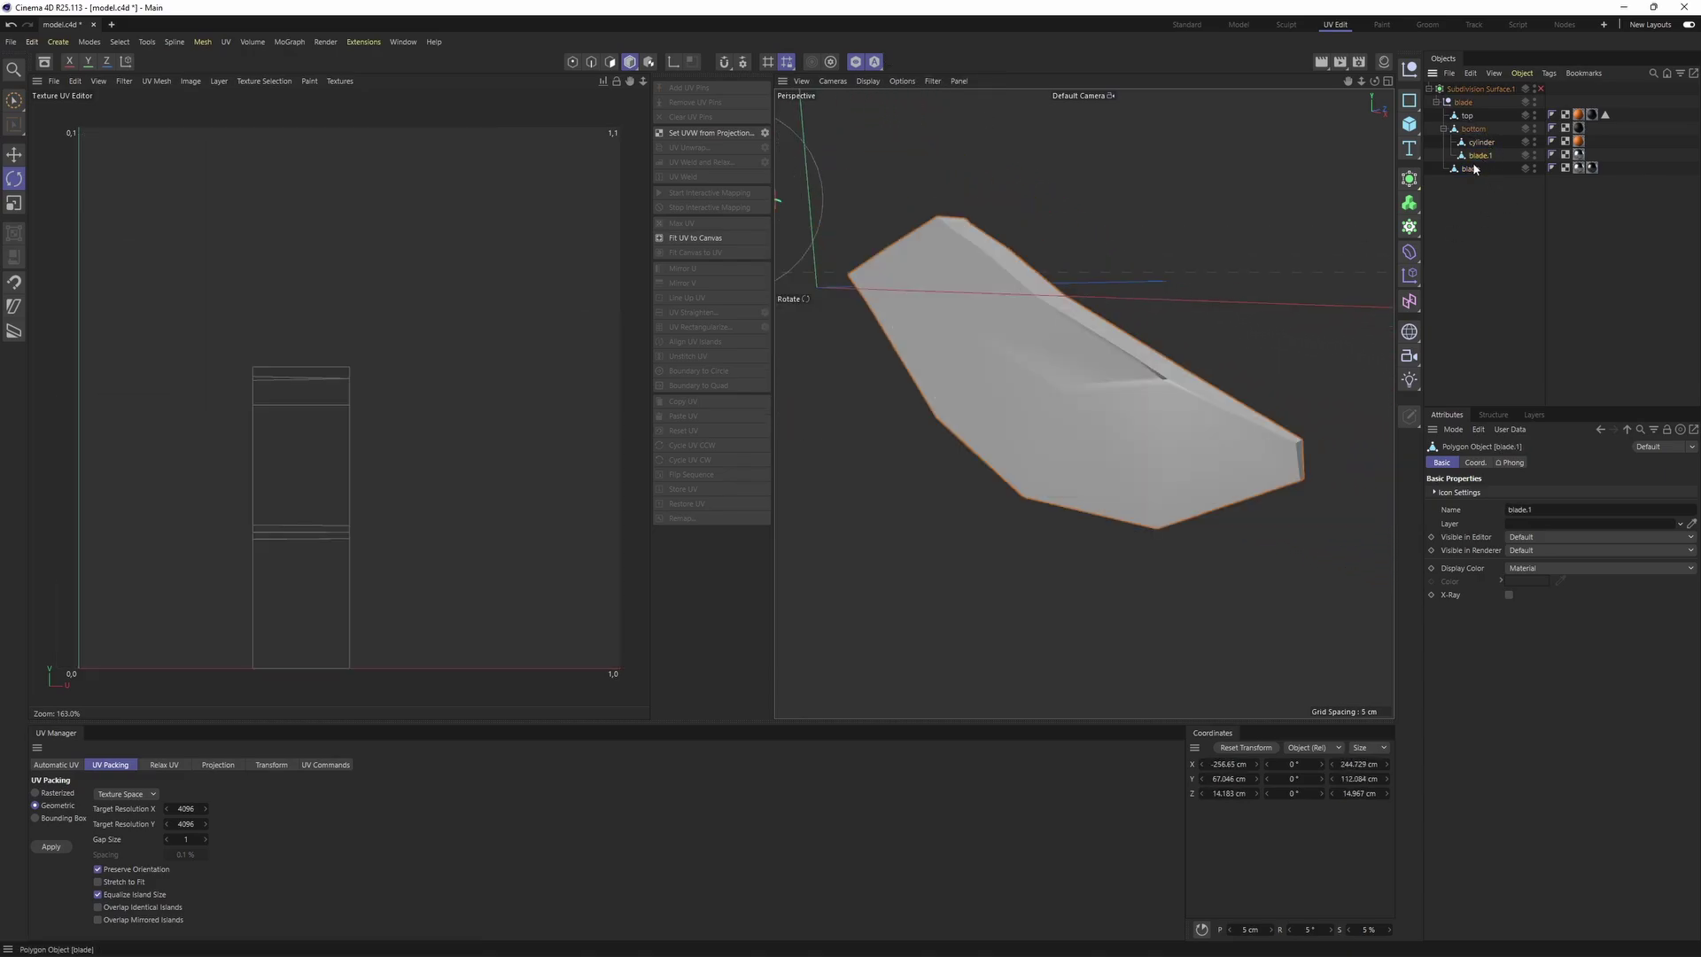
click(1471, 168)
alt+drag(1085, 315, 1154, 297)
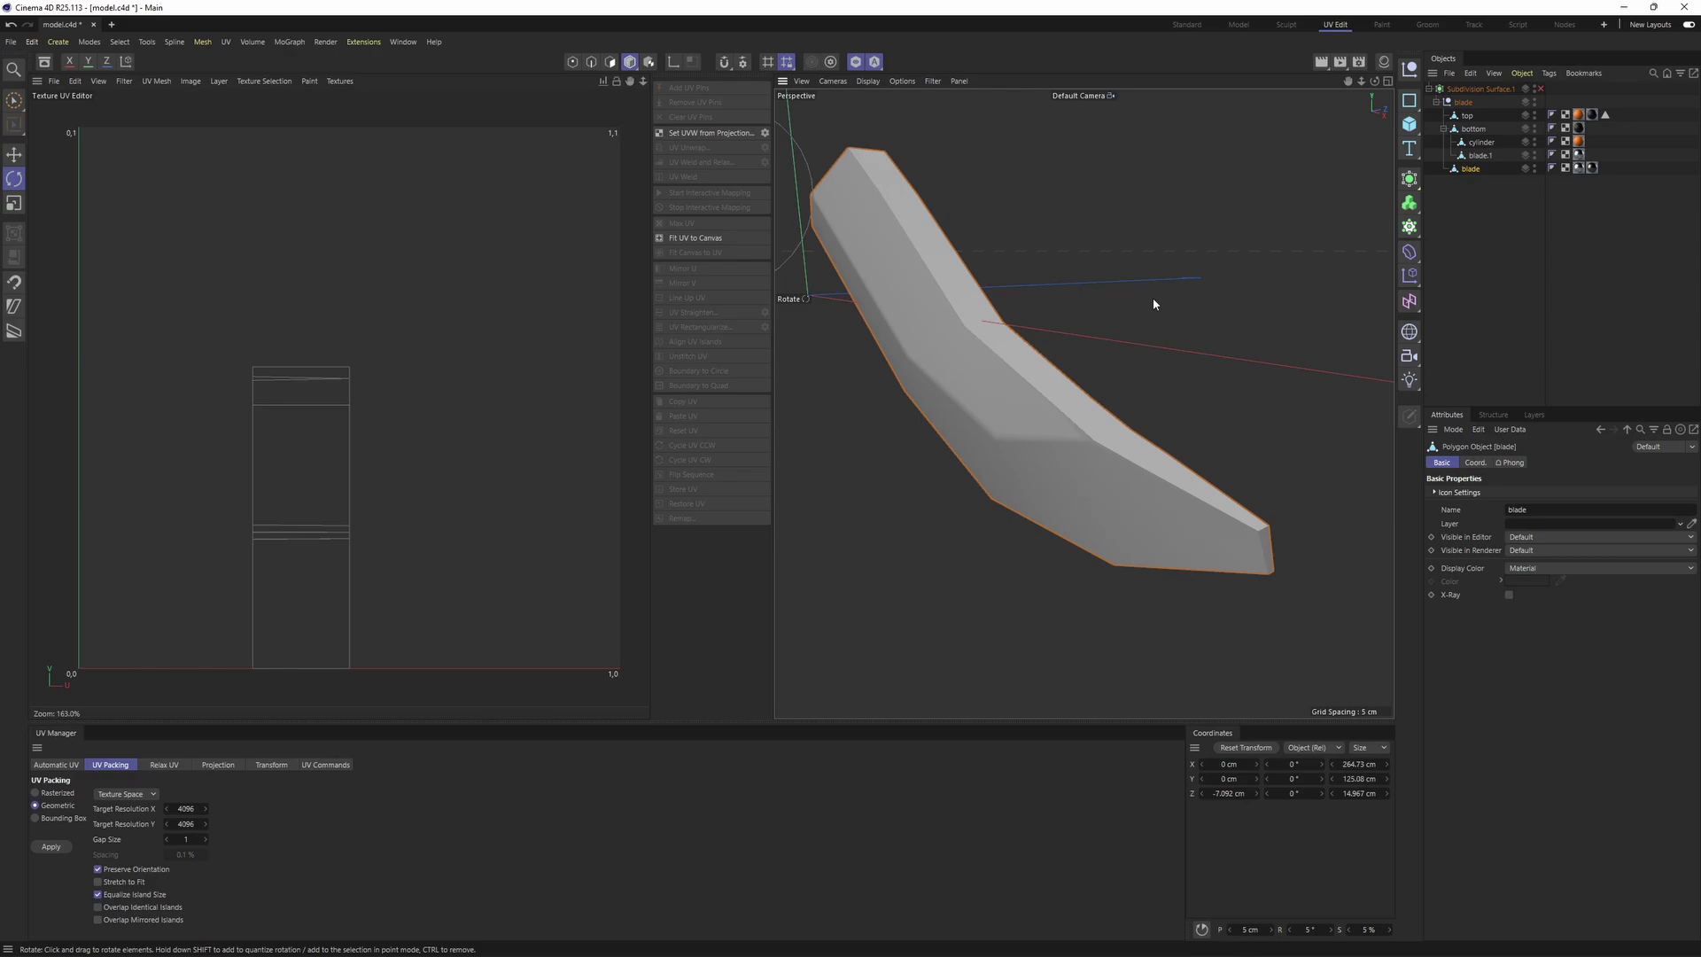
alt+drag(1152, 298, 1005, 334)
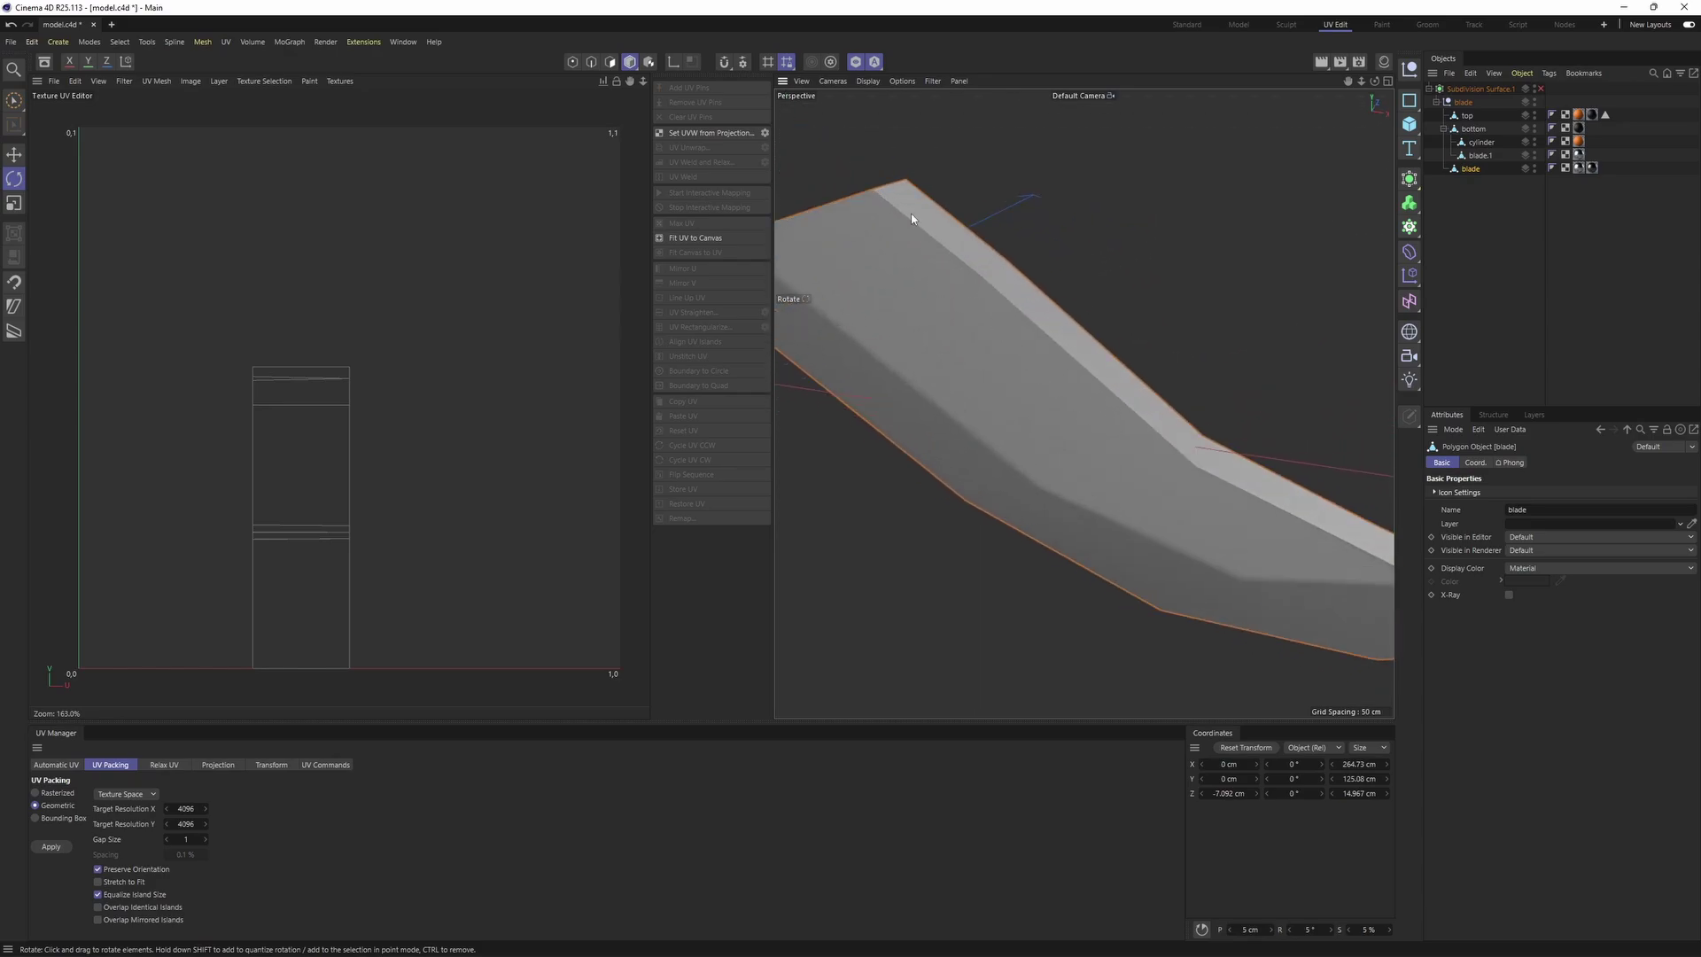
alt+drag(1204, 466, 1084, 222)
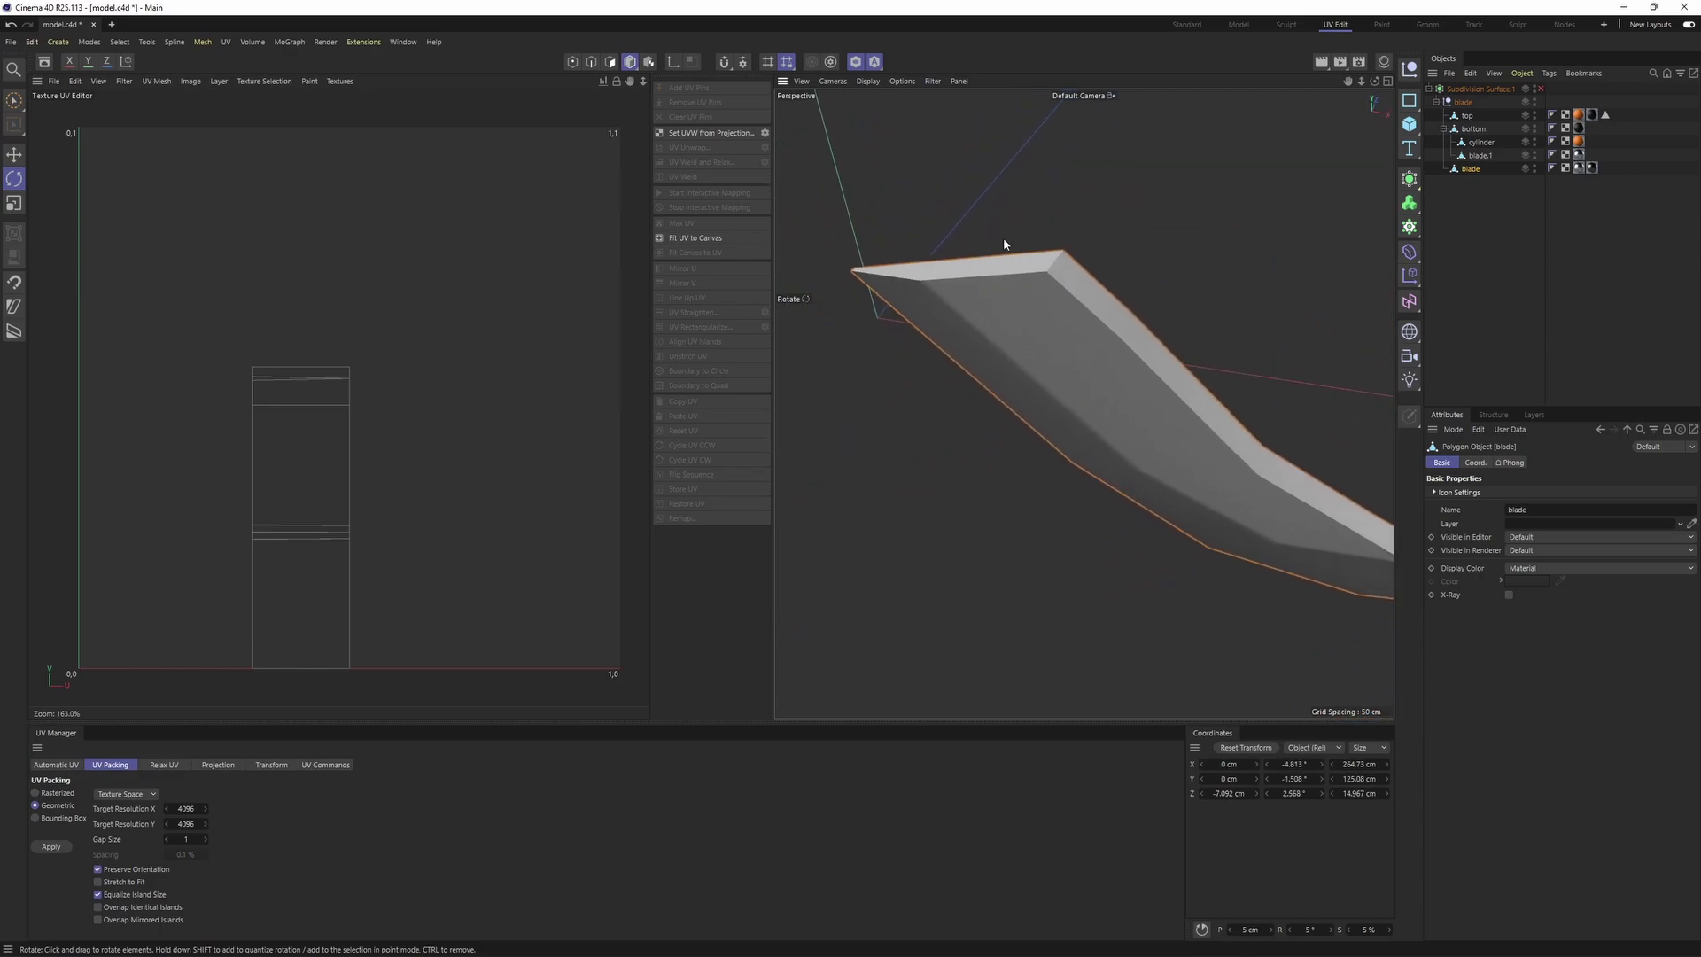
Select the edge loops outlining both flat sides of the blade, including its narrow rim, with Loop Selection in edge mode
click(592, 62)
alt+drag(1084, 403, 980, 232)
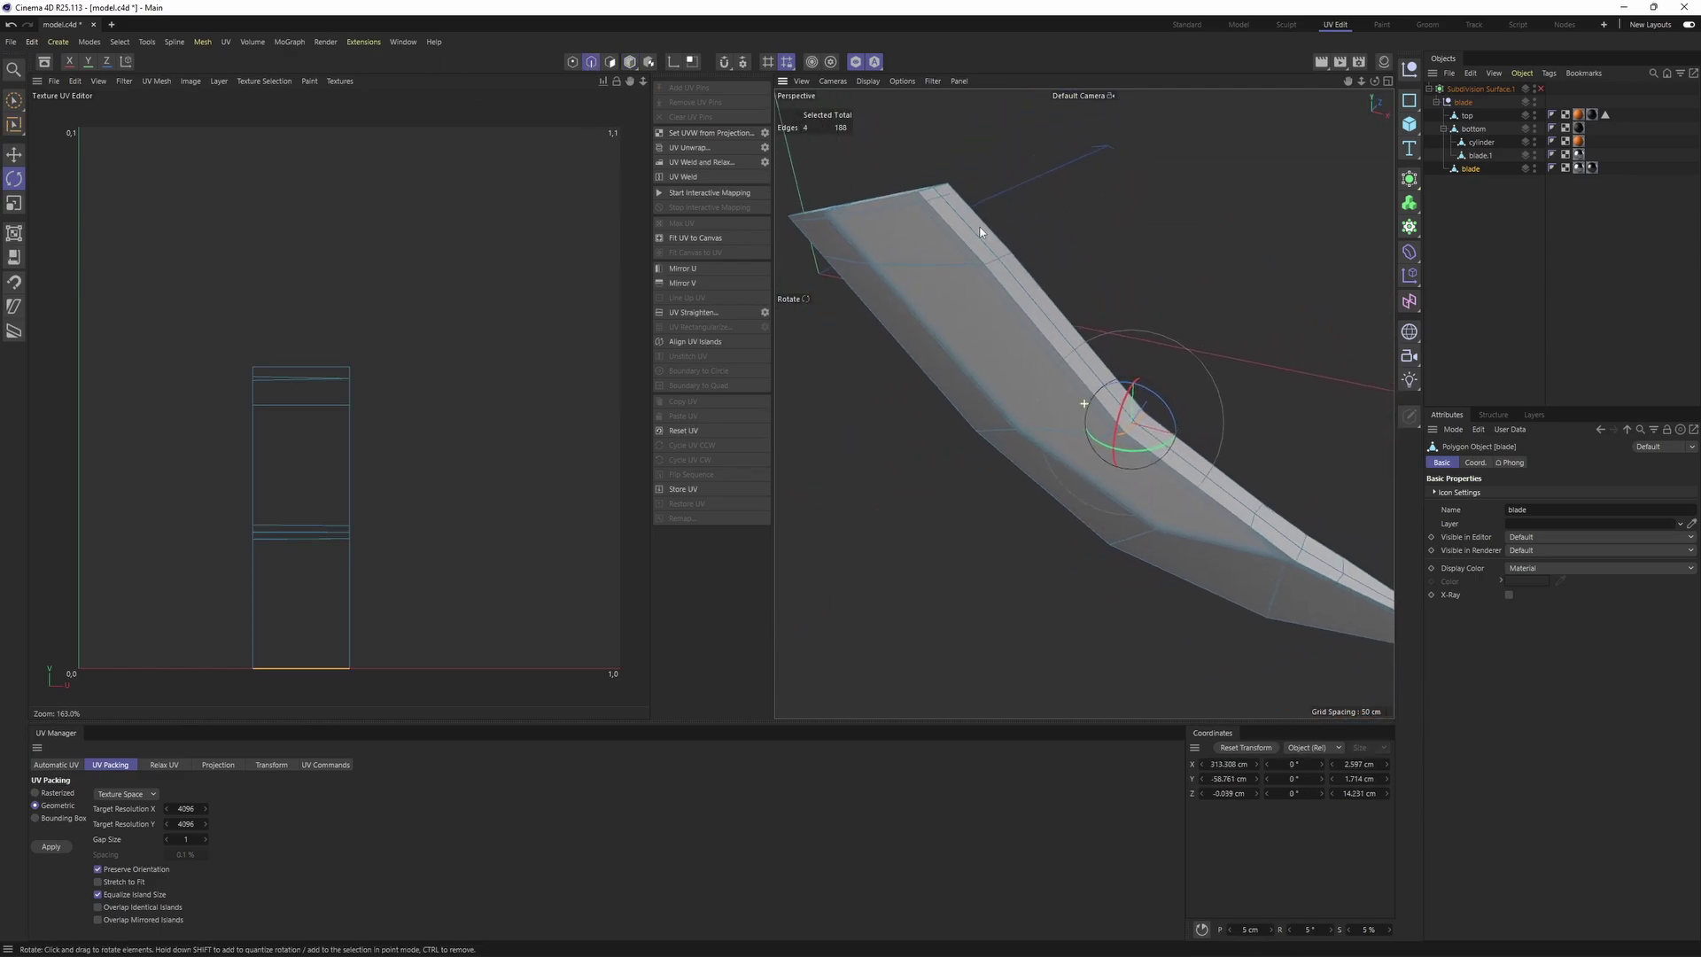
scroll(1011, 246, up, 2)
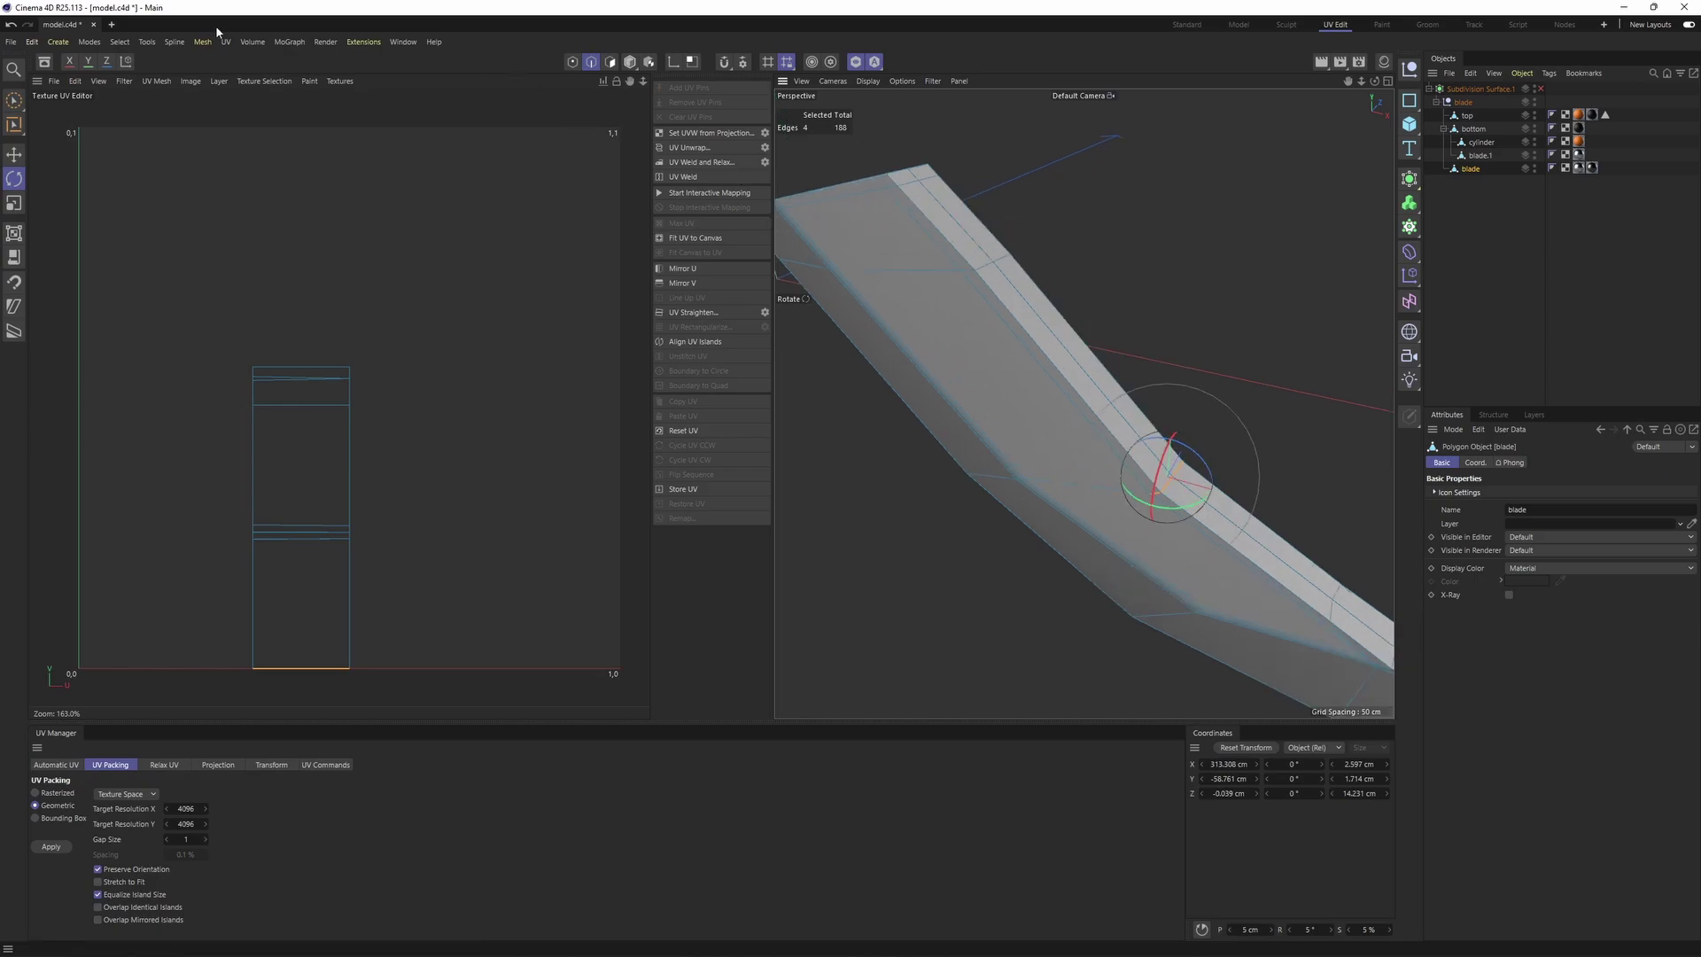
click(119, 42)
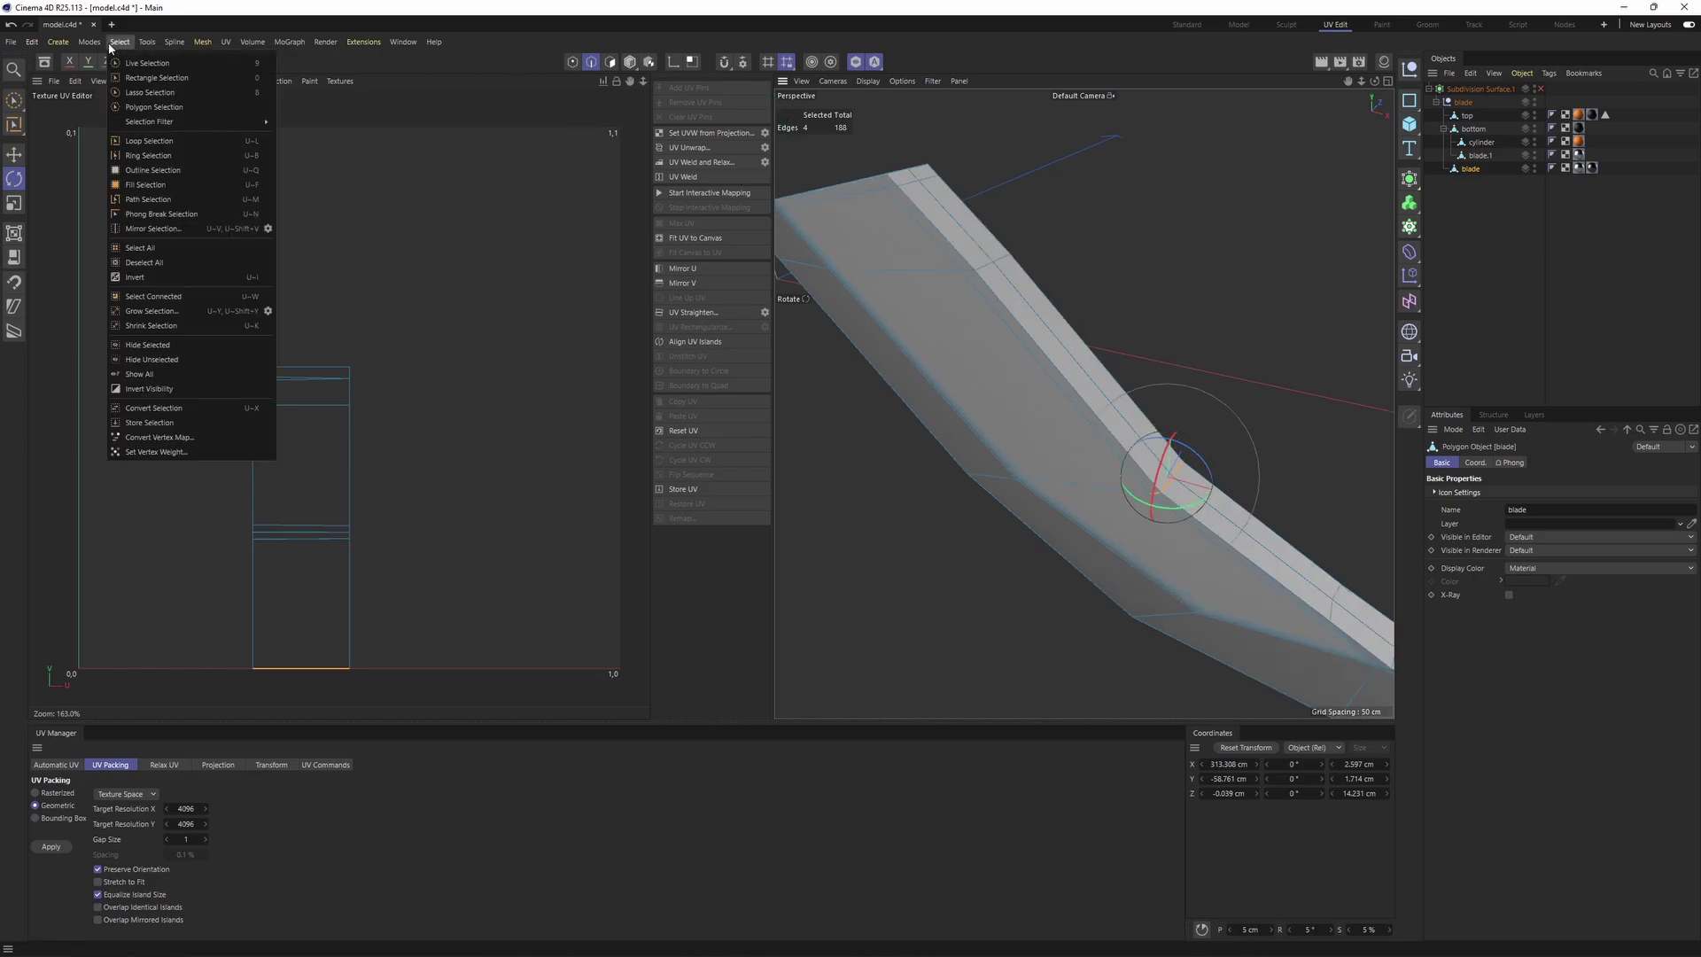
click(167, 141)
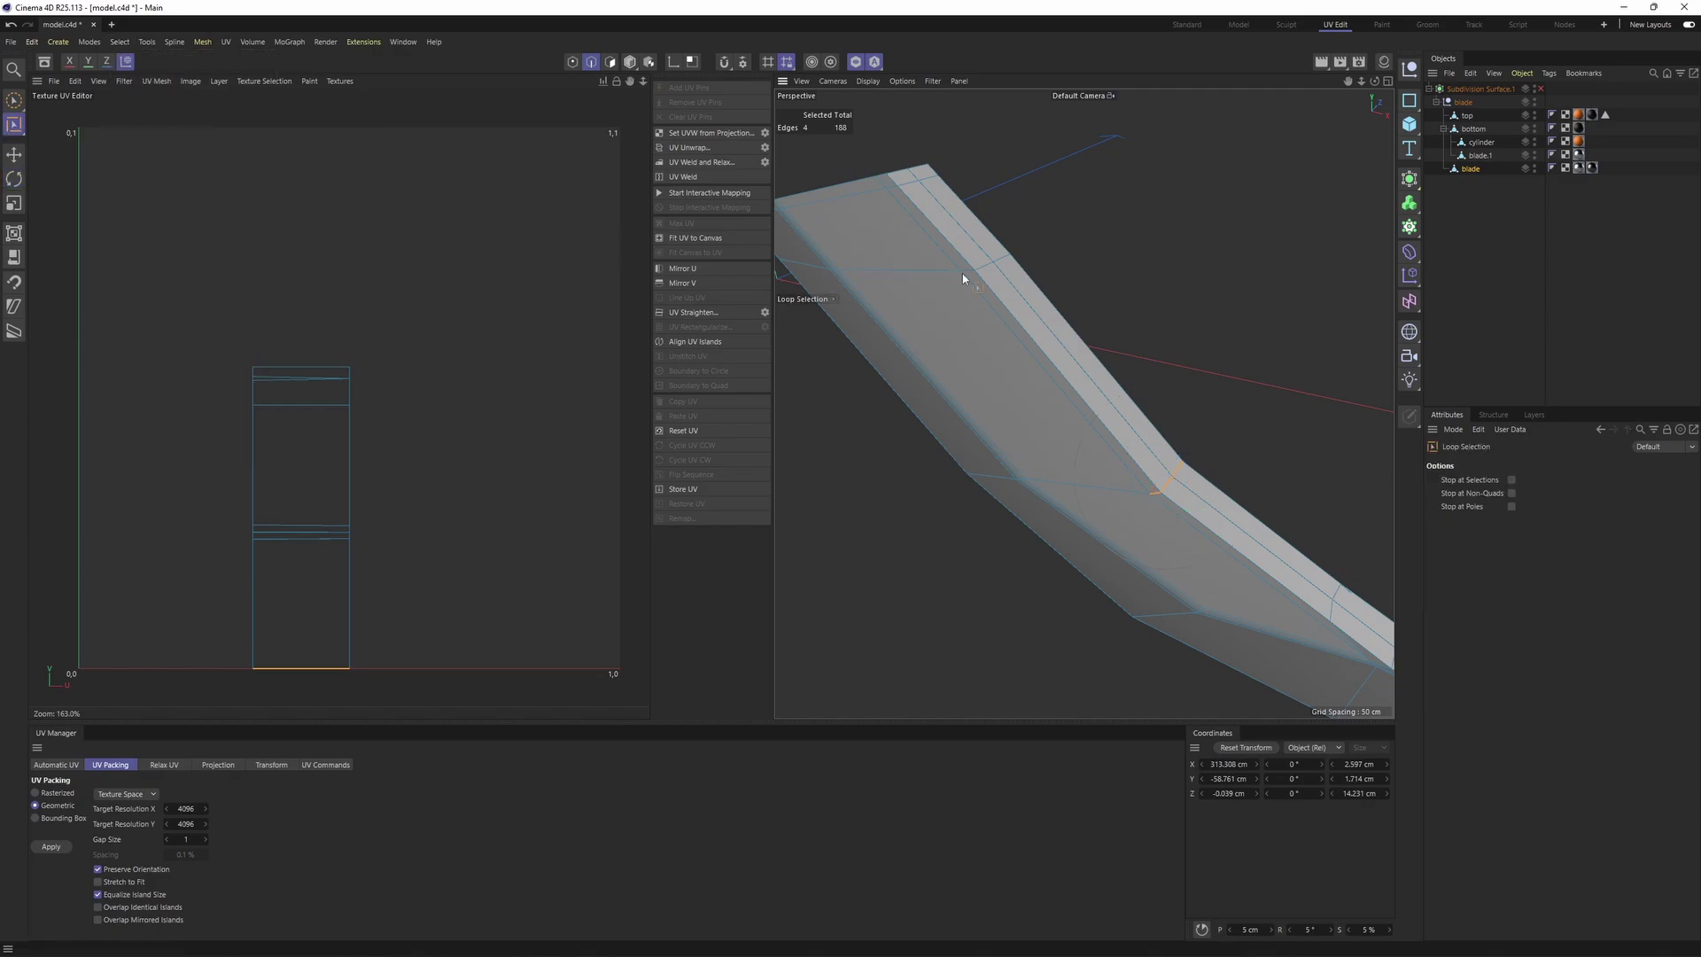
alt+drag(964, 278, 1068, 491)
click(1038, 291)
shift+click(1095, 269)
alt+drag(1016, 439, 1019, 341)
shift+click(1027, 438)
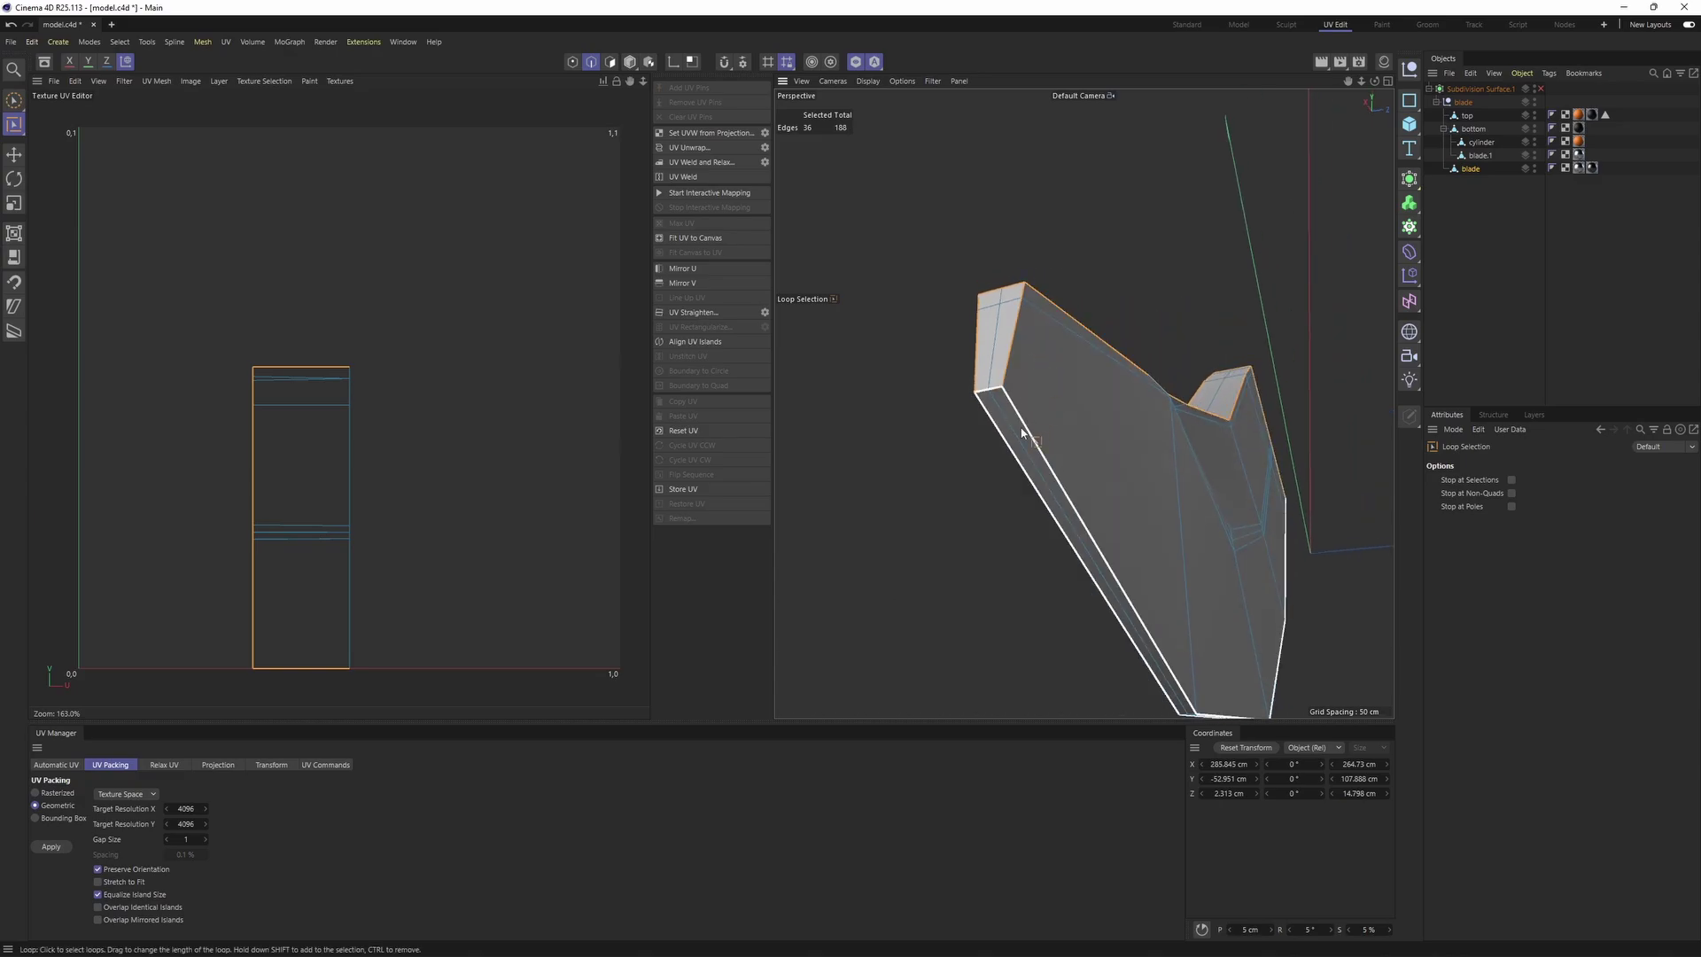
alt+drag(1026, 429, 1139, 529)
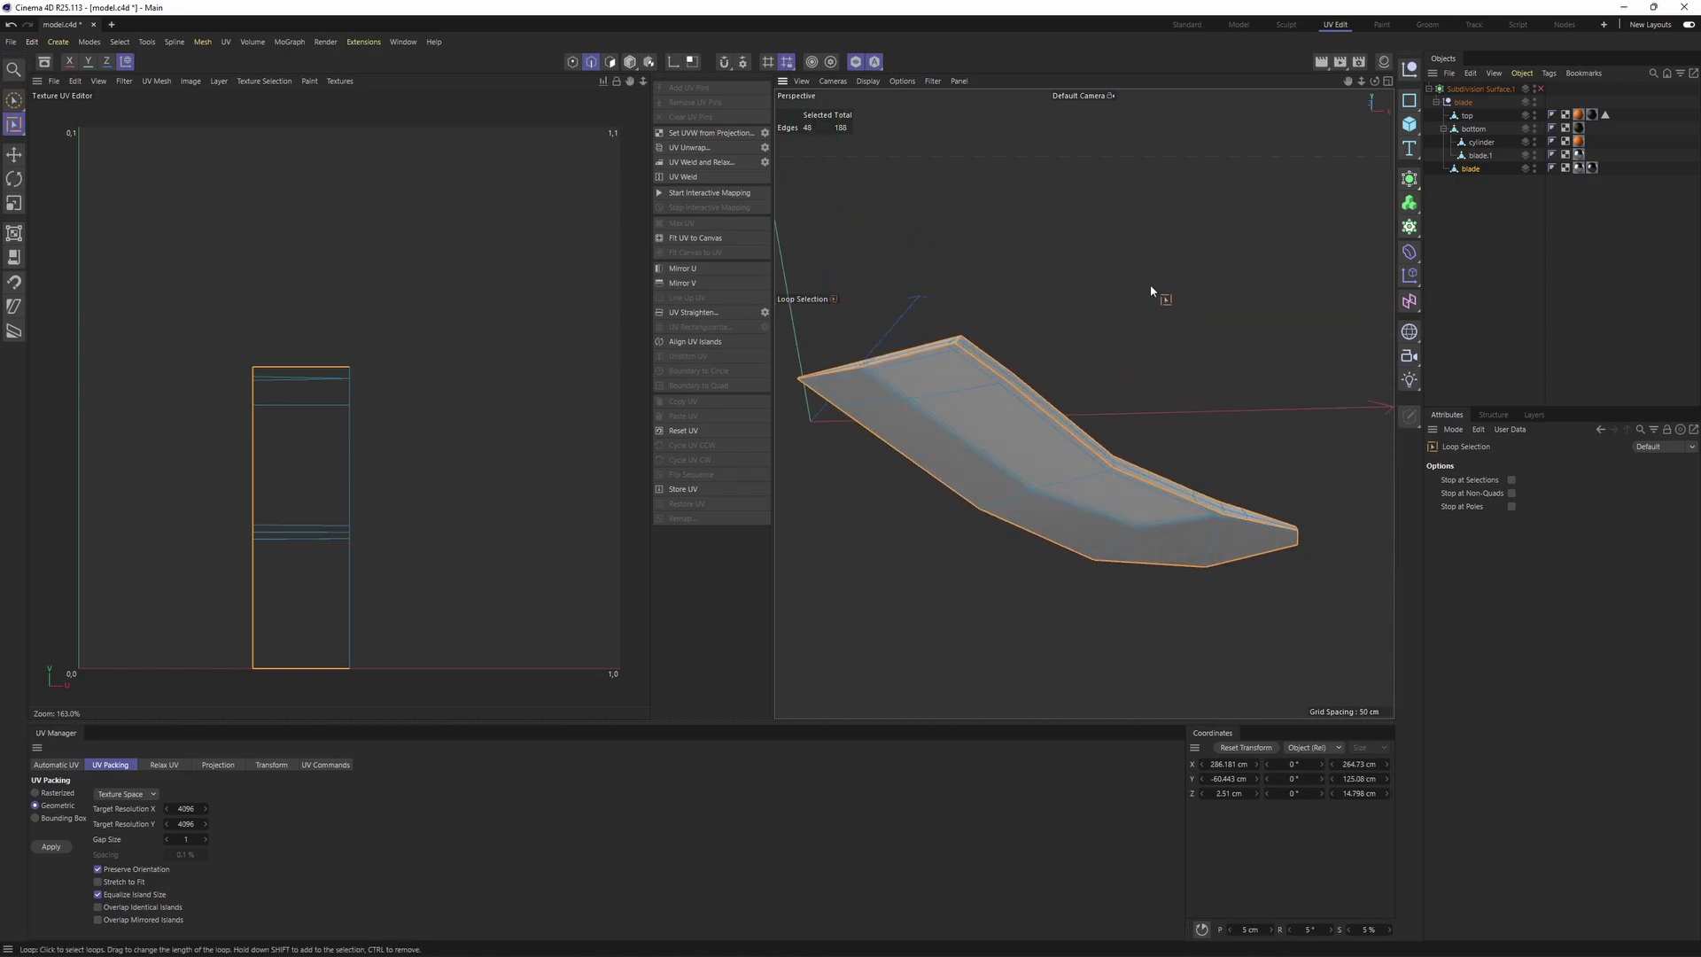
Unwrap the blade's UVs along the selected edges and display the UV Map checker texture
click(703, 148)
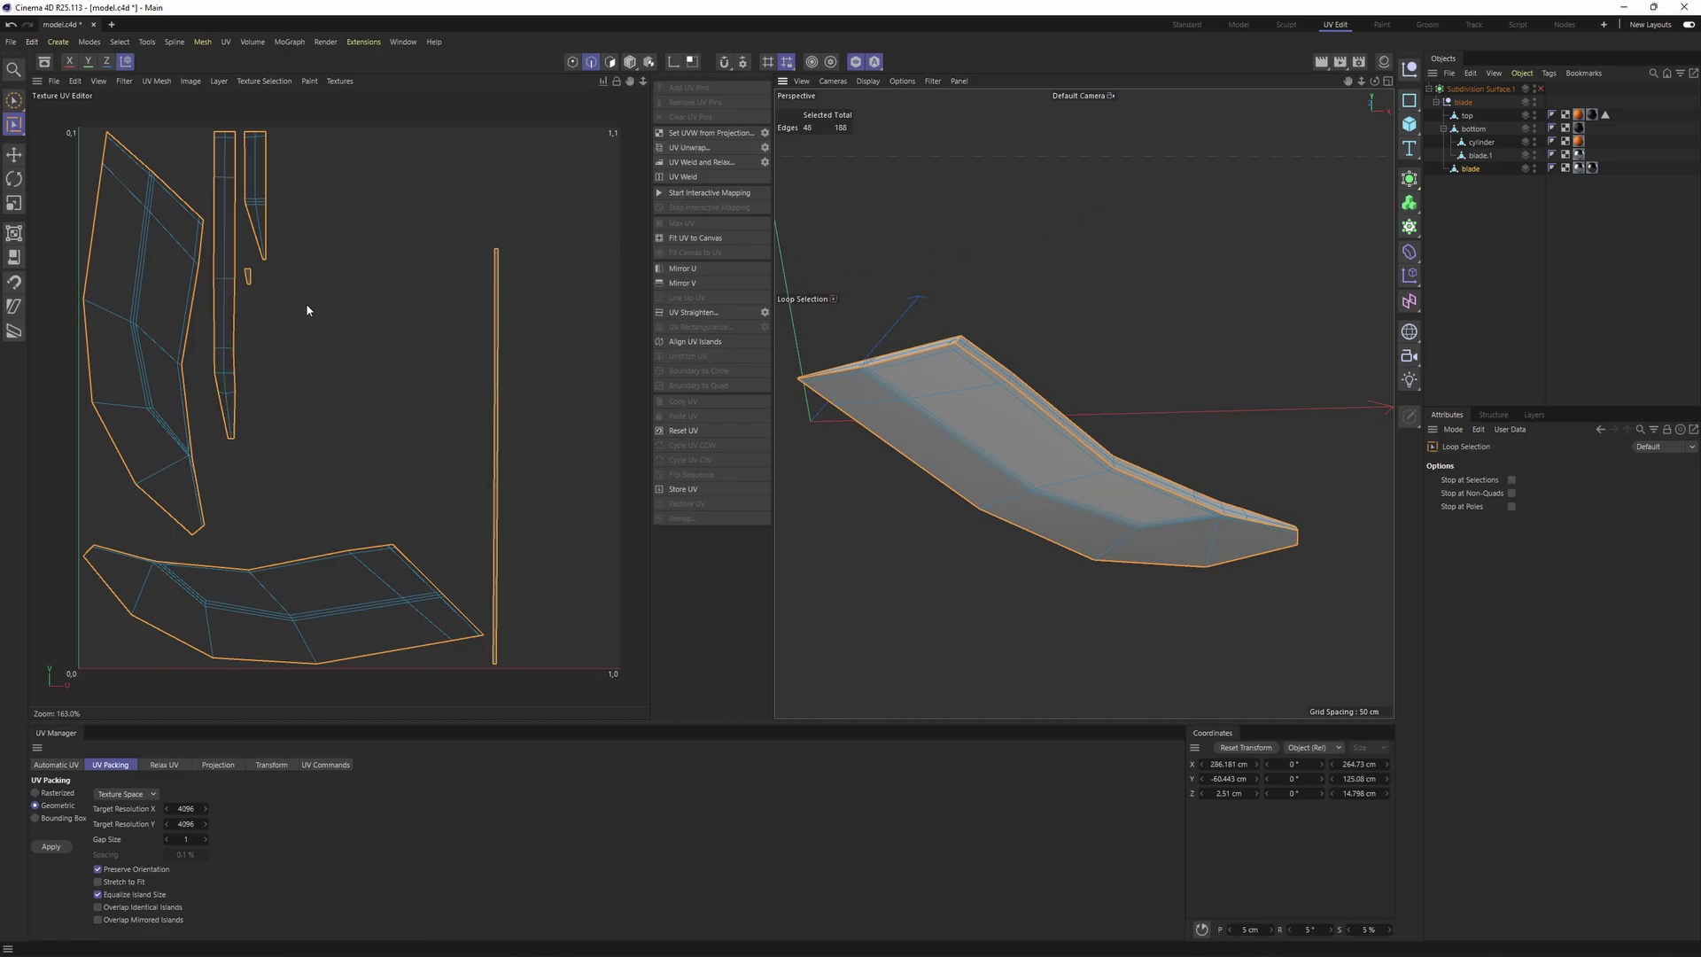
click(337, 81)
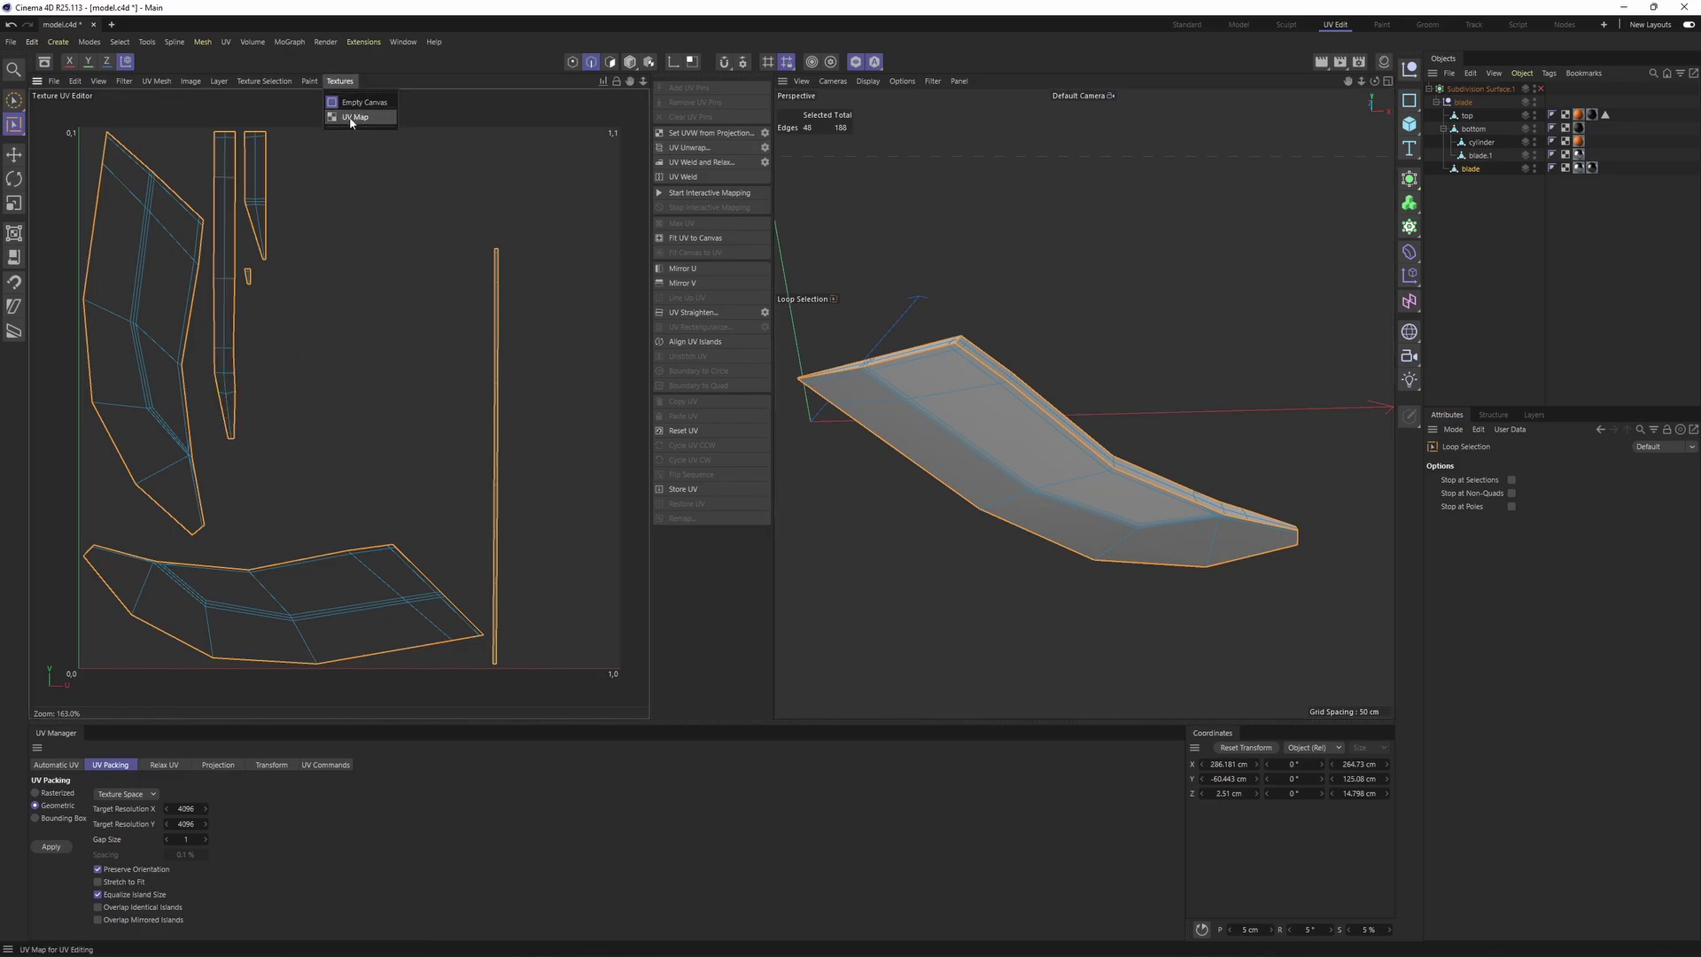
click(353, 118)
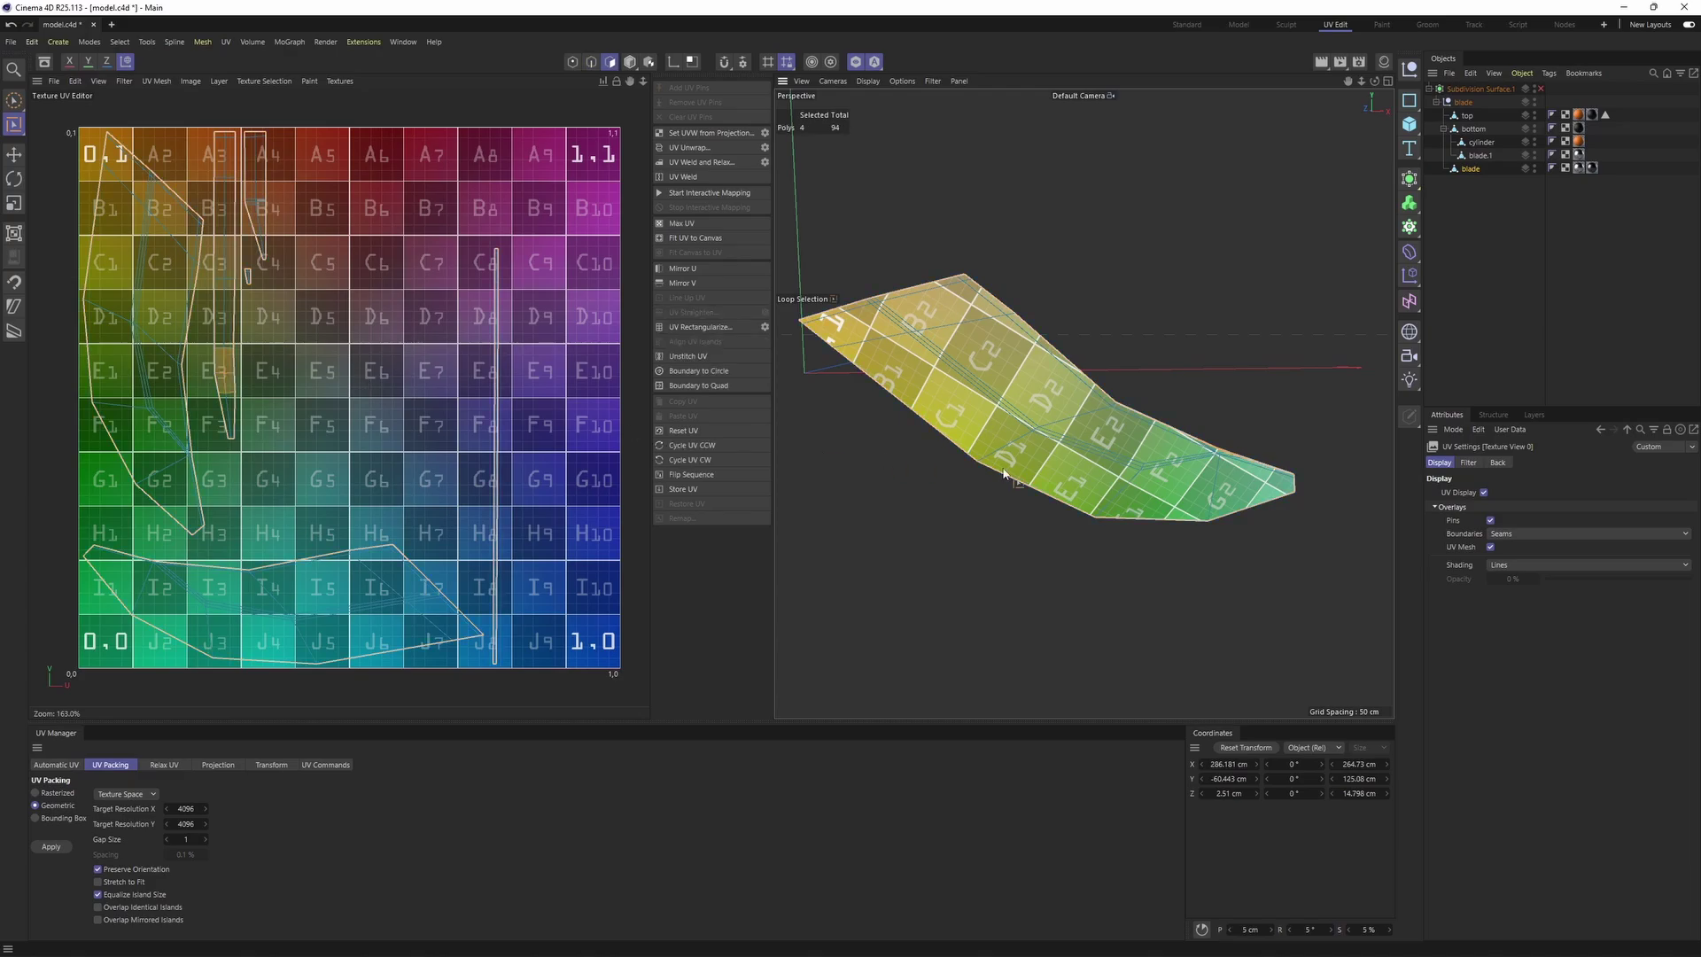
In polygon mode, rotate the upright blade-side UV island to a horizontal orientation and move it outside the canvas beside the 0,1 corner
key(e)
click(1044, 379)
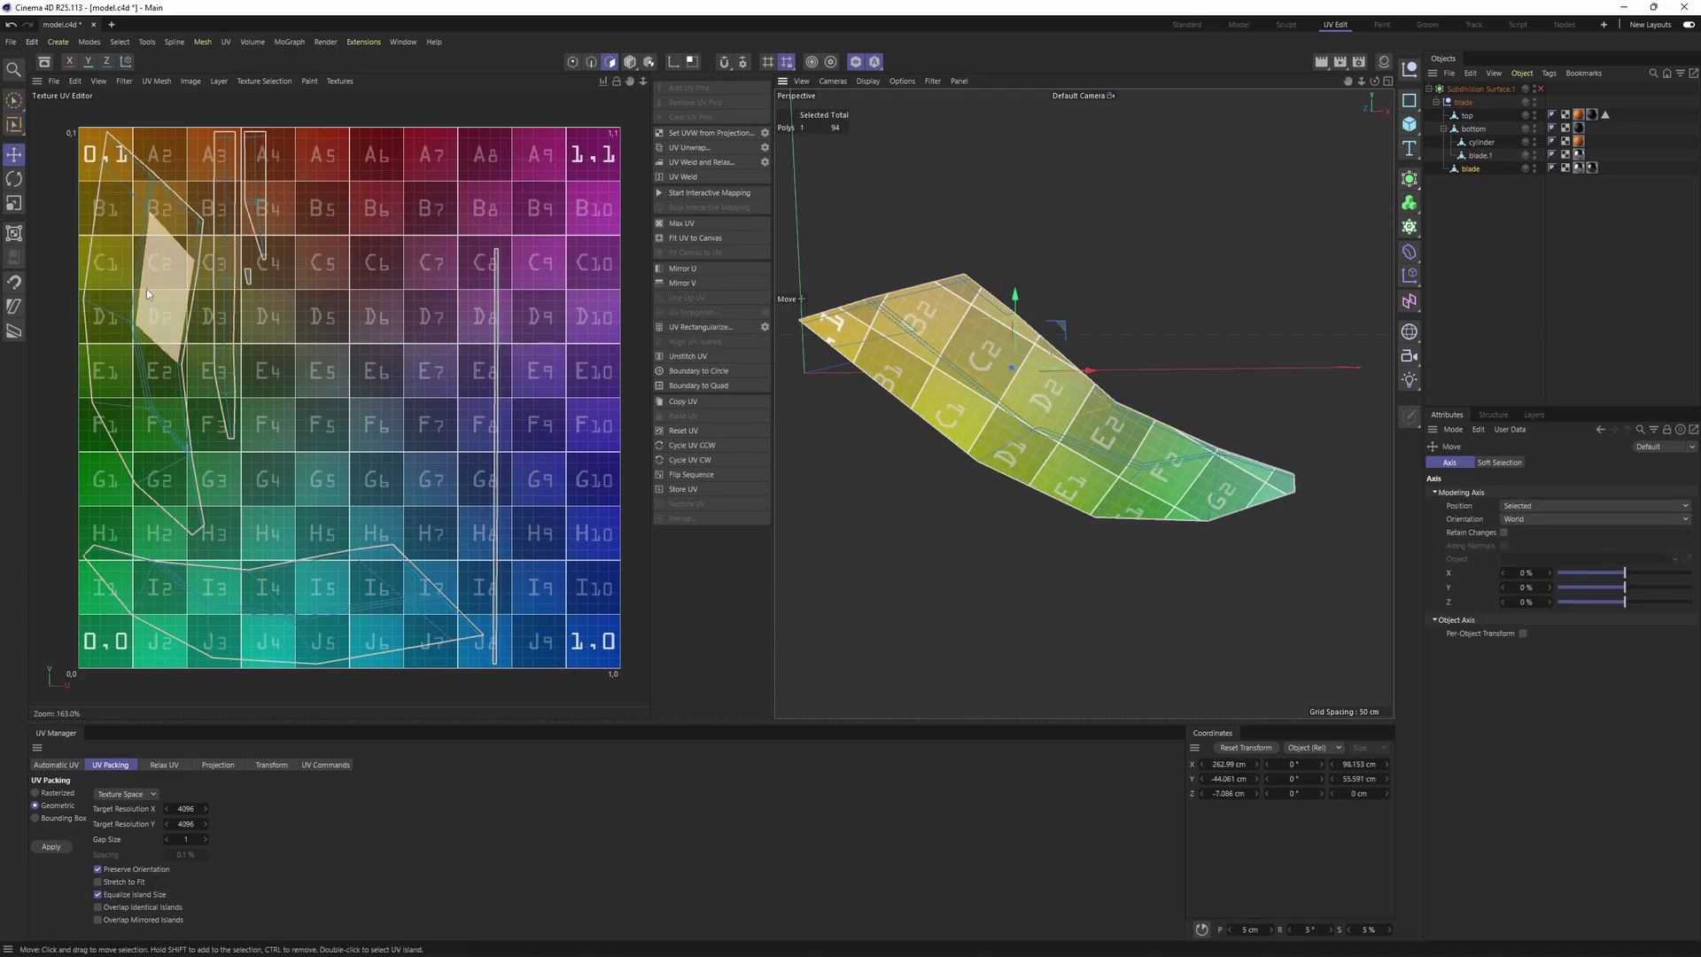
double_click(144, 348)
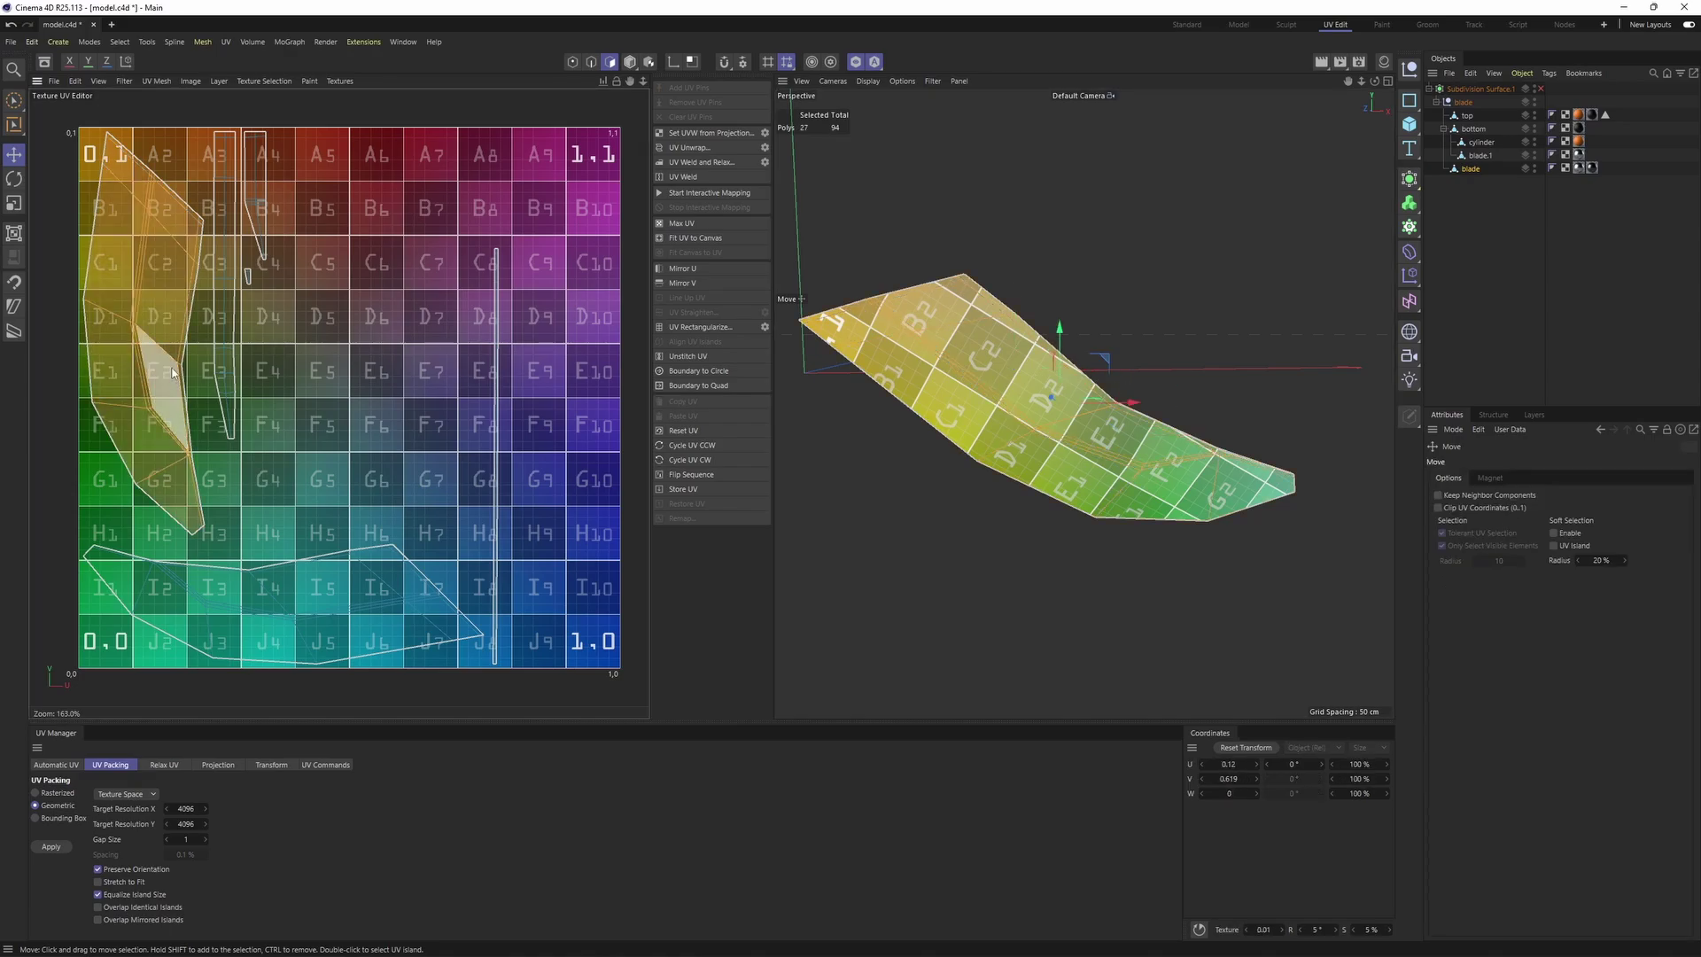
key(r)
drag(148, 380, 490, 253)
alt+drag(1089, 360, 1039, 401)
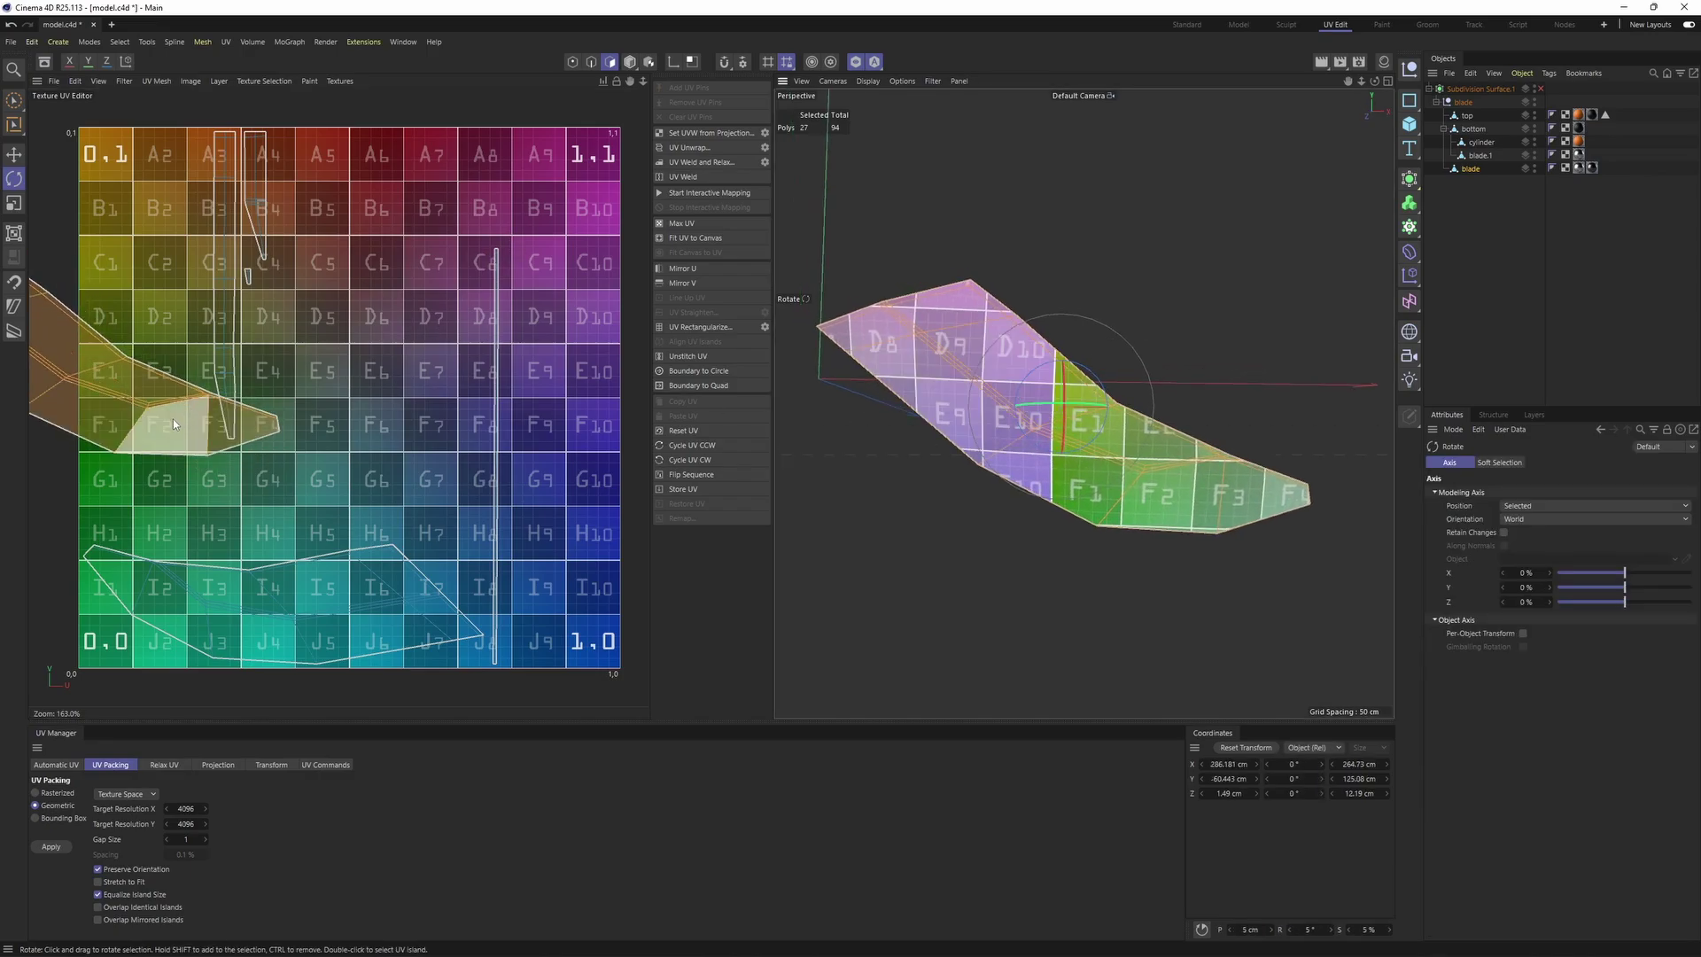
drag(173, 418, 242, 409)
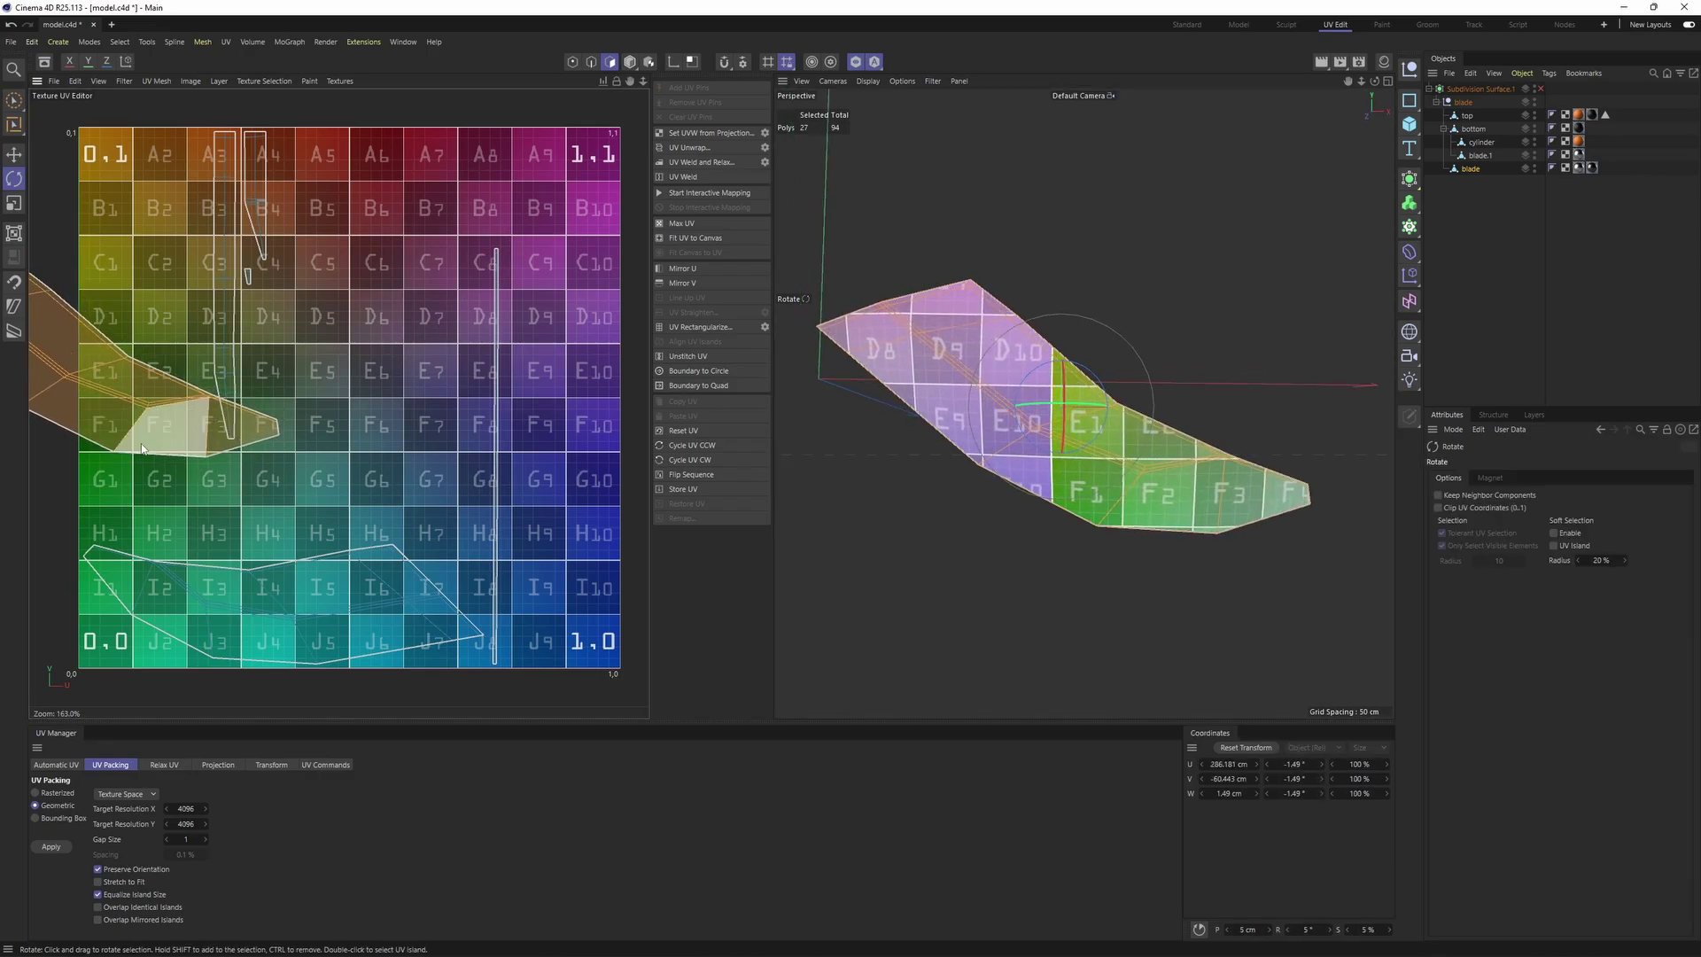
key(e)
alt+middle_drag(307, 293, 394, 336)
scroll(394, 336, down, 2)
drag(241, 413, 91, 188)
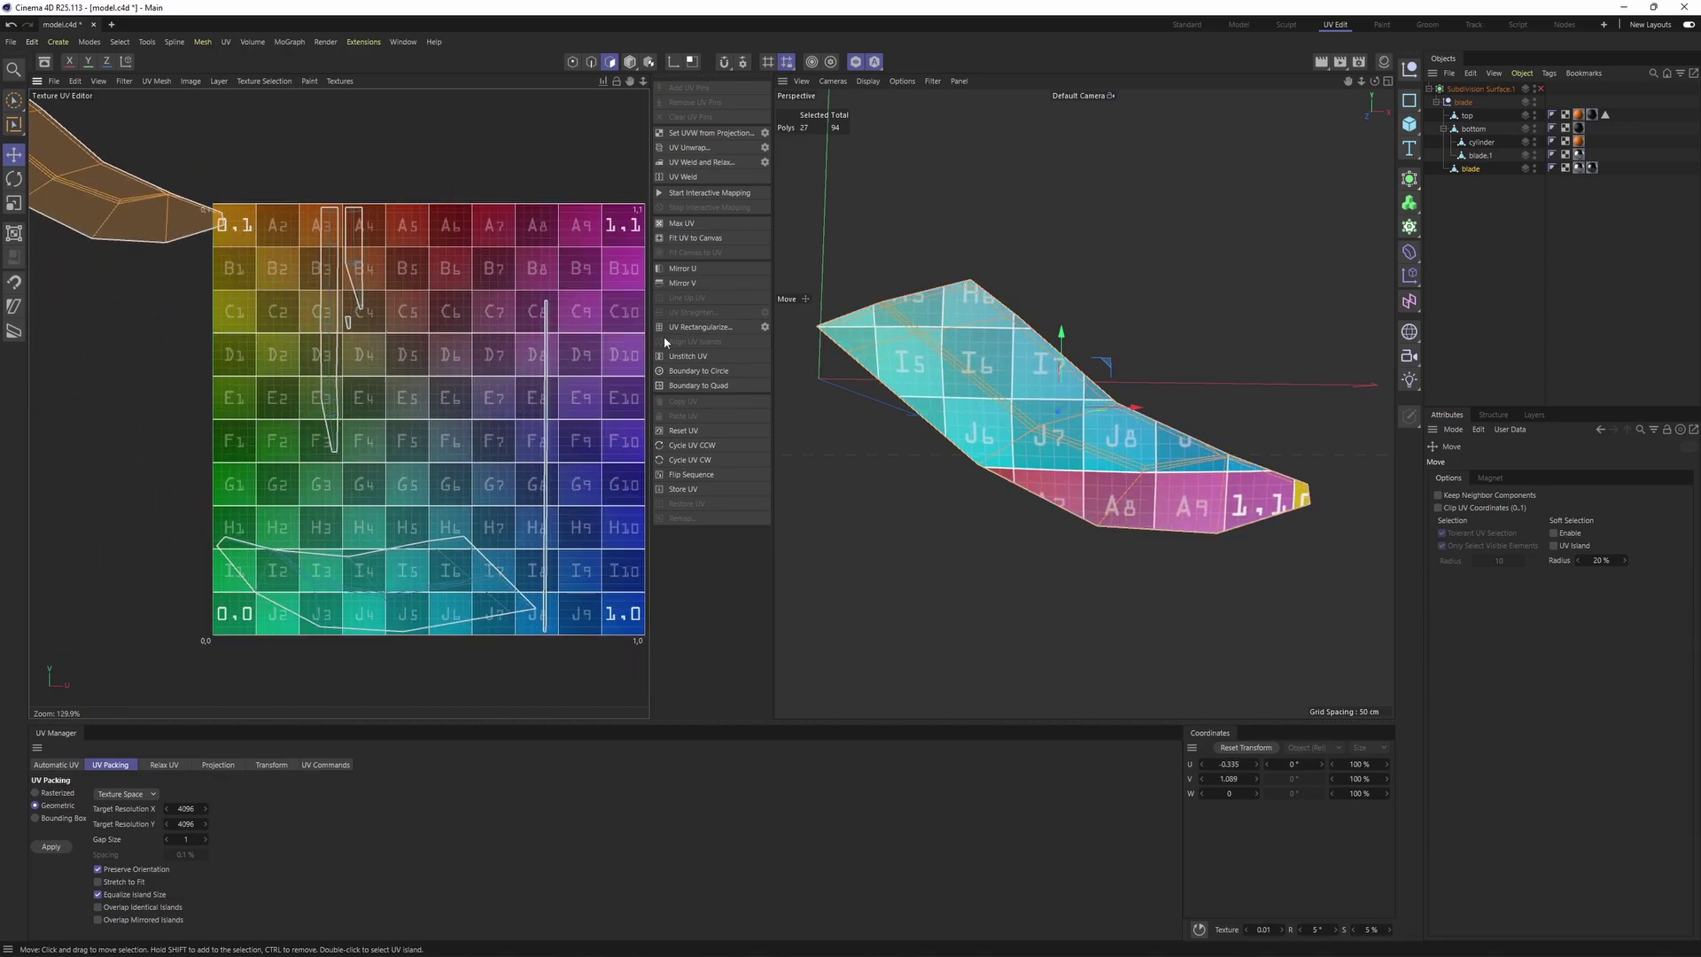
Rotate the opposite blade side's UV island to slant upward and move it mostly outside the canvas past the U=0 edge
alt+drag(813, 292, 1326, 315)
click(573, 558)
double_click(415, 578)
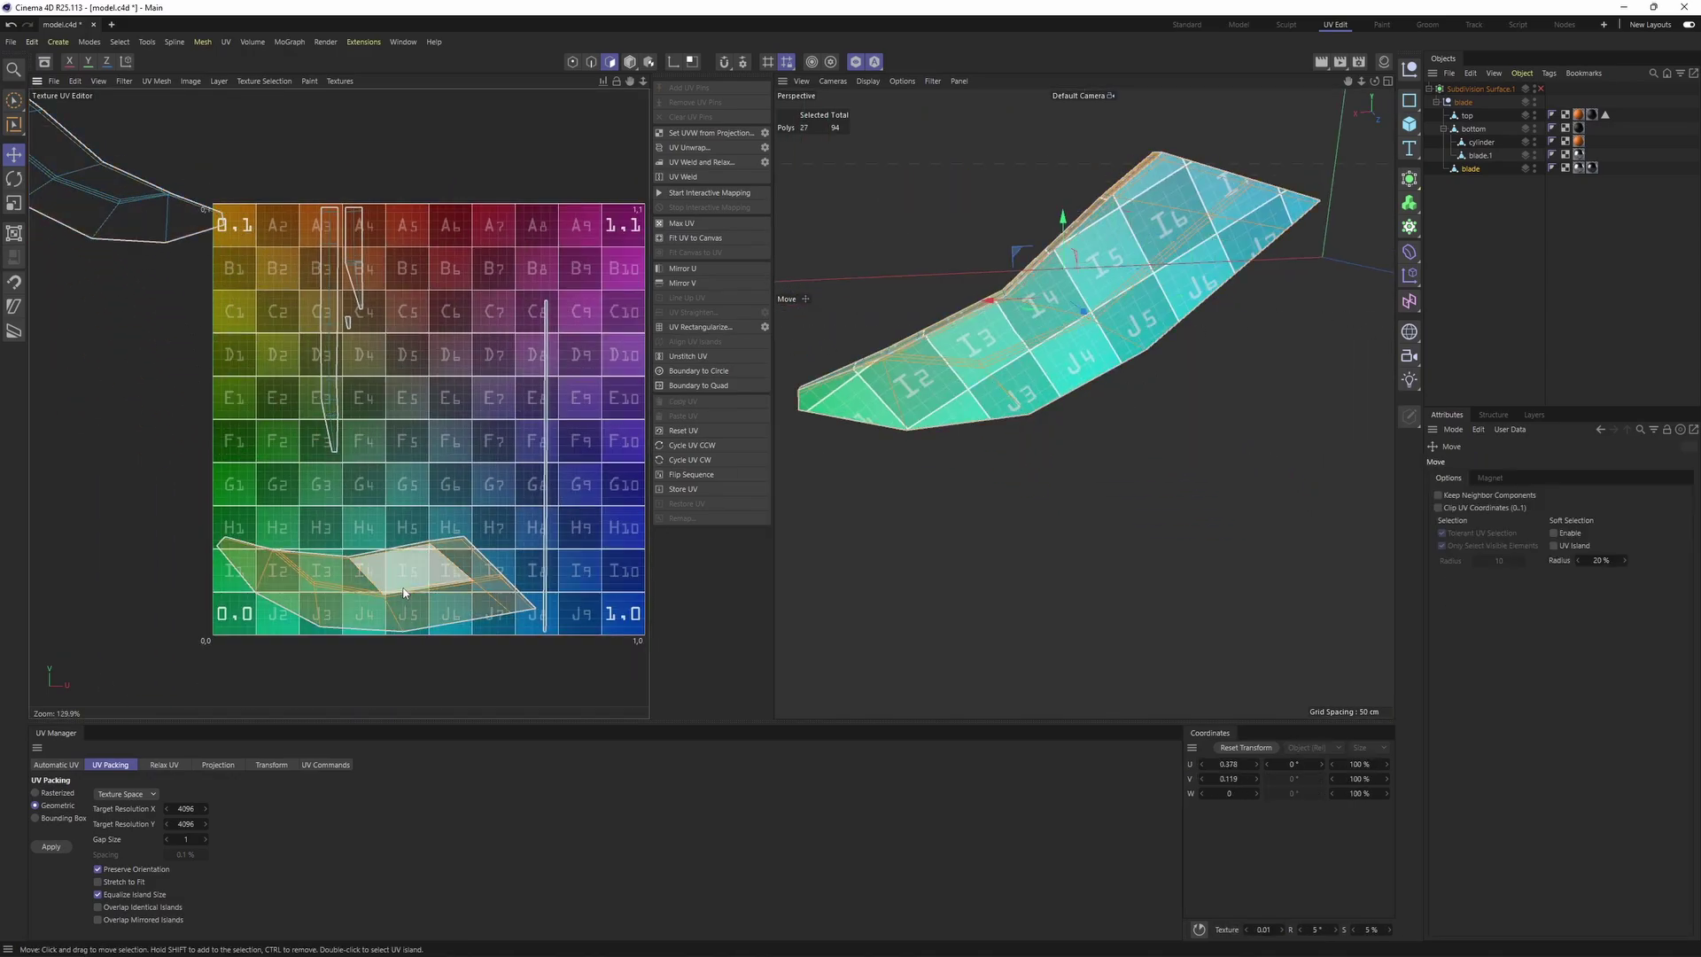
key(r)
drag(487, 537, 623, 507)
alt+drag(1061, 351, 1082, 398)
drag(488, 575, 163, 522)
key(e)
Select the long narrow rim island in column 3 and move it across the UV canvas to column 6
alt+drag(1125, 266, 1216, 303)
click(1058, 356)
double_click(334, 342)
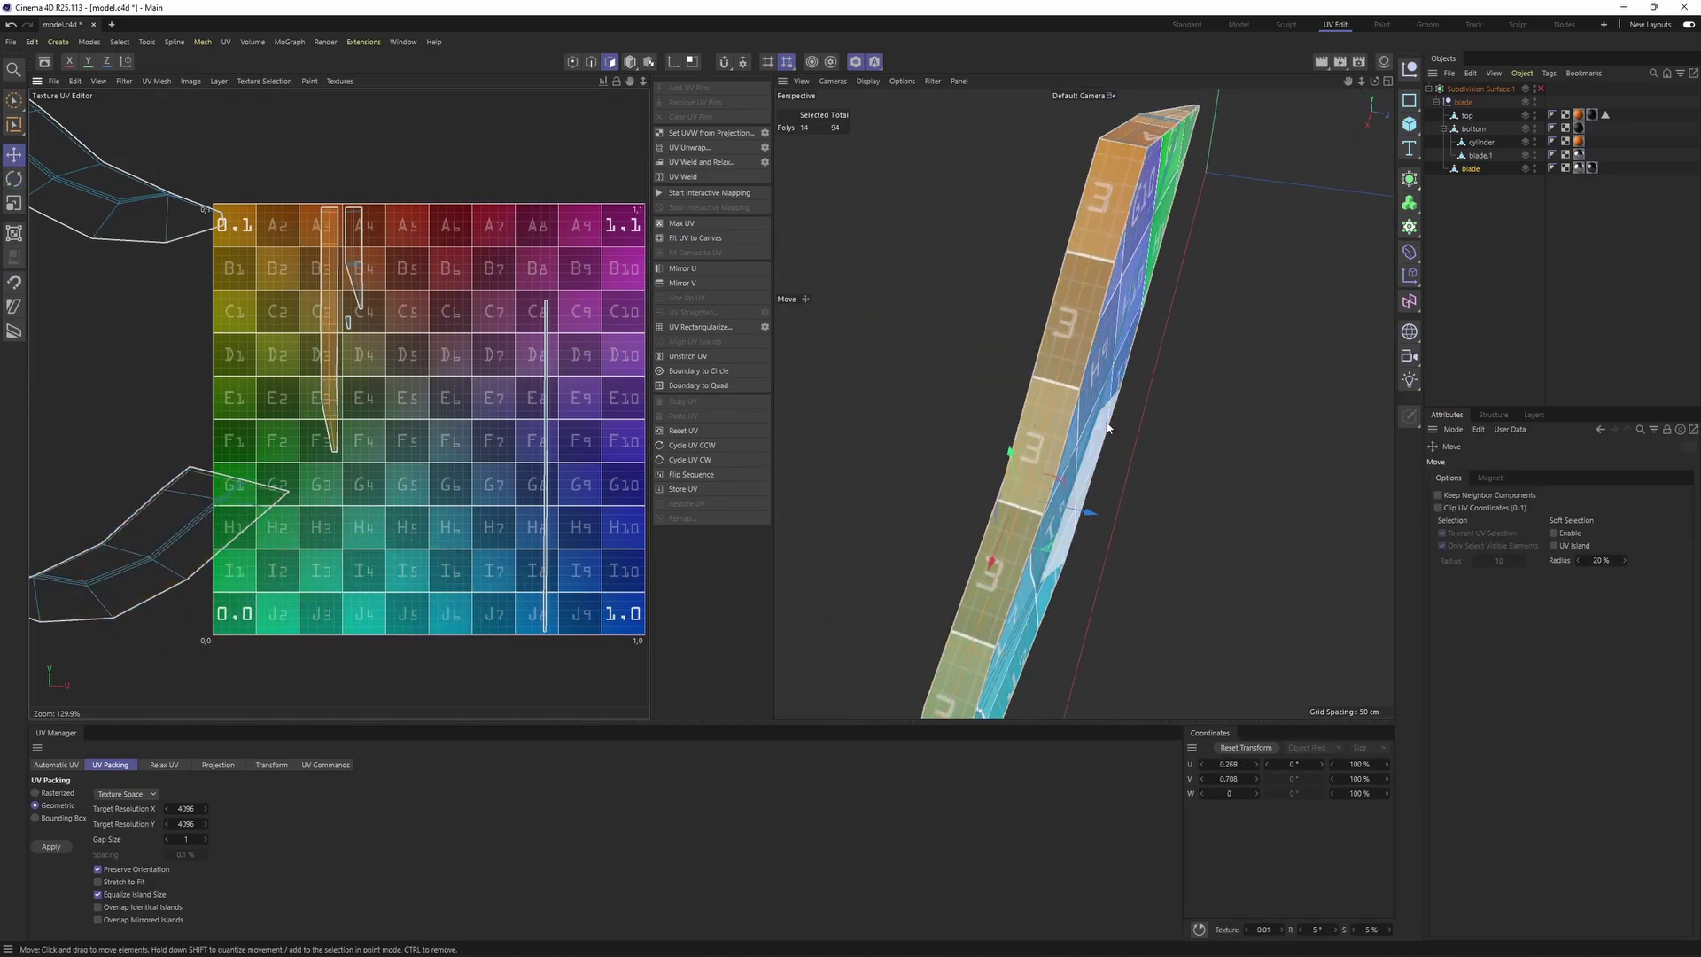
alt+middle_drag(1068, 493, 1094, 388)
drag(330, 355, 460, 354)
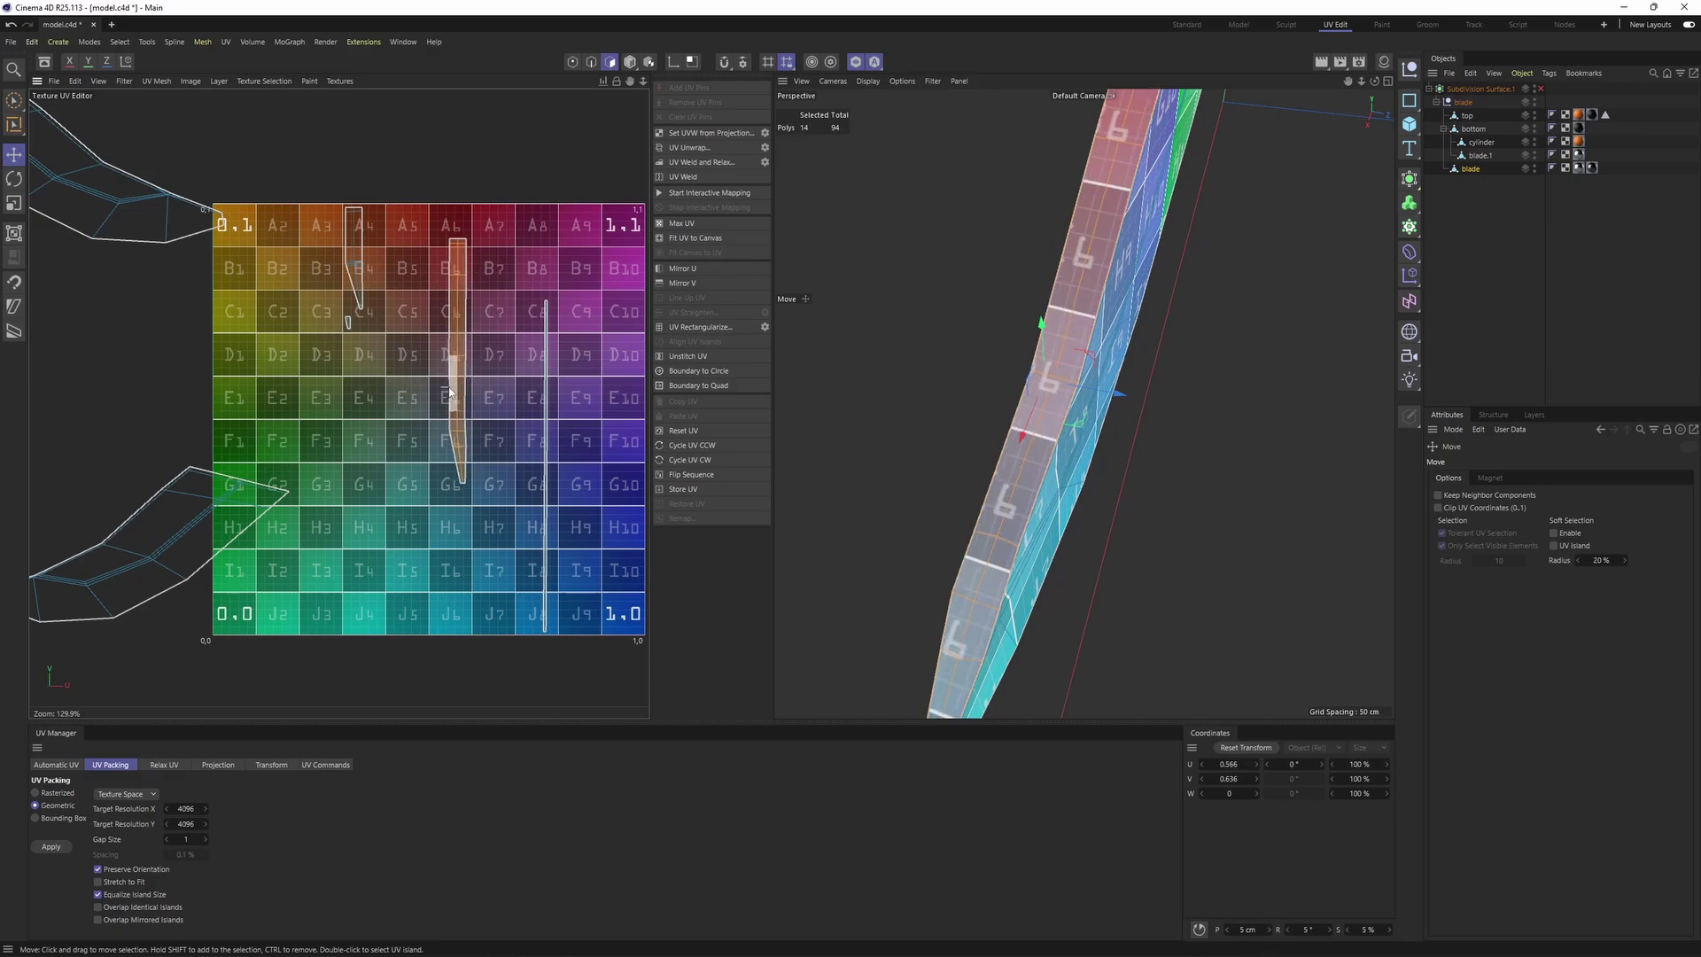
Select the short tapered island and the tiny island in turn to check which blade faces they cover
scroll(468, 352, down, 3)
double_click(398, 288)
alt+drag(1063, 372, 1253, 277)
scroll(401, 332, up, 9)
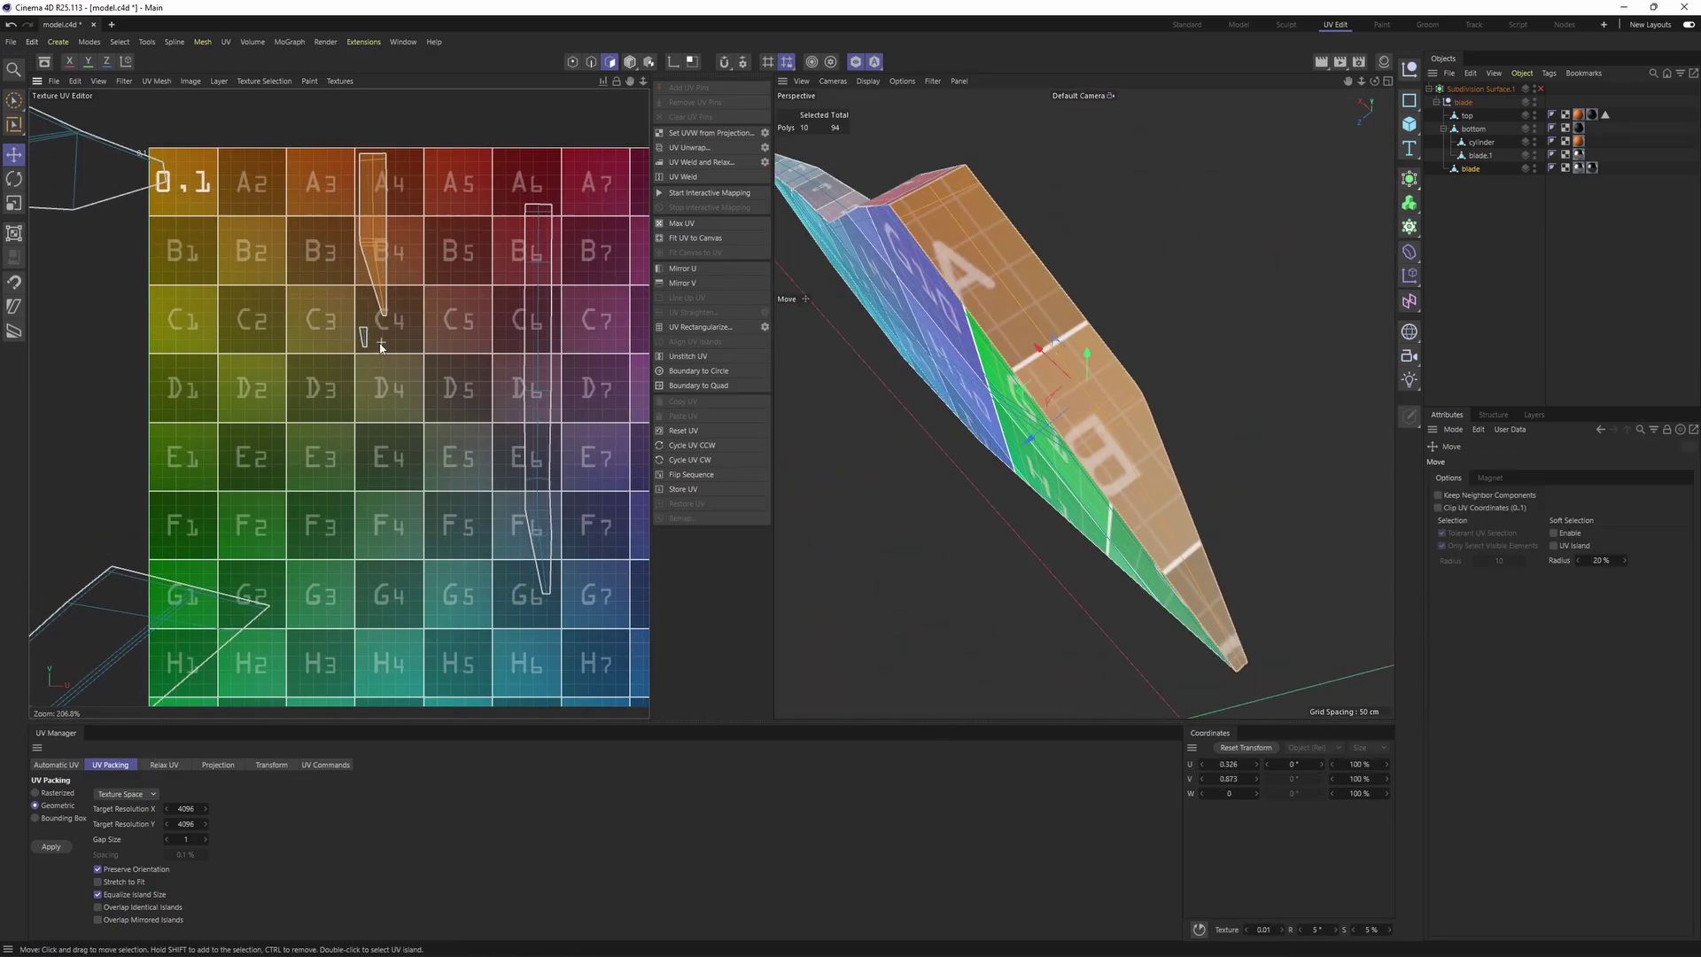
double_click(359, 331)
scroll(1046, 311, down, 4)
alt+drag(1045, 311, 1063, 372)
scroll(284, 335, down, 2)
scroll(305, 324, down, 4)
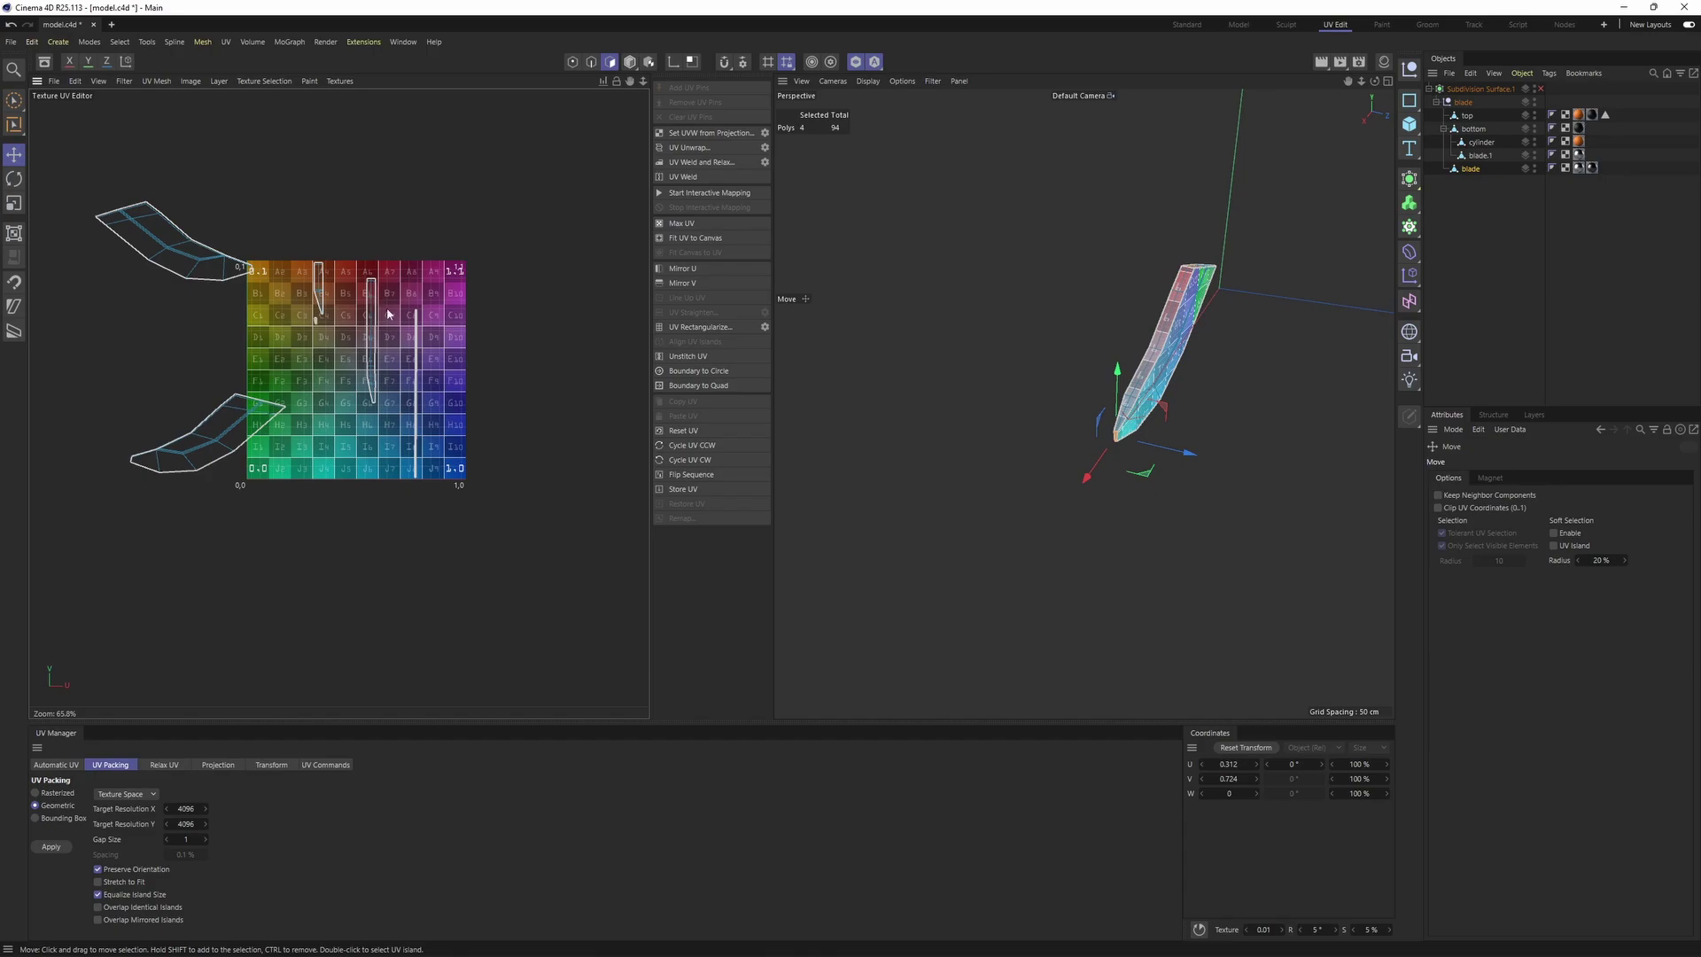
Select all of the blade's polygons and pack their UV islands into the texture space using Geometric packing
key(ctrl+a)
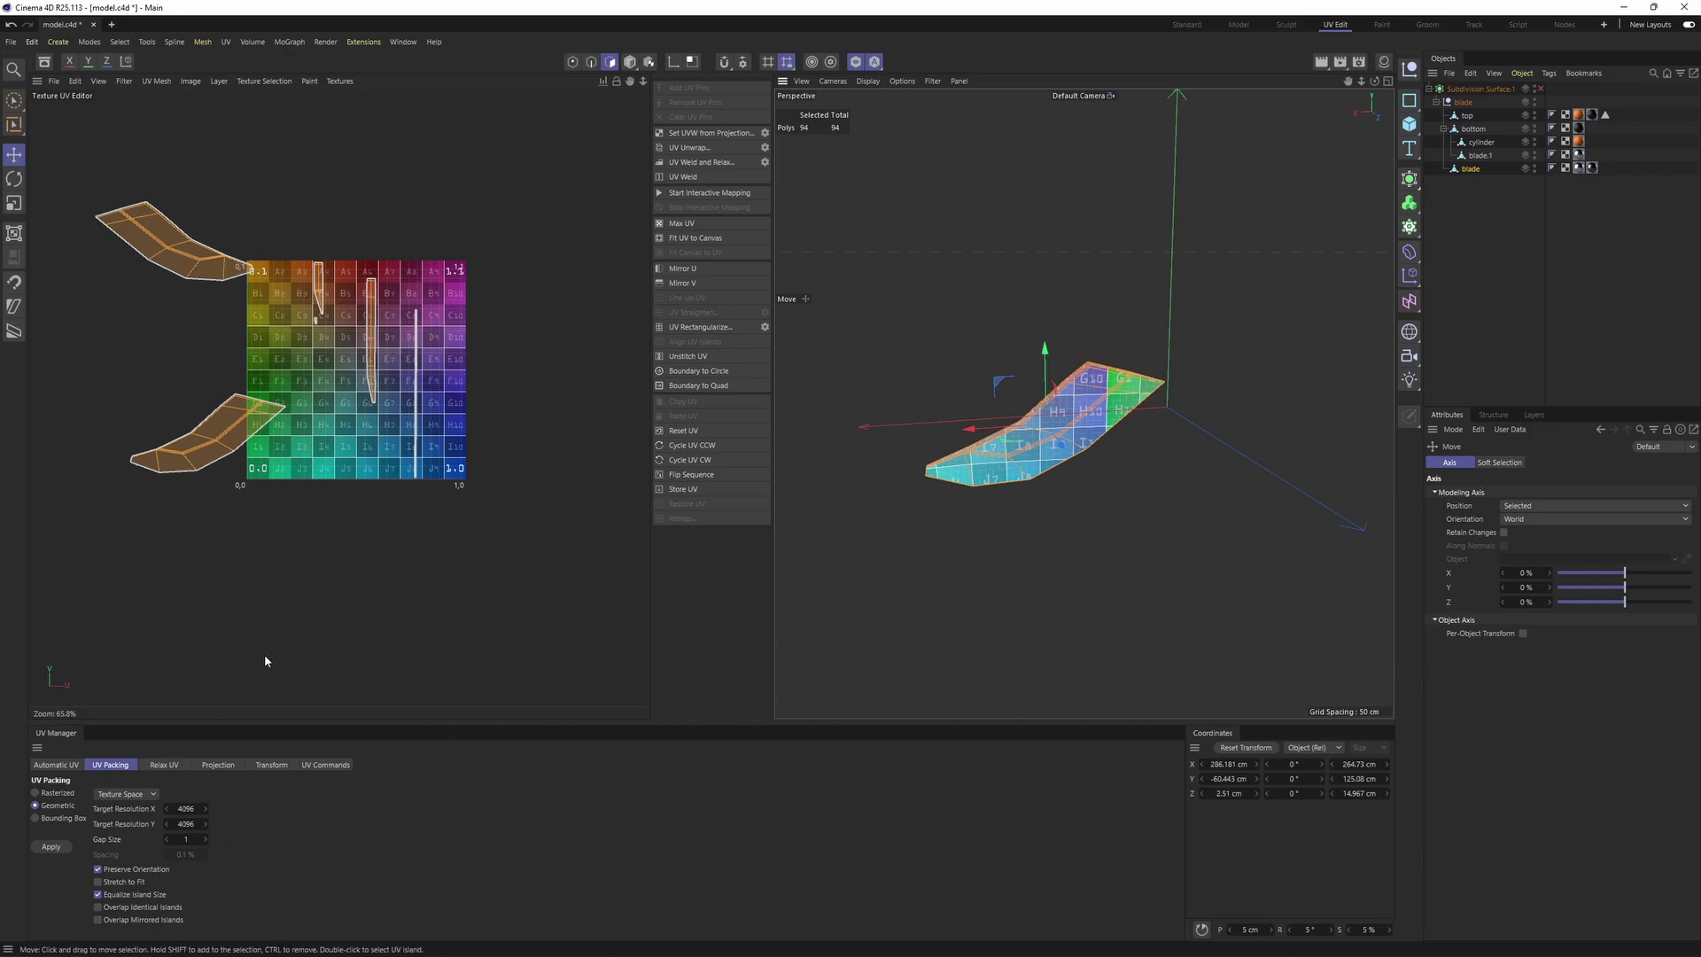
click(49, 847)
scroll(942, 530, up, 5)
alt+drag(942, 530, 1218, 456)
alt+drag(931, 558, 1094, 385)
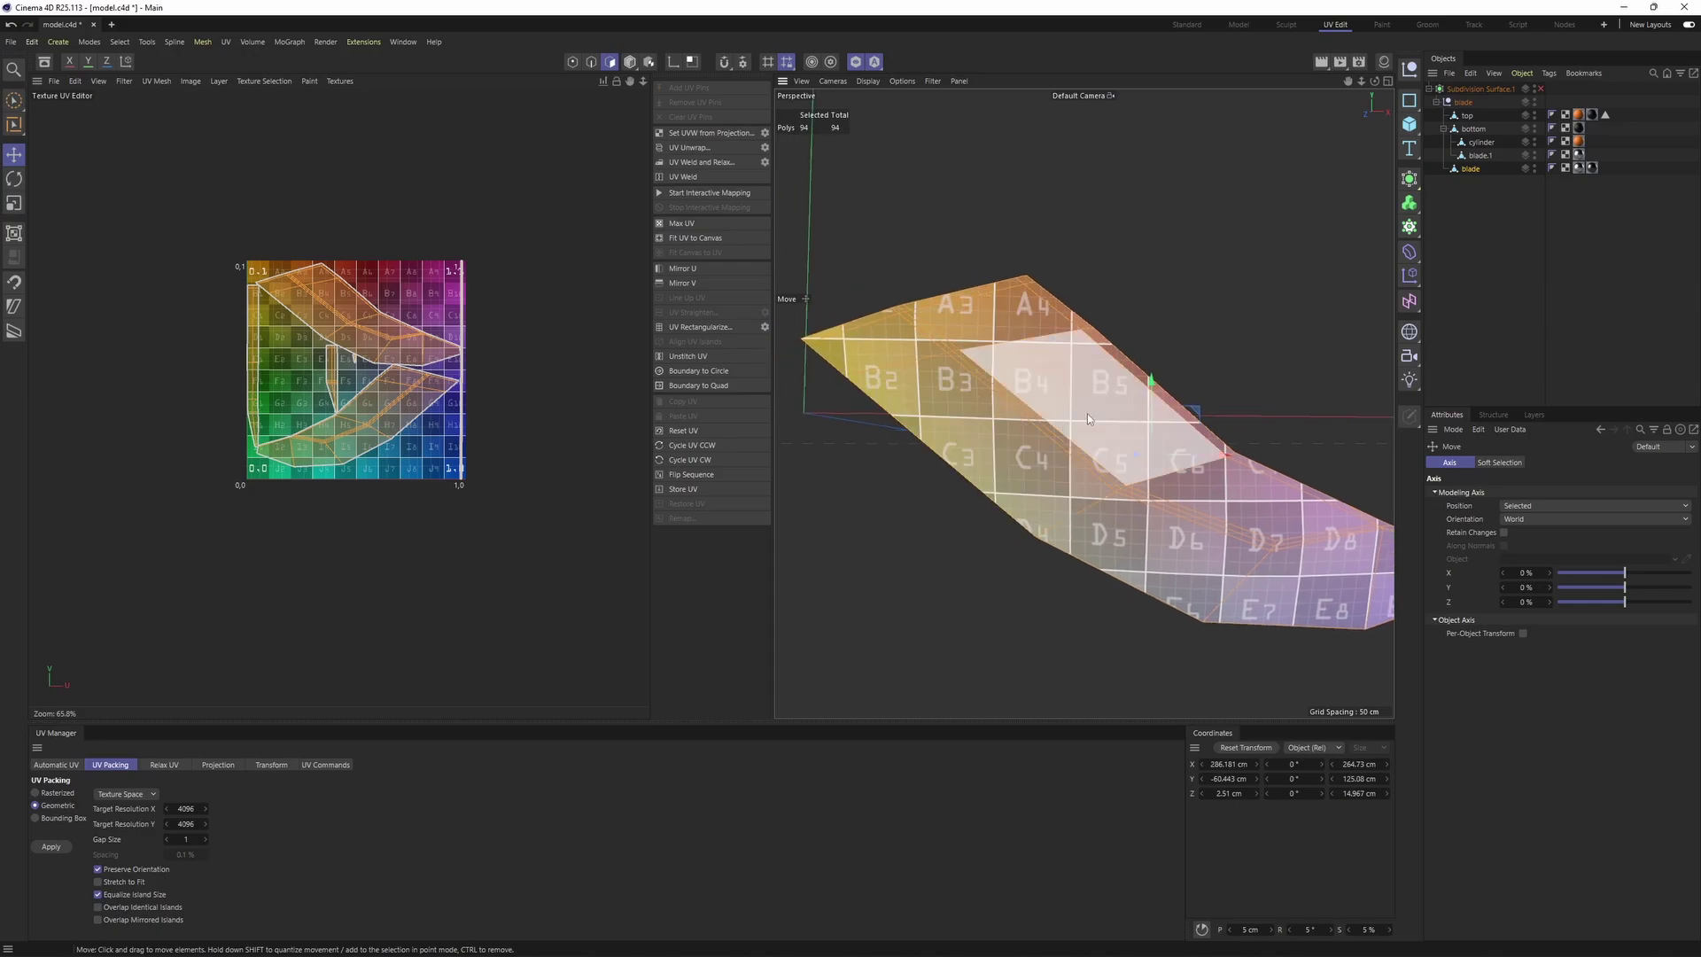
scroll(1083, 326, up, 3)
scroll(1060, 429, down, 3)
alt+drag(1060, 428, 976, 445)
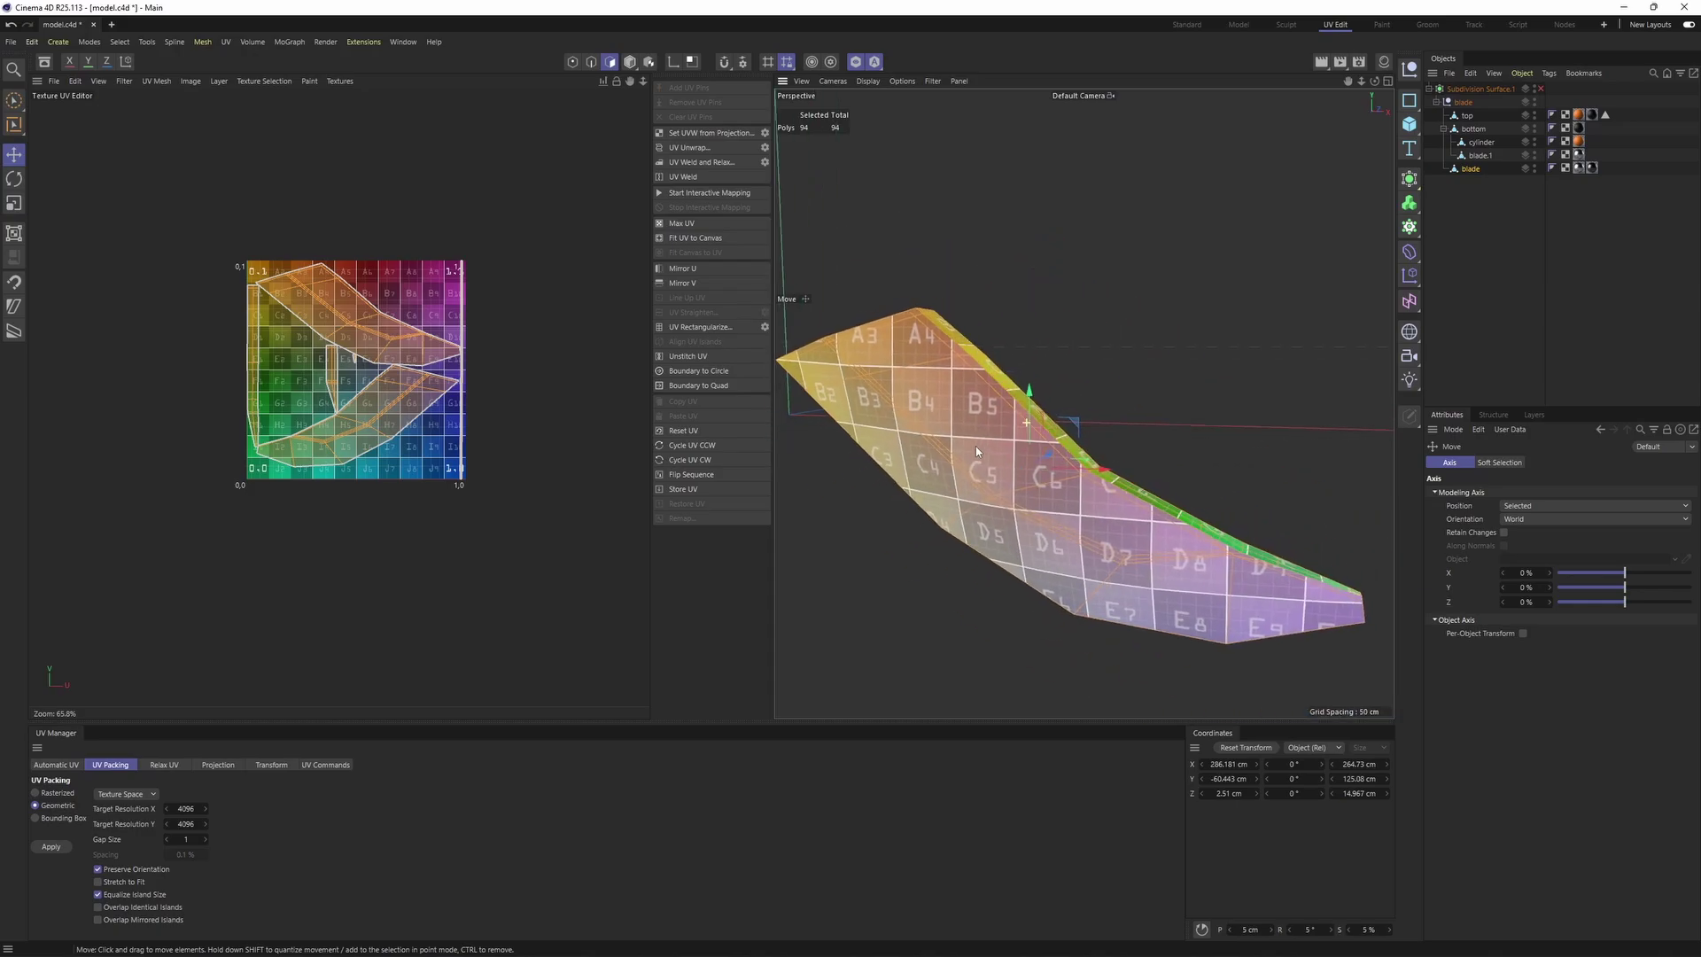
Make blade.1 the active object and turn off the checker texture display behind its UVs
click(1479, 156)
alt+drag(1150, 395, 949, 358)
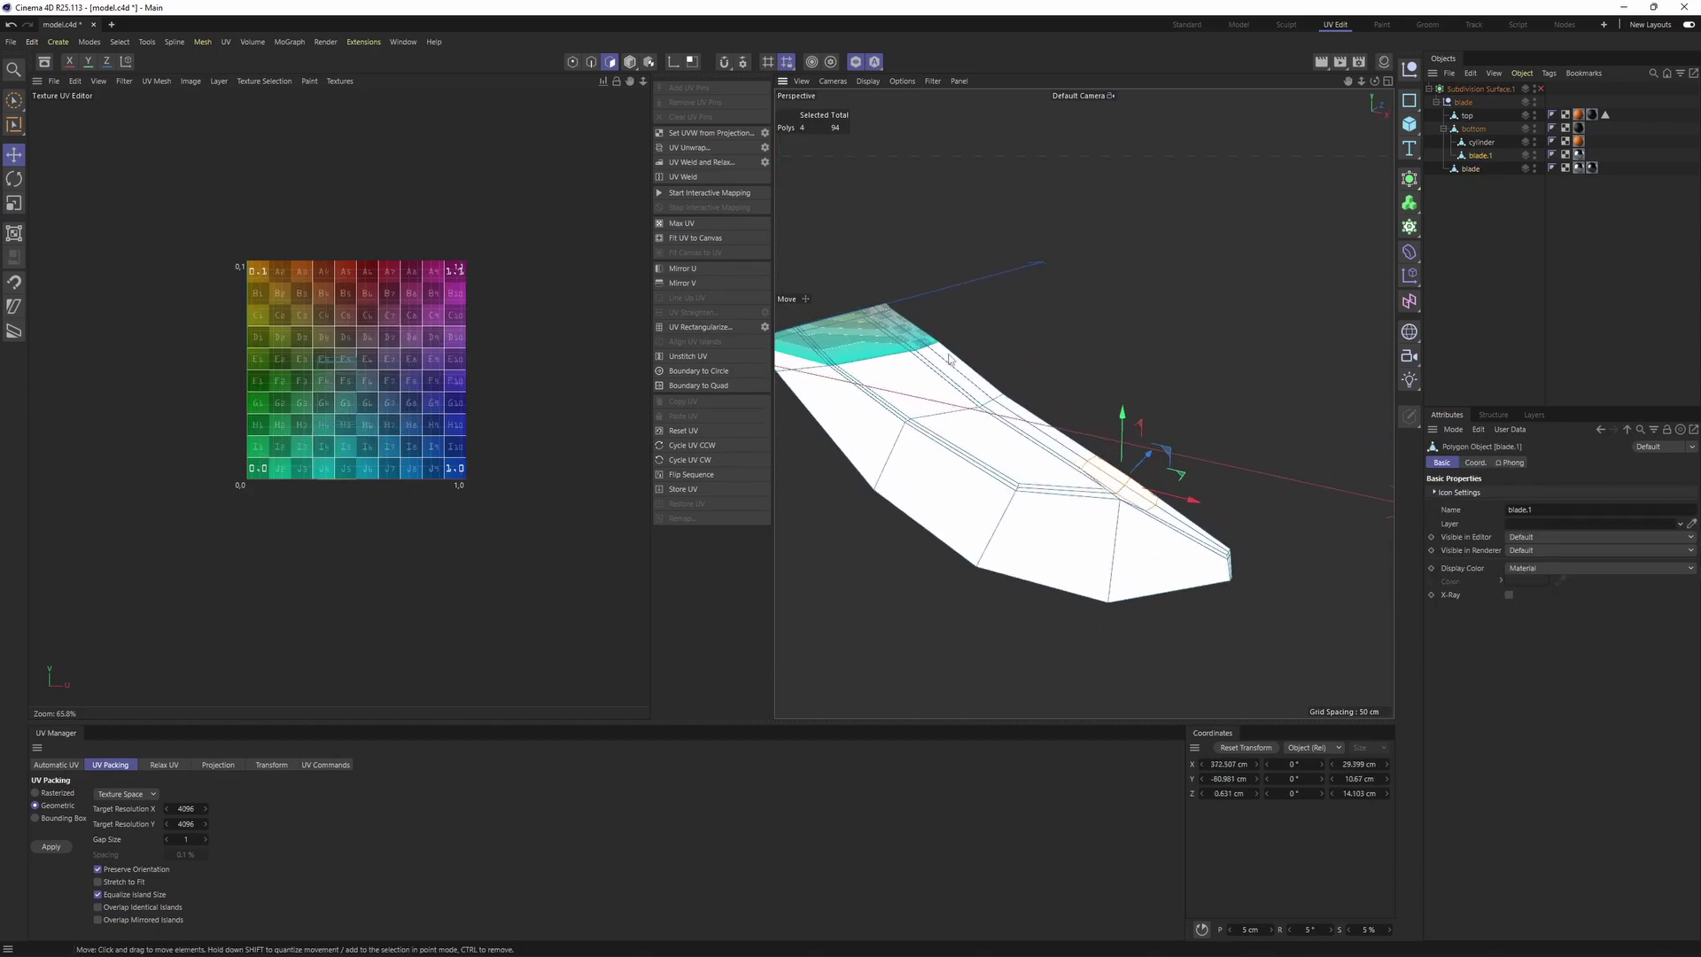
alt+drag(1067, 336, 945, 353)
click(356, 116)
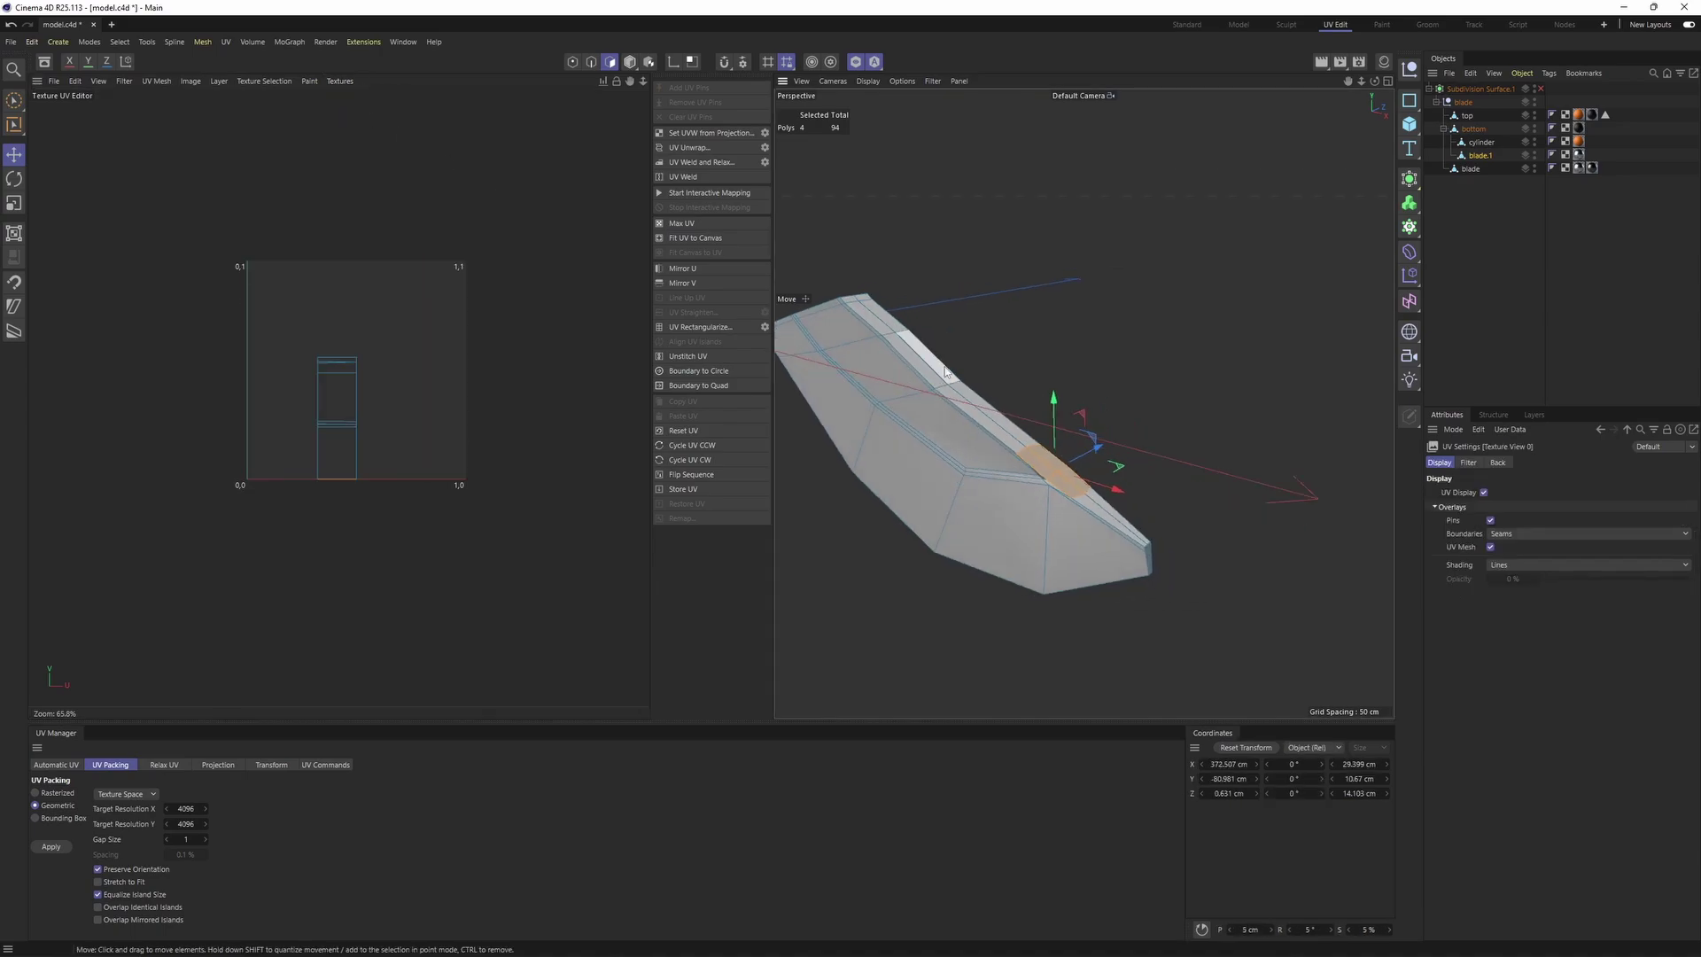
Select the edge loops along blade.1's outline and narrow rim to serve as UV seams
key(Return)
scroll(952, 400, up, 4)
key(u)
key(l)
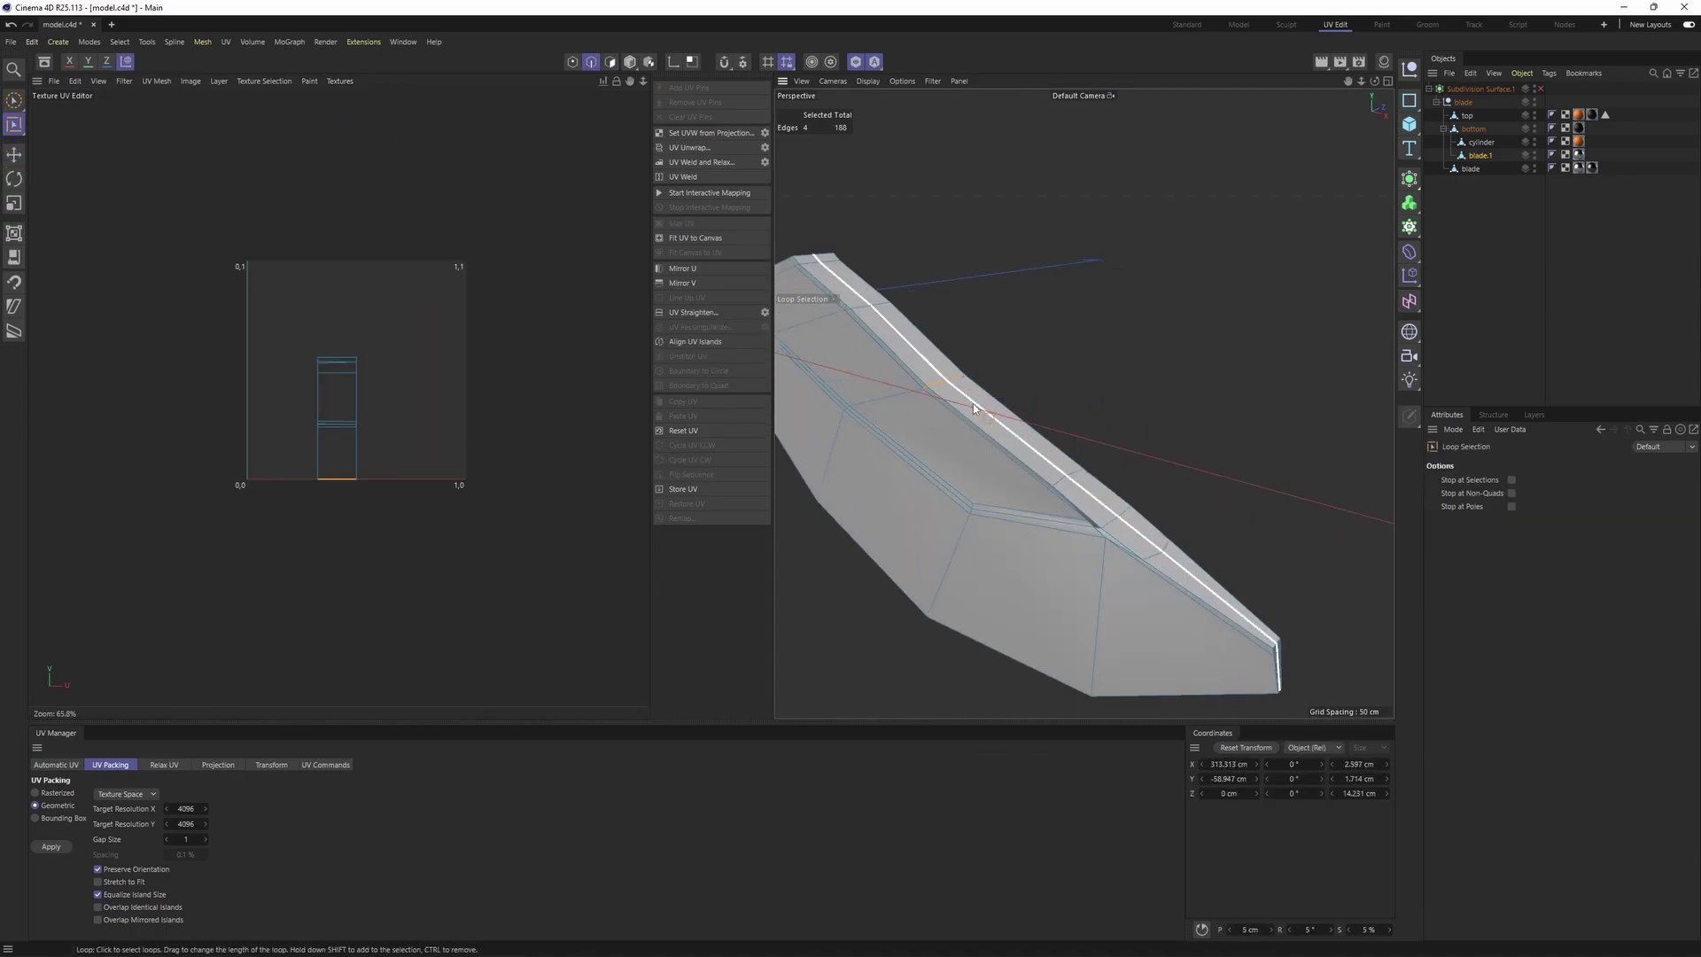
alt+drag(1124, 482, 915, 215)
scroll(850, 569, up, 3)
shift+click(973, 576)
shift+click(997, 556)
shift+click(995, 493)
shift+click(999, 411)
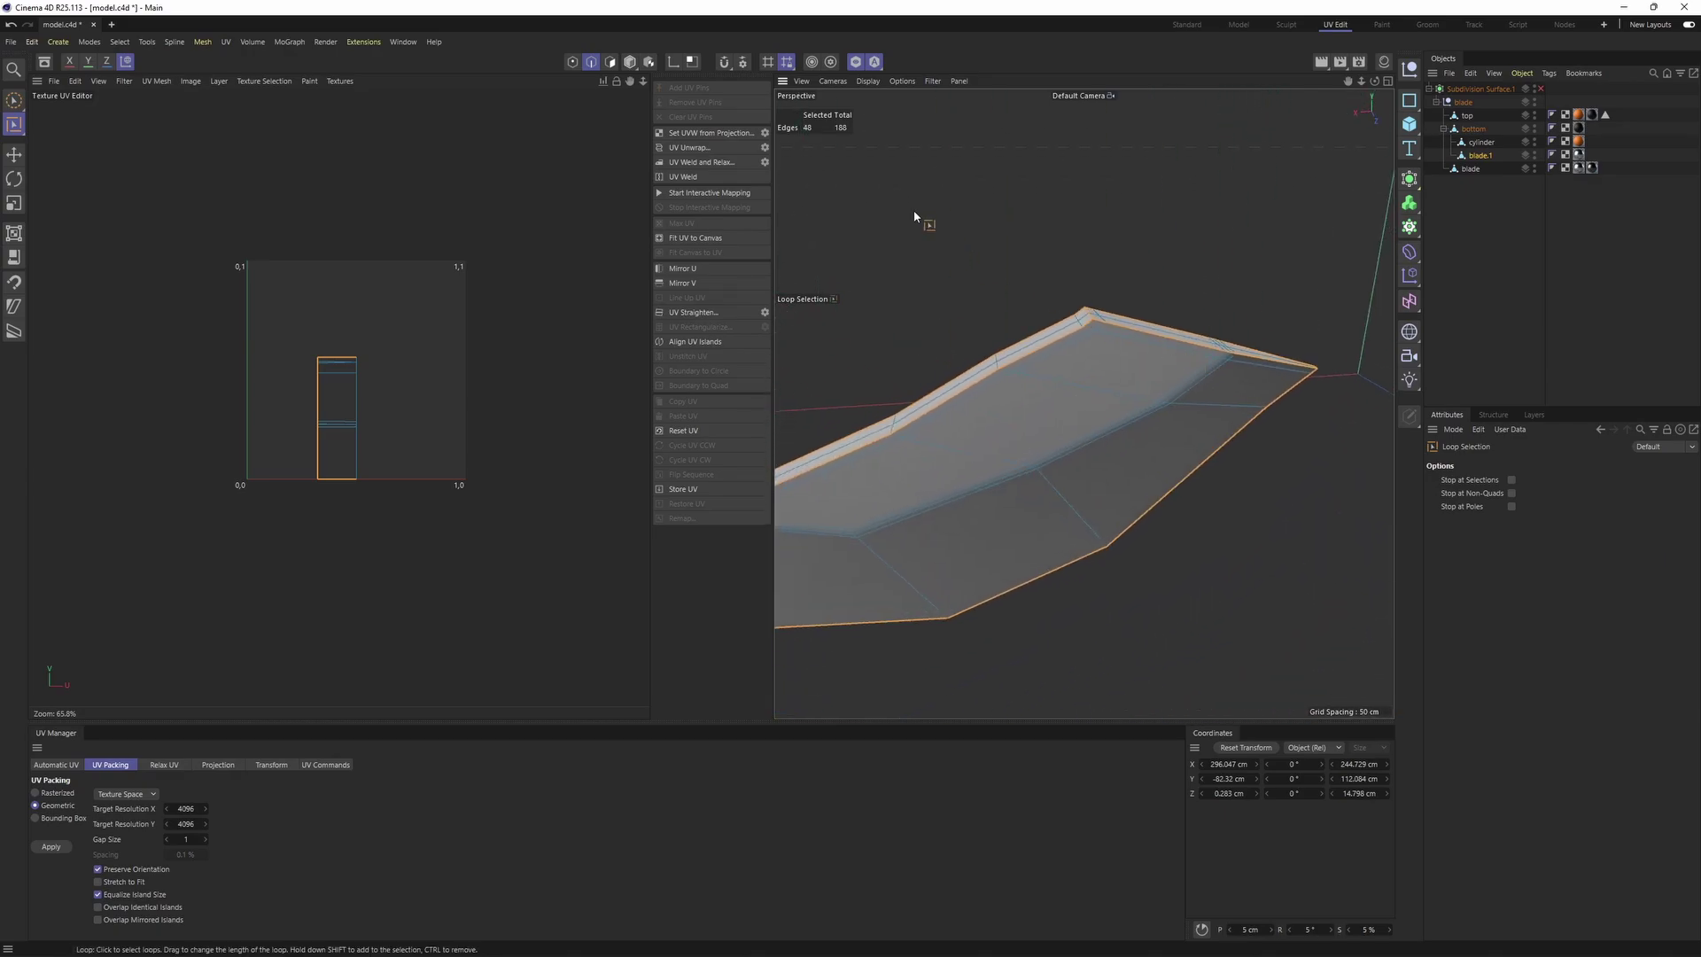
Unwrap blade.1 along the selected edge loops and display the checker texture behind its UVs
click(698, 148)
scroll(334, 372, up, 3)
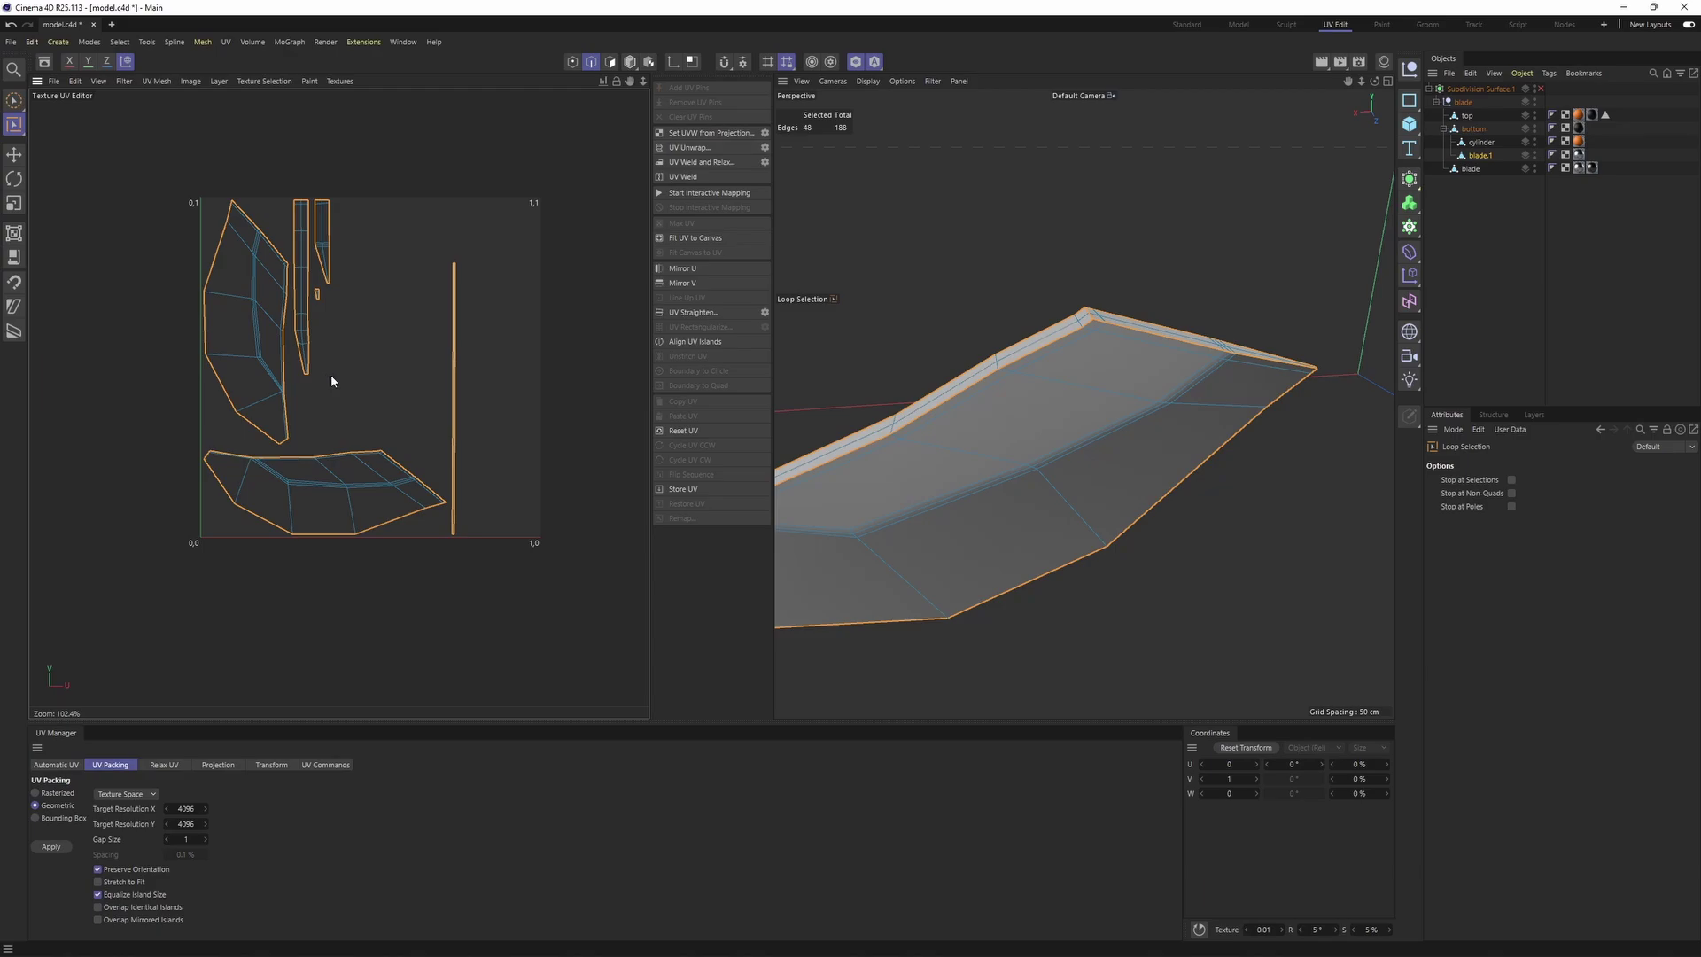
alt+middle_drag(1022, 441, 1082, 402)
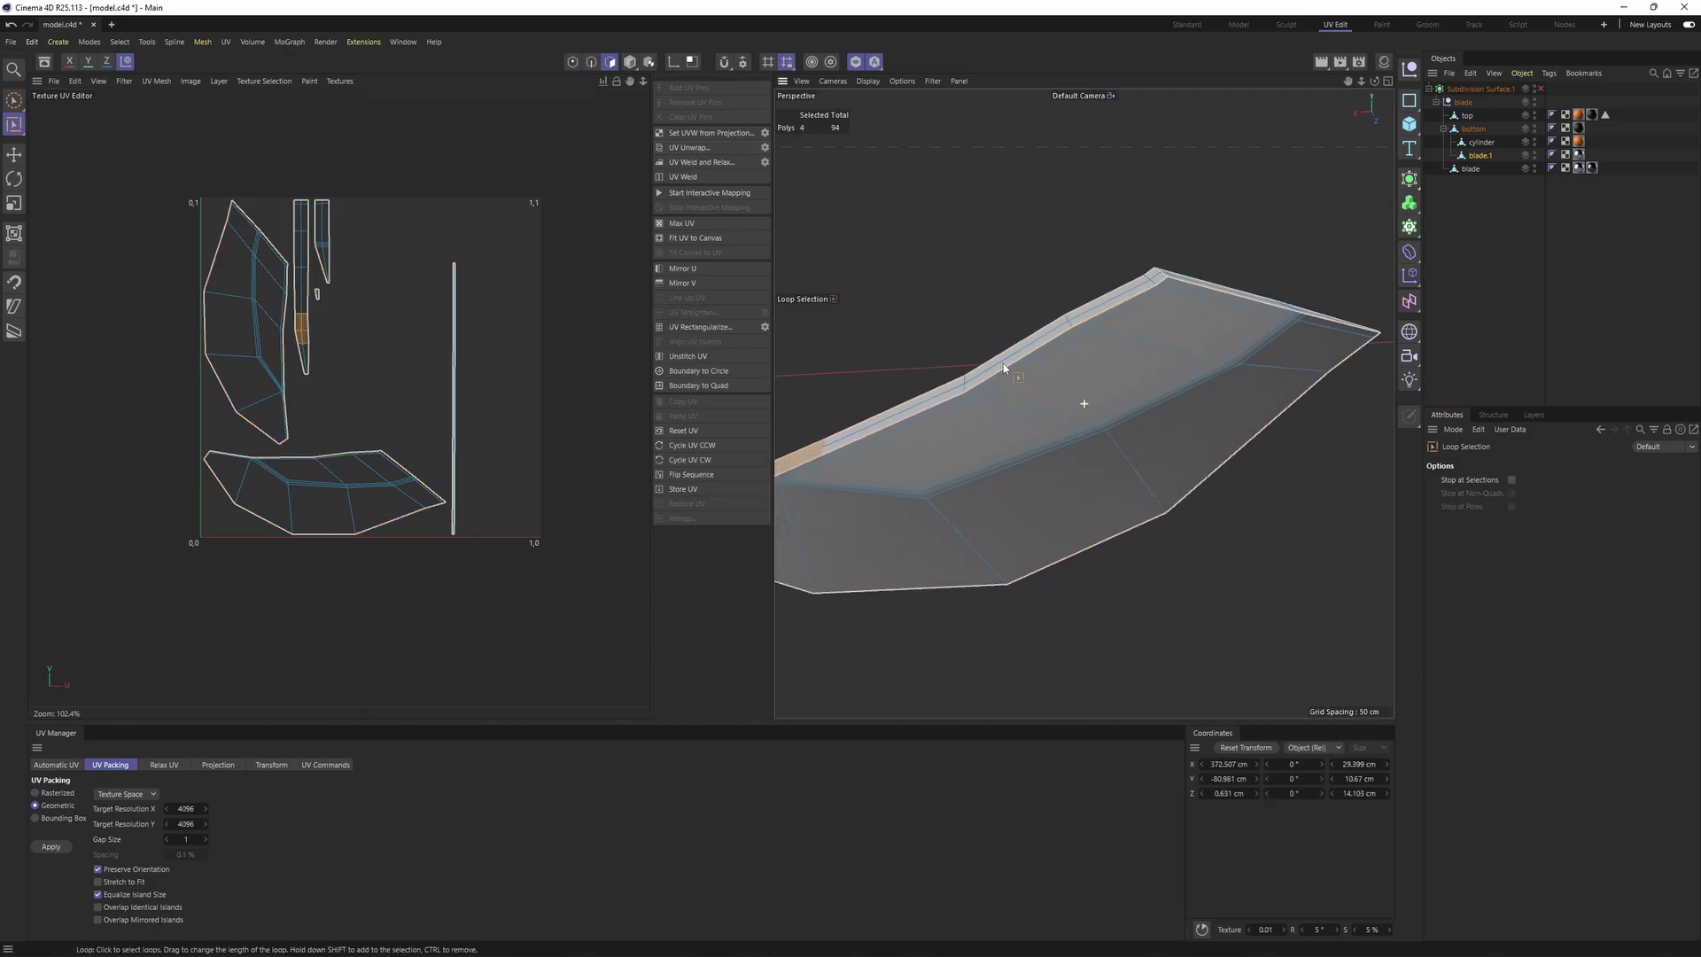
click(341, 81)
click(346, 117)
alt+drag(1028, 434, 1027, 381)
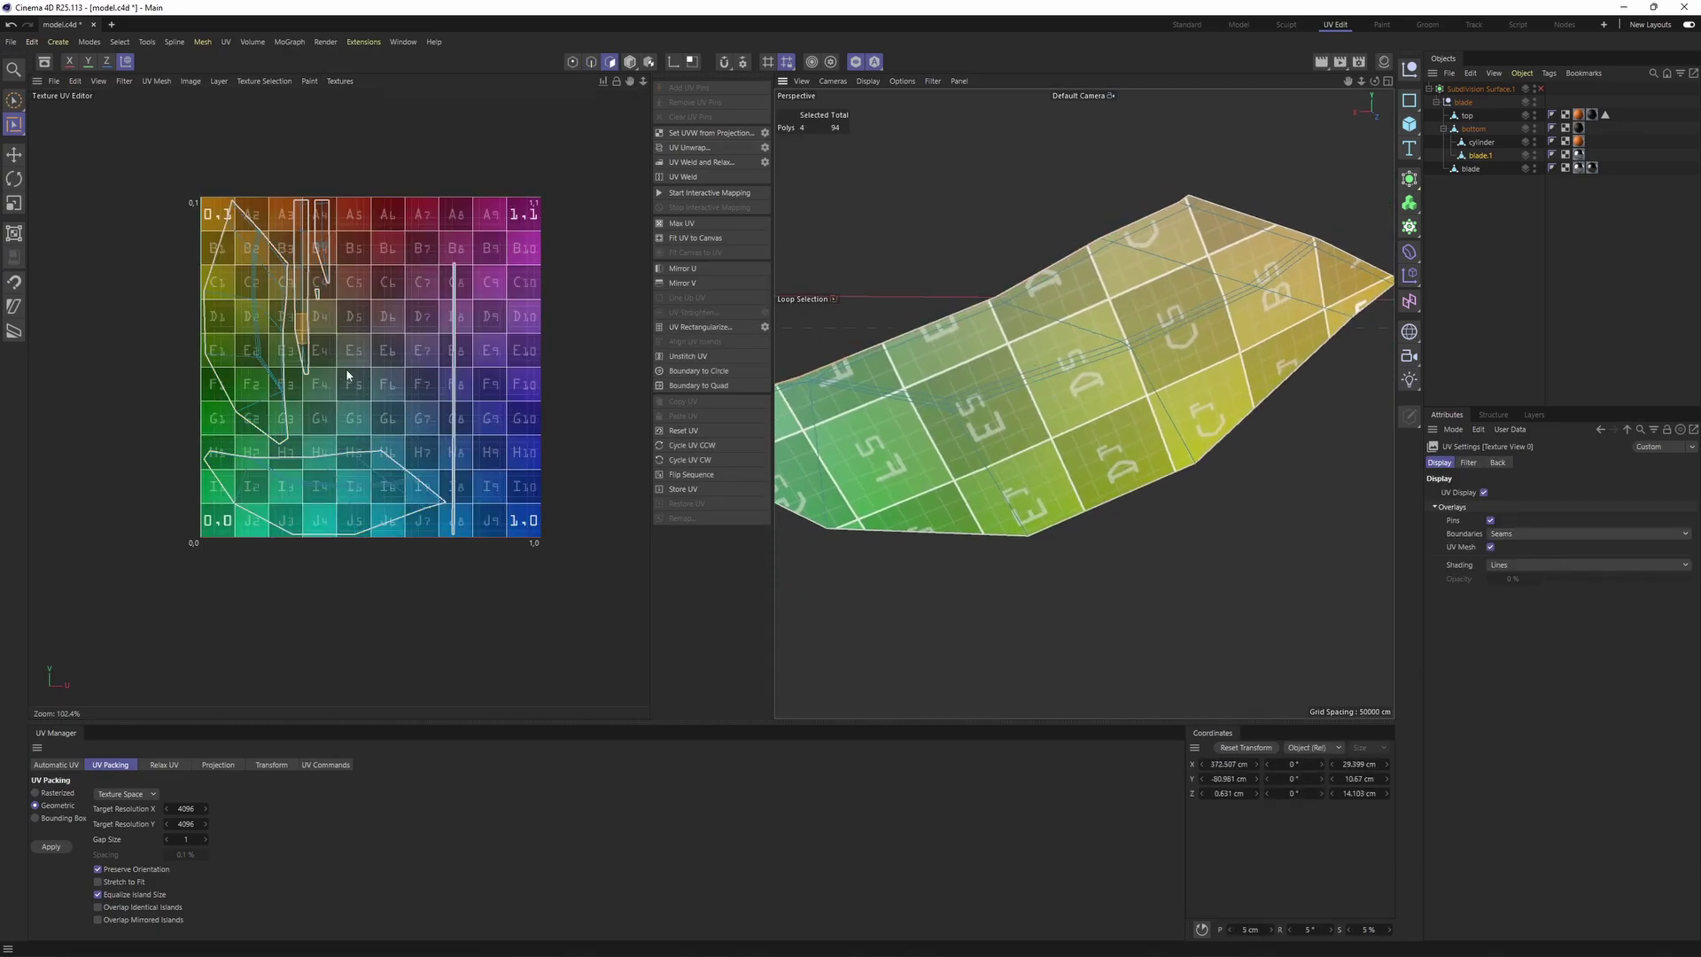
Rotate the upright blade side's UV island to a downward slant and move it outside the canvas past the U=0 edge
key(e)
double_click(241, 353)
key(r)
drag(243, 379, 86, 362)
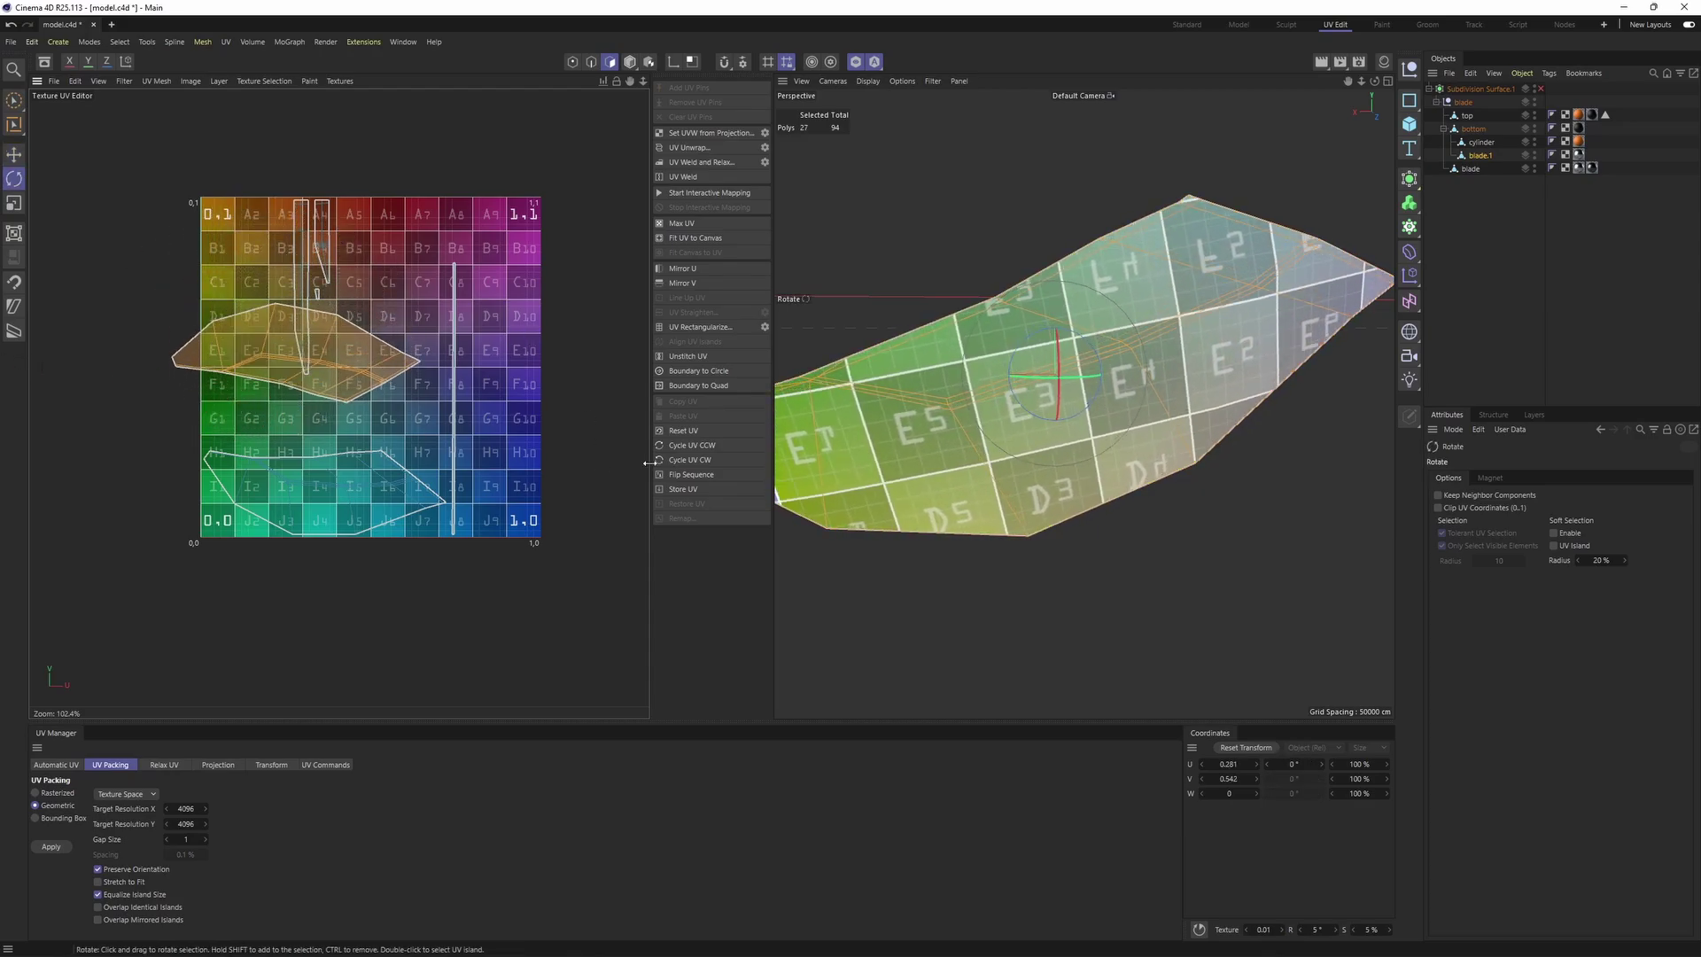
mouse_move(939, 426)
alt+mouse_down()
mouse_move(903, 386)
mouse_move(940, 452)
alt+mouse_up()
scroll(980, 400, down, 4)
drag(314, 385, 263, 413)
key(e)
drag(250, 369, 17, 390)
Try to rotate the lower blade side's UV island half a turn, then undo the rotation
double_click(259, 484)
alt+drag(939, 426, 1232, 443)
key(r)
drag(308, 501, 1464, 201)
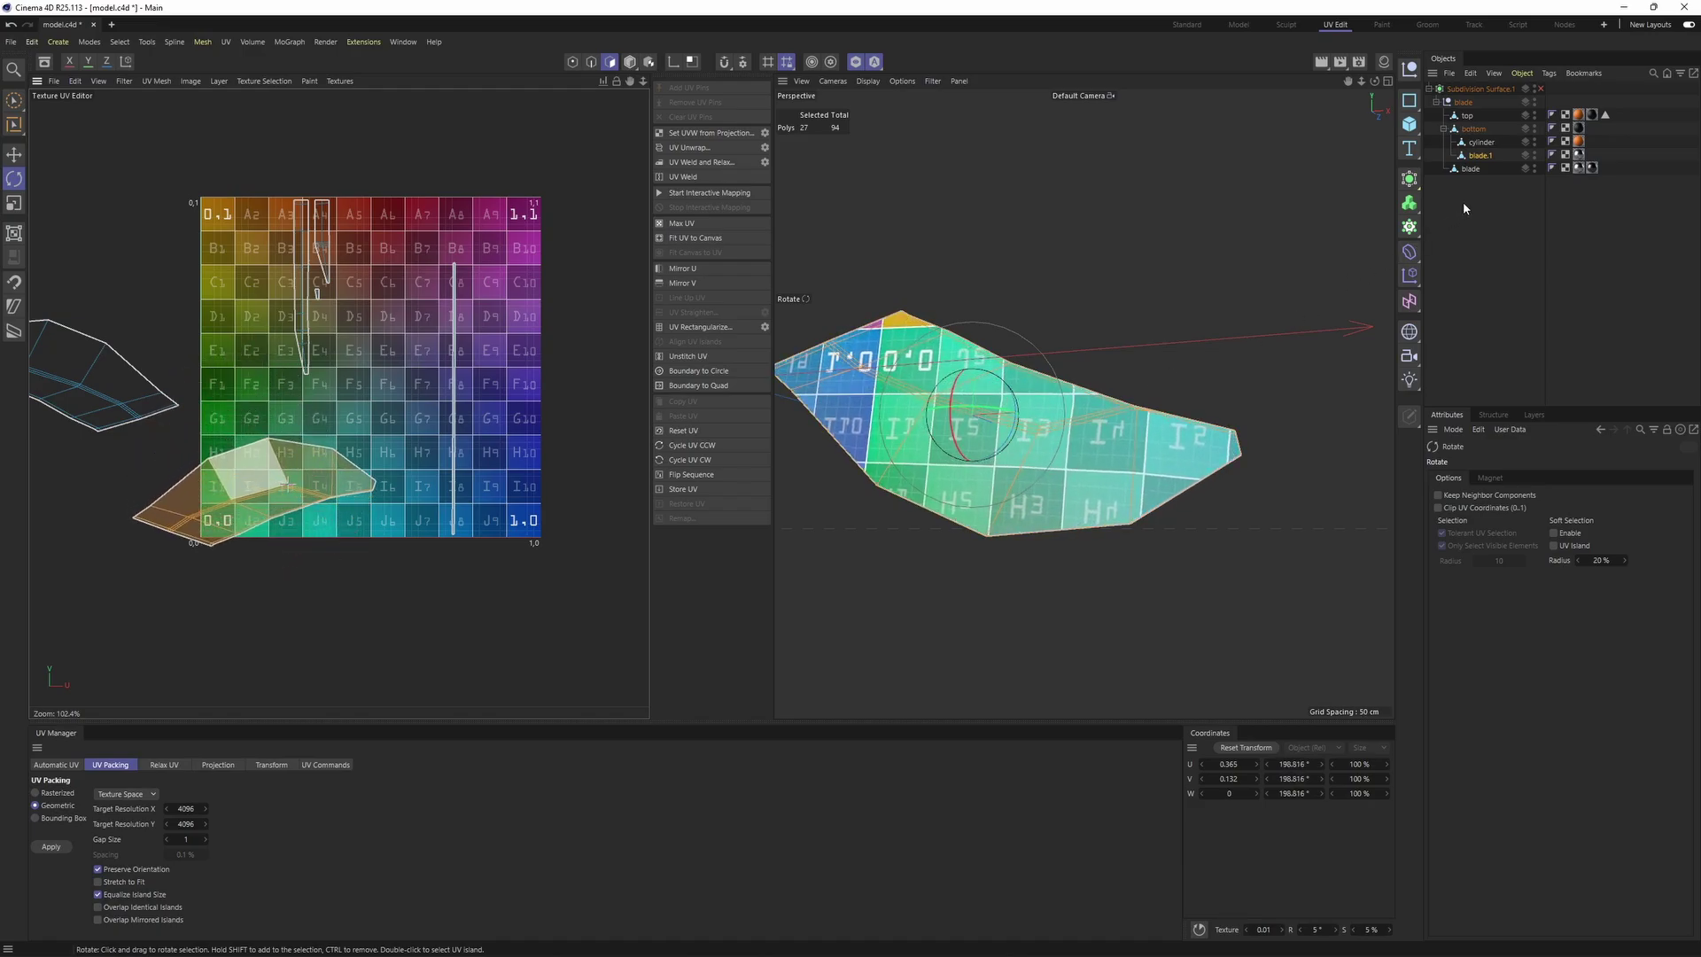
key(ctrl+z)
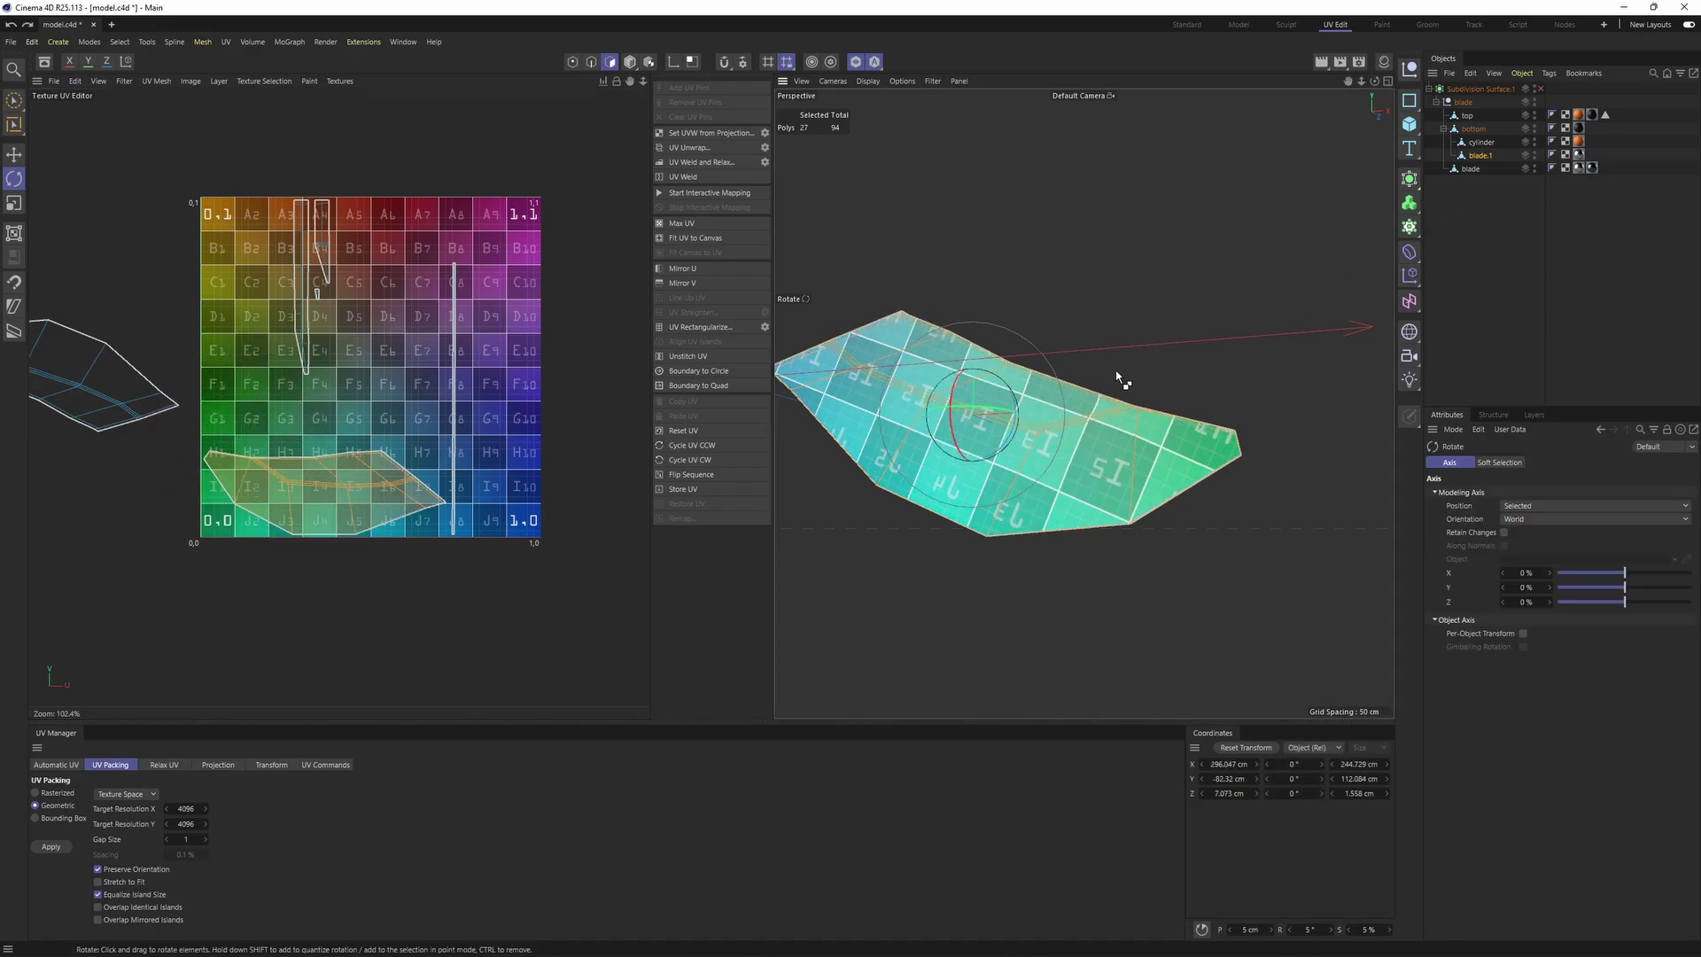
Mirror the lower blade side's UV island in U, keeping its original V orientation
click(706, 284)
click(701, 270)
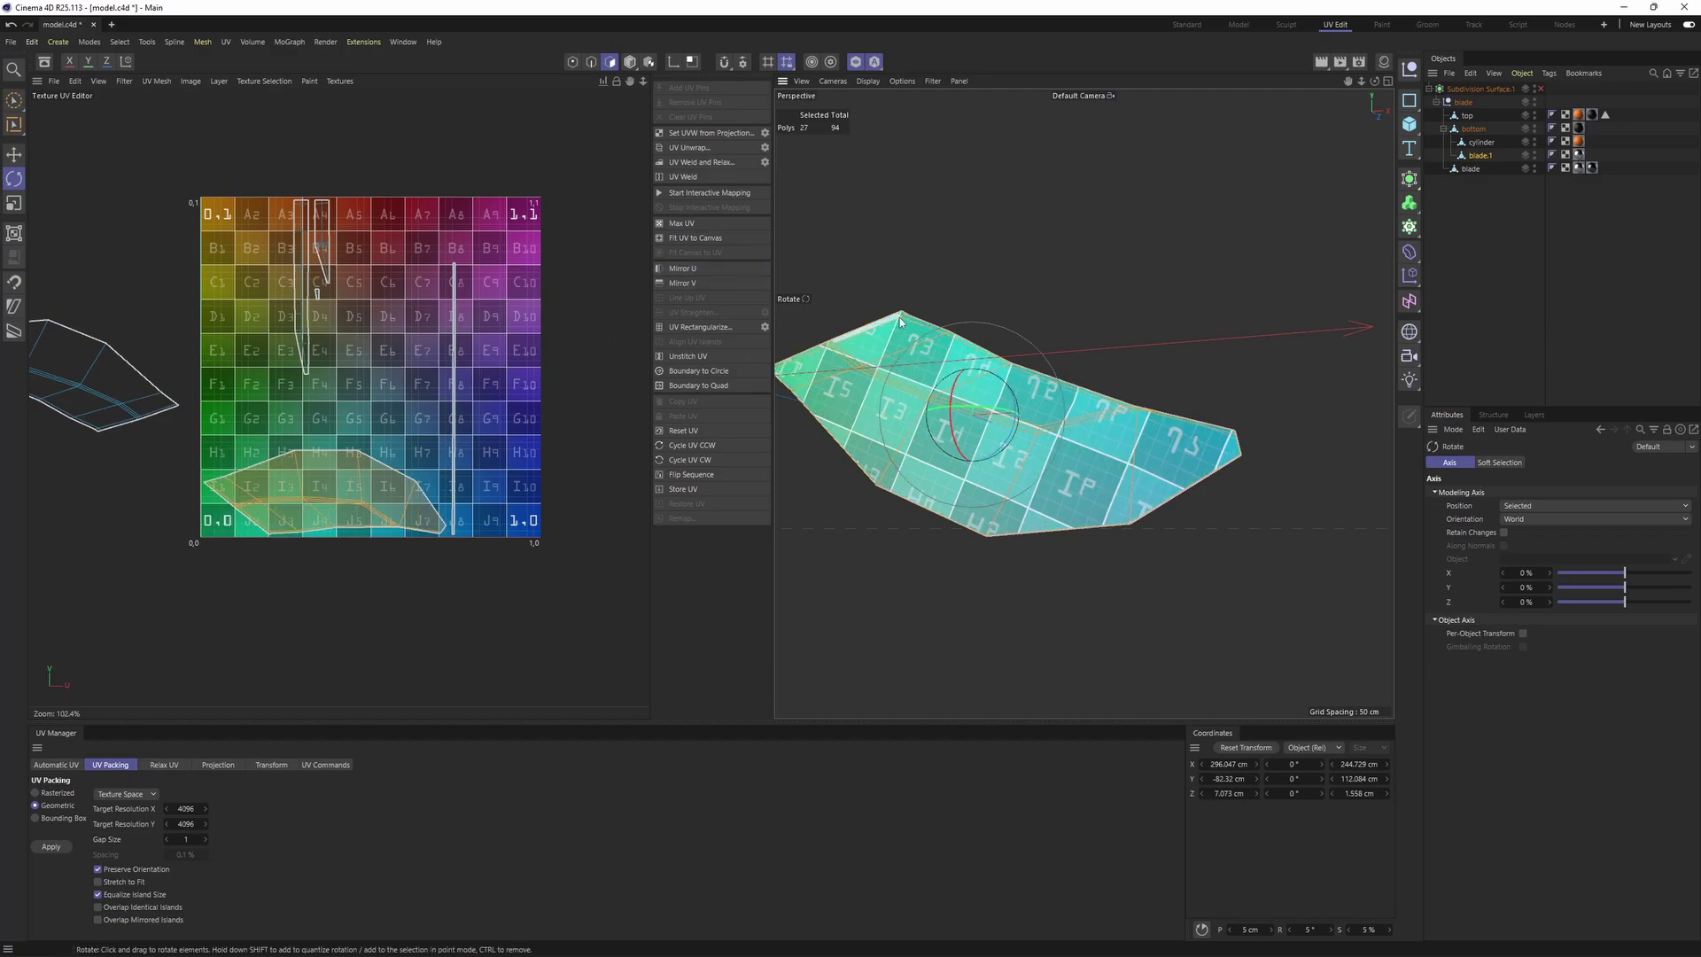
click(691, 288)
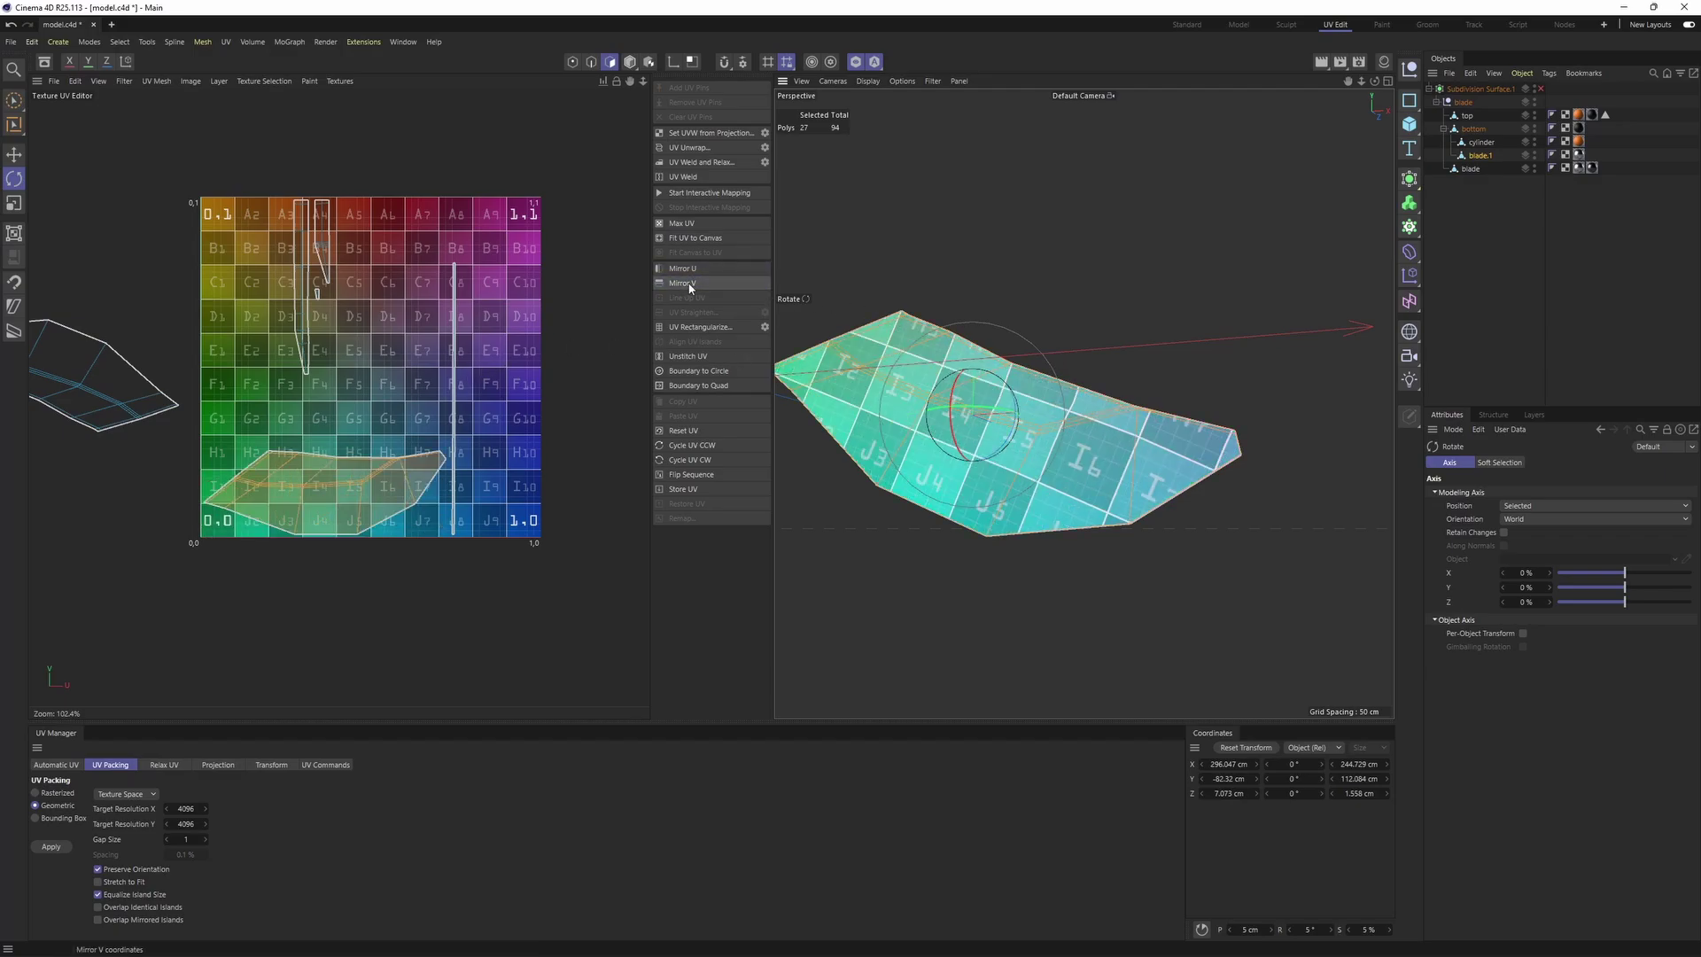
Rotate the lower blade side's UV island to straighten the checker pattern and move it partly past the U=0 edge
drag(397, 505, 262, 559)
alt+drag(913, 504, 926, 532)
alt+middle_drag(926, 532, 1001, 546)
key(e)
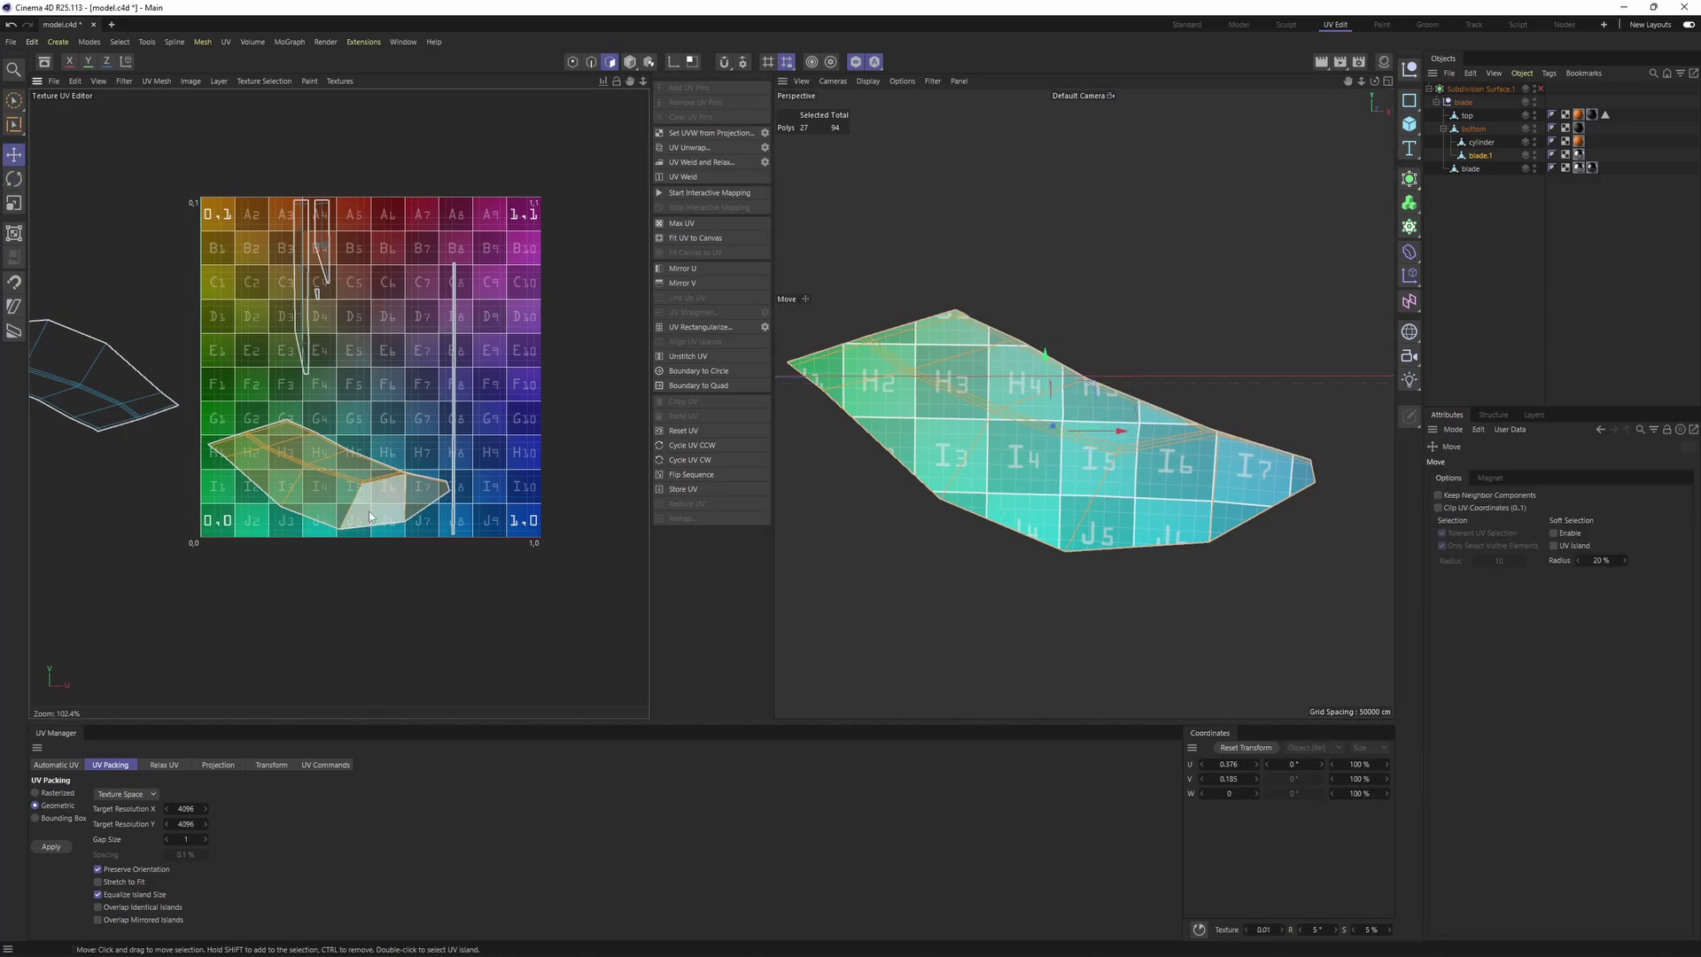
drag(381, 494, 237, 531)
Select a rim face and the narrow strip UV islands in turn to check which rim faces they cover
alt+drag(916, 487, 797, 500)
scroll(916, 487, up, 2)
click(1099, 335)
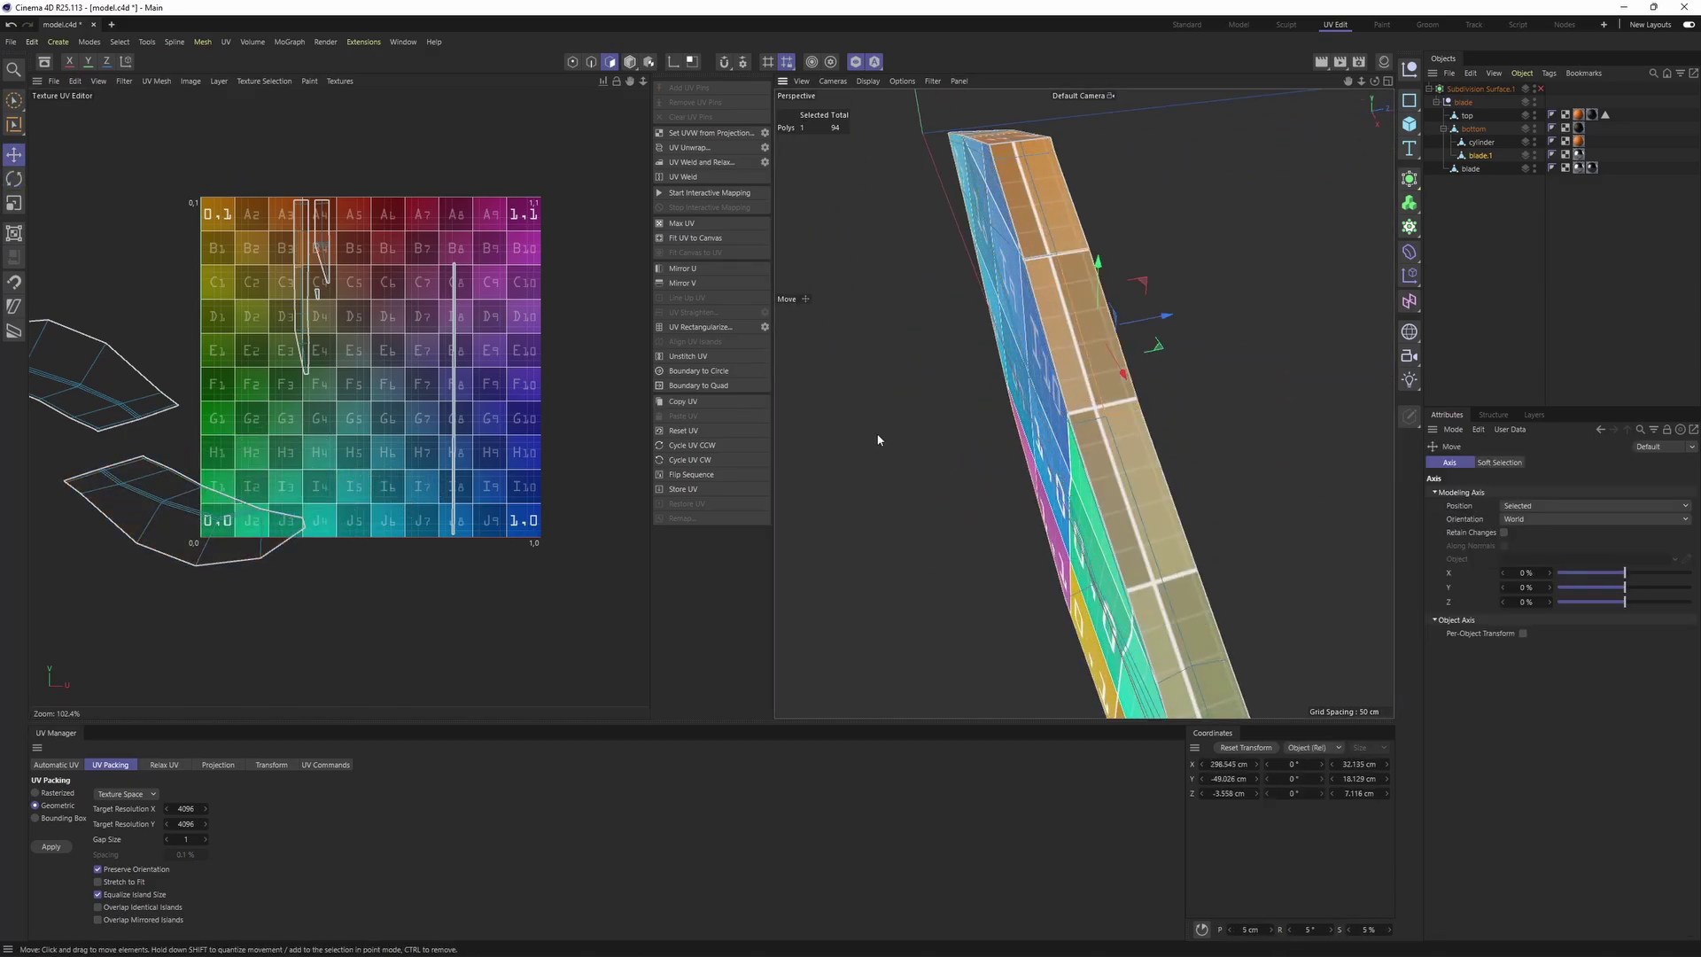
double_click(312, 253)
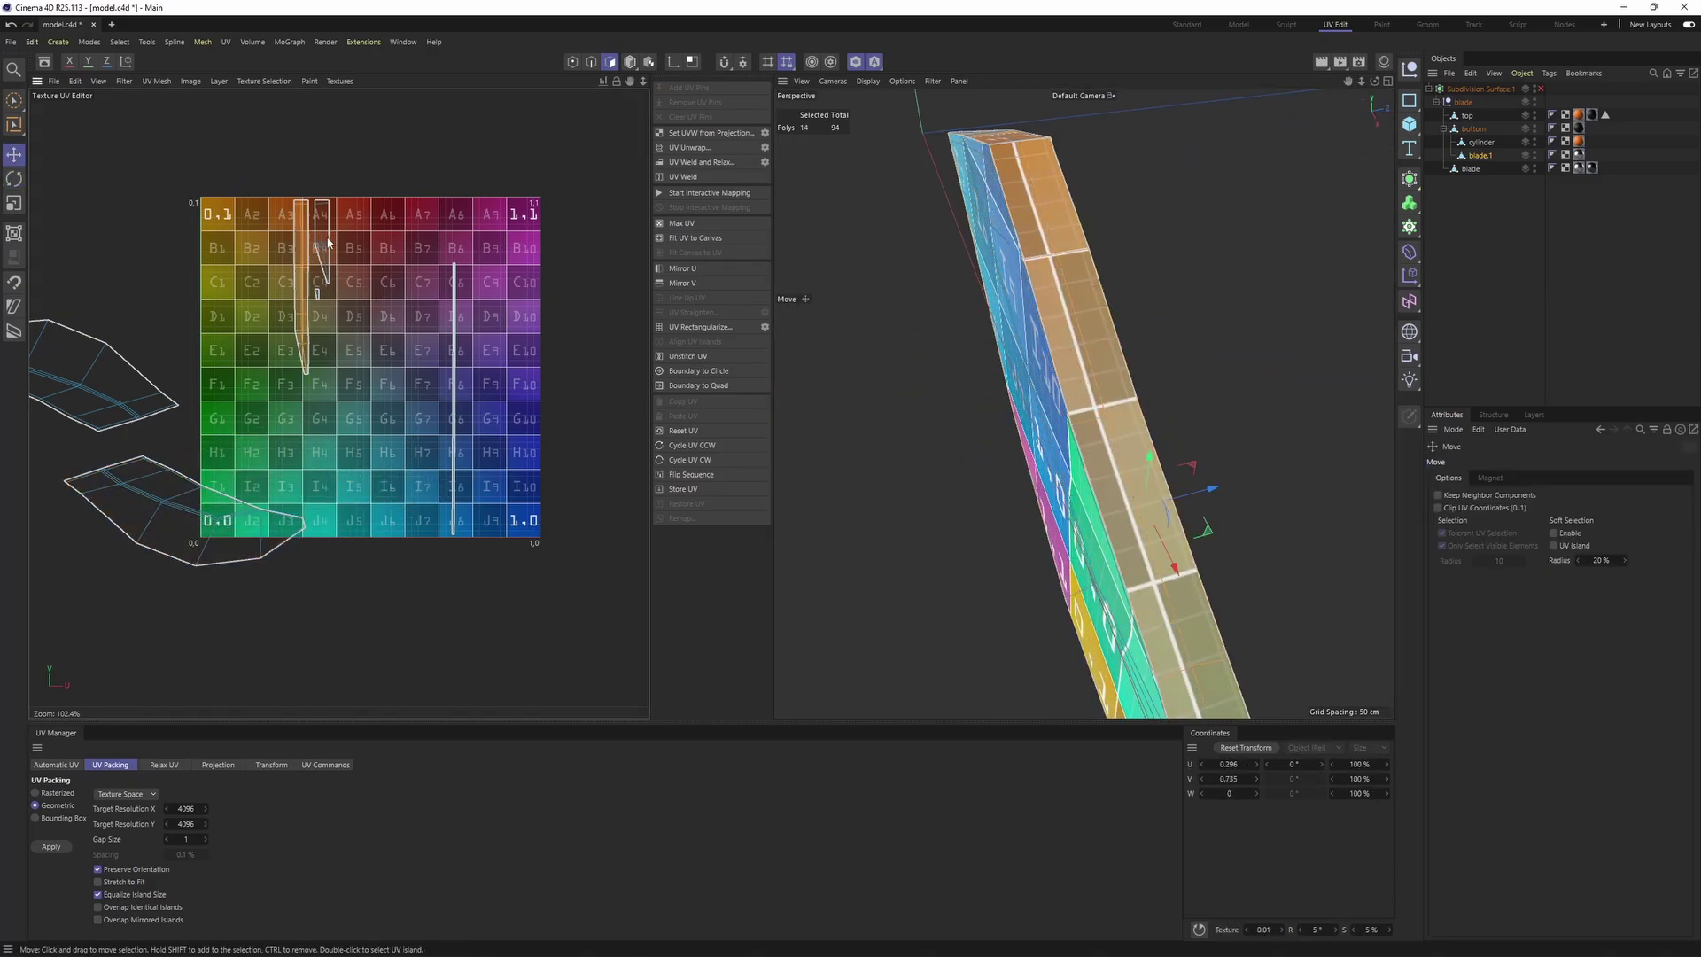
double_click(454, 424)
Select all of blade.1's polygons and pack their UV islands into the texture space using Geometric packing
scroll(456, 423, down, 3)
key(ctrl+a)
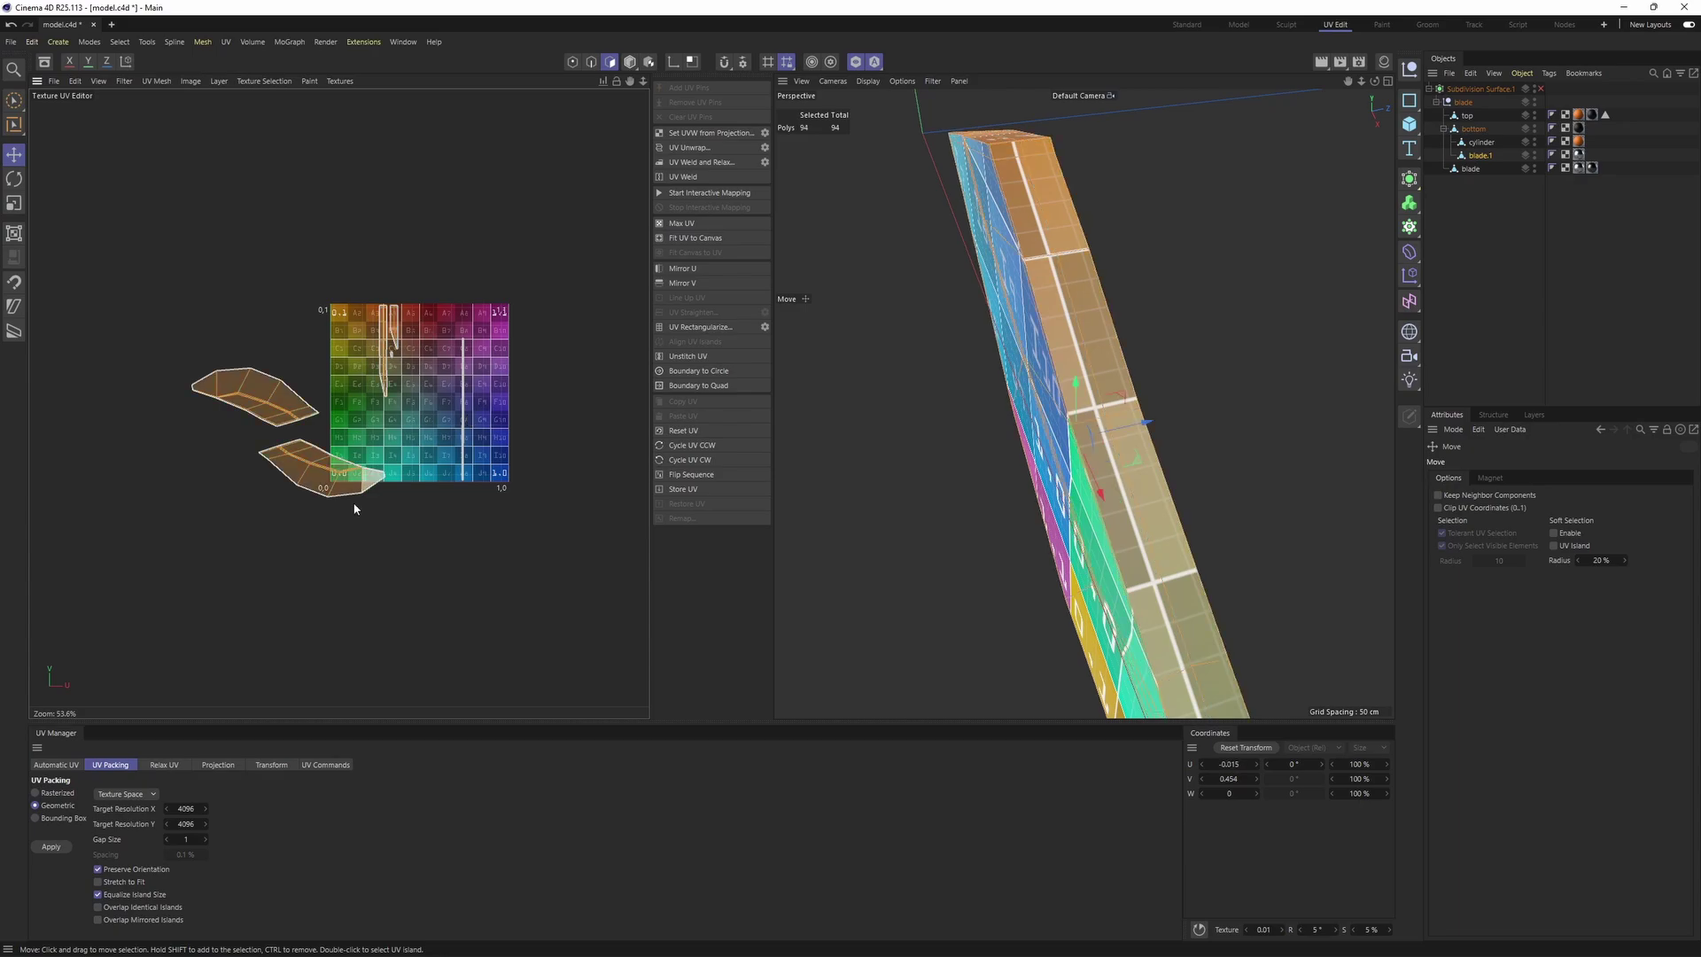
click(51, 847)
alt+drag(1061, 439, 1024, 480)
double_click(1025, 485)
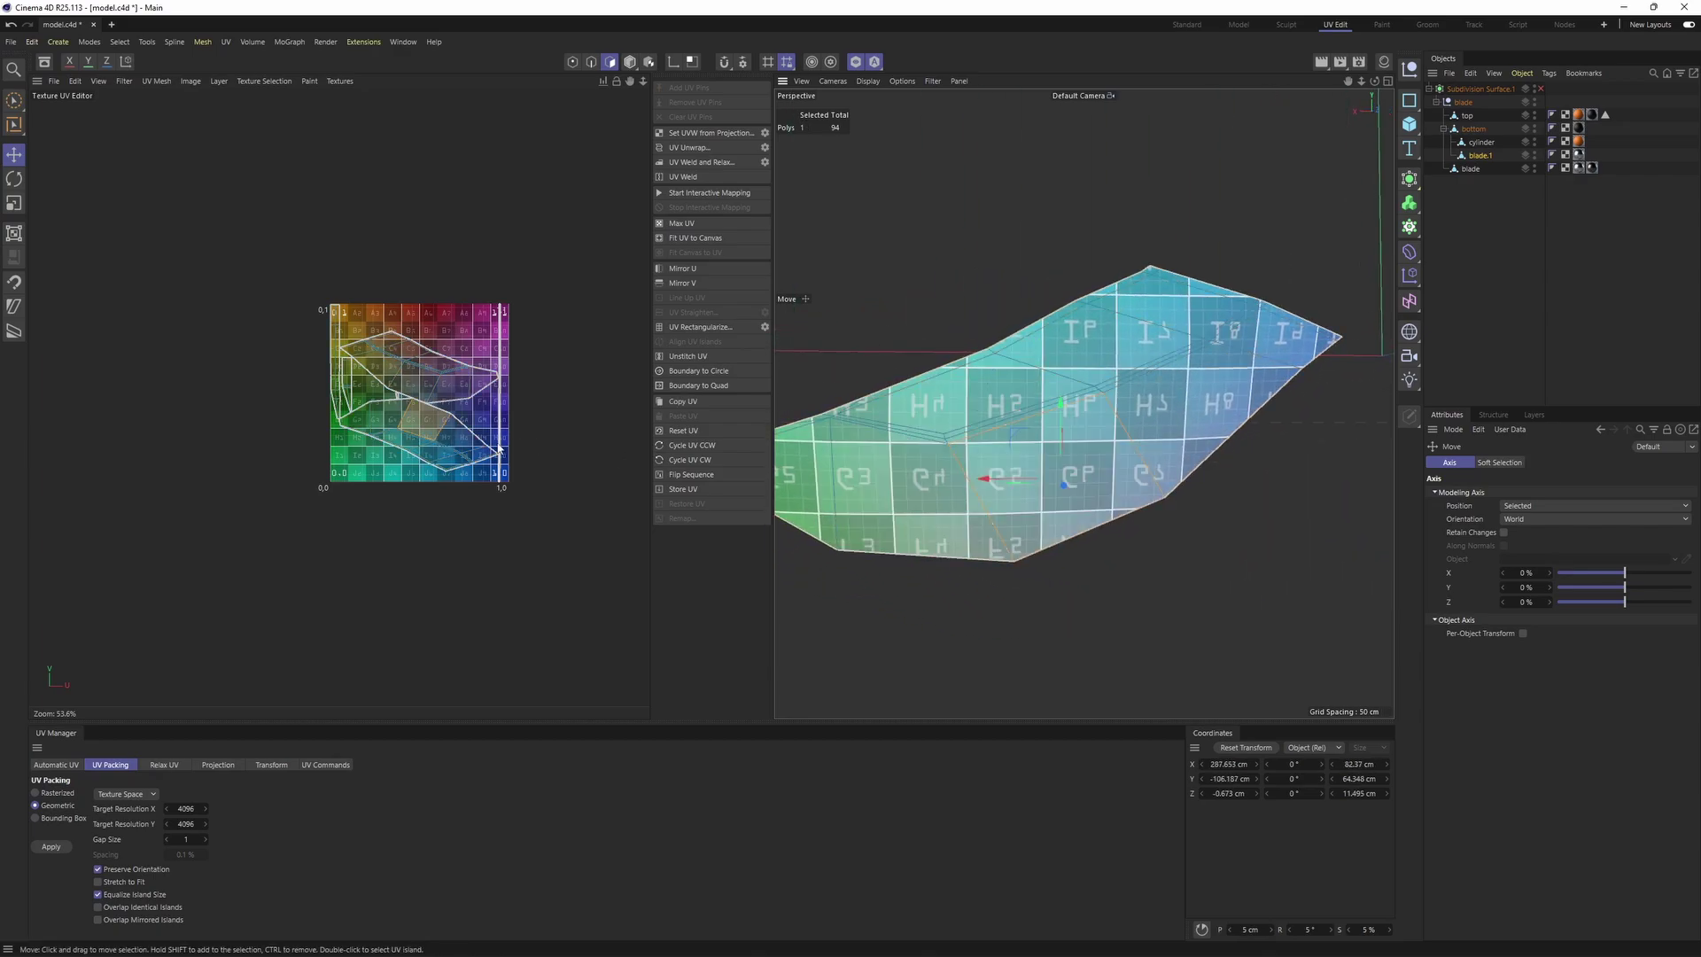
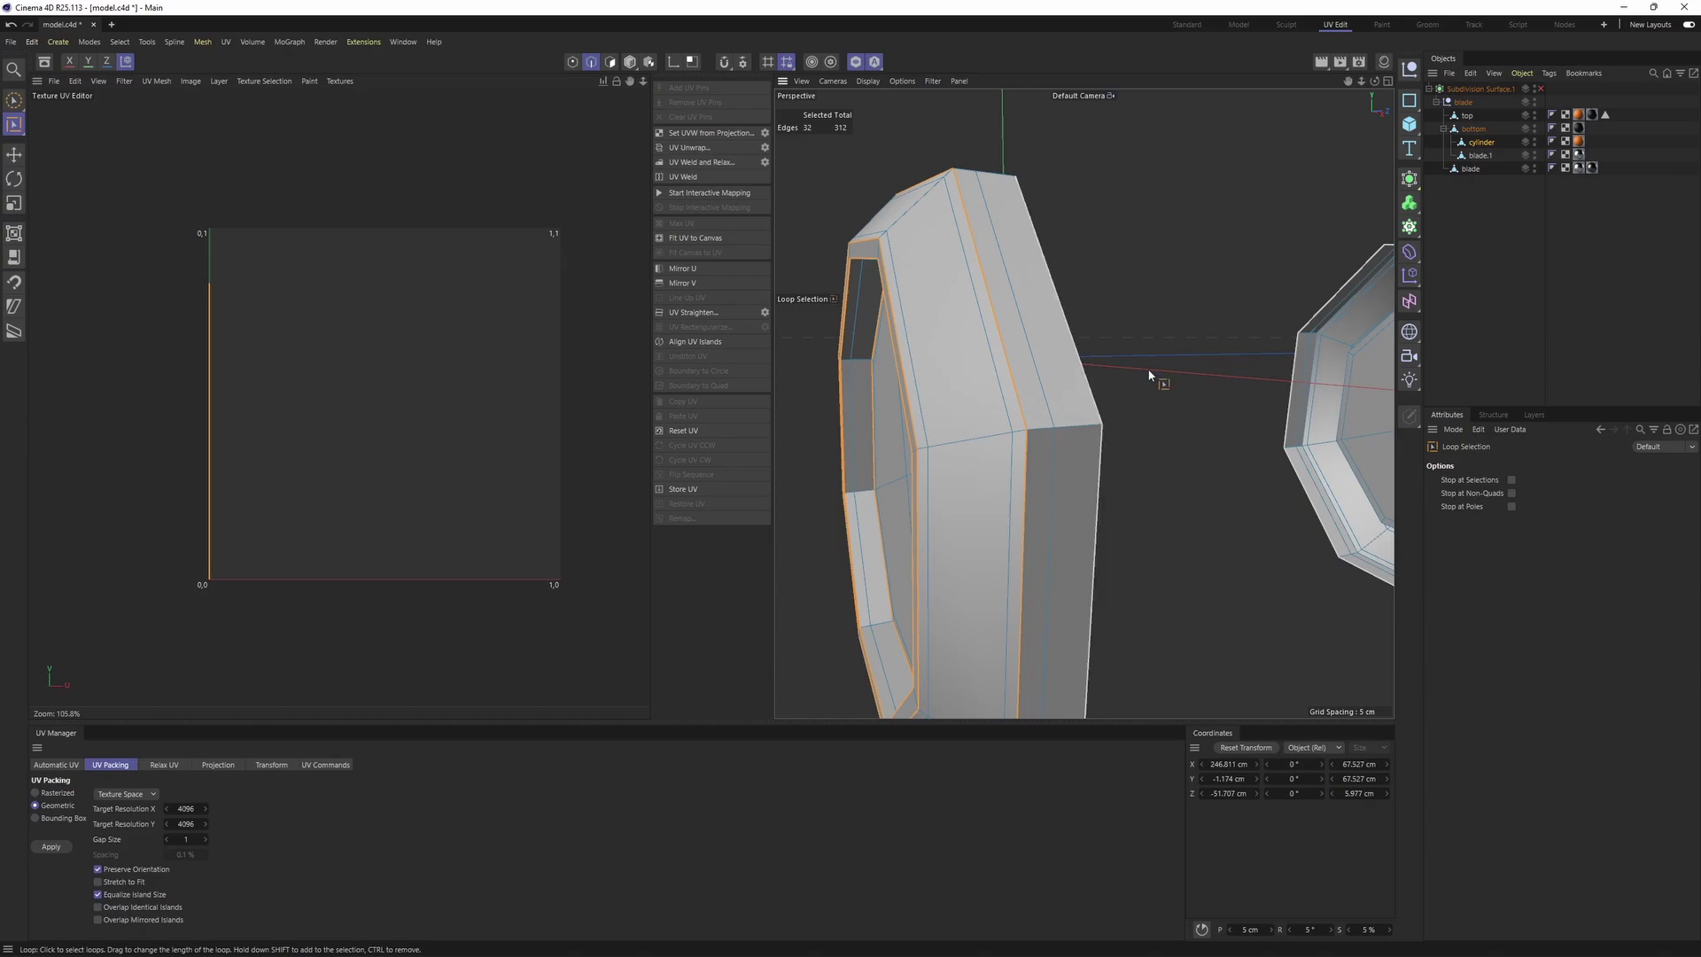
Add the second disc's matching edge loops to the selection and unwrap the cylinder object along them
alt+drag(1150, 376, 1096, 264)
scroll(1032, 295, down, 3)
alt+drag(1160, 343, 1090, 366)
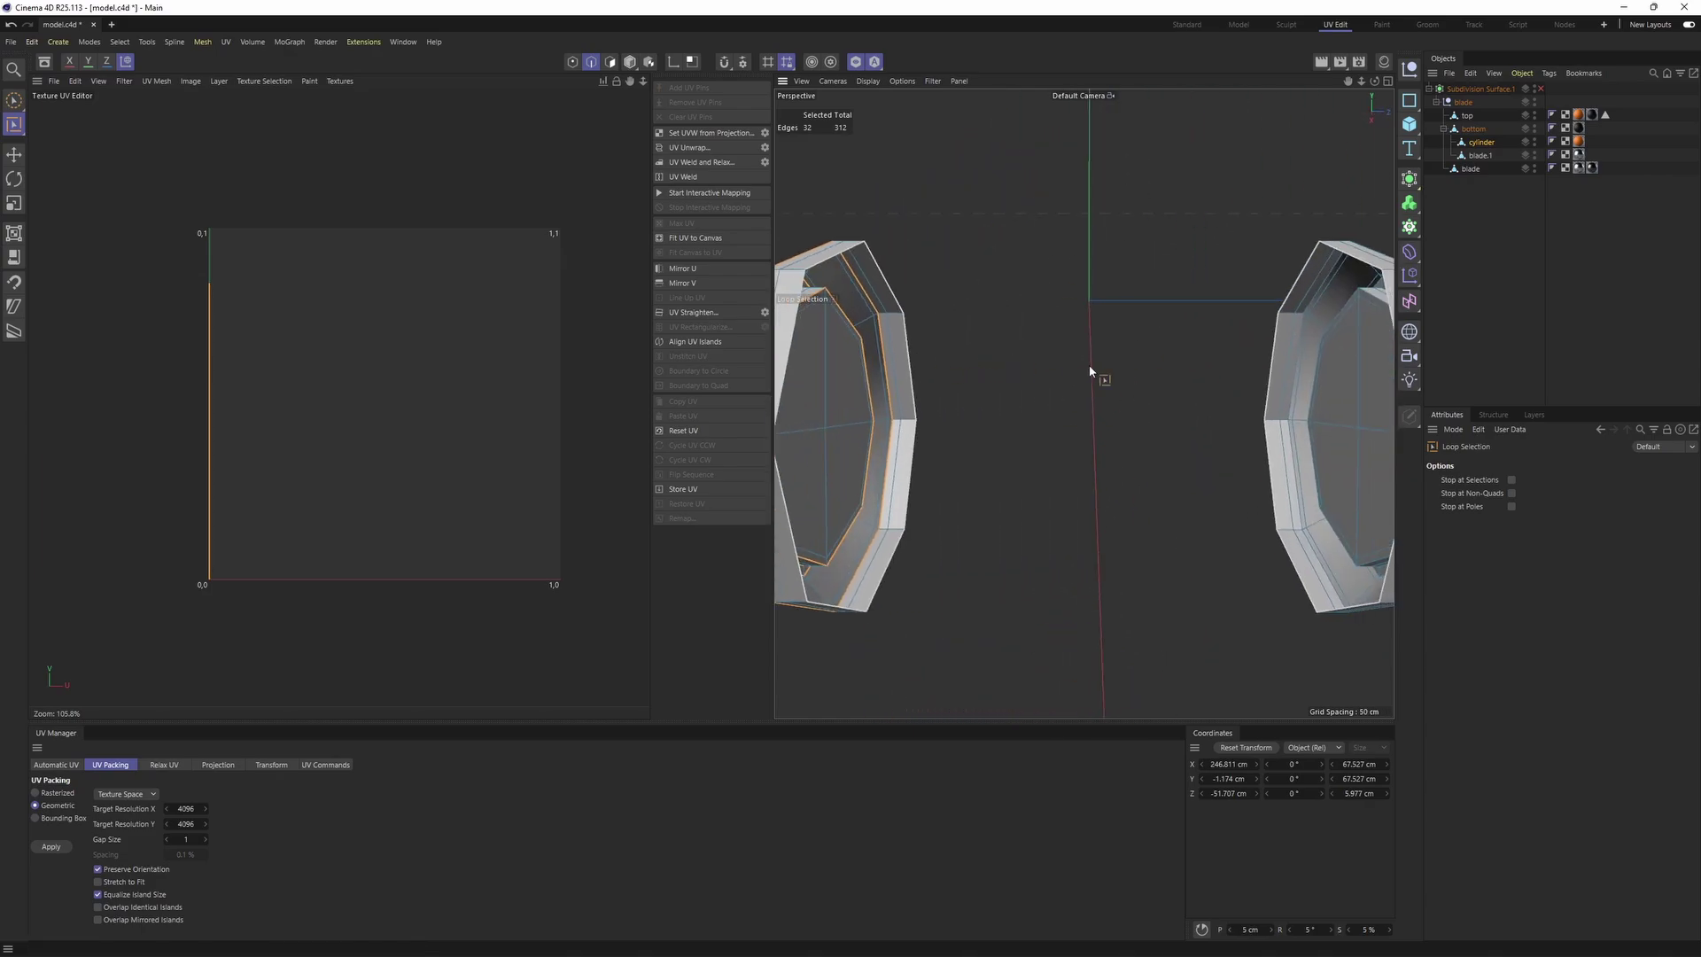
key(s)
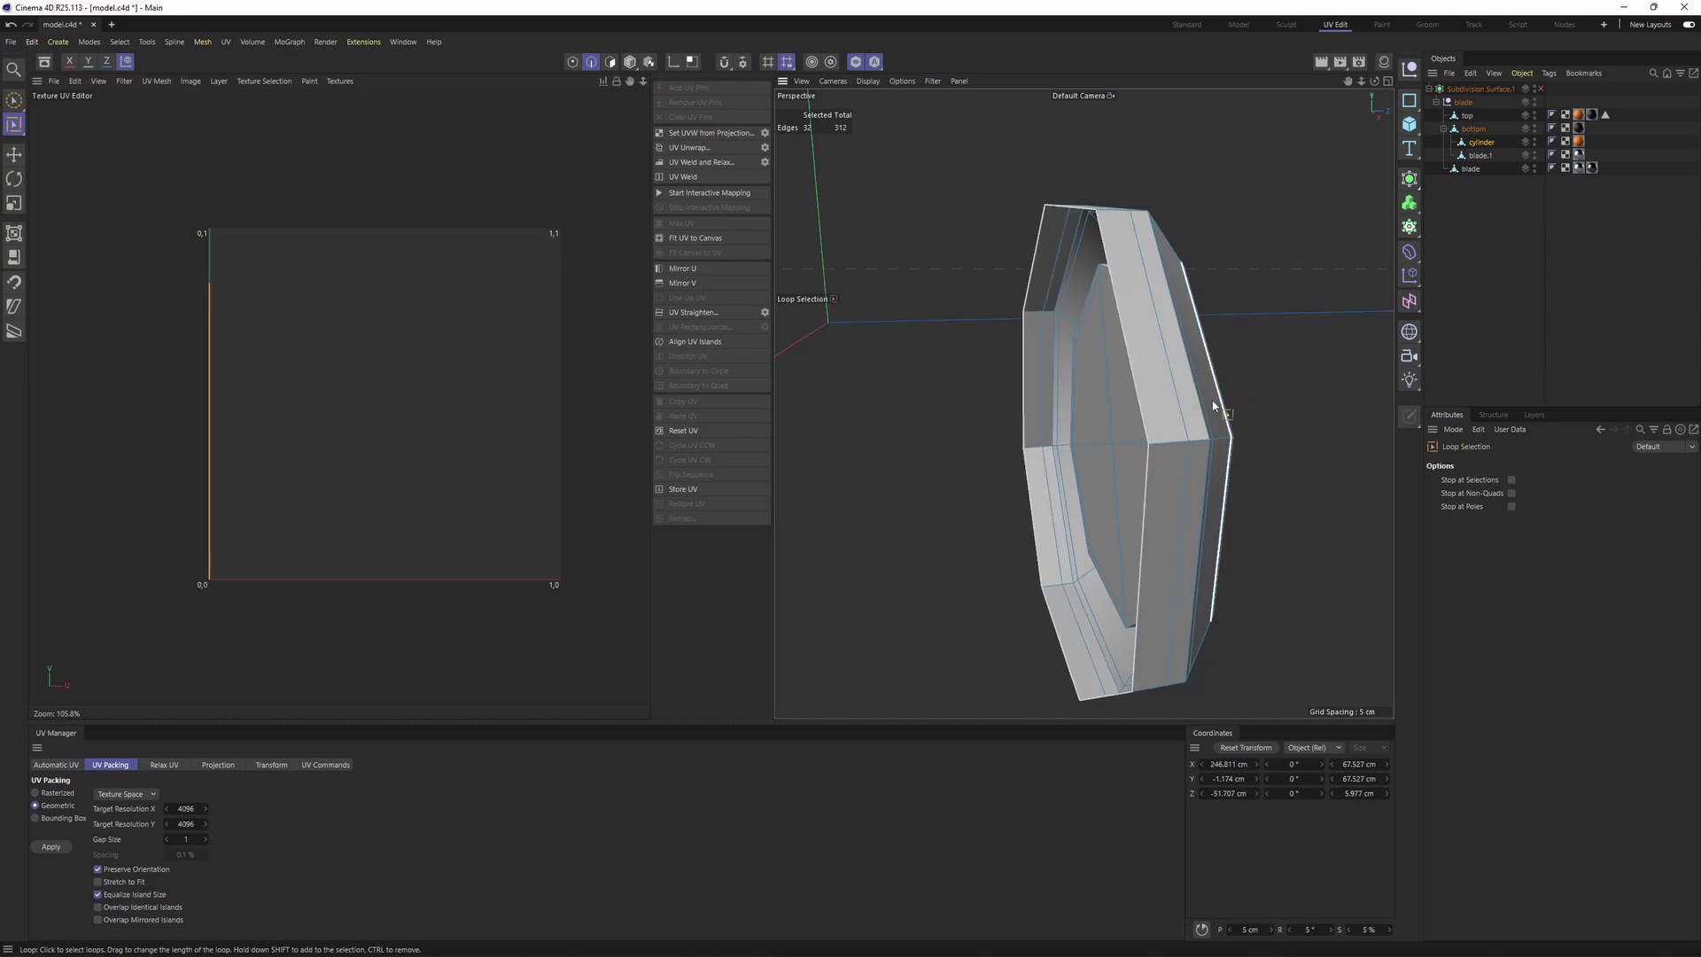
scroll(1170, 423, up, 5)
alt+drag(1240, 431, 1058, 407)
shift+click(1074, 410)
shift+click(998, 373)
scroll(1013, 403, down, 5)
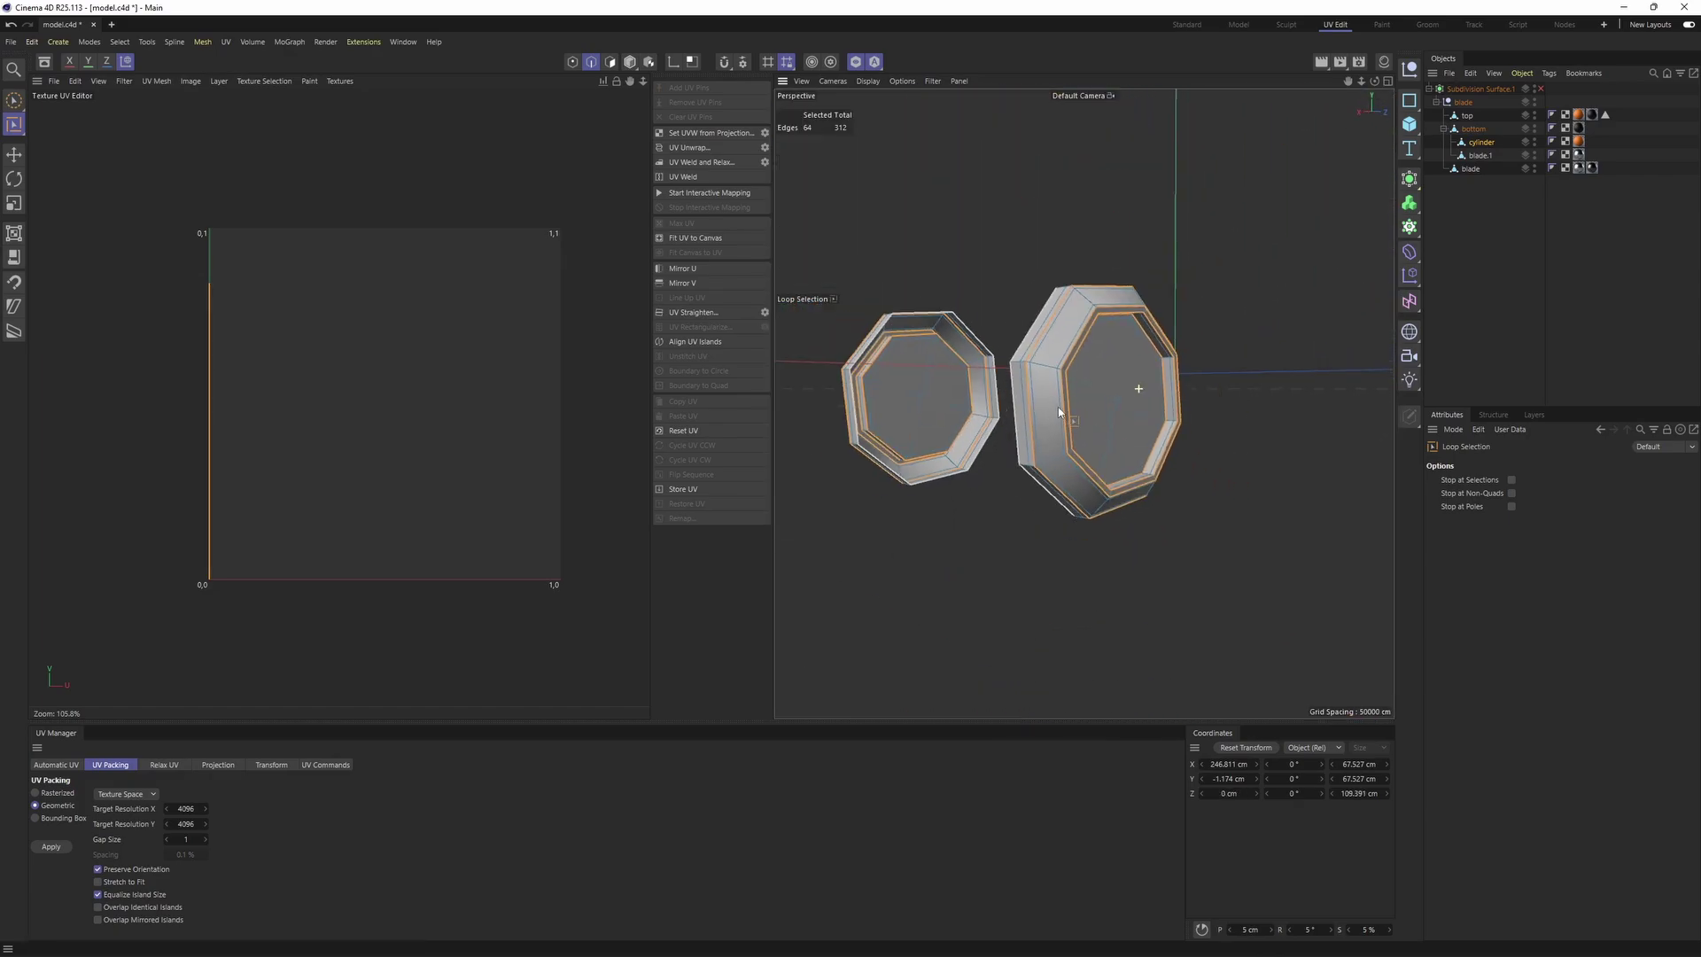
click(689, 148)
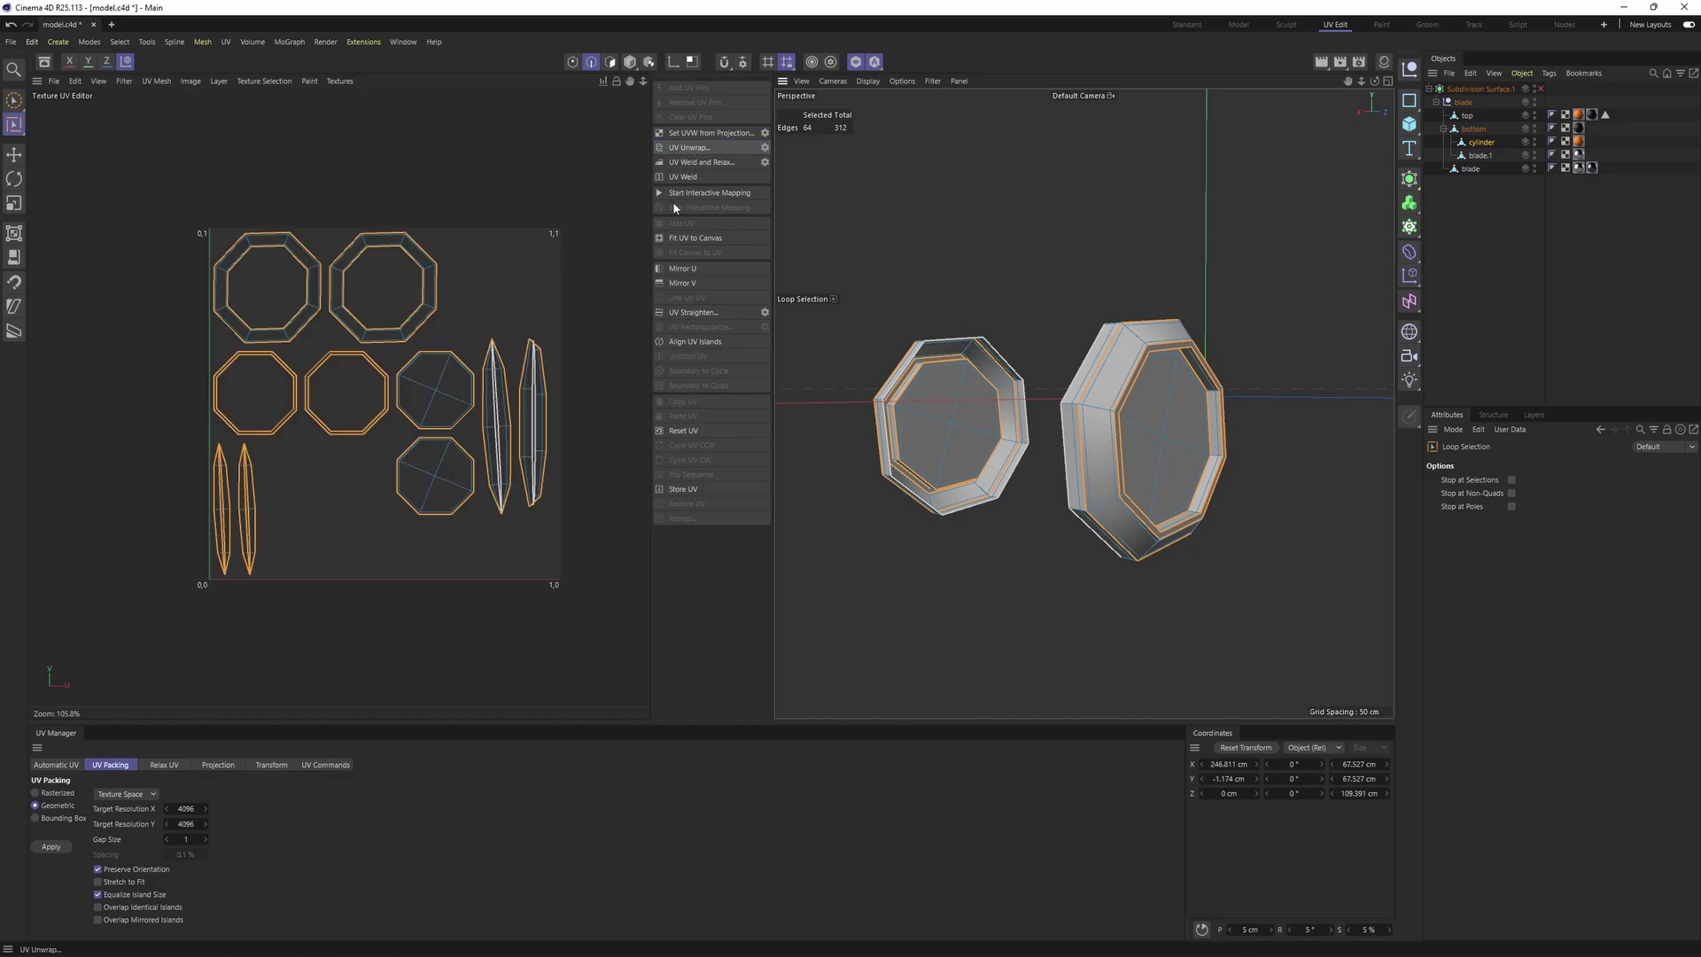
Select faces of the narrow UV islands in turn to check which parts of the cylinder's discs they cover
key(Return)
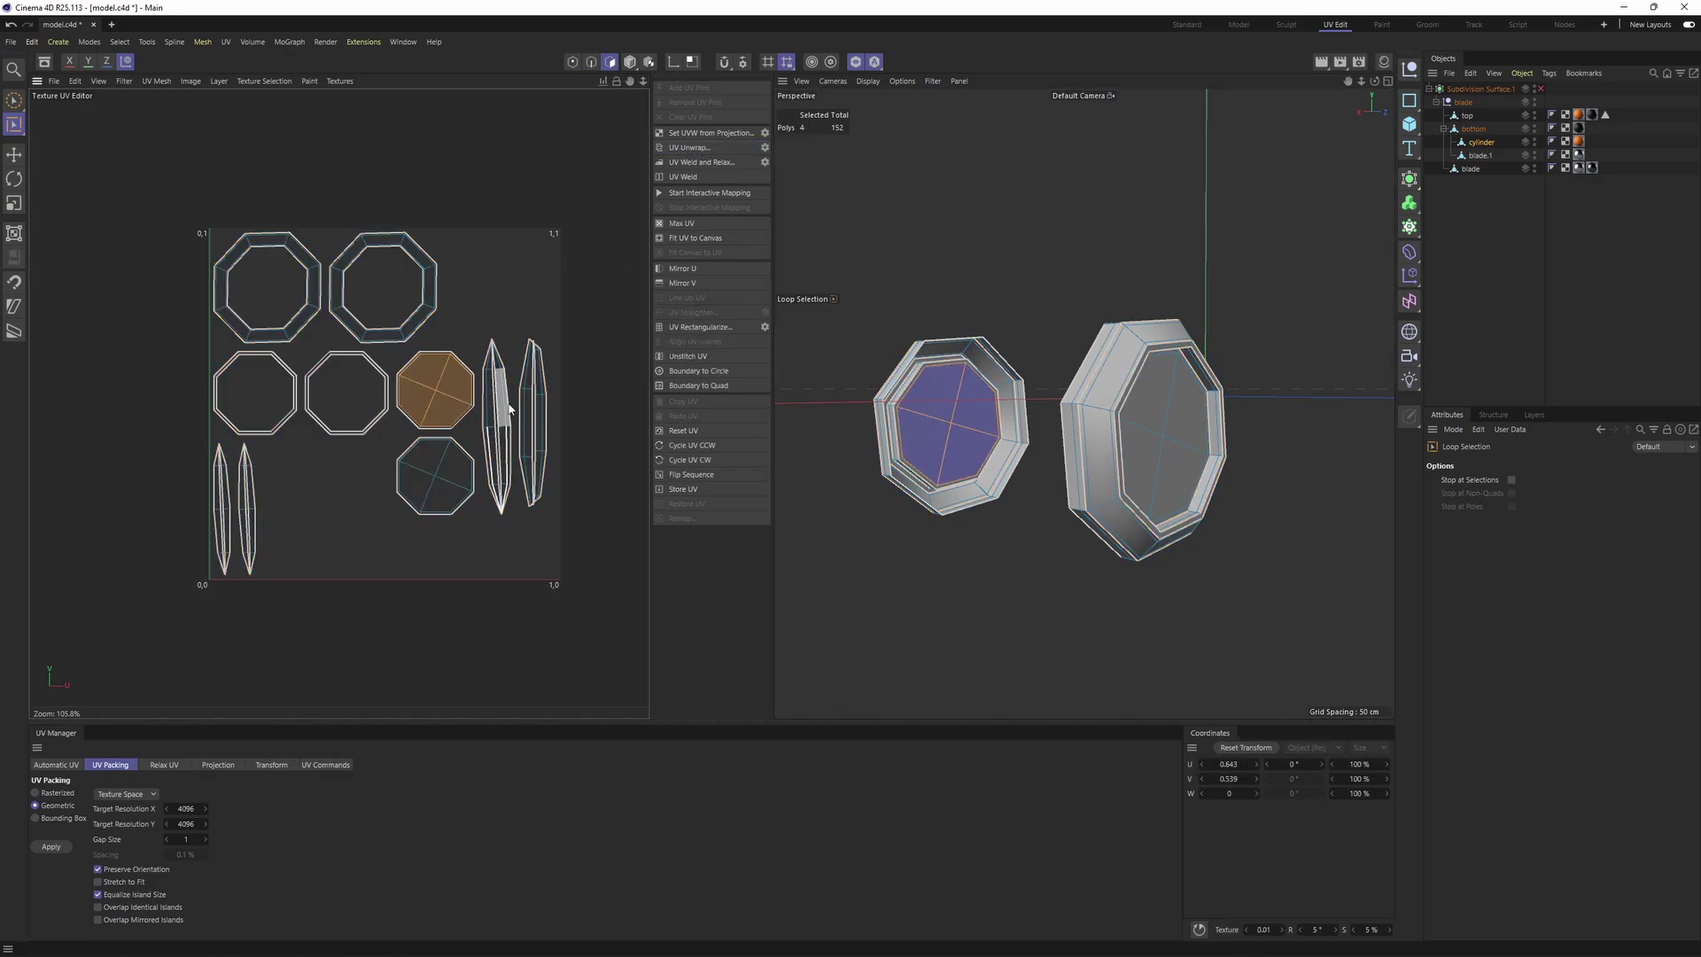
click(505, 412)
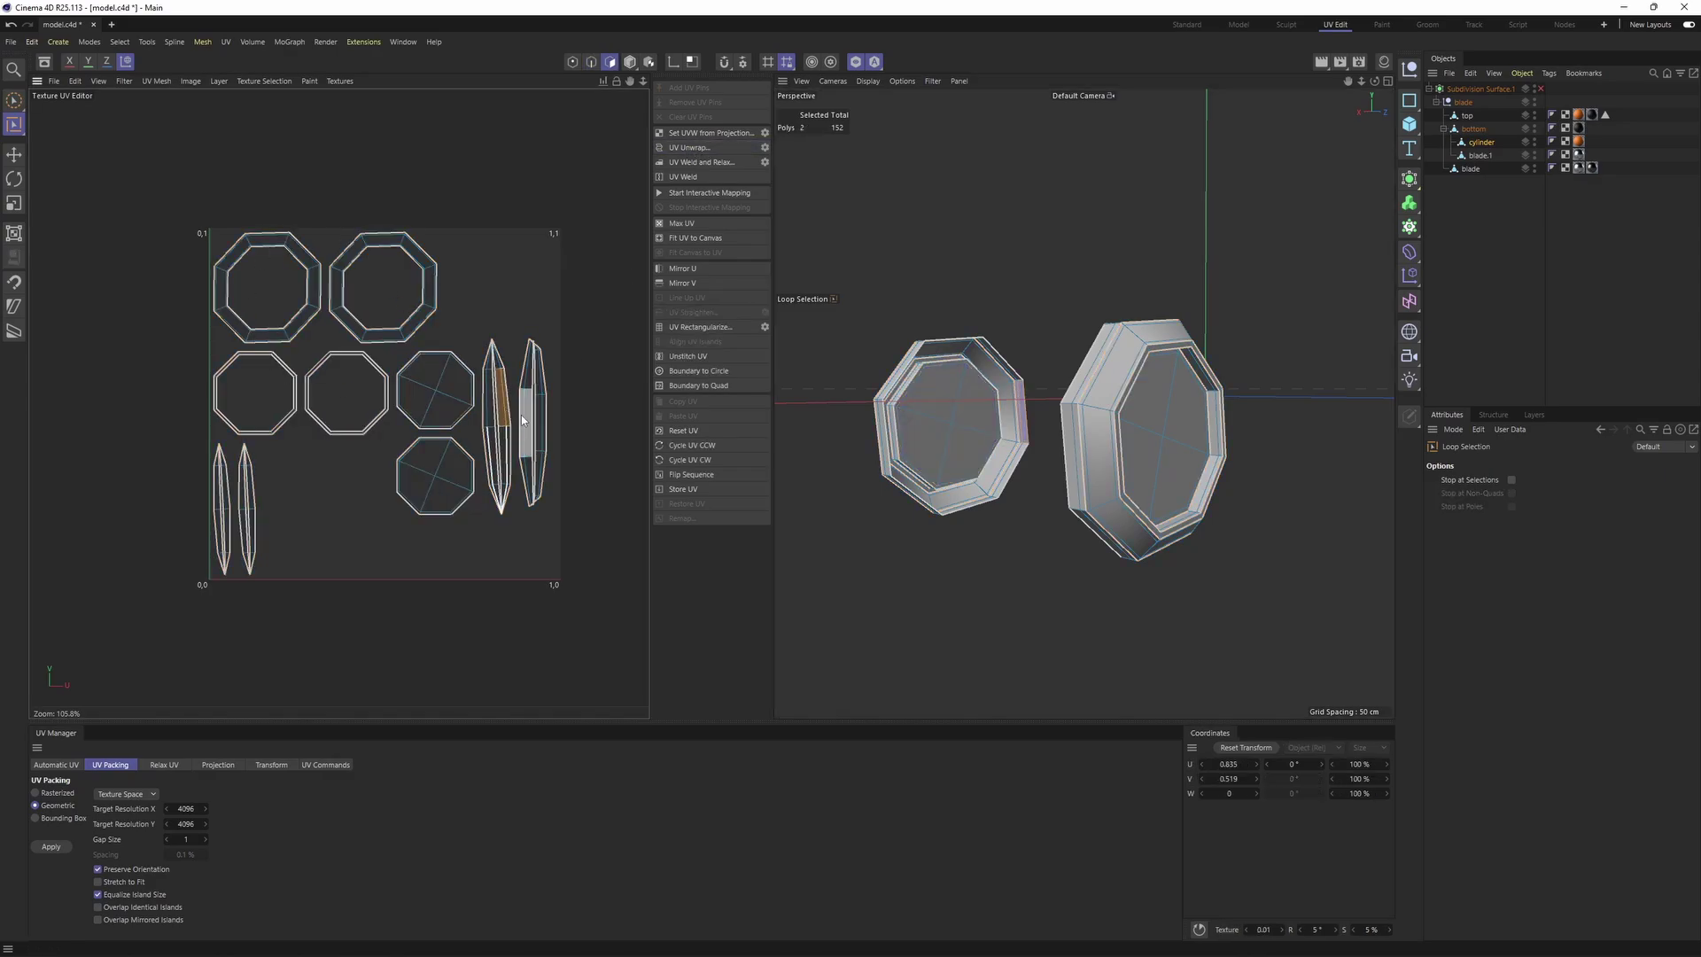
scroll(527, 384, up, 7)
click(529, 365)
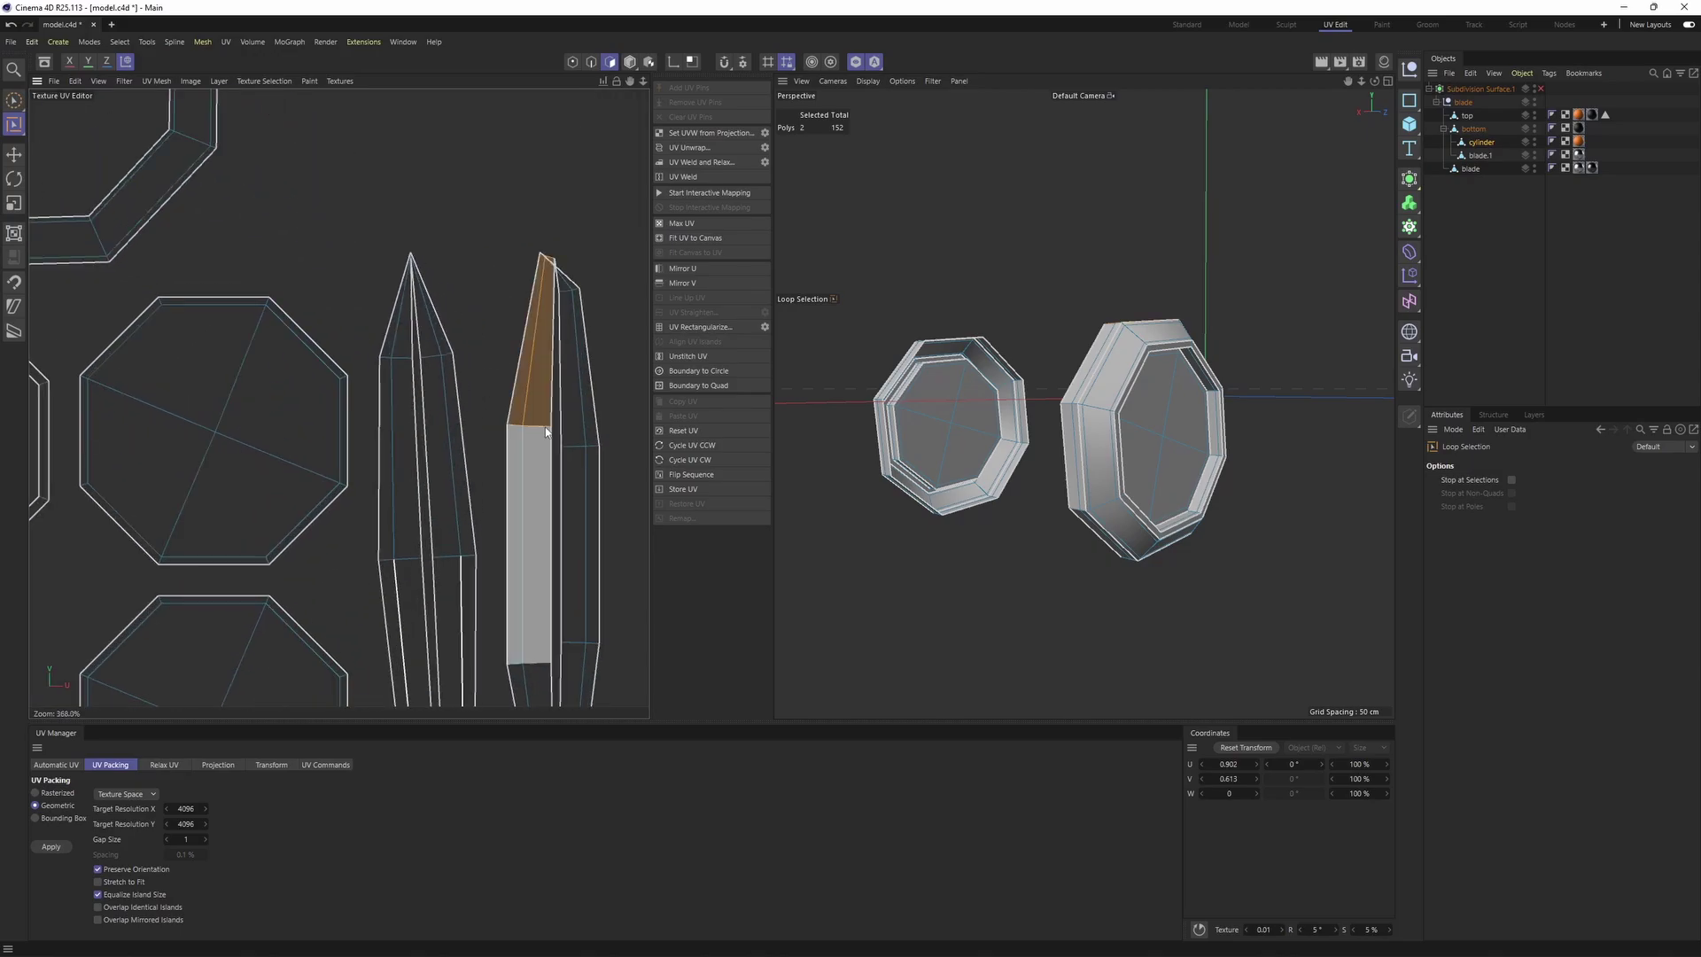
click(572, 443)
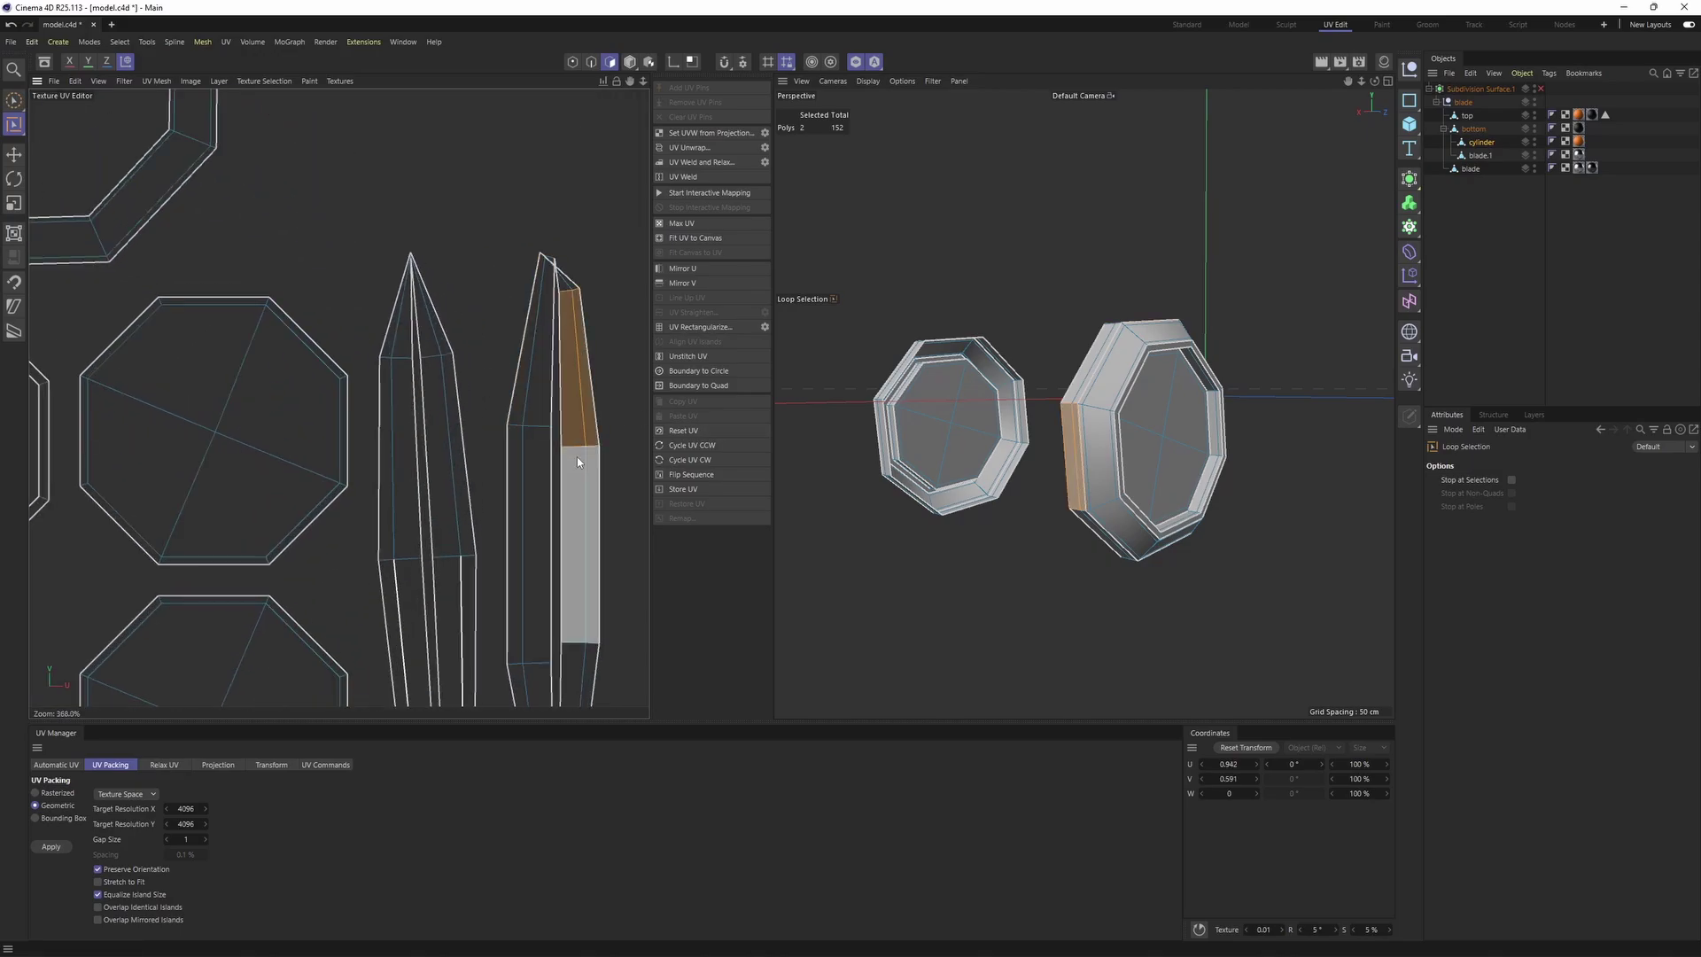
click(577, 459)
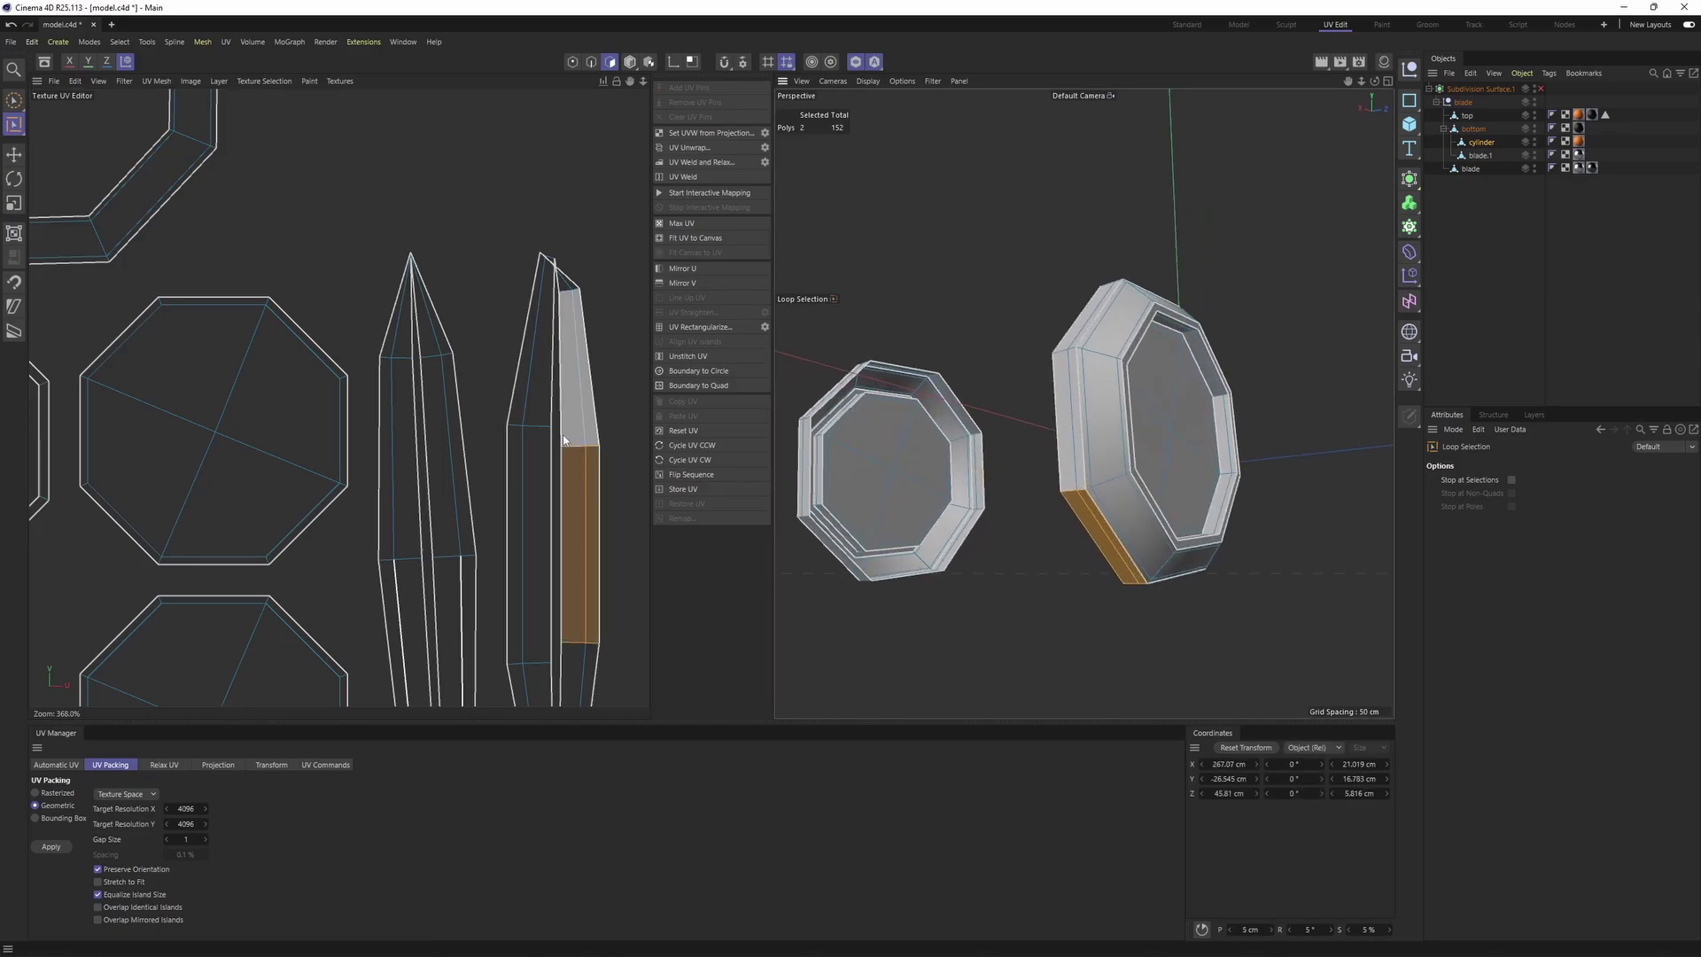
key(e)
double_click(550, 450)
alt+drag(1174, 399, 989, 529)
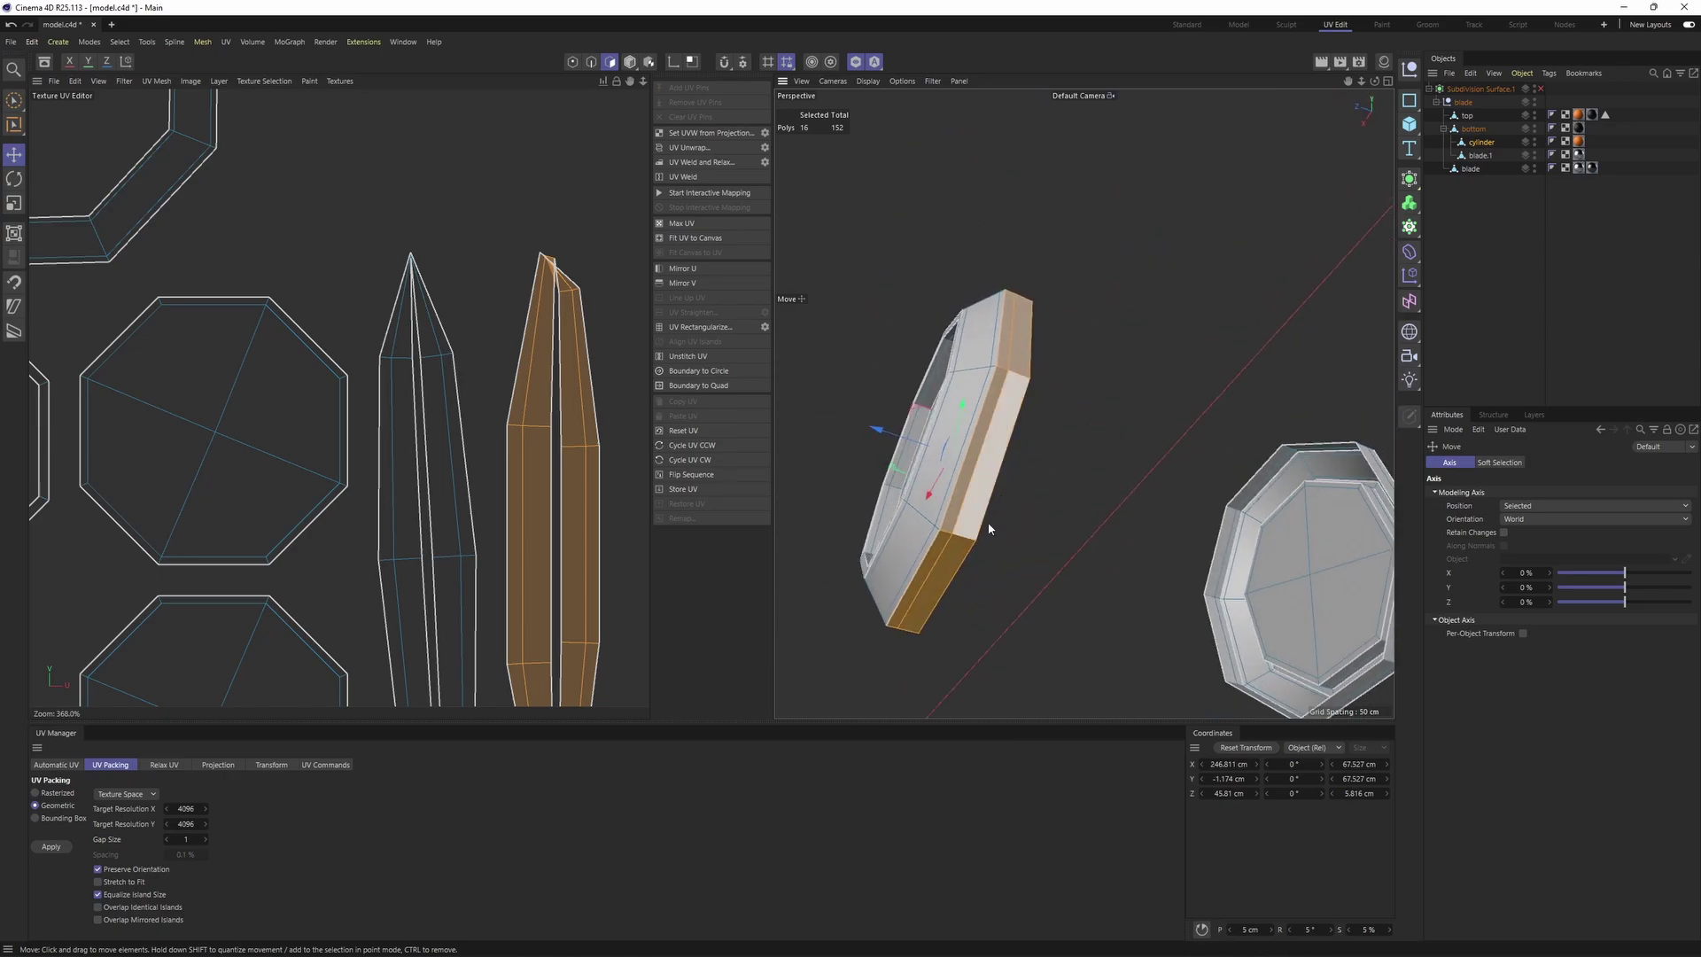
Select the two short edges crossing one disc's outer band, matching its narrow UV island, as a cut seam
scroll(963, 540, up, 7)
key(Return)
click(922, 515)
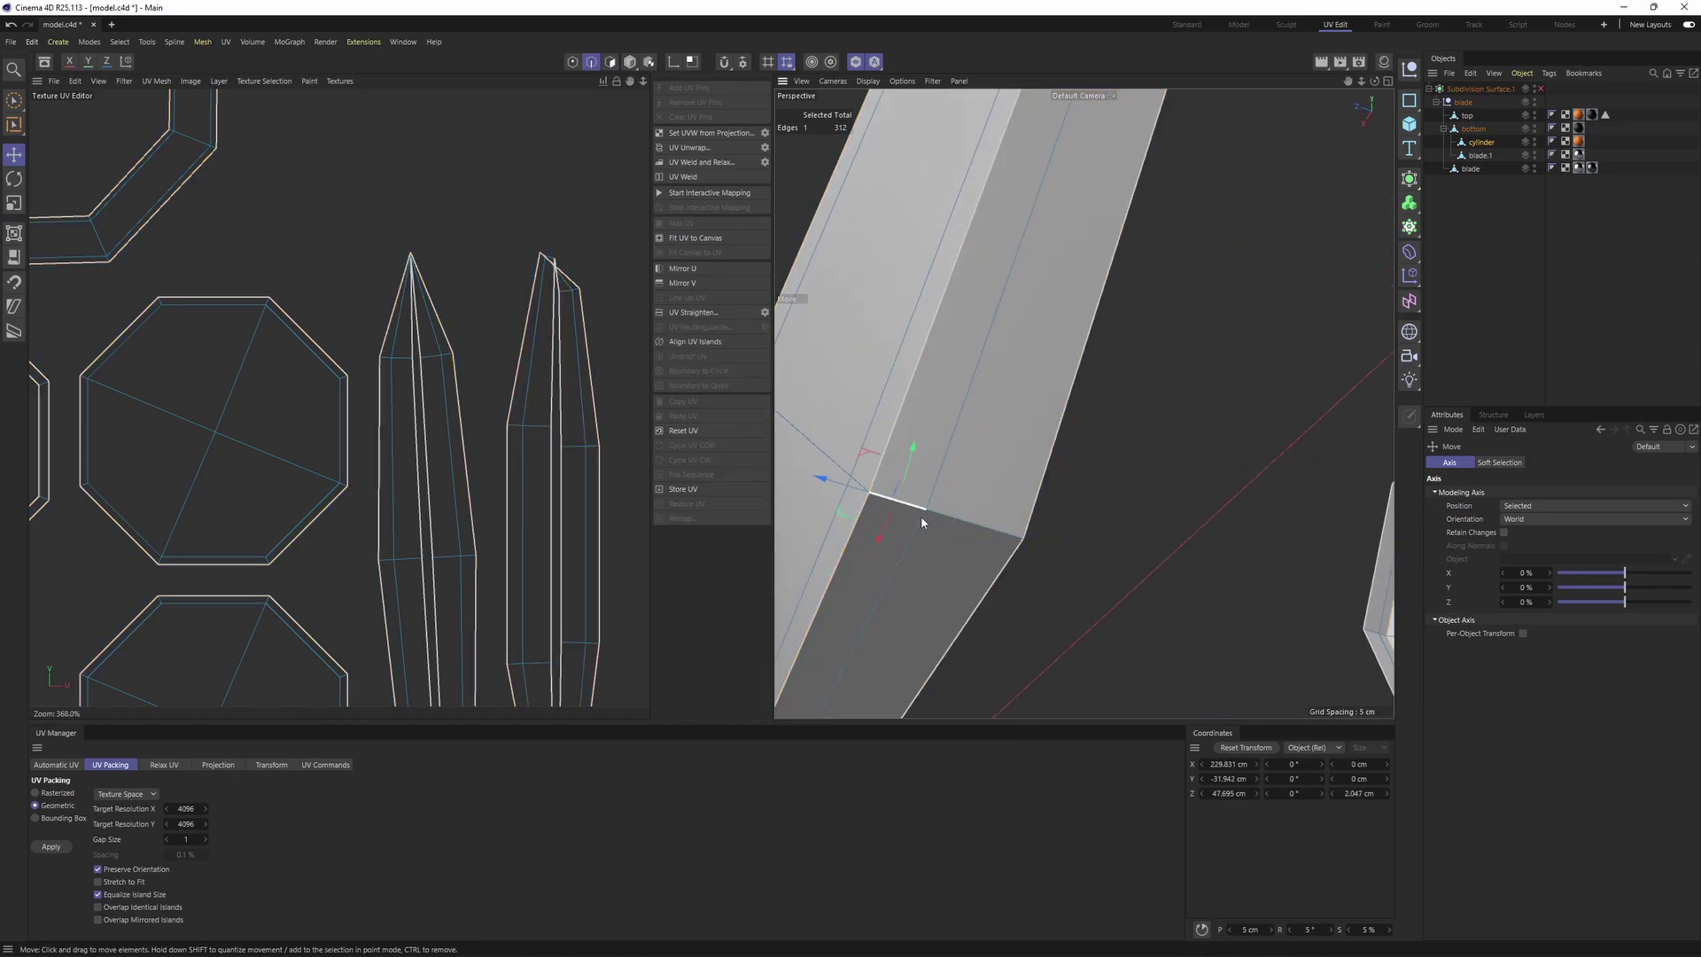
scroll(1053, 420, down, 6)
alt+drag(995, 502, 1022, 448)
scroll(582, 406, down, 5)
scroll(585, 394, down, 3)
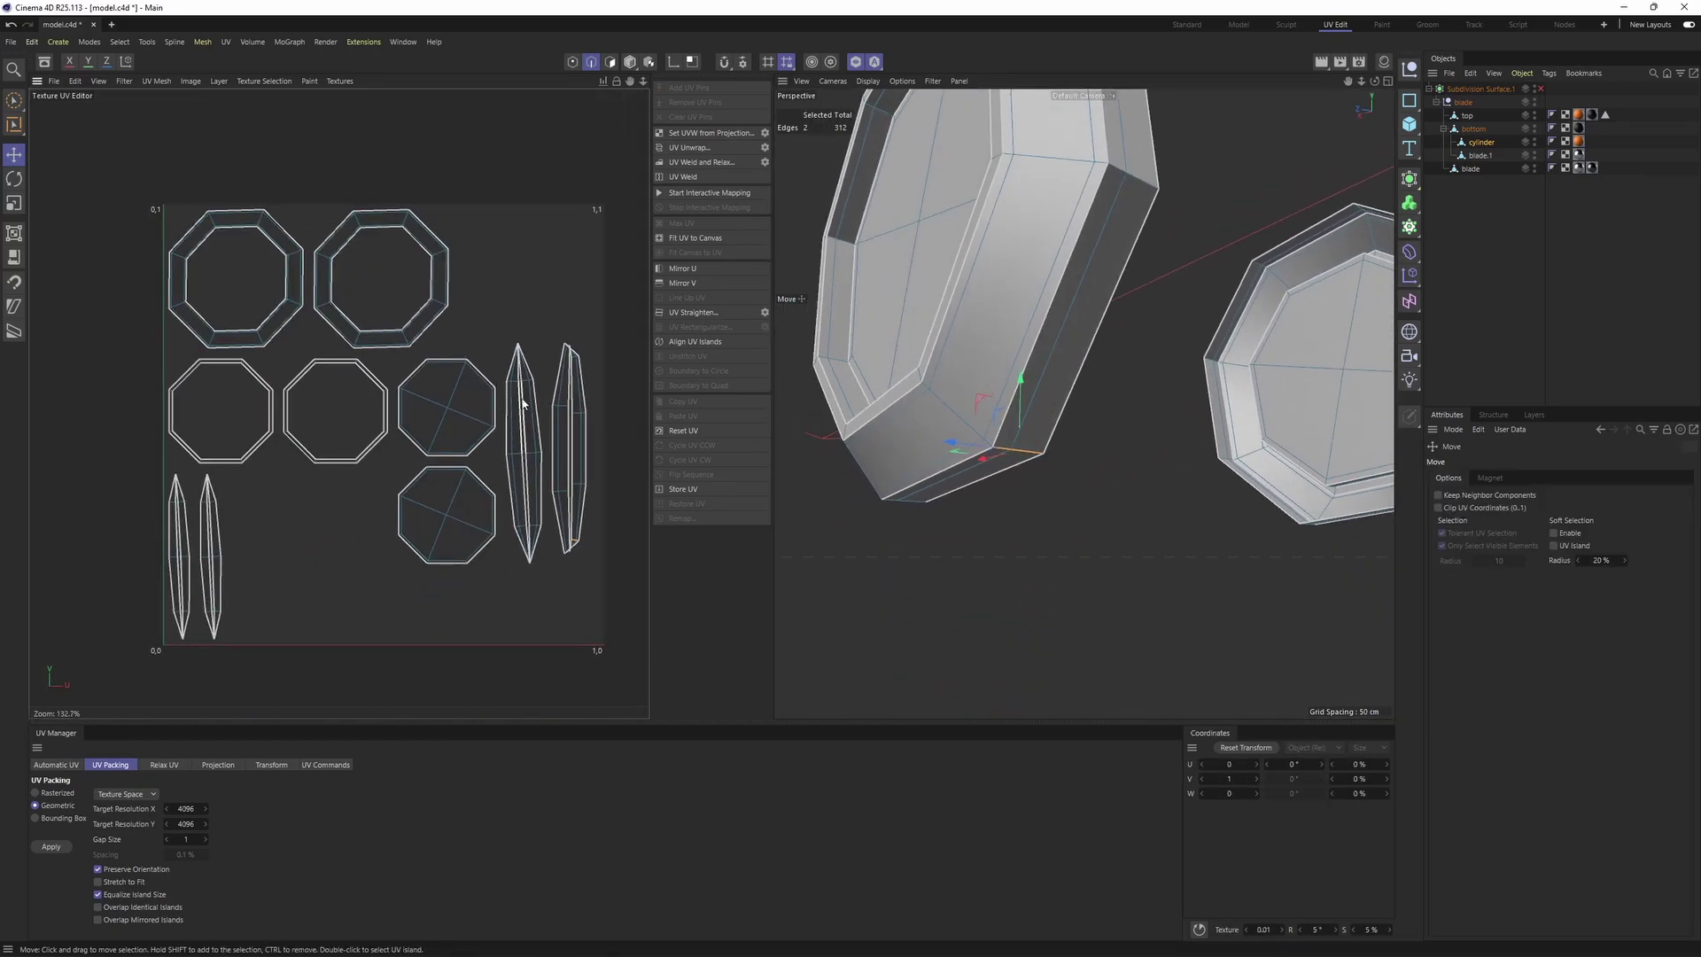
double_click(548, 424)
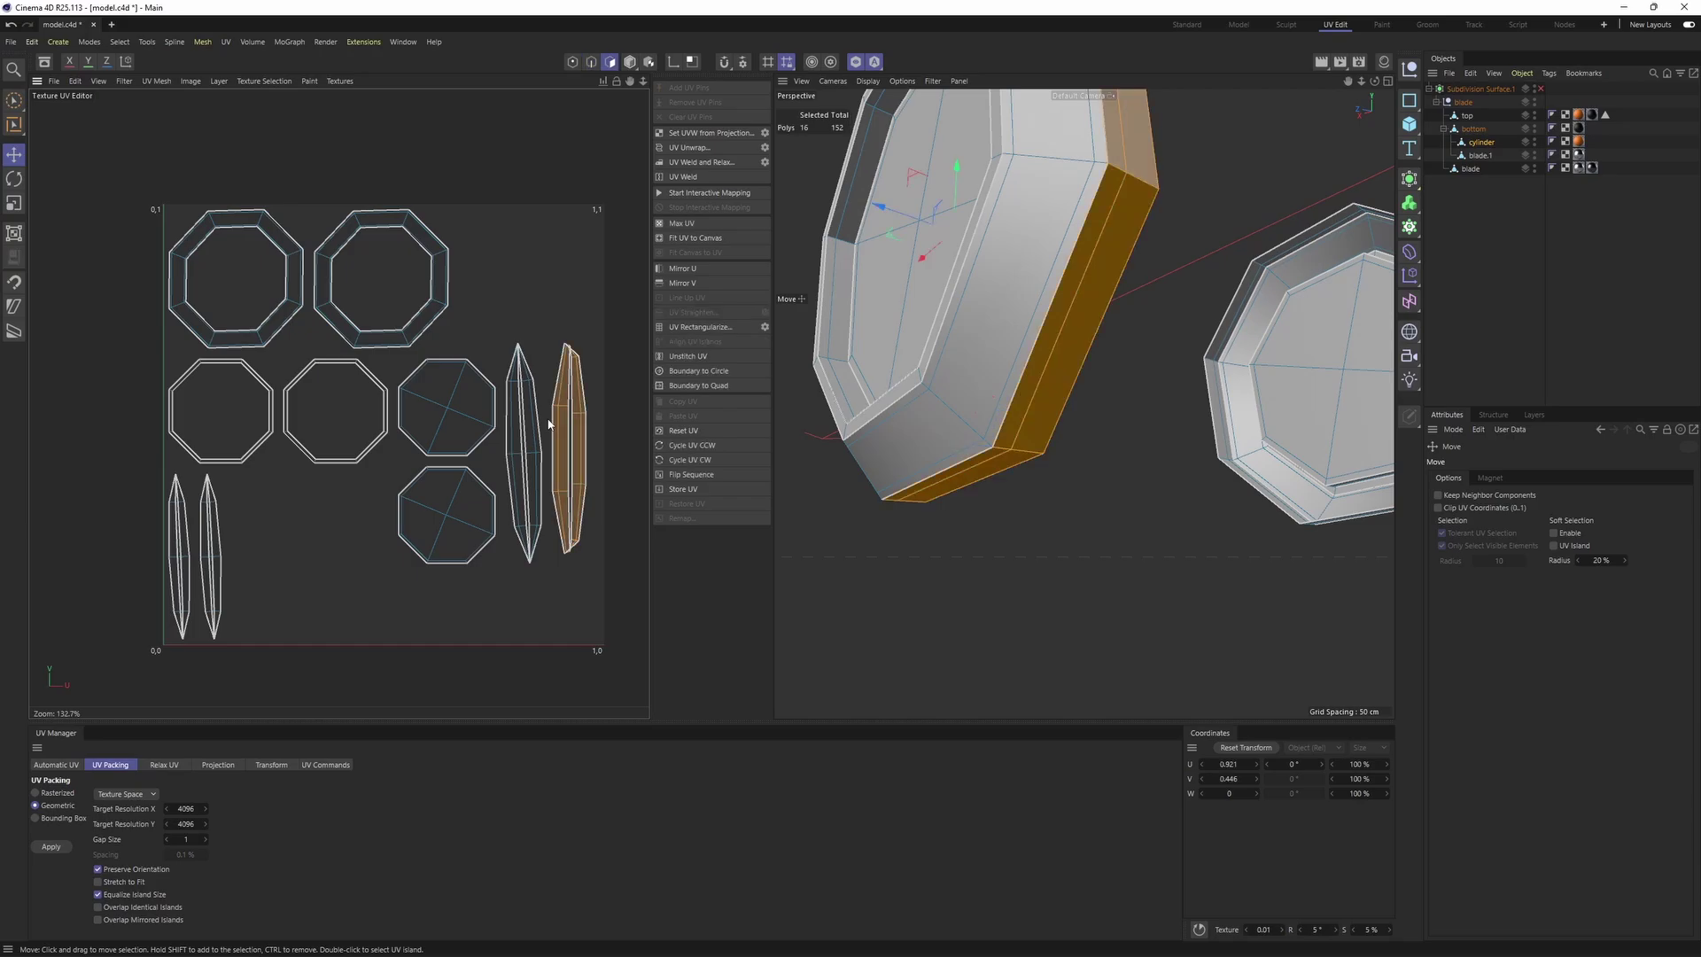
key(Return)
click(1012, 450)
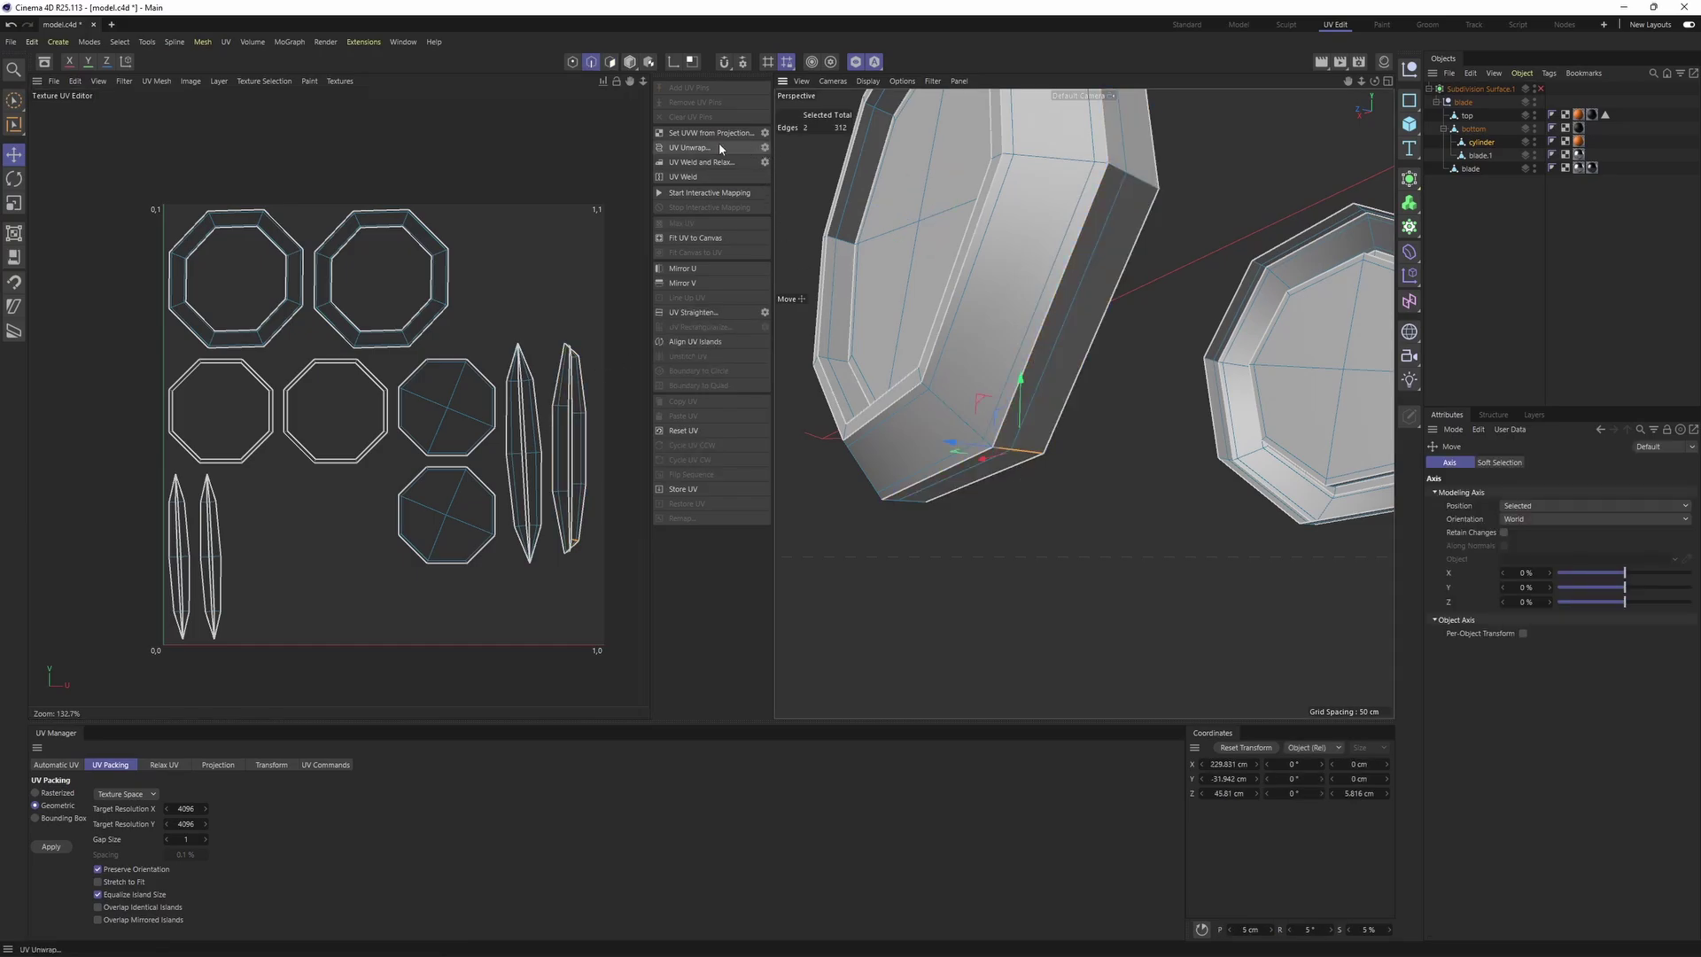
Try to unwrap the cylinder with the two cut edges through the UV Unwrap options, then undo the unwrap
click(764, 147)
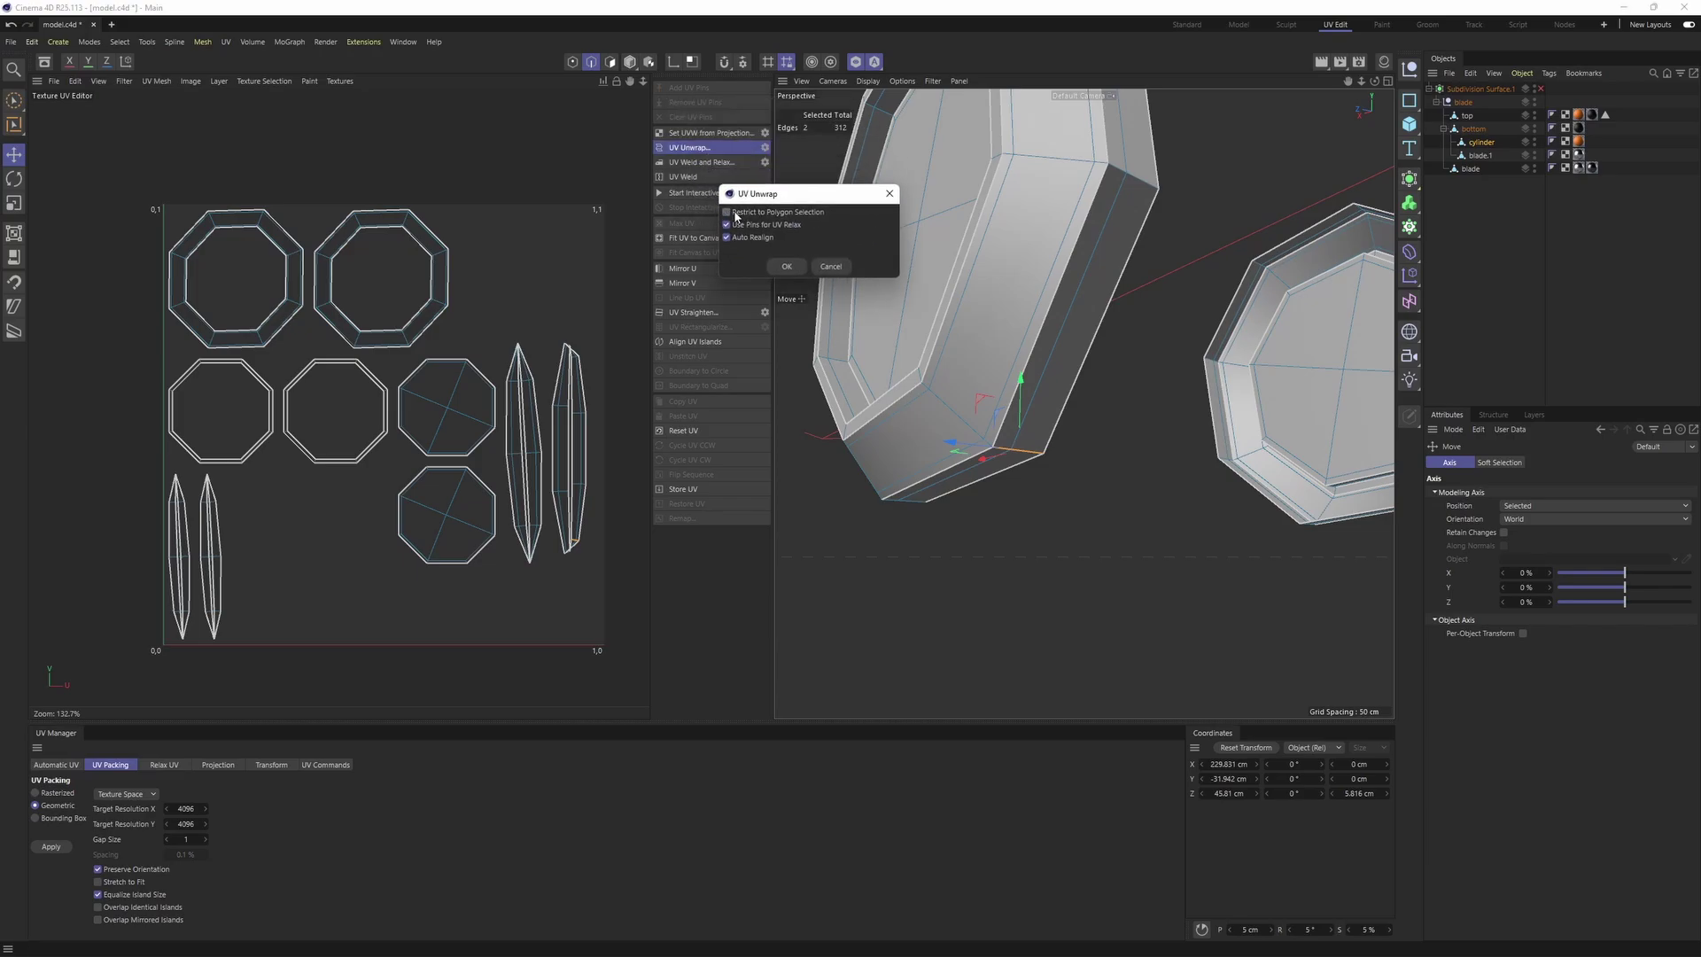
click(785, 268)
key(ctrl+z)
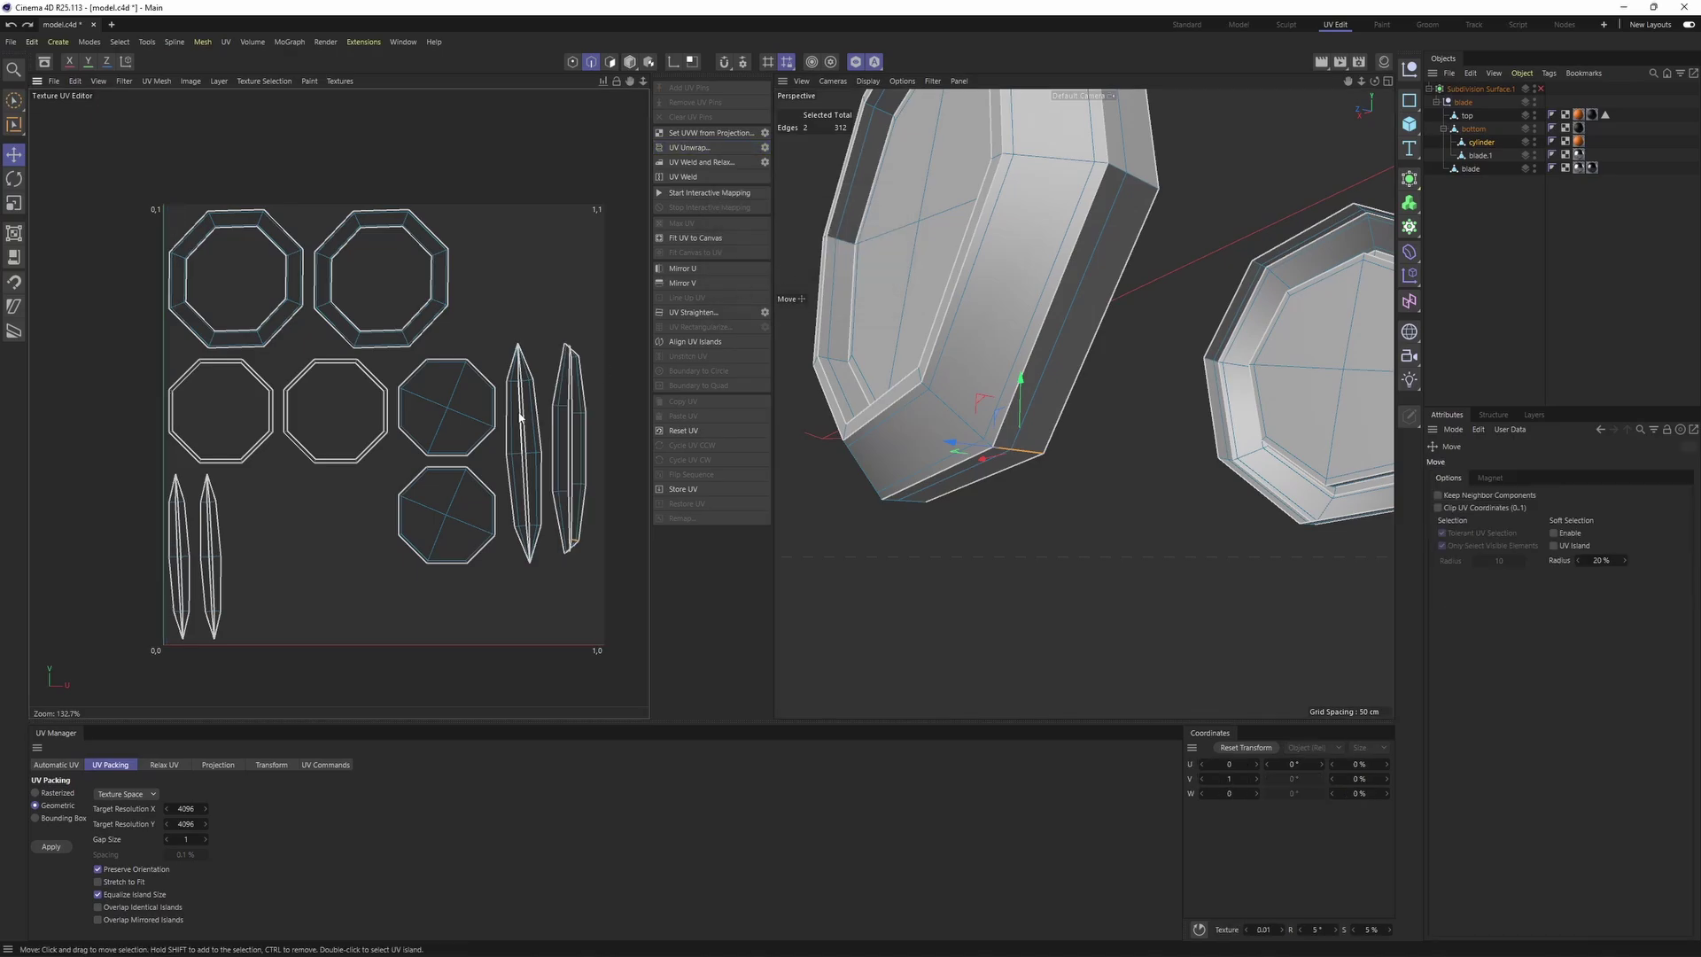
click(732, 147)
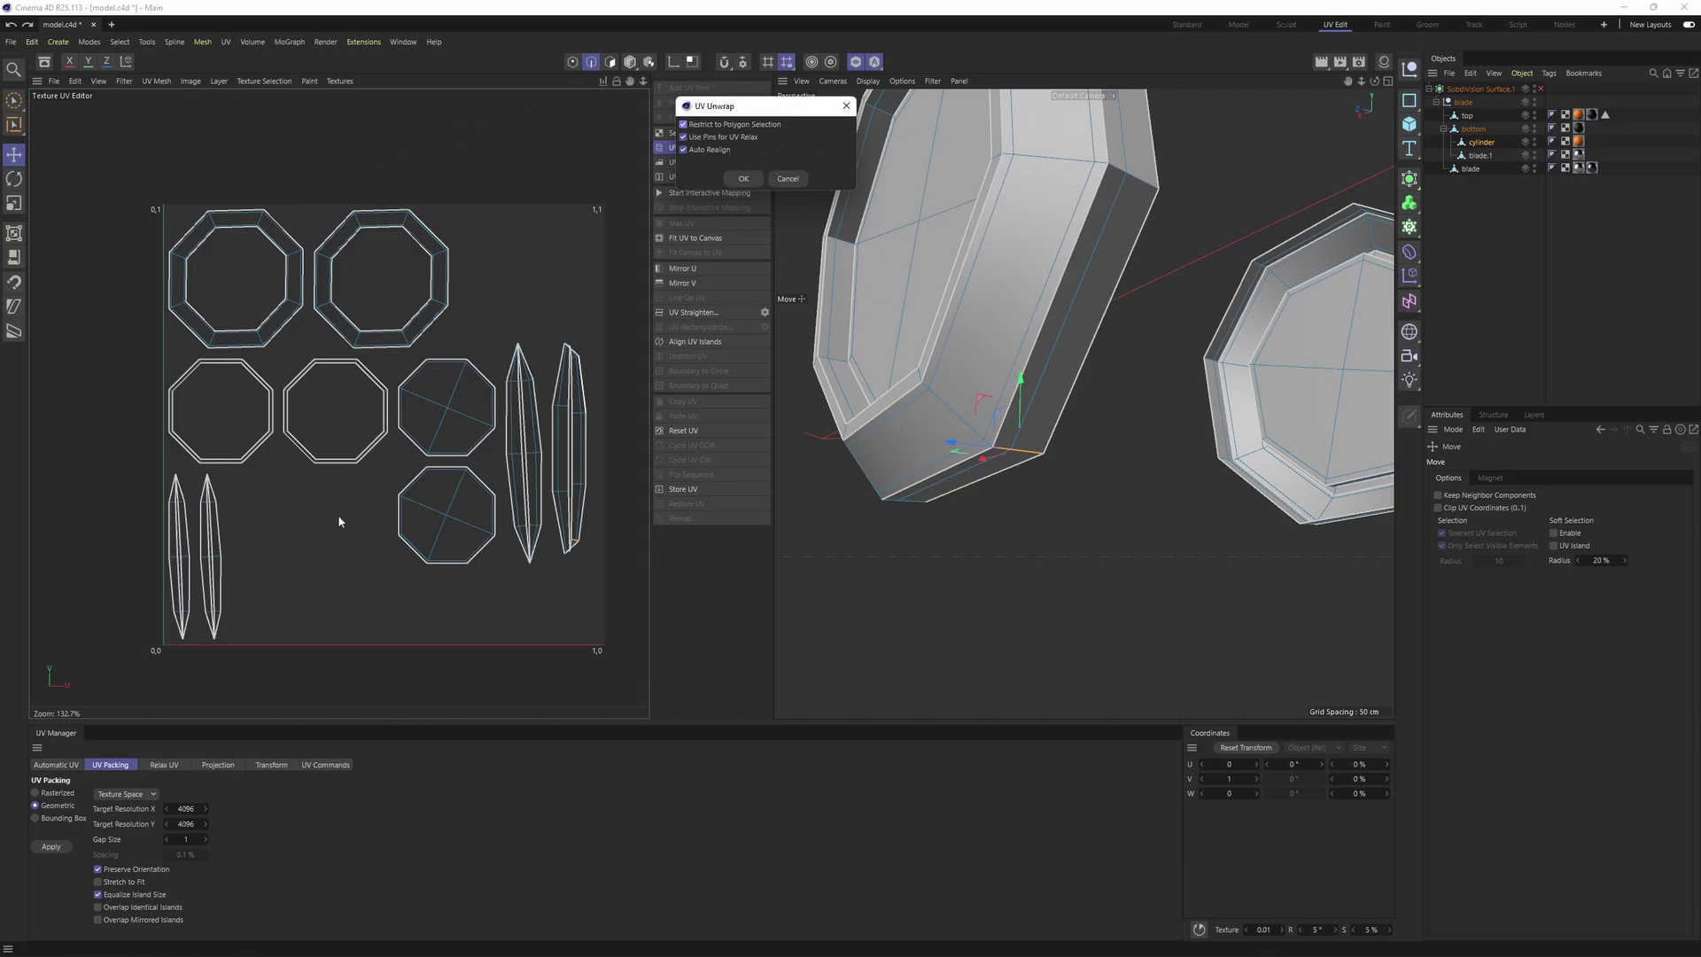
click(787, 179)
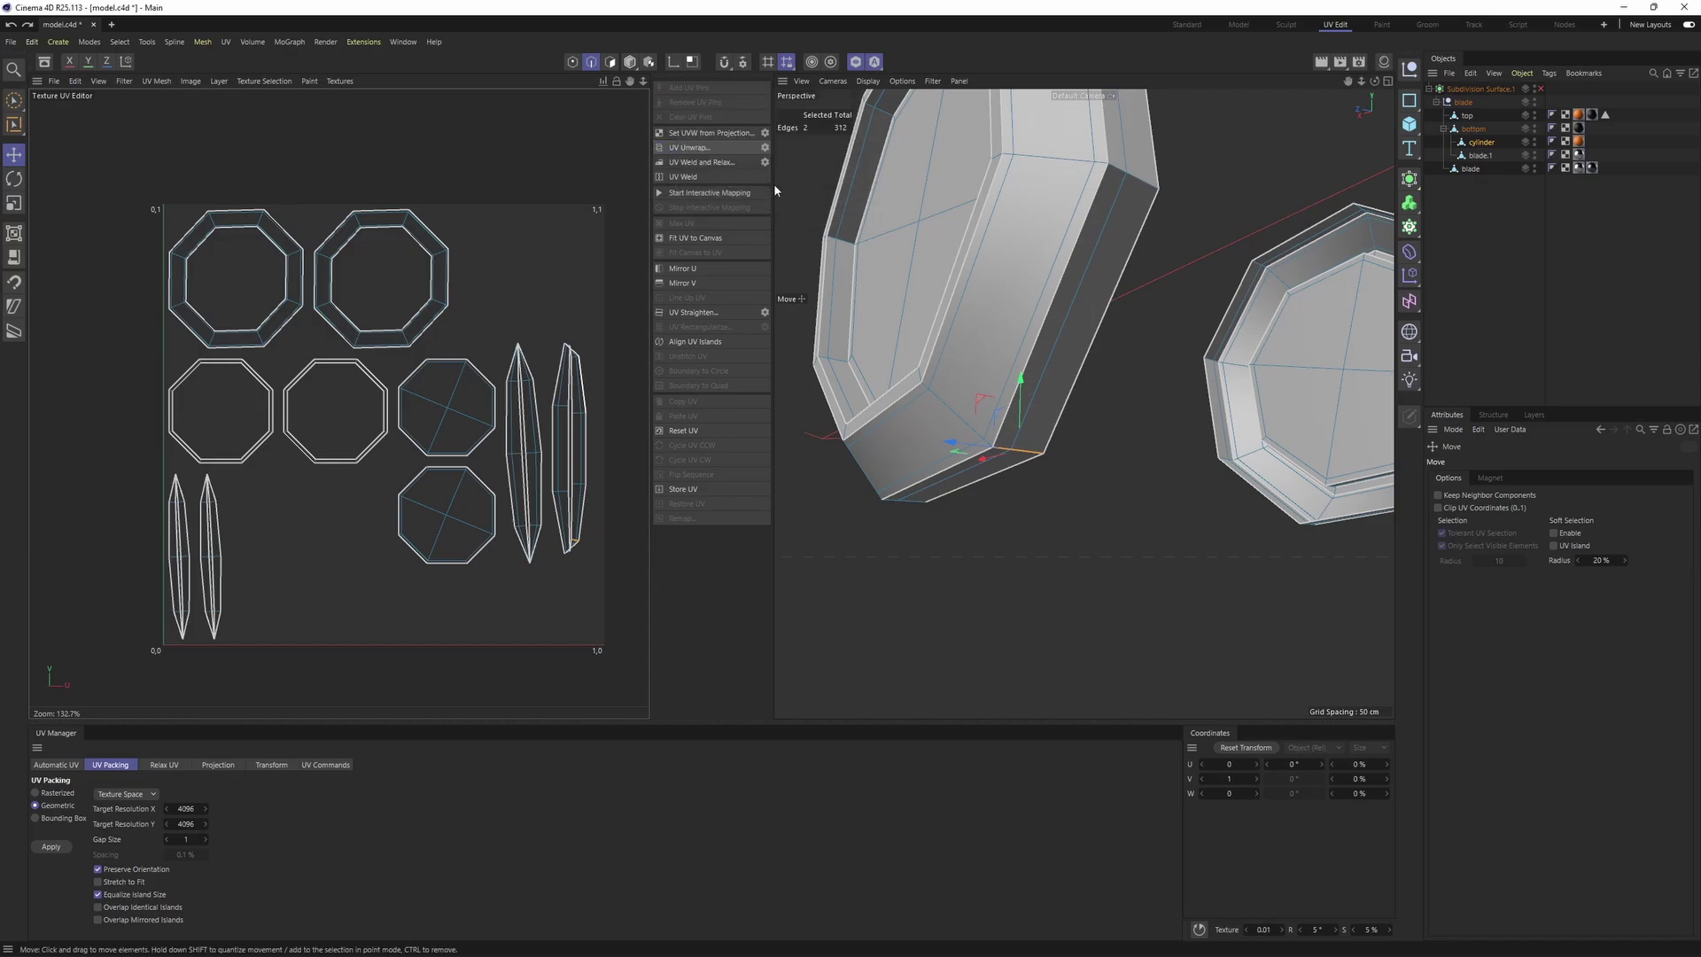
key(Return)
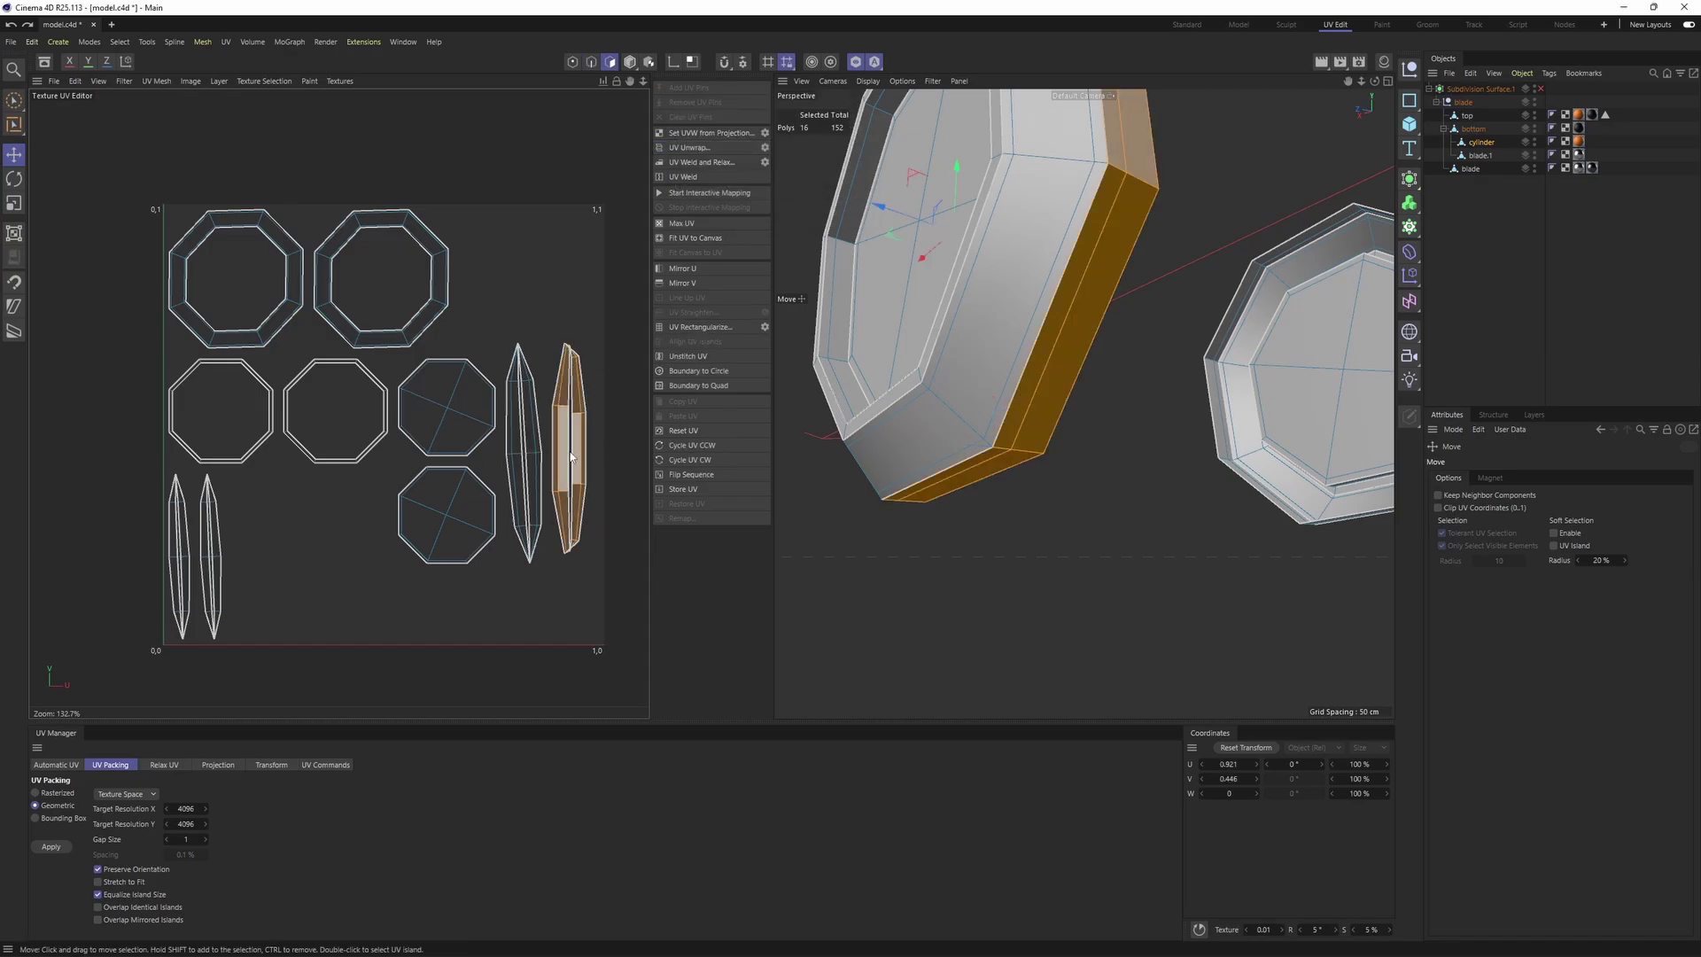
key(Return)
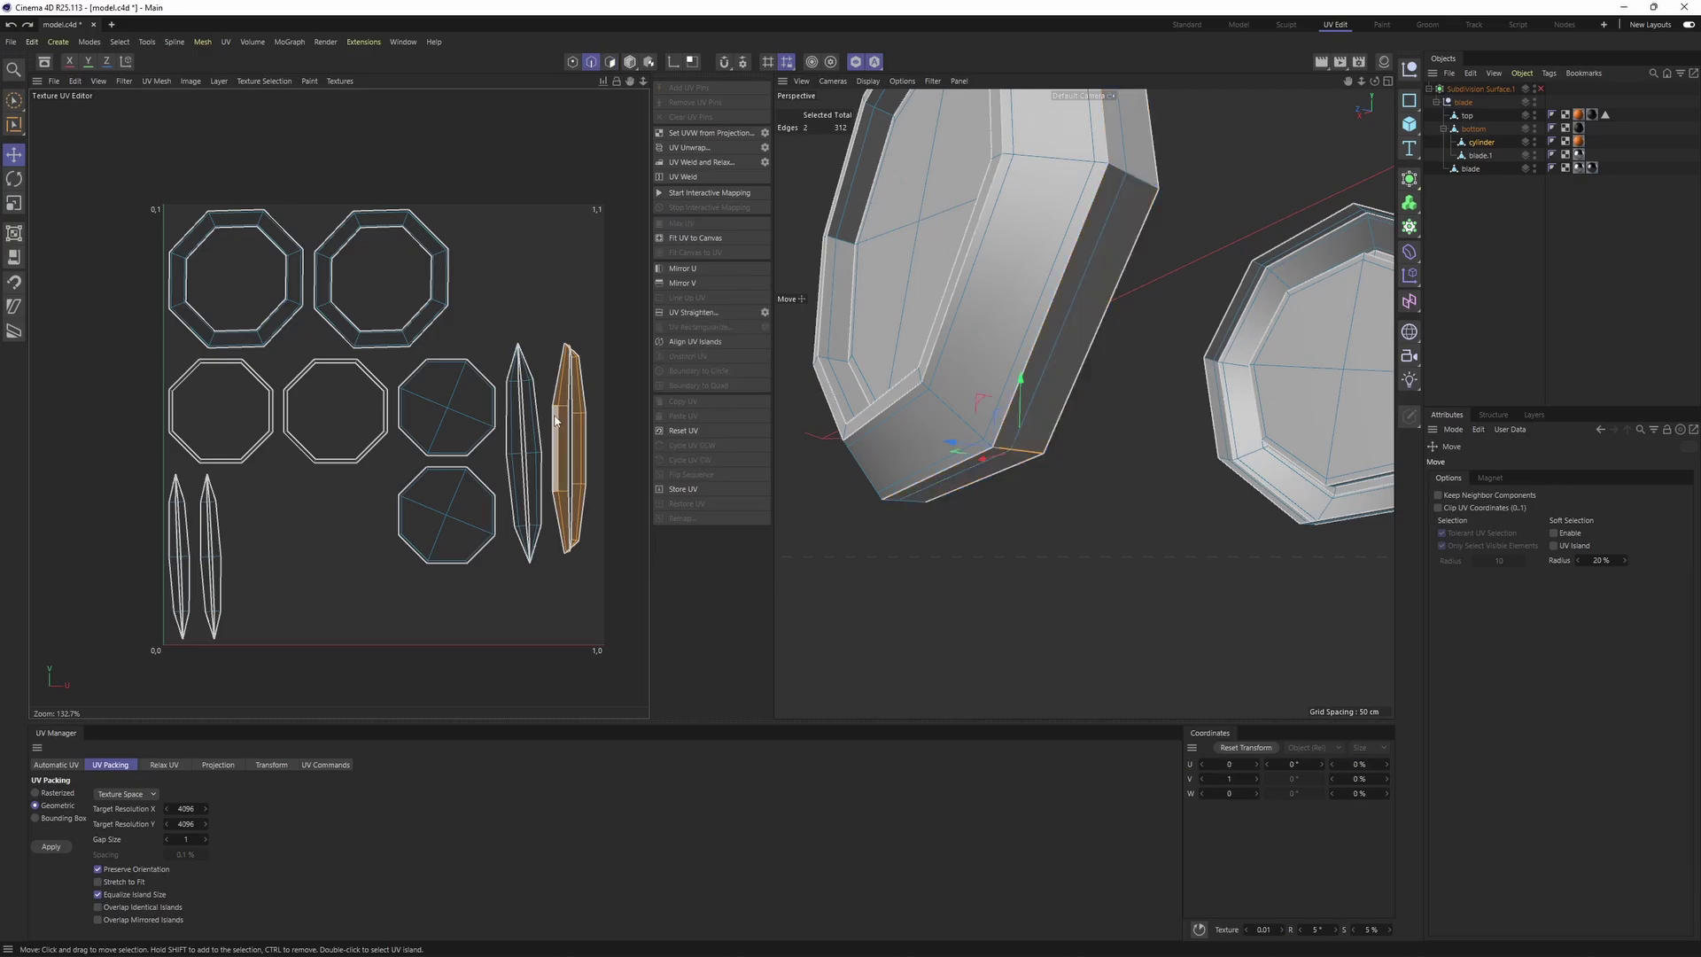
Unwrap the first disc's outer band along the two cut edges and move the straight strip just beyond the right side of the UV canvas
click(766, 148)
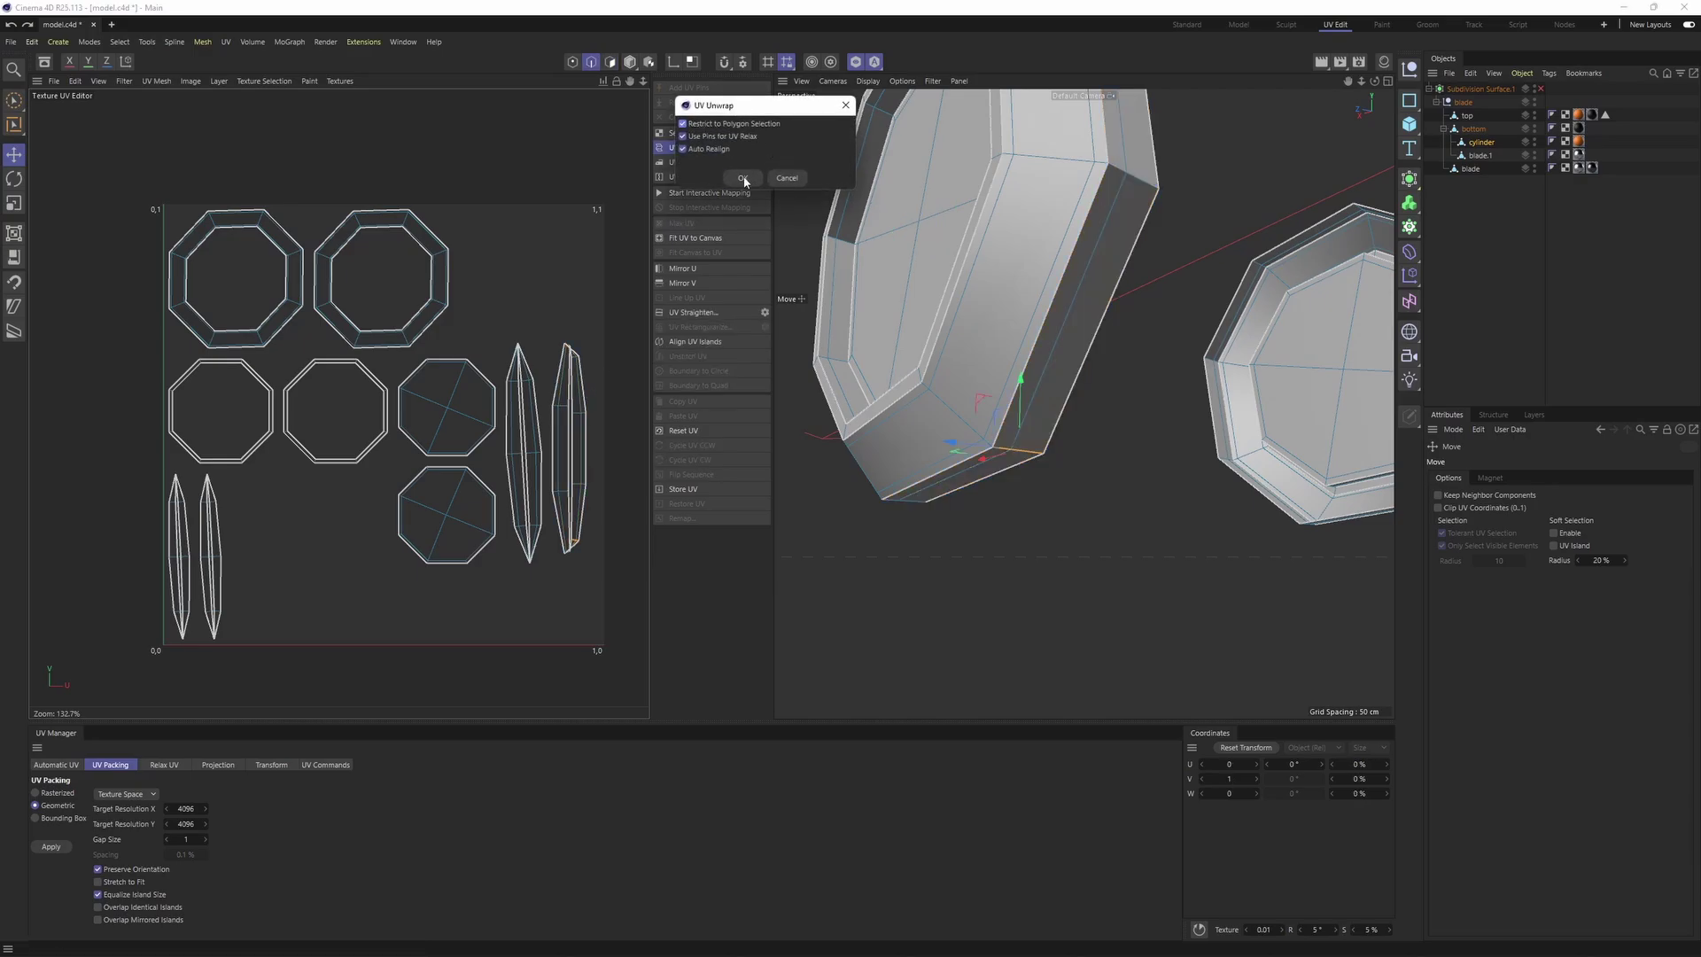
click(744, 179)
key(Return)
drag(169, 393, 607, 350)
Find the other outer band from its narrow UV island and select the two short edges crossing that band as a cut seam
click(541, 454)
double_click(542, 458)
alt+drag(1095, 434, 1040, 269)
scroll(967, 397, up, 5)
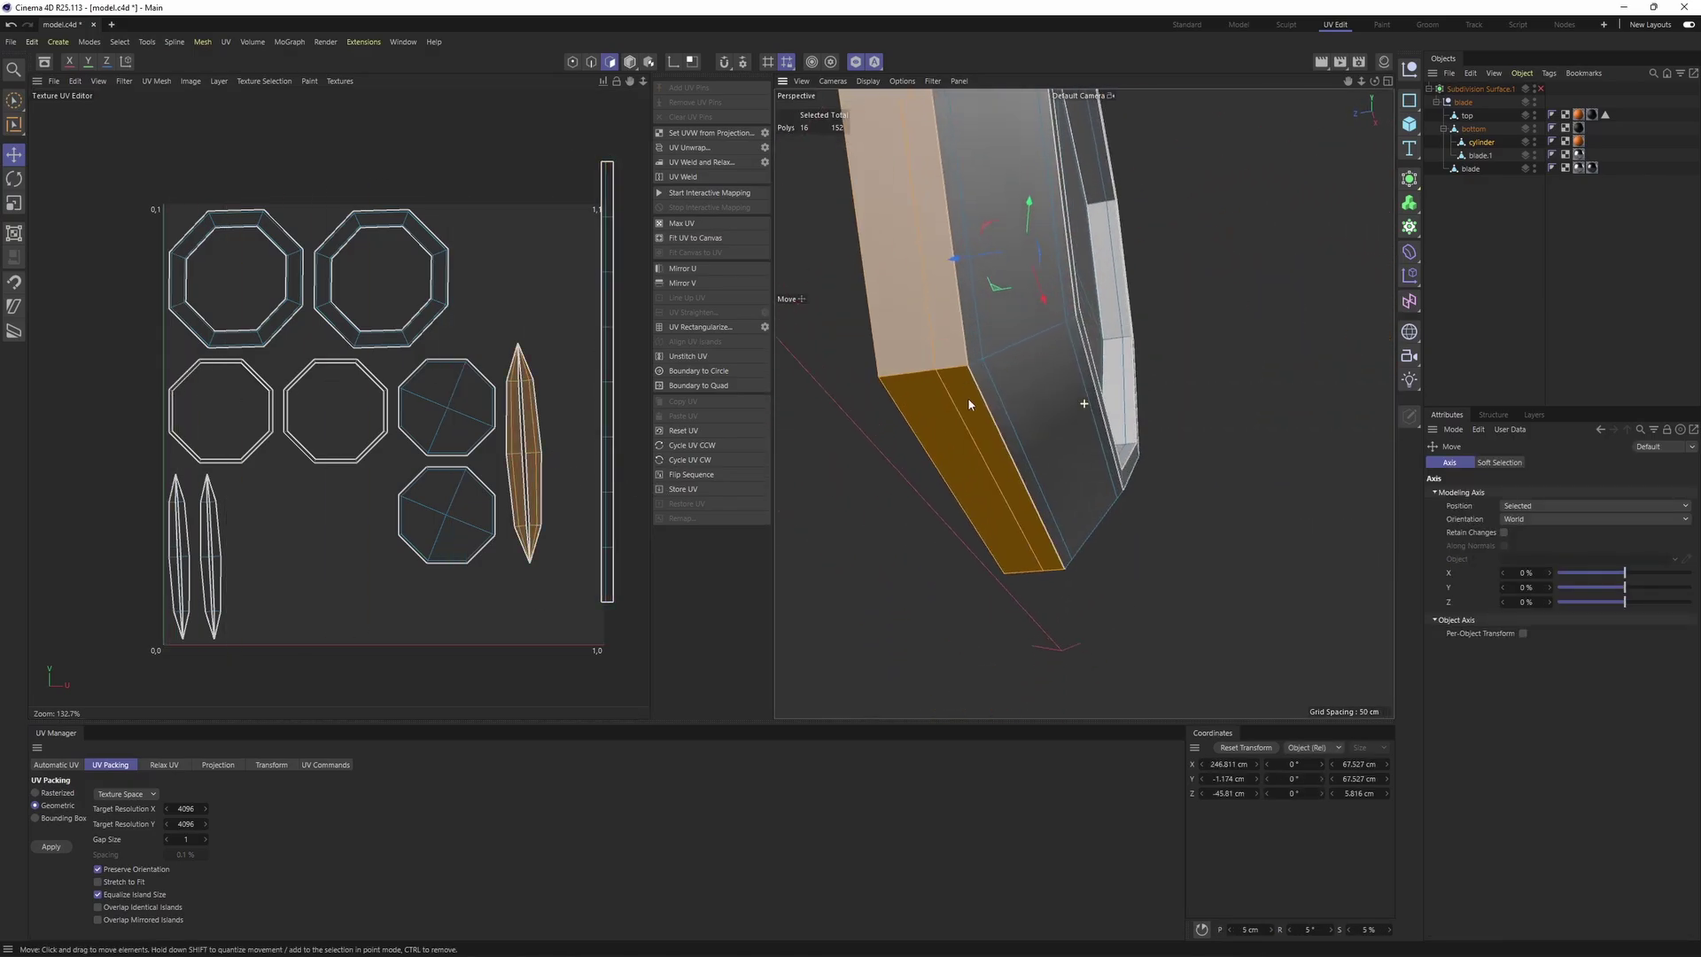
key(Return)
key(Return)
click(957, 415)
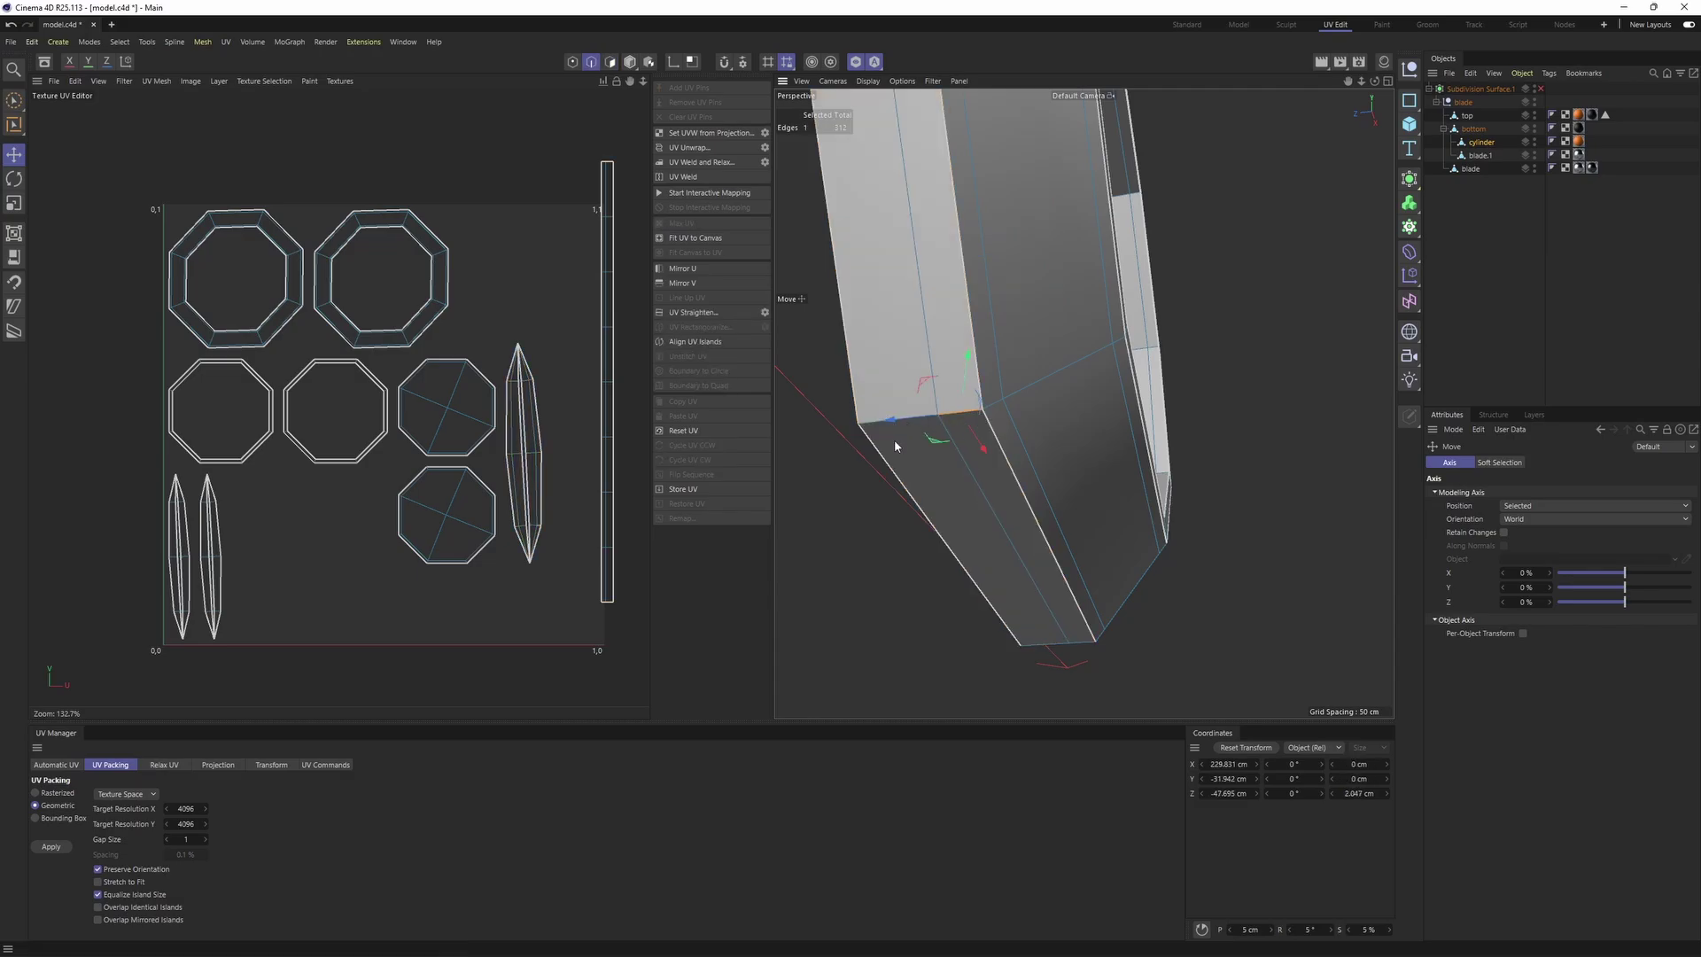
scroll(895, 440, up, 1)
Unwrap the second disc's outer band along the cut and move the resulting straight strip outside the left side of the UV canvas
click(678, 149)
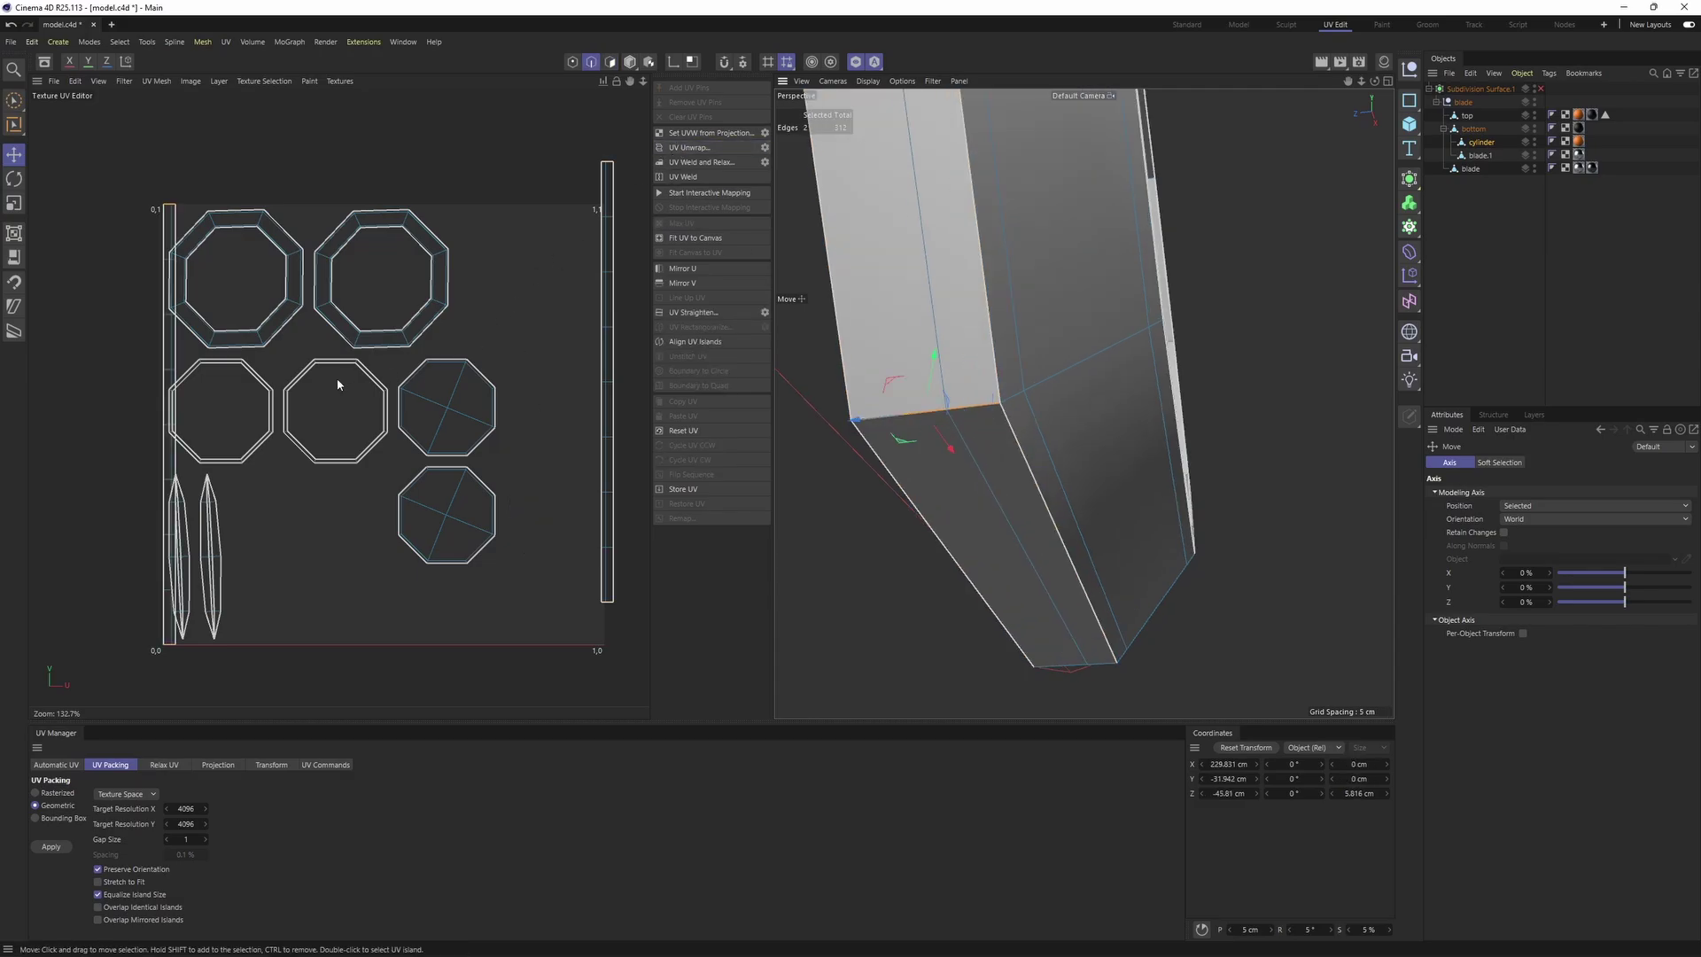
key(Return)
double_click(171, 411)
drag(172, 411, 89, 369)
Locate one disc's inner rim from its narrow UV island, select the two short edges crossing it and unwrap along them
double_click(215, 572)
alt+middle_drag(241, 533, 332, 505)
scroll(893, 440, down, 5)
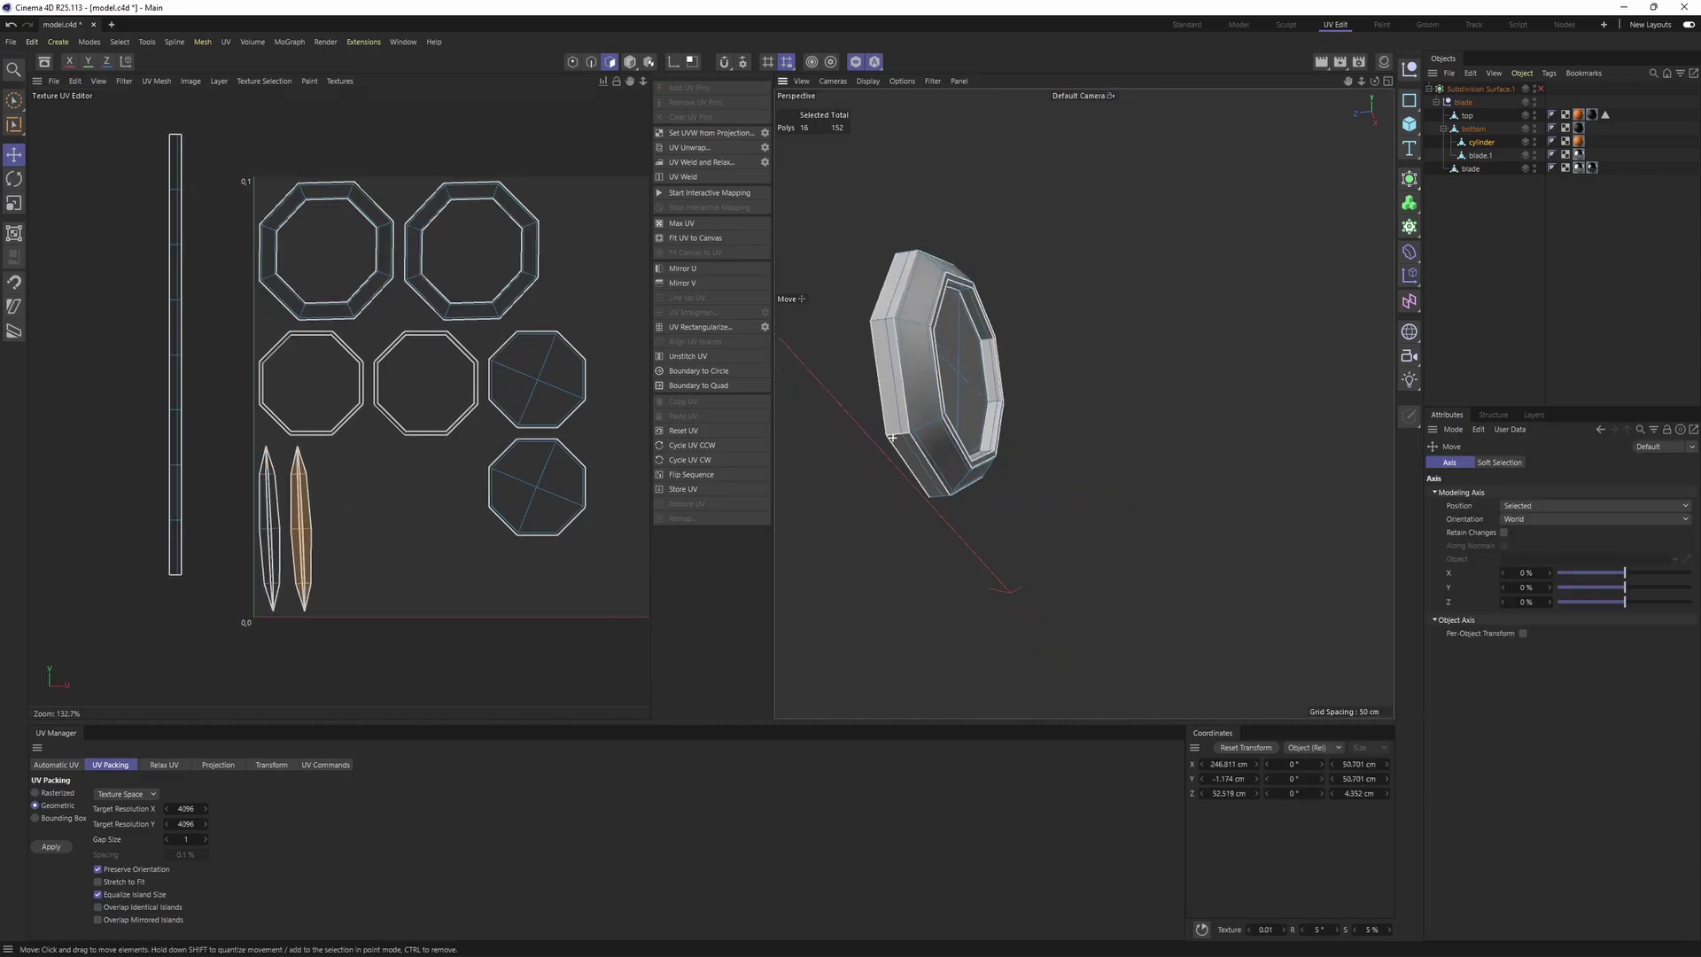
alt+drag(893, 441, 1045, 492)
scroll(1008, 388, up, 3)
scroll(1044, 492, up, 5)
key(Return)
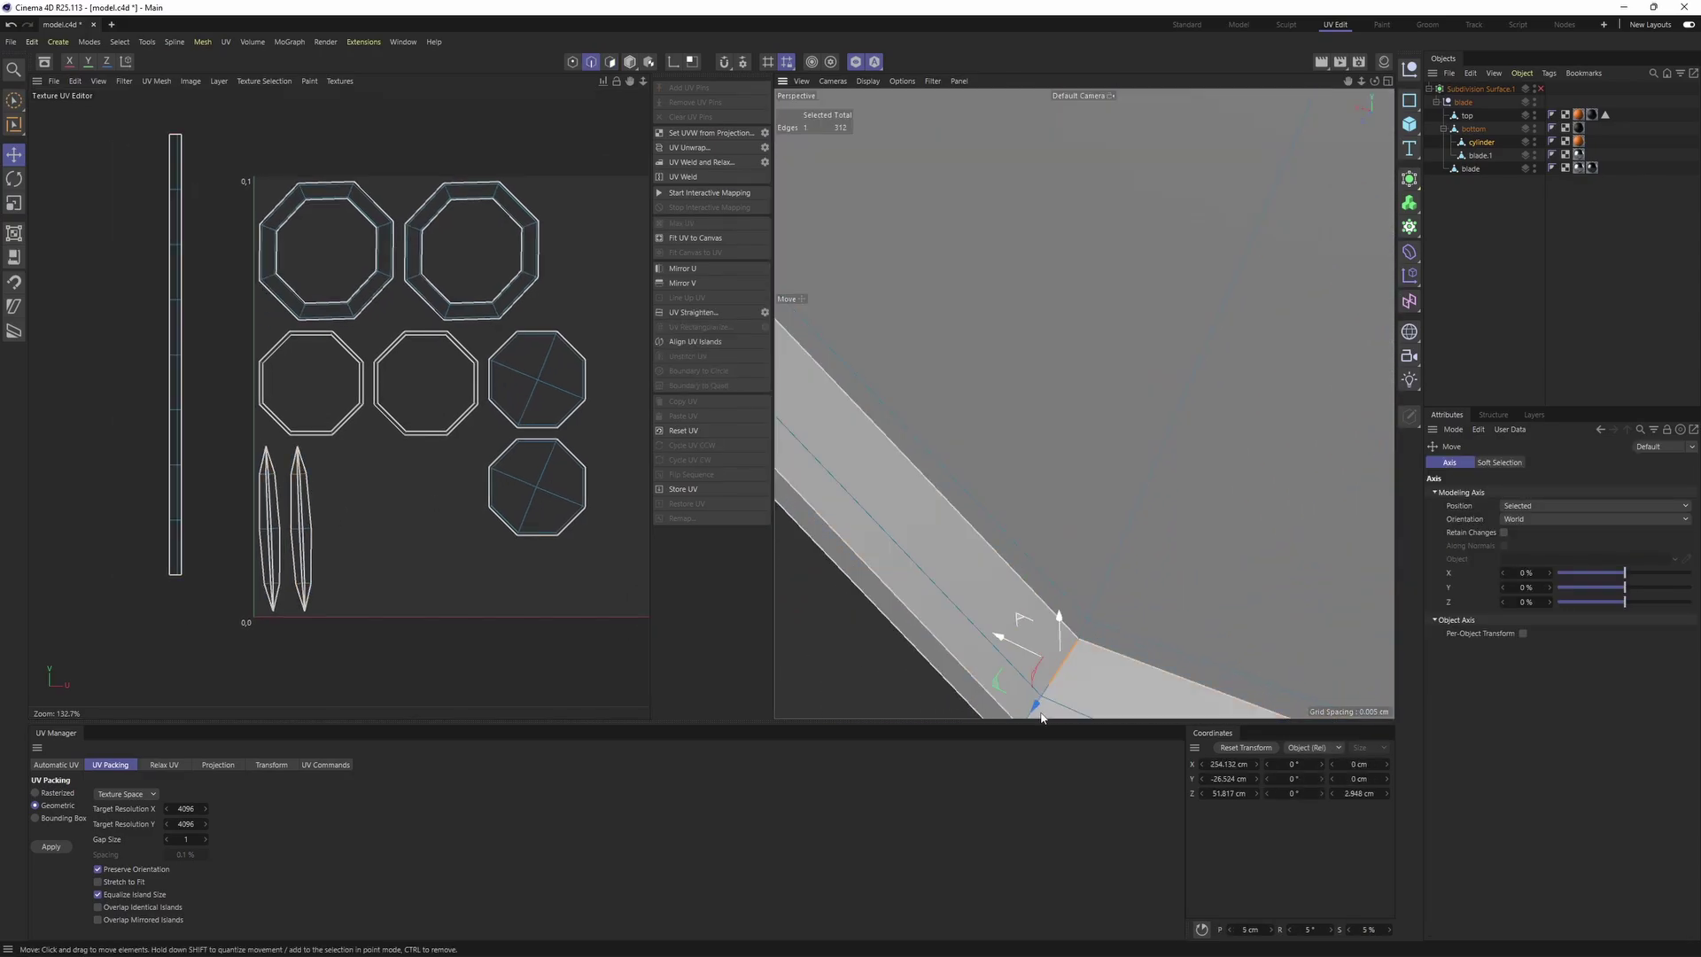
alt+drag(1114, 624, 1005, 586)
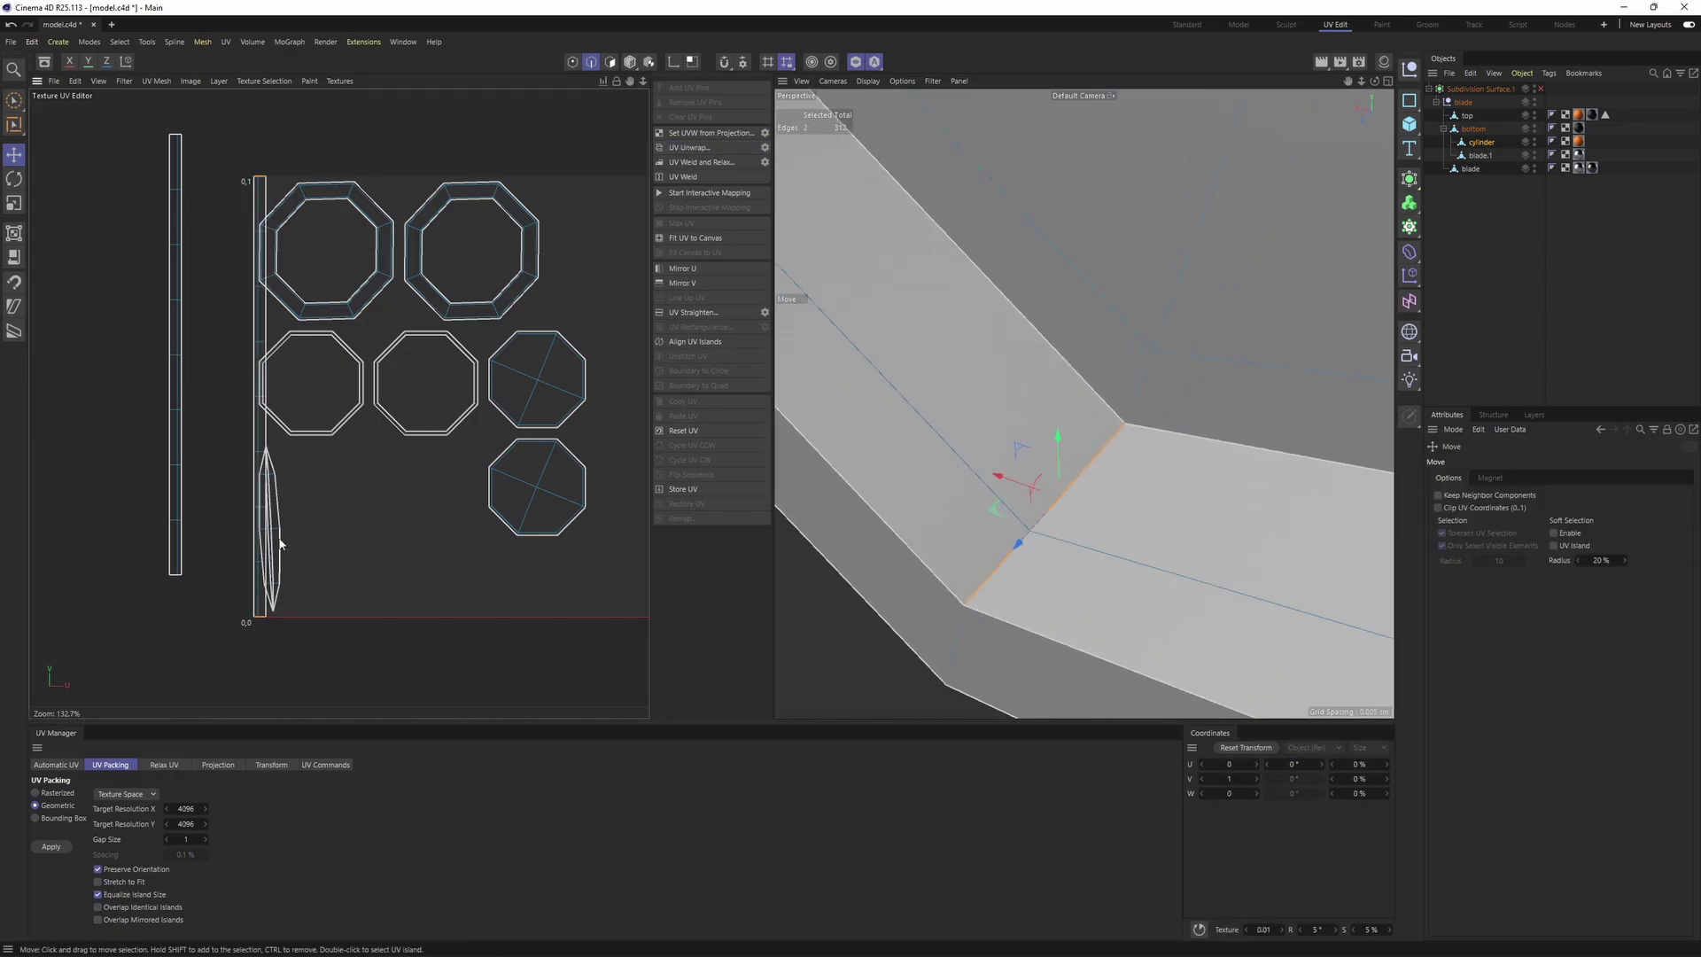
Move the last narrow UV island clear of the strips and unwrap its inner rim along a cut across the two short edges
key(Return)
drag(279, 546, 364, 554)
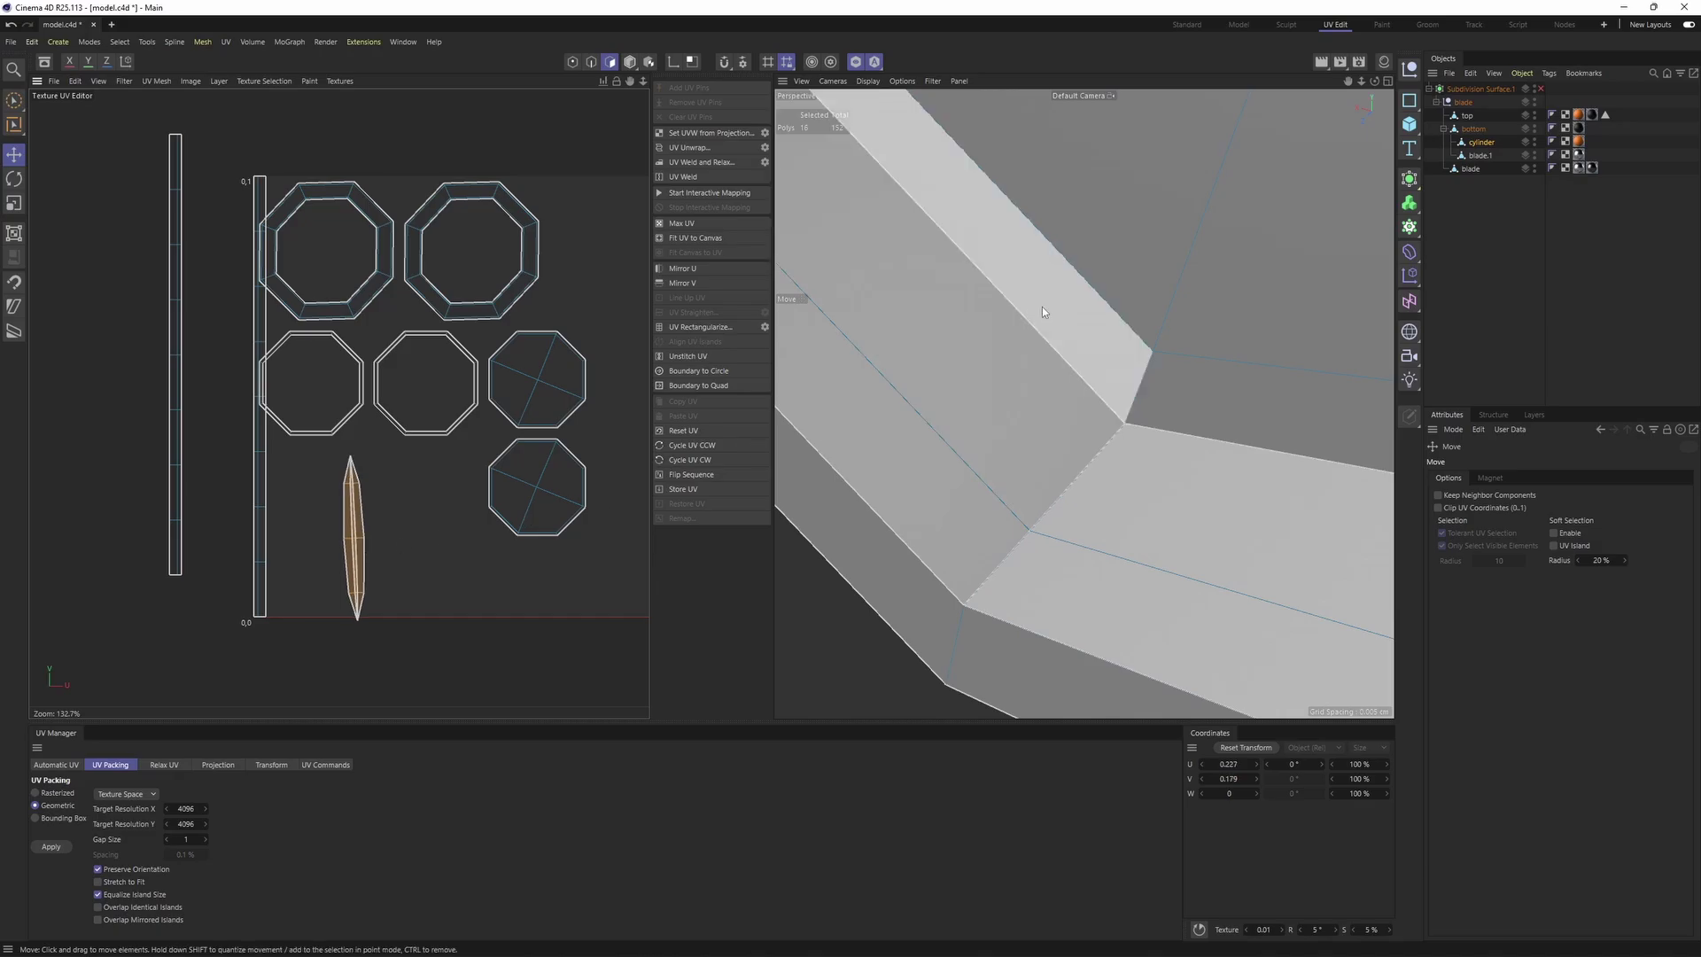
scroll(1042, 307, down, 10)
alt+drag(1045, 336, 916, 341)
scroll(1131, 305, up, 5)
alt+drag(1131, 305, 1112, 416)
scroll(1113, 417, up, 6)
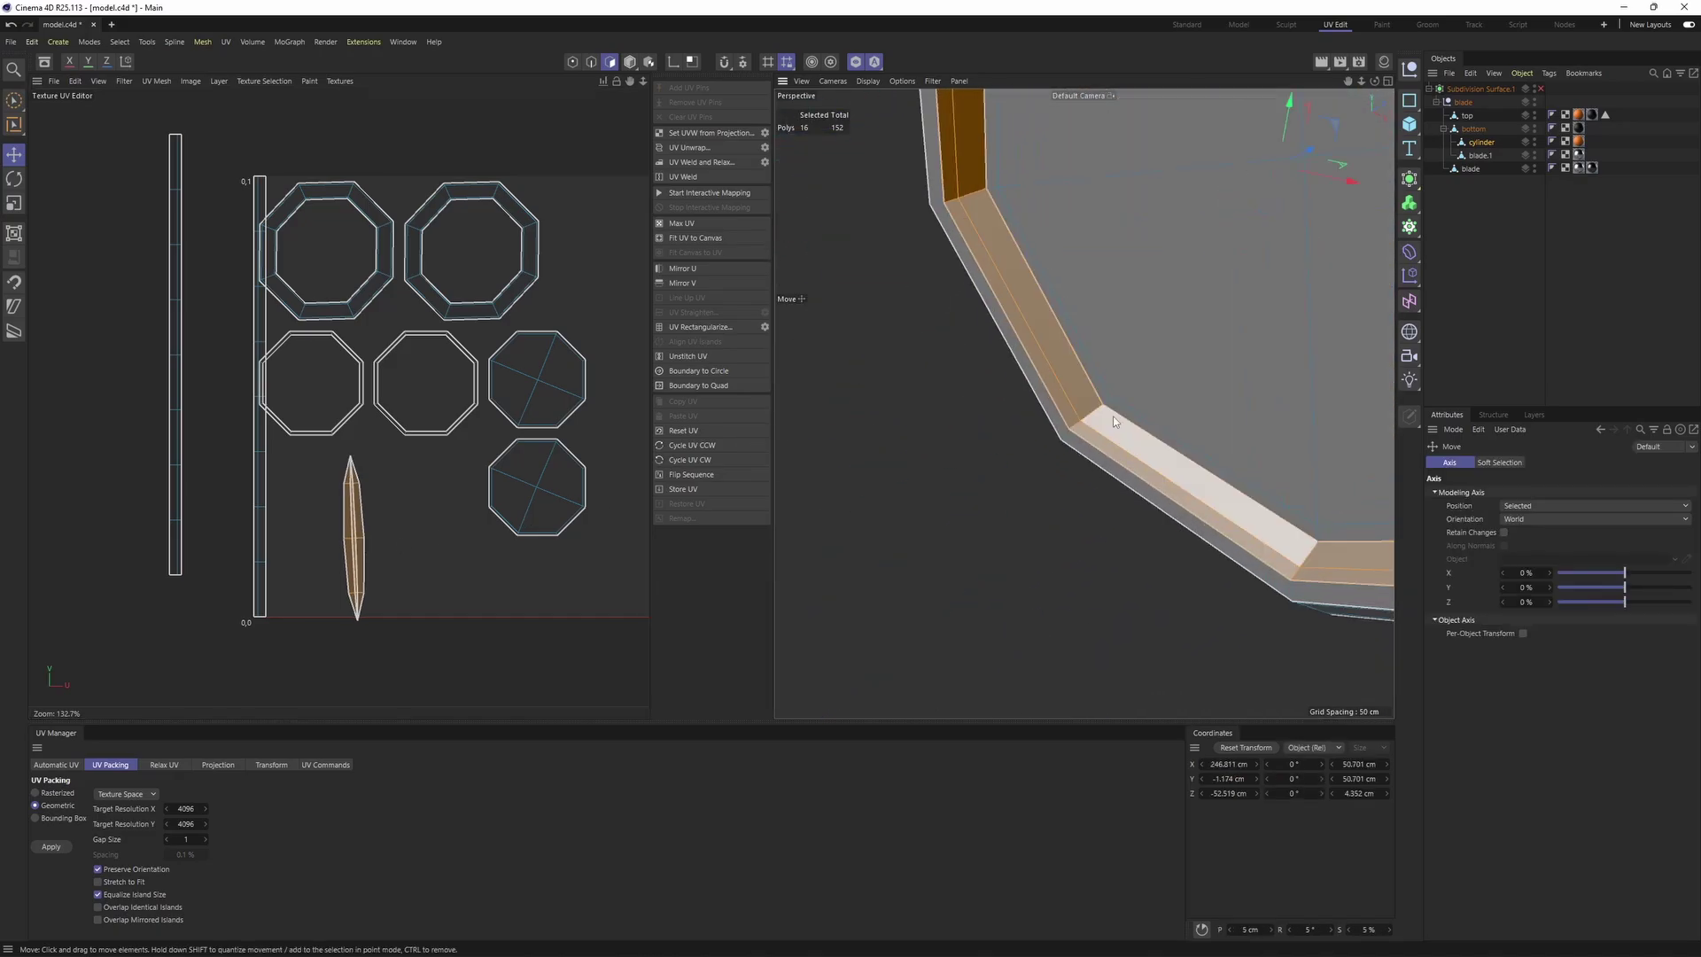
key(Return)
key(Return)
scroll(1081, 438, up, 2)
click(1061, 450)
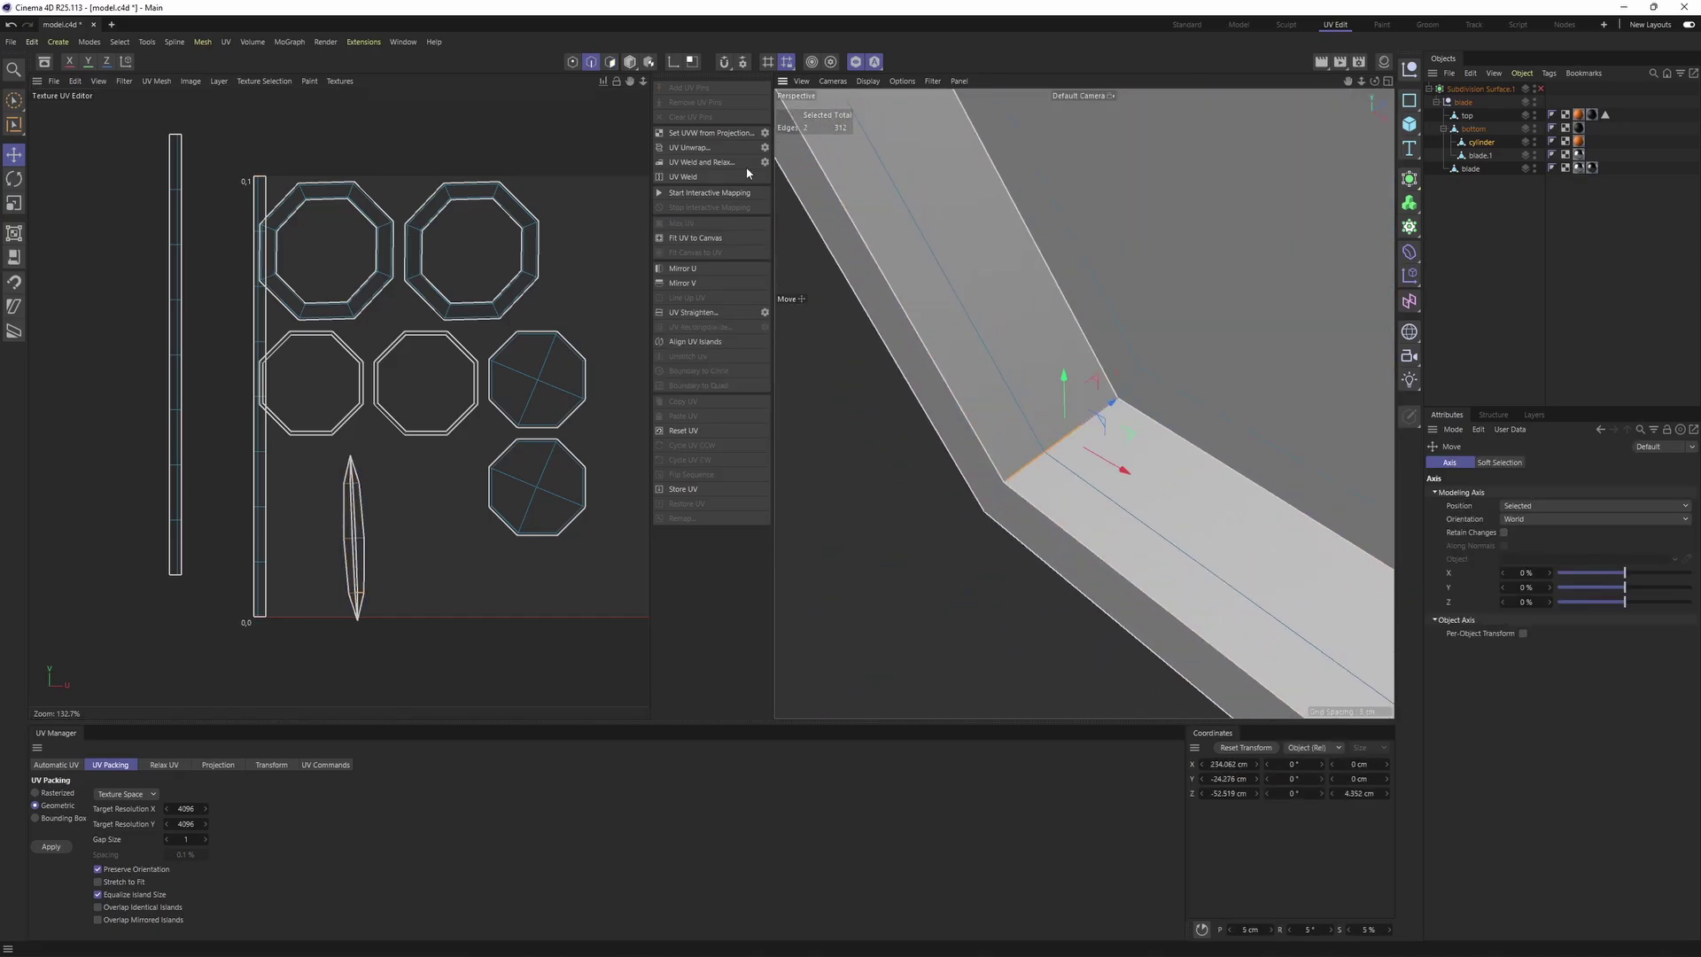
Select all of the cylinder's polygons and pack their UV islands with the Geometric method
scroll(359, 423, down, 4)
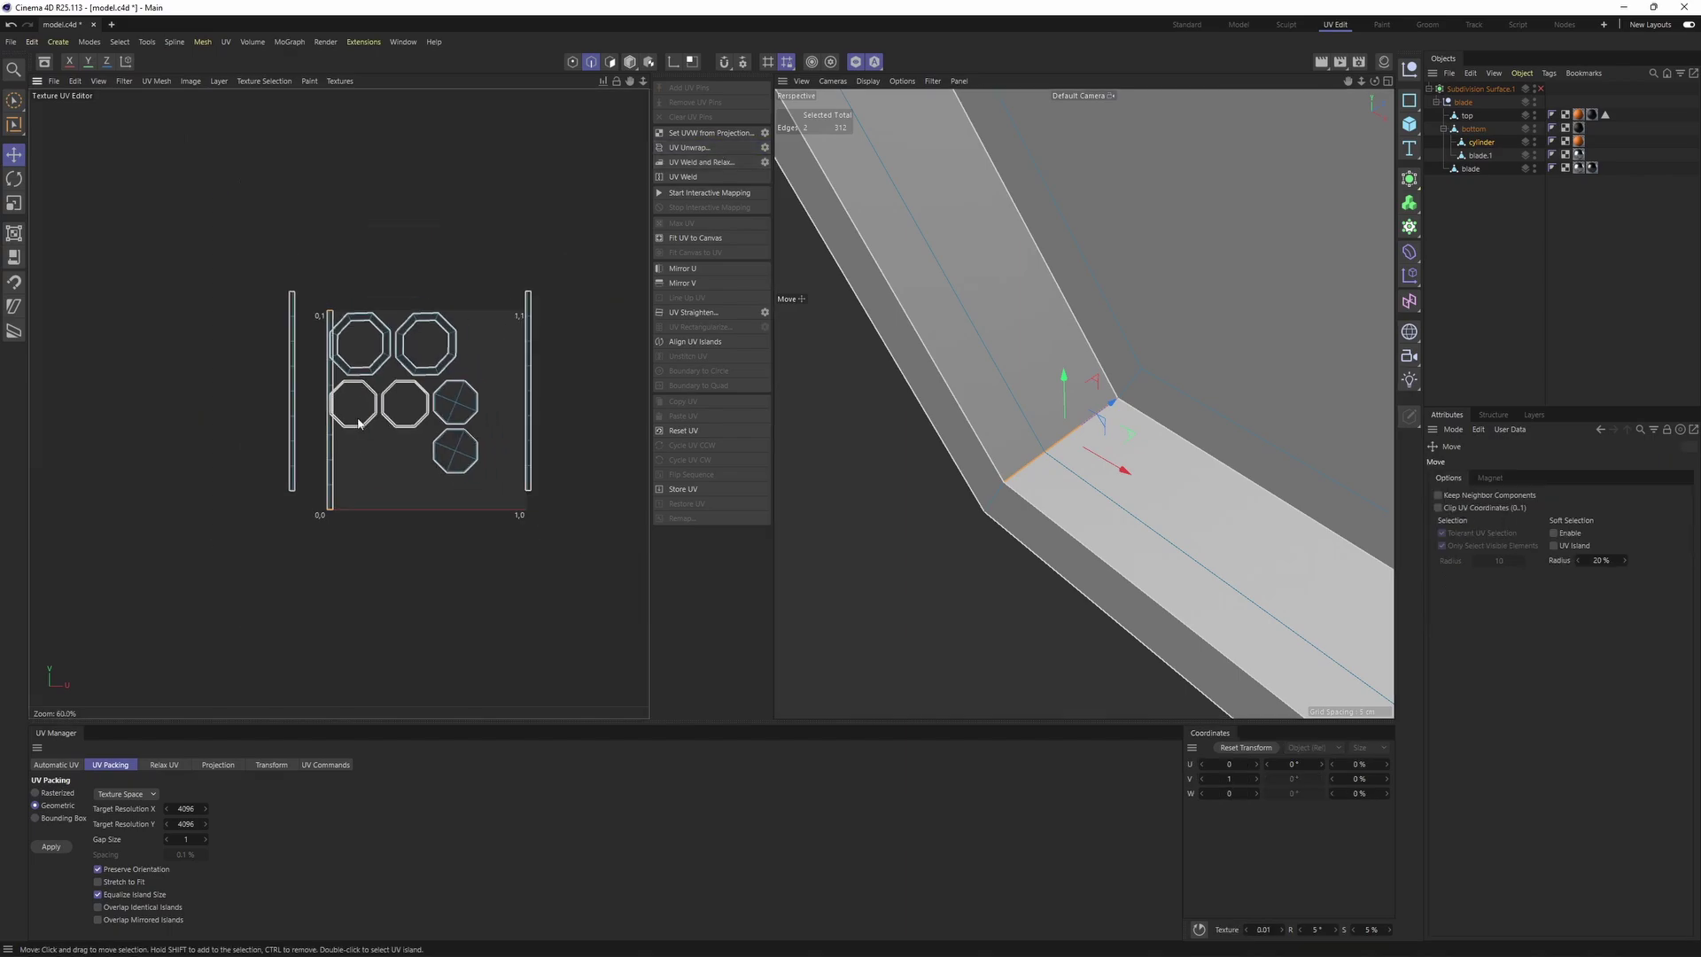
key(Return)
key(ctrl+a)
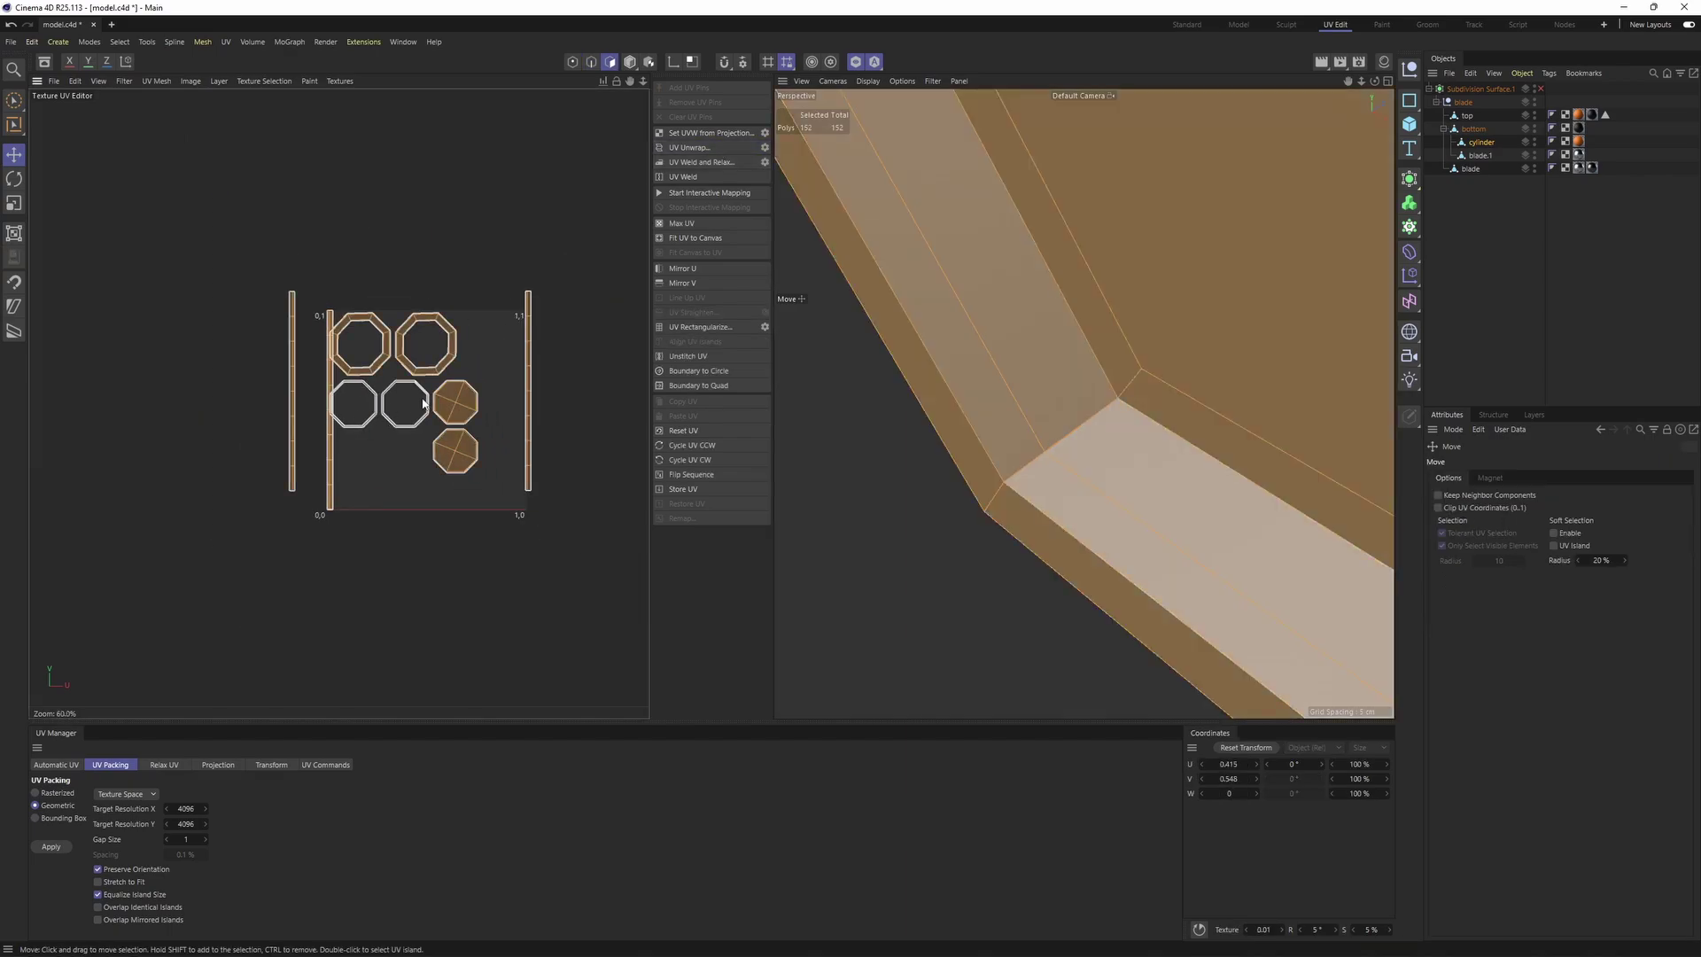
click(49, 849)
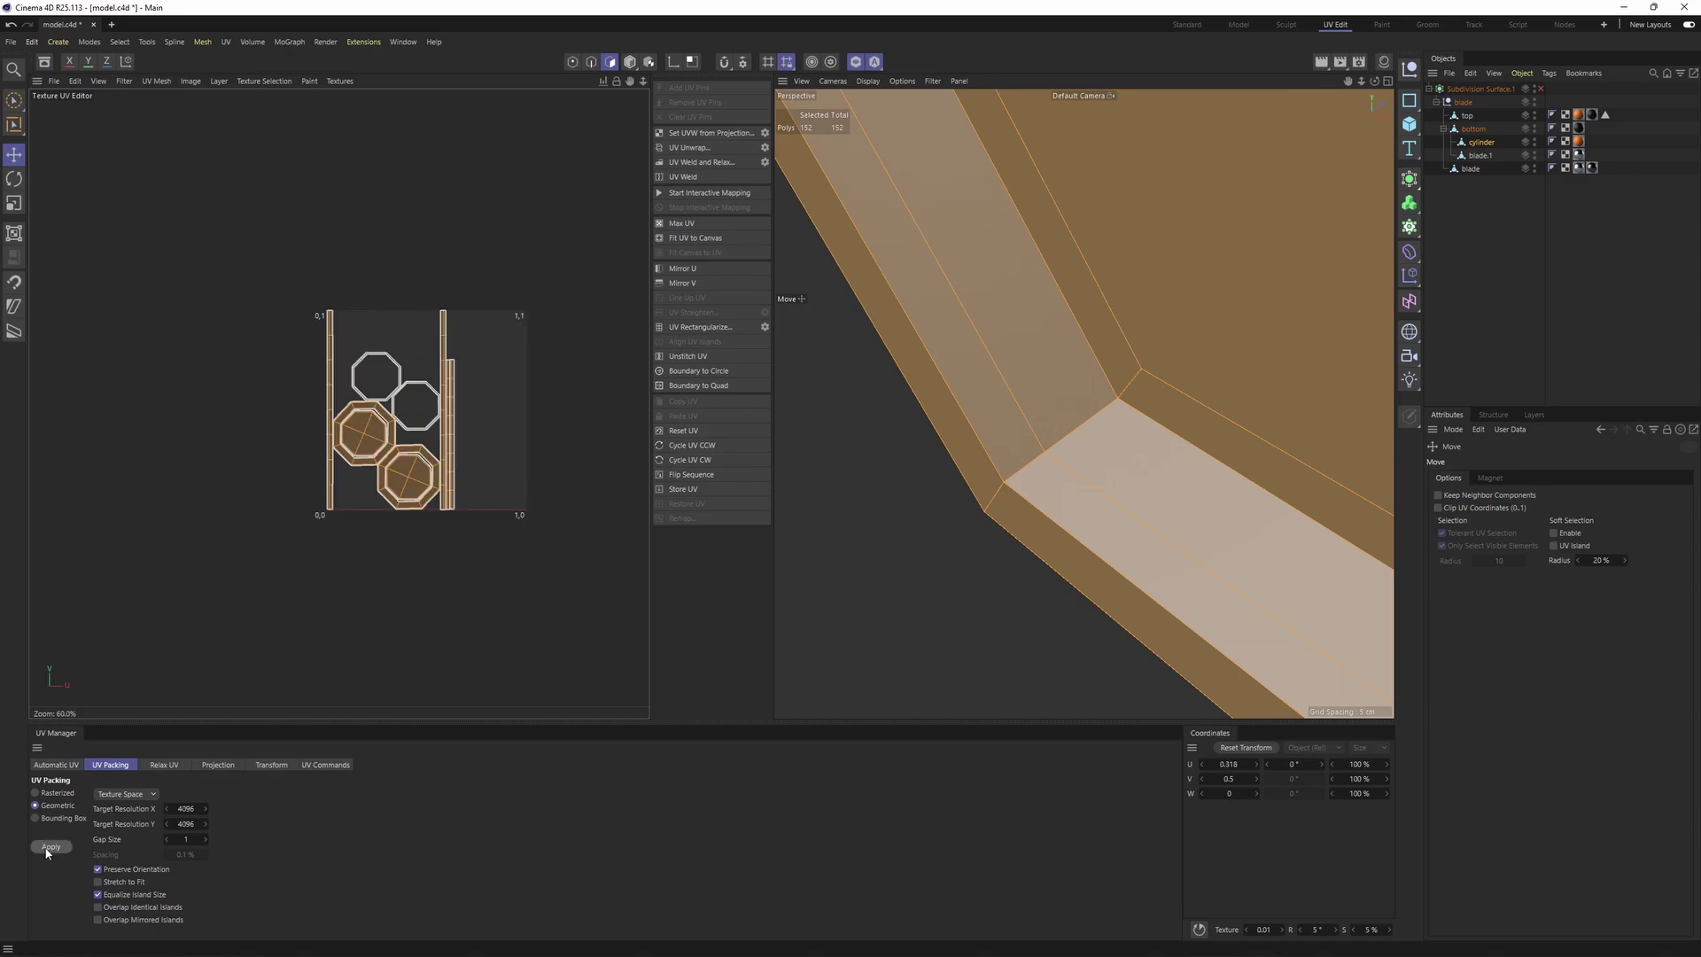
Display the UV Map test texture and examine how it maps onto both discs of the cylinder from several angles
click(340, 82)
click(362, 117)
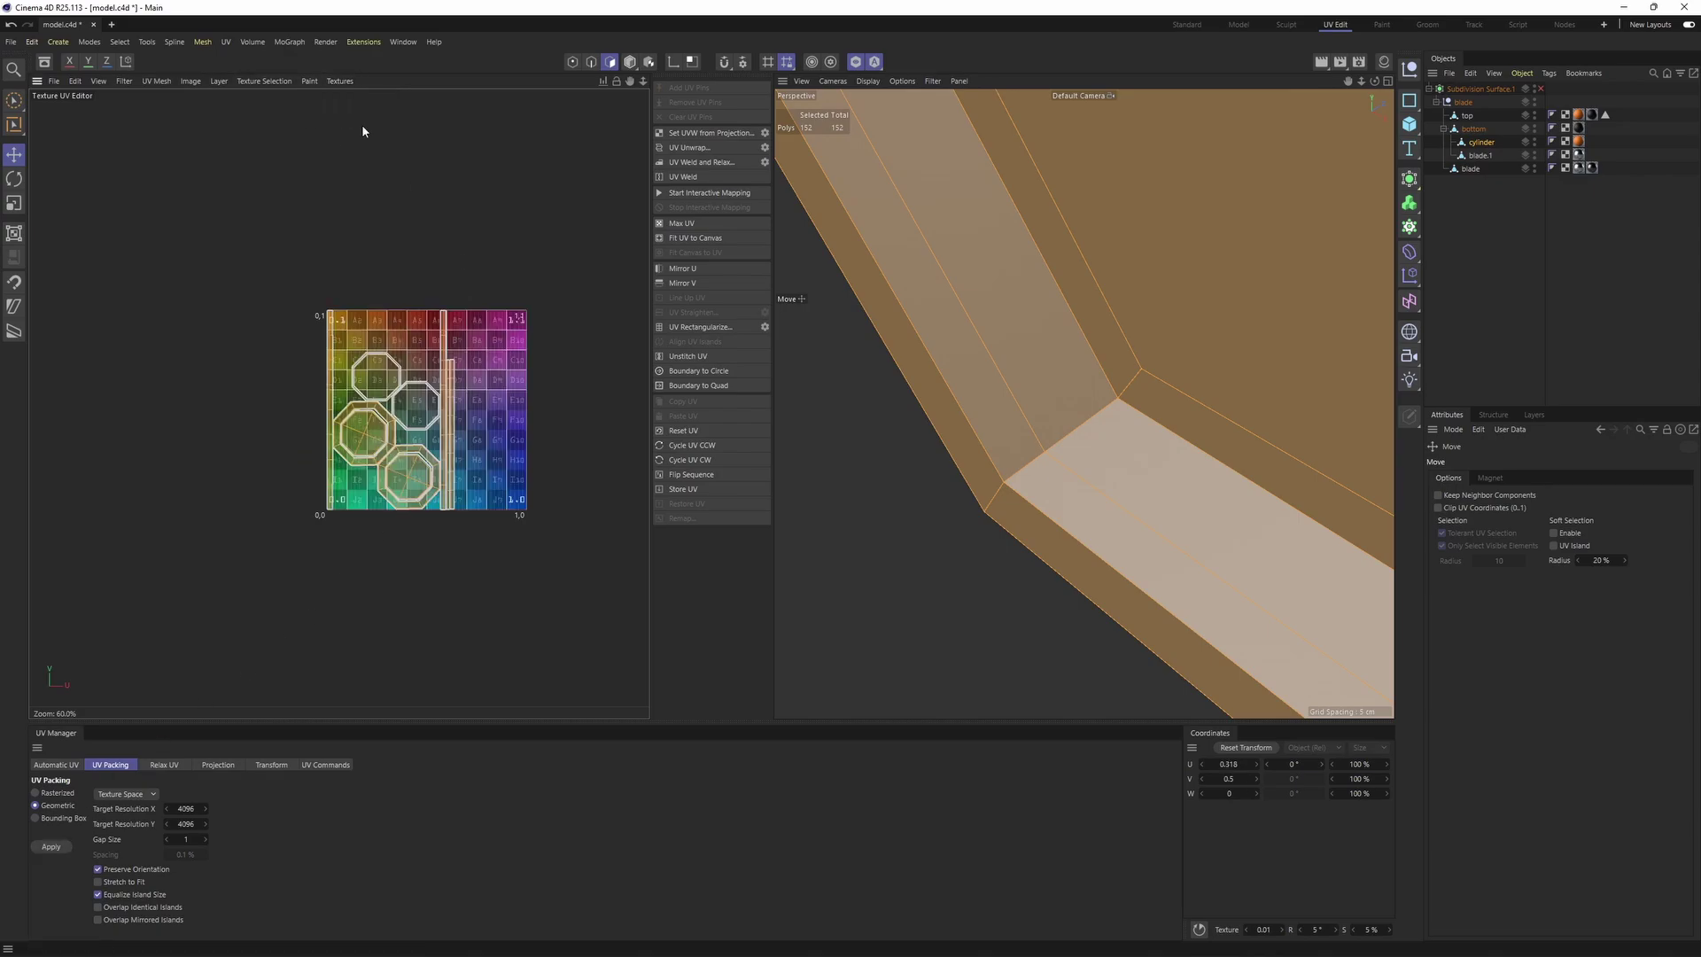
scroll(1081, 347, down, 10)
alt+drag(1081, 347, 1182, 265)
alt+middle_drag(1125, 374, 1234, 326)
scroll(1234, 326, up, 4)
alt+drag(1001, 336, 1083, 358)
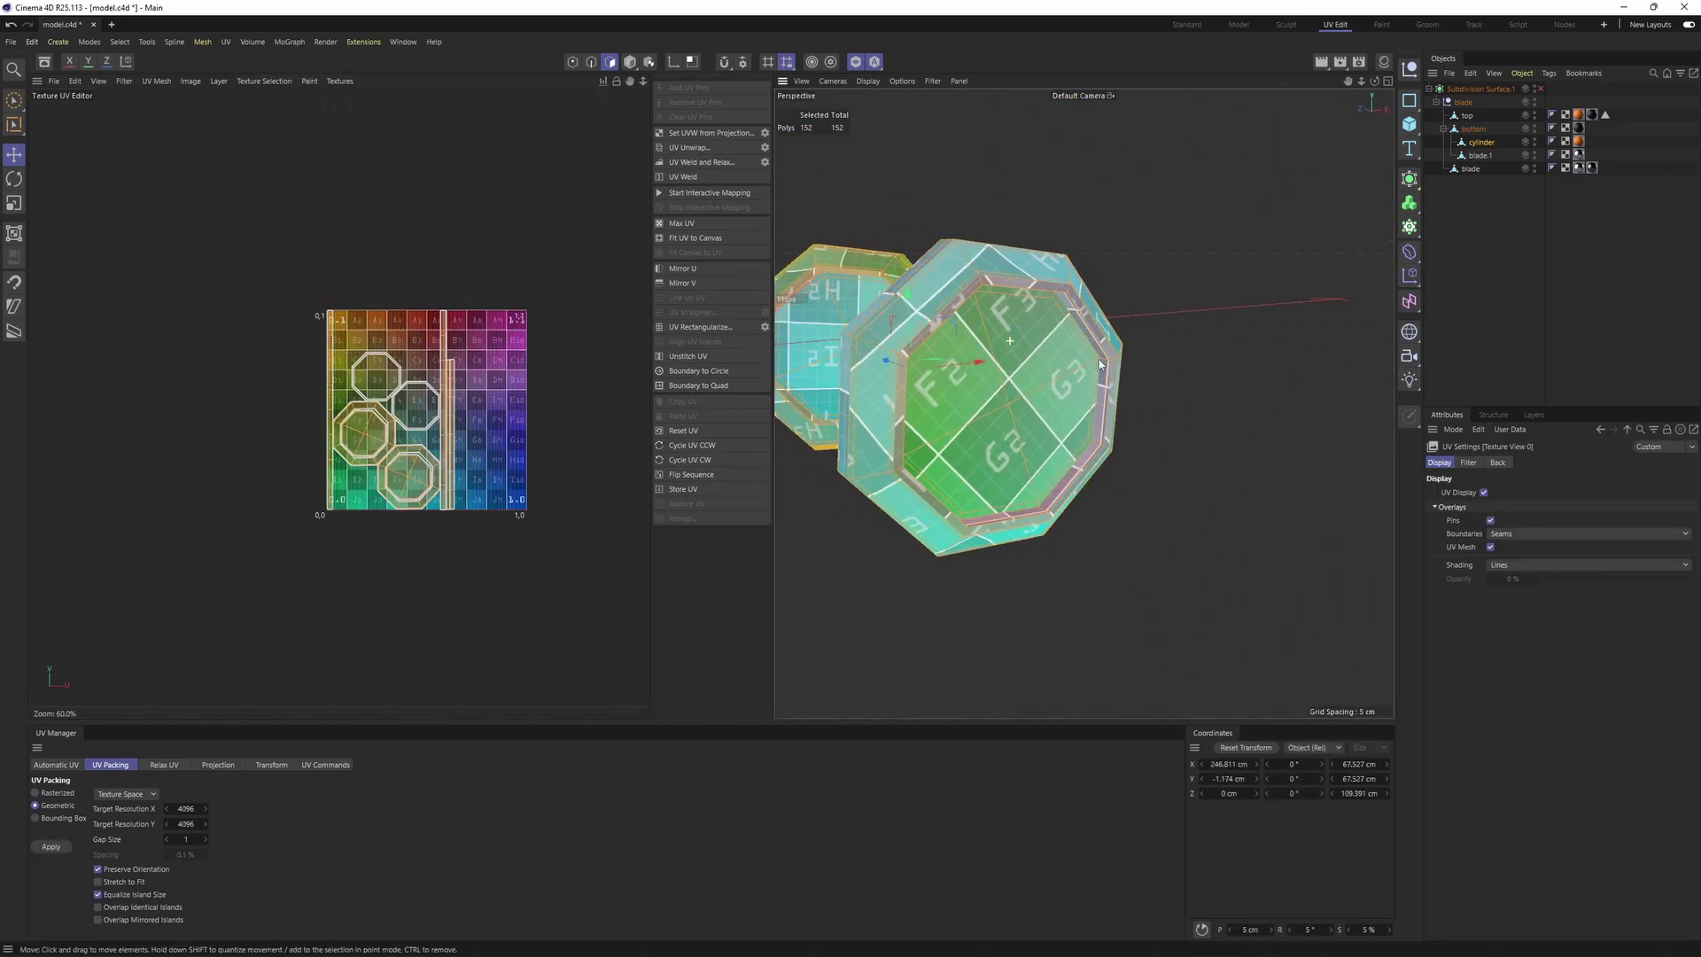
alt+middle_drag(1083, 358, 1263, 363)
alt+drag(1263, 364, 1343, 335)
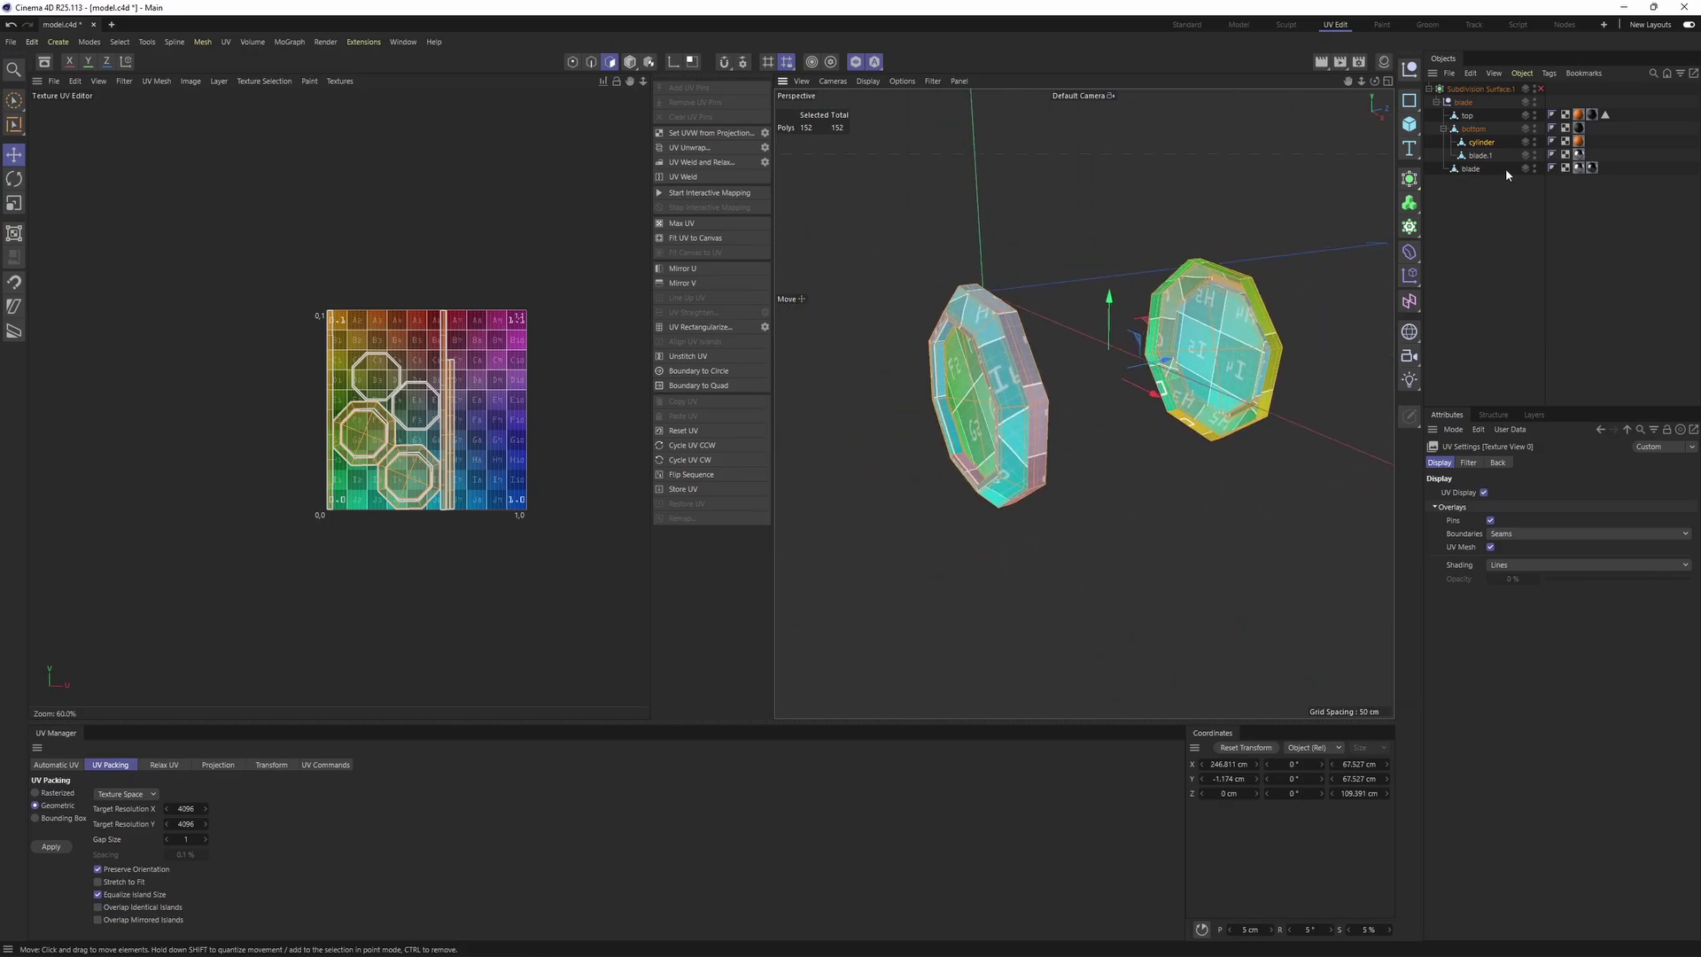
Reset the existing UVs on all polygons of the bottom object and switch the UV editor background to Empty Canvas
click(1468, 132)
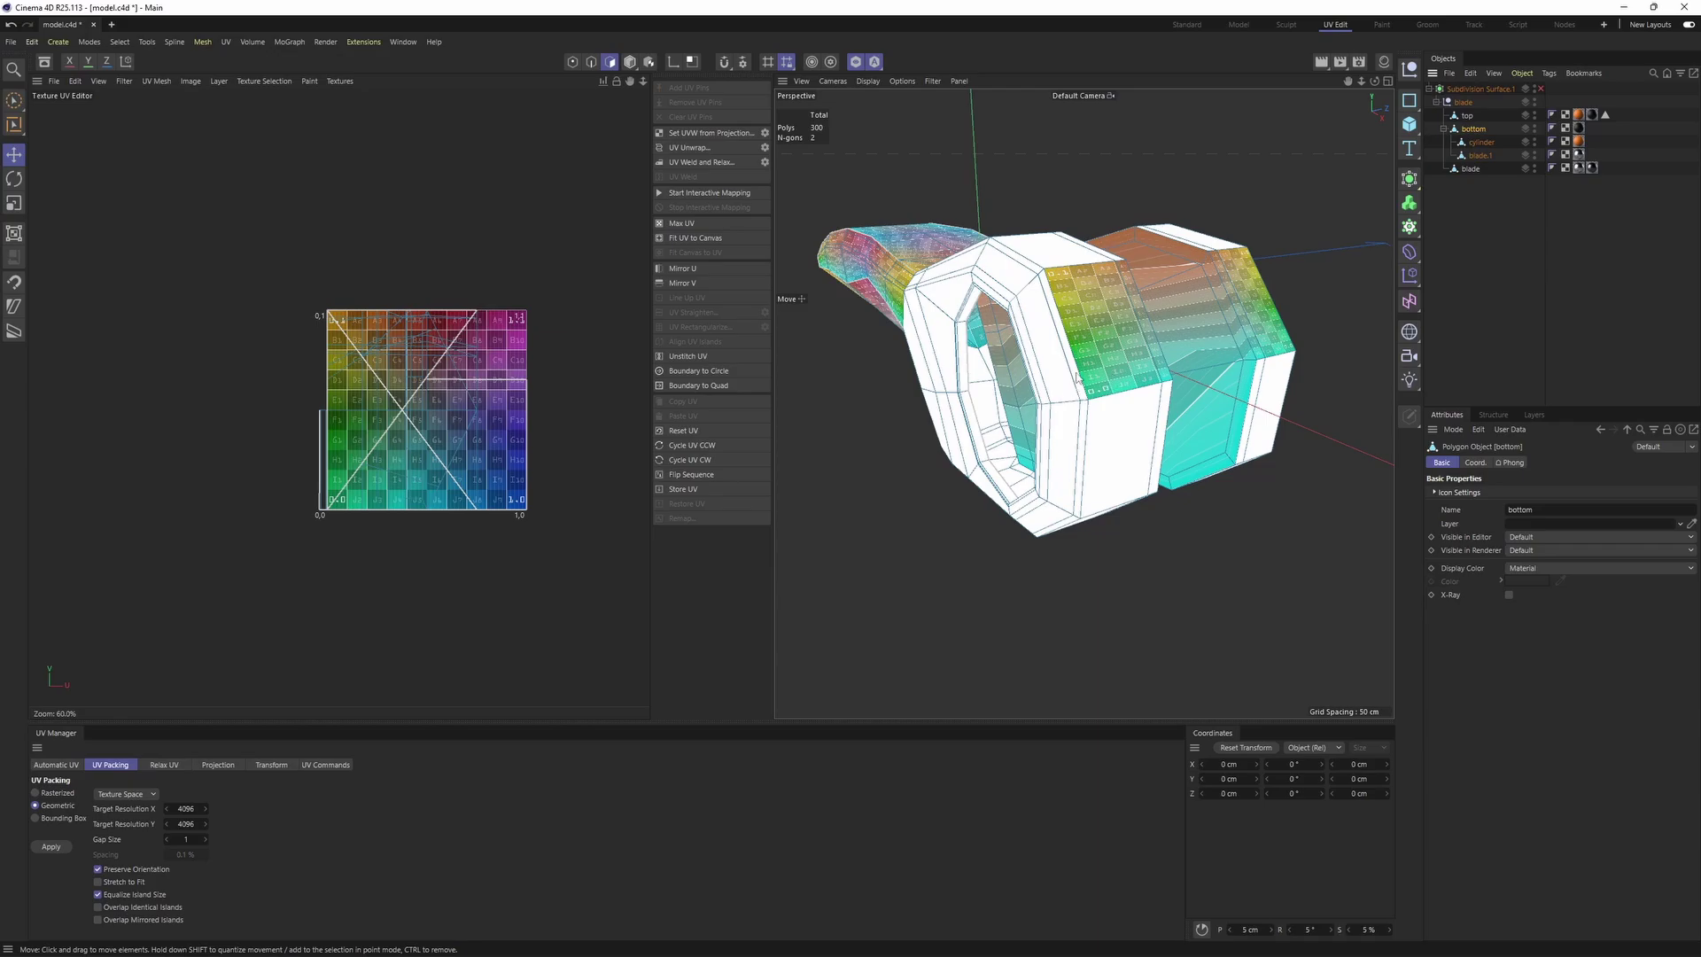
alt+drag(1077, 376, 1190, 349)
scroll(1096, 435, down, 3)
key(ctrl+a)
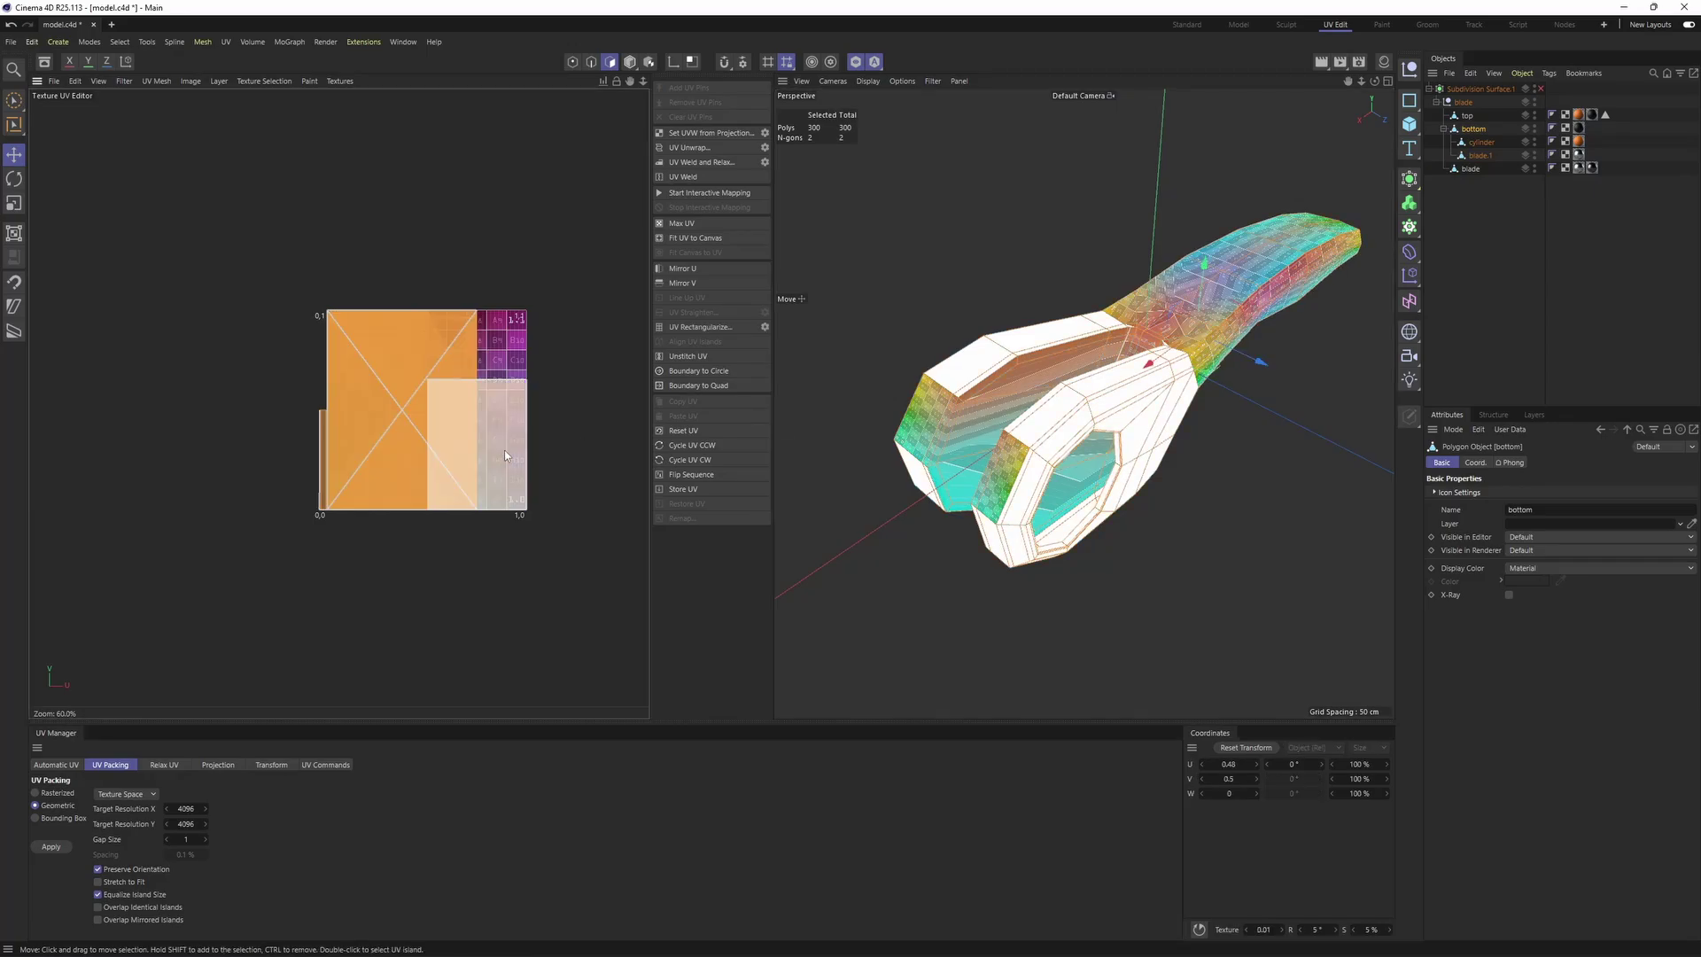
alt+drag(1001, 416, 970, 353)
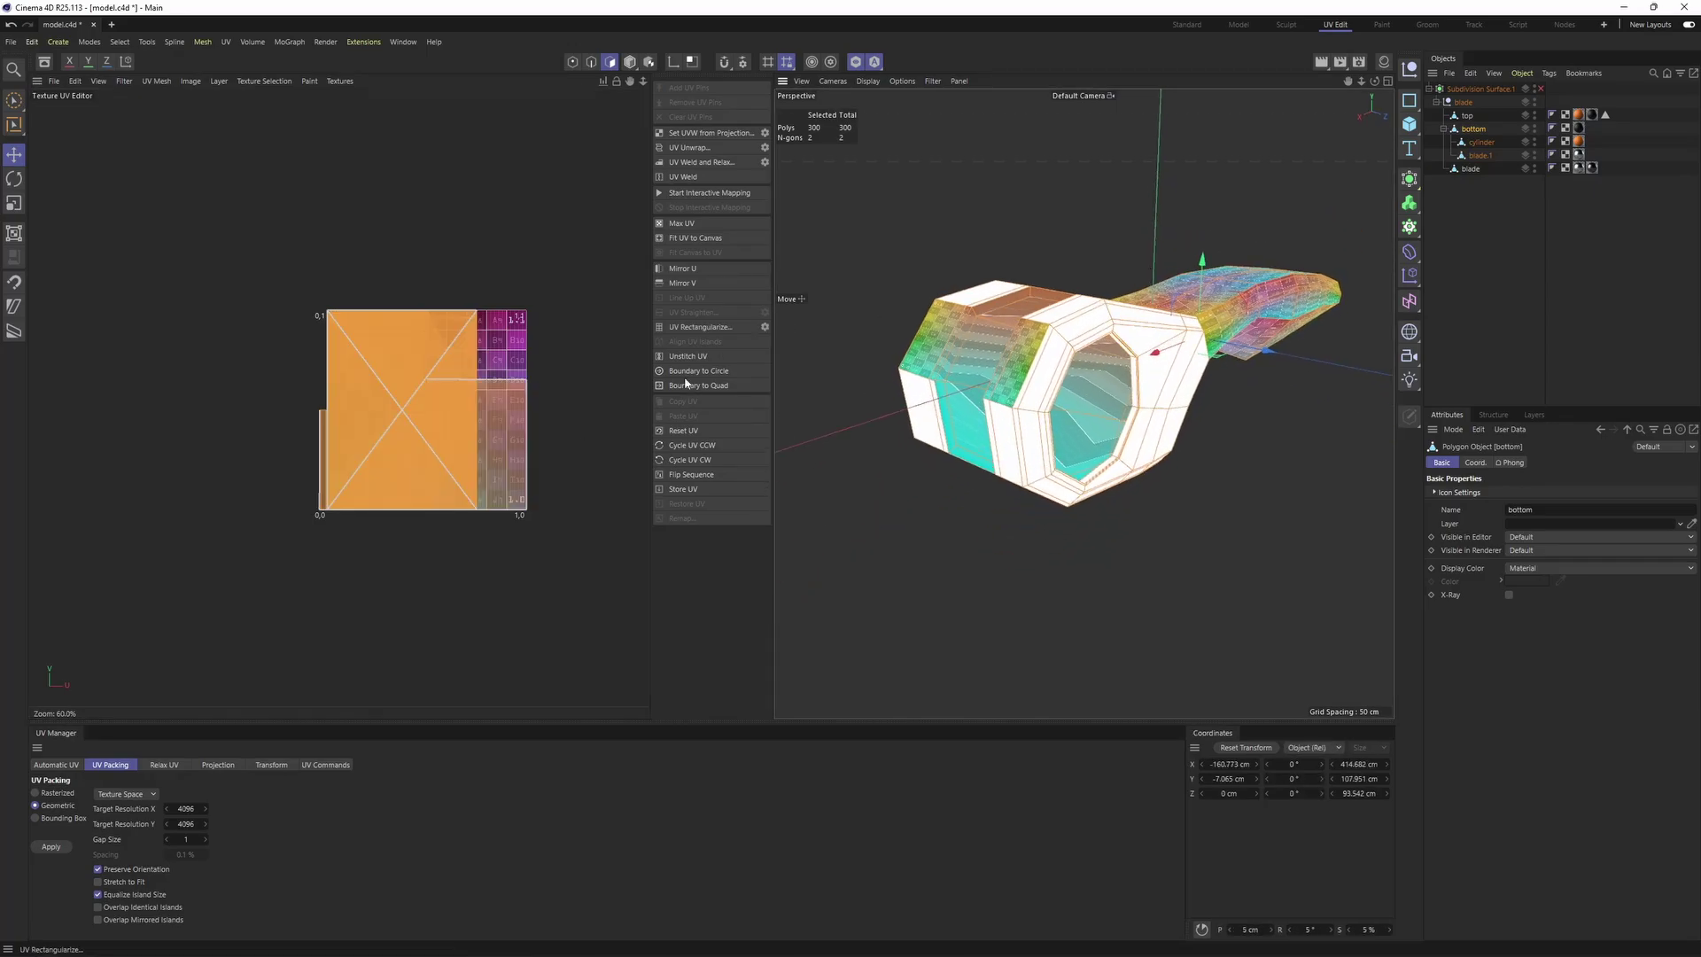
click(694, 434)
click(339, 81)
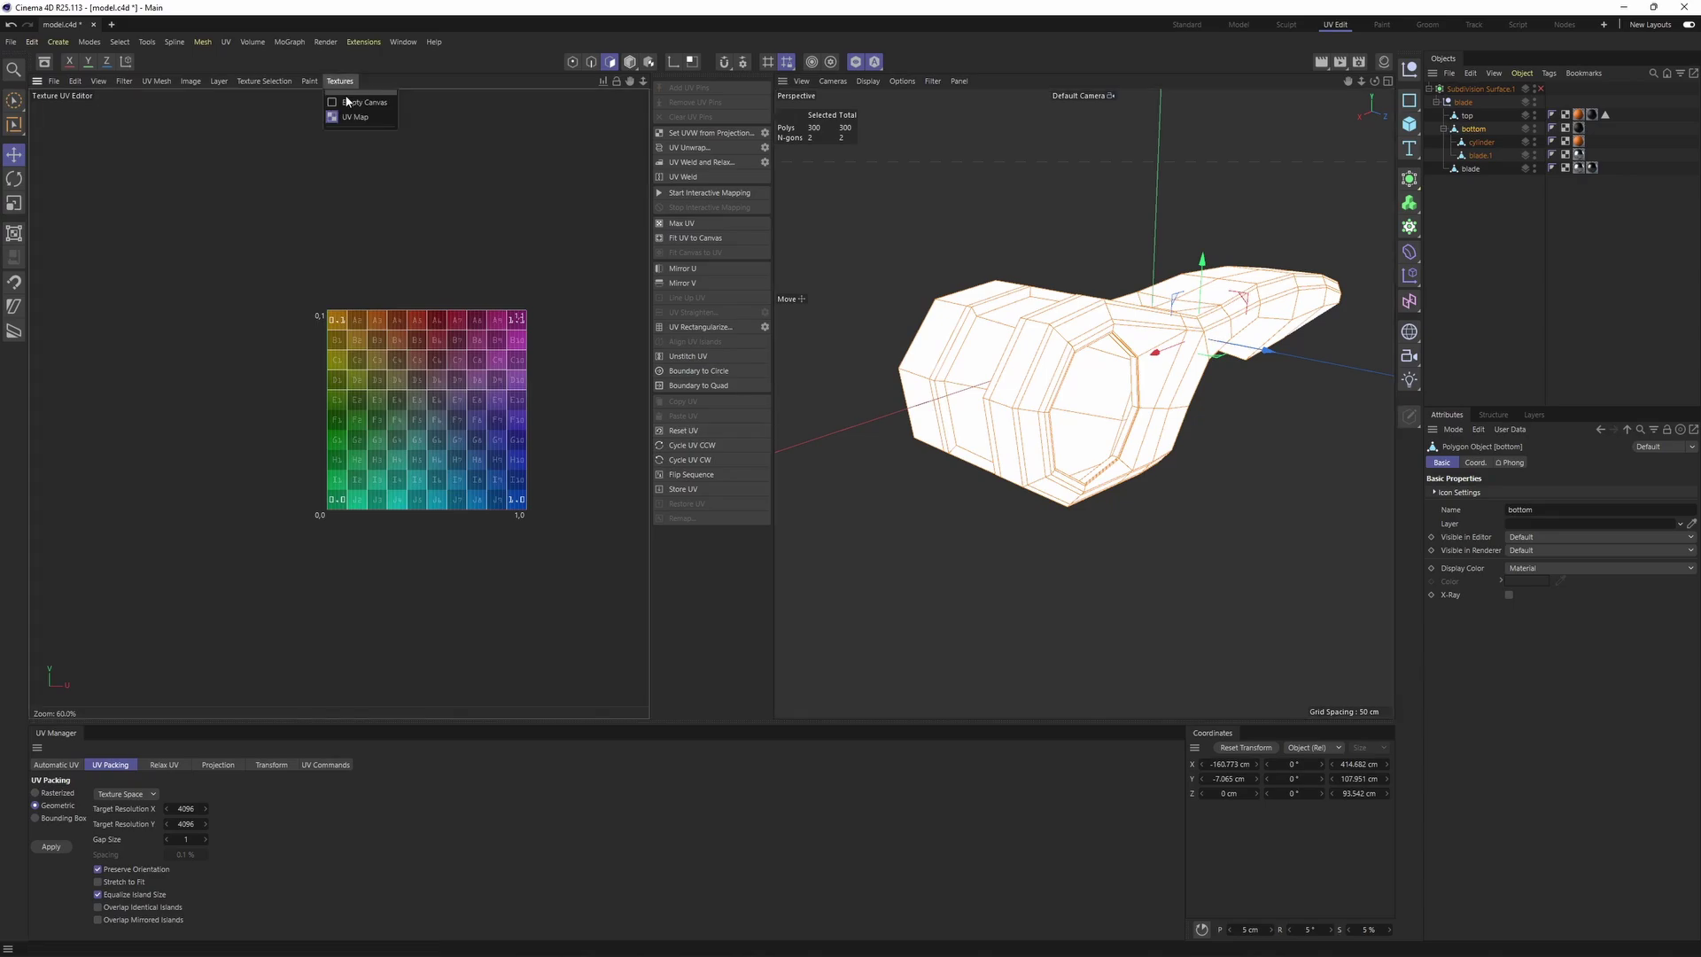
click(351, 104)
Loop-select the edge loop around the slot between the bottom object's two arms and add the long edge loop running along its body
mouse_move(939, 296)
alt+mouse_down()
mouse_move(1063, 285)
mouse_move(1113, 323)
mouse_move(1102, 312)
alt+mouse_up()
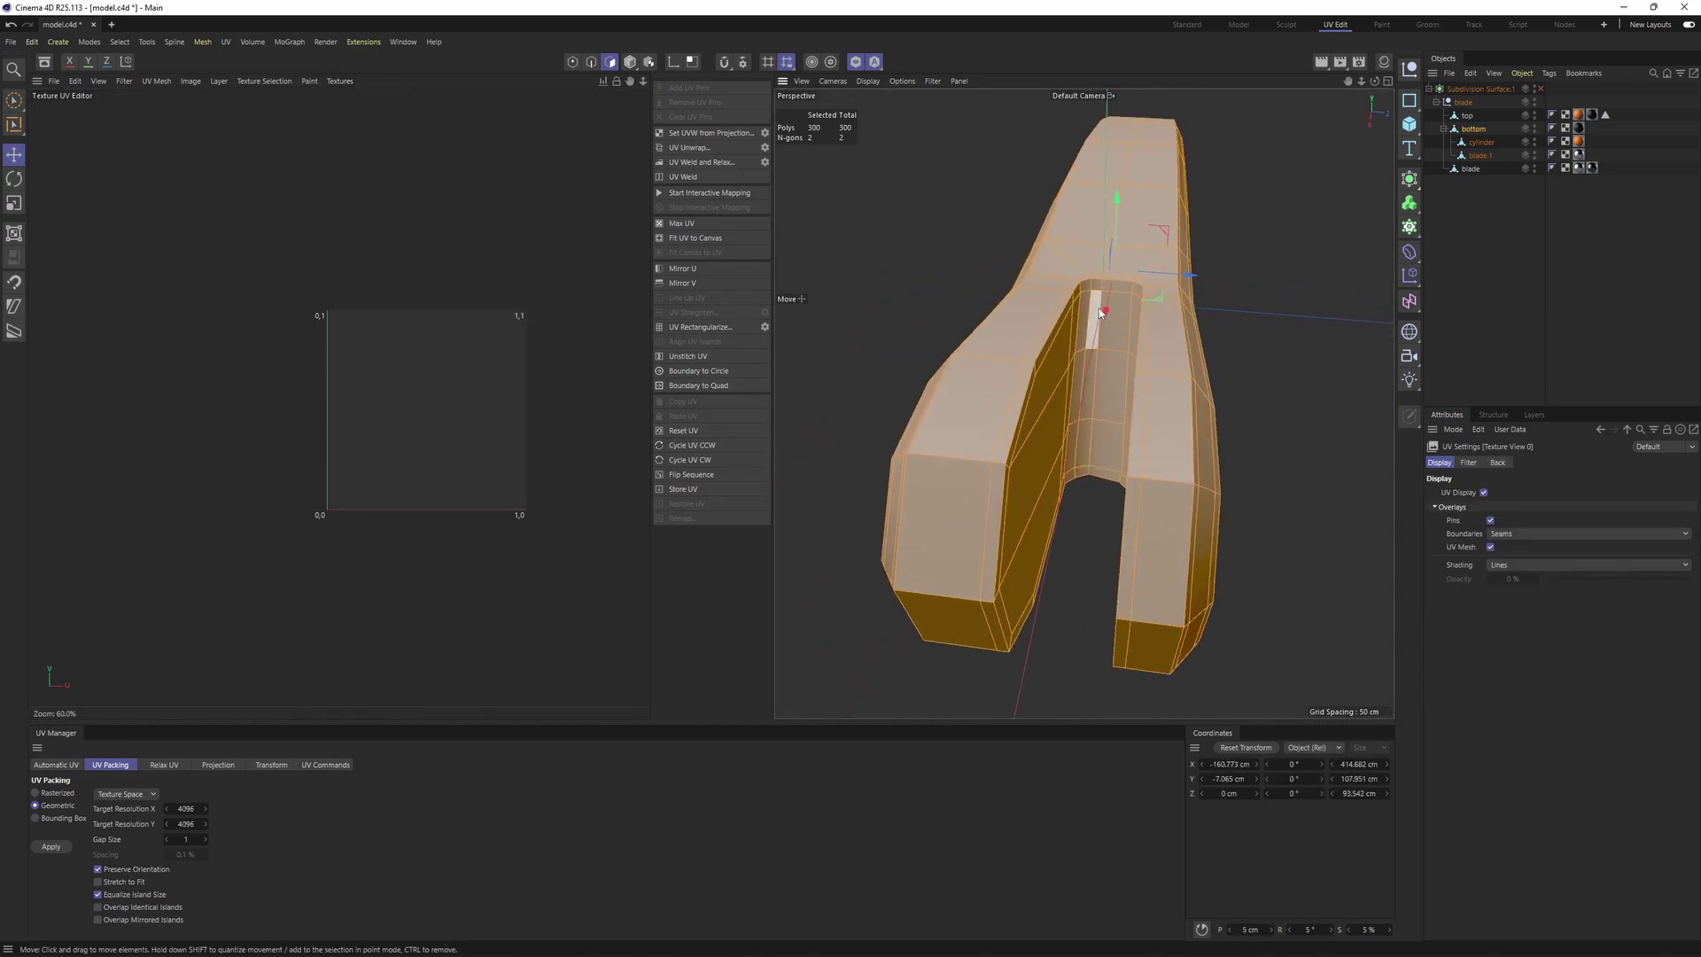
key(Return)
key(u)
key(l)
scroll(1106, 297, up, 3)
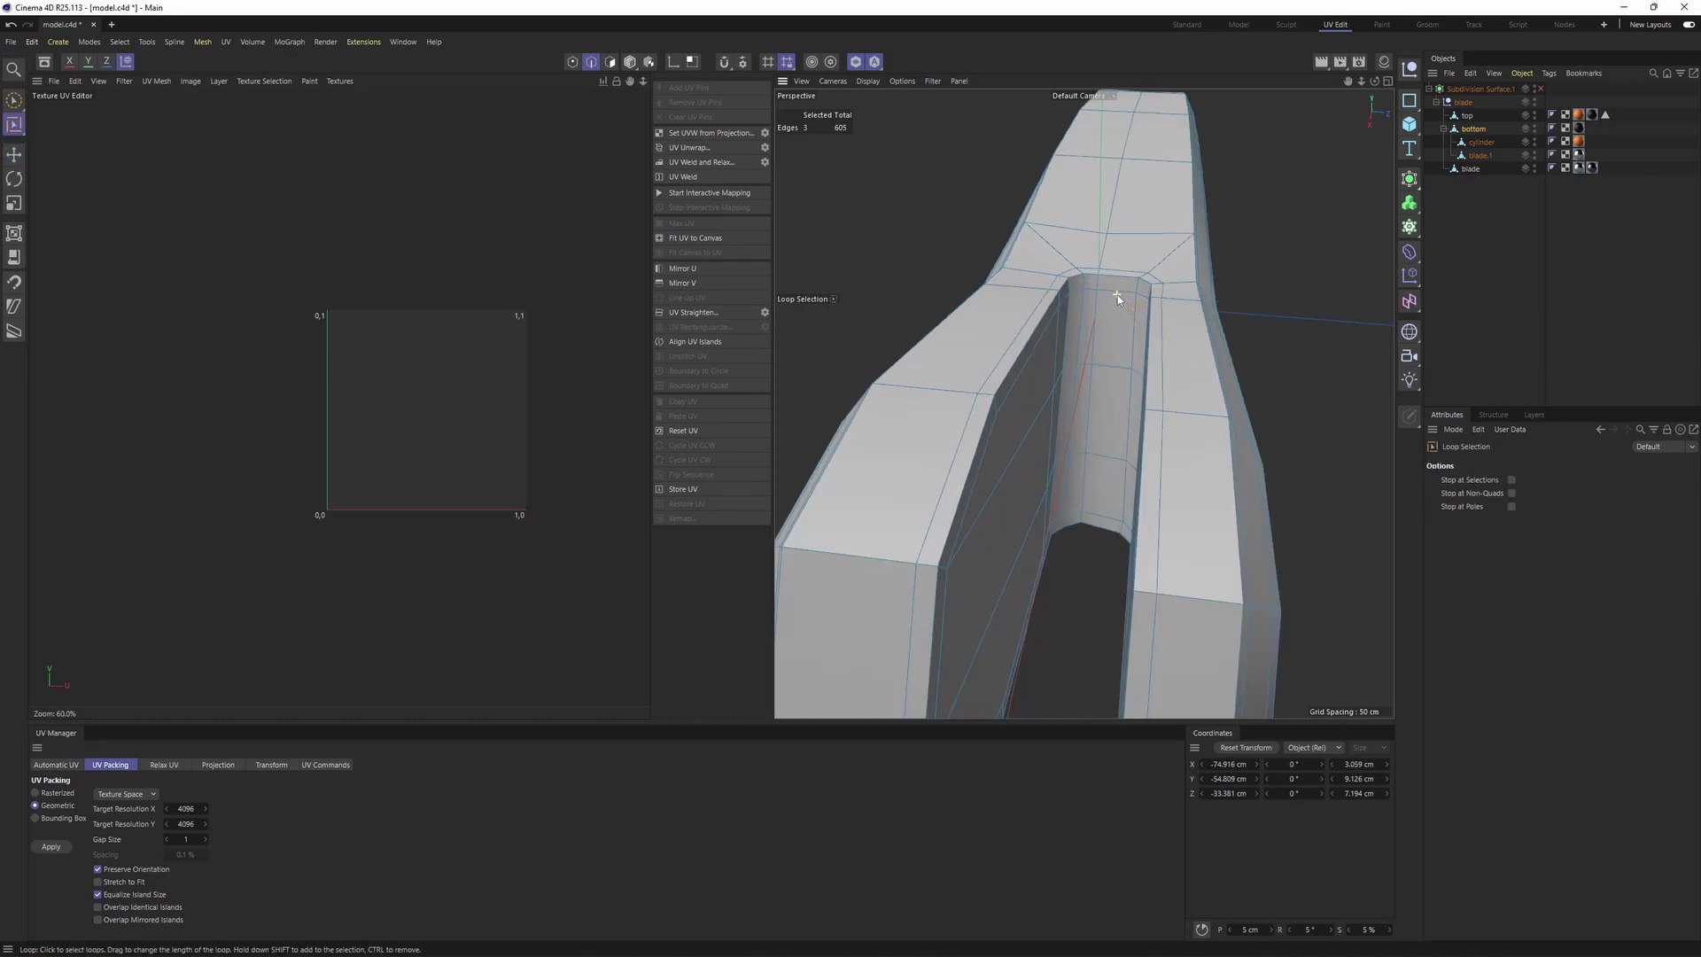
click(1110, 280)
scroll(1118, 284, down, 4)
alt+drag(1127, 285, 1223, 368)
shift+click(1063, 328)
scroll(1066, 333, down, 4)
scroll(1135, 413, up, 4)
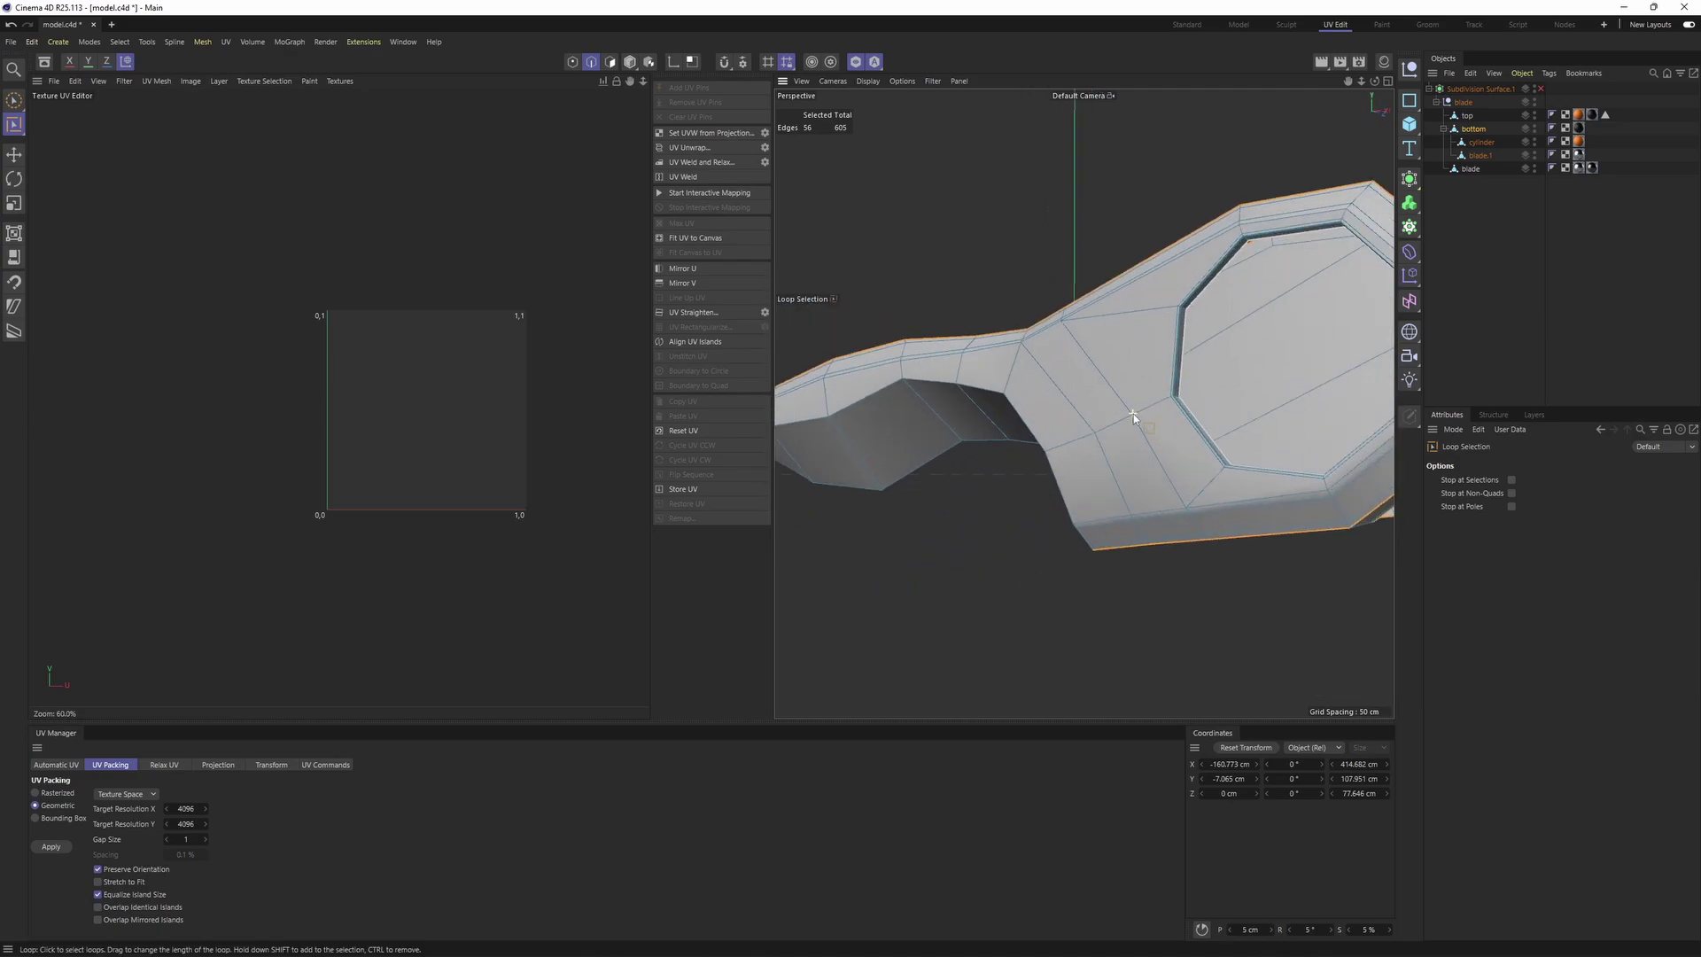
Add the octagonal rim loops of the round recesses on the bottom object's two arms to the seam selection
mouse_move(1134, 413)
alt+mouse_down()
mouse_move(1209, 383)
mouse_move(976, 395)
mouse_move(1140, 392)
alt+mouse_up()
scroll(1074, 420, up, 3)
shift+click(1096, 322)
scroll(1115, 388, down, 5)
scroll(1194, 399, up, 6)
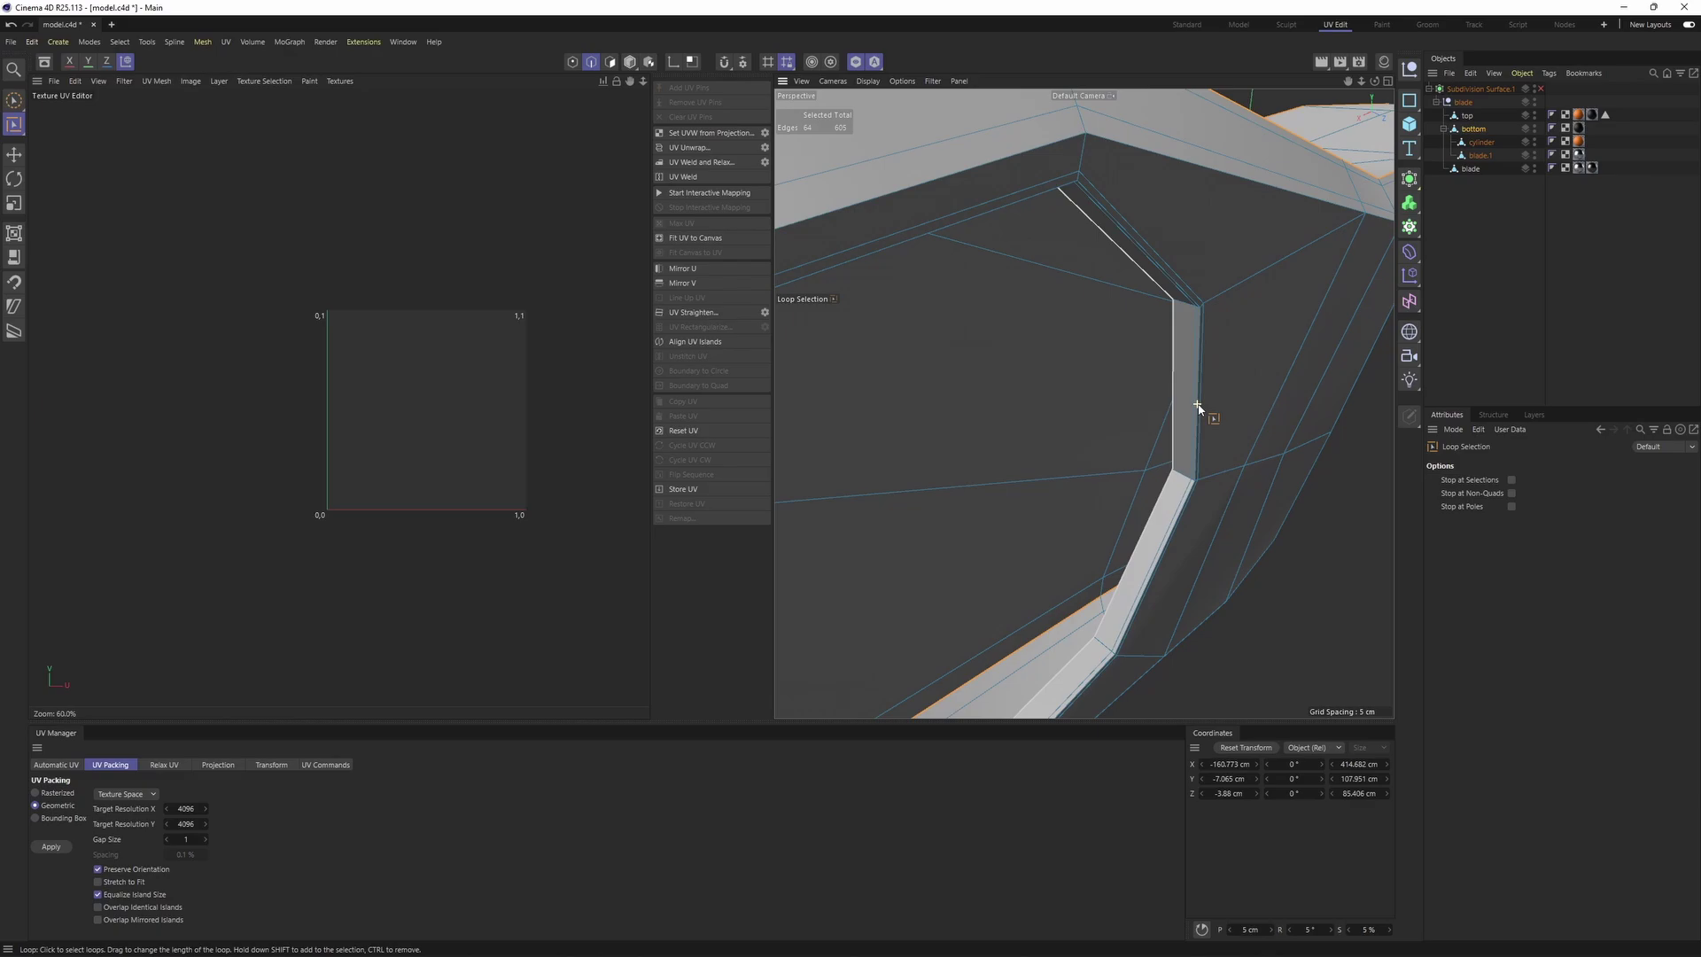
shift+click(1193, 479)
scroll(1239, 417, down, 6)
alt+drag(1240, 417, 1035, 308)
Fill-select the outer surface enclosed by the seam loops and compare it with the edge selection to check the seam layout
key(u)
key(f)
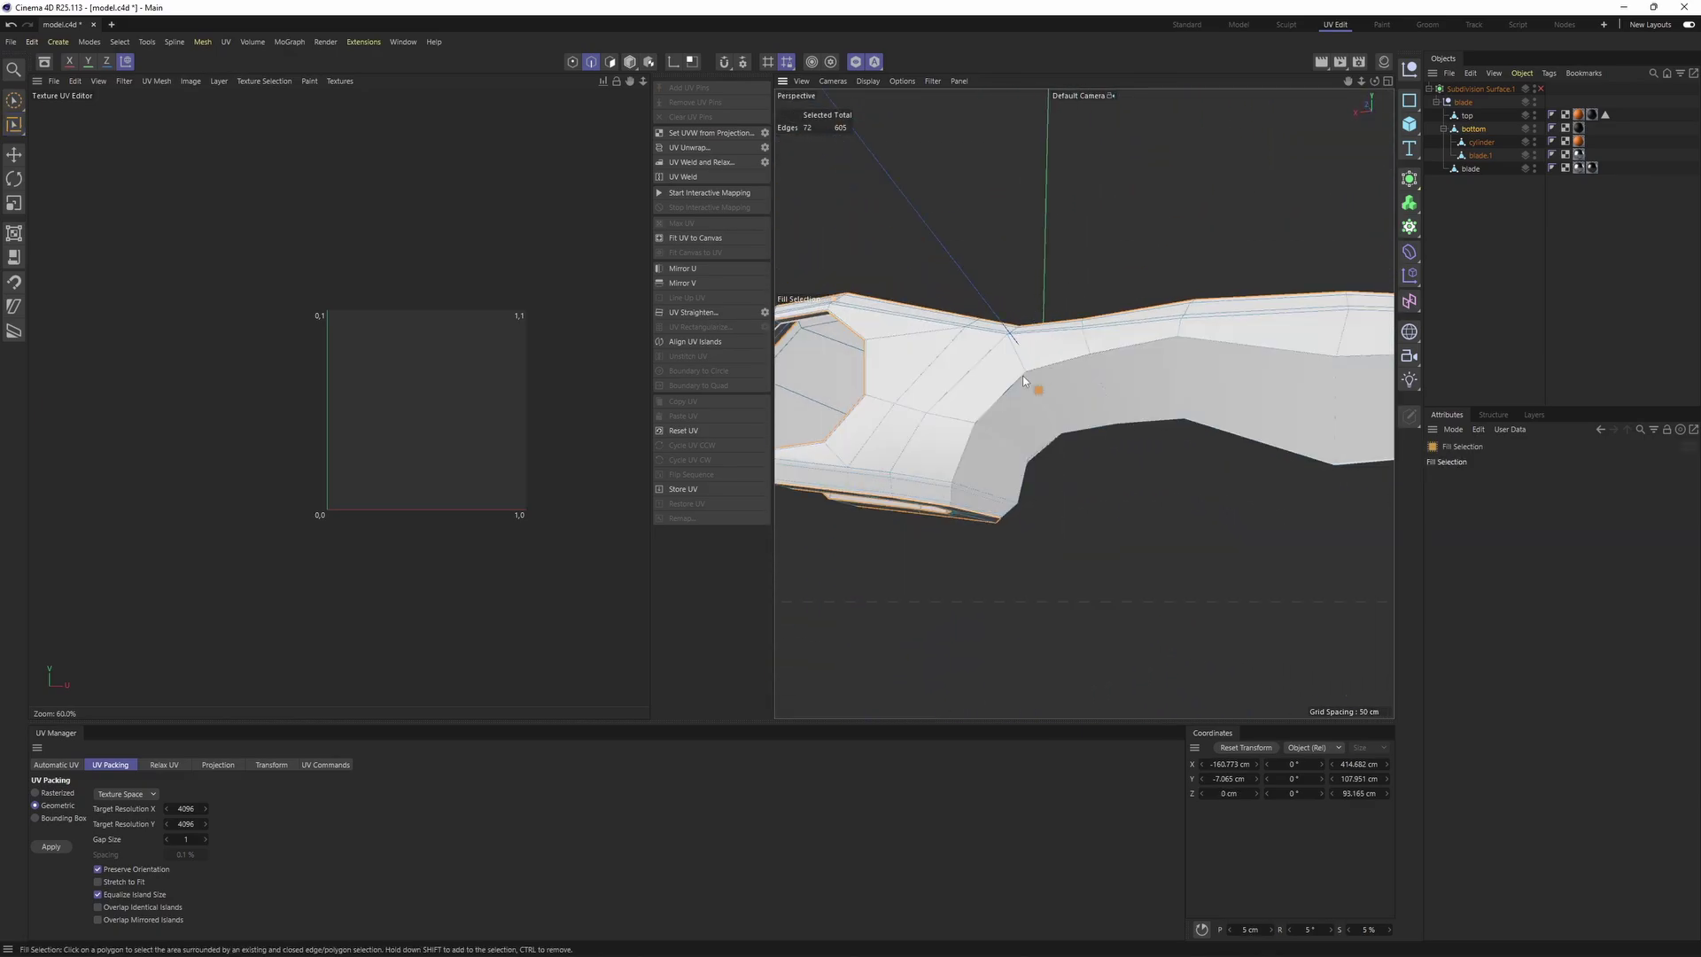
click(1074, 397)
alt+drag(1082, 402, 1023, 488)
scroll(1035, 278, down, 3)
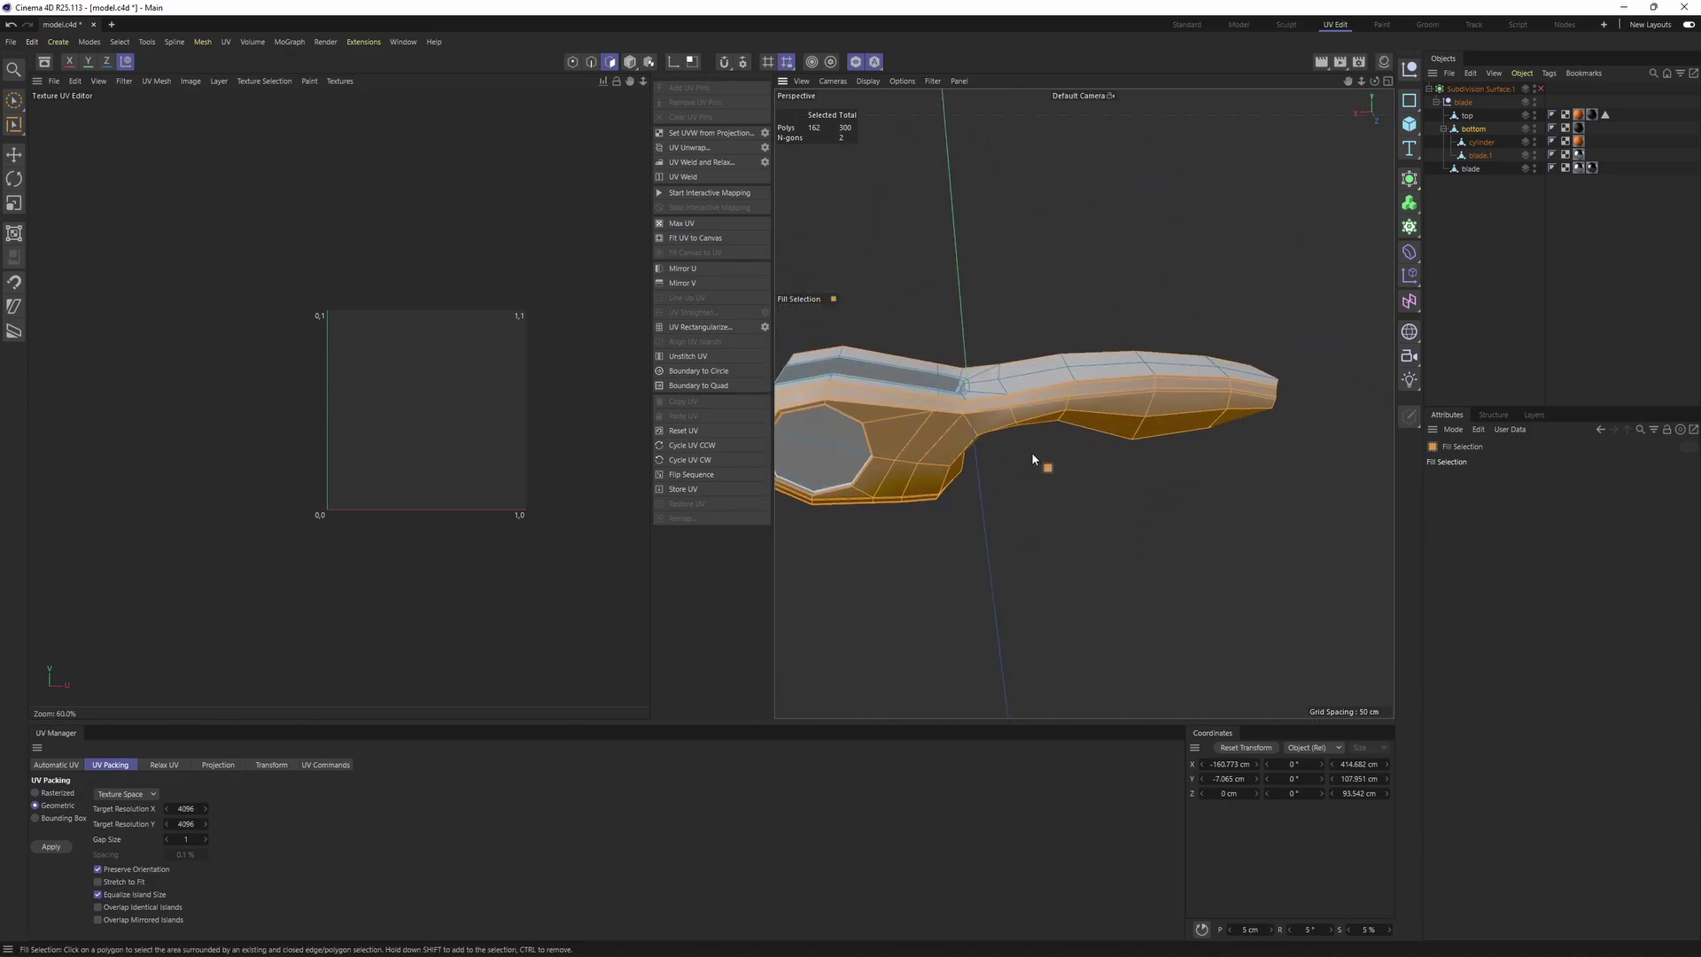
key(Return)
key(Return)
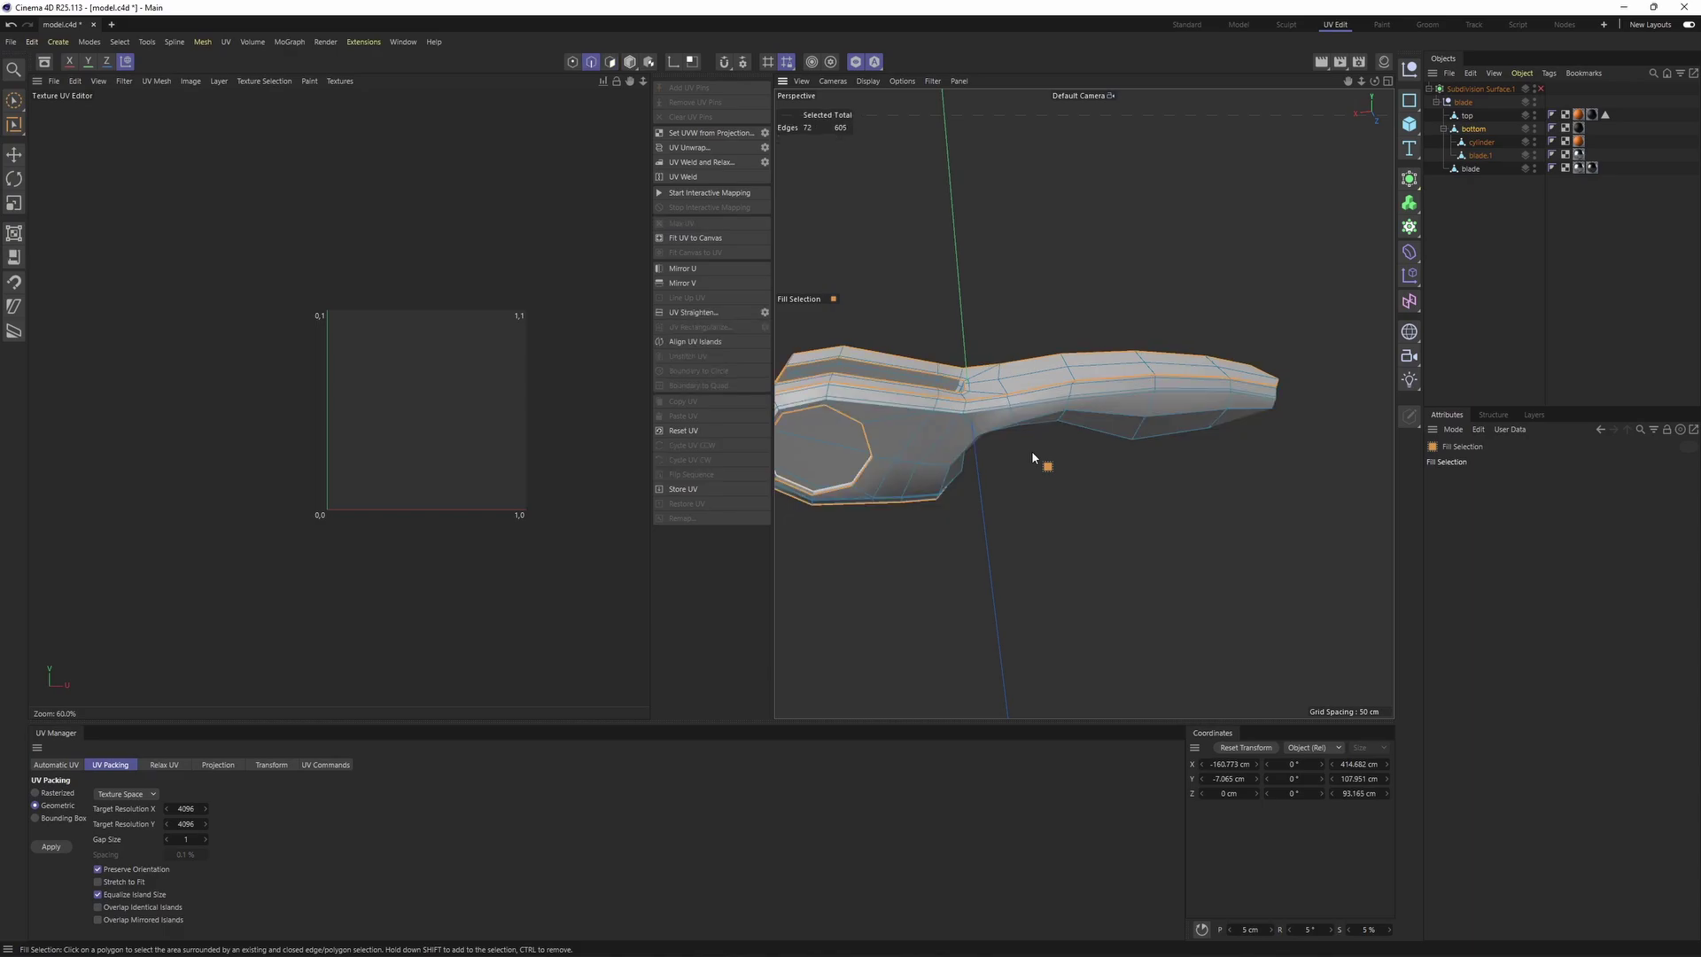
click(1032, 454)
key(e)
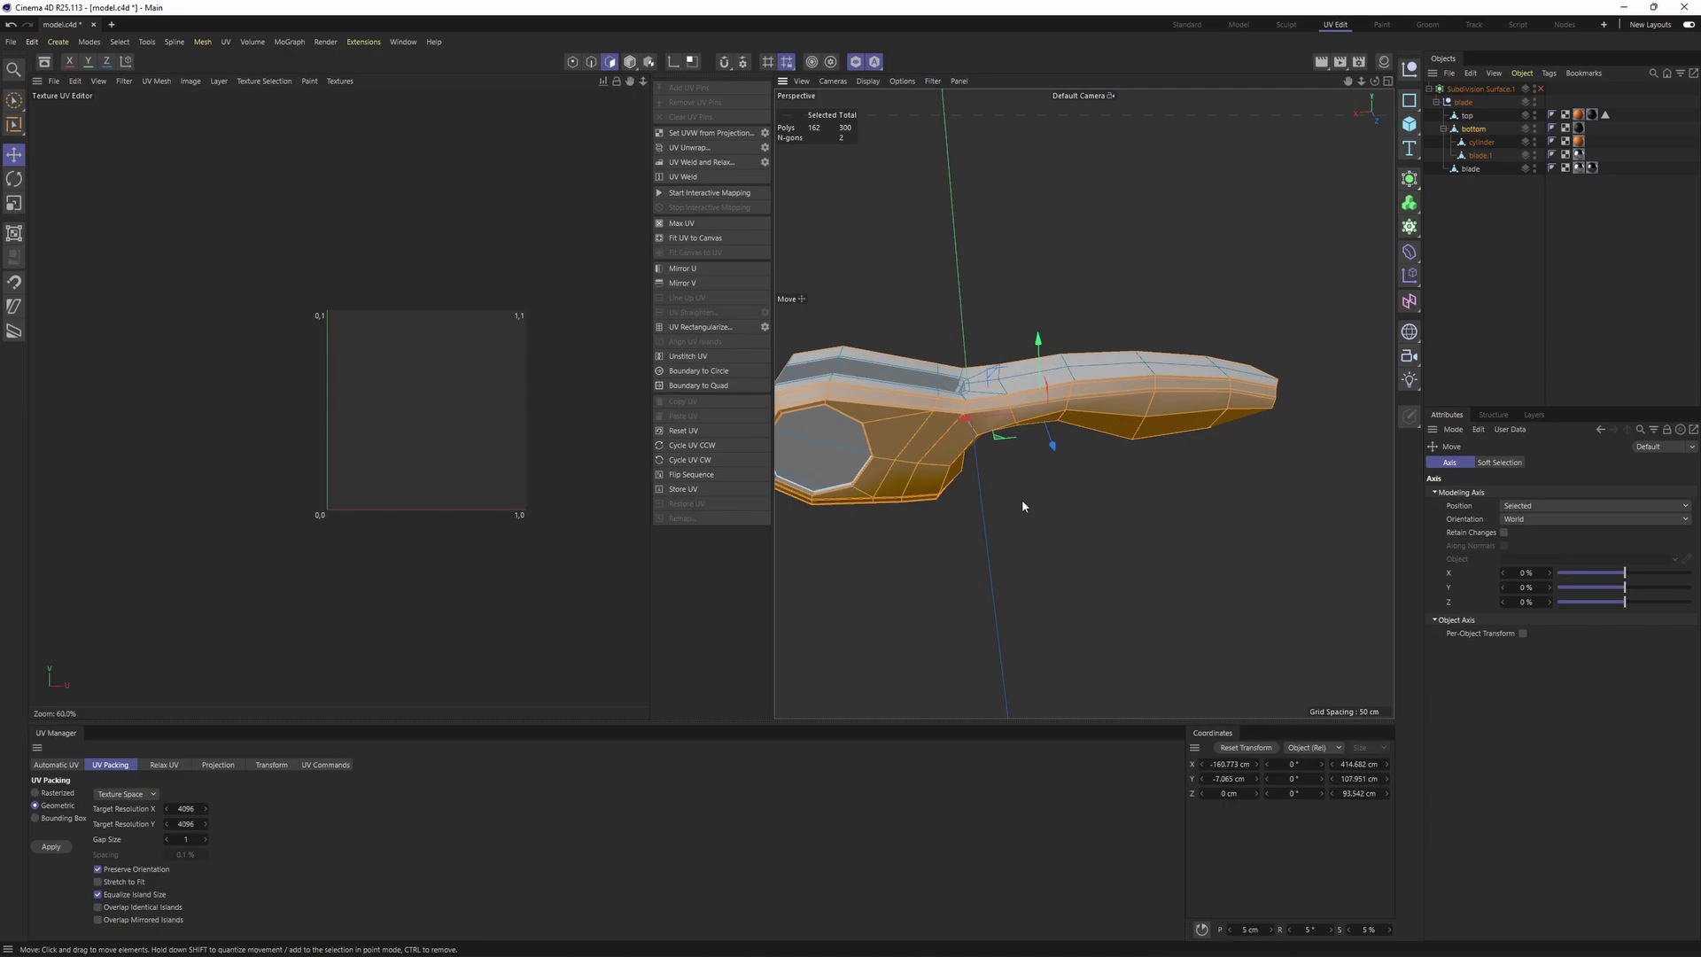
Unwrap the bottom object along the selected seam loops
key(Return)
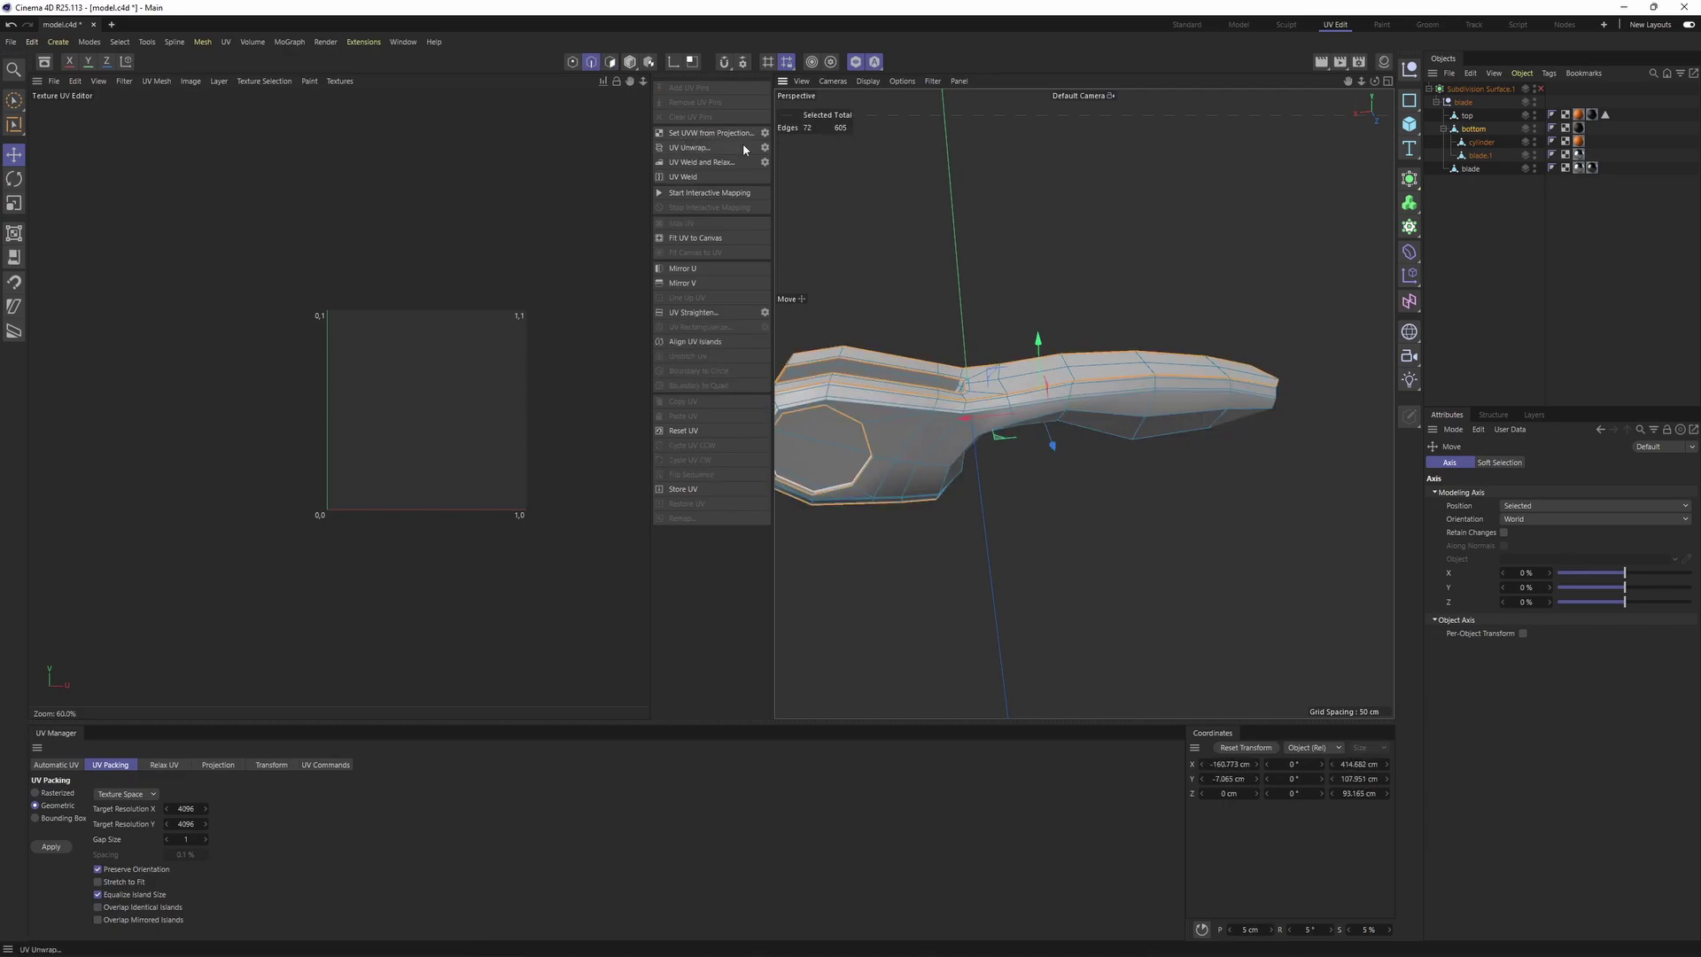
click(764, 148)
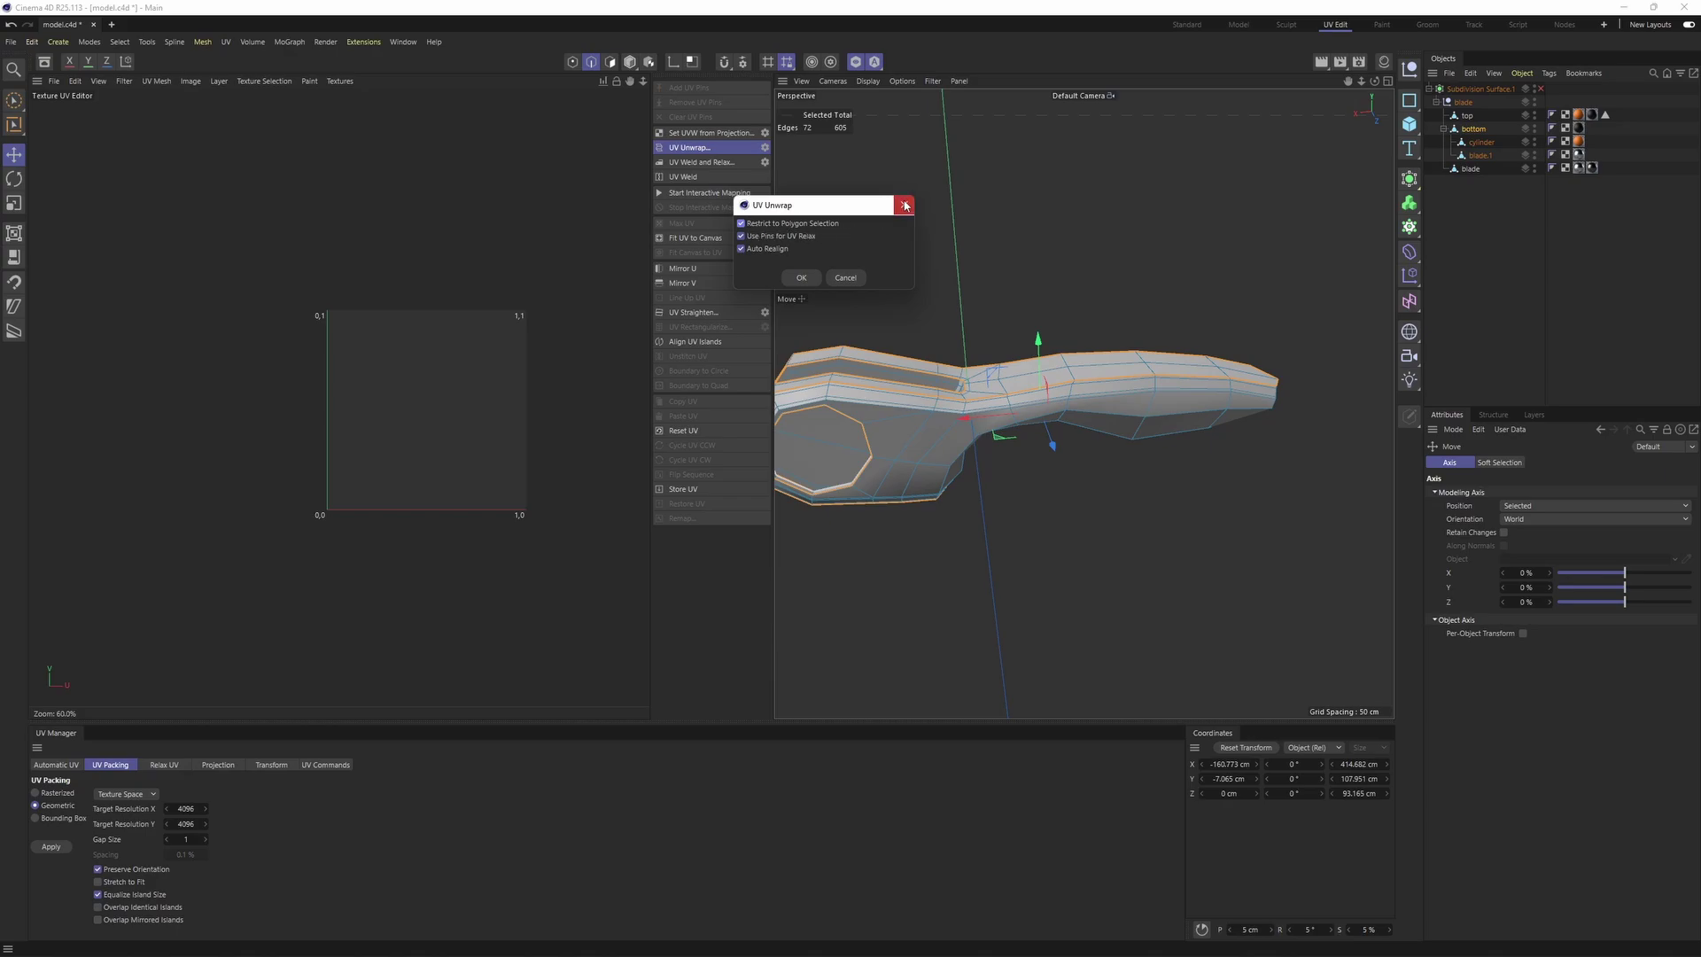
click(904, 206)
click(699, 150)
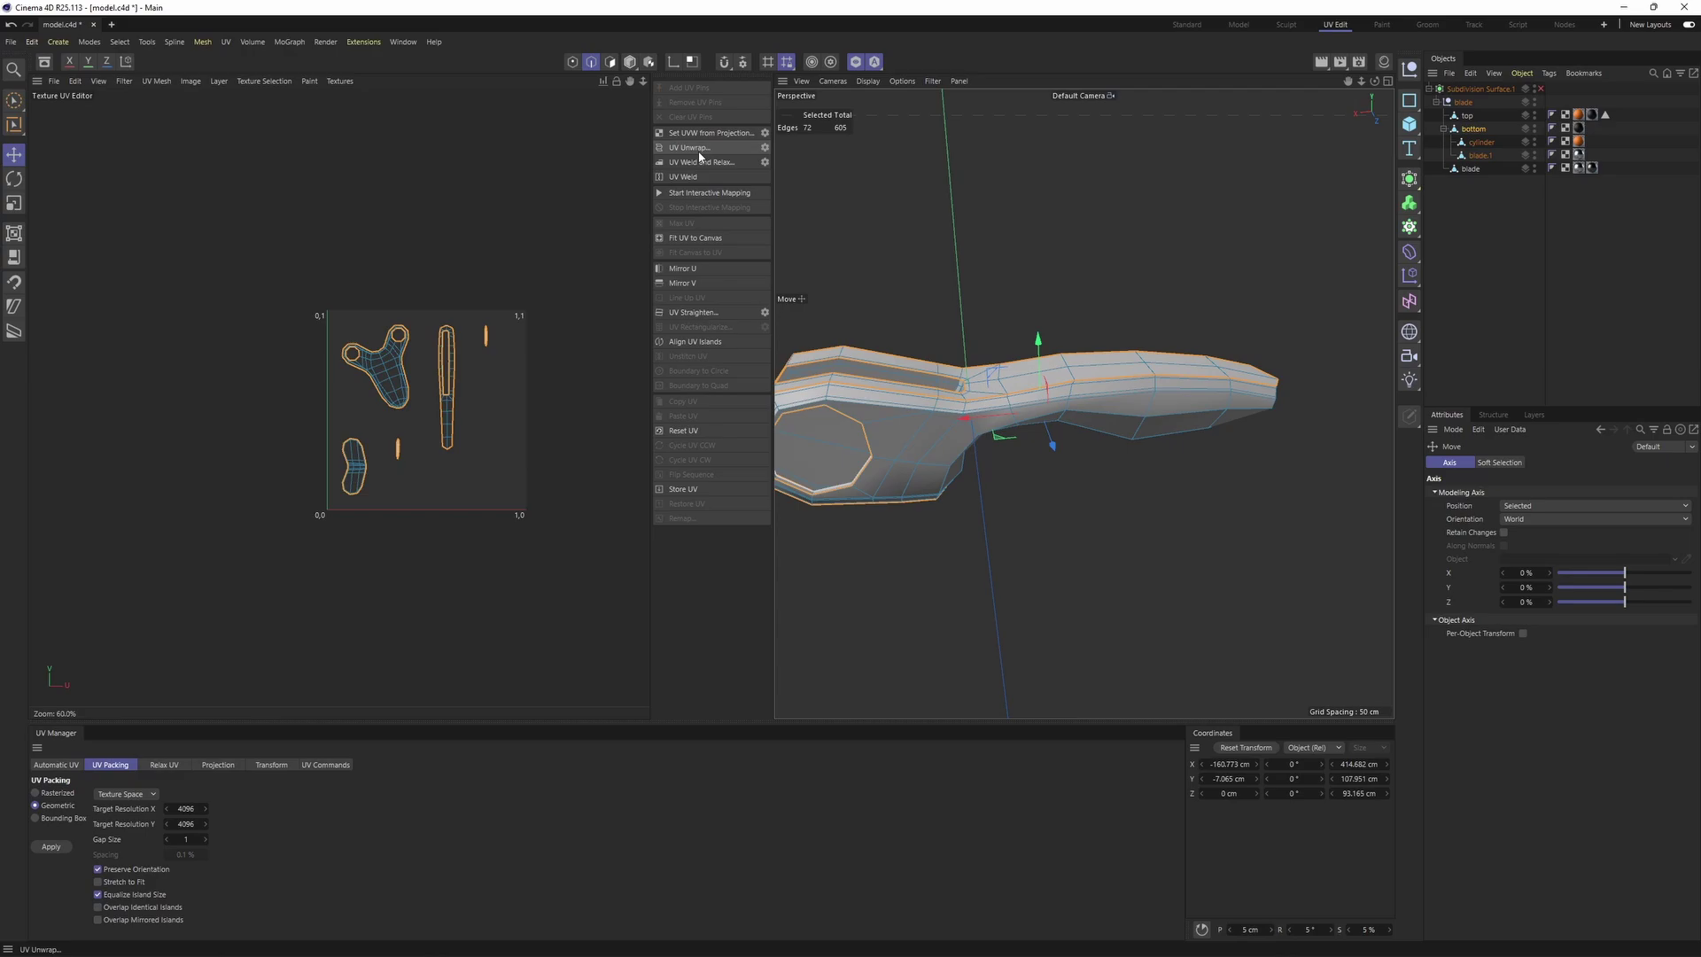
Select the long slotted UV island as polygons and inspect the surface it covers on the bottom object
scroll(407, 446, up, 5)
alt+middle_drag(514, 392, 401, 433)
key(Return)
double_click(401, 432)
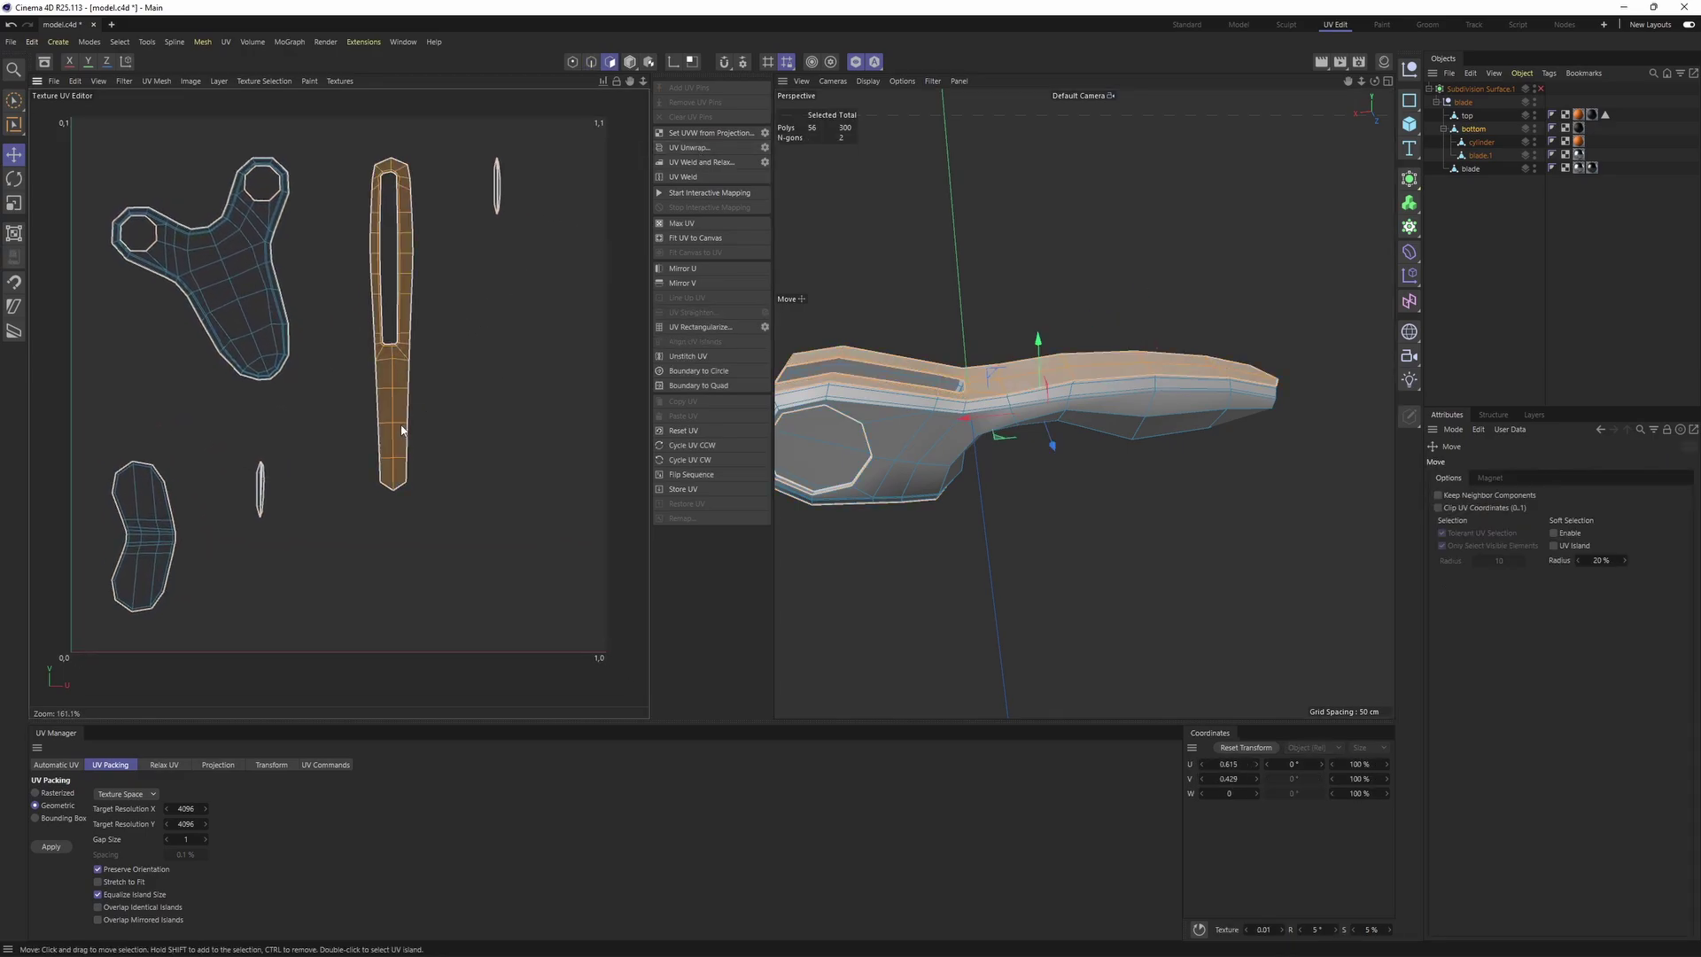
key(s)
alt+drag(1114, 354, 1242, 372)
Display the UV Map test texture behind the islands and on the bottom object to check the texture flow
click(340, 81)
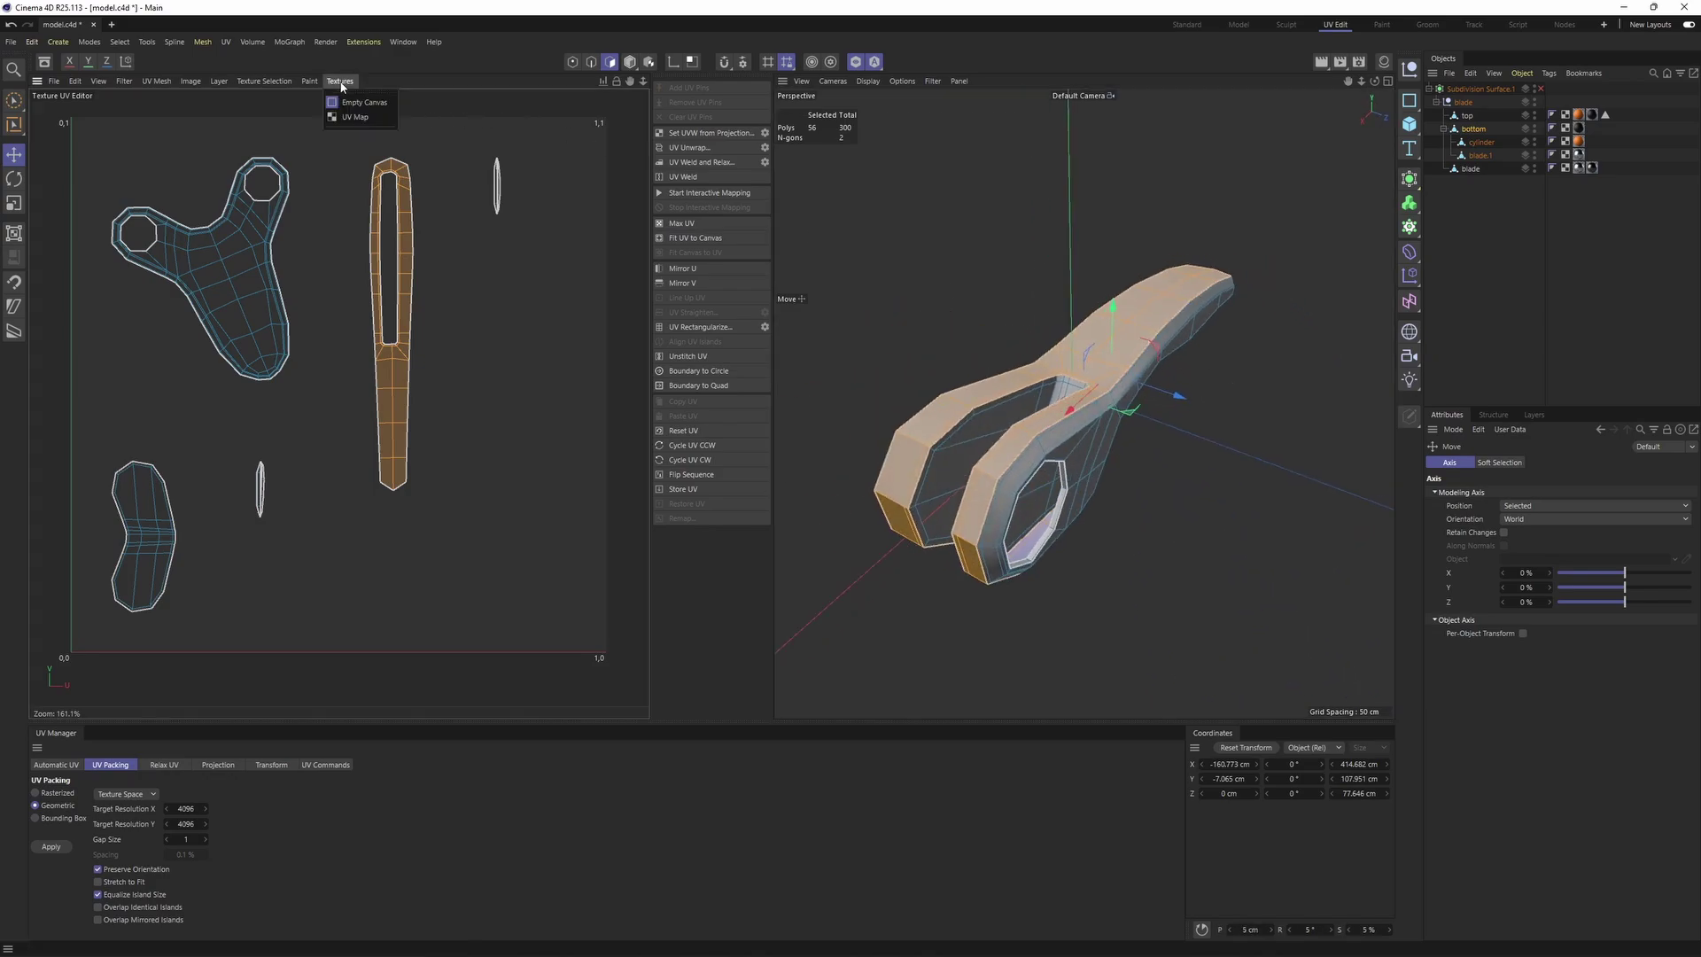
click(353, 118)
alt+drag(1117, 350, 1056, 342)
scroll(464, 327, down, 4)
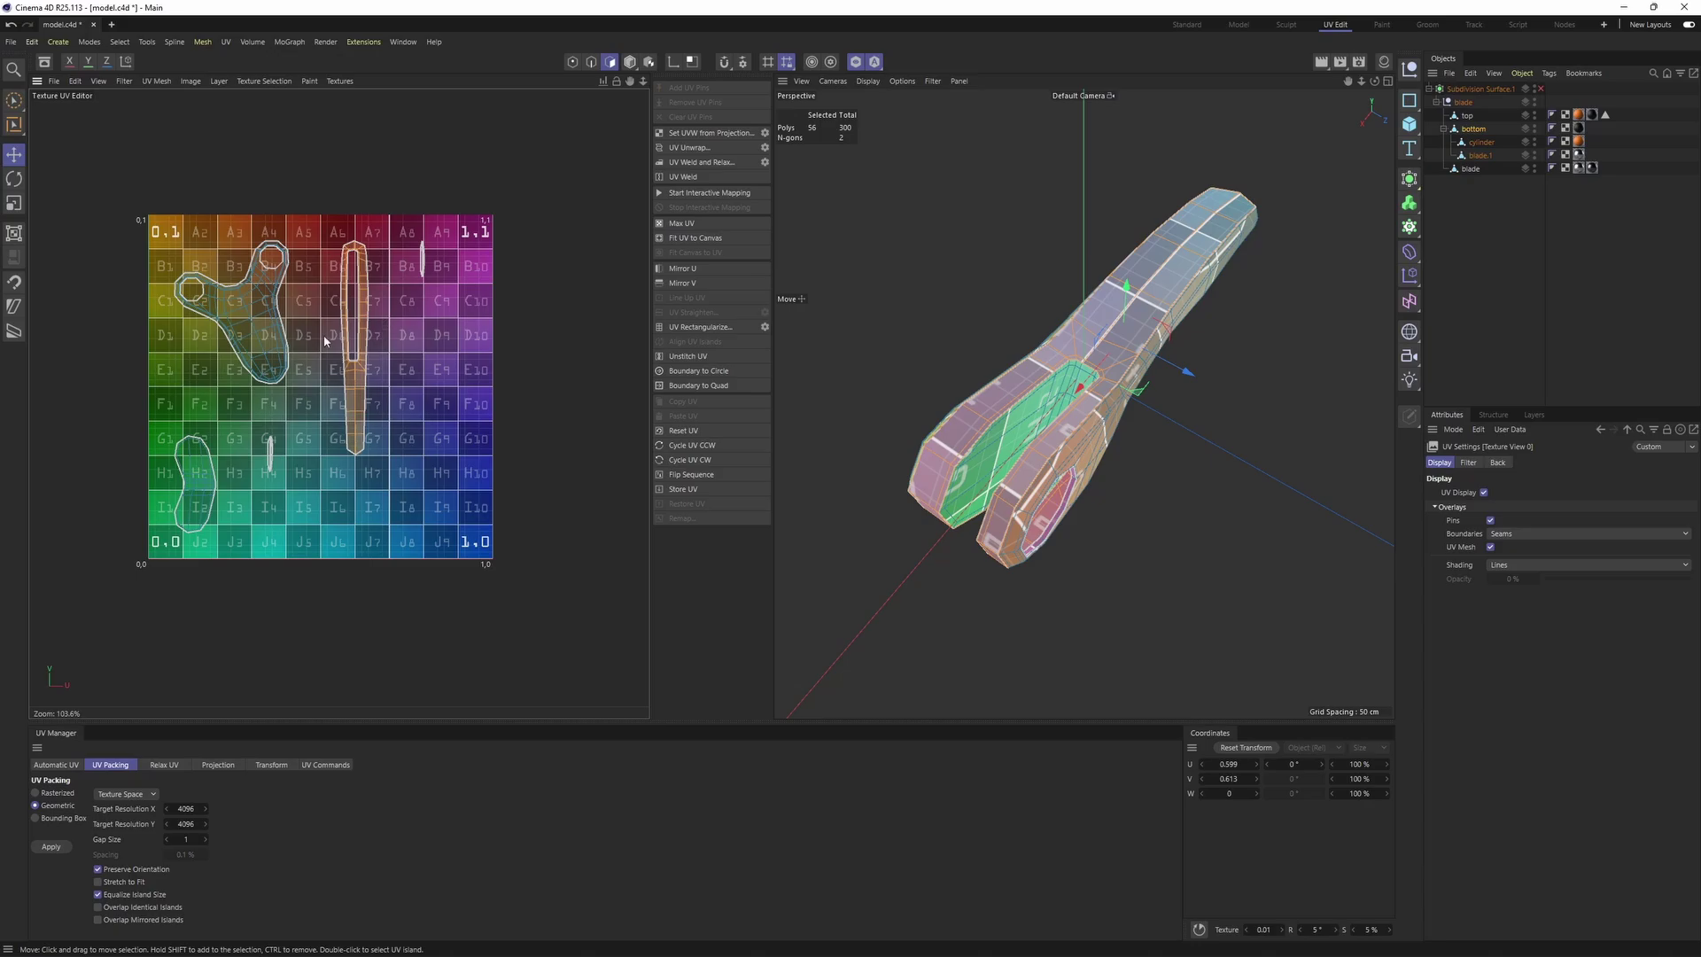
Scale the slotted island up well beyond the UV tile and check the grid labels on the model
key(t)
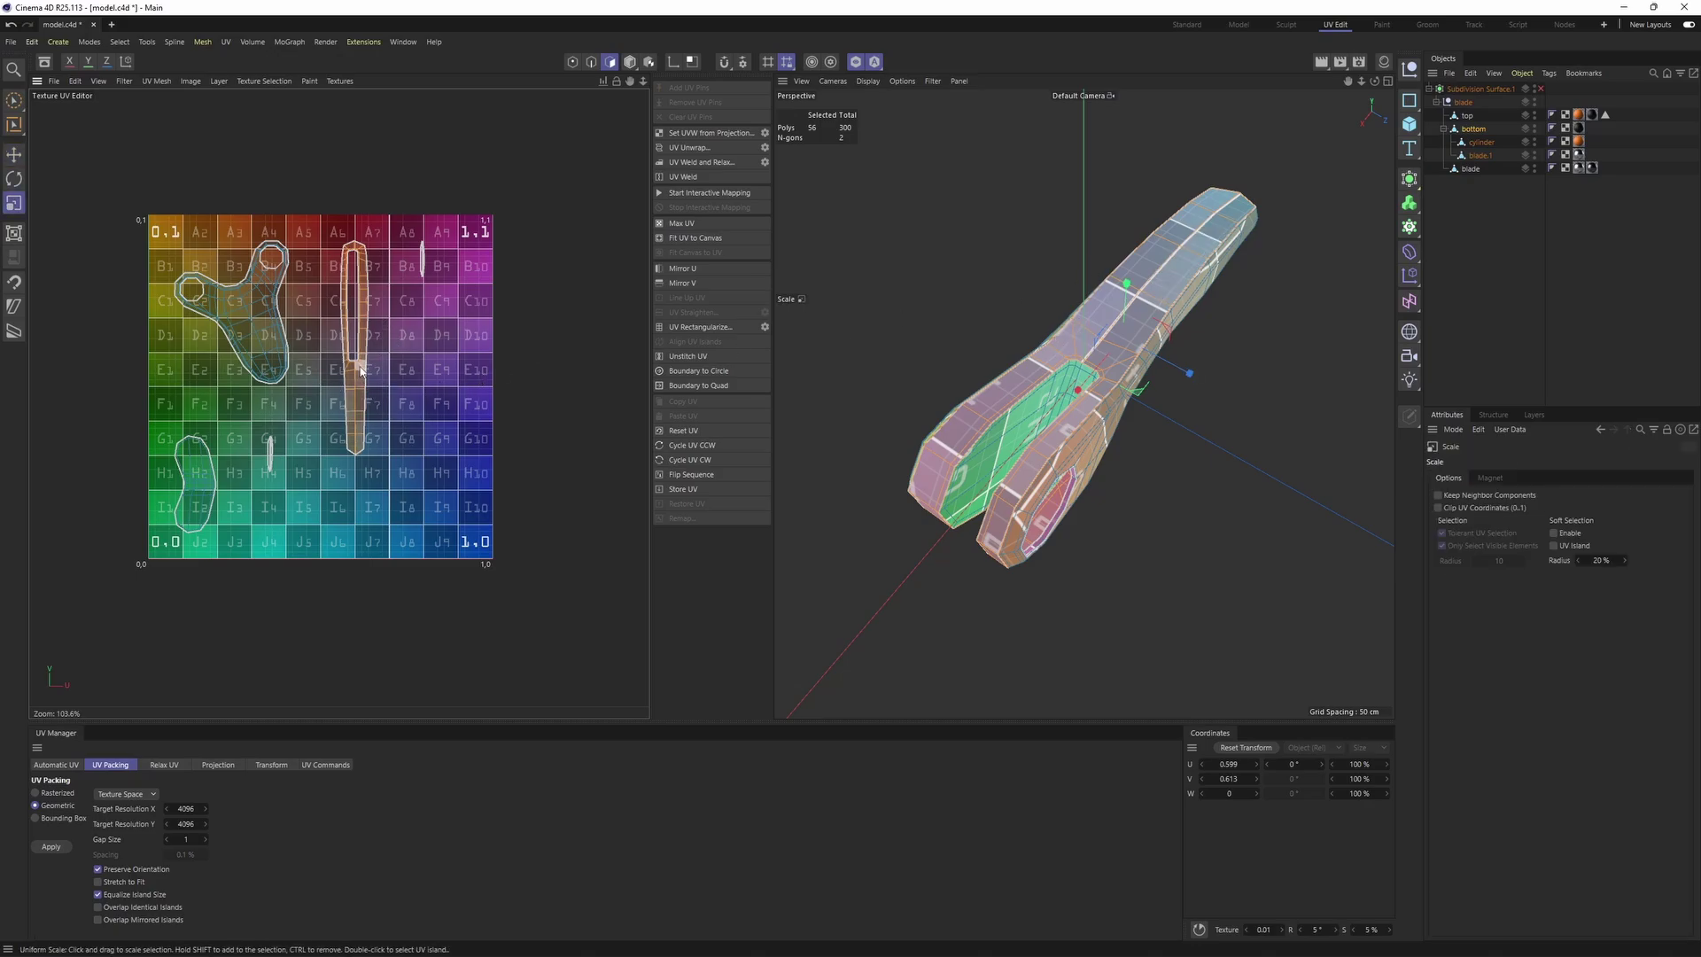
drag(359, 374, 1409, 218)
alt+drag(1248, 253, 1098, 472)
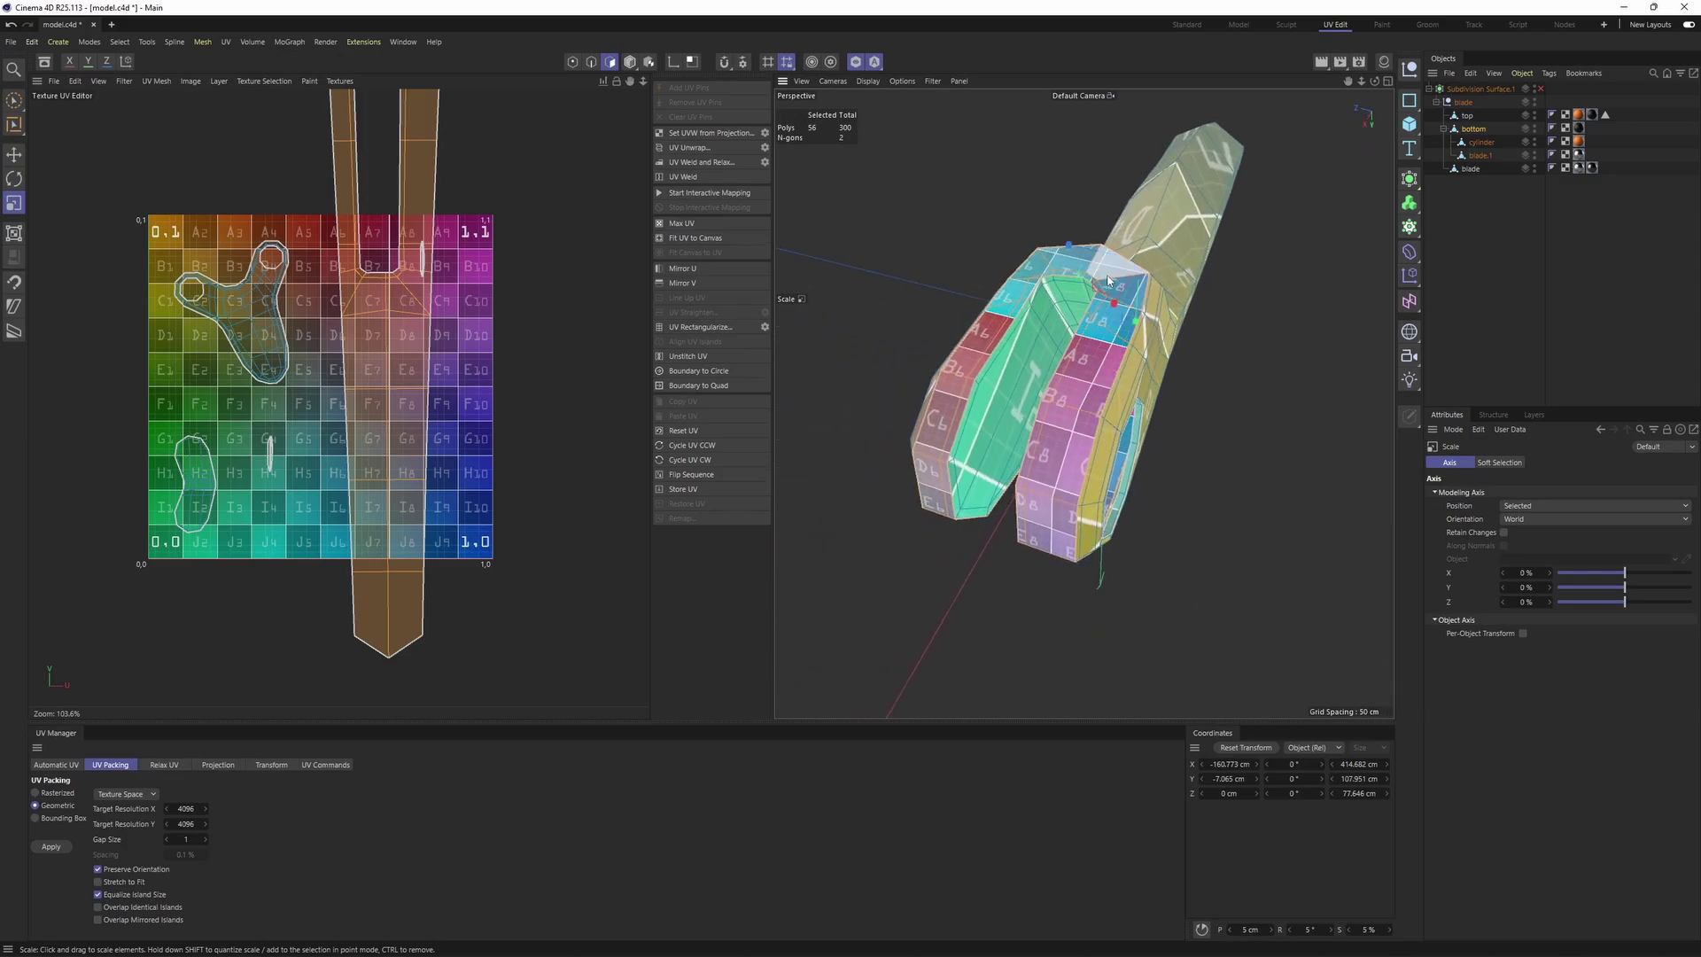
Move the enlarged slotted island out of the UV tile, to the tile's right side
click(1069, 415)
mouse_move(1036, 526)
alt+mouse_down()
mouse_move(1033, 467)
mouse_move(1054, 511)
mouse_move(1065, 386)
mouse_move(1063, 527)
alt+mouse_up()
key(e)
scroll(452, 381, down, 3)
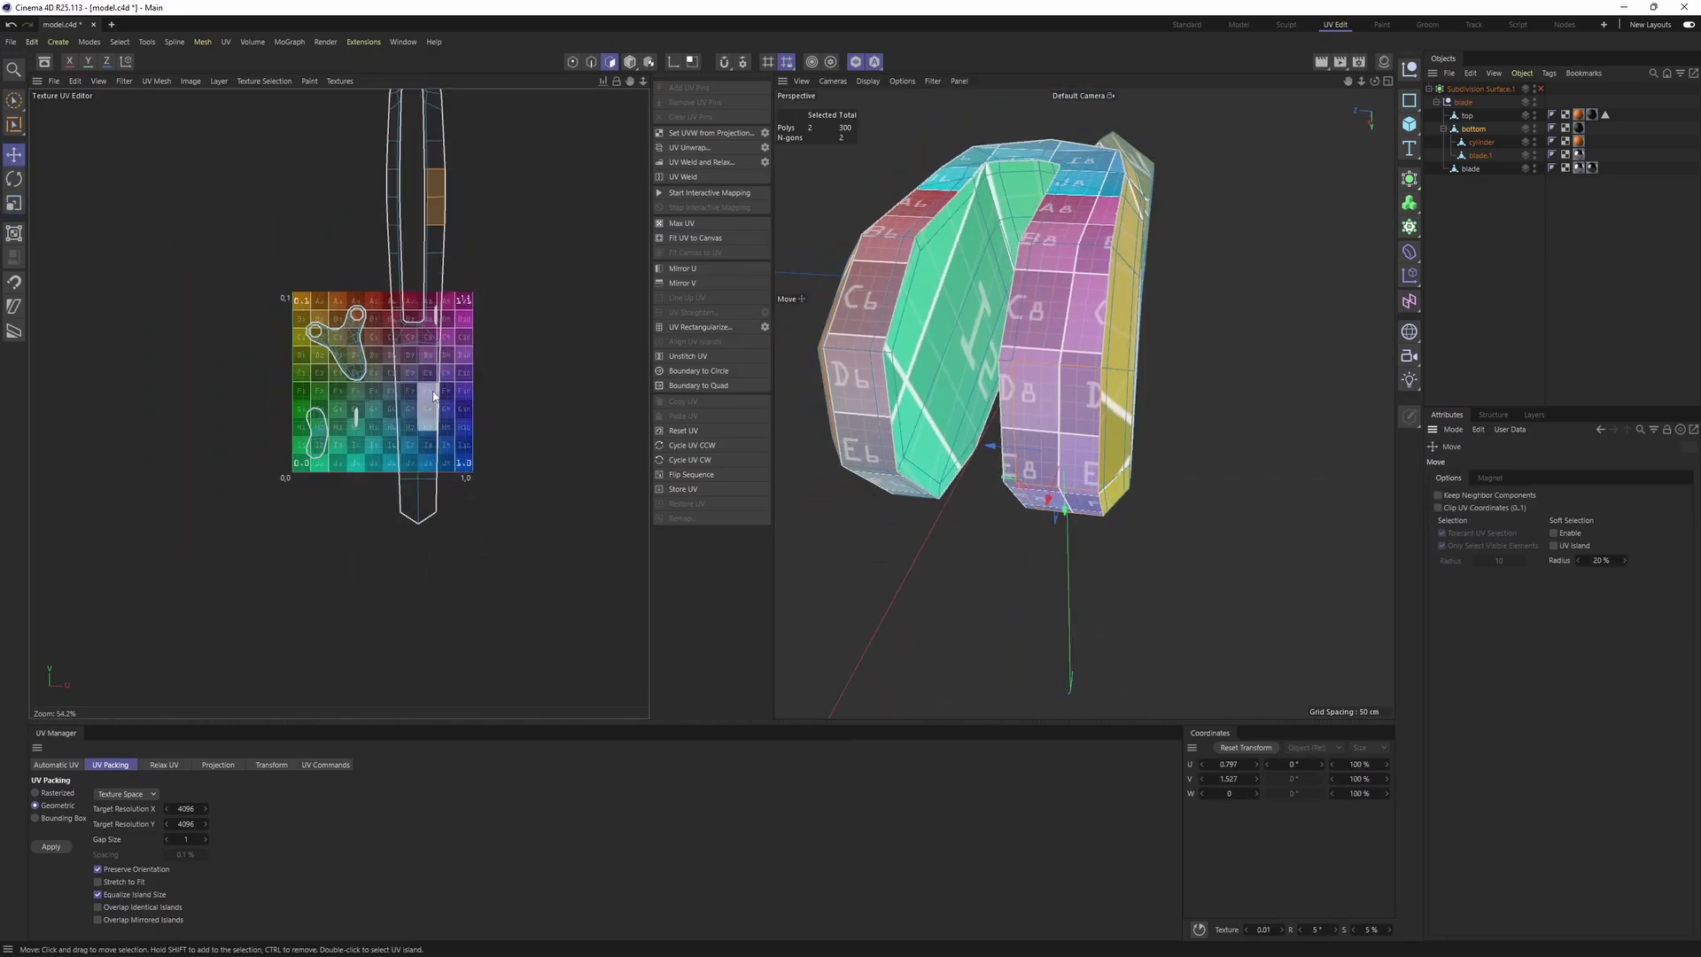
double_click(434, 396)
drag(434, 396, 579, 381)
scroll(355, 372, up, 5)
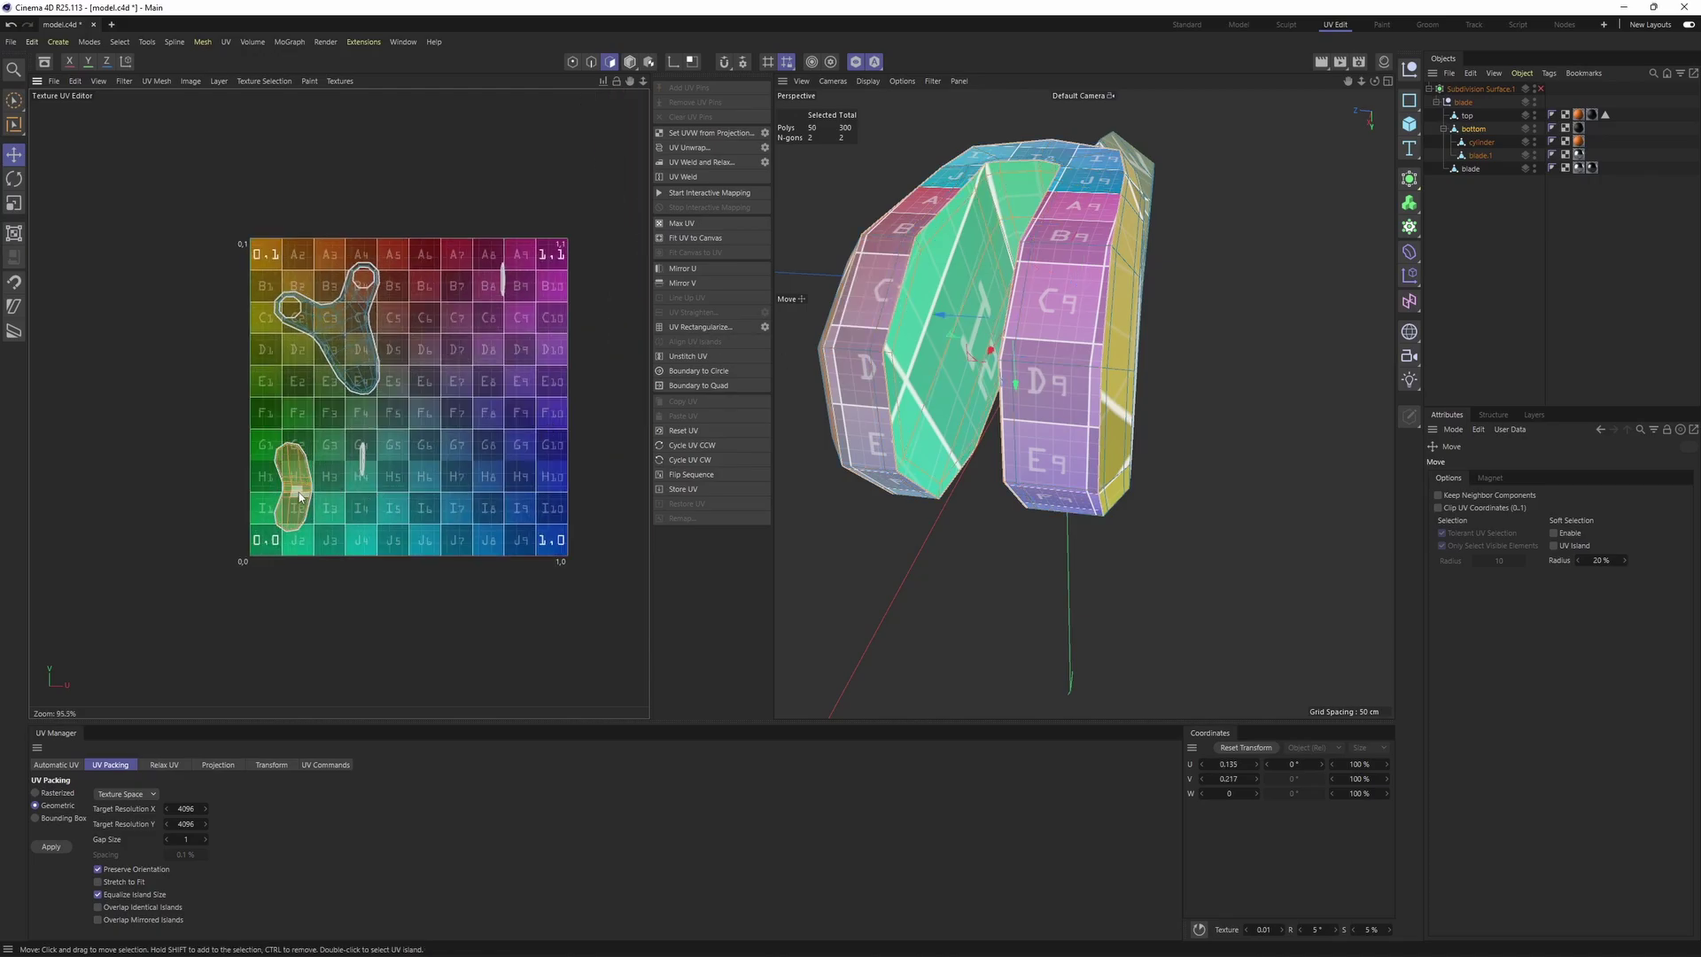
Move the curved island of the slot's inside to the tile's right part and scale it up to about the tile's height
drag(299, 494, 502, 376)
alt+drag(940, 328, 1002, 291)
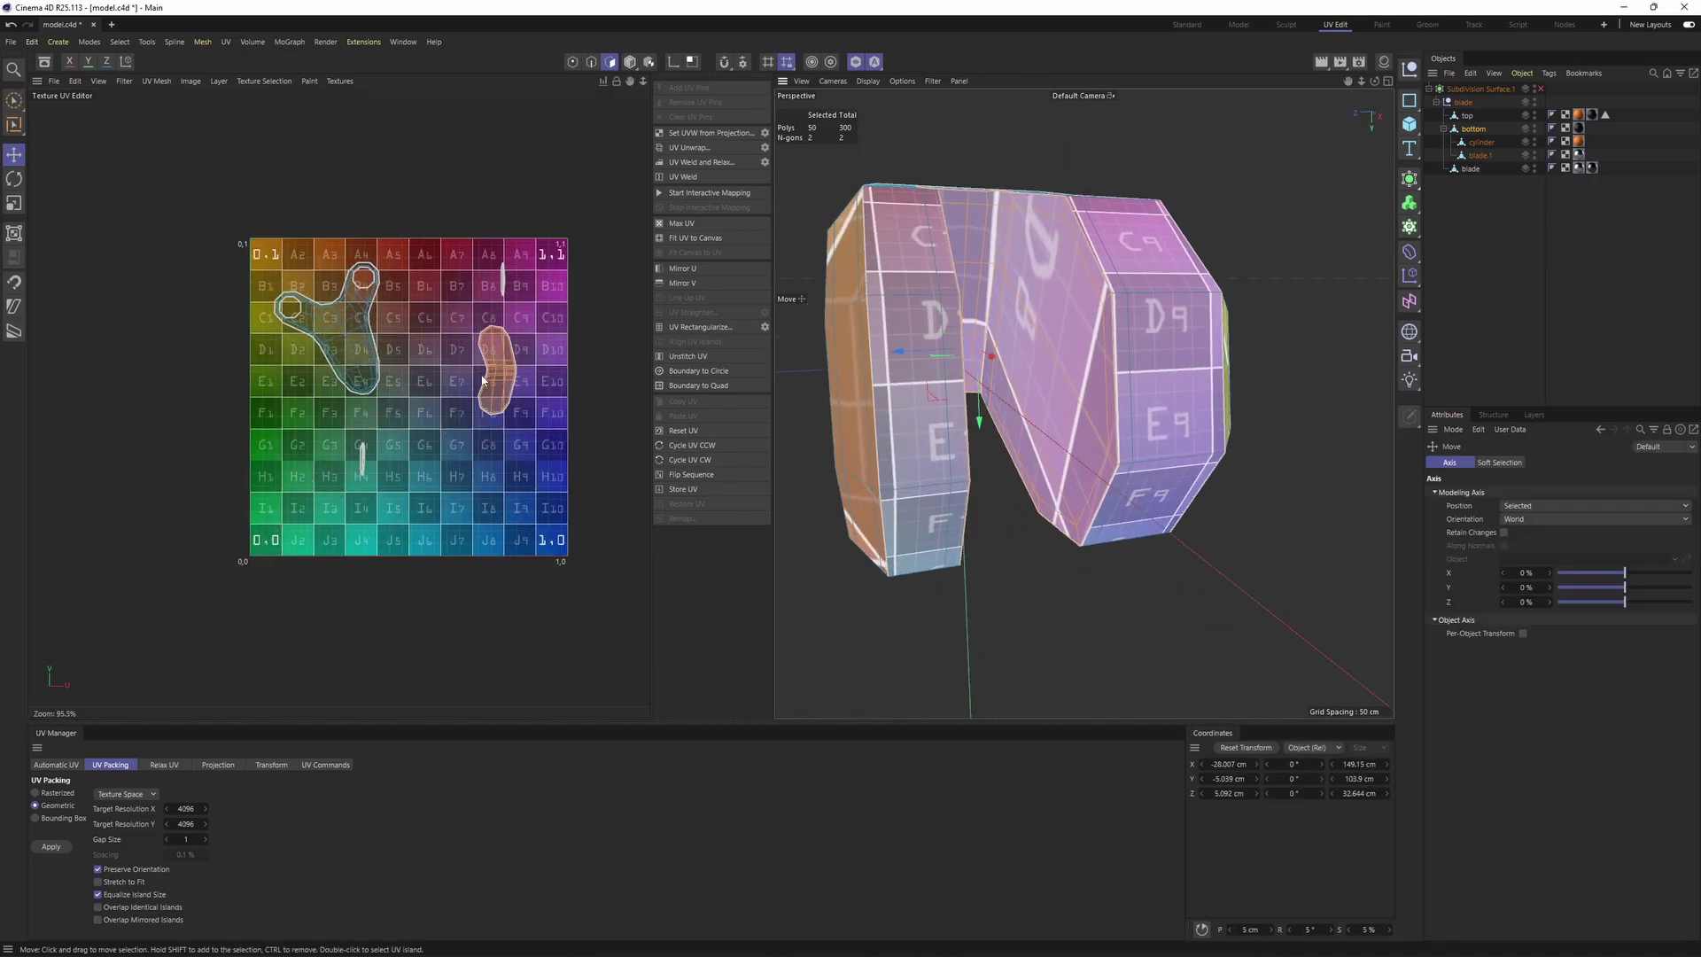
drag(483, 381, 996, 309)
key(t)
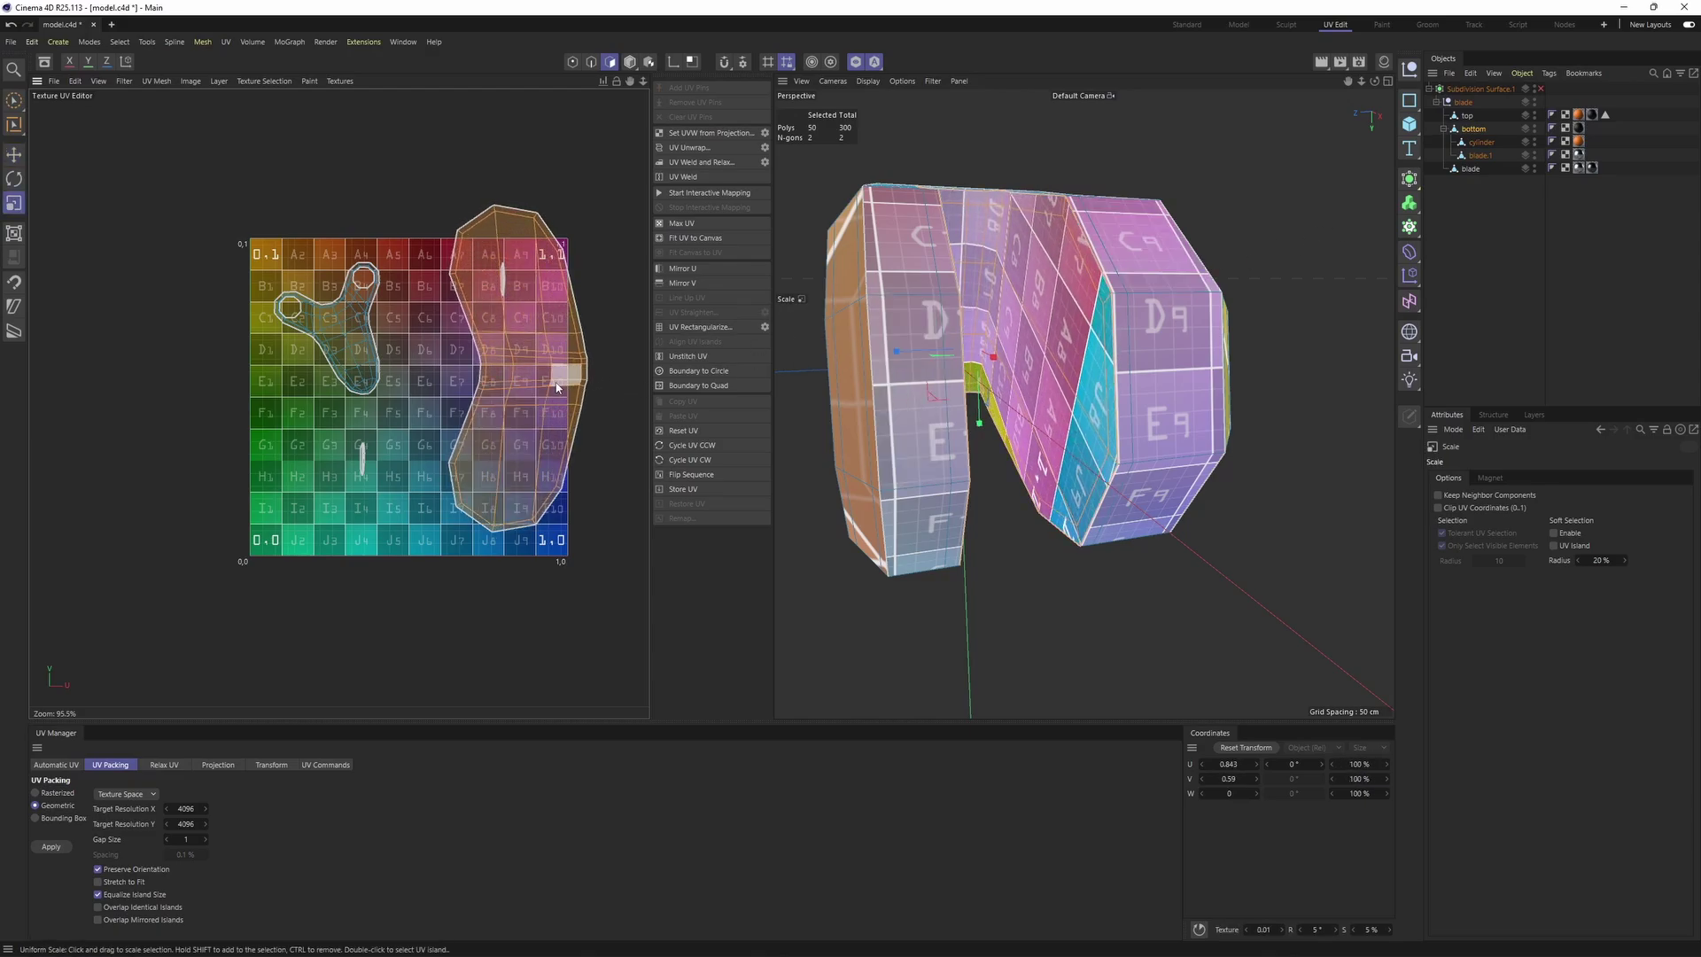
Rotate the enlarged curved island to lie horizontally and move it outside the tile, above its upper-left corner
key(r)
drag(557, 387, 44, 343)
key(e)
drag(399, 335, 144, 227)
alt+middle_drag(979, 317, 911, 287)
alt+drag(910, 286, 1187, 336)
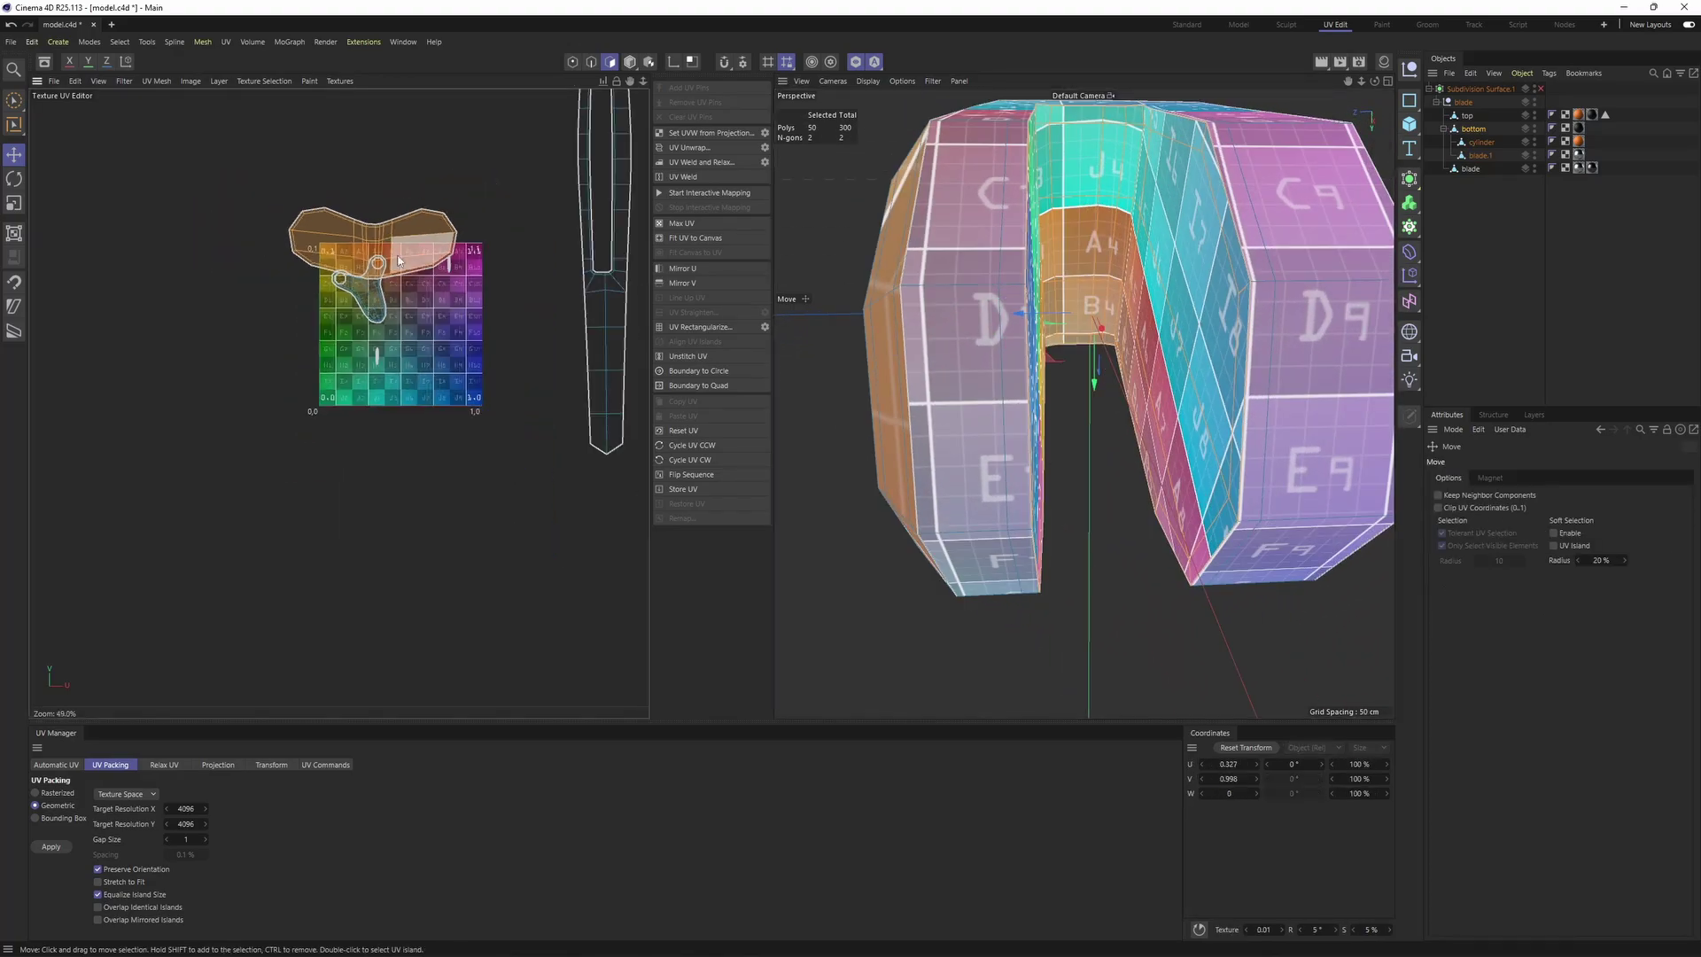
drag(372, 235, 220, 195)
Select the Y-shaped handle island and straighten it upright with Align UV Islands, based on one of its lengthwise edges
double_click(371, 301)
mouse_move(1084, 403)
alt+mouse_down()
mouse_move(1102, 424)
mouse_move(1125, 398)
mouse_move(1099, 375)
alt+mouse_up()
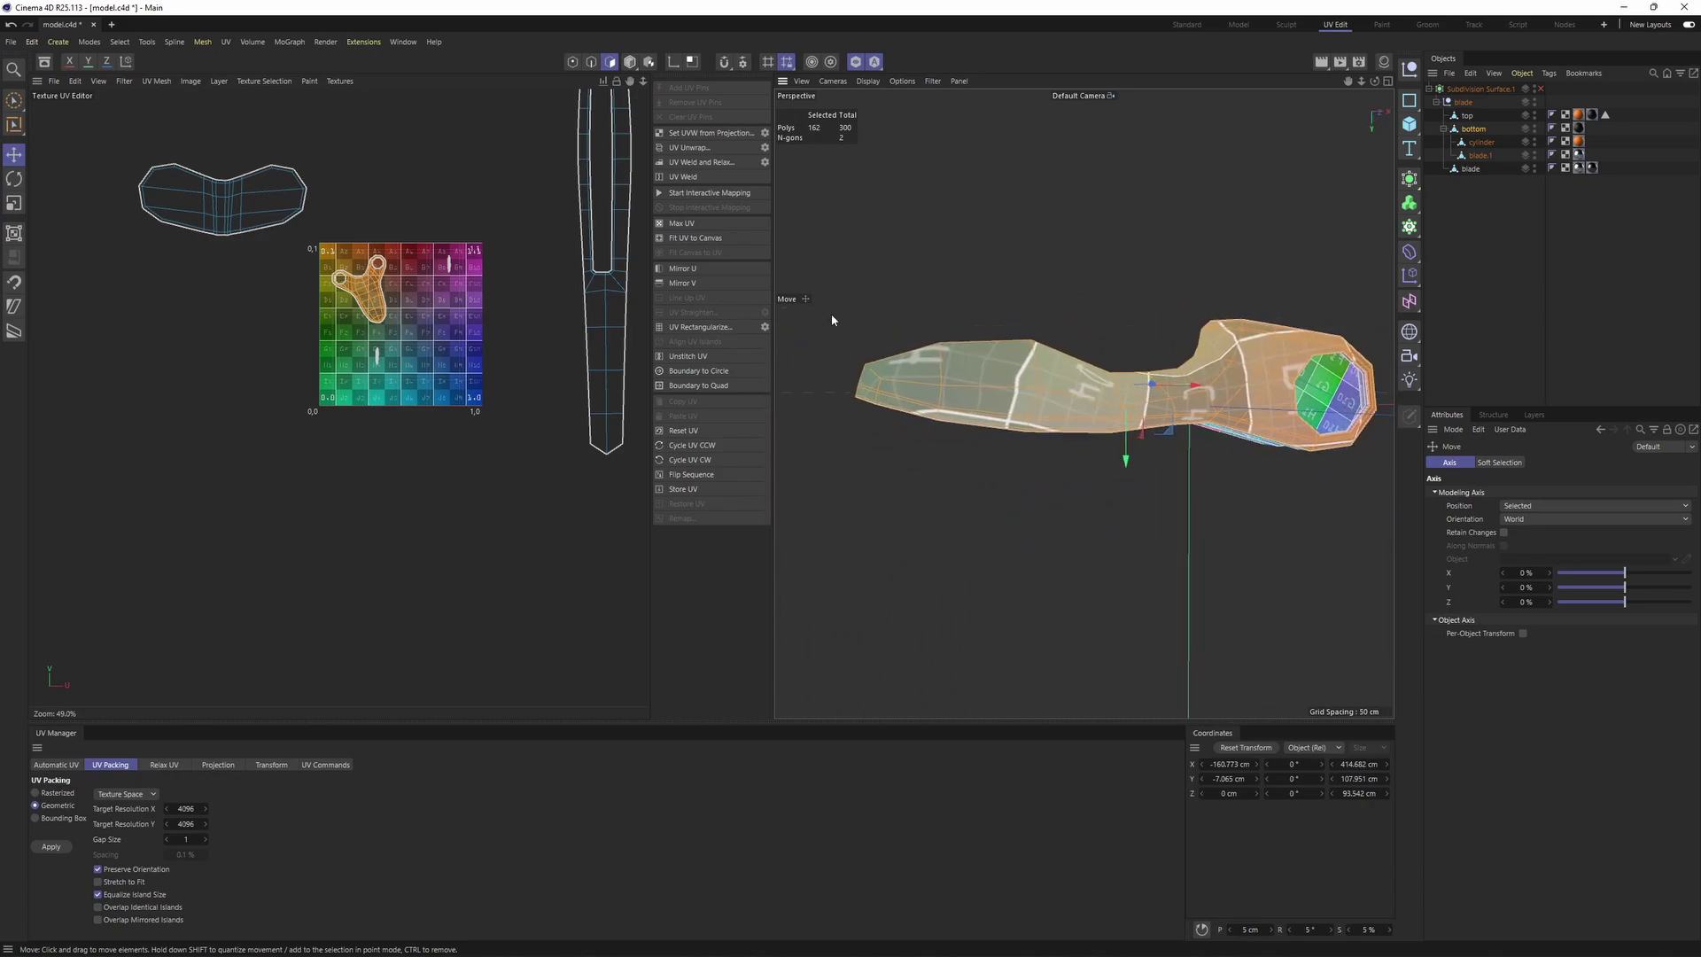
scroll(407, 316, up, 8)
alt+middle_drag(457, 235, 446, 290)
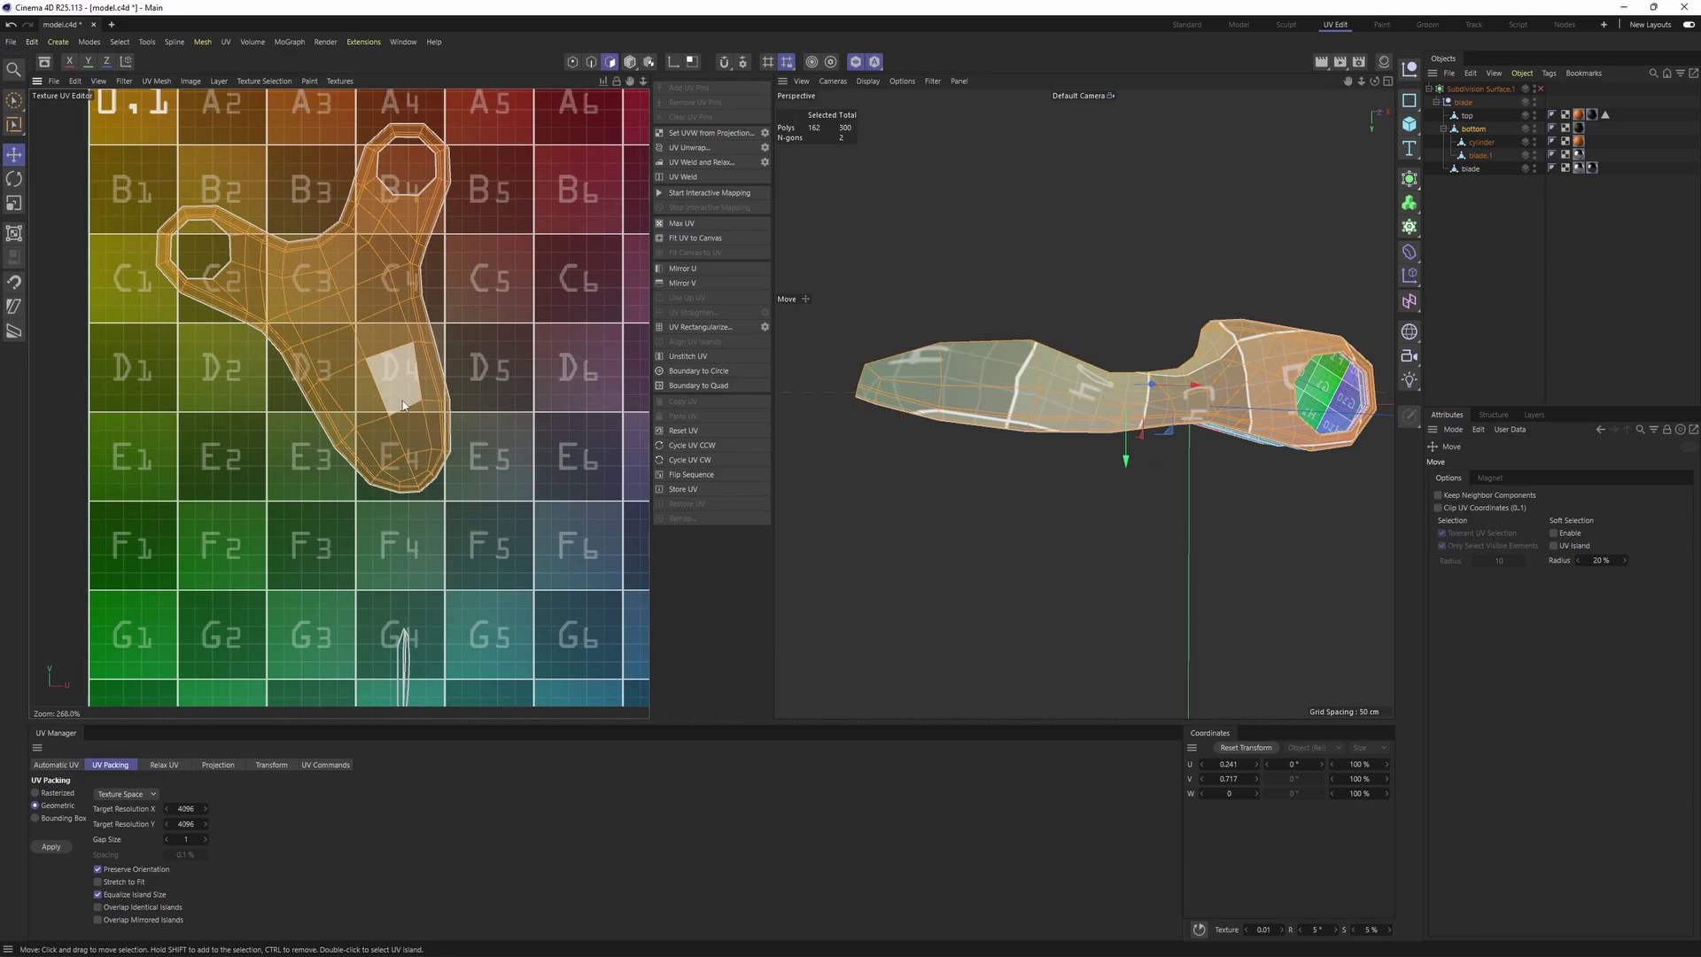
key(Return)
key(Return)
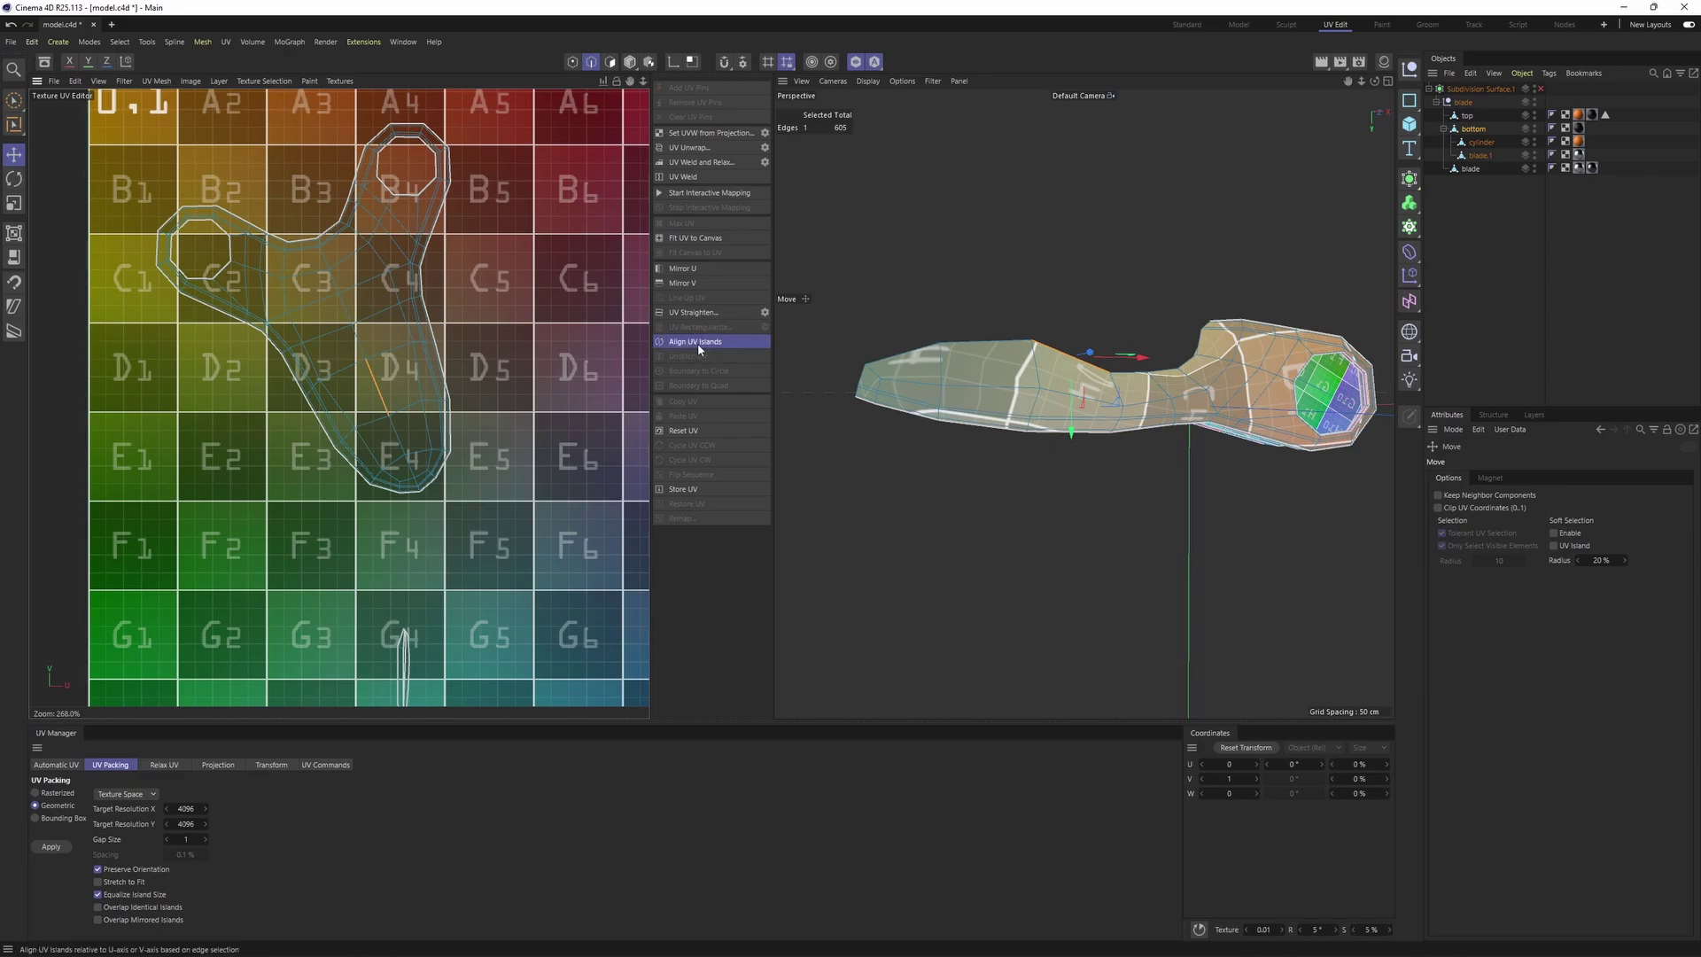
key(Return)
Scale the Y-shaped island up past the tile's height, place it over the tile's left edge, and check the texture on the model
scroll(380, 331, down, 3)
key(t)
drag(380, 327, 437, 412)
key(e)
key(t)
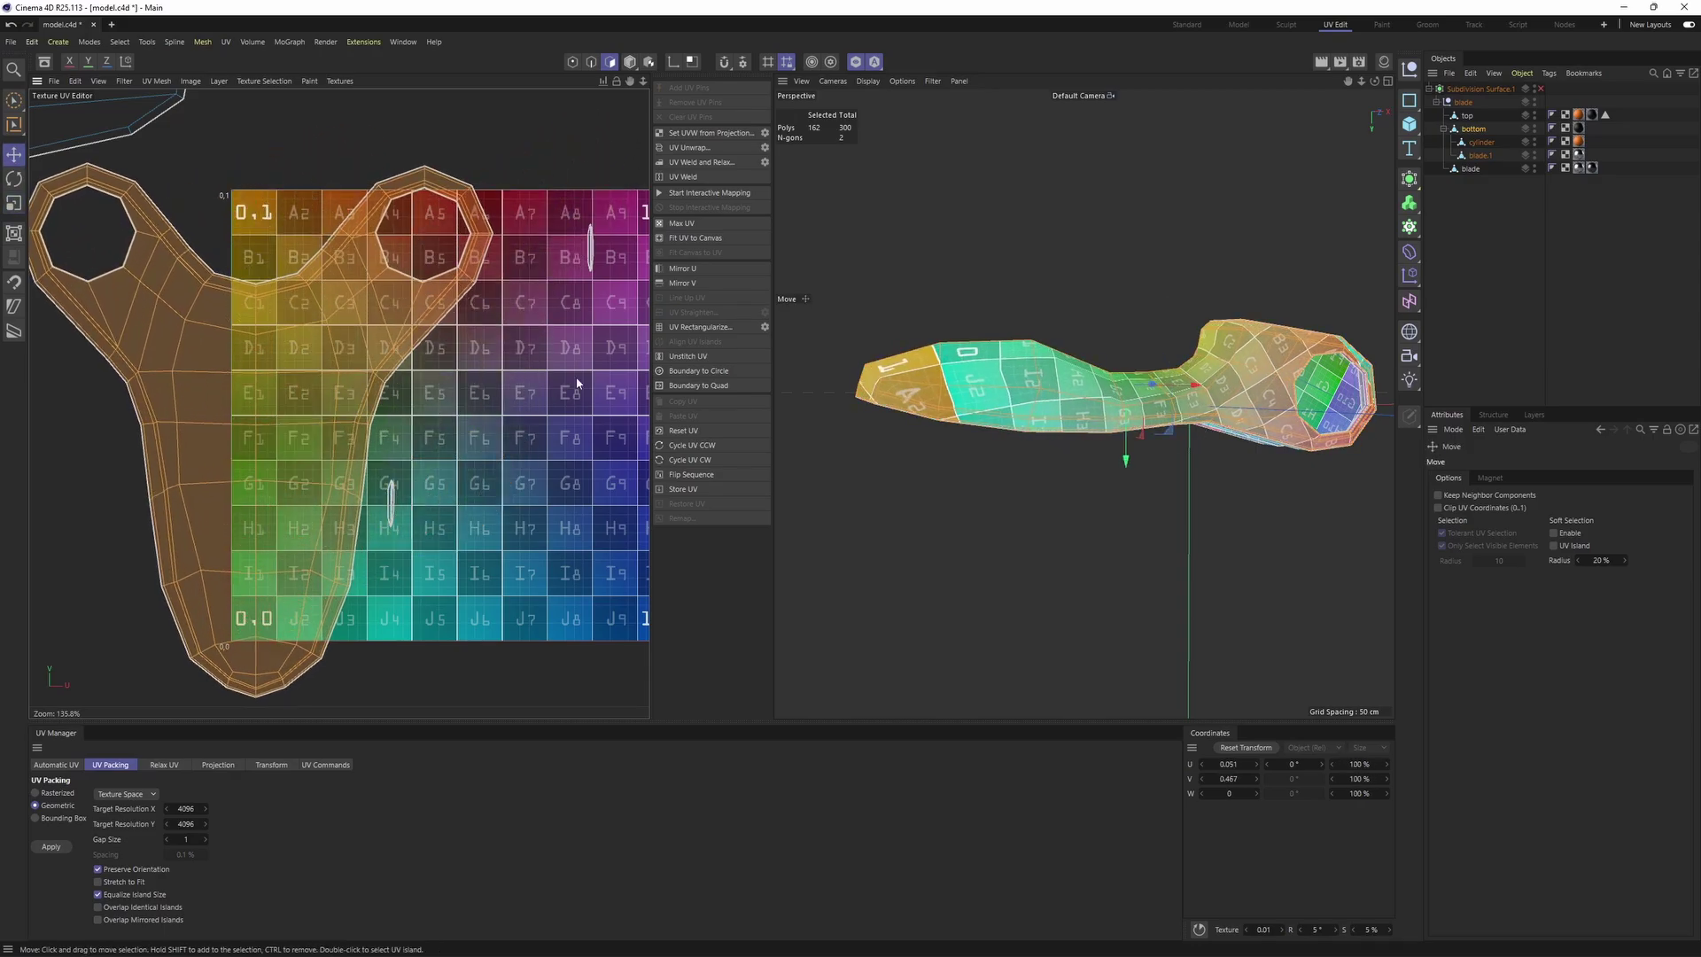
alt+drag(1091, 312, 975, 450)
scroll(1168, 542, up, 3)
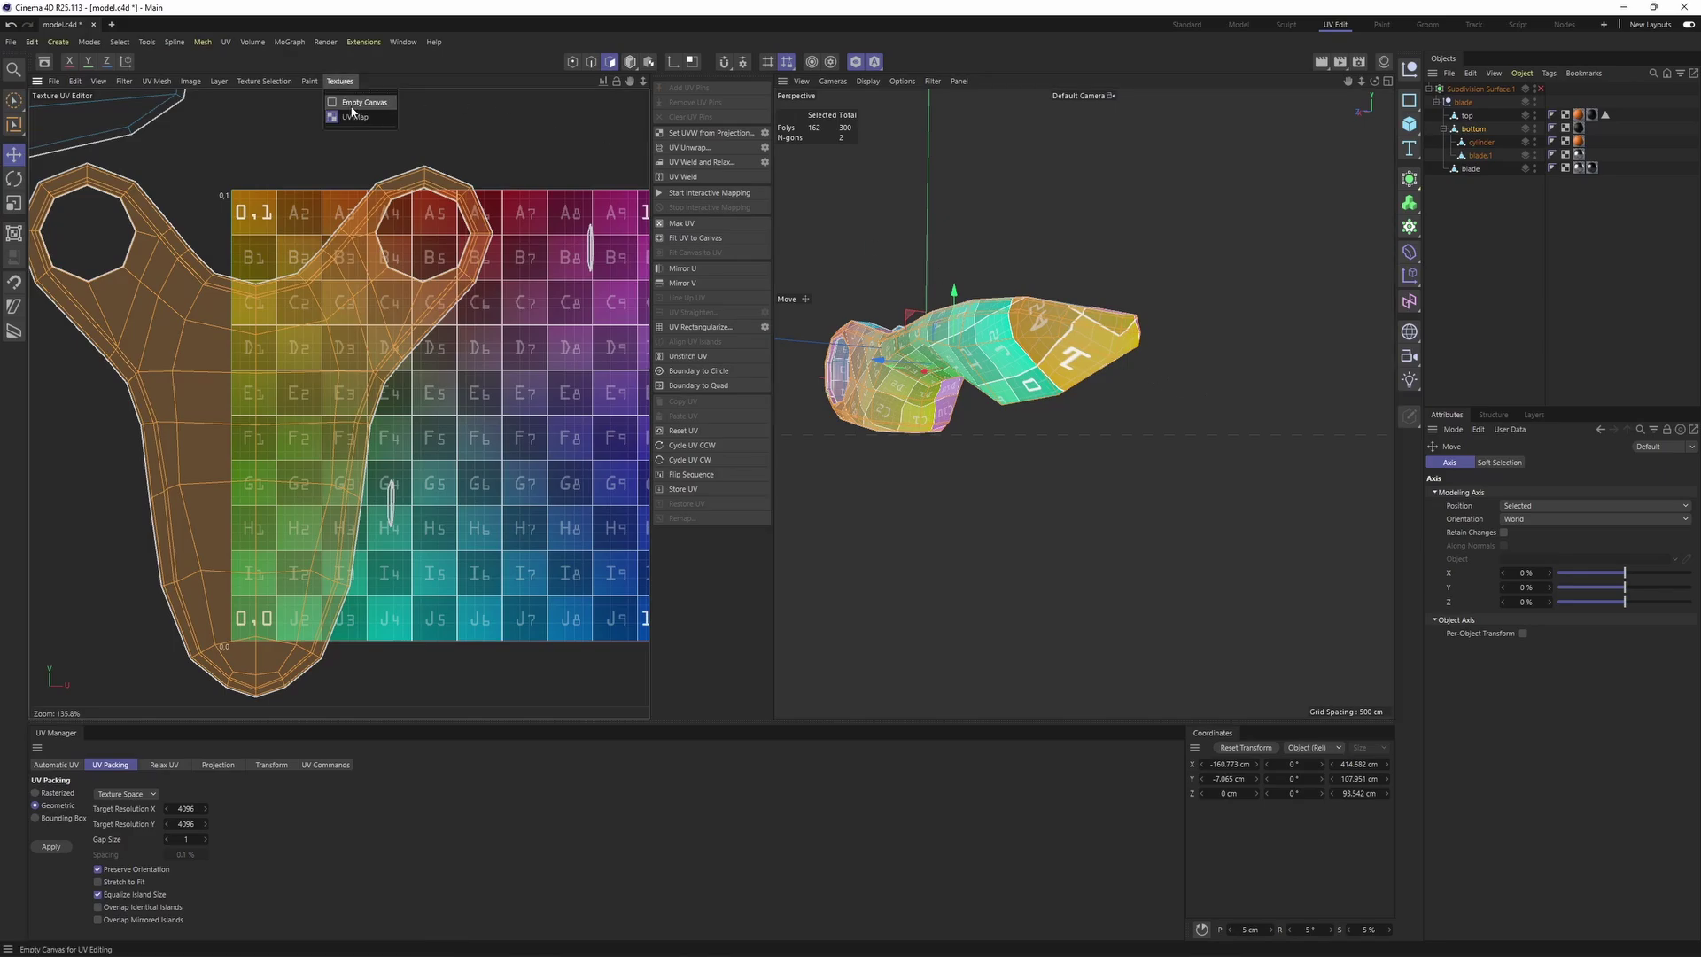
Switch the UV background to an empty canvas and set the overlay shading to Distortion with 100 % opacity
click(365, 106)
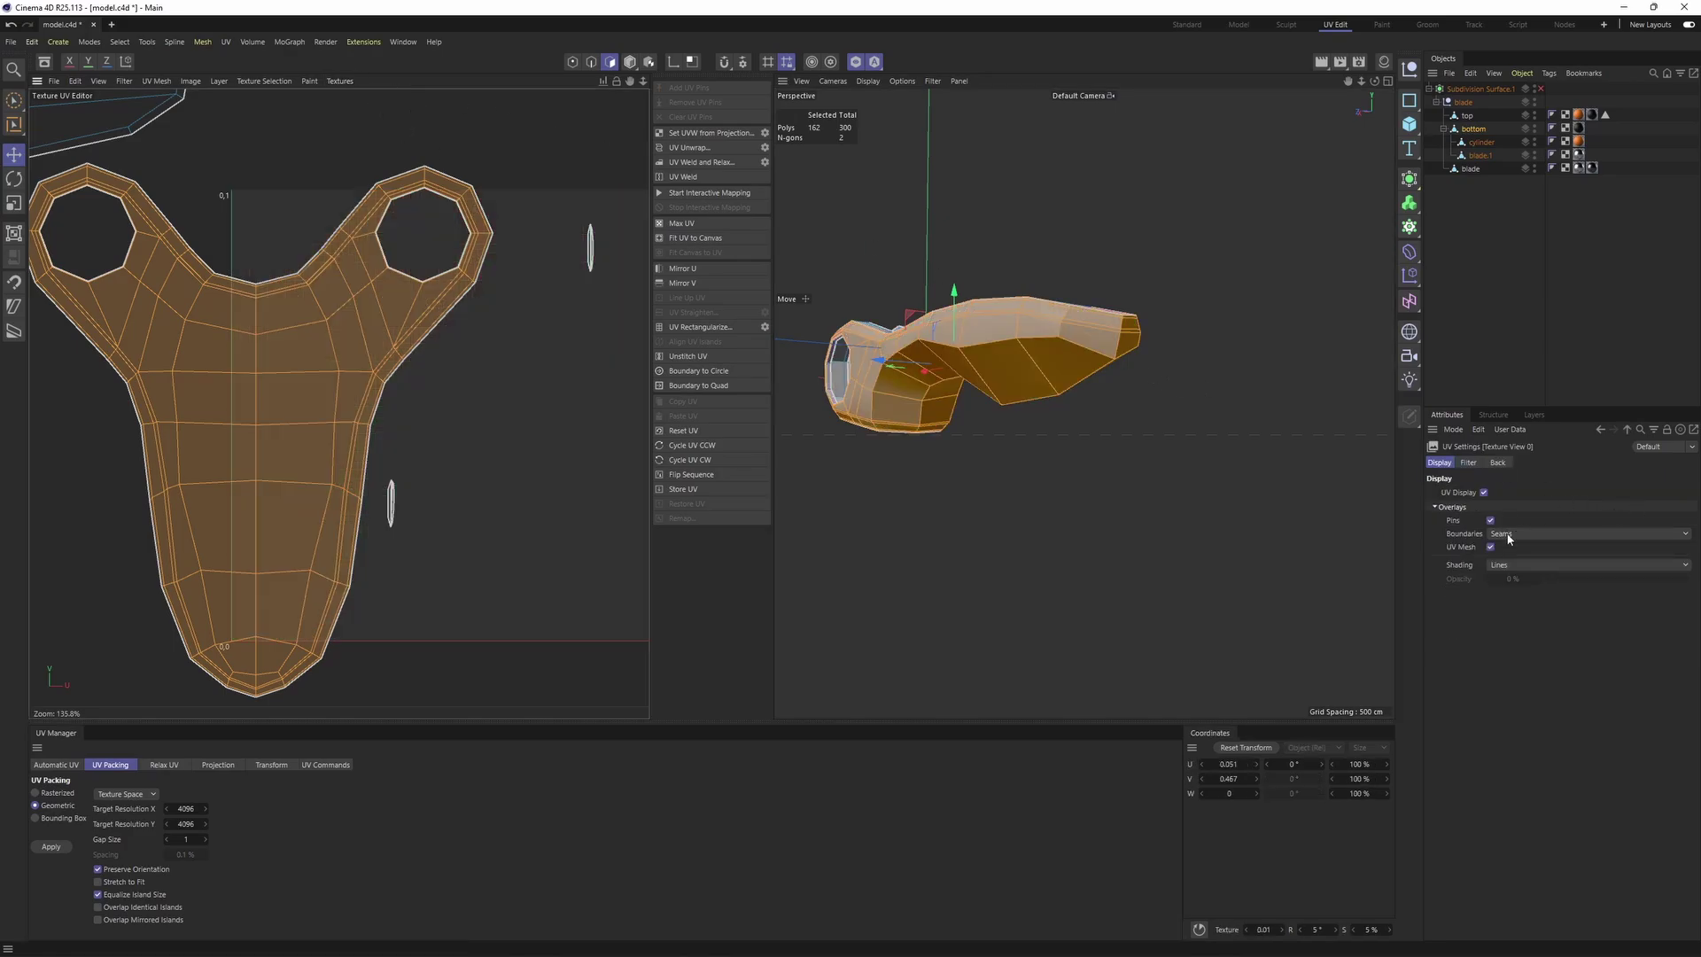
click(1547, 638)
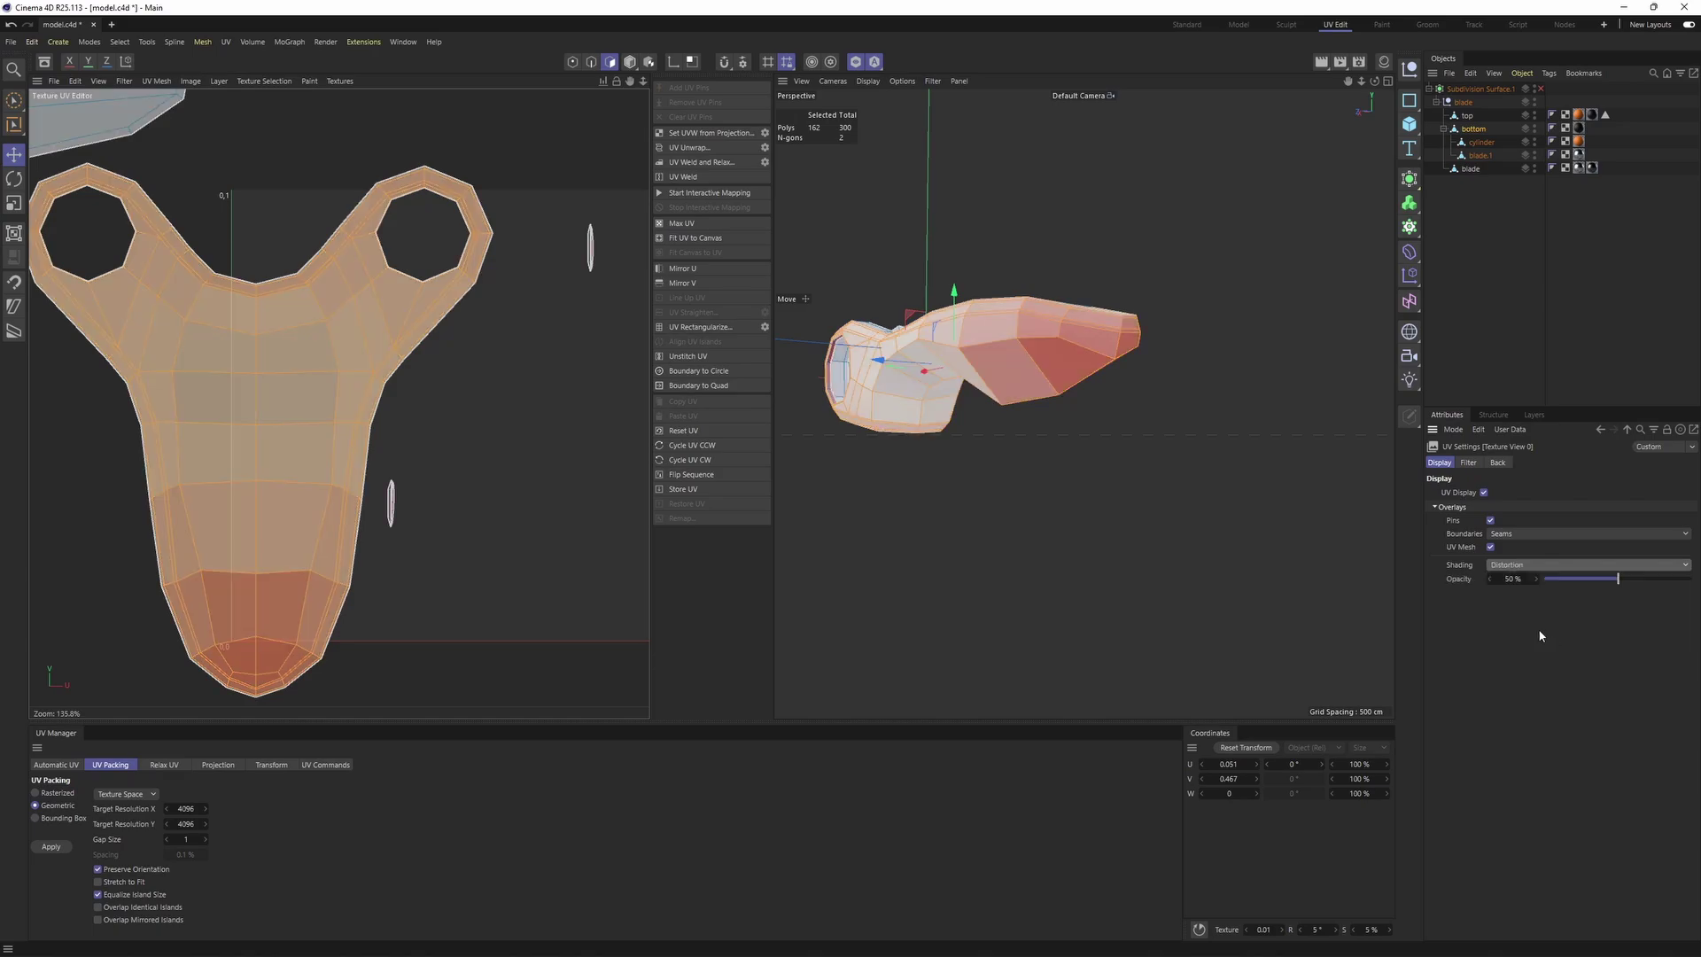
alt+middle_drag(559, 627, 627, 648)
scroll(627, 634, down, 2)
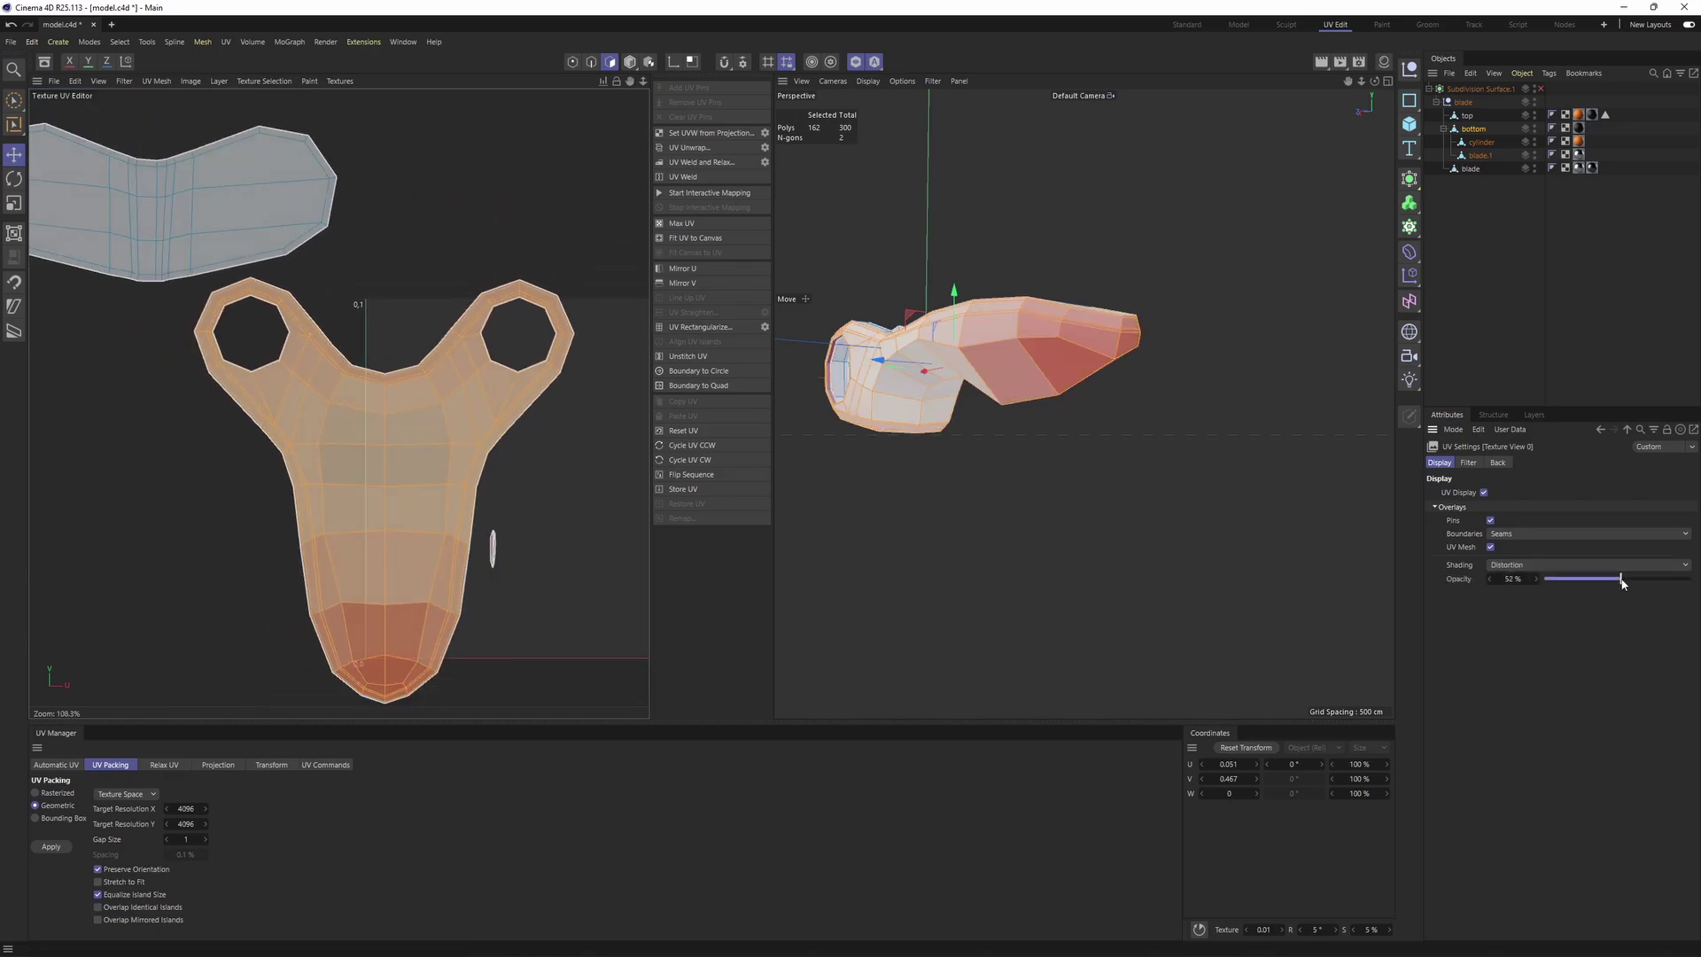
drag(1622, 582, 1691, 583)
Examine the distortion shading across all islands, selecting the tip polygons to compare them with the handle end on the model
scroll(386, 511, down, 4)
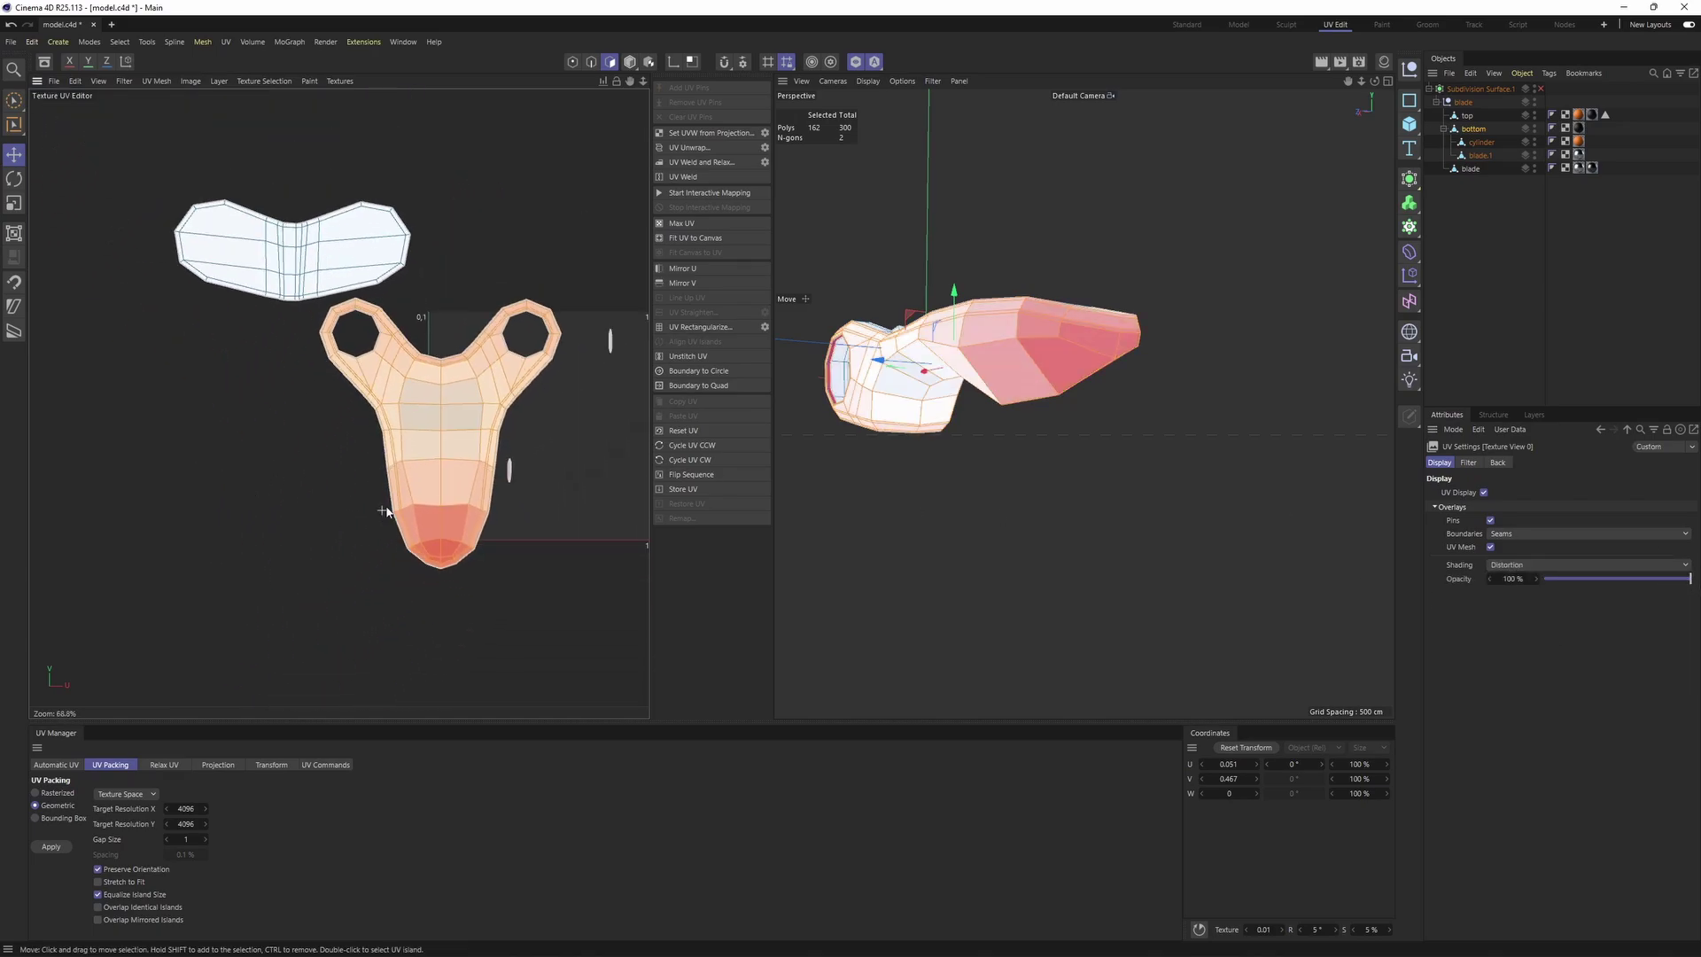
scroll(386, 511, down, 5)
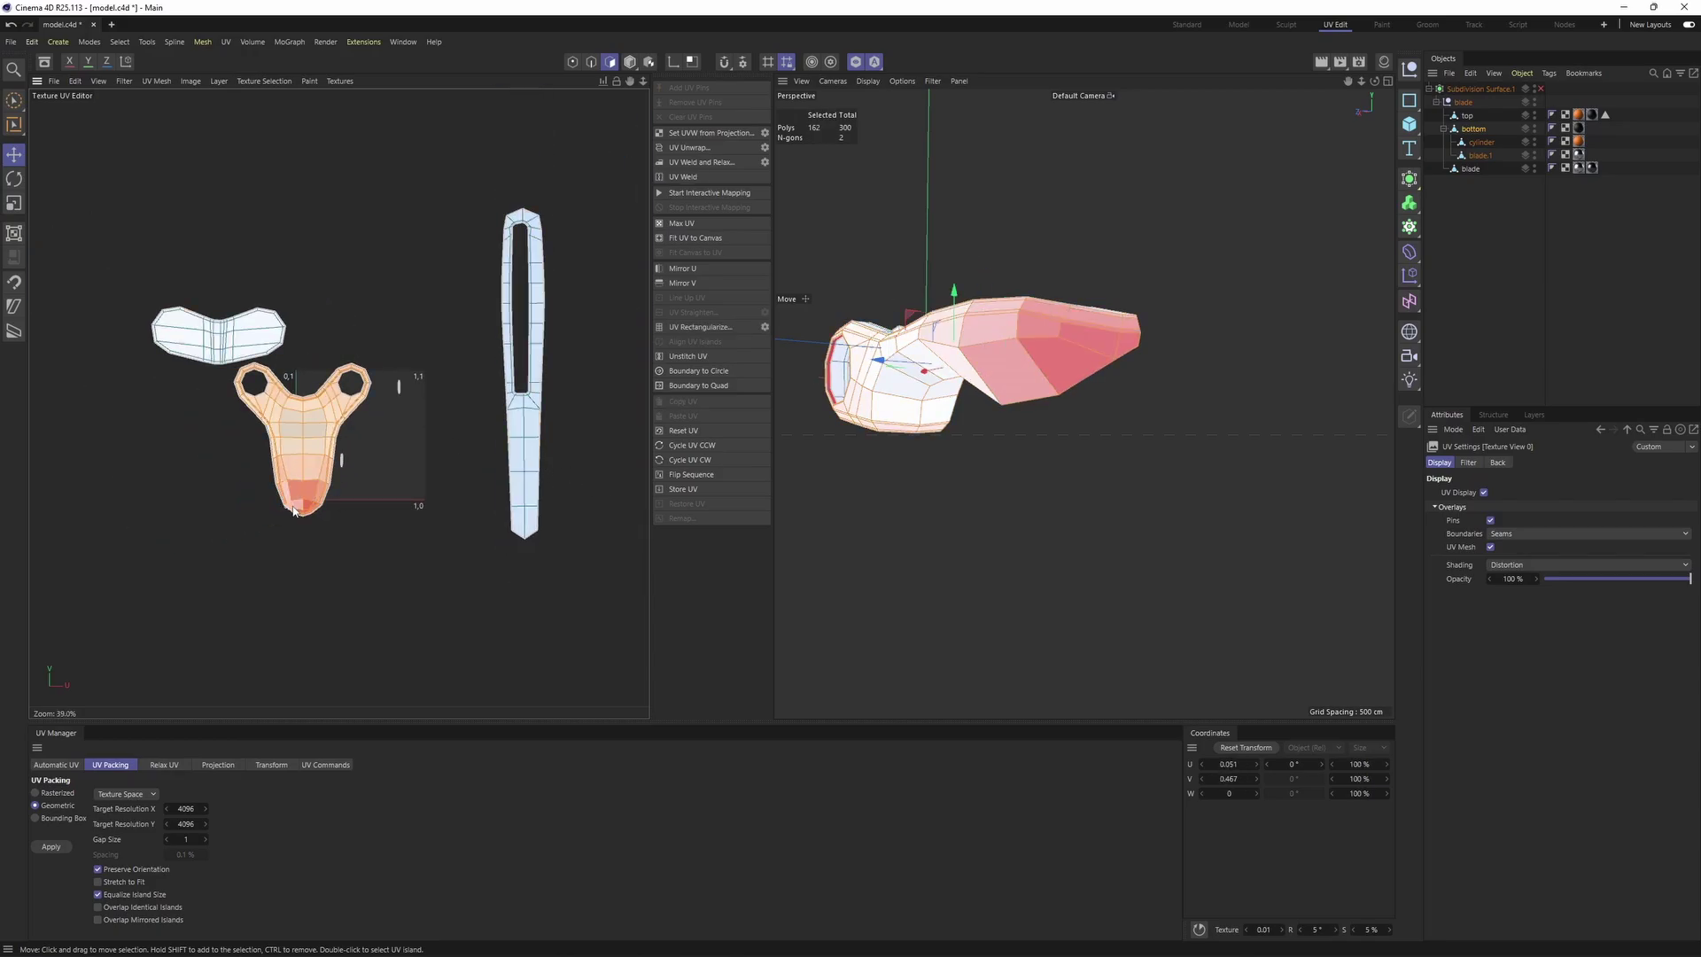
scroll(294, 511, up, 10)
click(303, 468)
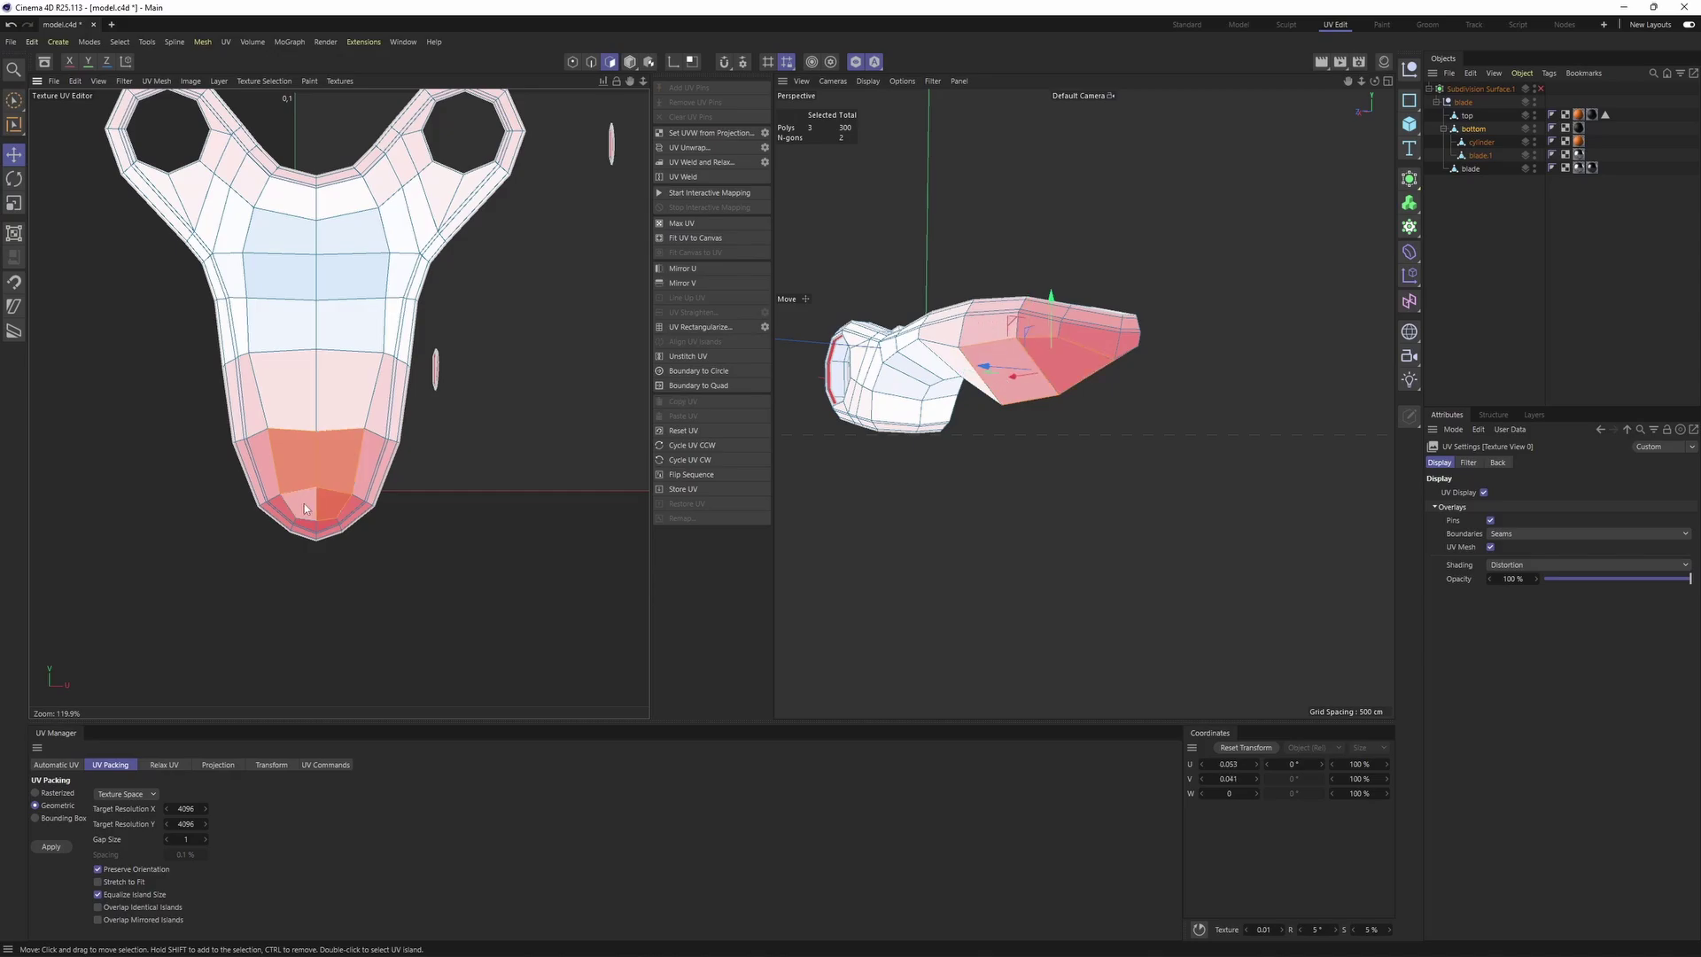
alt+drag(1001, 472, 1157, 499)
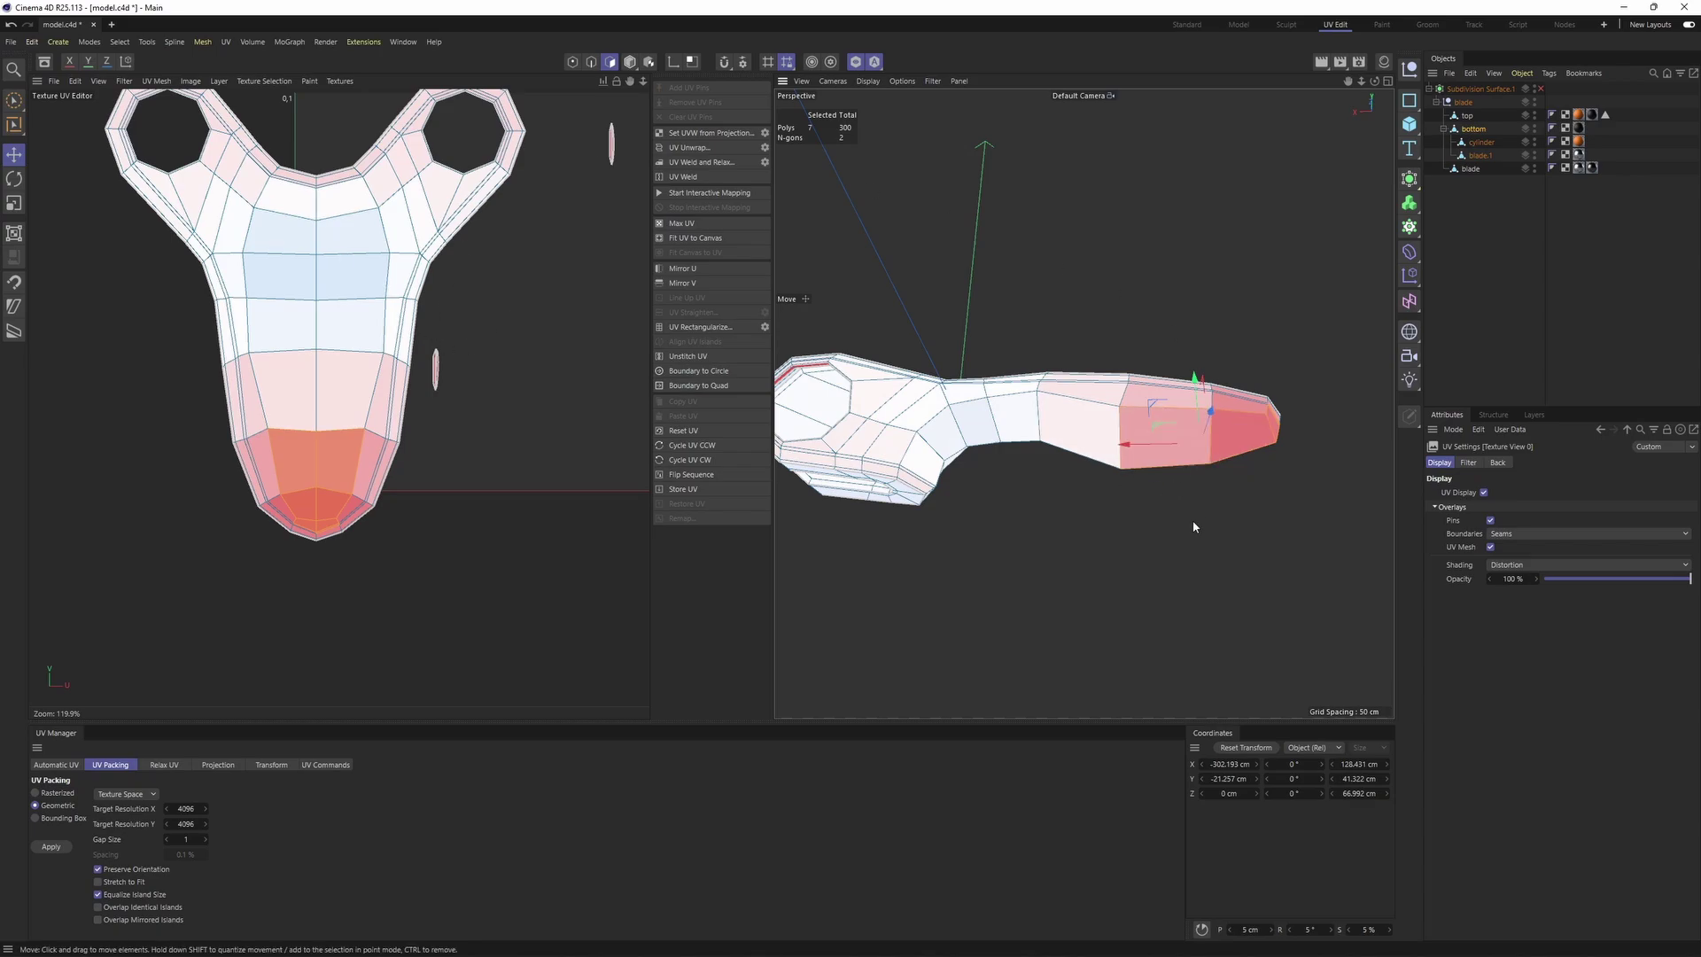
key(ctrl+a)
scroll(411, 264, down, 2)
key(ctrl+a)
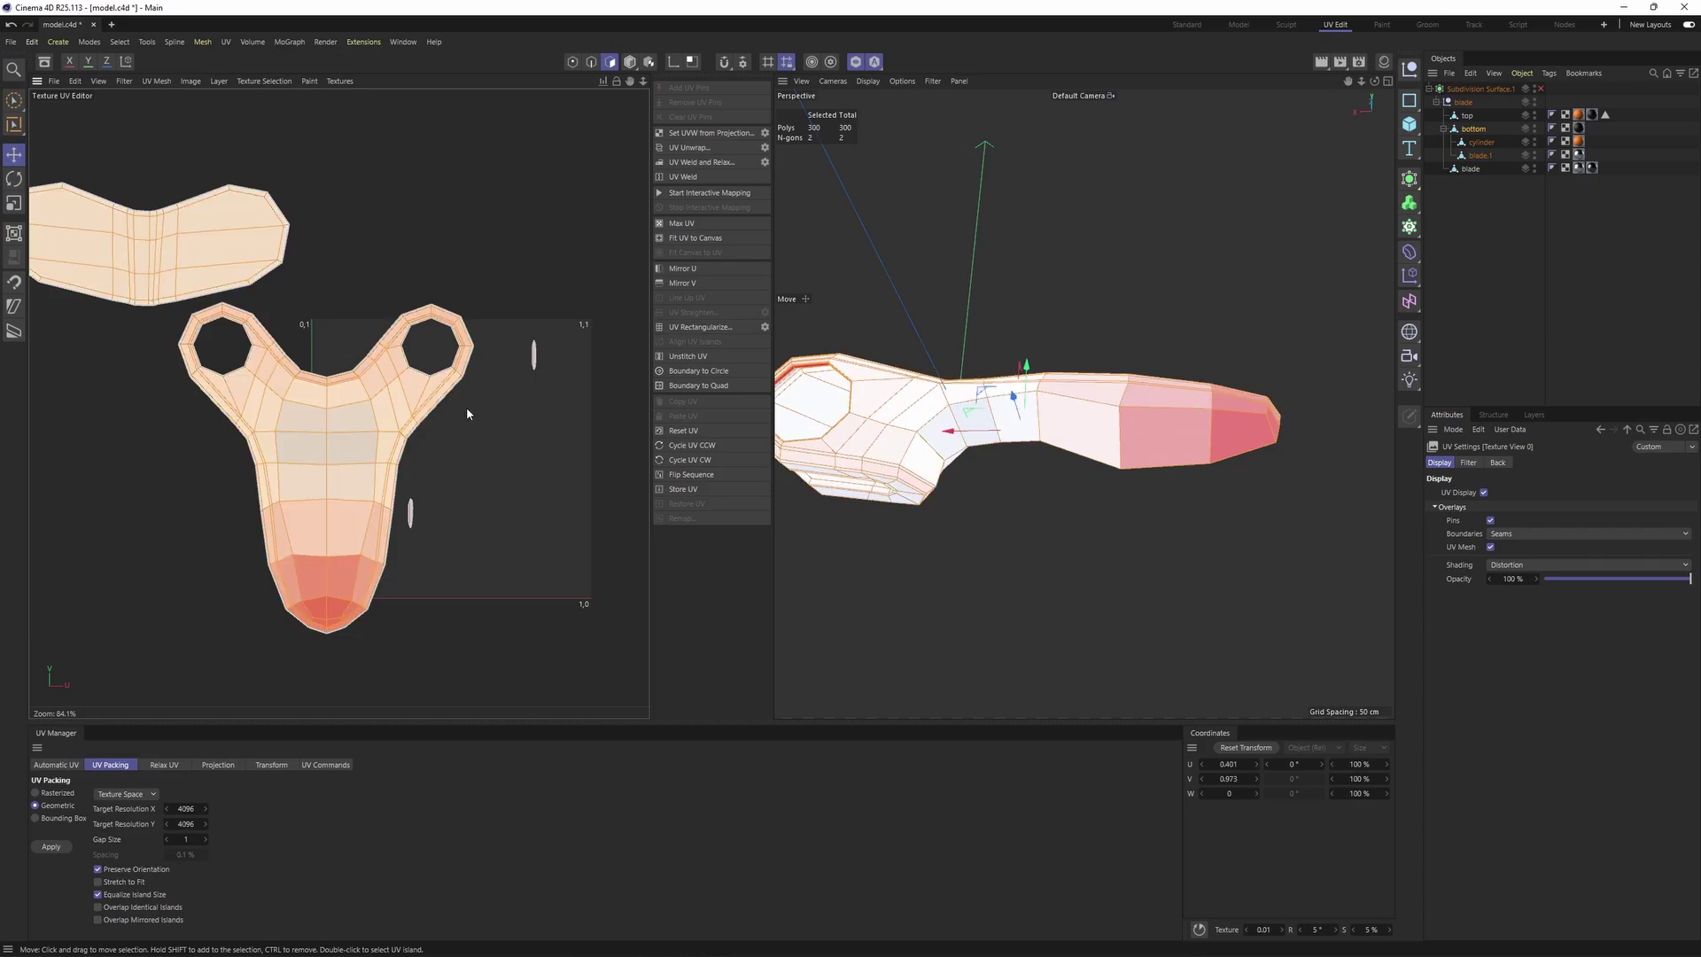
Select the thin pointed island beside the Y-shaped one and locate its ring of faces in the octagonal recess
scroll(422, 513, up, 8)
double_click(344, 495)
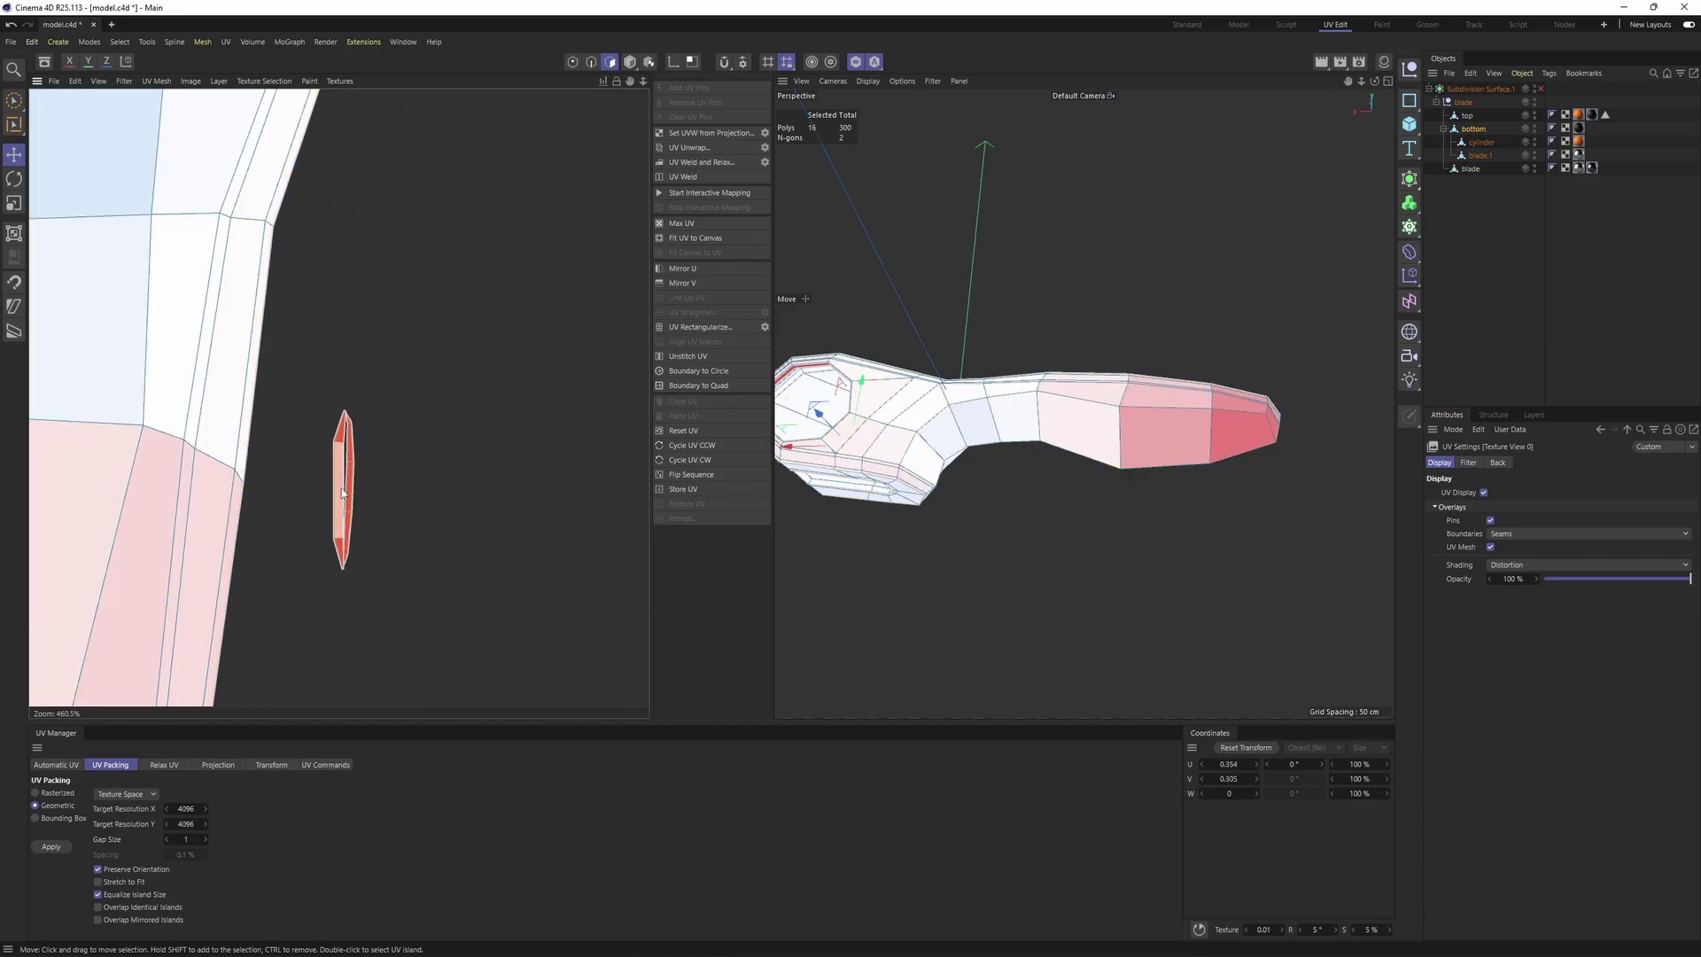
key(s)
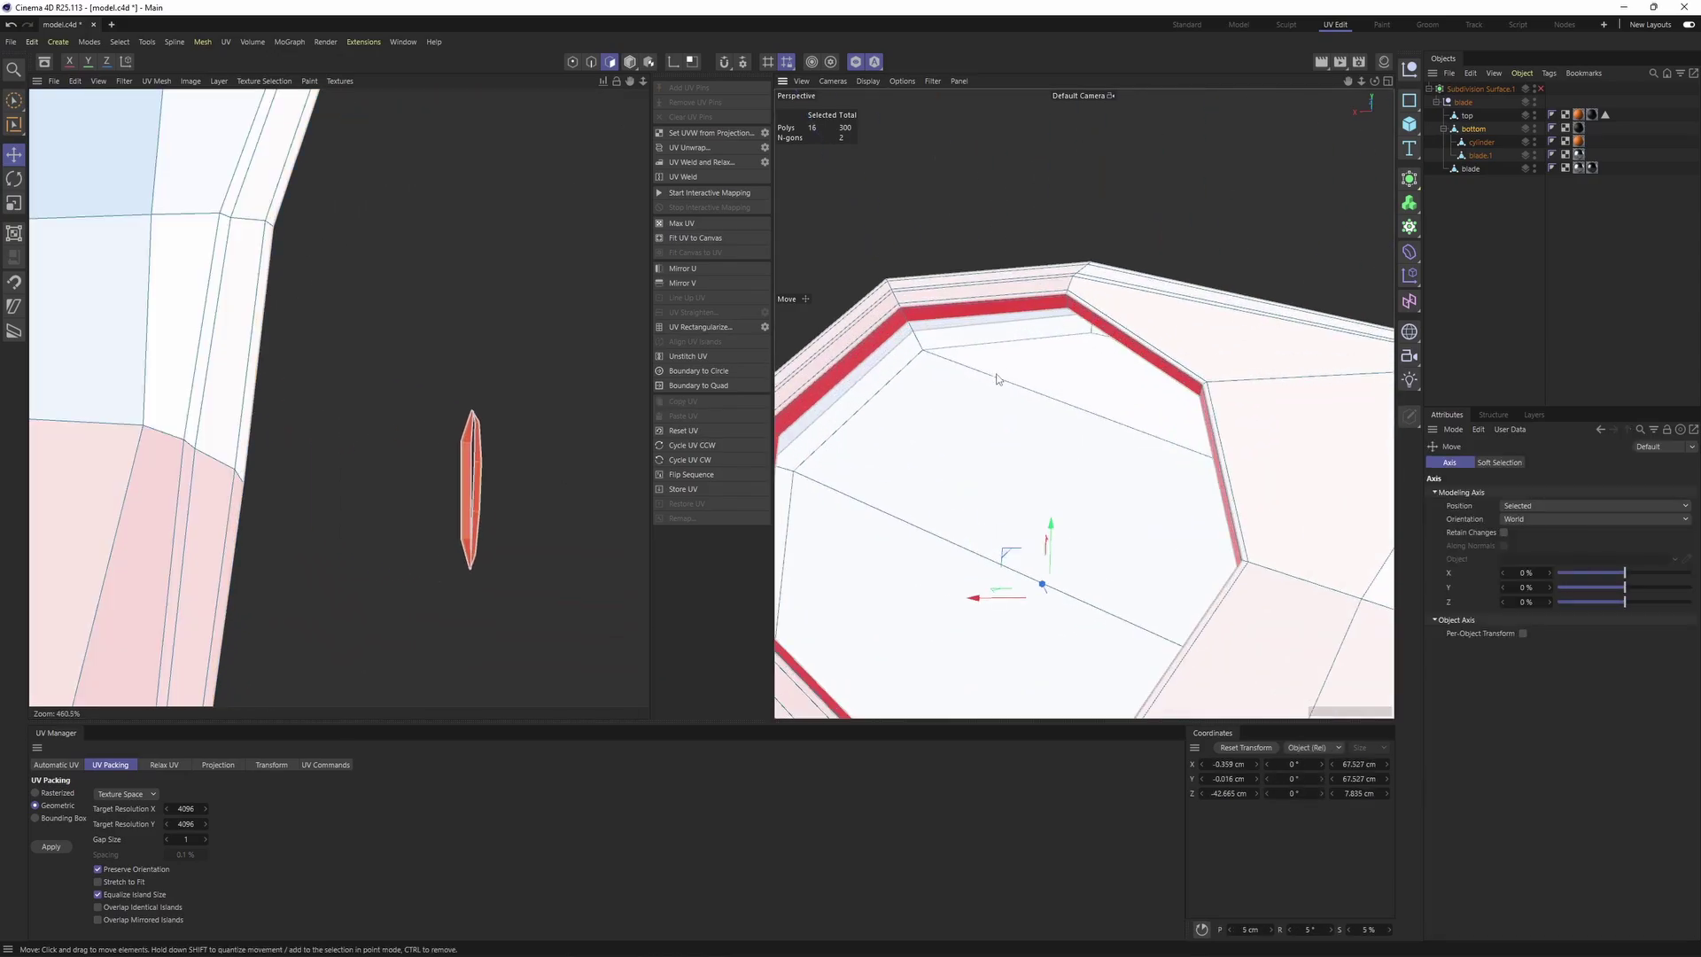
alt+drag(1129, 311, 1417, 354)
scroll(1069, 373, down, 5)
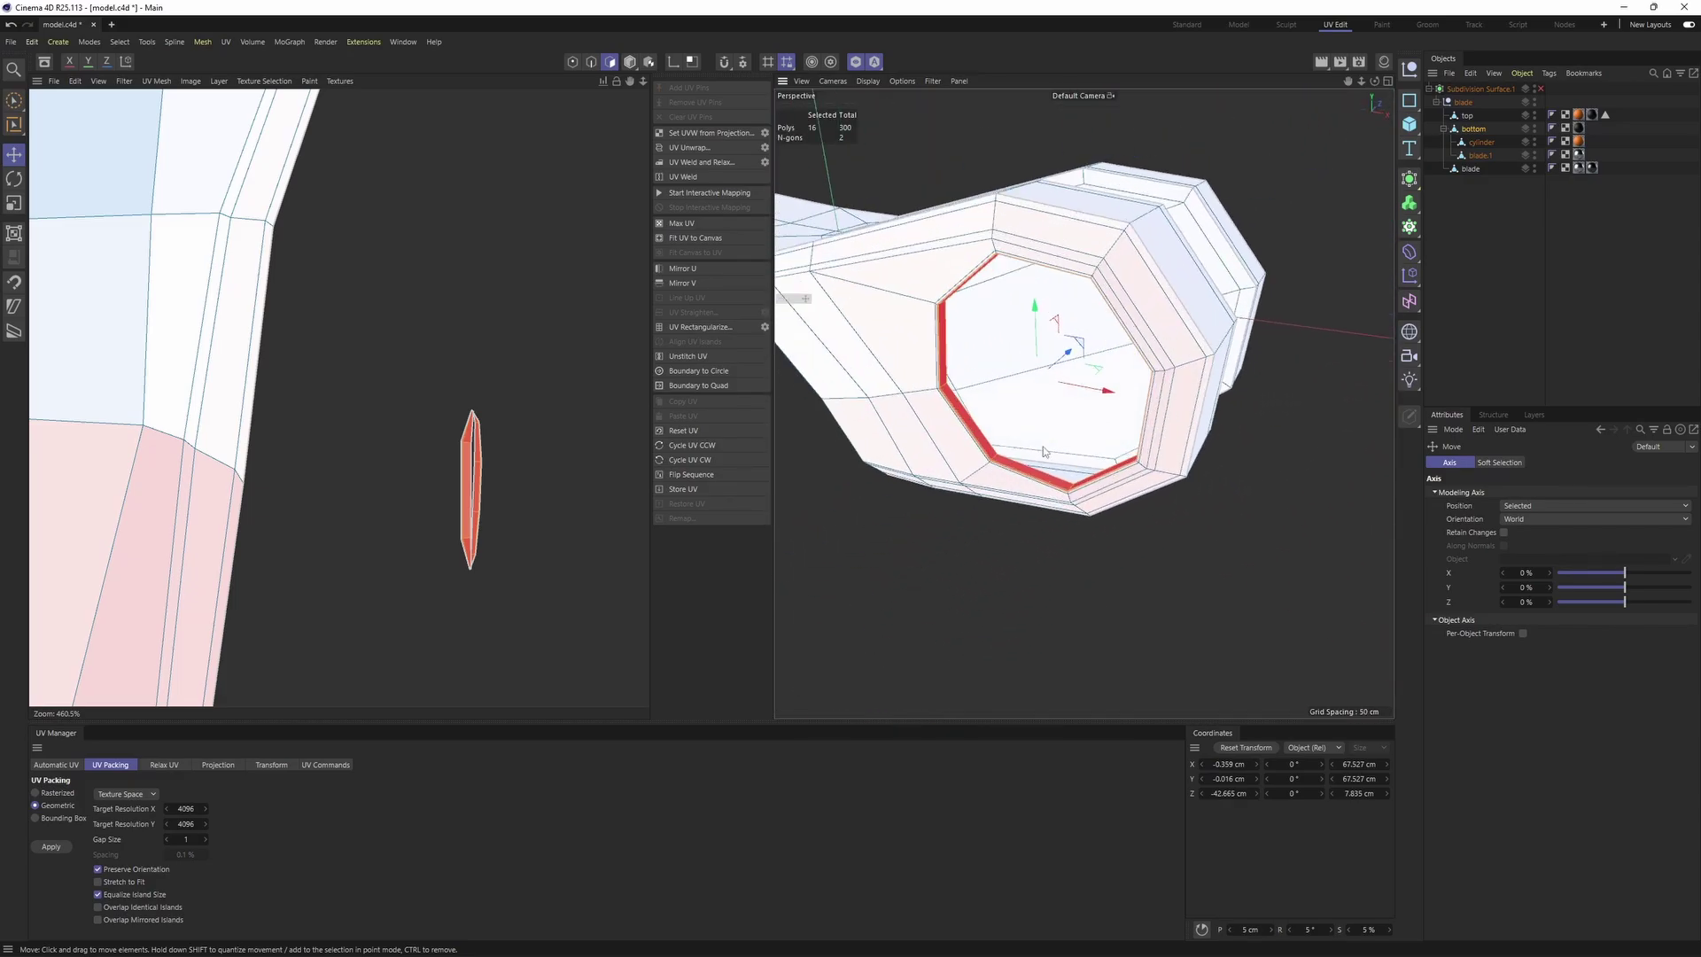
Select one short cross edge of the recess ring island as the place to cut it open
scroll(1063, 467, up, 5)
key(Return)
scroll(473, 478, up, 10)
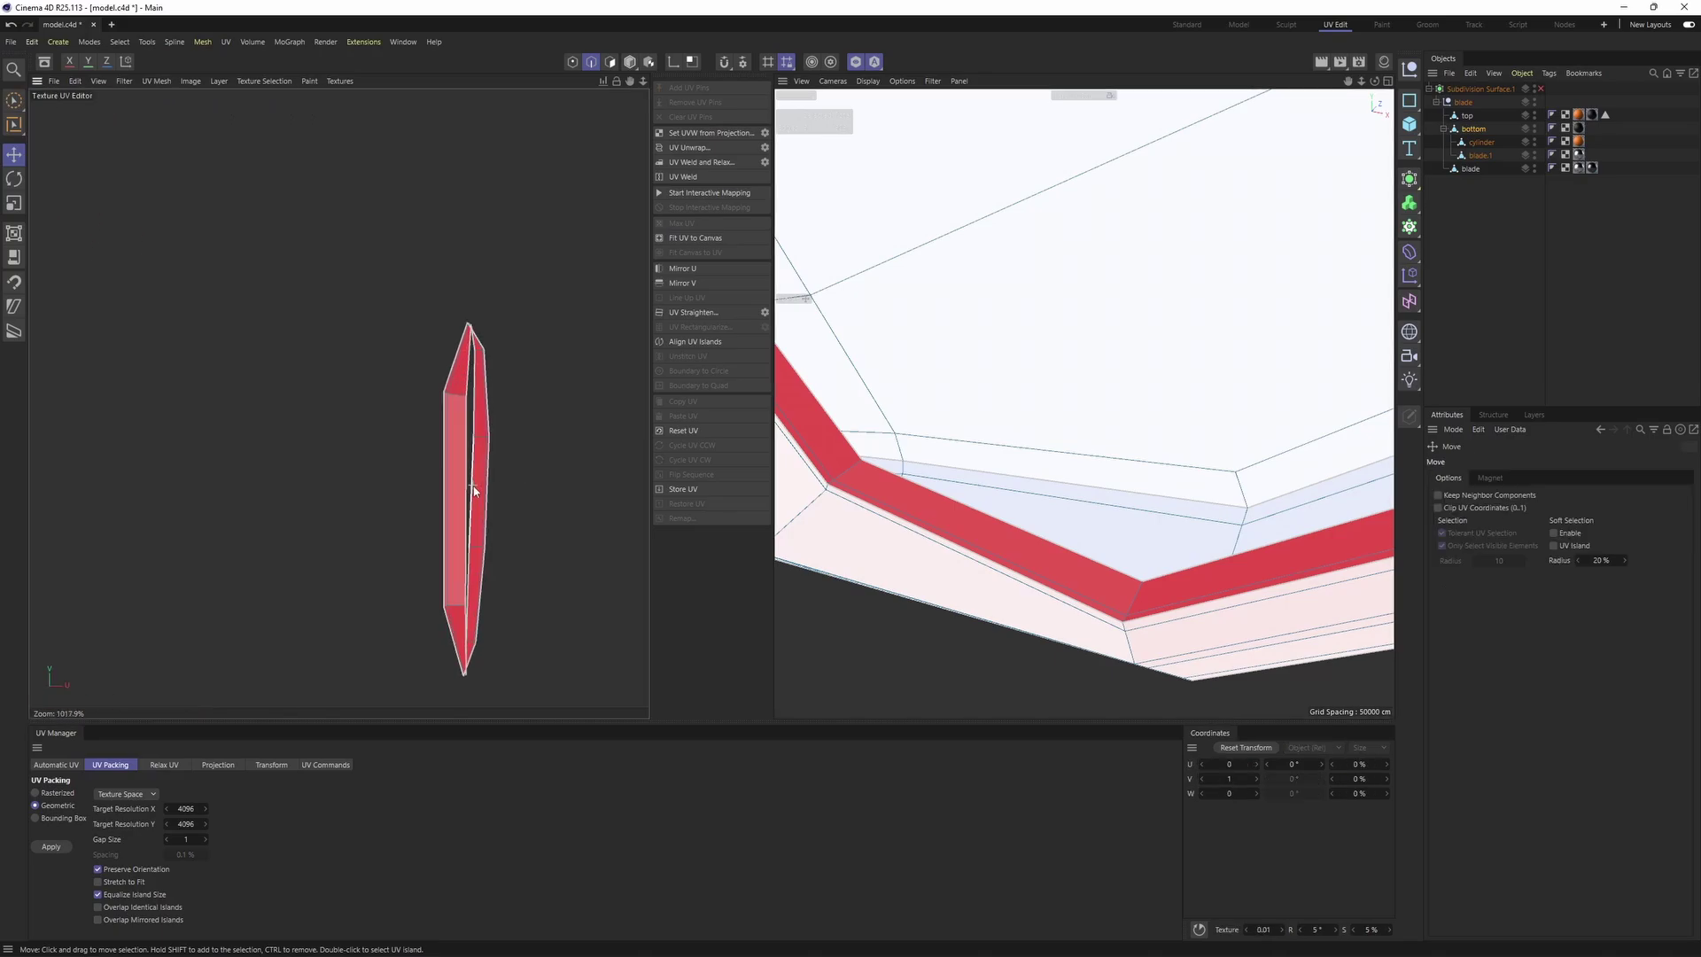
scroll(482, 294, down, 4)
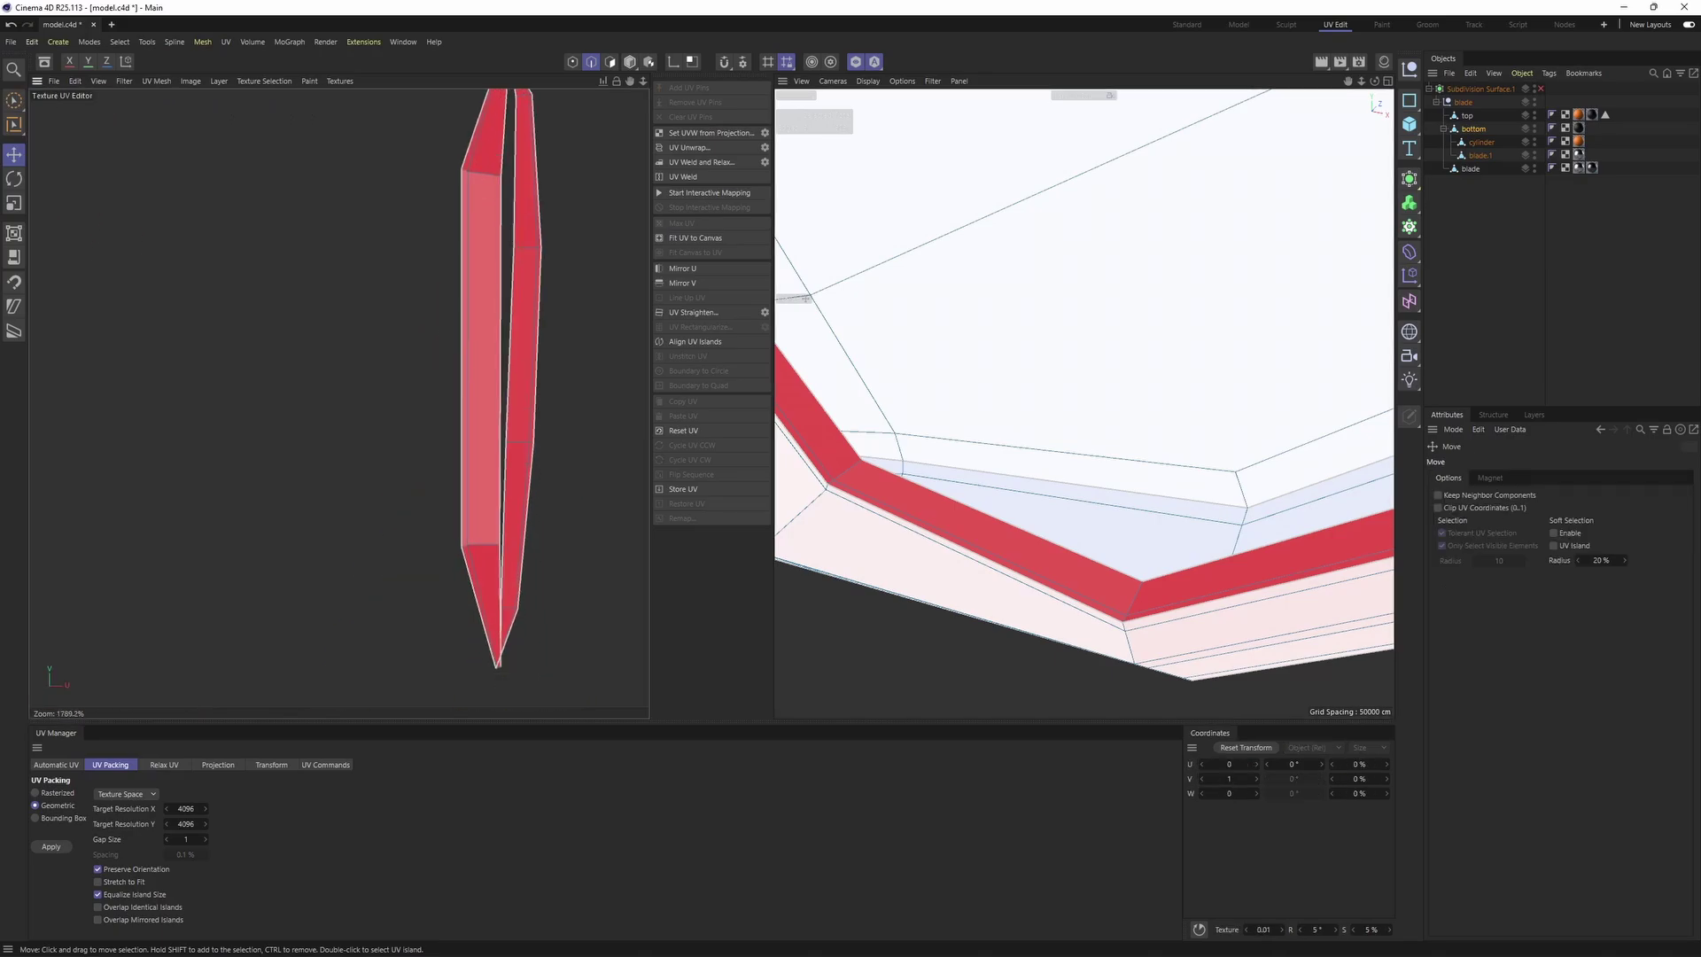
scroll(518, 443, up, 5)
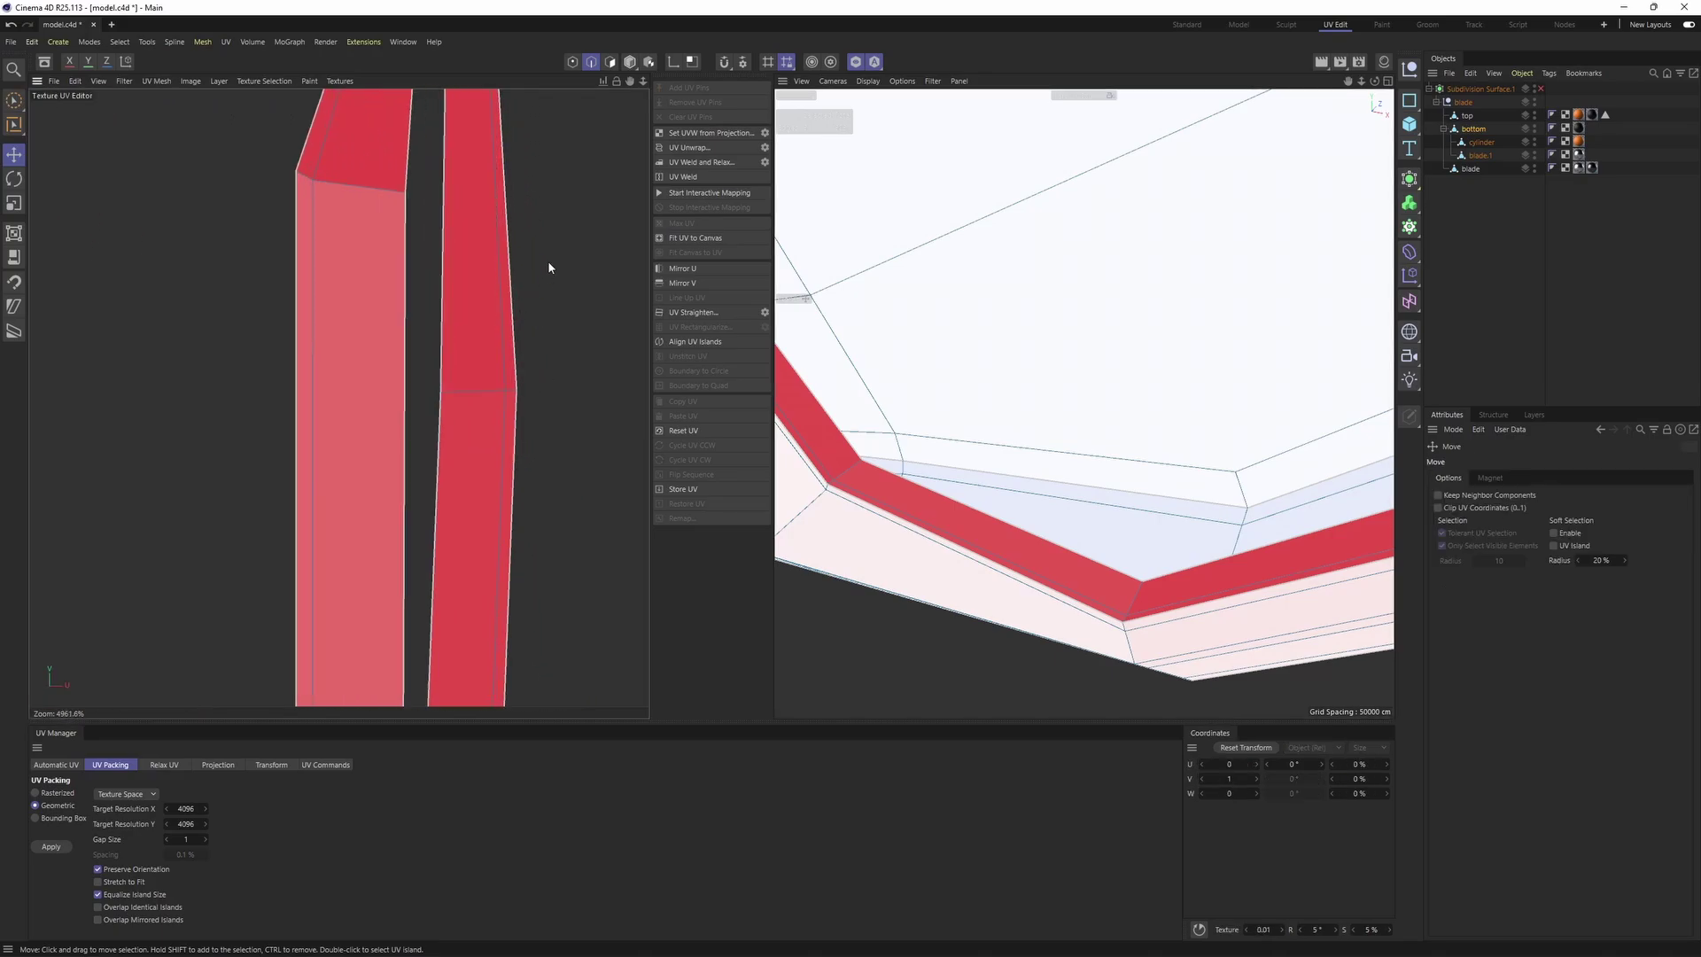
scroll(497, 398, up, 4)
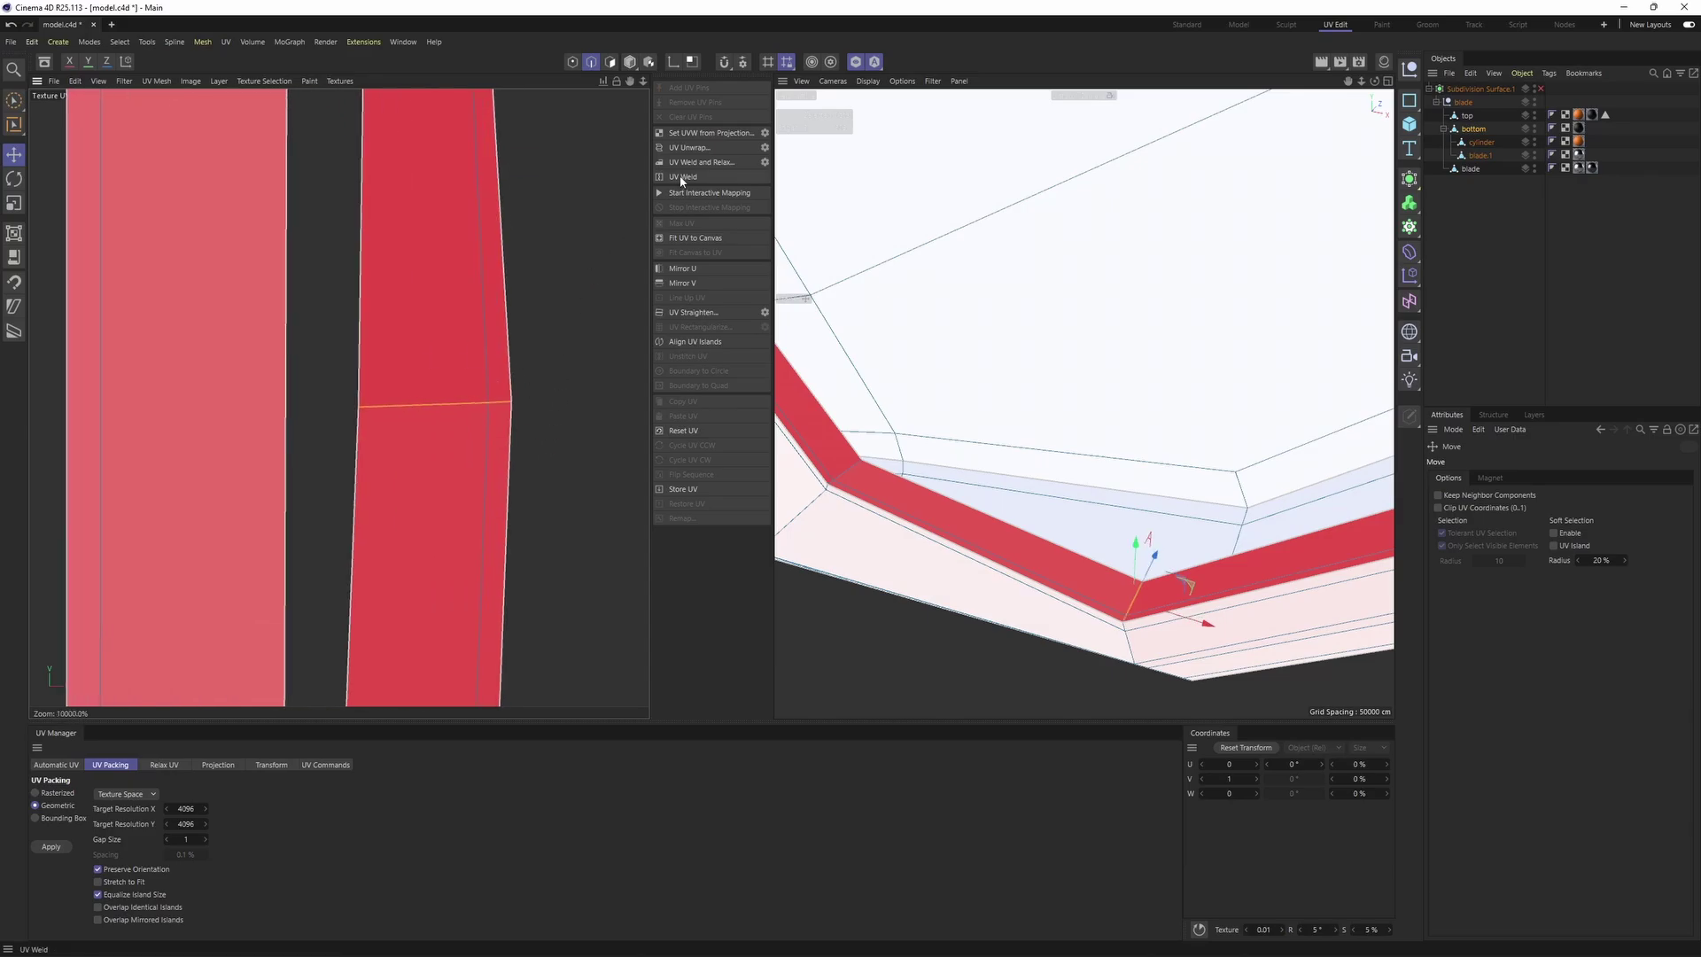
Unwrap the recess ring island along the selected cross edge and straighten the resulting strip with UV Rectangularize
scroll(437, 293, down, 11)
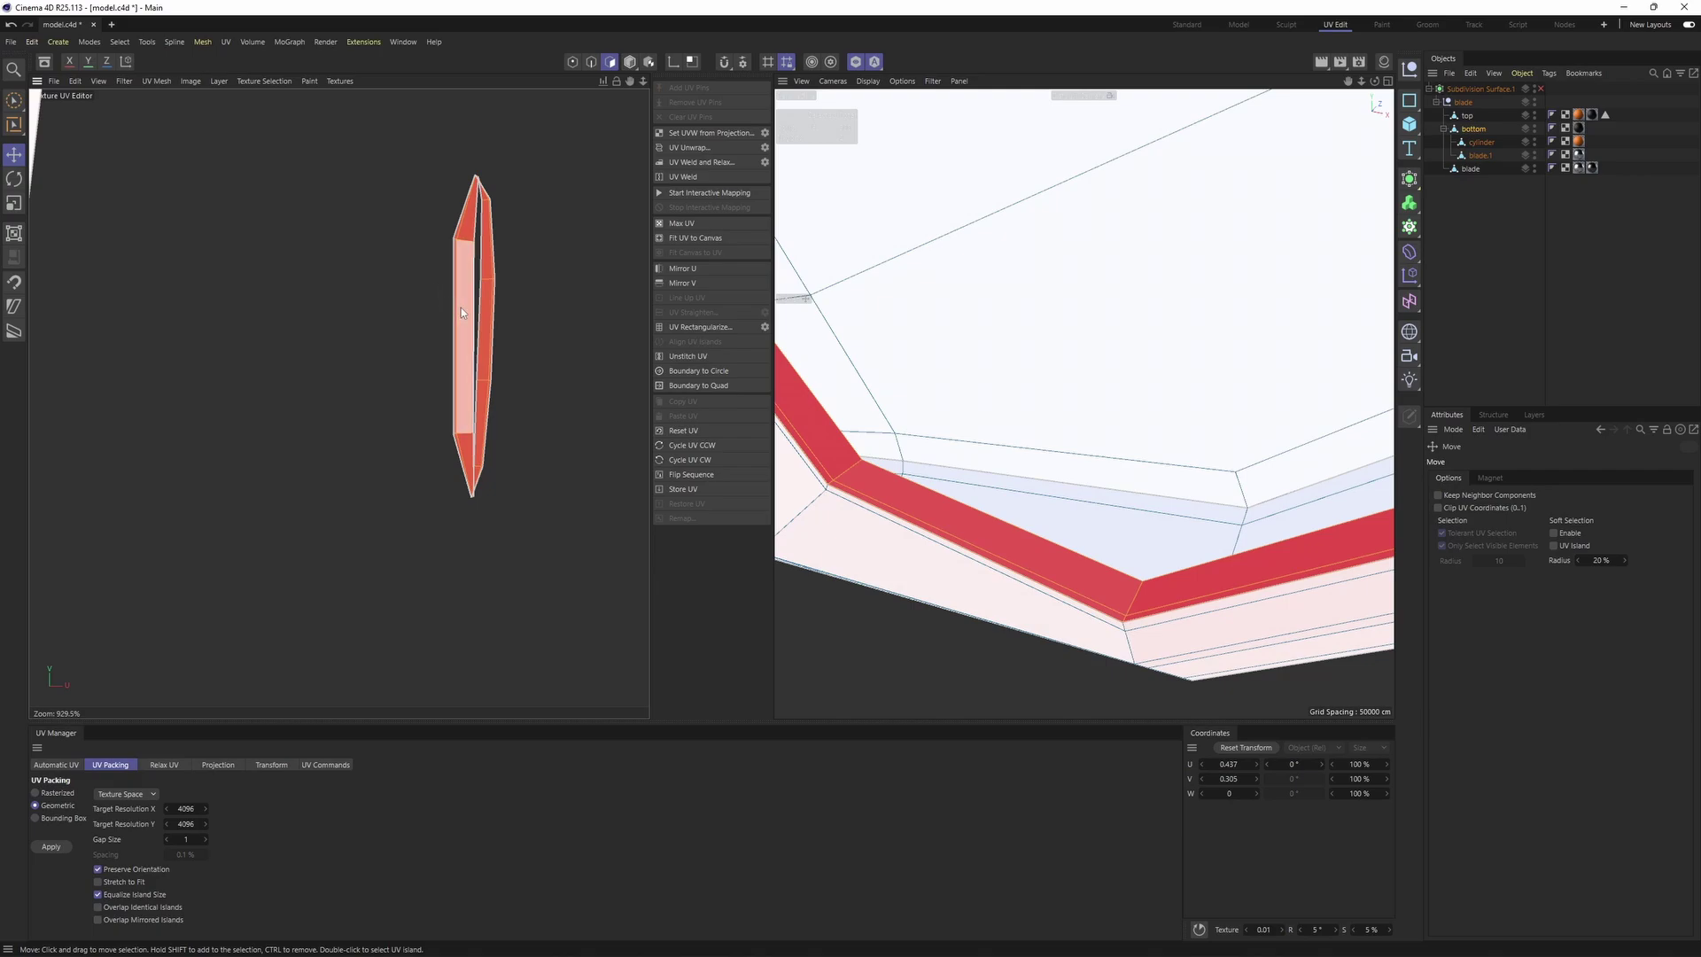
key(Return)
key(Return)
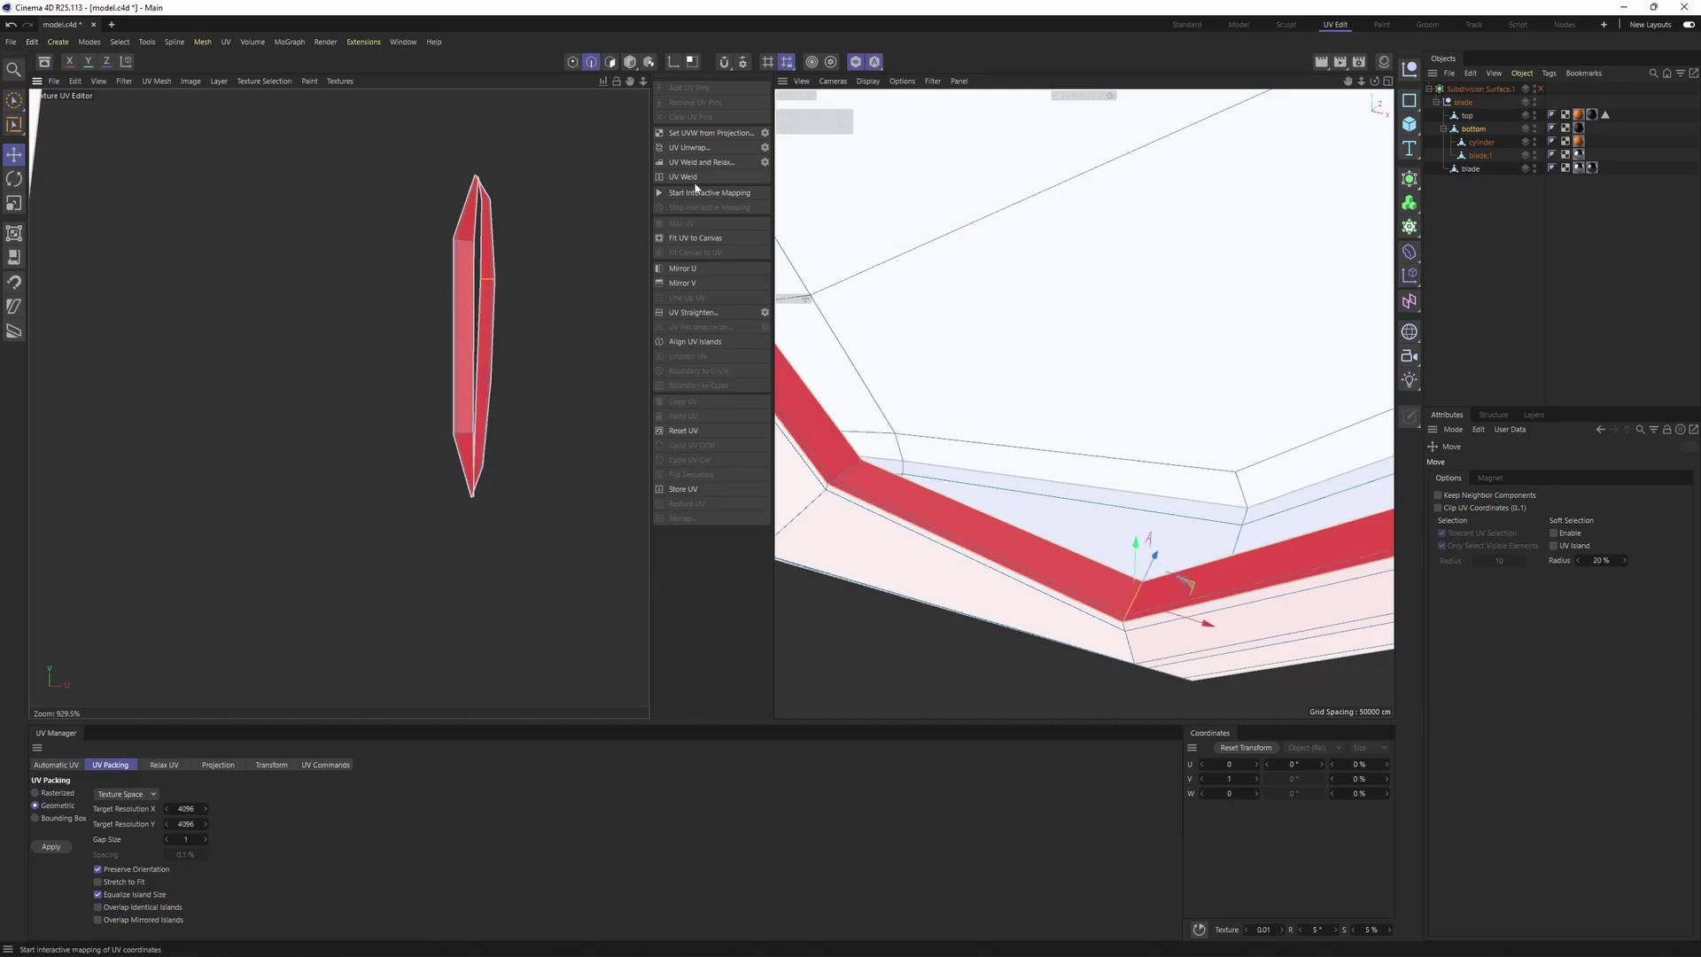
click(765, 147)
click(747, 182)
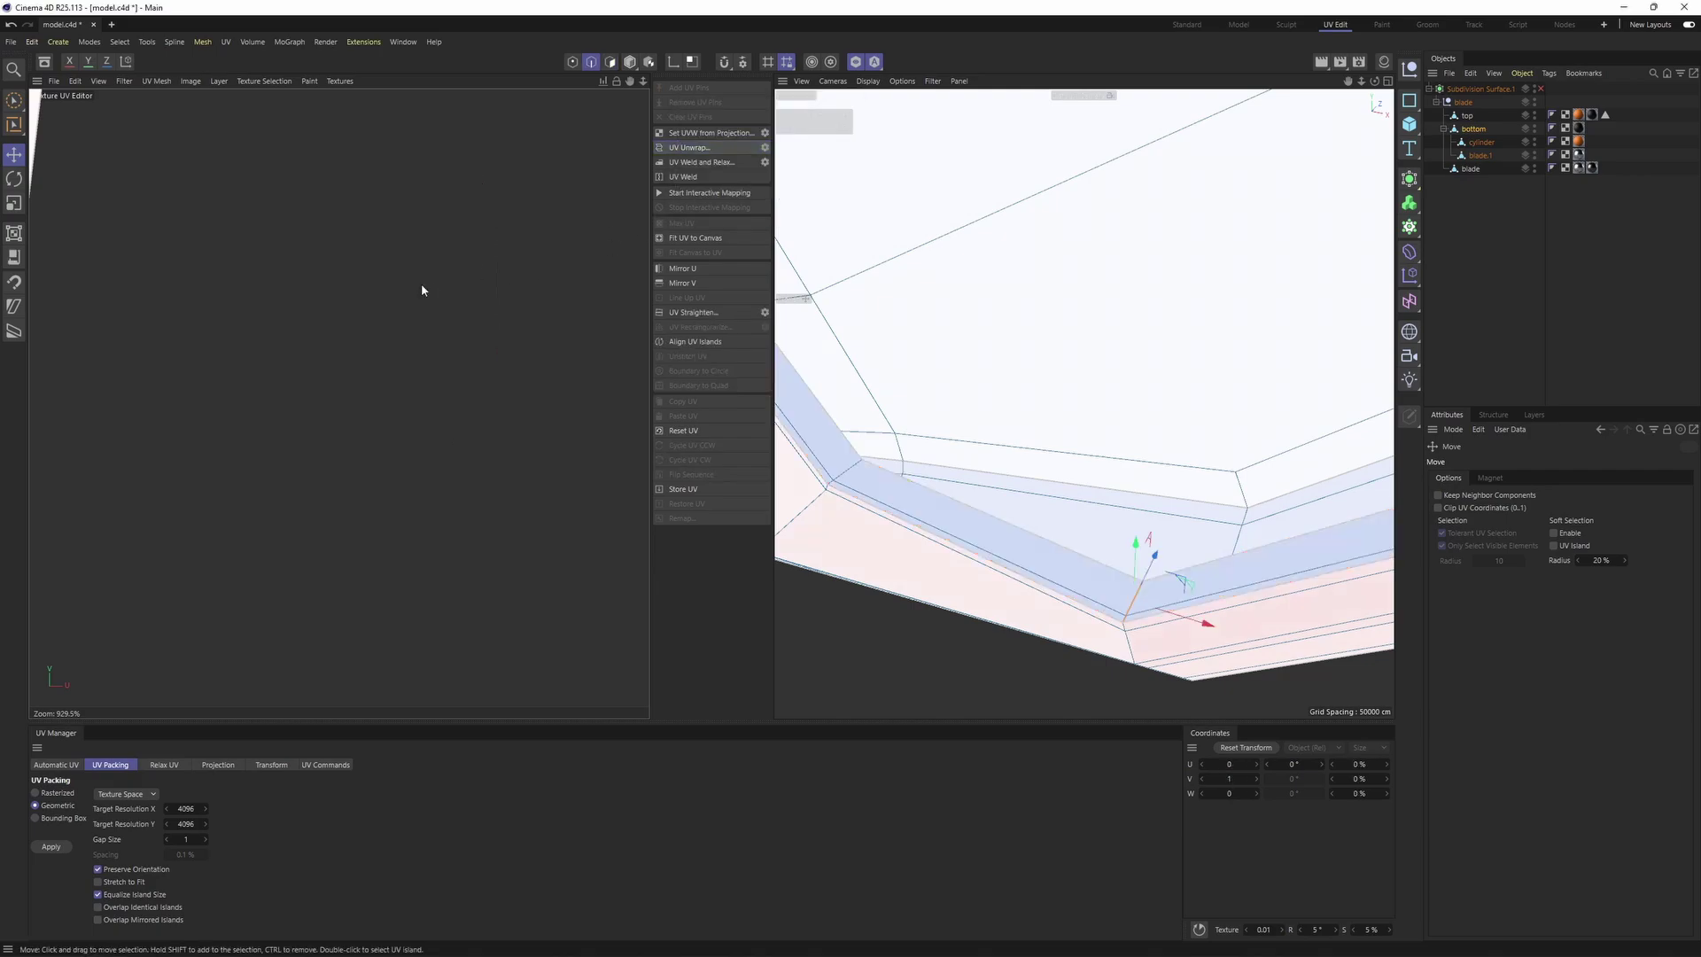
scroll(266, 358, down, 10)
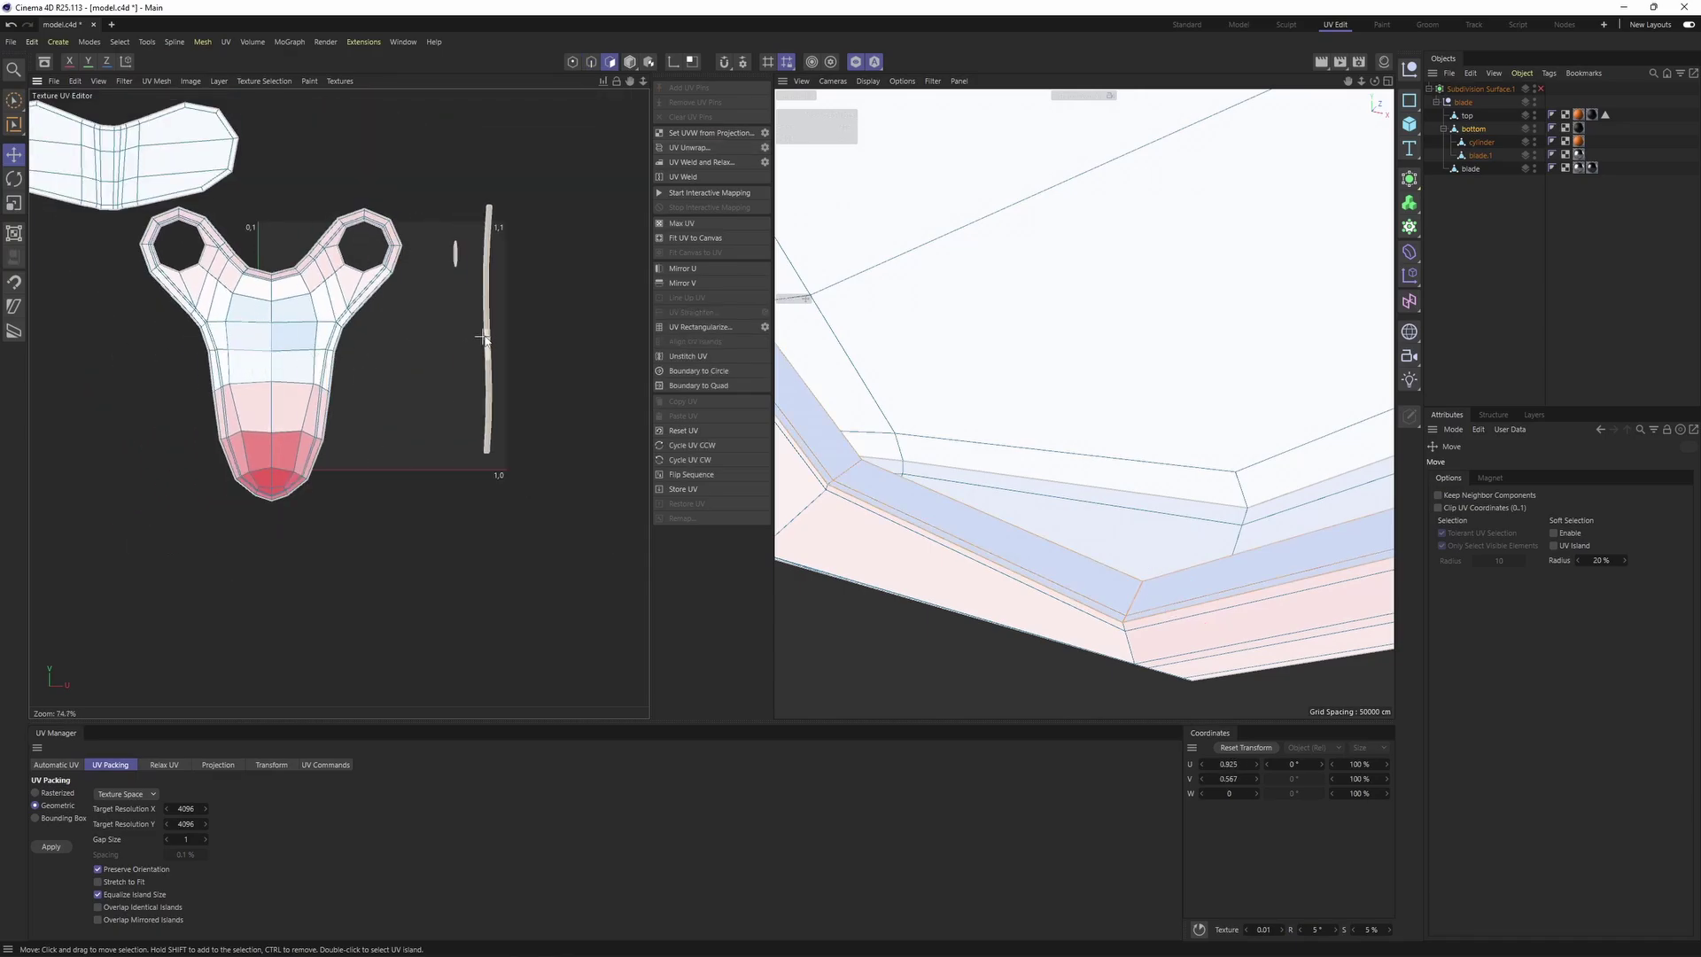
scroll(484, 337, up, 3)
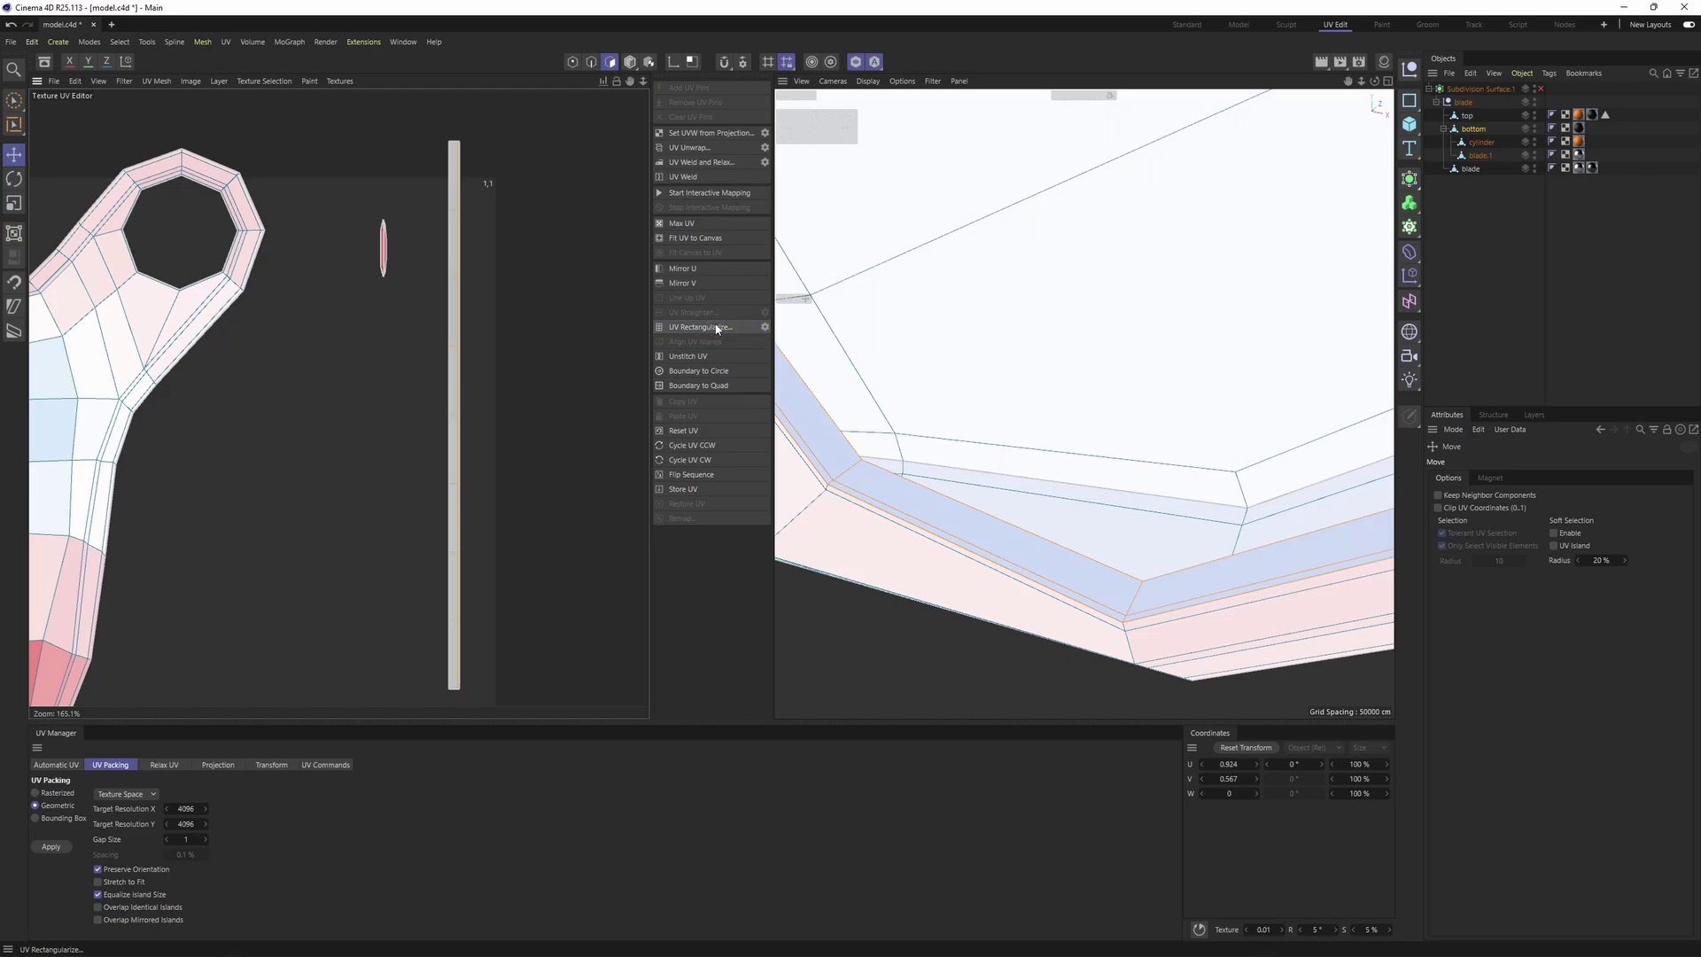
Cut the thin pointed island open along one short cross edge, unwrap it and straighten the strip with UV Rectangularize
scroll(516, 313, down, 4)
scroll(516, 310, up, 9)
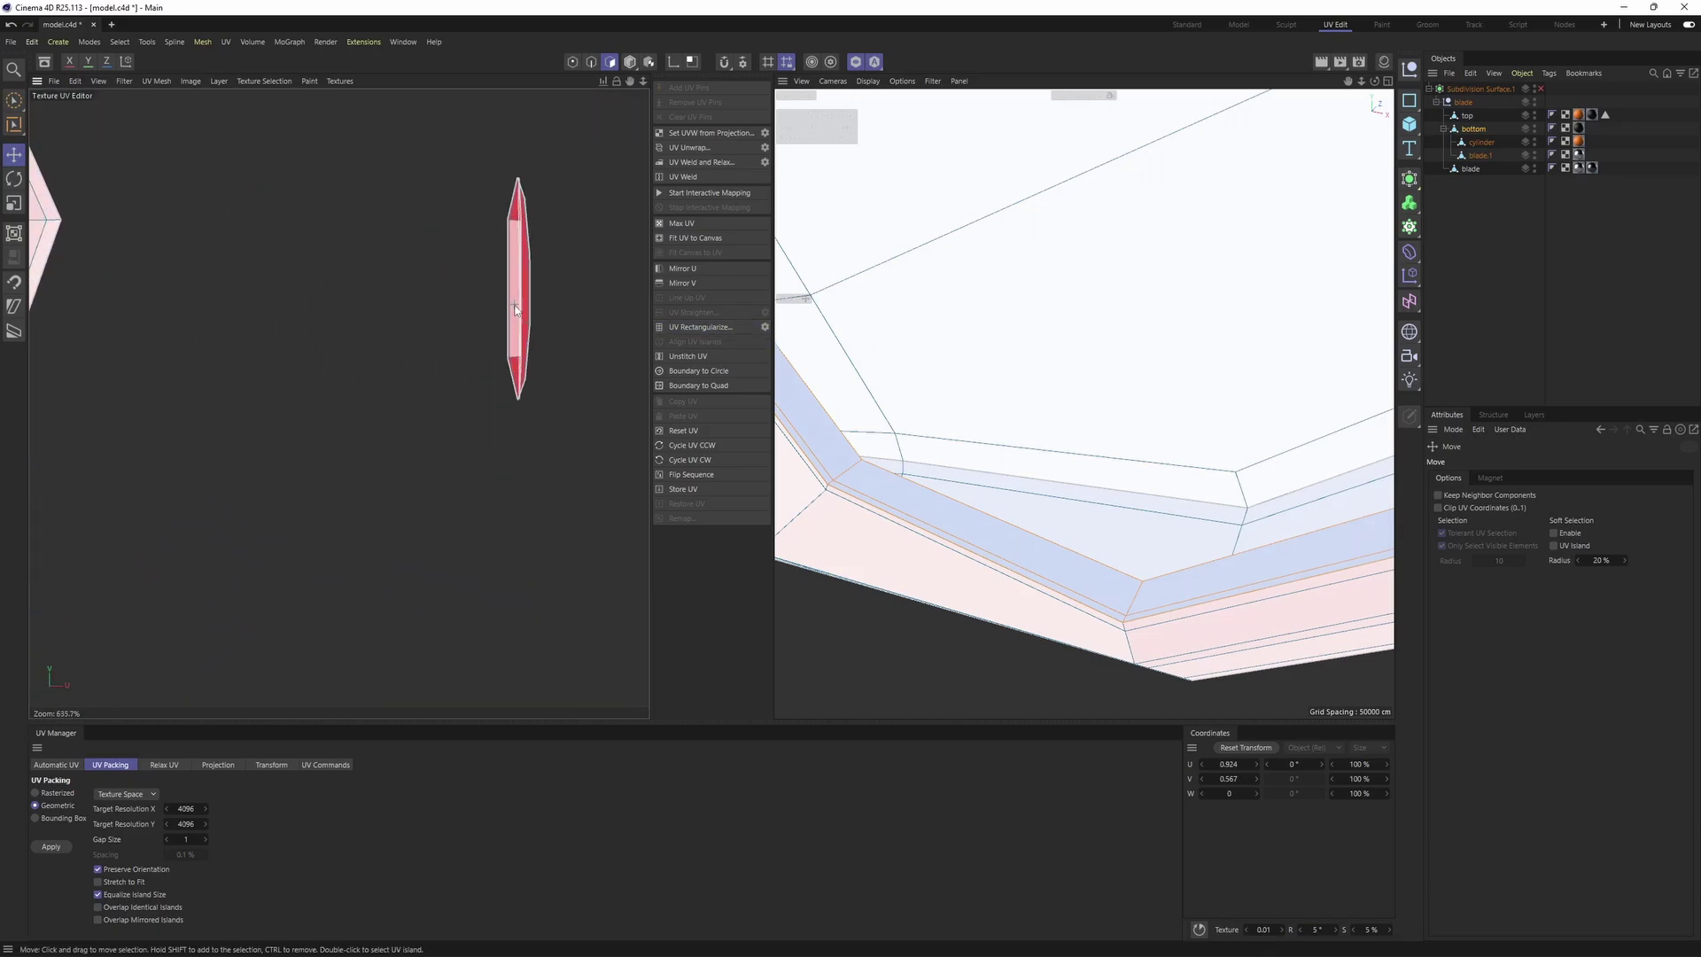
scroll(515, 310, up, 3)
double_click(526, 317)
scroll(527, 355, up, 6)
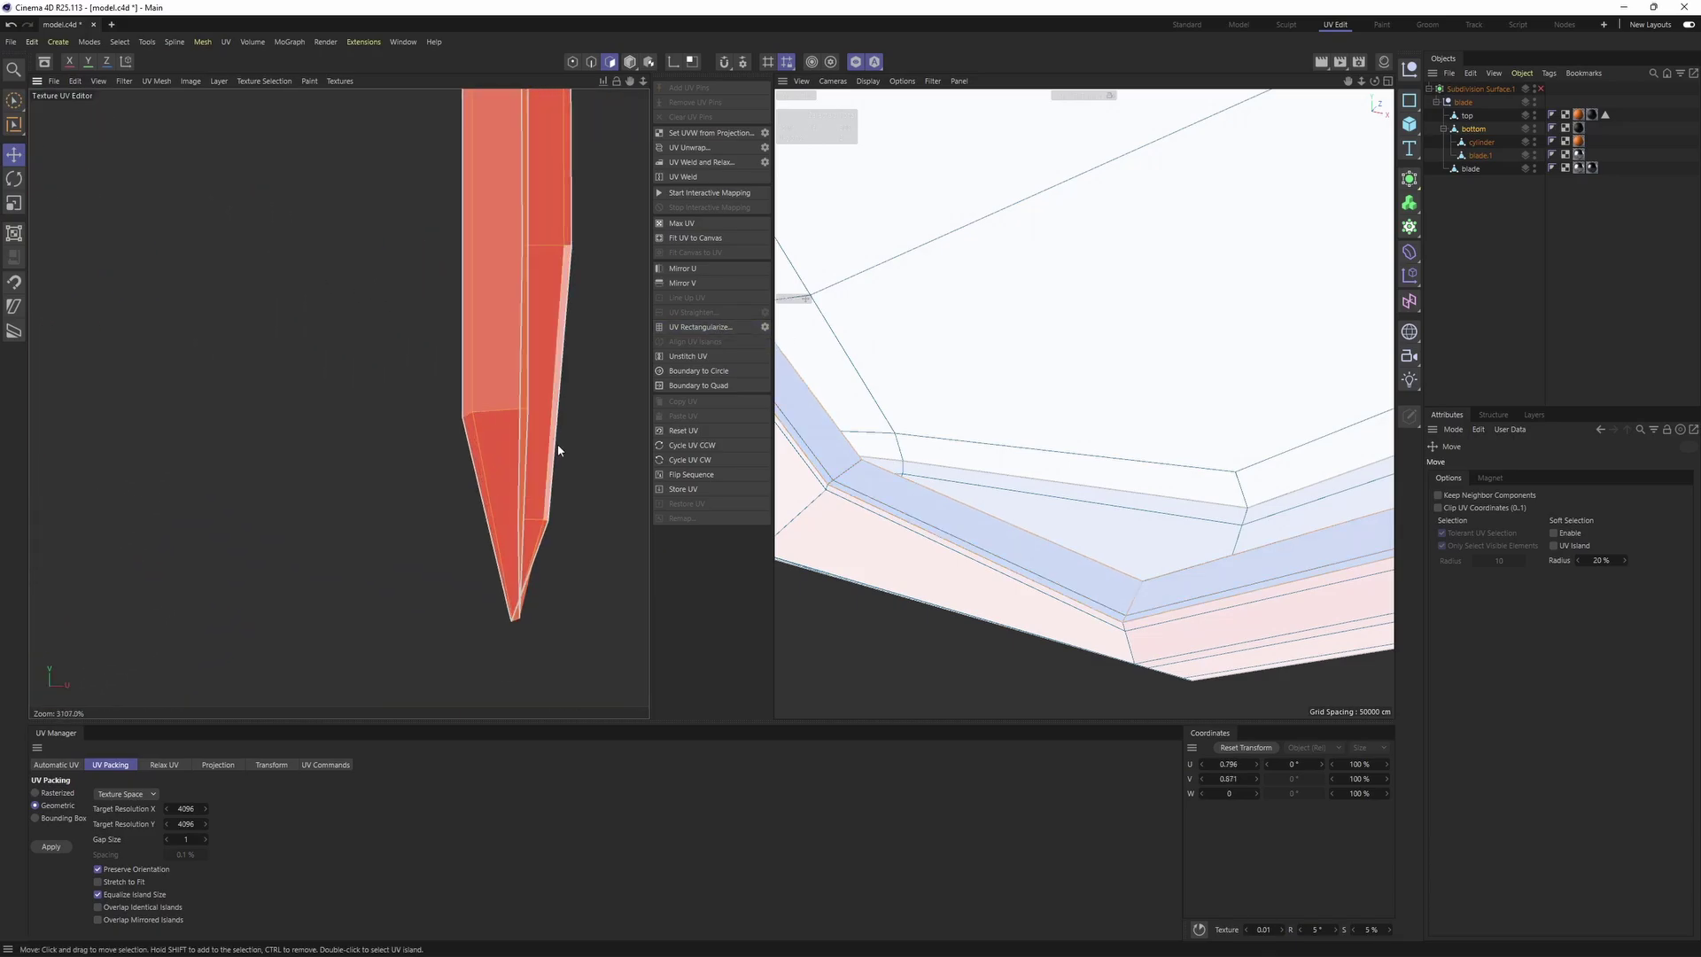
key(Return)
double_click(547, 247)
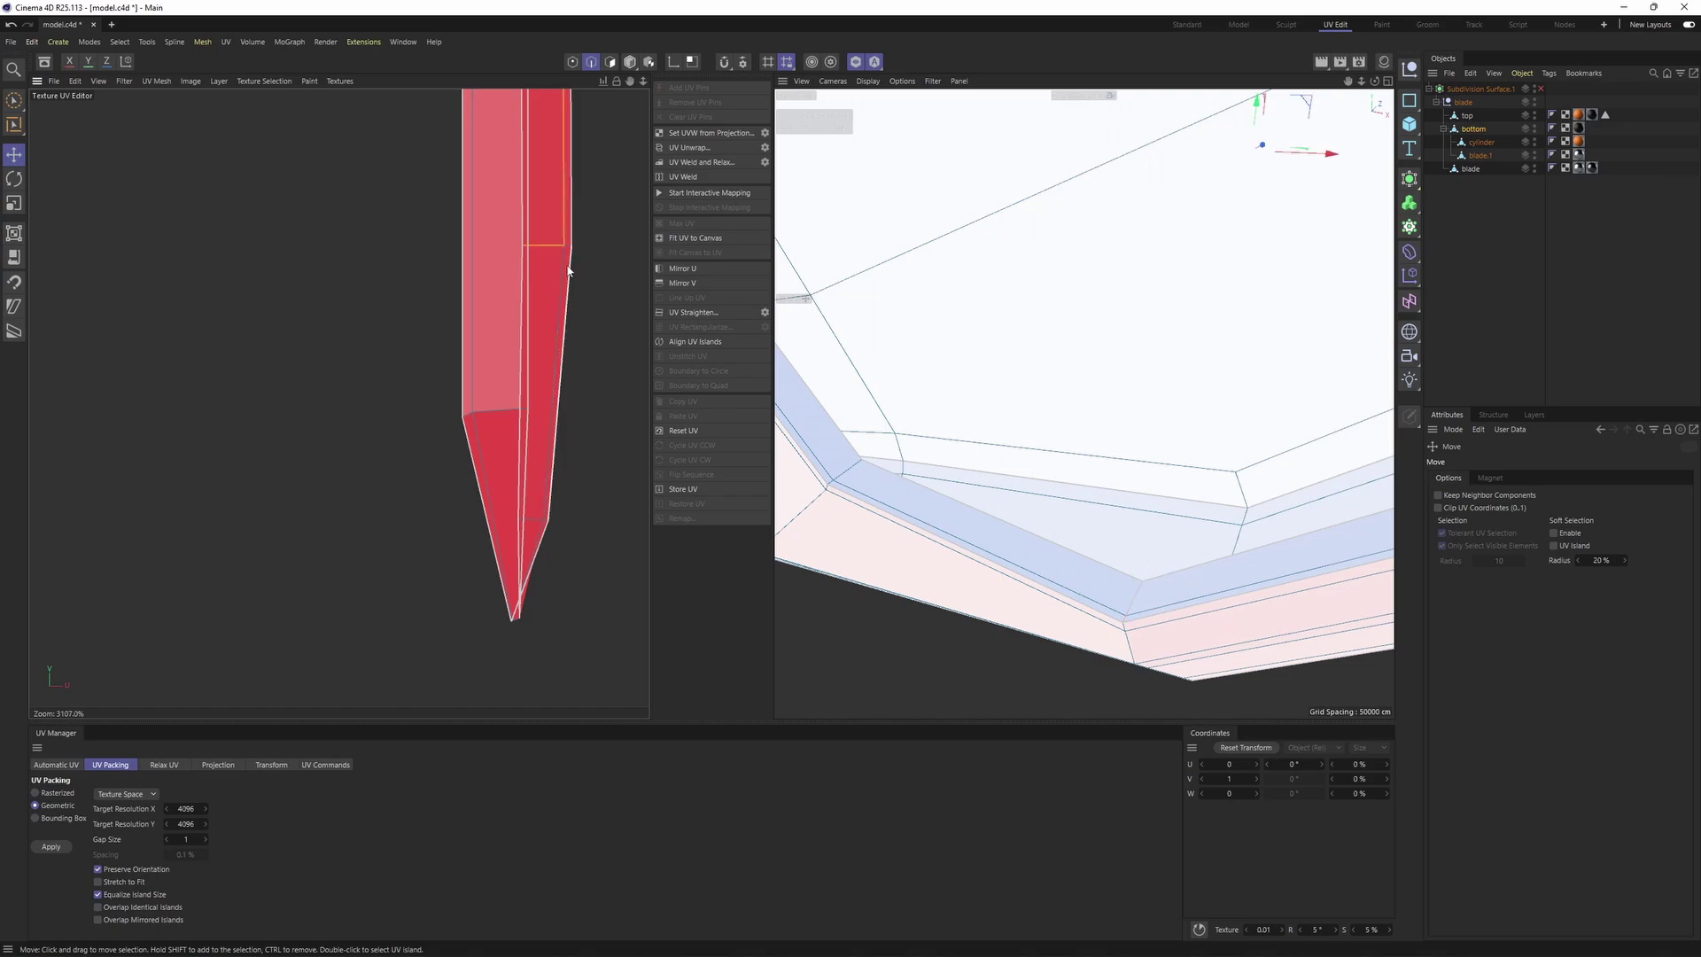
scroll(569, 271, up, 5)
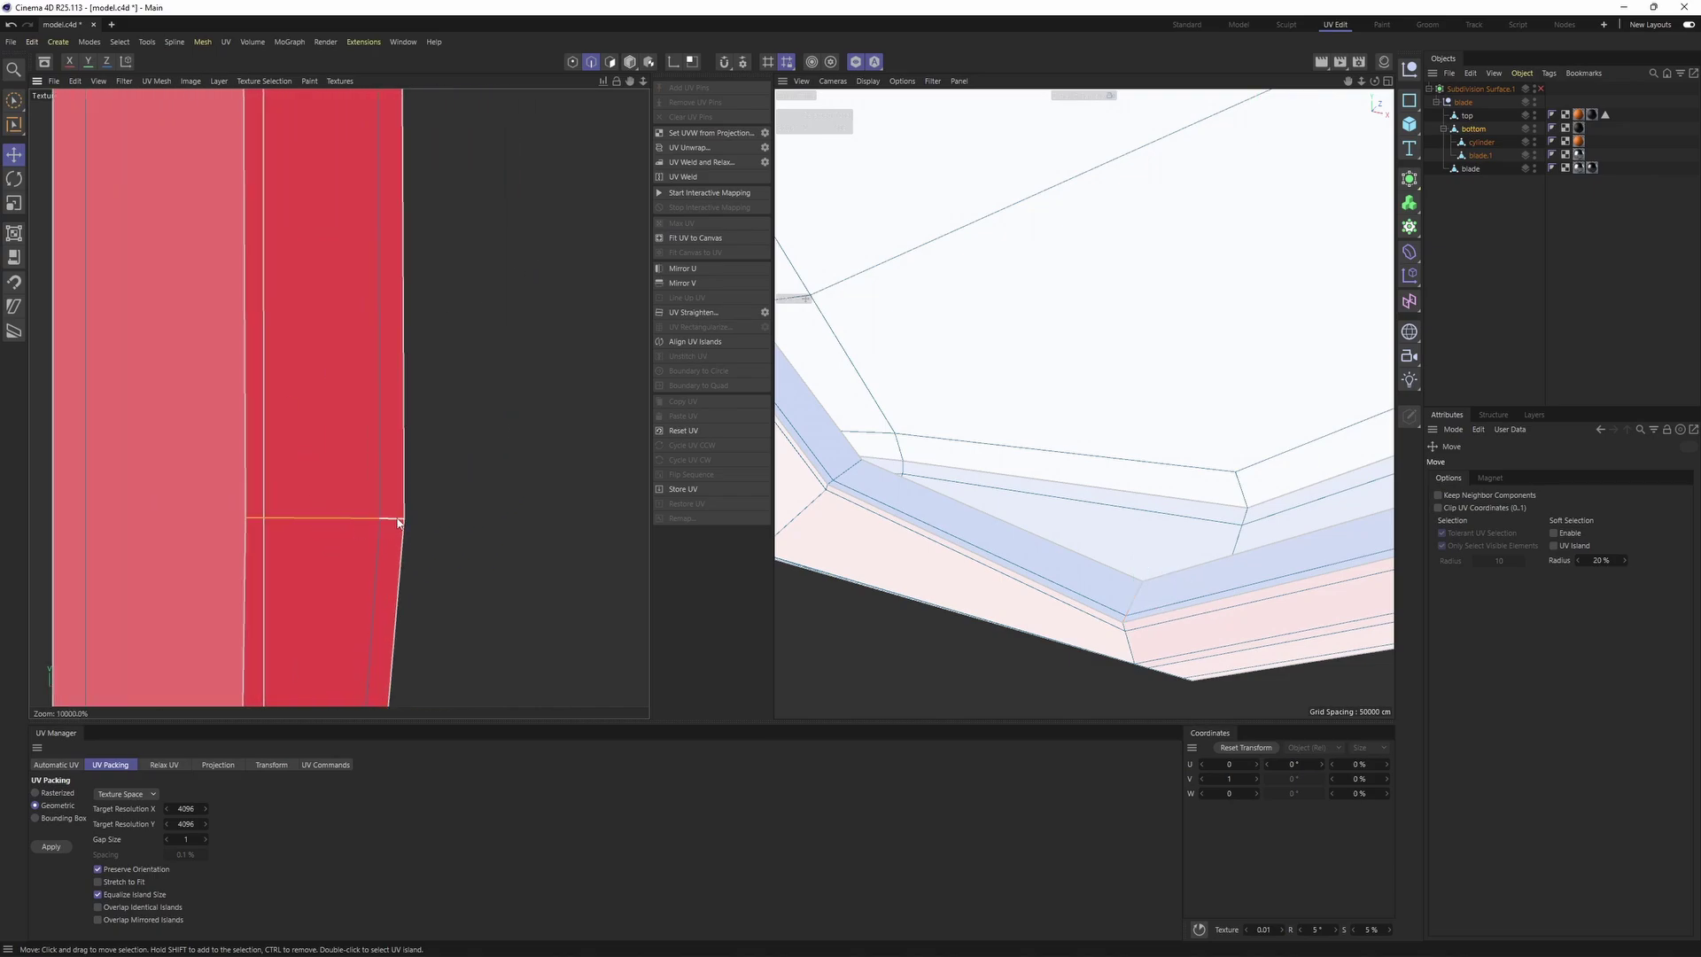
scroll(419, 445, down, 15)
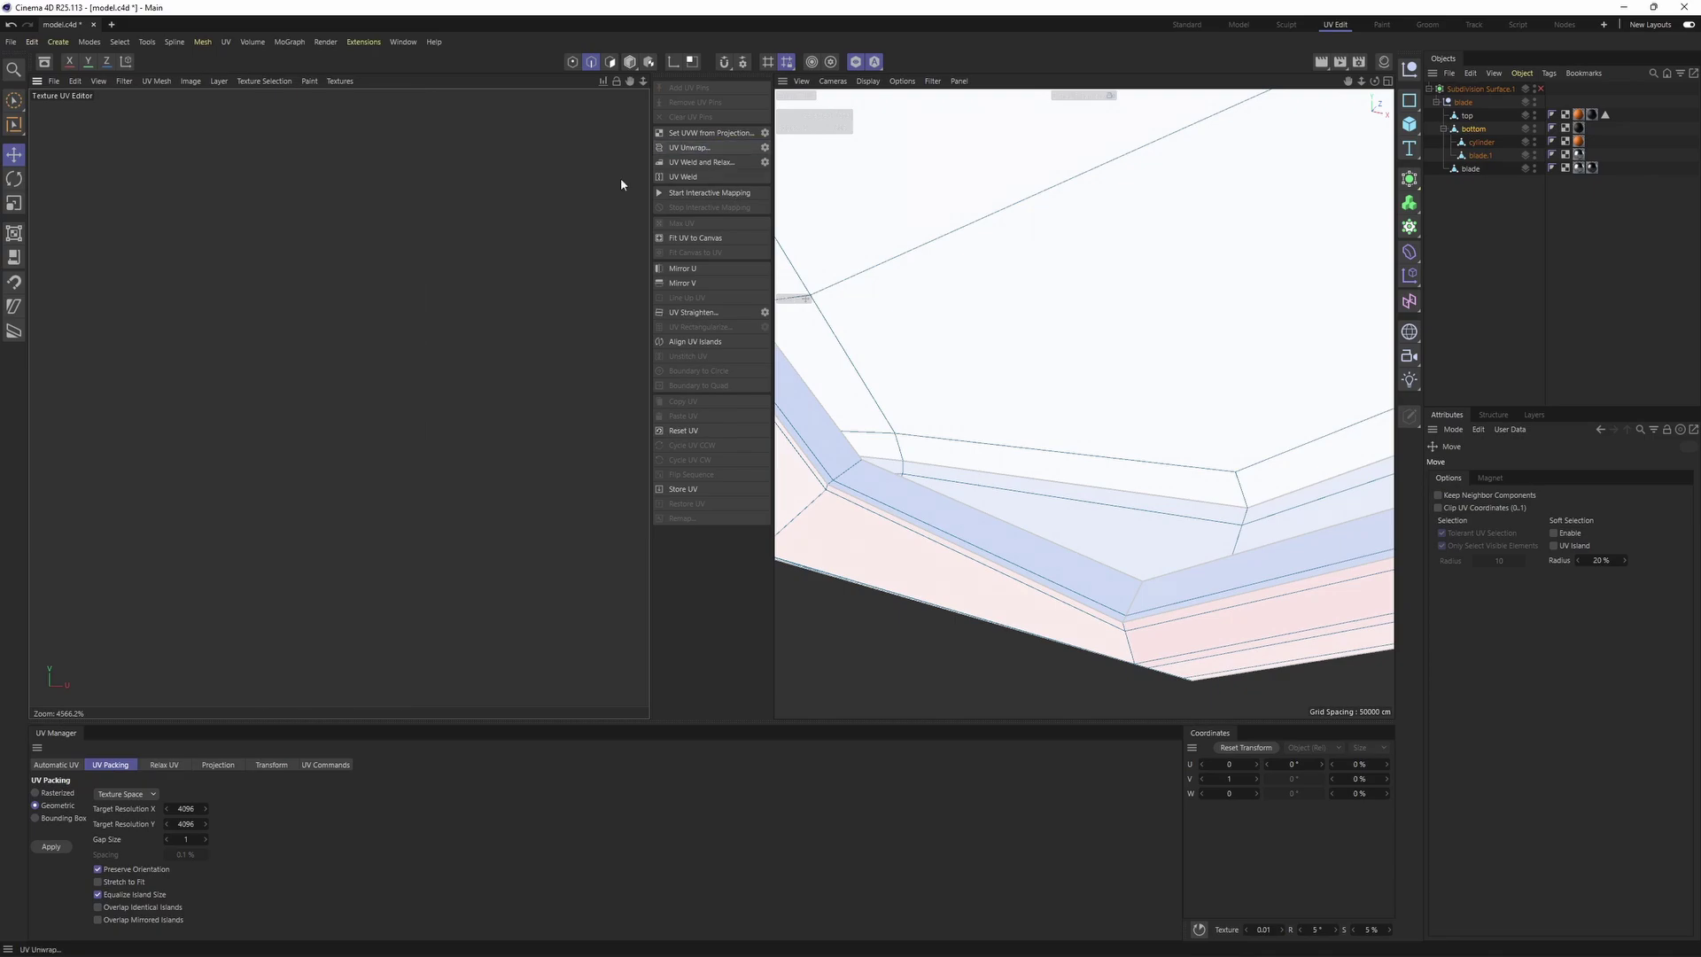
scroll(348, 237, down, 5)
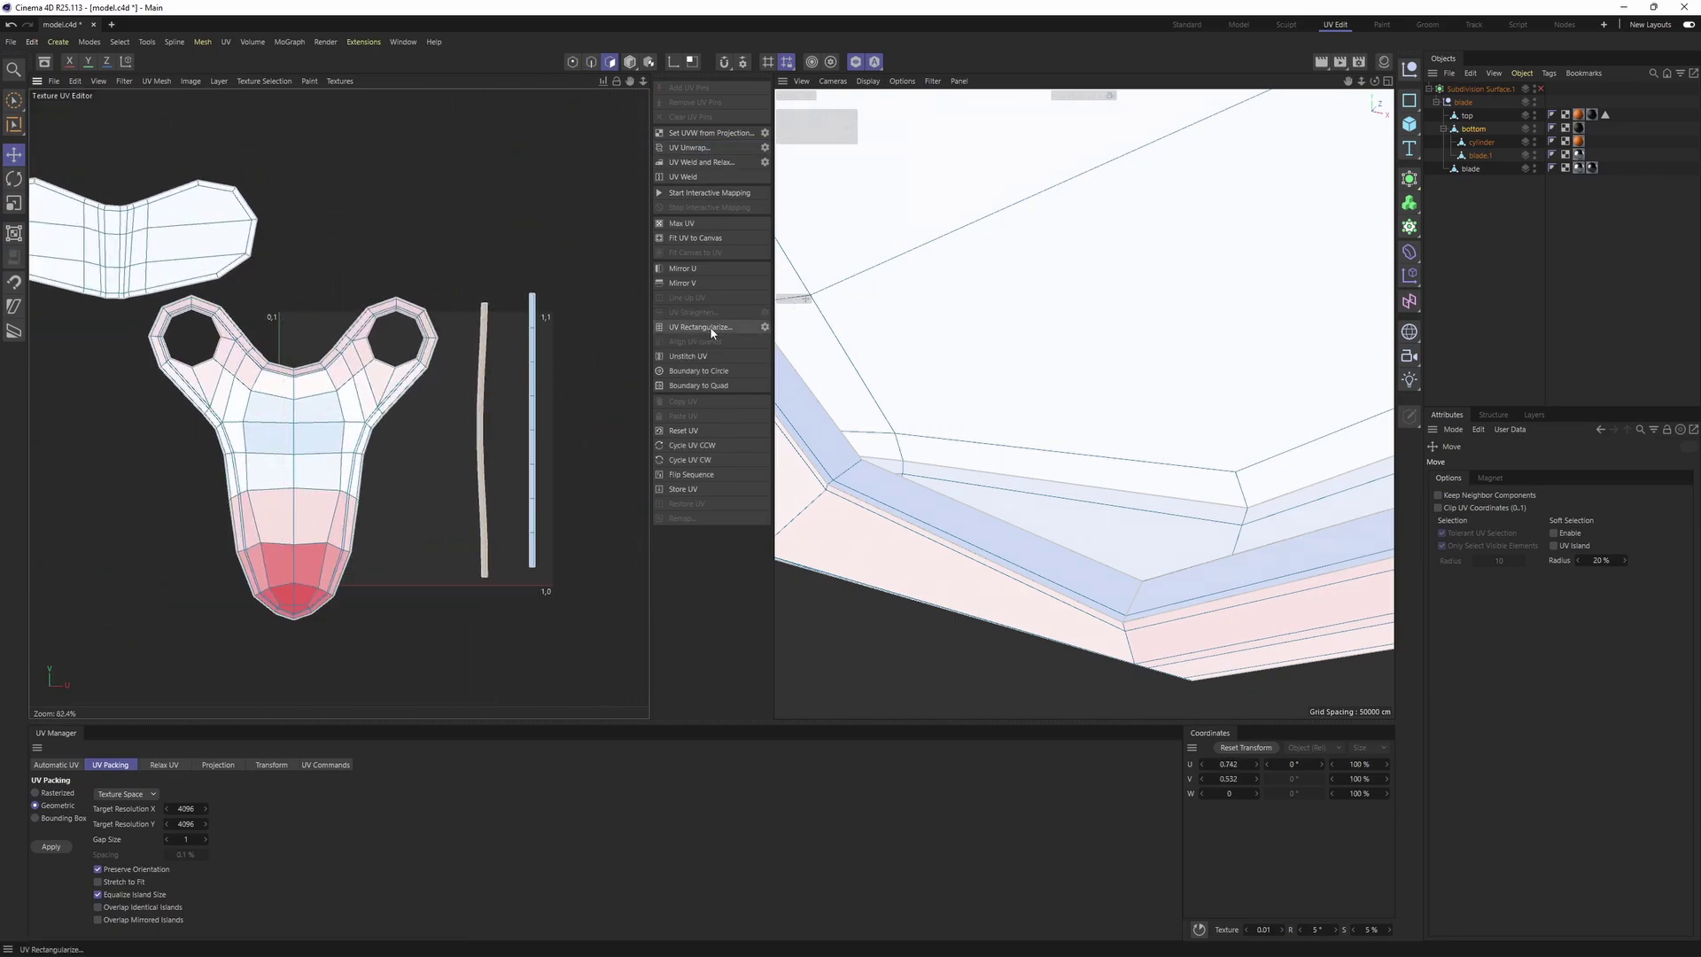
Pack all islands of the bottom handle with Geometric packing, then show an empty canvas with Lines shading
key(ctrl+a)
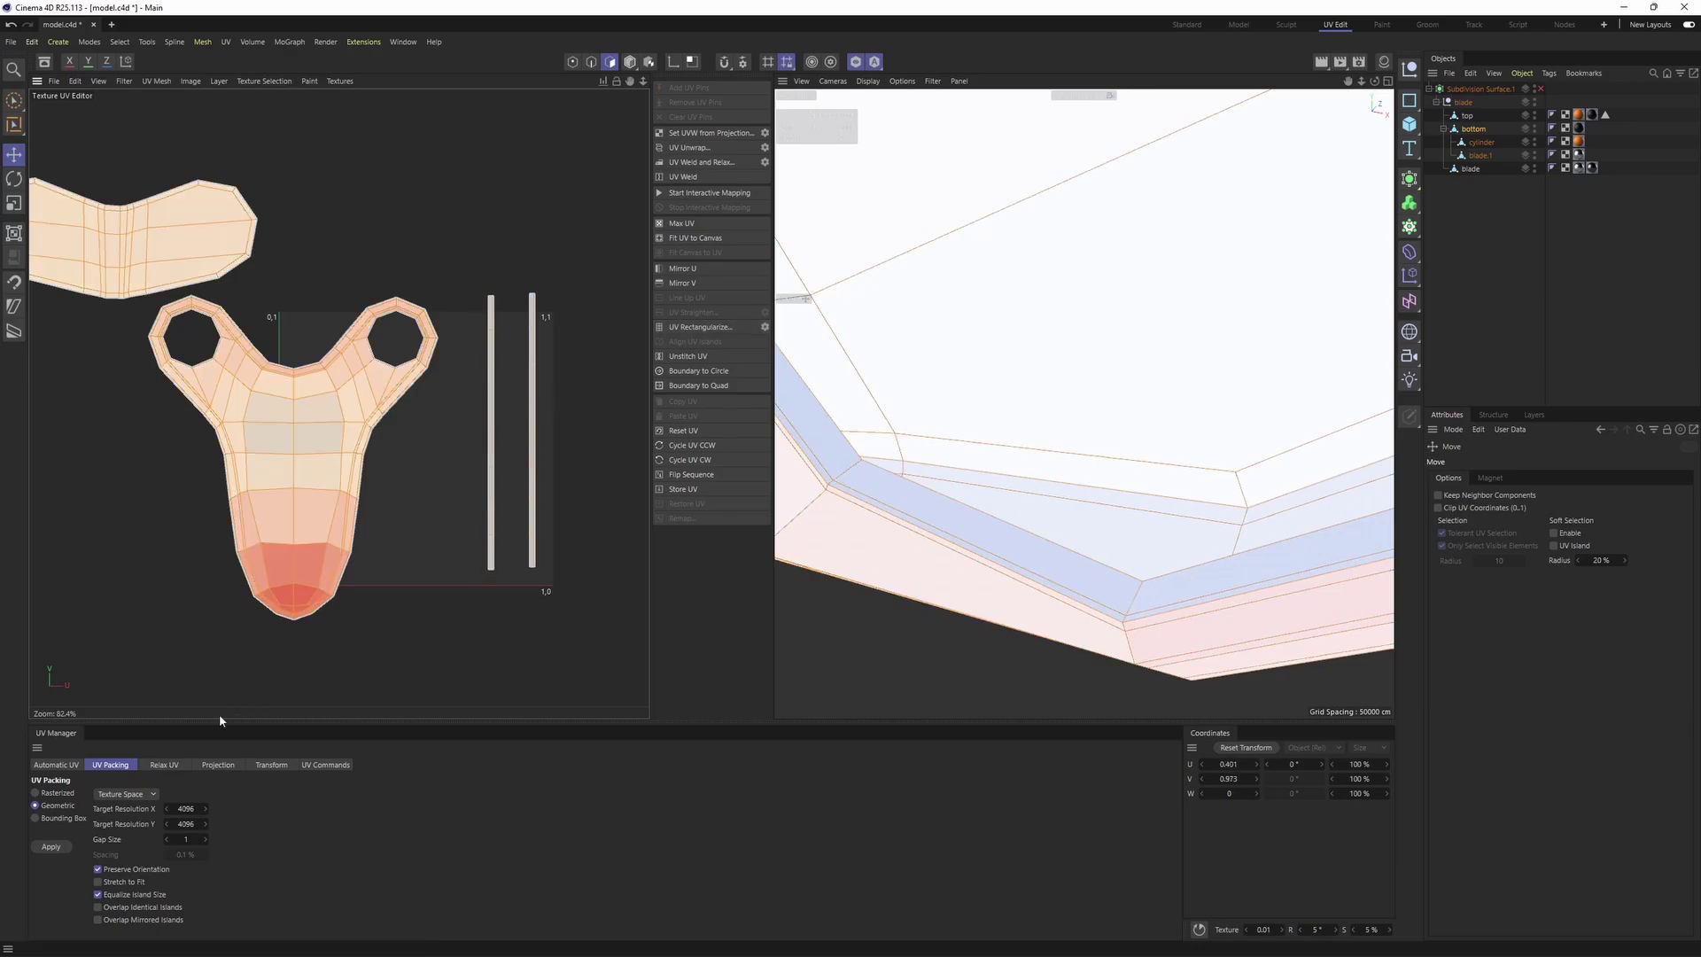
click(49, 847)
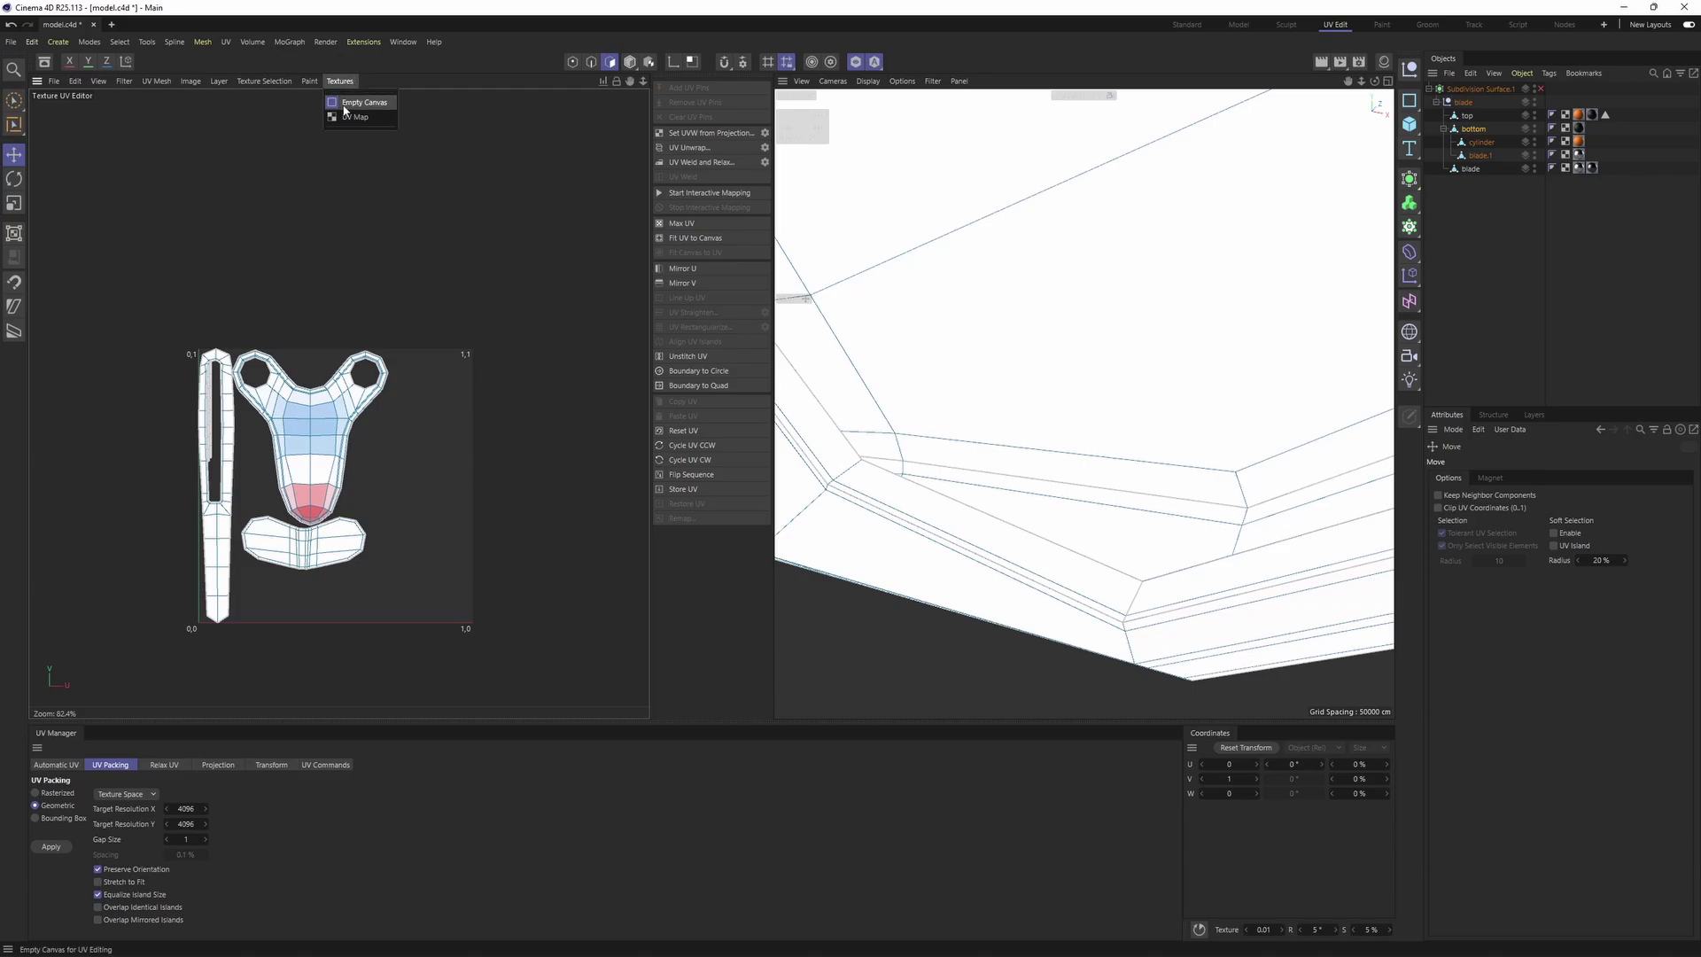
click(347, 104)
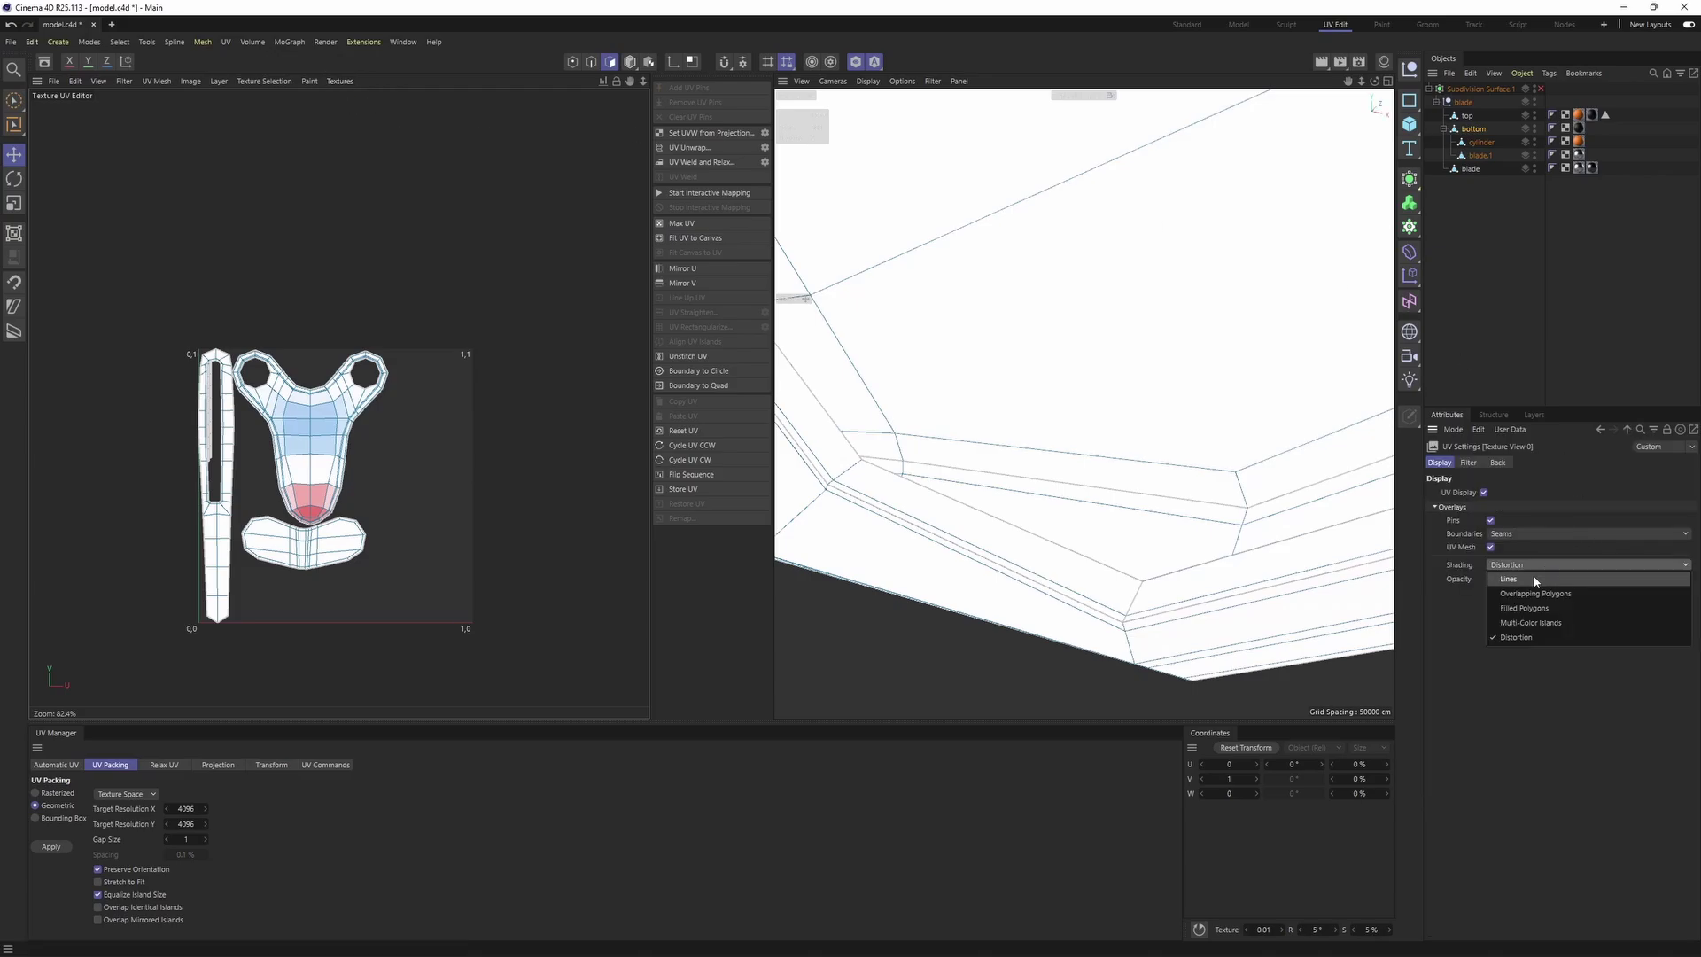
click(1533, 583)
Make the top object active and reset the UVs of all its polygons
scroll(1109, 338, down, 10)
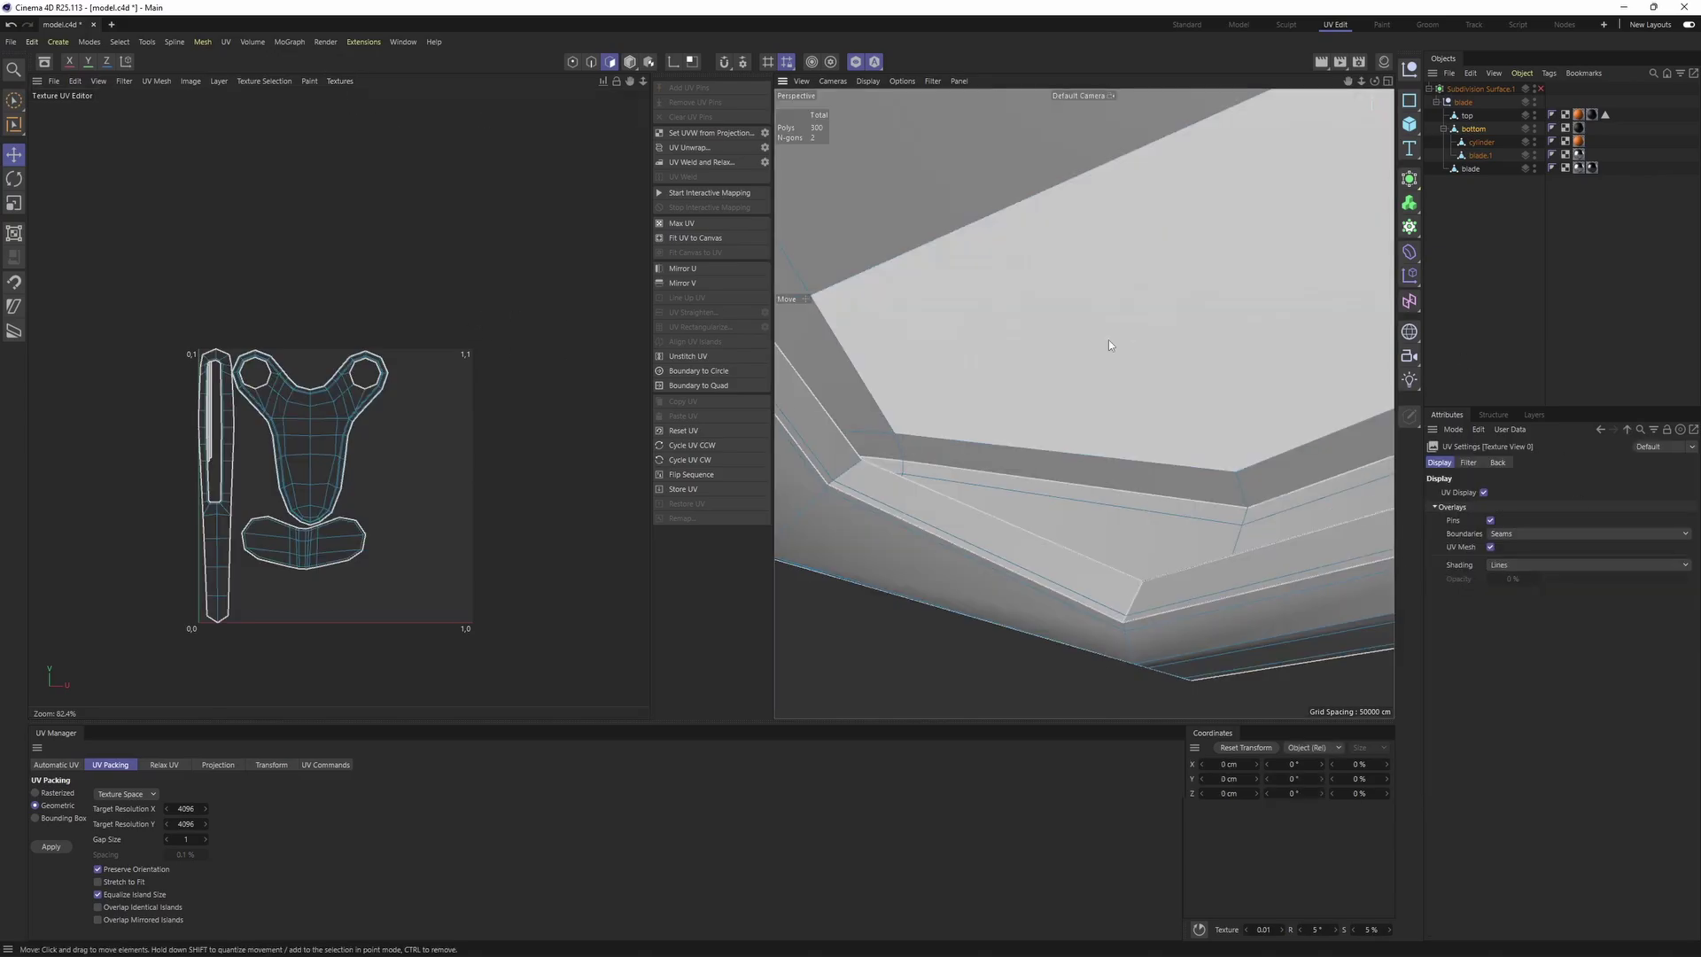
mouse_move(1109, 338)
alt+mouse_down()
mouse_move(1124, 460)
mouse_move(1188, 278)
mouse_move(1123, 290)
alt+mouse_up()
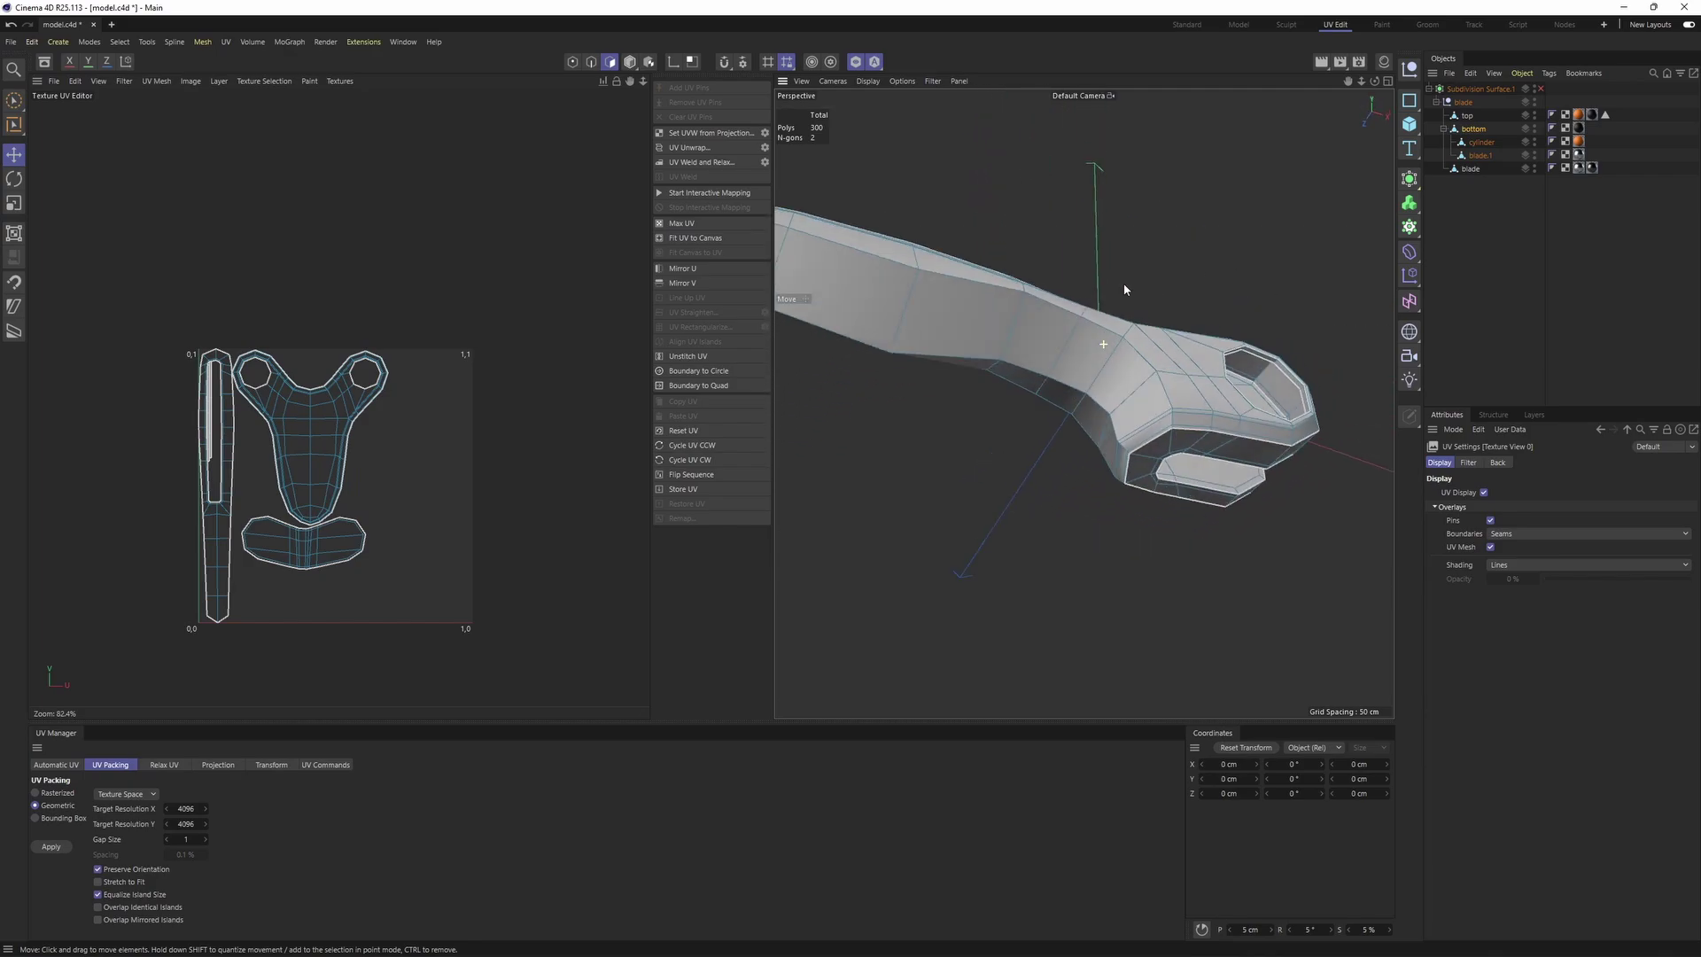
alt+drag(960, 323, 1116, 390)
click(1466, 116)
alt+drag(1082, 278, 1161, 364)
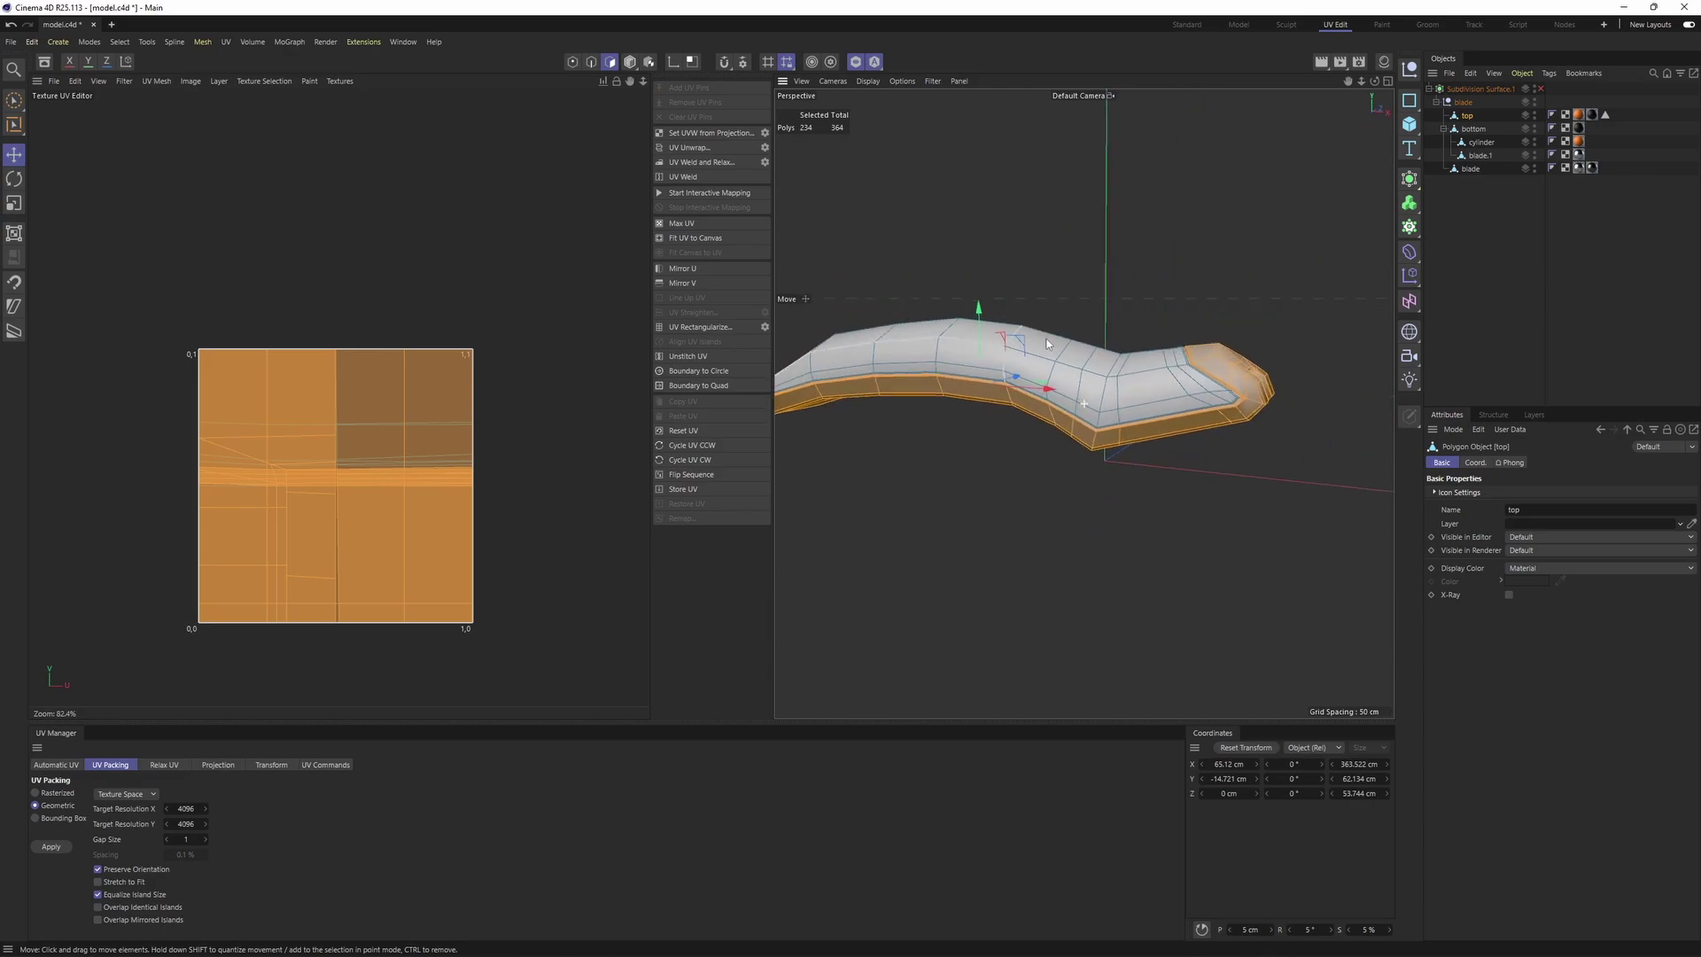
scroll(1300, 356, up, 3)
alt+drag(1301, 356, 1146, 344)
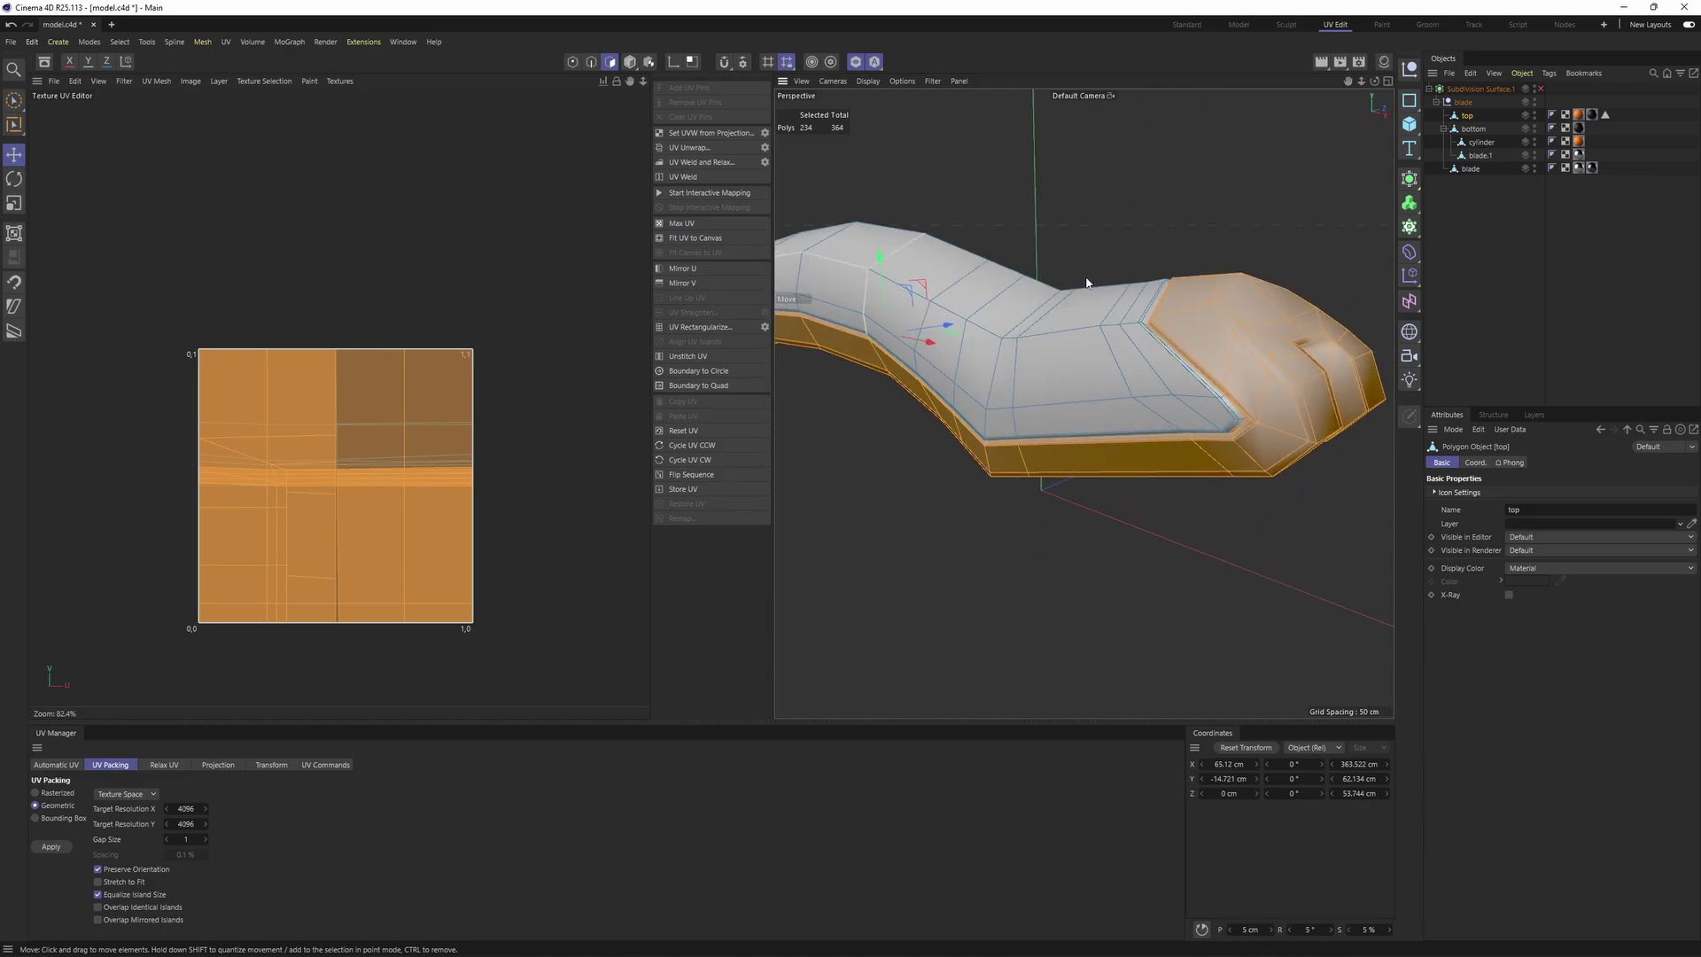
click(1145, 238)
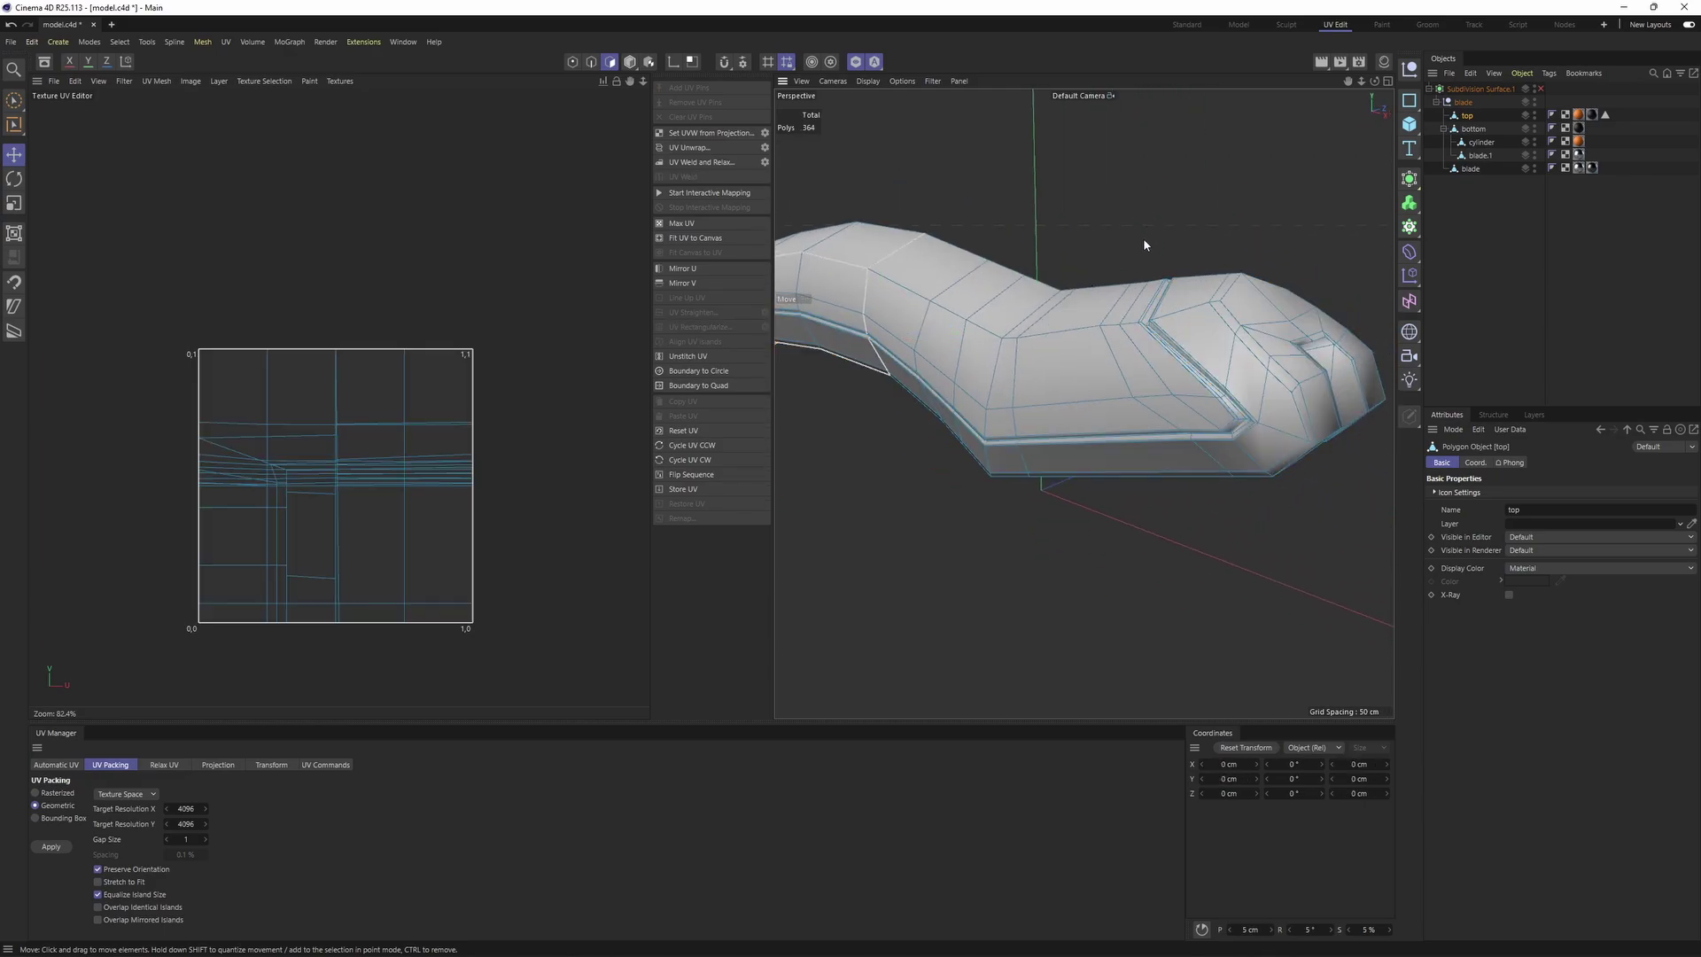
key(ctrl+a)
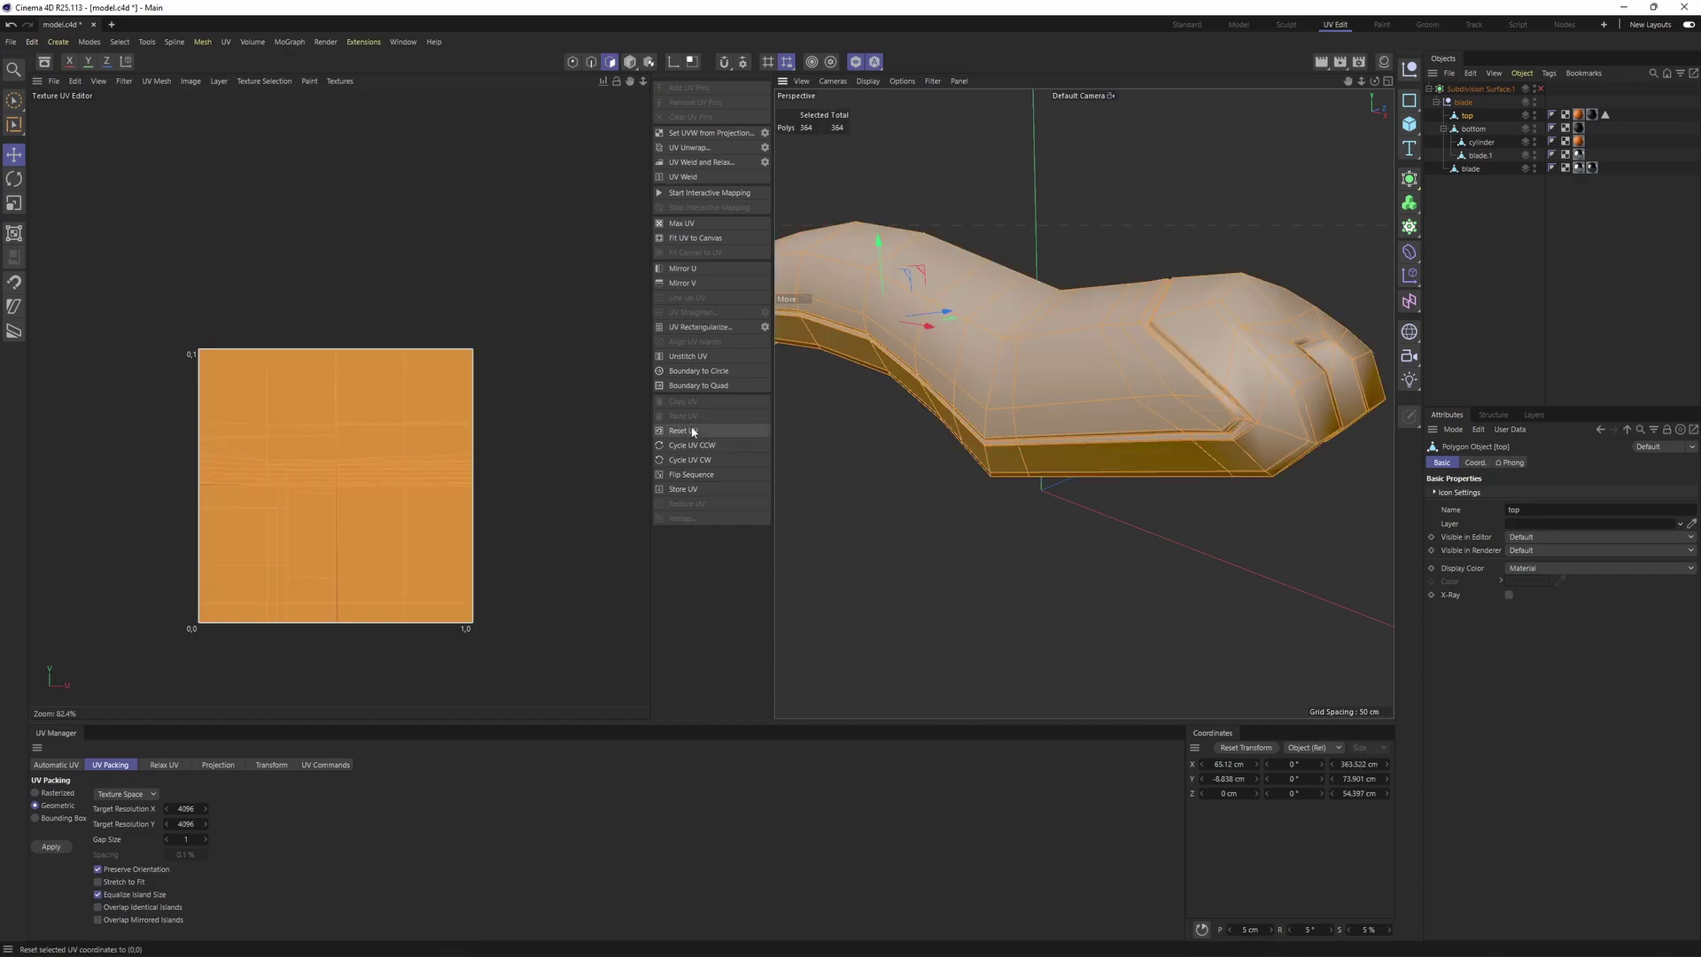
click(694, 431)
Loop-select the edges outlining the raised grip panel of the top handle, including its V-shaped end near the head
key(Return)
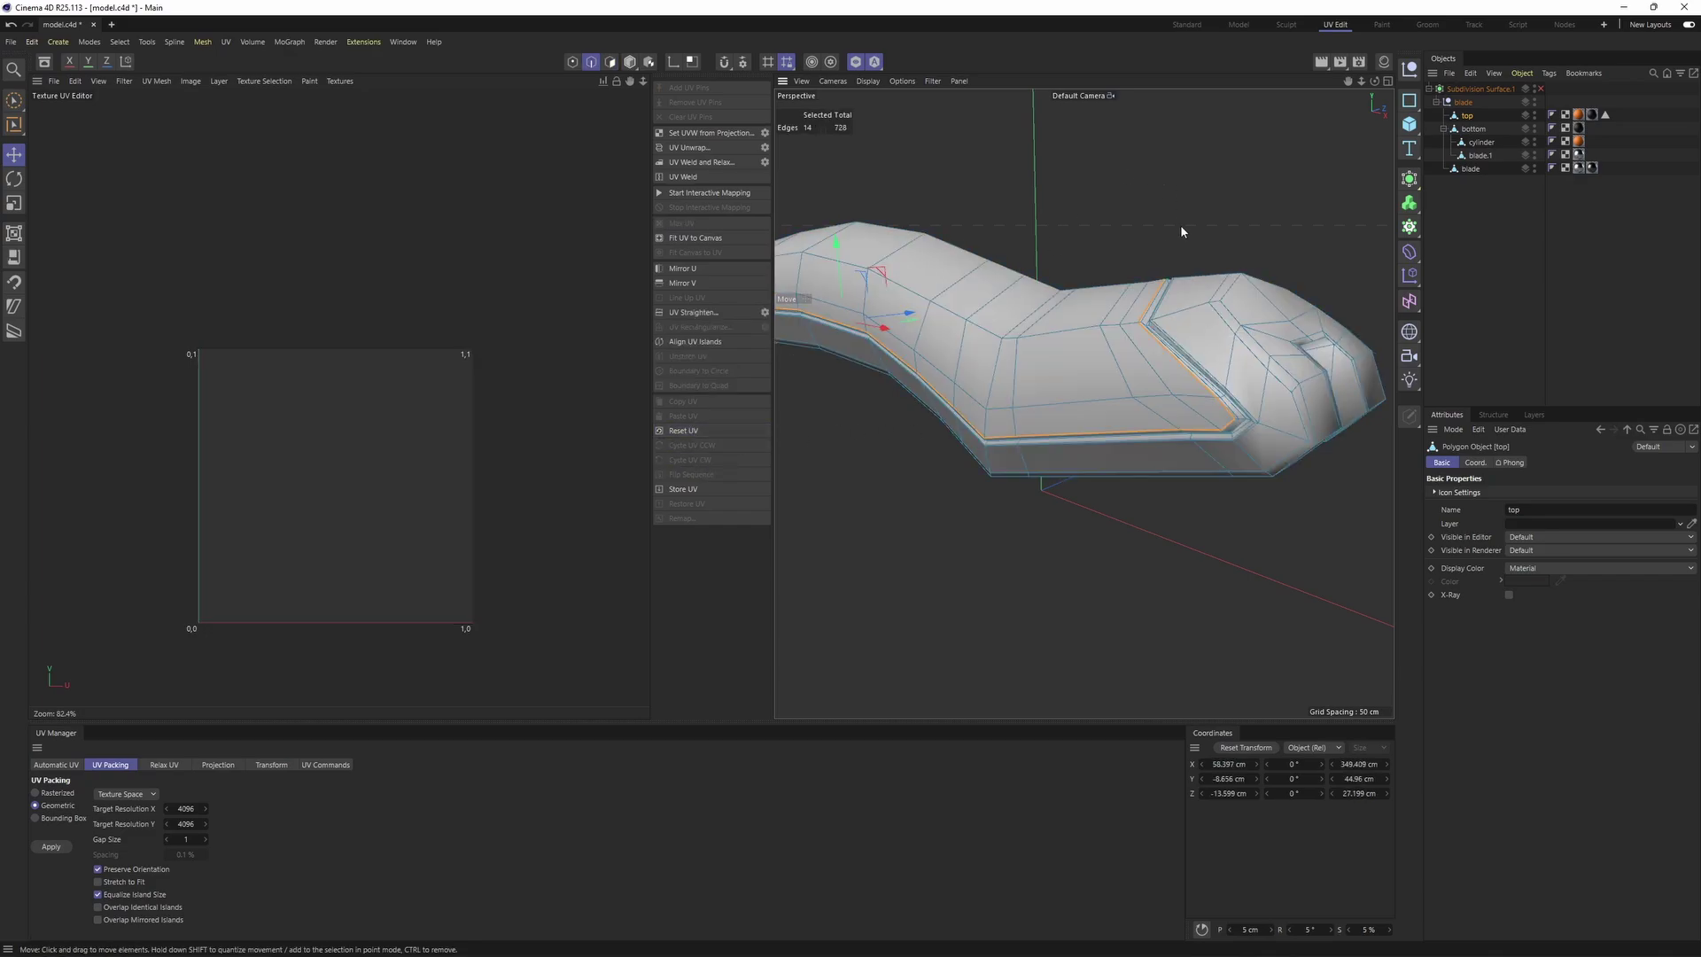
scroll(1213, 372, up, 4)
alt+drag(1231, 397, 1215, 342)
key(u)
key(l)
scroll(1227, 386, up, 2)
click(1275, 353)
mouse_move(1275, 413)
alt+mouse_down()
mouse_move(1235, 375)
mouse_move(1302, 372)
mouse_move(1227, 314)
alt+mouse_up()
alt+right_drag(1187, 448, 1081, 457)
alt+drag(1081, 452, 983, 381)
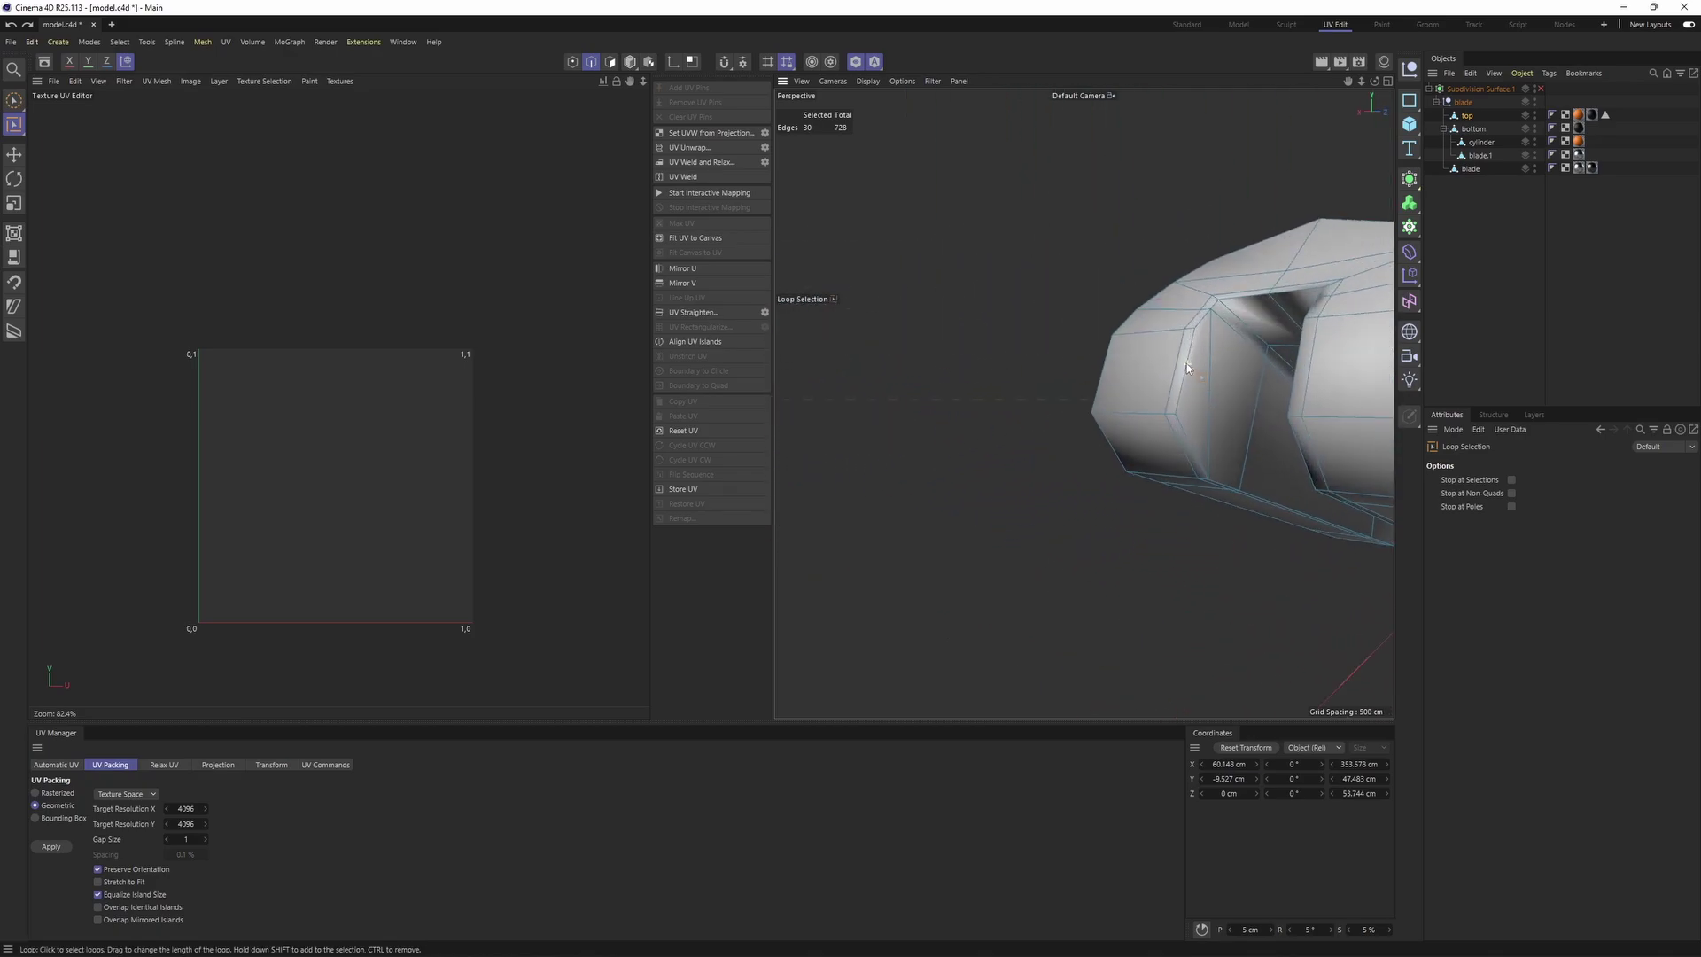
Add the edge loop around the head's slot opening and the seam edges inside the slot, removing any unwanted edge
click(1194, 358)
key(e)
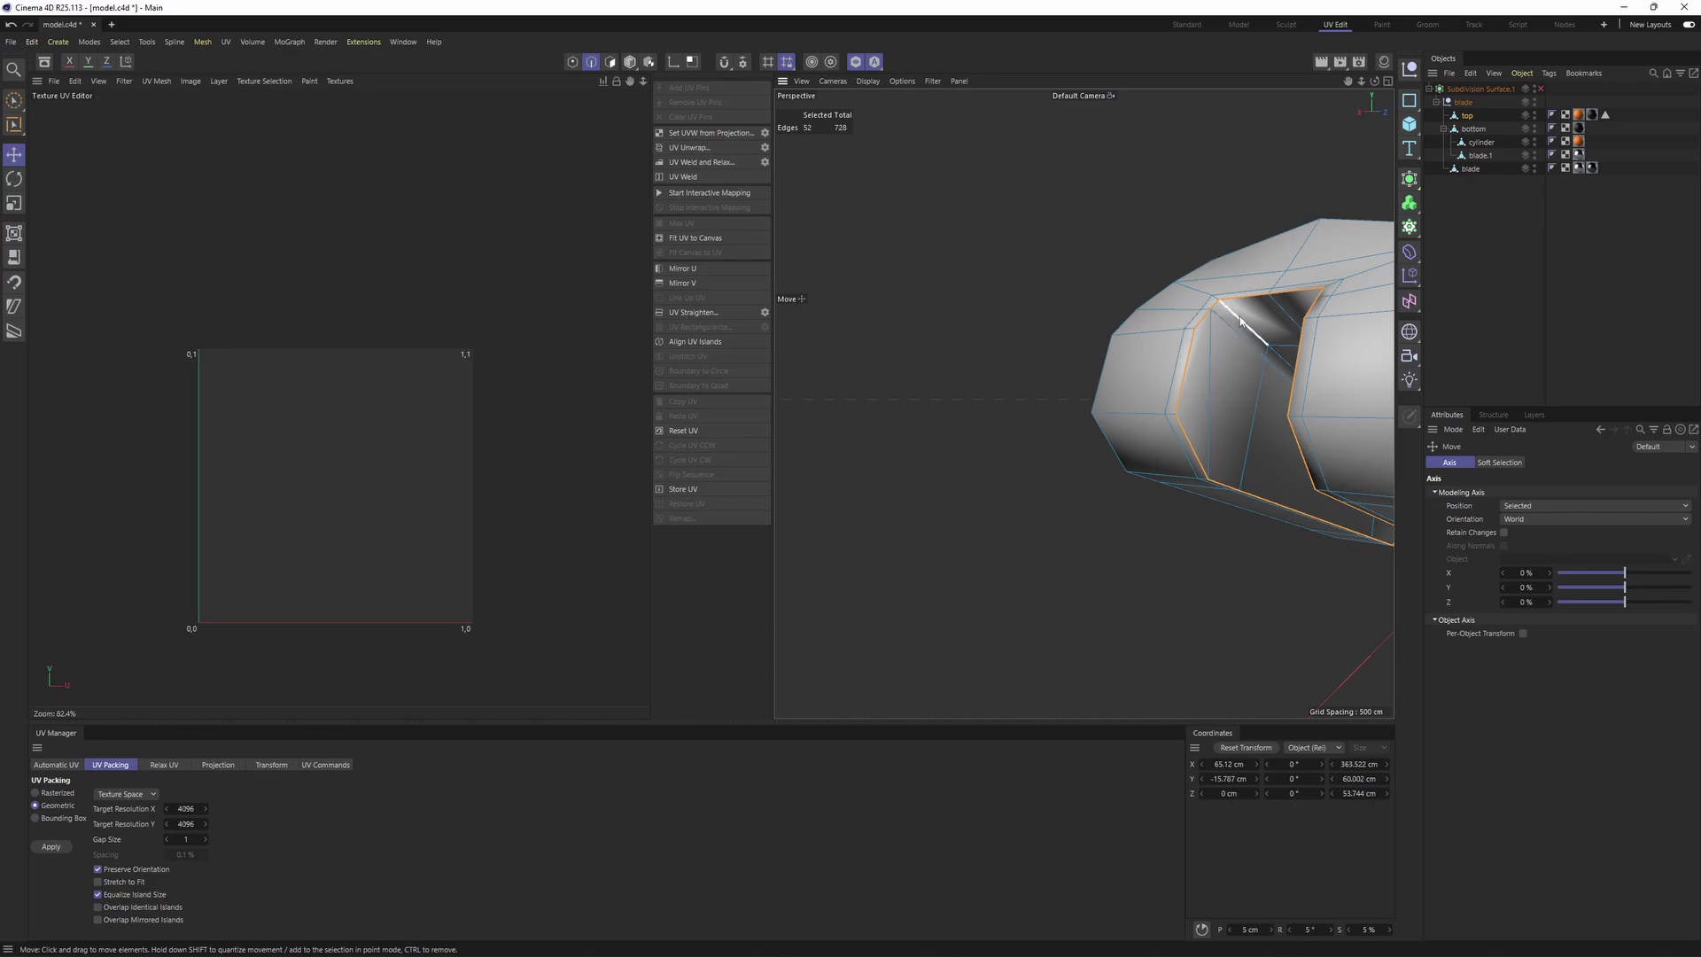
alt+drag(1241, 321, 1182, 264)
shift+click(1154, 353)
shift+click(1208, 248)
shift+click(1144, 255)
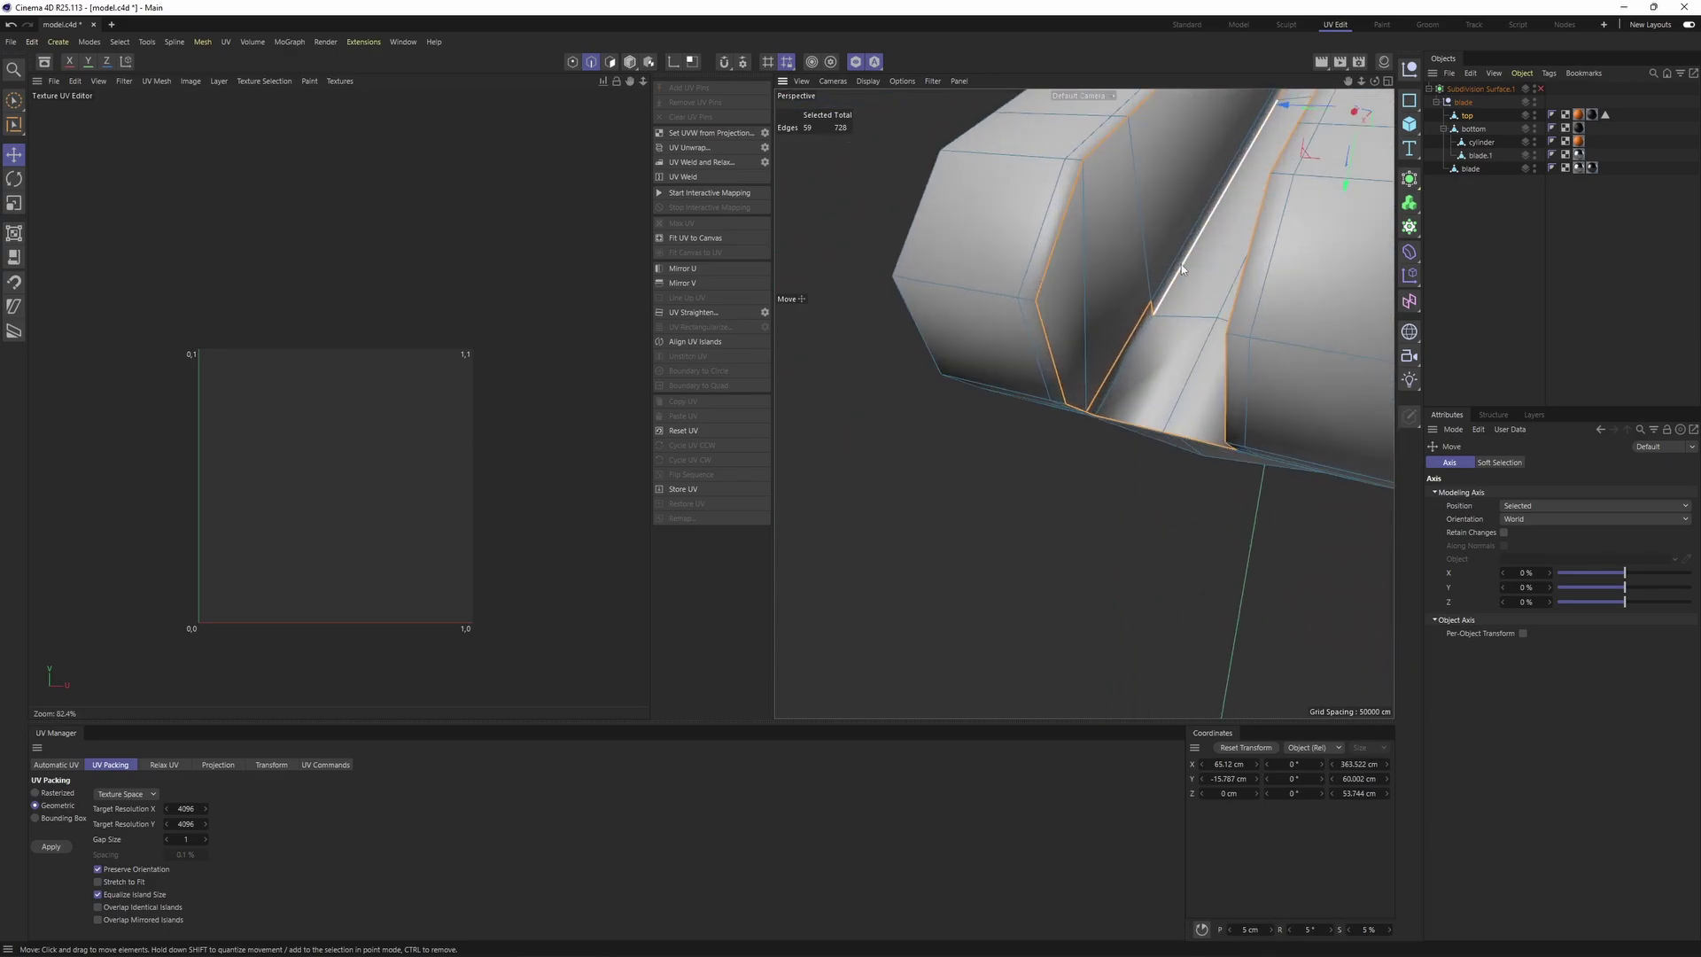
ctrl+click(1182, 264)
Add the remaining outer border loops of the handle and head to the seams and unwrap the top handle
alt+drag(1149, 341, 1006, 468)
scroll(1006, 468, down, 3)
key(u)
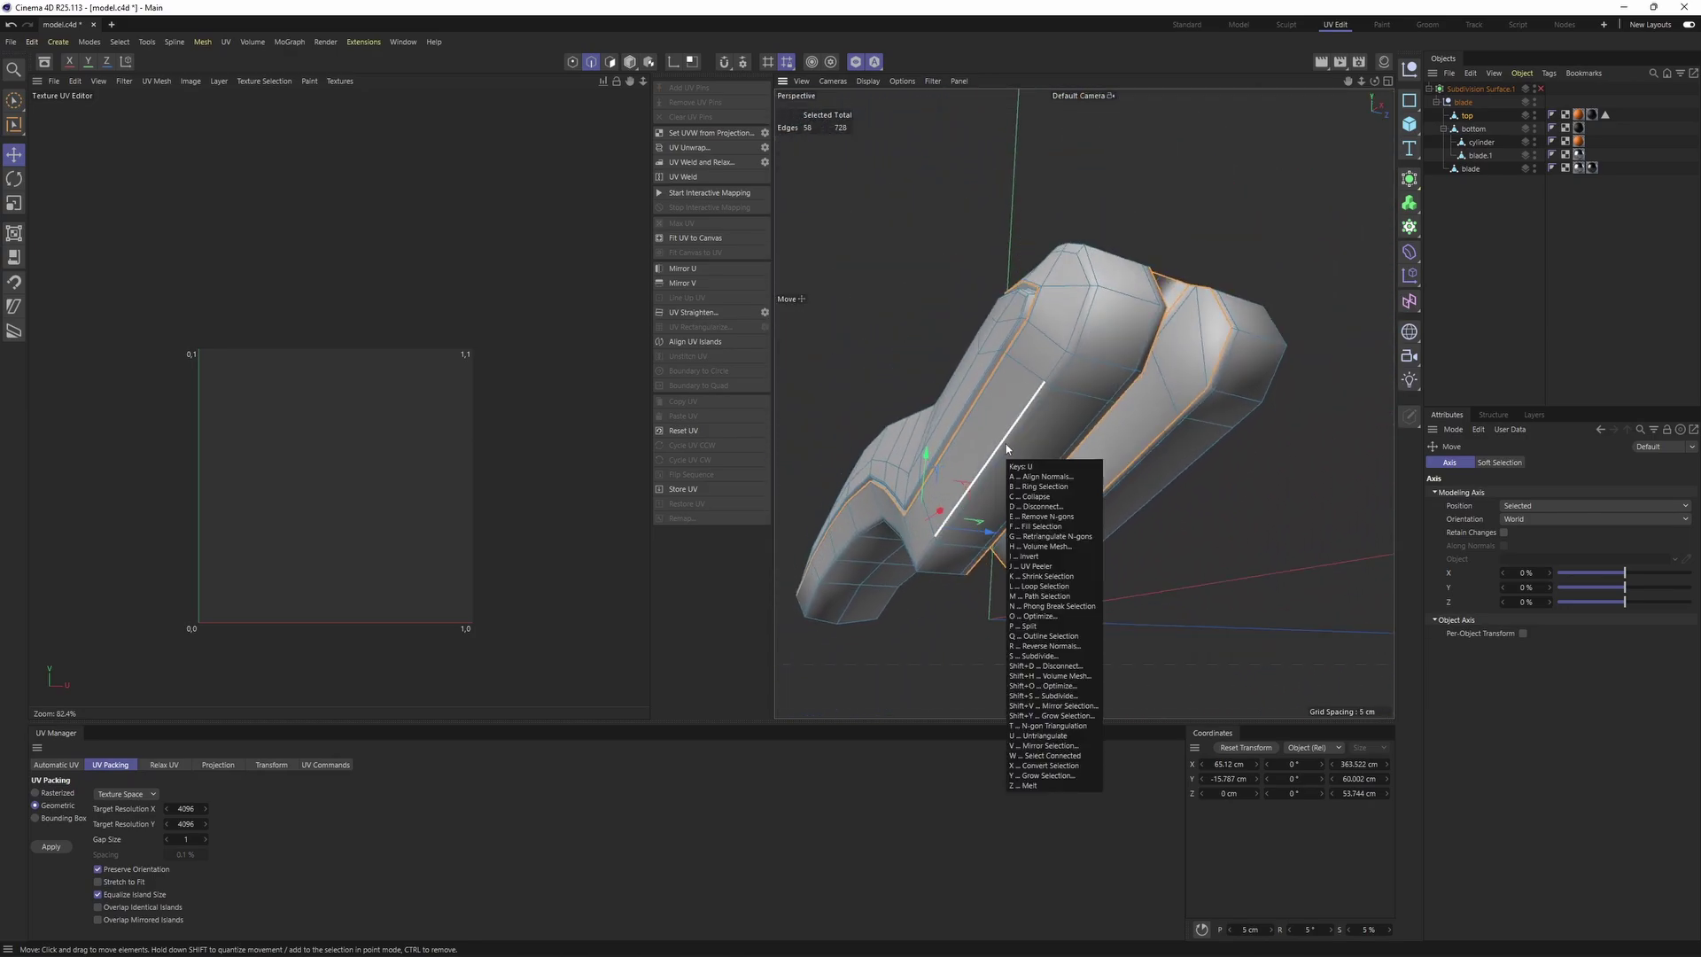
key(l)
mouse_move(1101, 298)
alt+mouse_down()
mouse_move(1117, 396)
mouse_move(1045, 325)
mouse_move(1064, 394)
mouse_move(1120, 311)
mouse_move(1215, 319)
mouse_move(1063, 380)
mouse_move(1006, 373)
mouse_move(1081, 312)
mouse_move(1188, 384)
mouse_move(1009, 461)
alt+mouse_up()
alt+right_drag(1008, 462, 1018, 376)
alt+drag(1018, 376, 1090, 335)
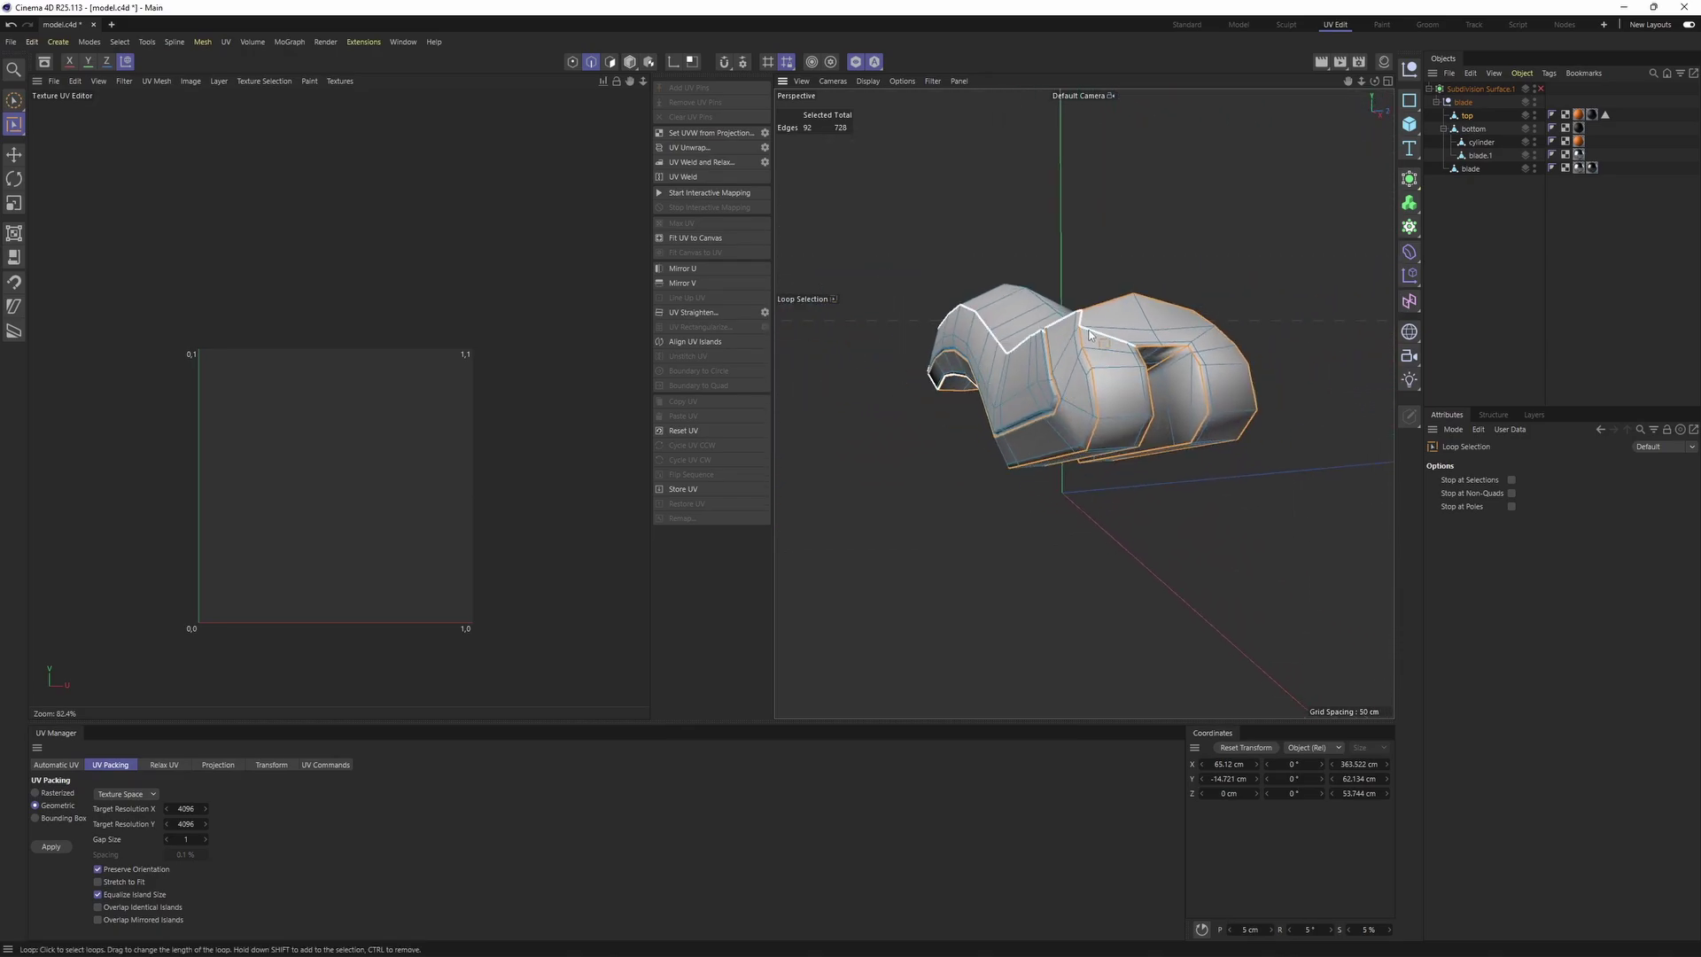
click(691, 148)
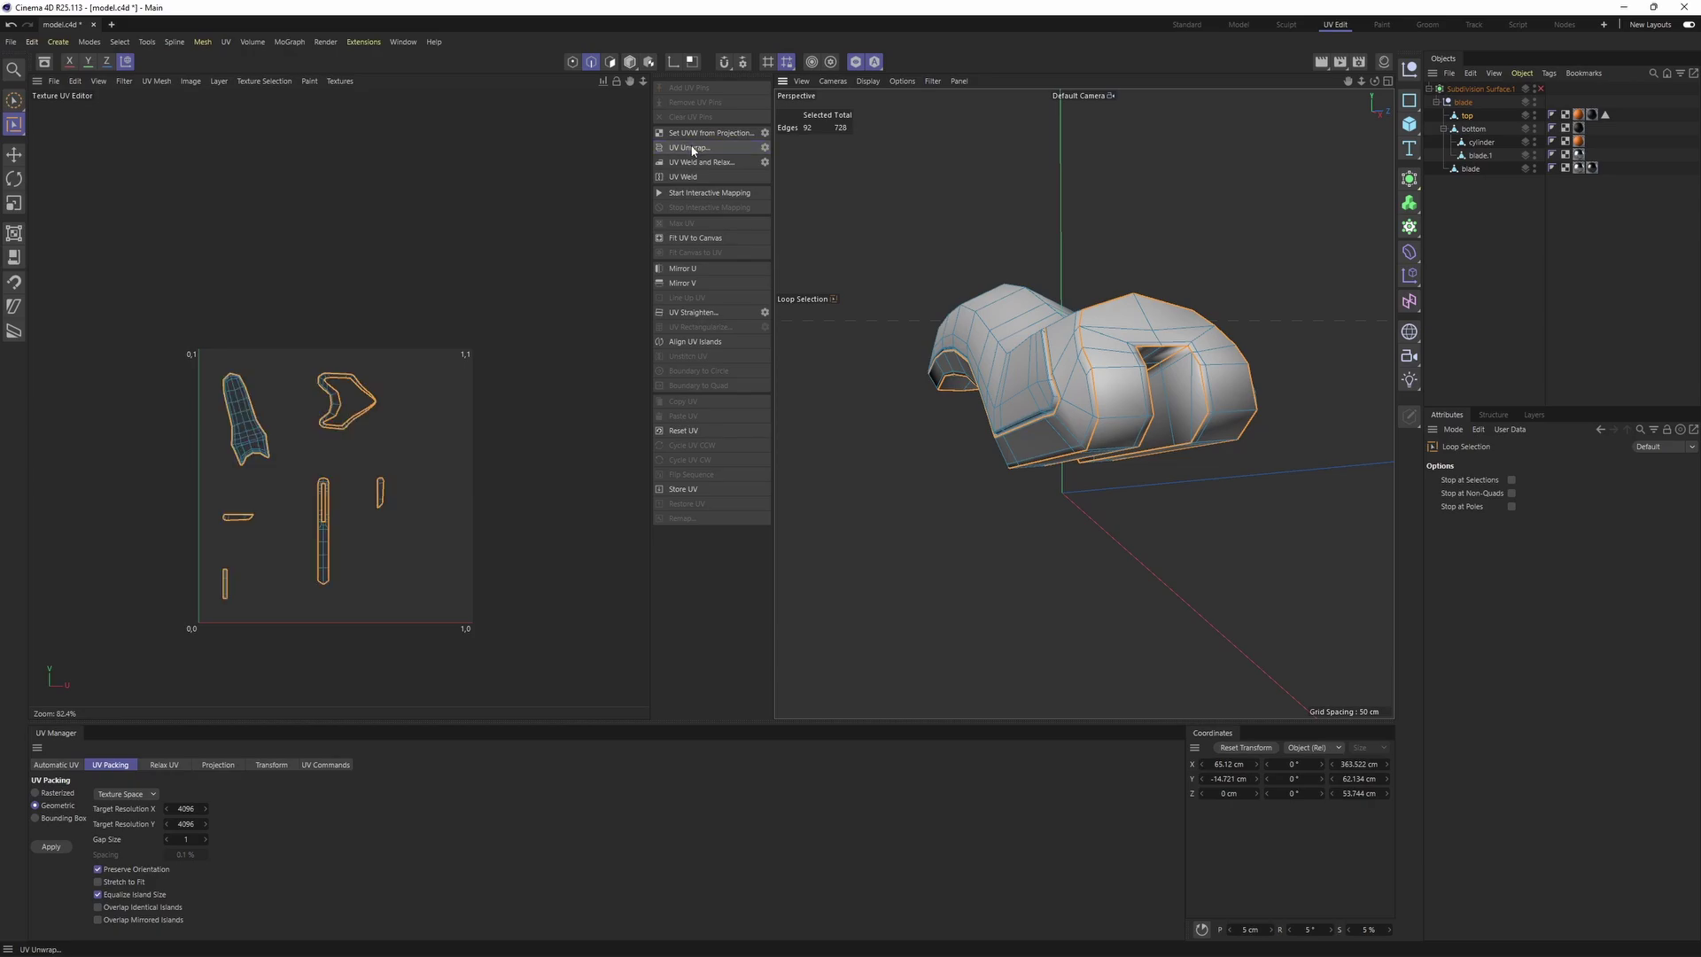
Select the large grip panel island and compare it with the matching polygons on the handle
scroll(234, 456, up, 4)
key(Return)
scroll(258, 372, up, 3)
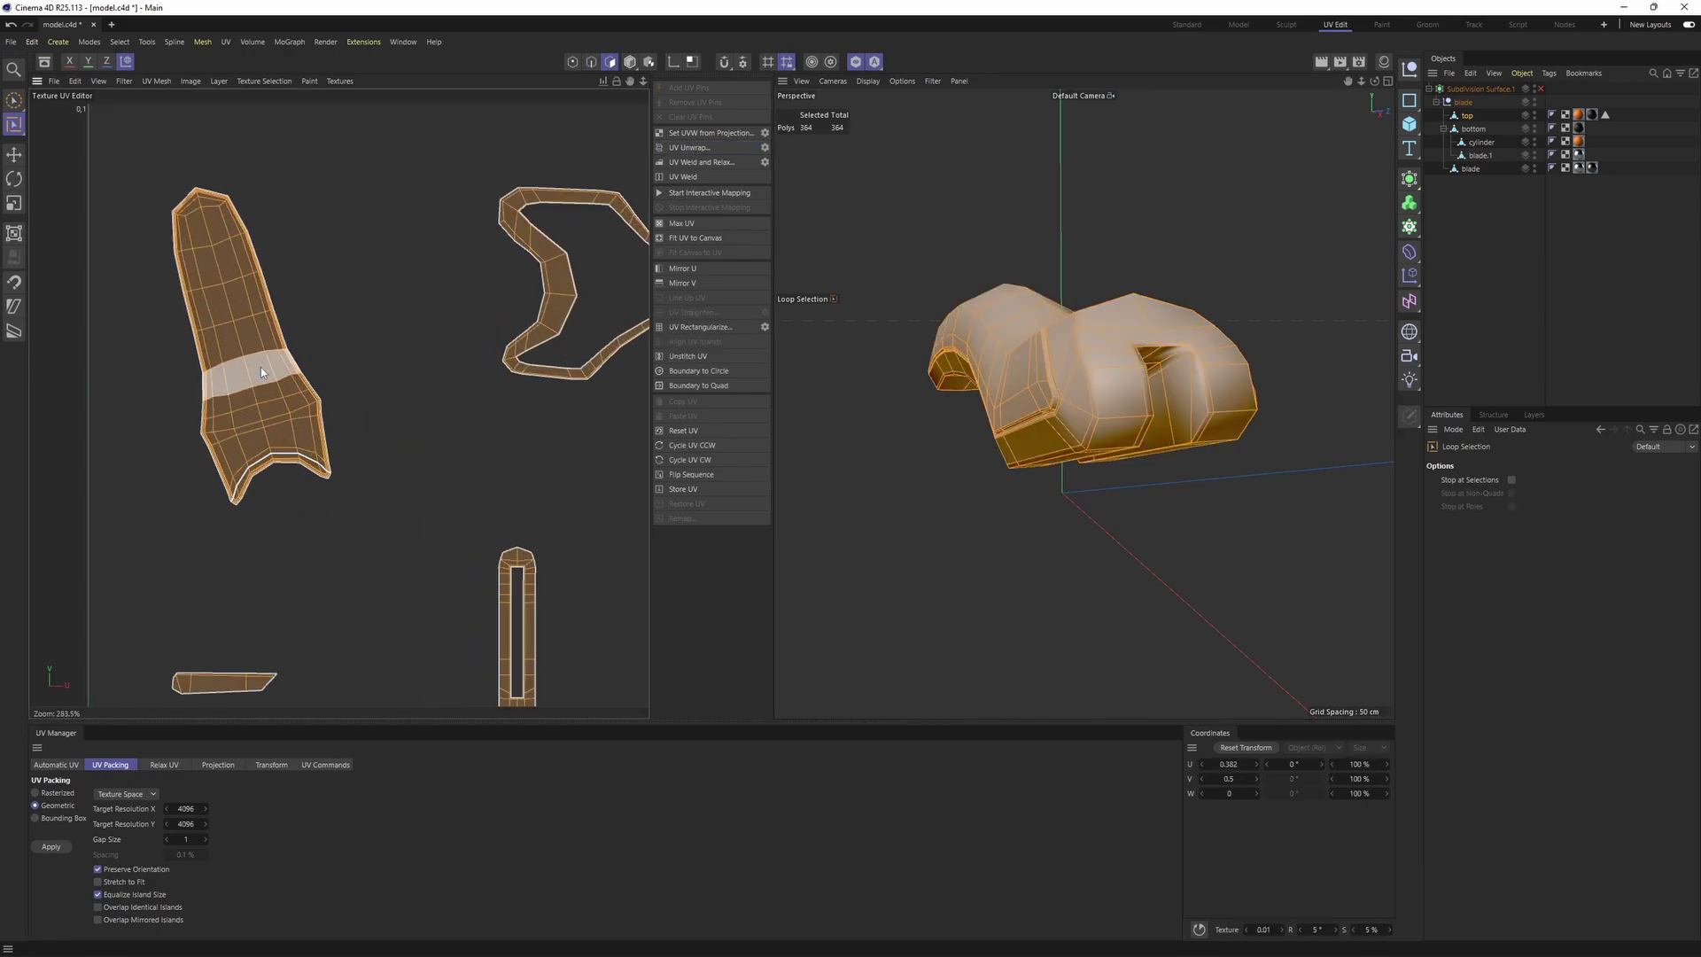
click(261, 365)
click(262, 365)
key(e)
double_click(259, 413)
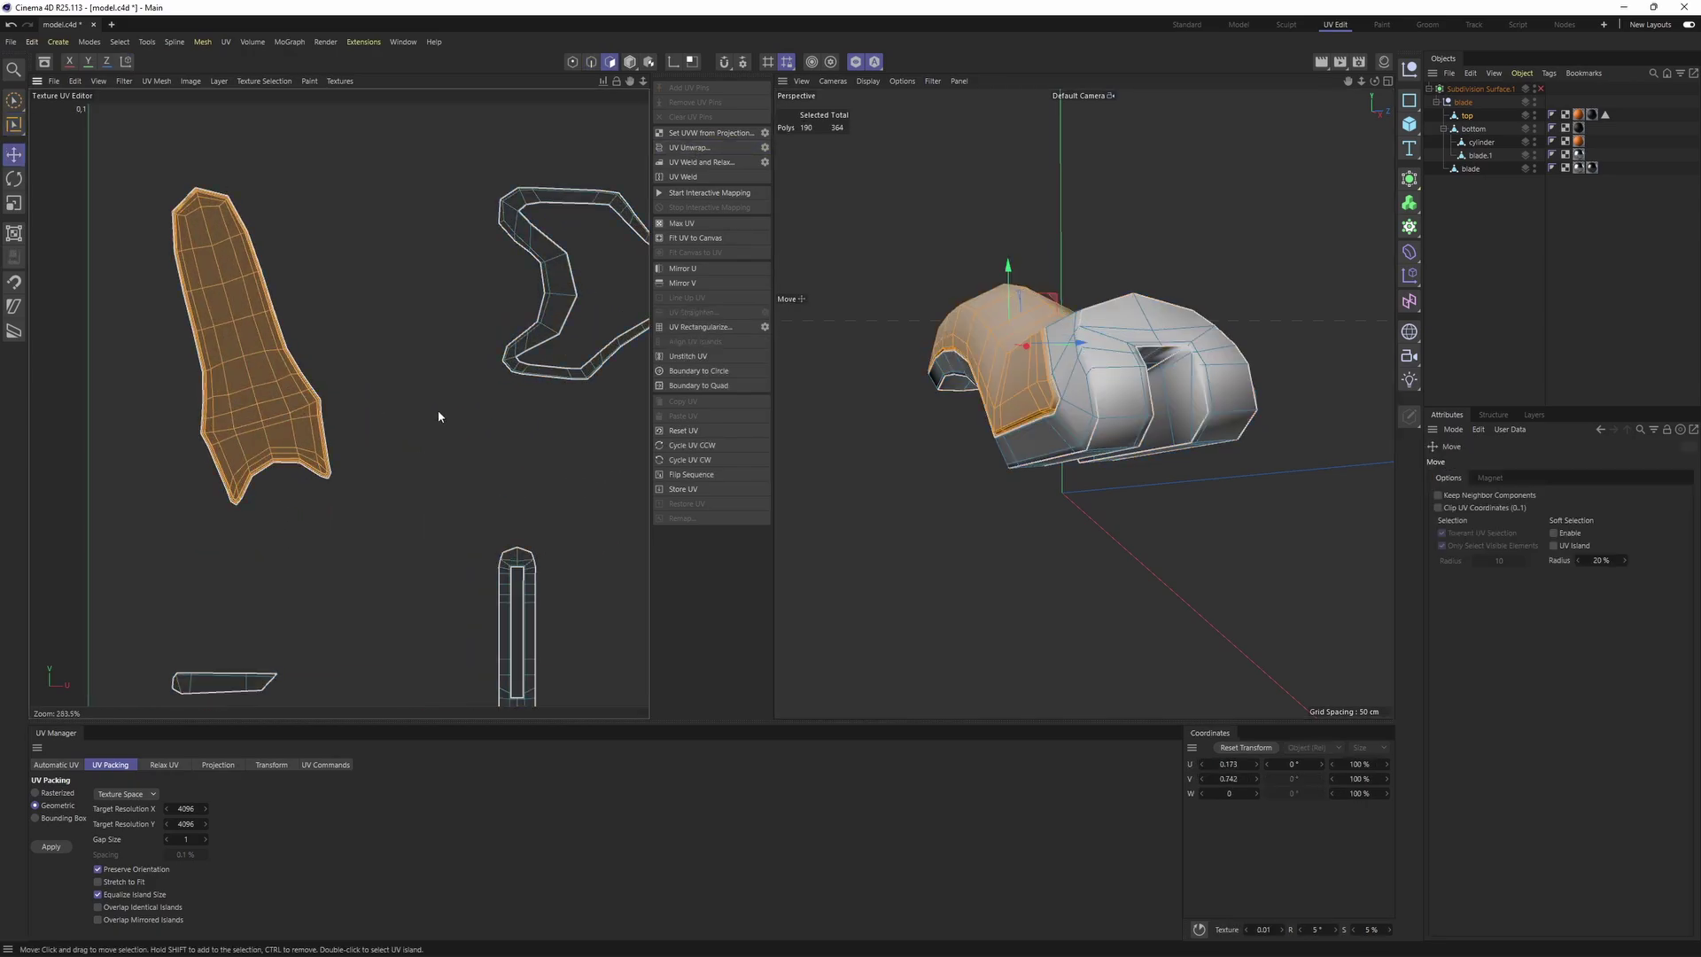
alt+middle_drag(1070, 361, 1099, 408)
key(s)
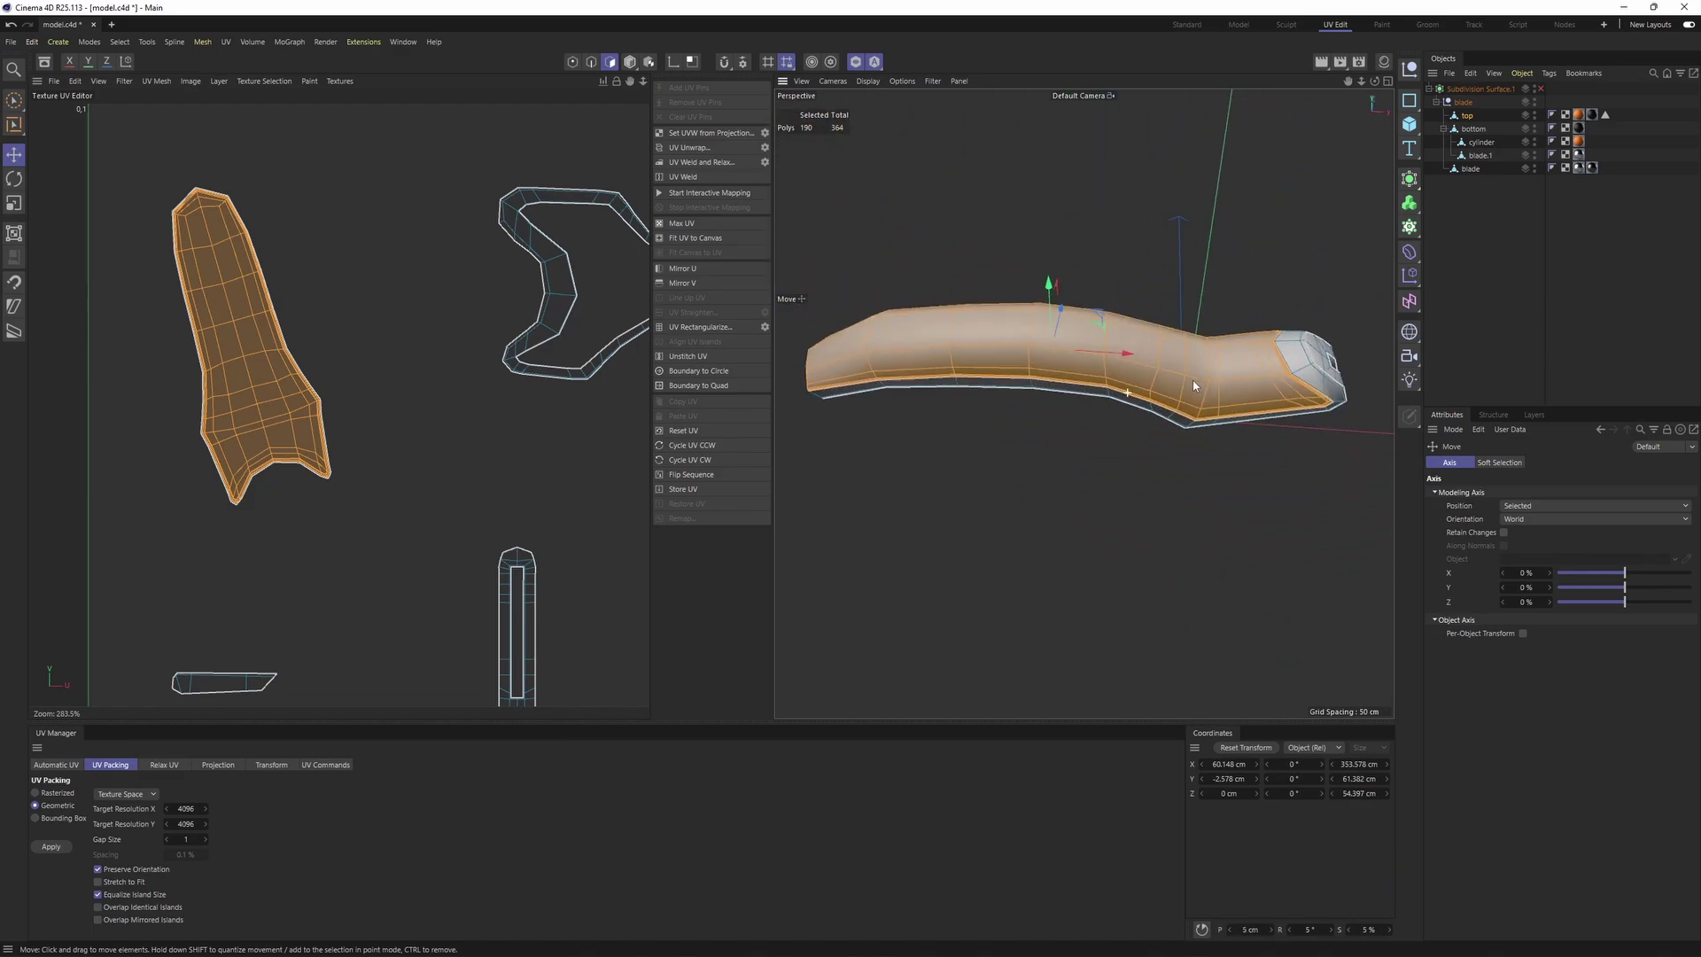
scroll(202, 346, up, 2)
Select a lengthwise centre edge of the grip panel island and straighten the island with Align UV Islands
scroll(202, 346, up, 3)
key(Return)
click(275, 346)
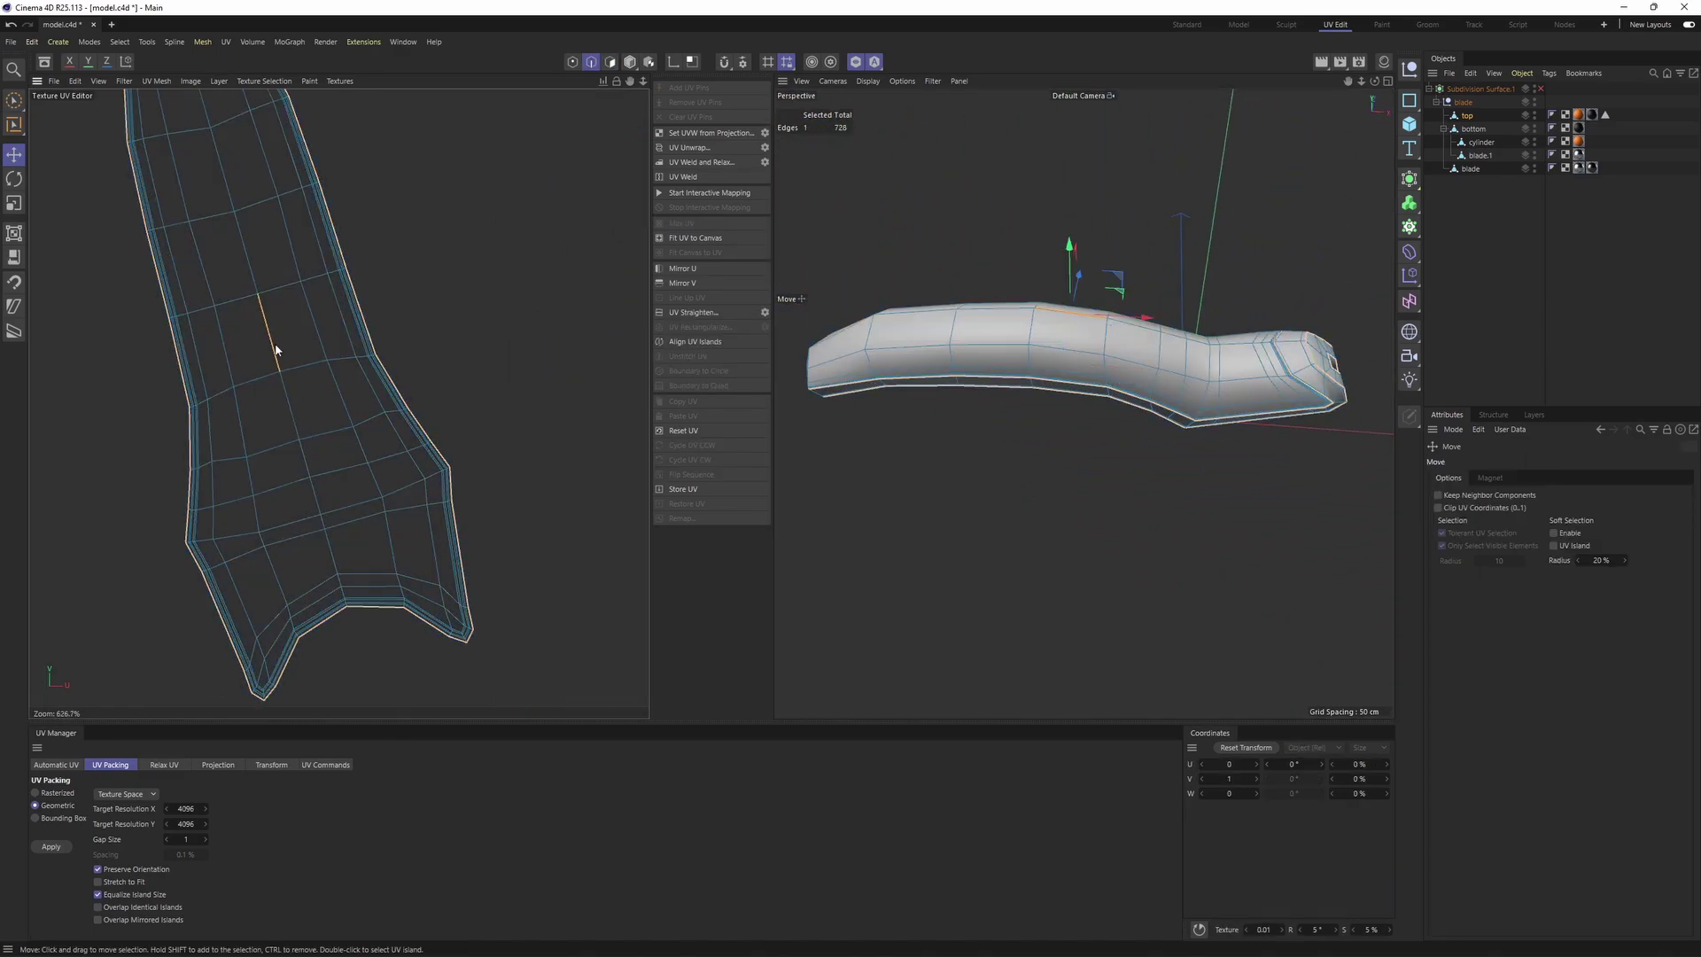
click(691, 344)
scroll(316, 348, down, 8)
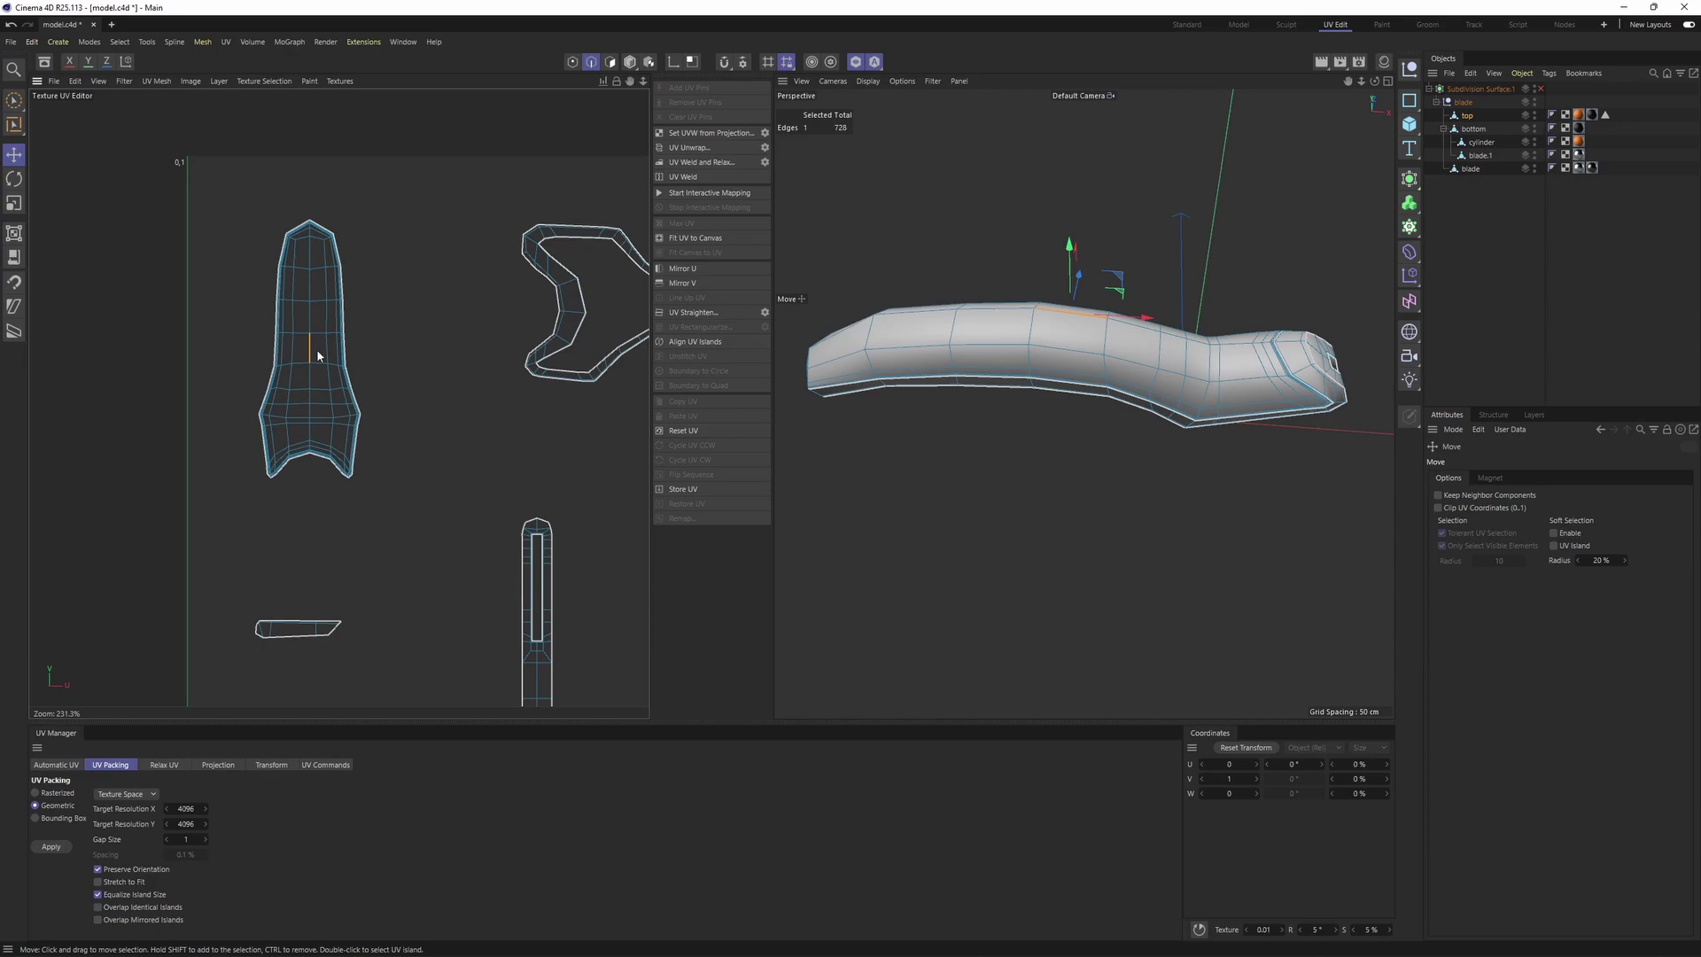
Display the UV Map test texture on the top handle and scale the grip panel island up well beyond the canvas height
scroll(316, 348, down, 5)
key(Return)
click(338, 80)
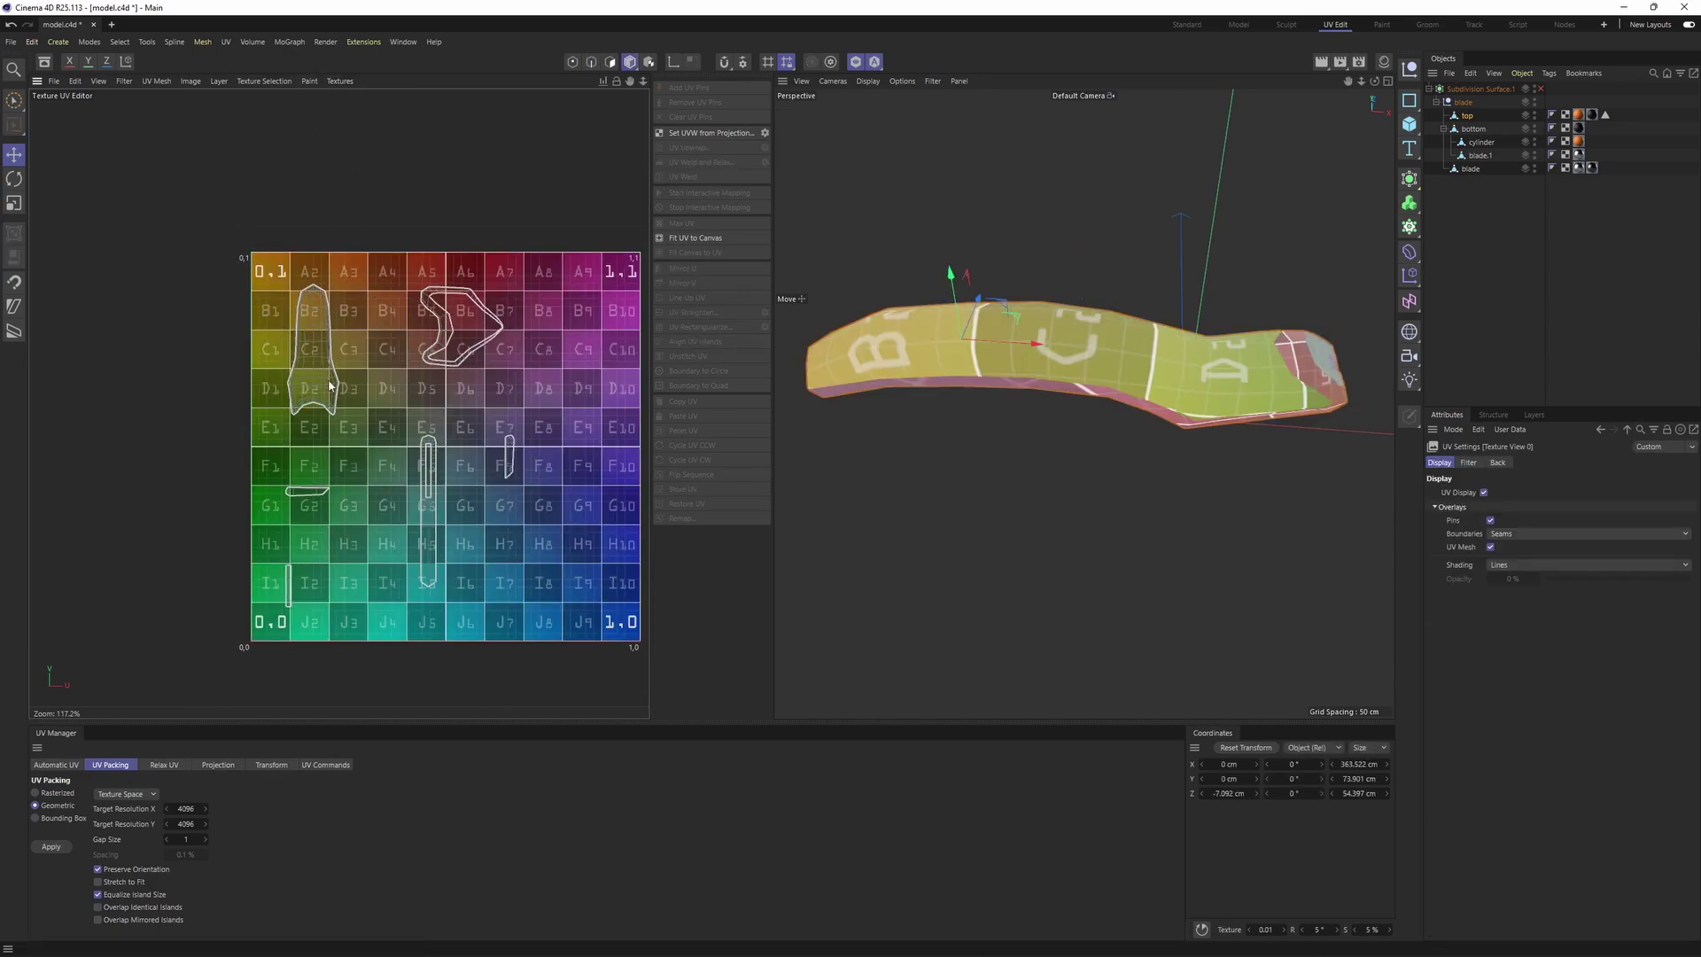
double_click(323, 382)
key(t)
drag(325, 377, 1577, 275)
alt+drag(1069, 332, 1156, 421)
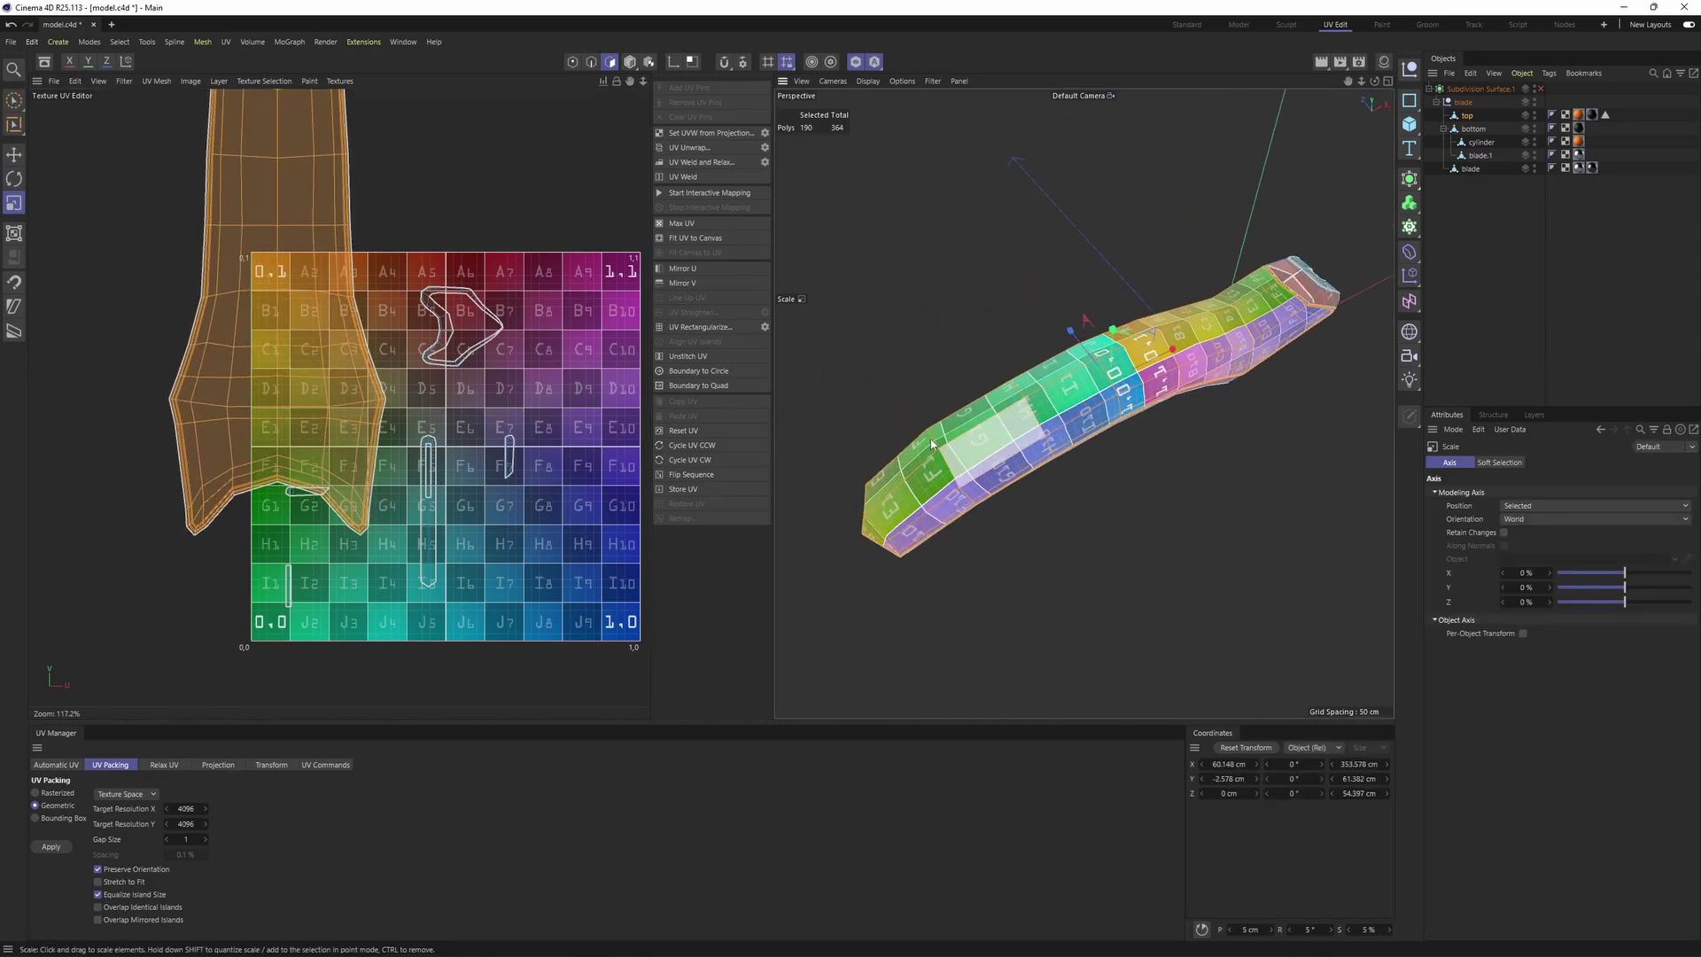
drag(328, 406, 532, 424)
Examine the test pattern along the grip panel from the handle end to the head for stretching and square size
alt+drag(1113, 391, 868, 416)
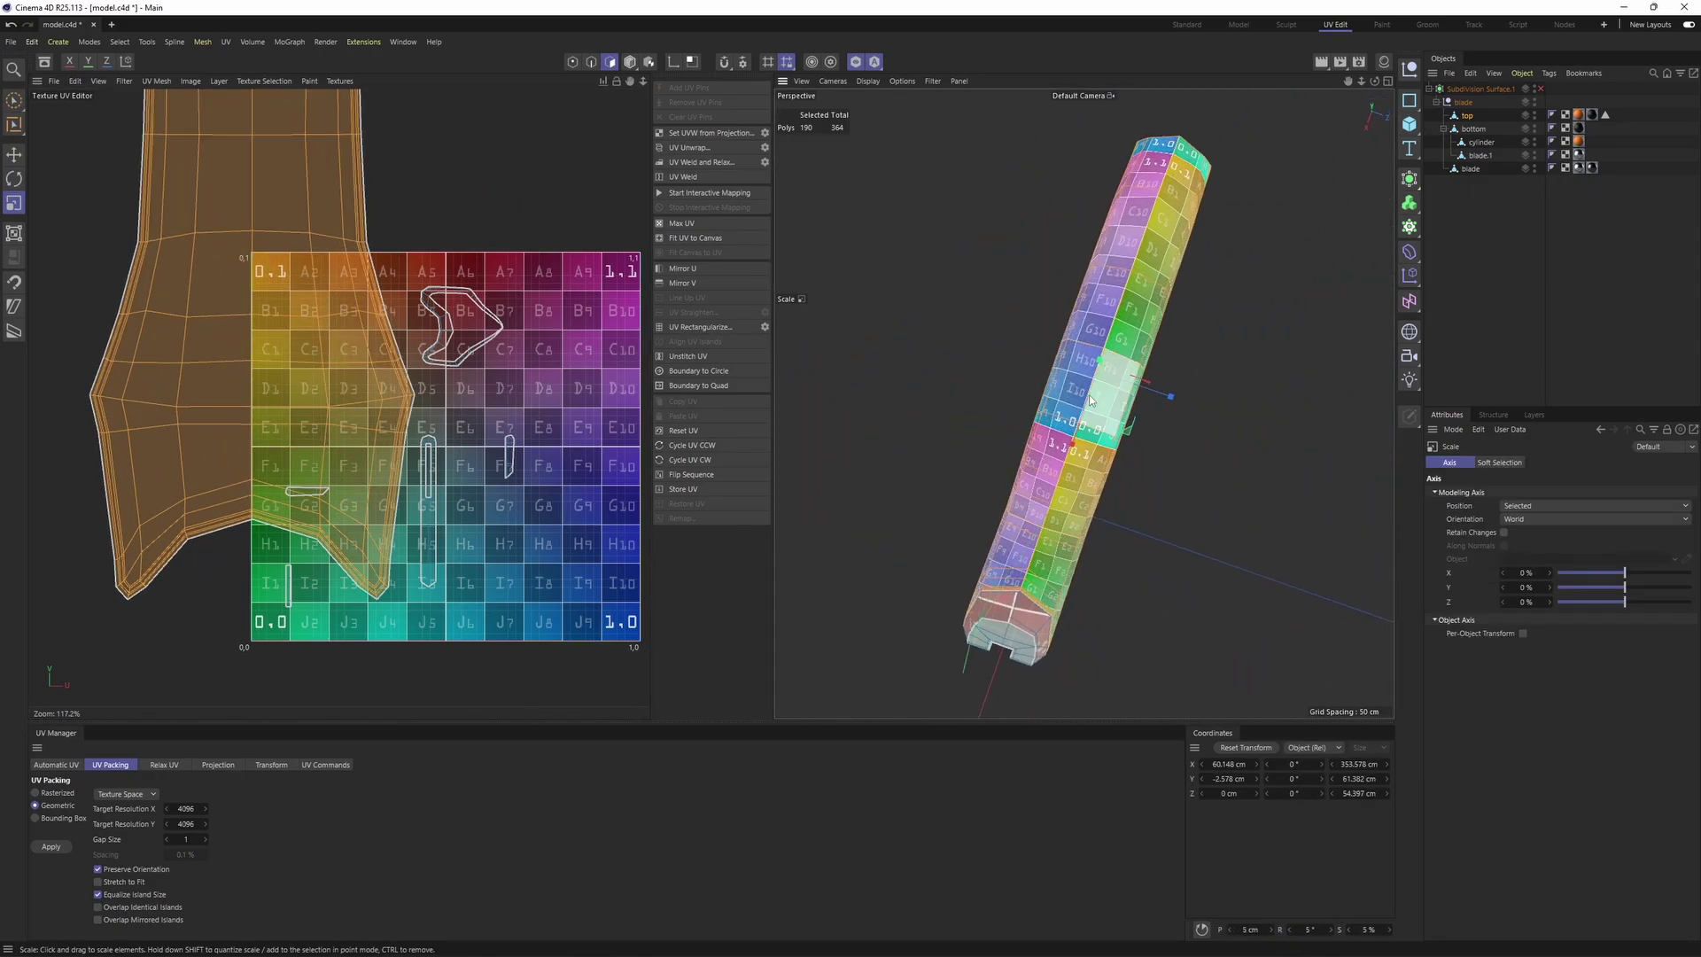
alt+right_drag(1084, 404, 1103, 455)
alt+drag(1104, 455, 824, 381)
alt+middle_drag(802, 410, 945, 365)
scroll(939, 365, up, 4)
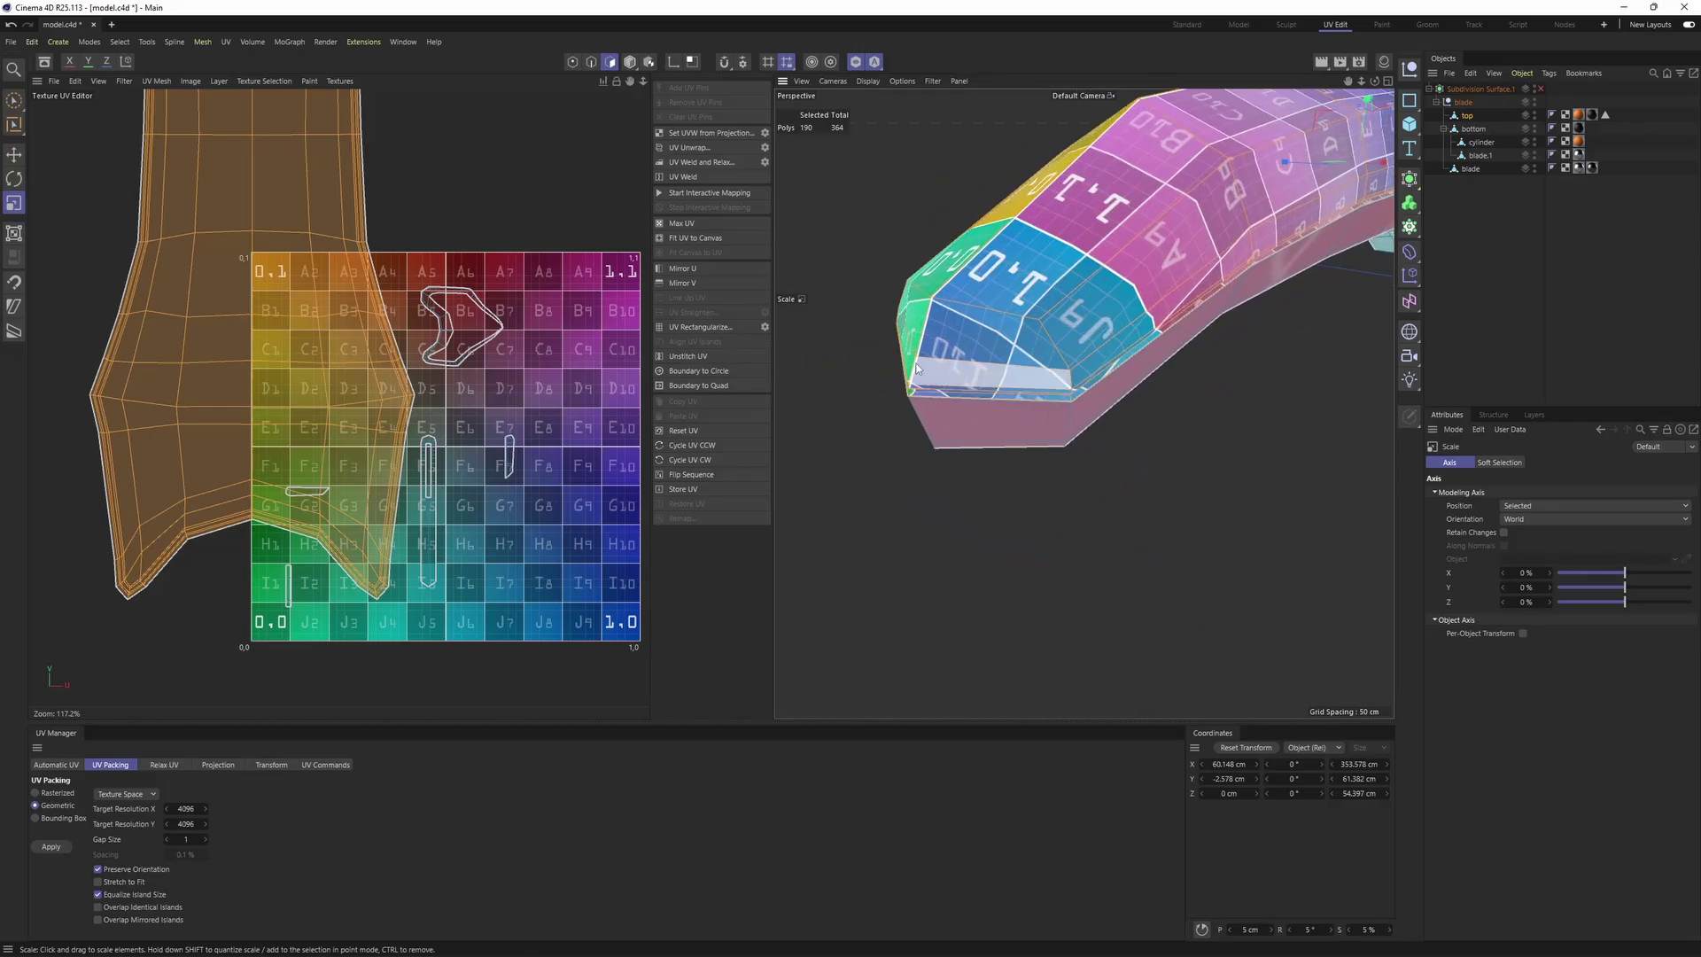
scroll(940, 379, down, 5)
alt+drag(1082, 403, 945, 422)
scroll(1113, 361, up, 5)
scroll(1078, 397, down, 5)
alt+middle_drag(1108, 462, 997, 457)
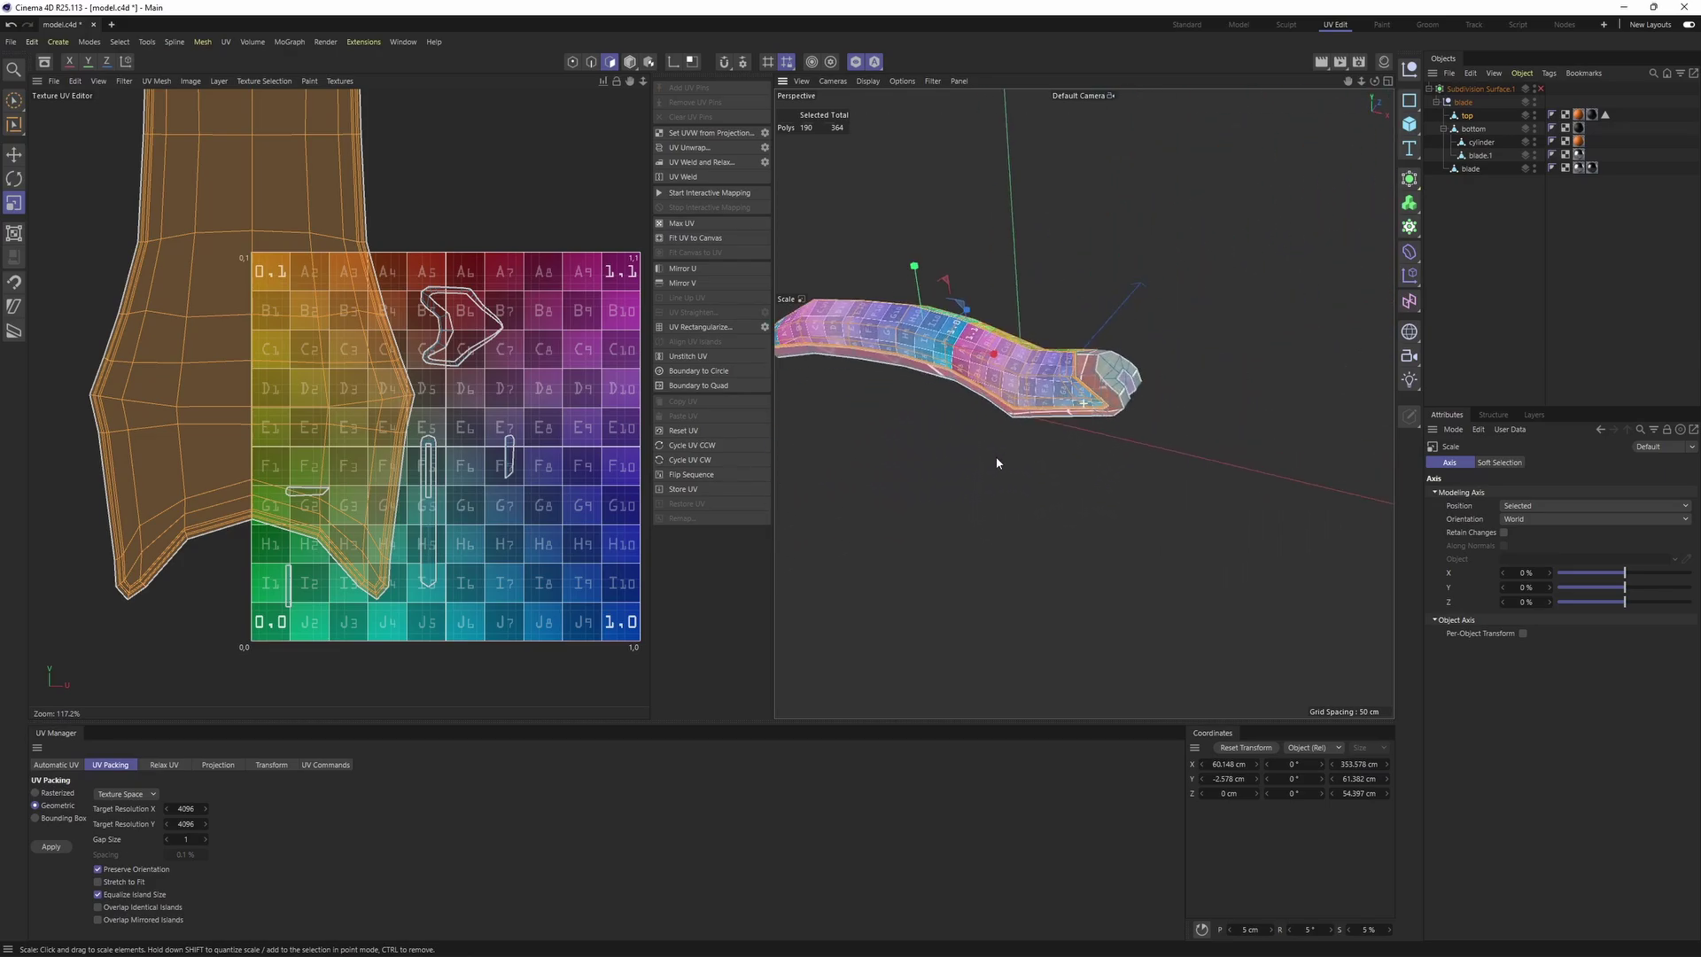
scroll(1060, 381, up, 4)
alt+drag(1061, 381, 1095, 381)
alt+middle_drag(1095, 381, 1170, 379)
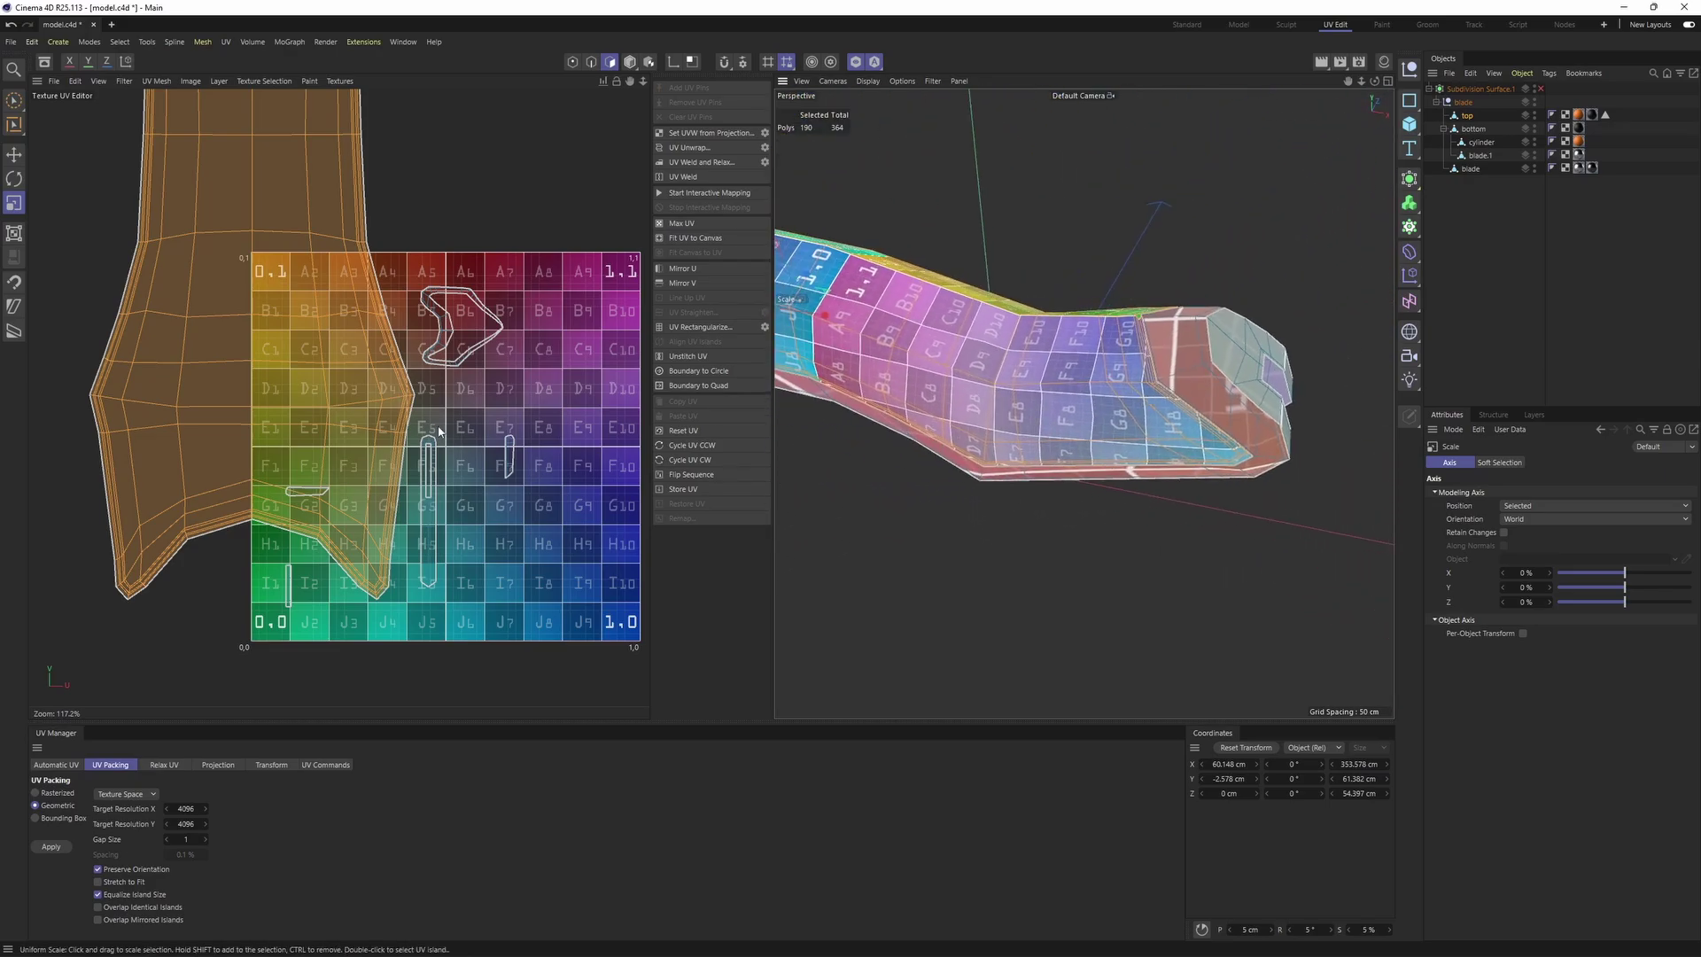
Move the enlarged grip panel island off the UV canvas, clear of the other islands
scroll(438, 426, down, 4)
key(e)
drag(358, 374, 203, 372)
alt+drag(1086, 350, 913, 372)
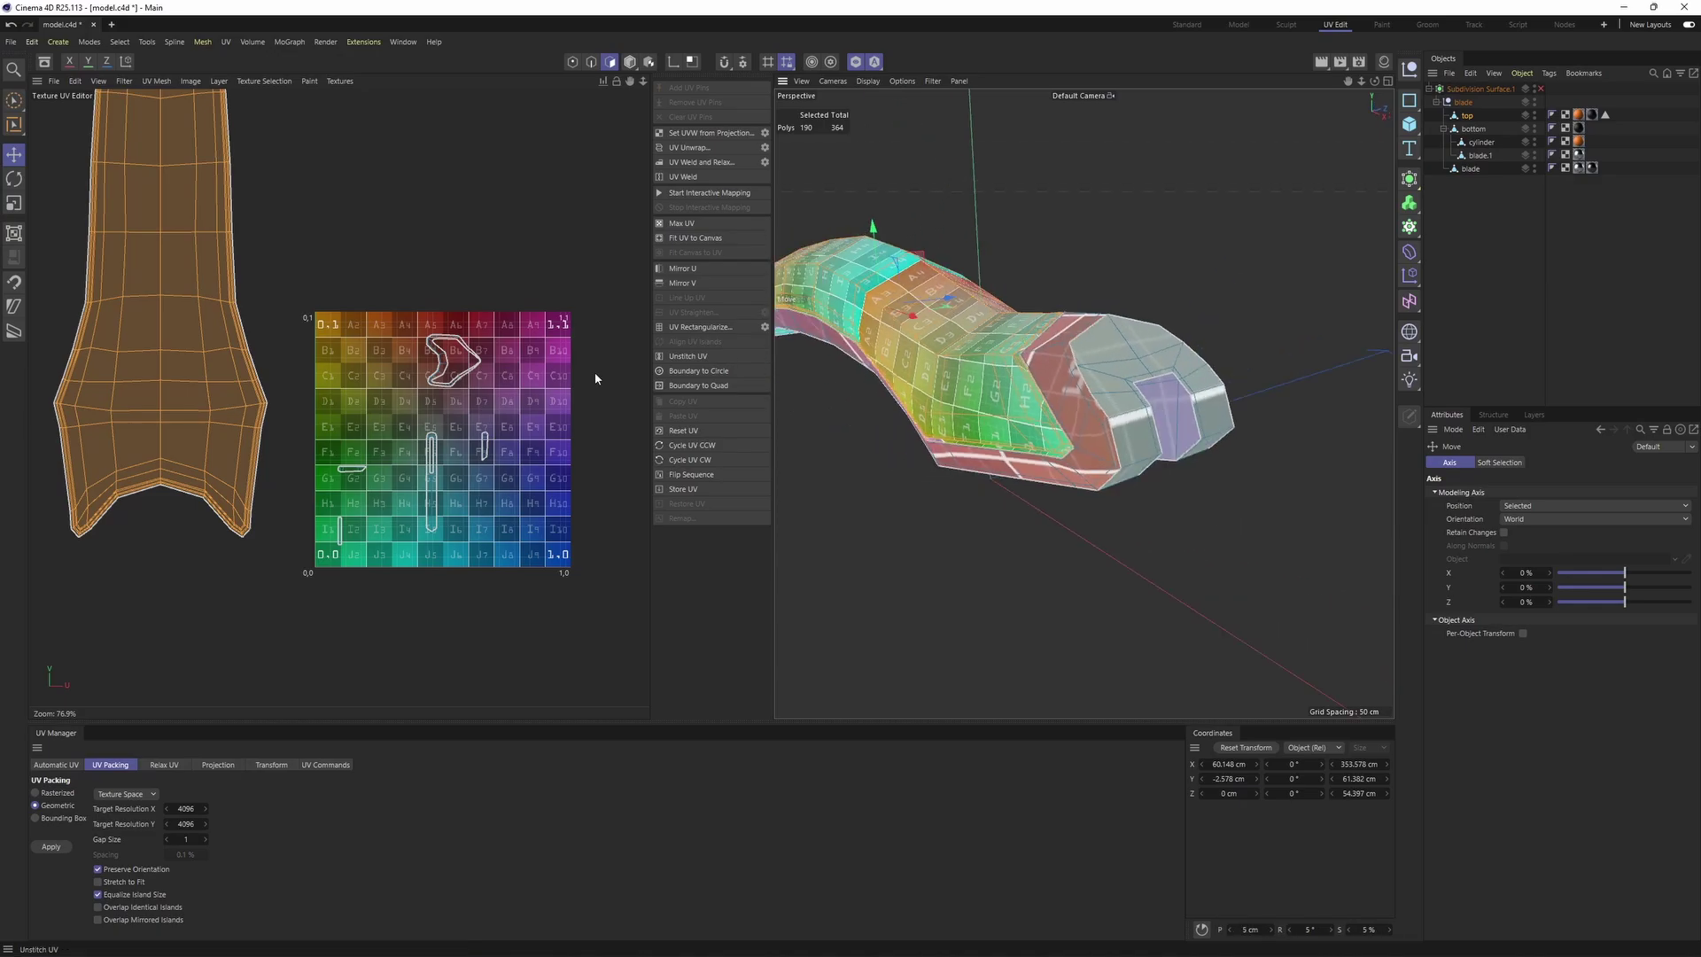
Select the long slotted strip island and scale it up so its test squares match those of the grip panel
scroll(443, 399, up, 10)
double_click(359, 640)
scroll(1014, 353, down, 4)
alt+drag(1013, 354, 1067, 287)
scroll(518, 468, down, 5)
scroll(489, 474, down, 5)
key(t)
drag(481, 482, 1340, 303)
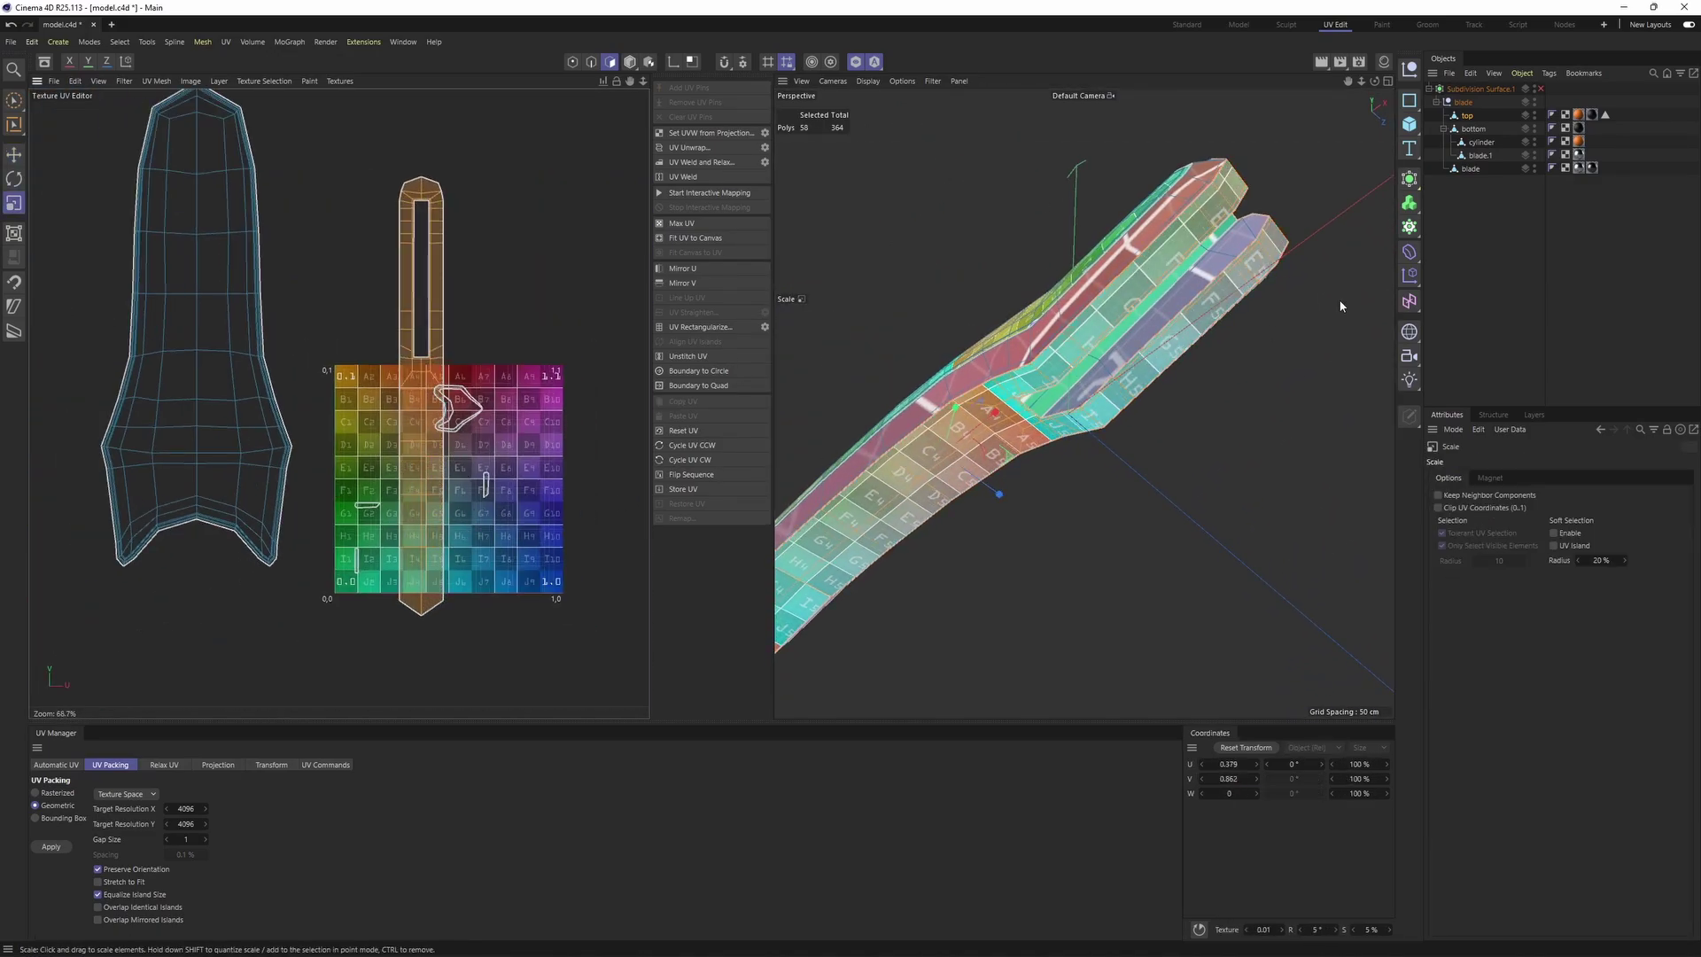
Move the slotted strip island off the UV canvas to the far side of the grip panel island
key(e)
alt+drag(1174, 257, 911, 353)
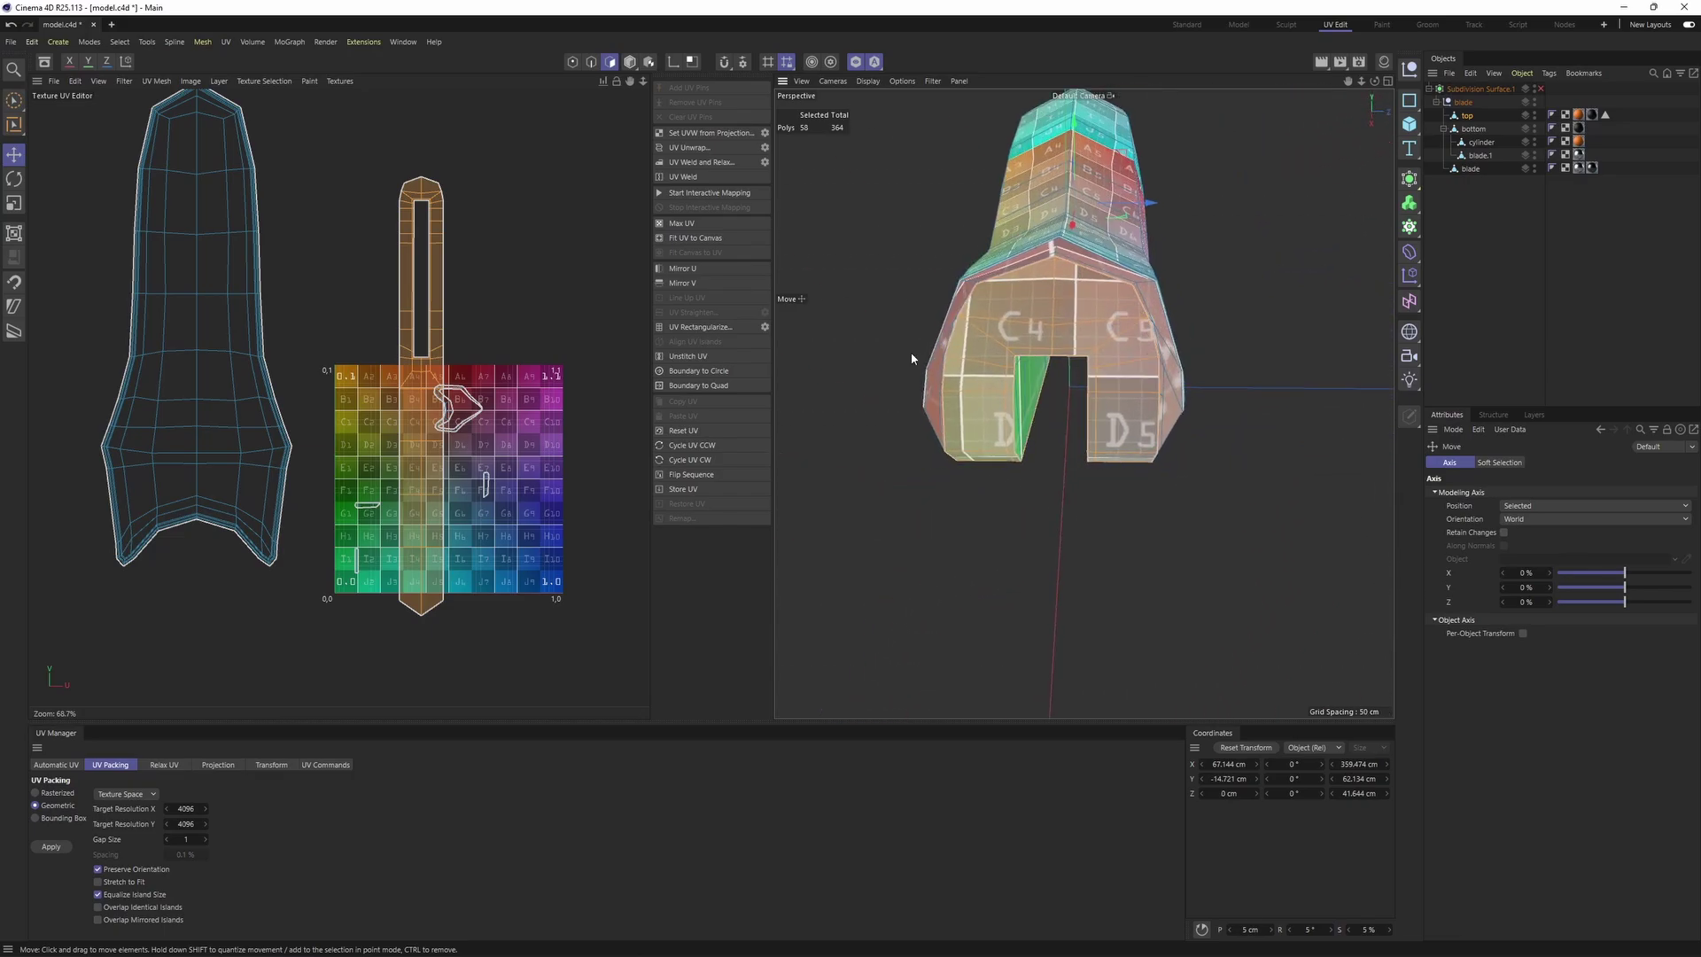
drag(436, 538, 81, 459)
alt+drag(992, 306, 1212, 218)
Select the arrow-shaped rim island and replace the UV Map test texture with an empty canvas
scroll(447, 433, up, 6)
double_click(452, 376)
alt+drag(992, 379, 1019, 336)
click(340, 81)
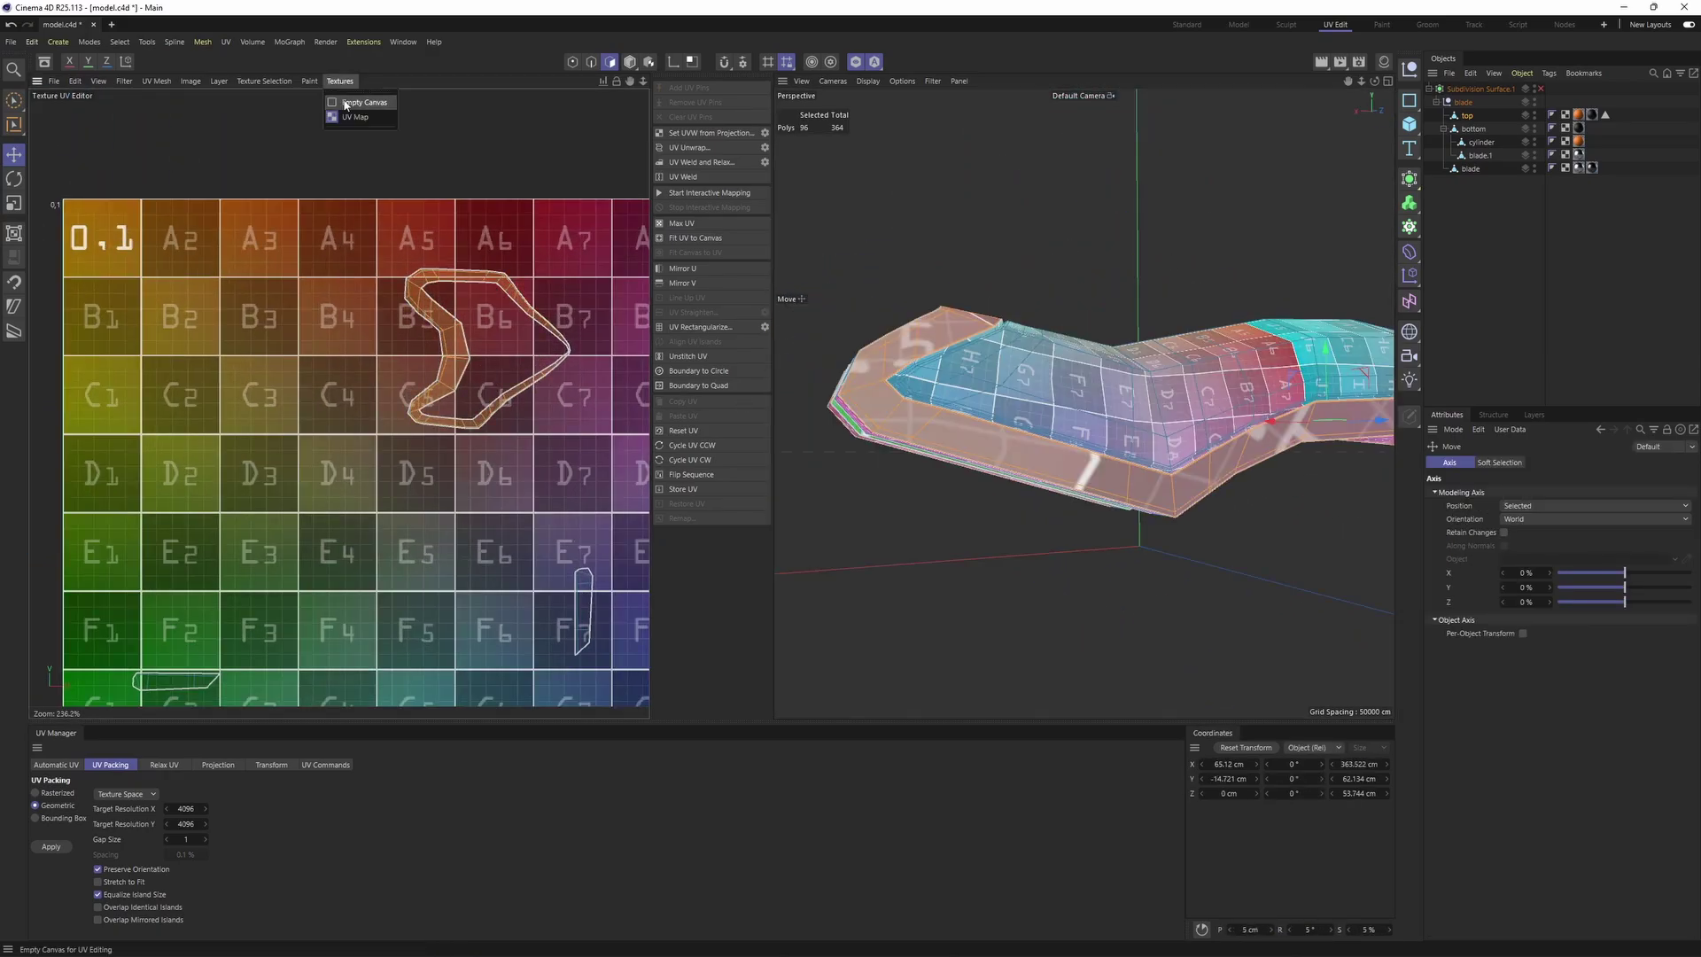
click(344, 103)
In edge mode, select the edges along the top handle's centre line from the head around to the underside
alt+drag(1090, 390, 1048, 310)
scroll(500, 304, up, 2)
scroll(1076, 310, up, 5)
key(Return)
key(Return)
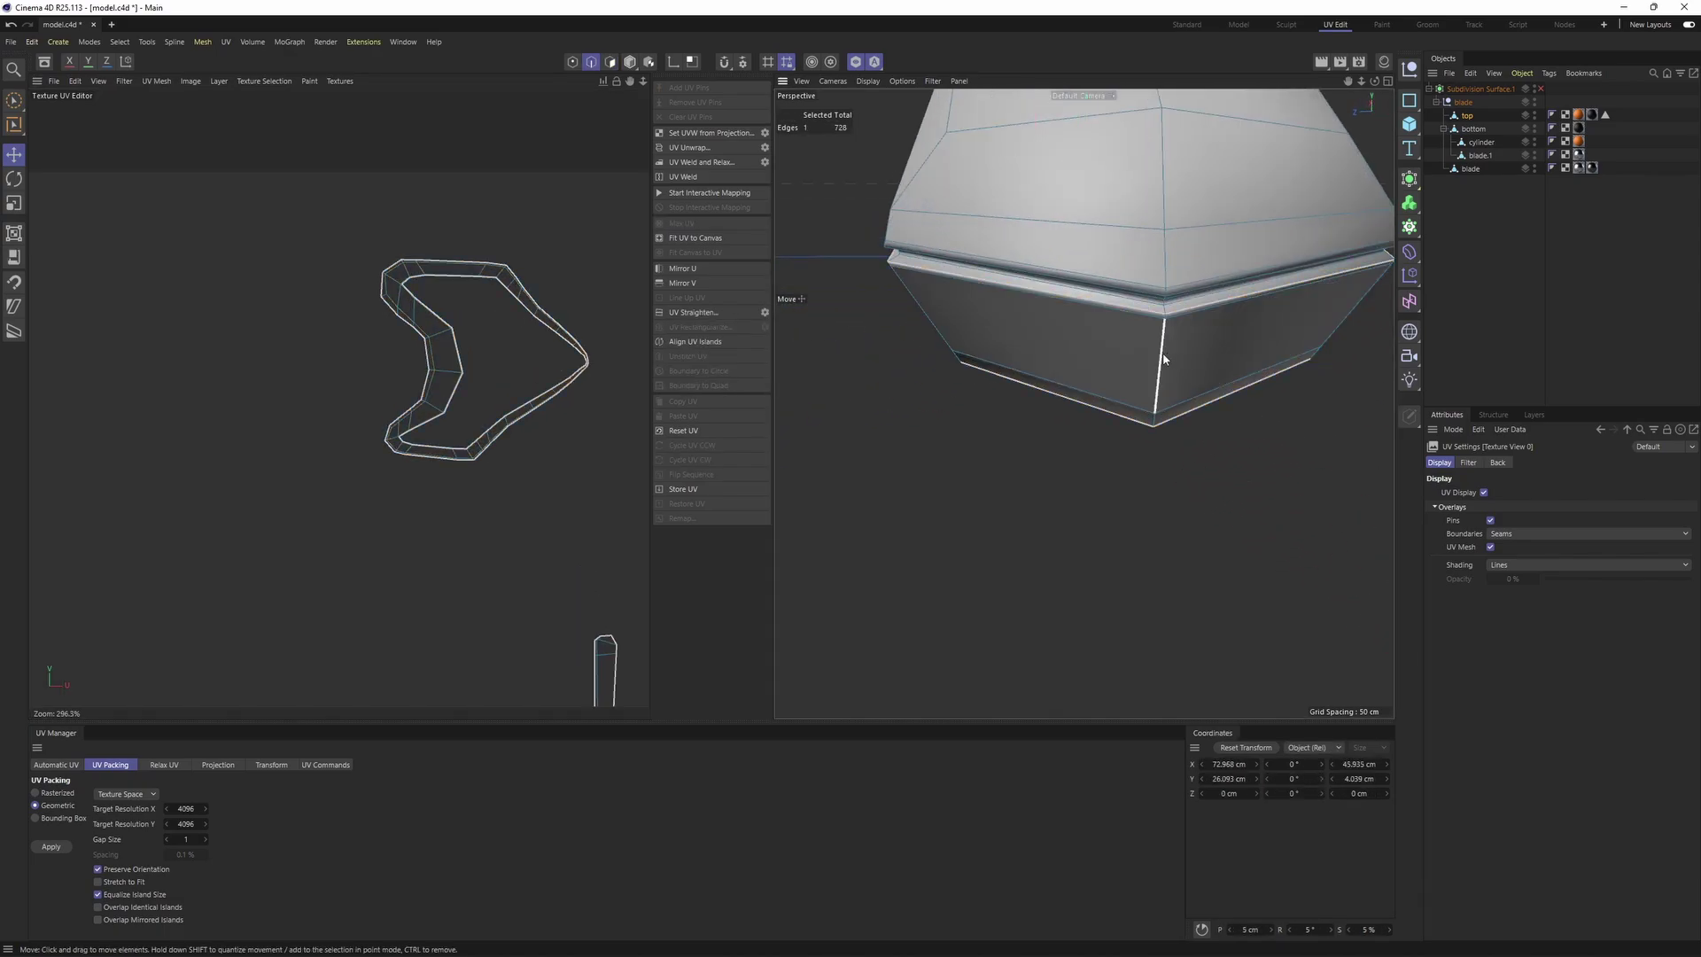
alt+drag(1215, 361, 1107, 232)
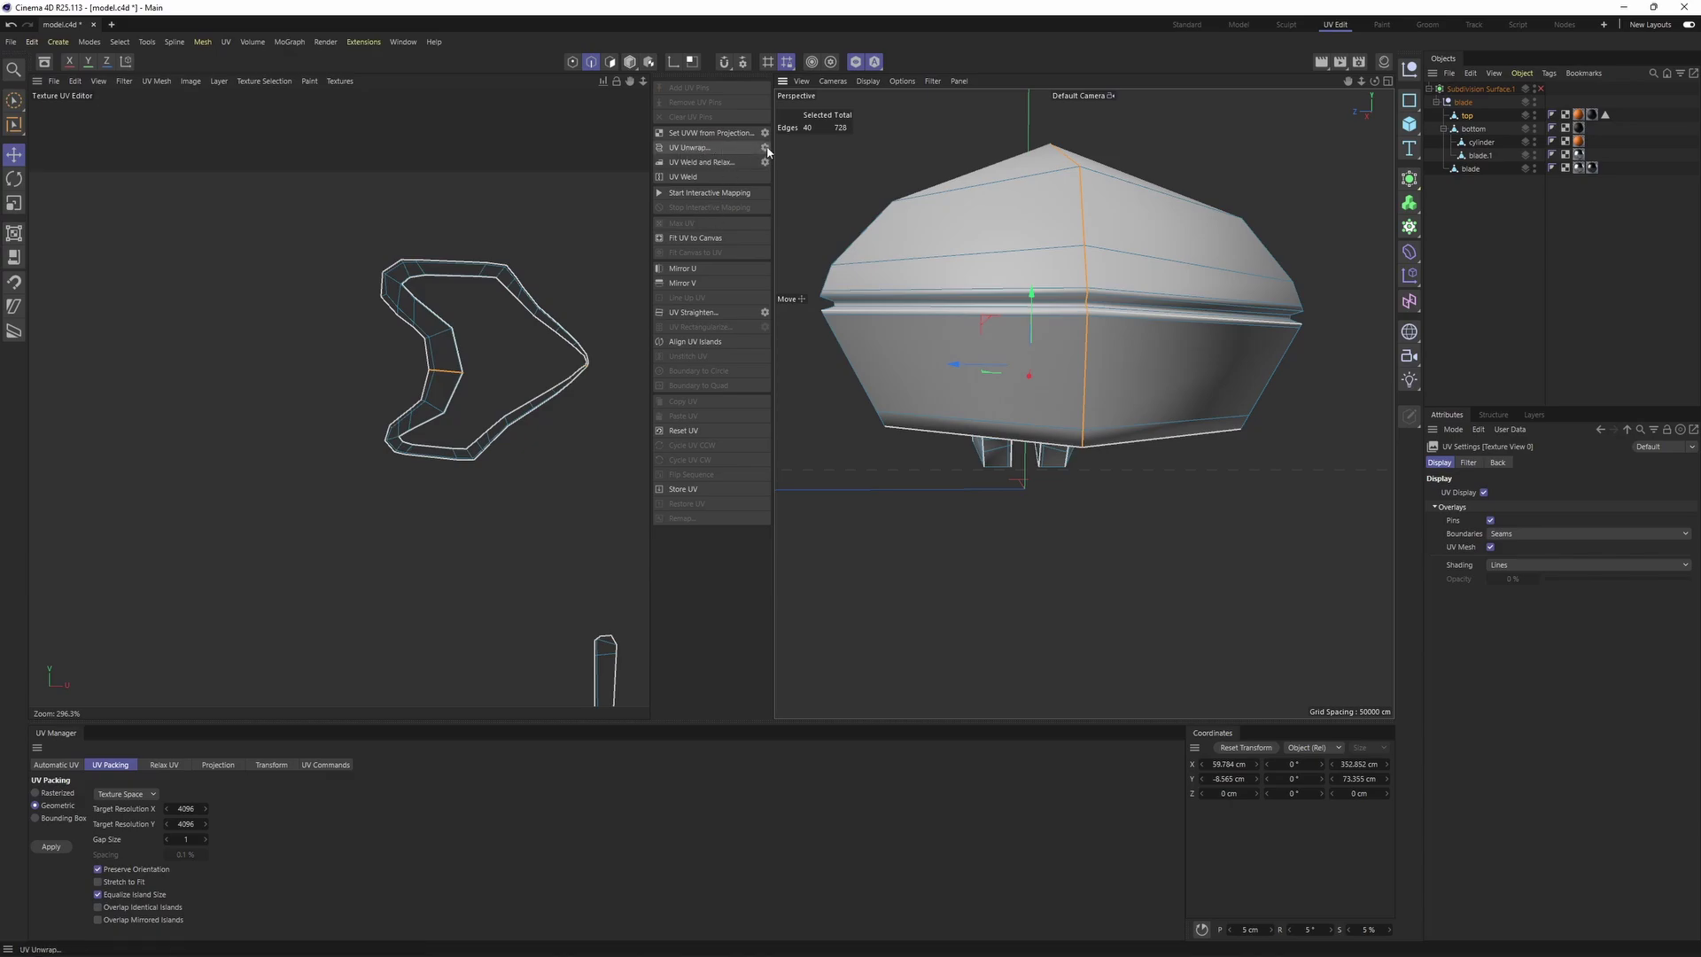
Unwrap the top handle along the selected centre edges to split the rim island into two halves
double_click(490, 270)
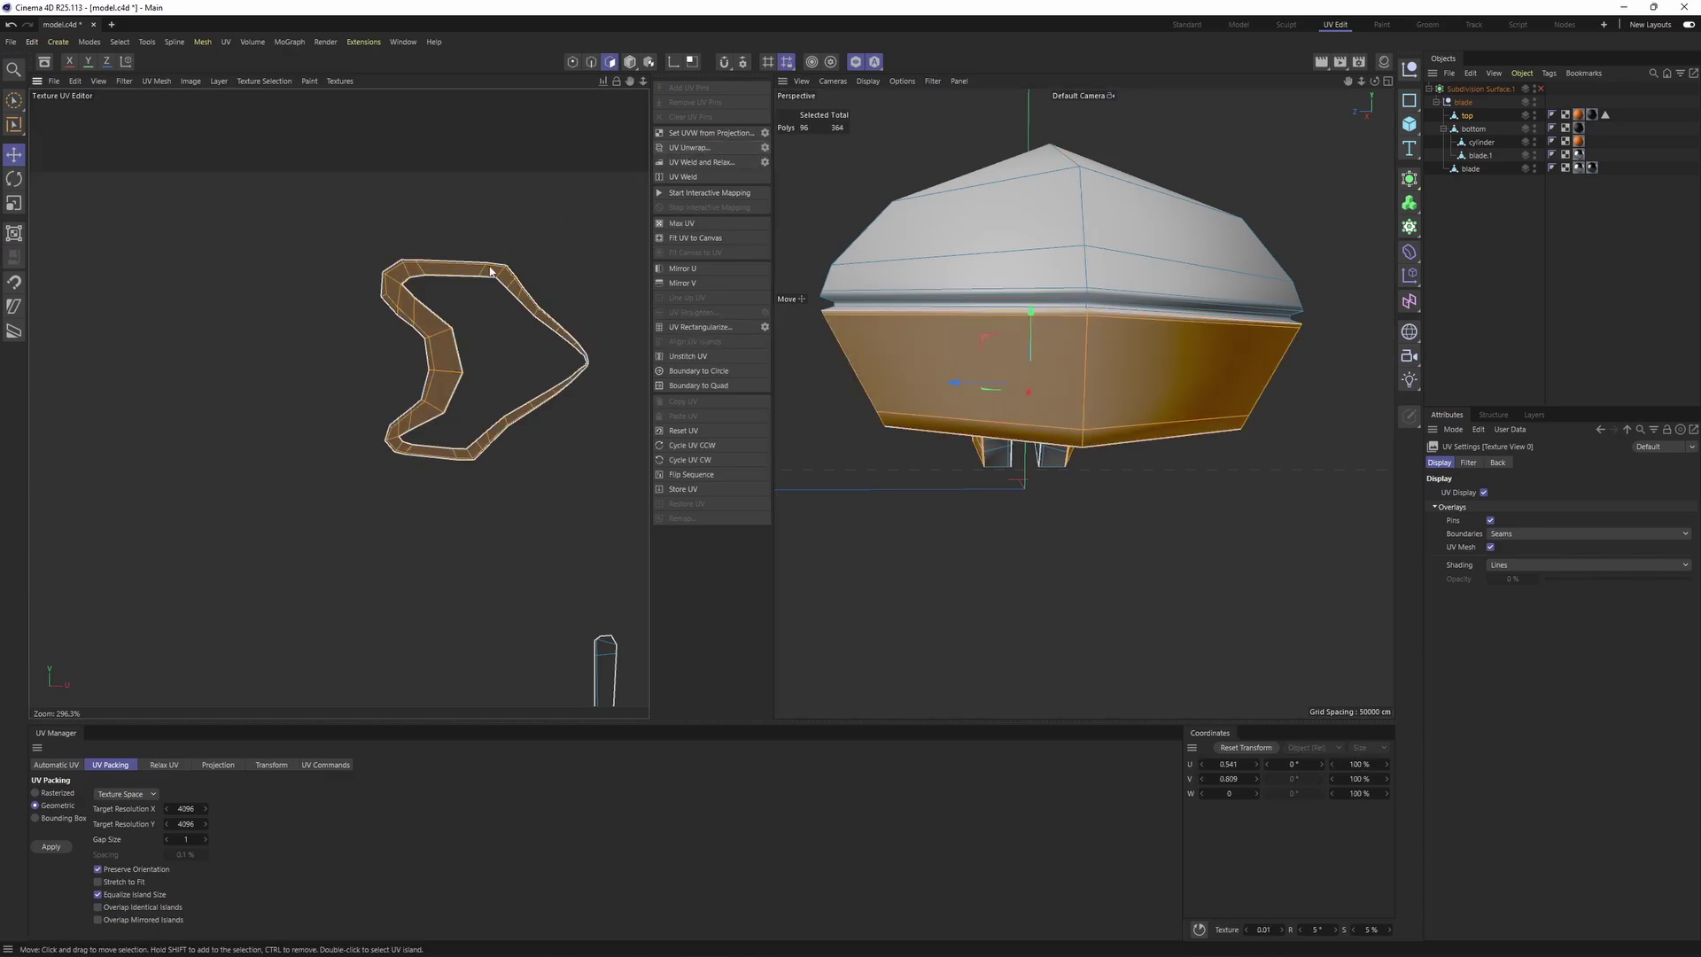
scroll(447, 310, down, 8)
scroll(456, 298, up, 12)
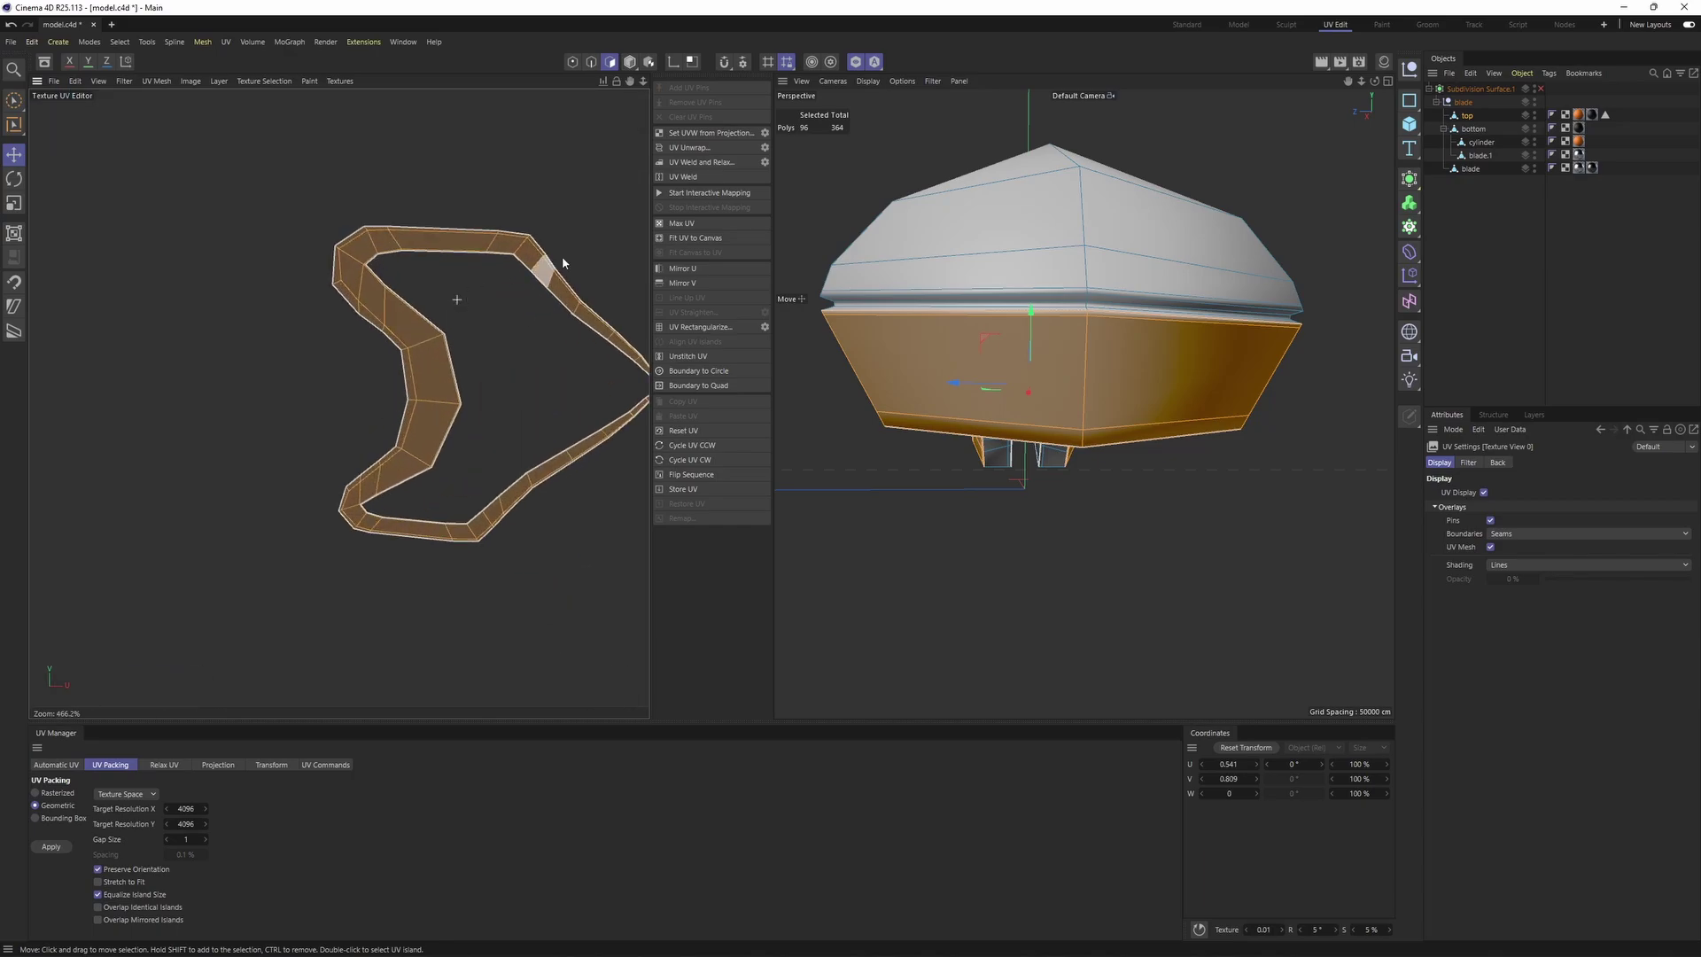
key(Return)
key(Return)
click(709, 148)
scroll(384, 293, down, 5)
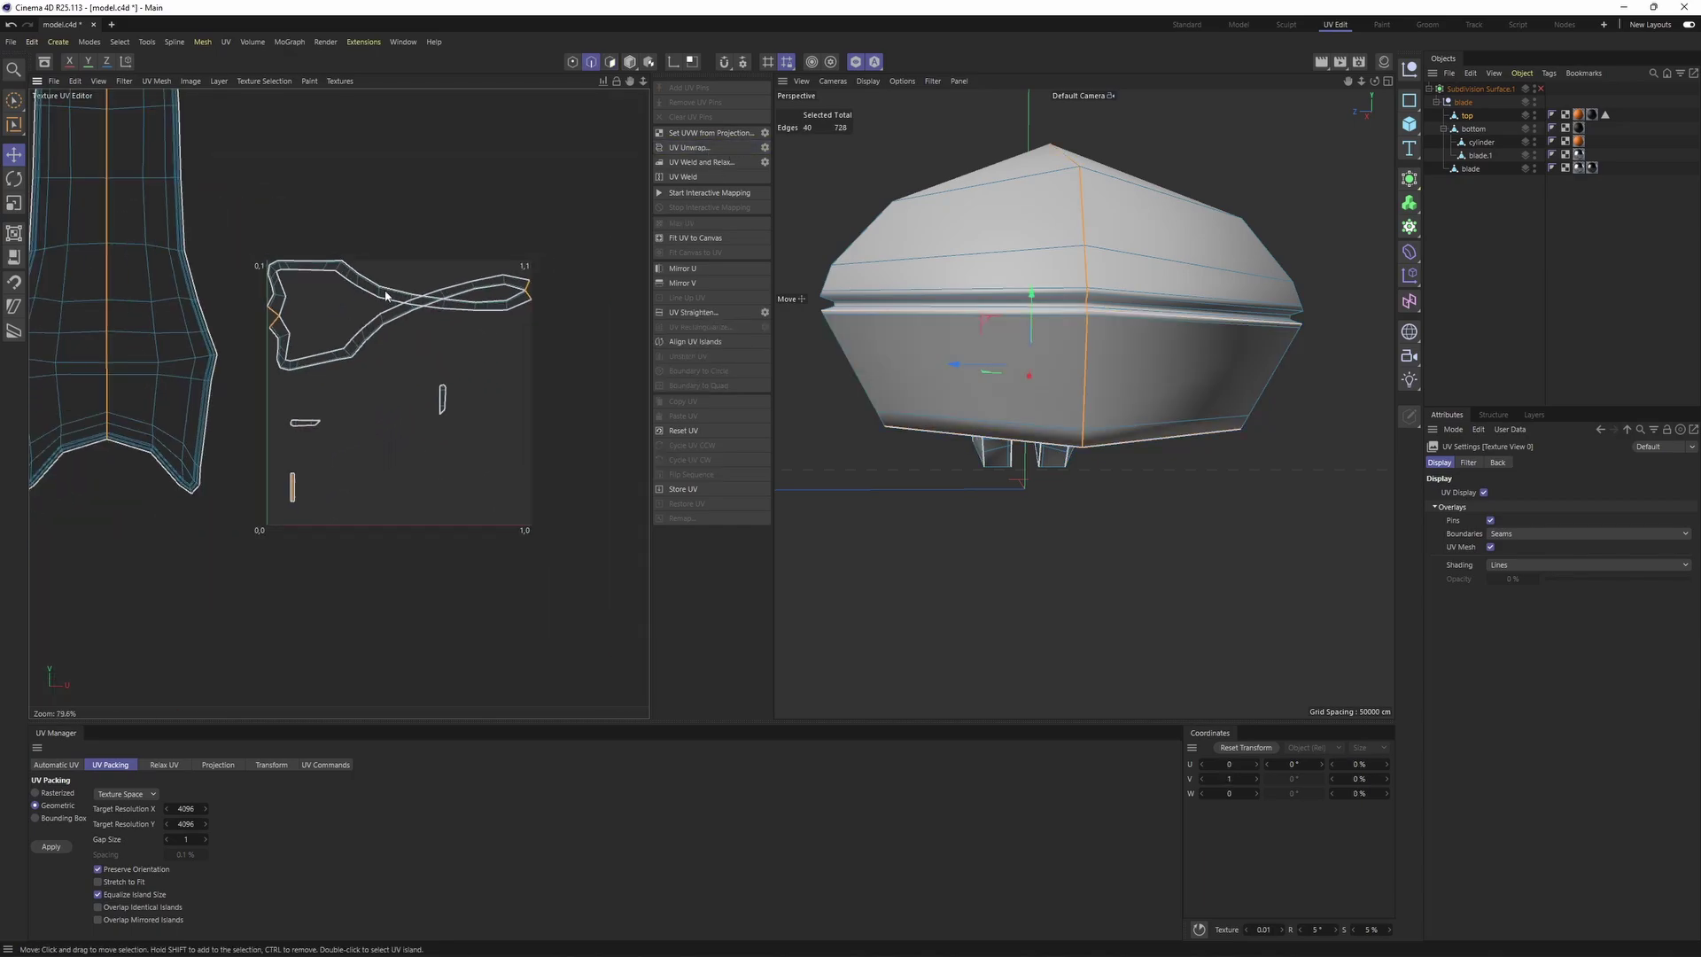
Select one of the two overlapping rim halves and move it just above the UV canvas
double_click(383, 292)
double_click(364, 285)
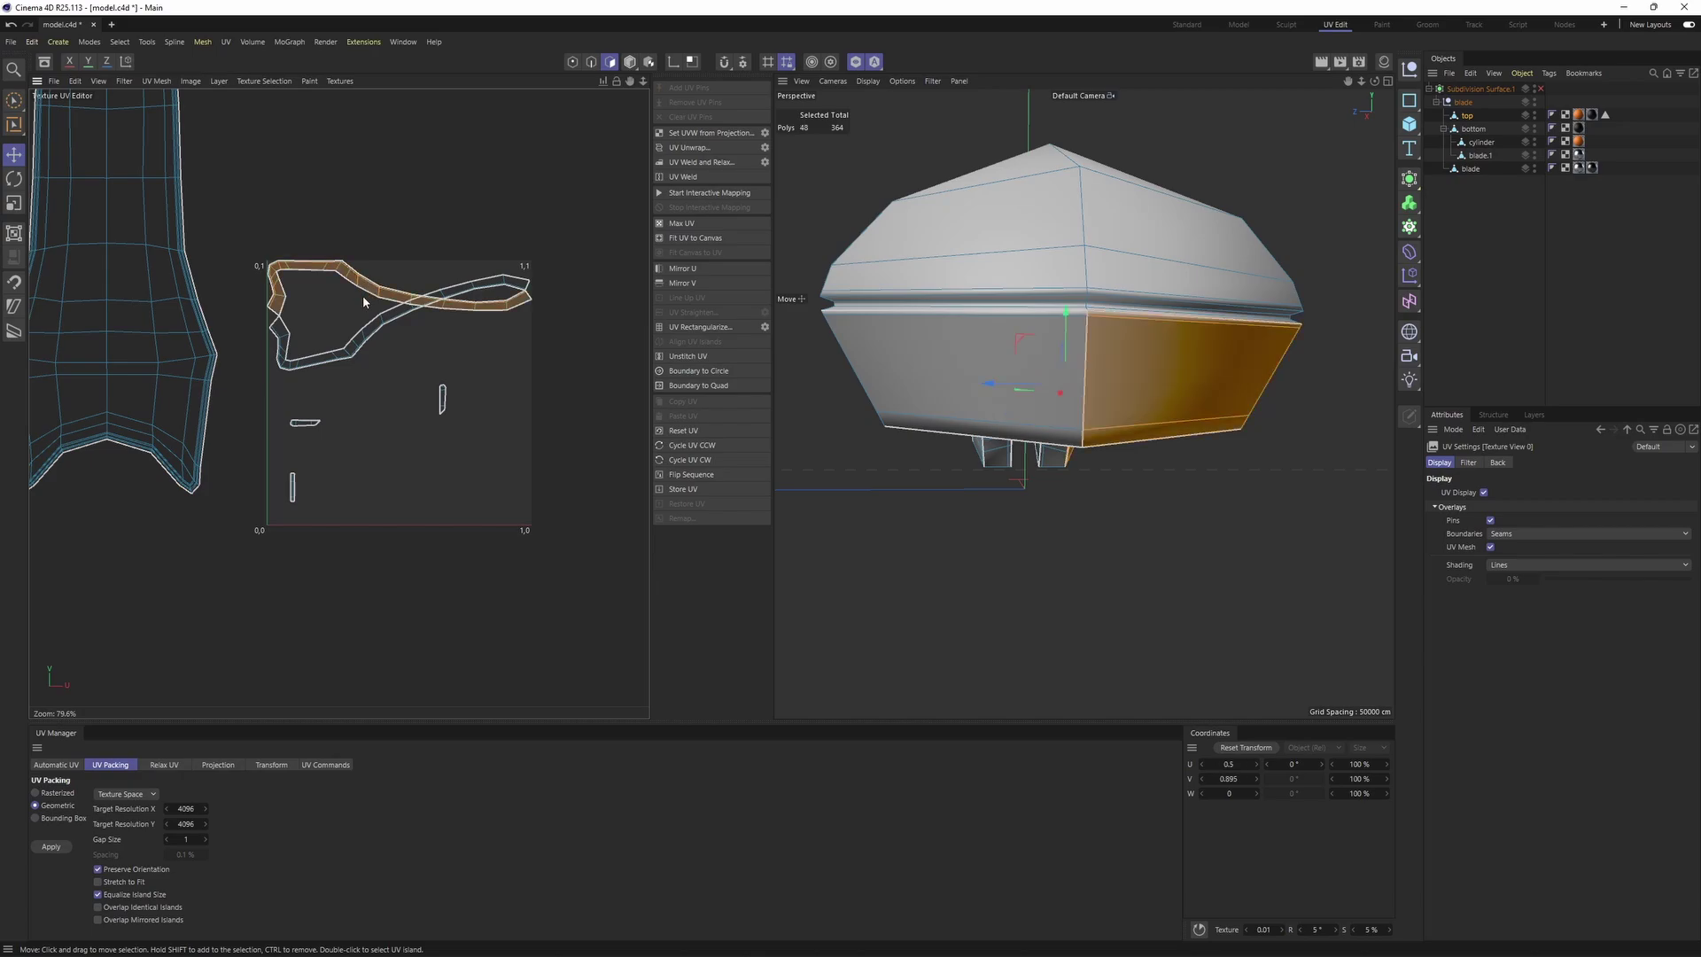
drag(396, 302, 392, 239)
alt+drag(996, 266, 975, 337)
Display the UV Map test texture again and scale the selected rim half up to several times the canvas width
click(339, 80)
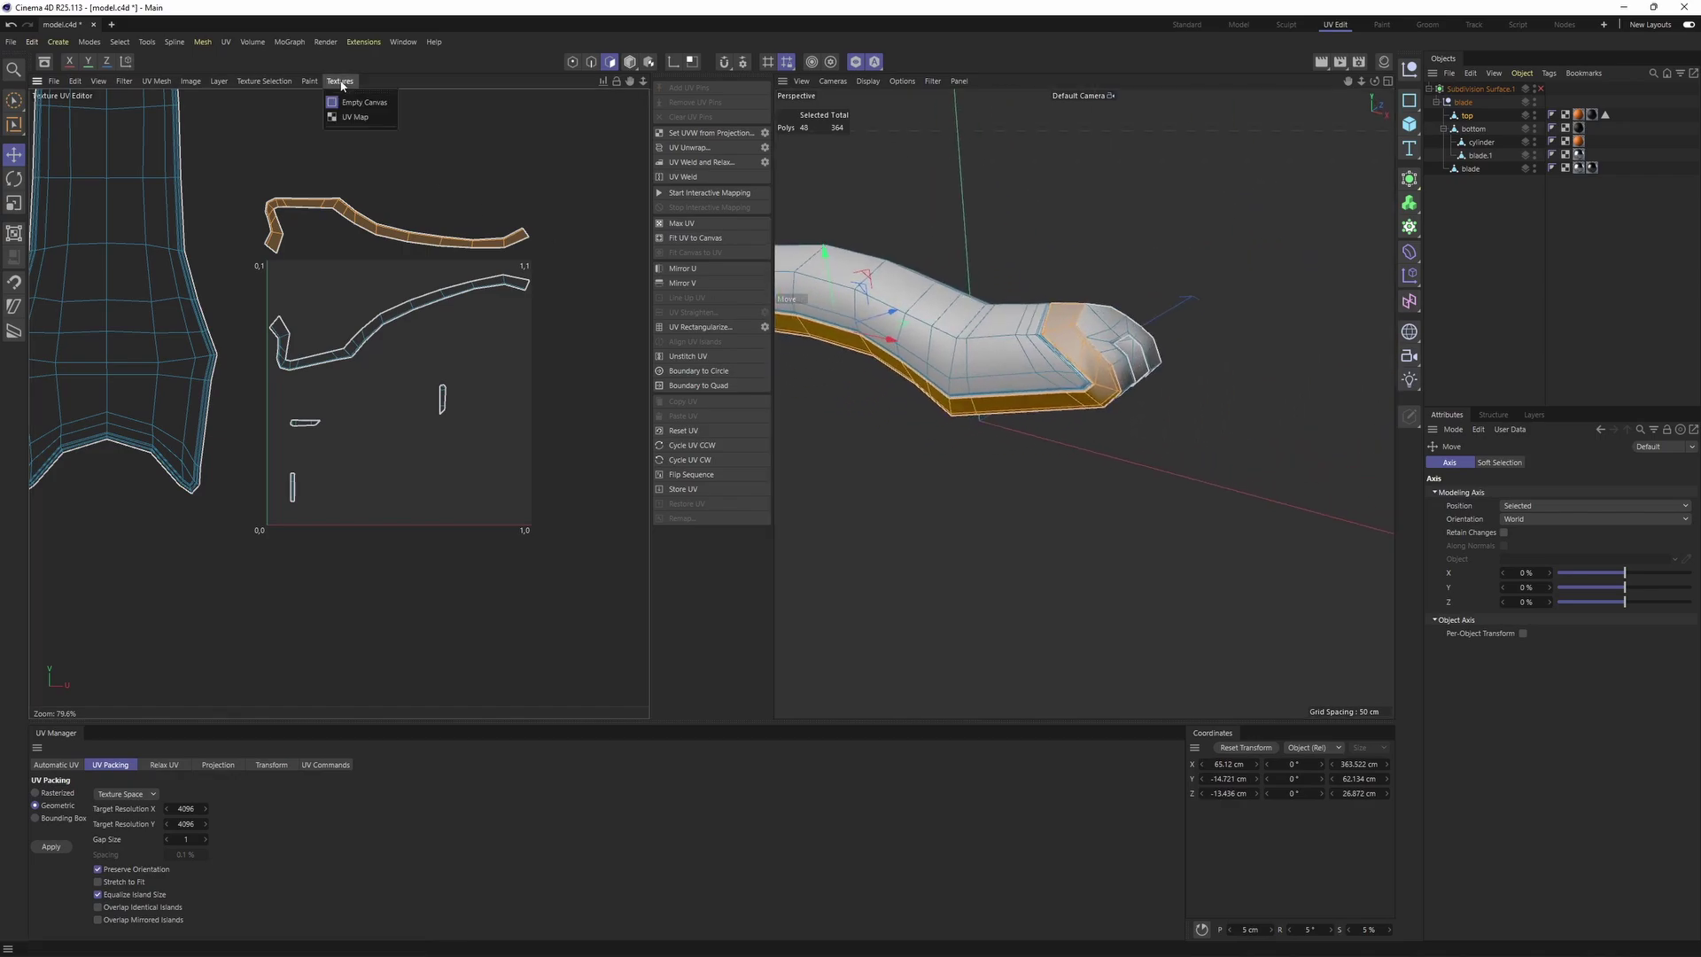
click(350, 121)
scroll(1053, 328, up, 2)
scroll(500, 329, down, 4)
key(t)
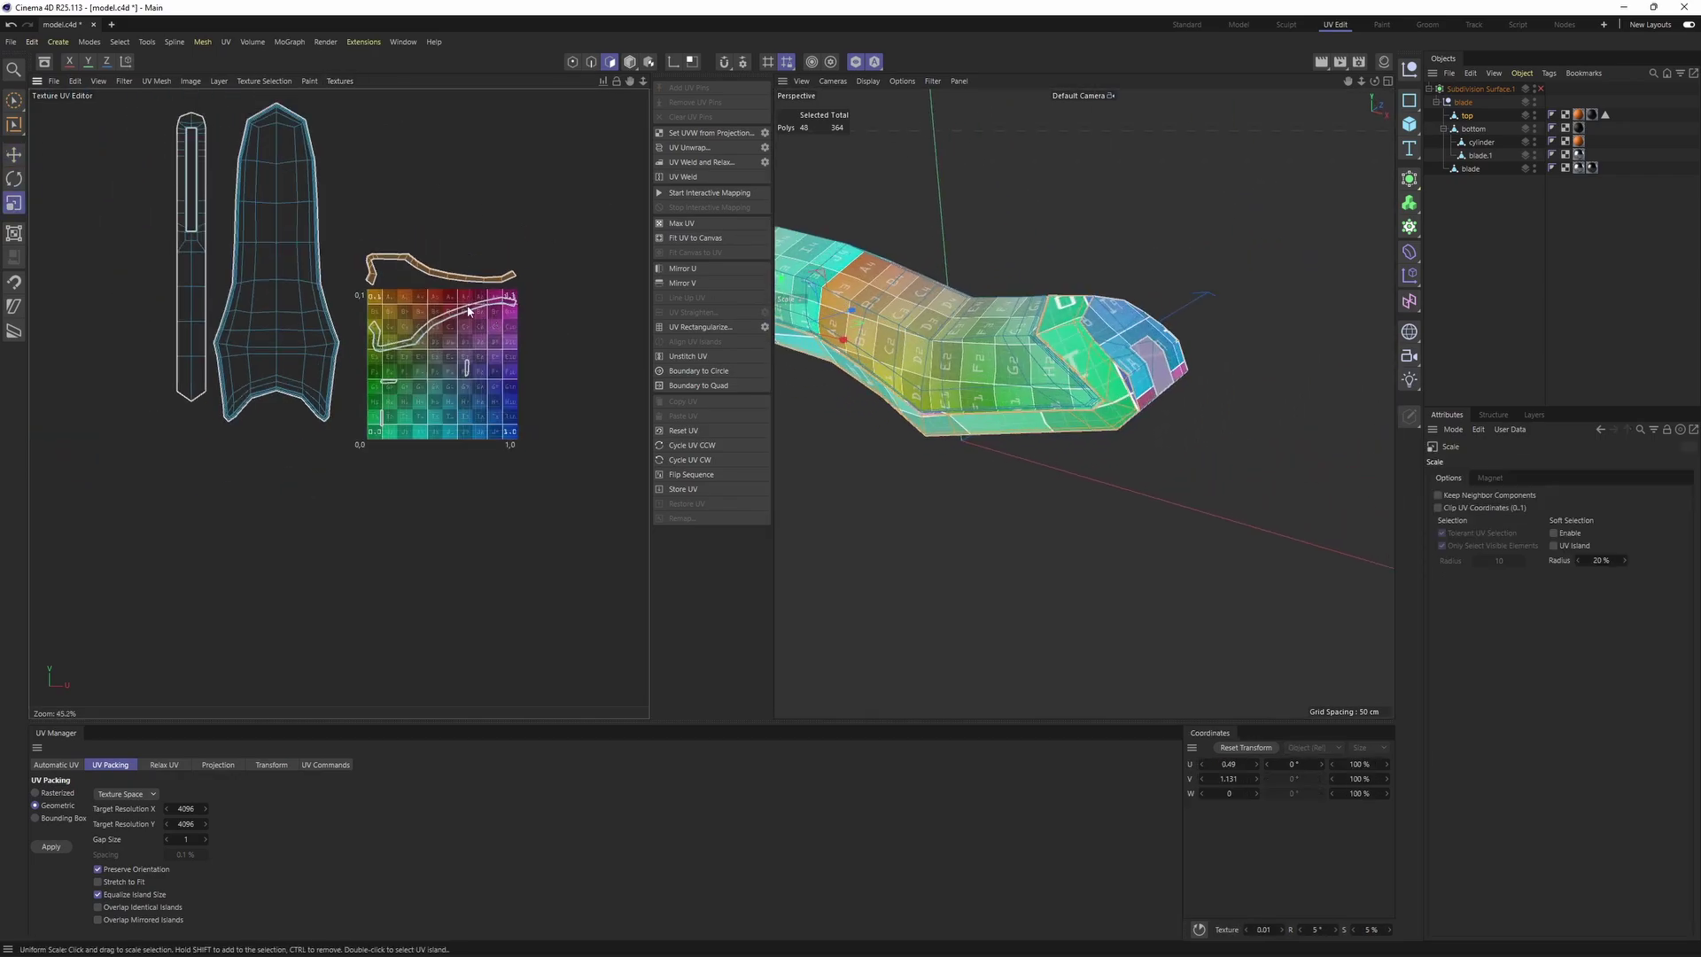
drag(485, 305, 1097, 222)
Check the lettering on the handle's side rim and mirror the enlarged rim island in both U and V
scroll(1159, 331, up, 3)
alt+drag(1160, 329, 1227, 310)
alt+middle_drag(1019, 345, 1192, 315)
alt+middle_drag(975, 328, 1169, 319)
alt+drag(1081, 337, 1082, 300)
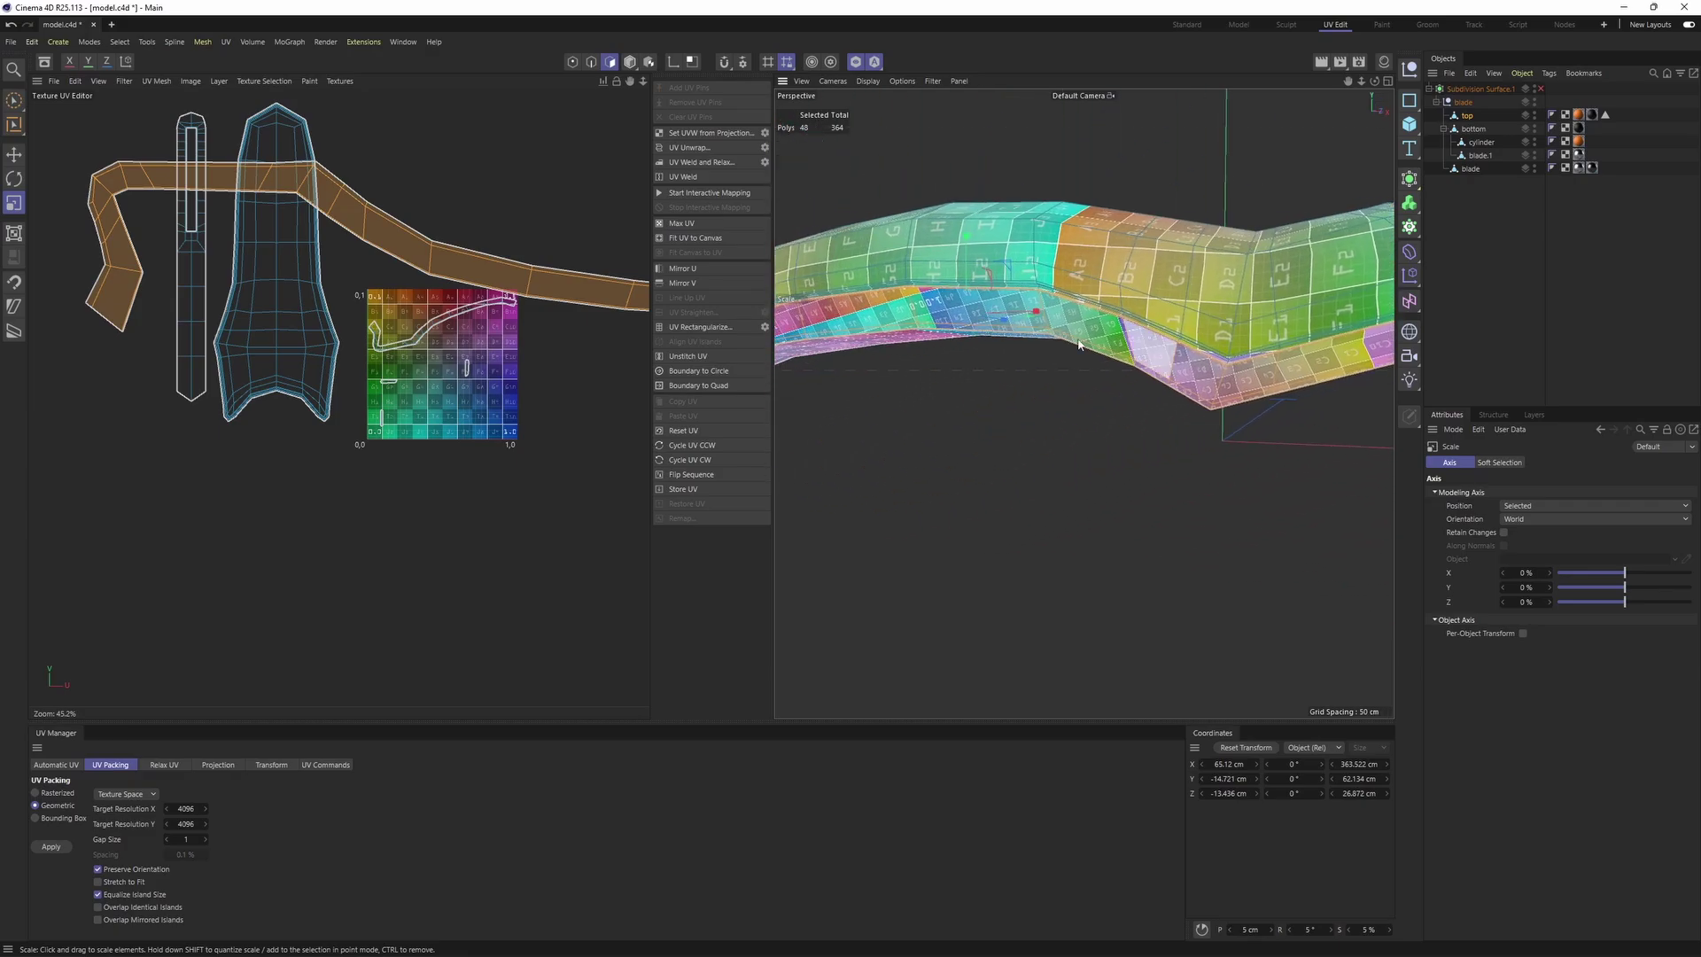
scroll(1083, 300, up, 3)
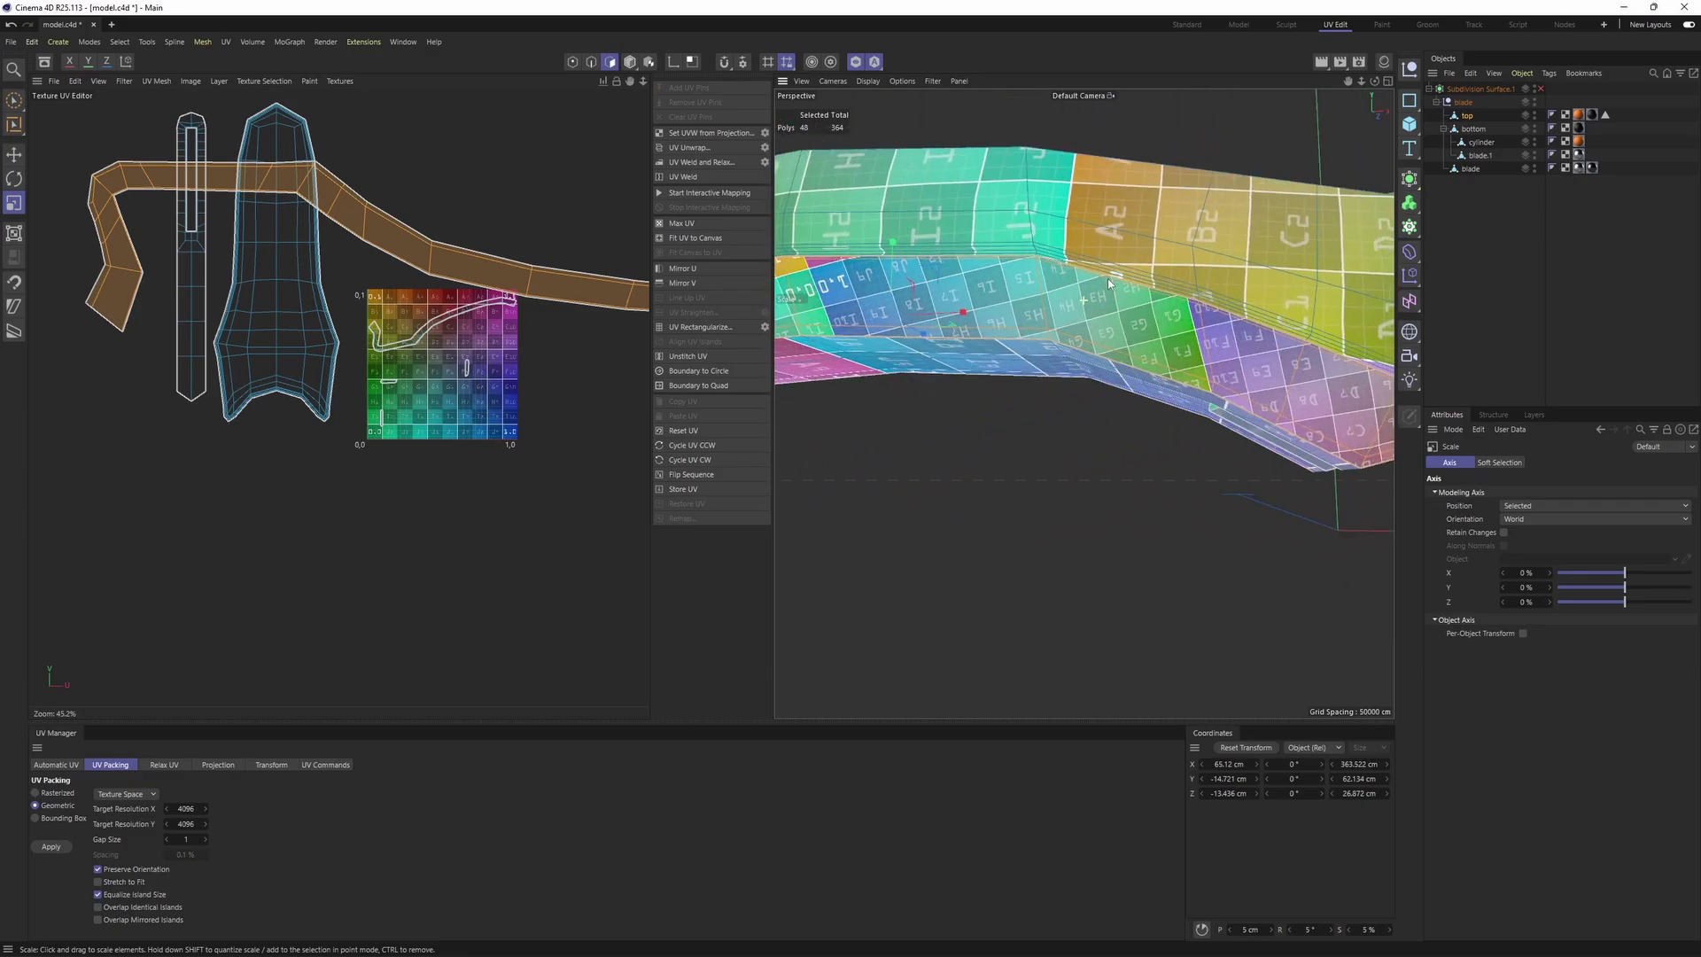
click(697, 269)
click(698, 284)
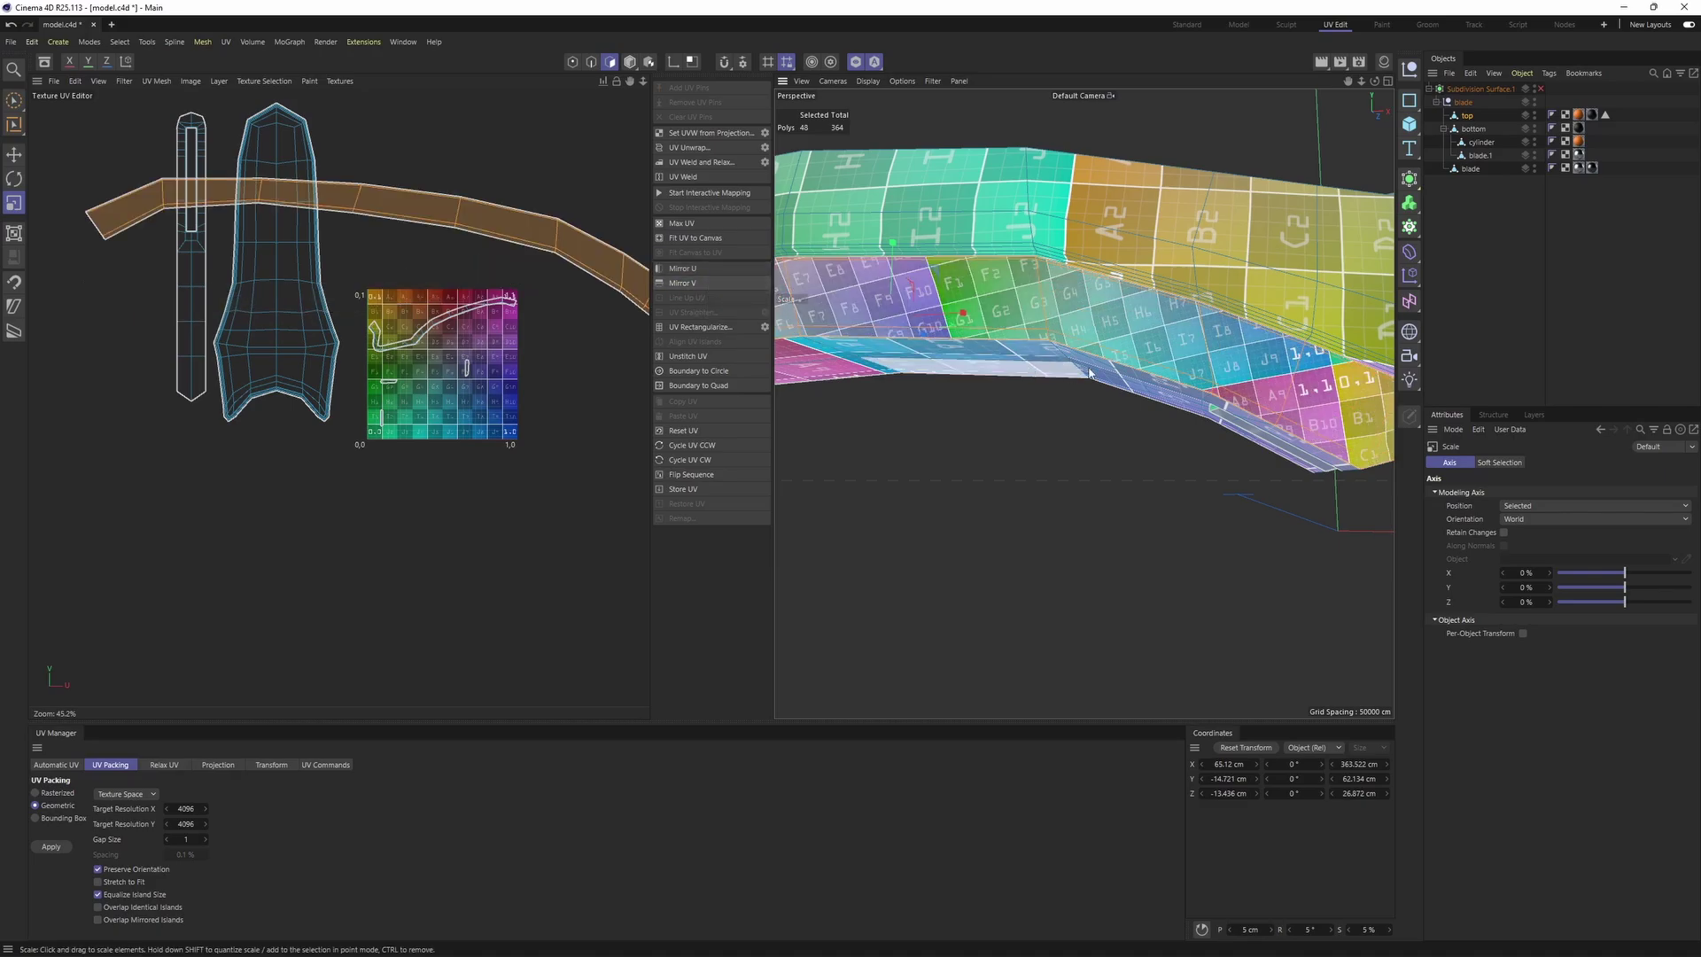
Rotate the mirrored rim island to level its test squares with the handle and move it above the other islands
scroll(545, 267, down, 3)
key(r)
drag(583, 257, 629, 230)
key(e)
drag(551, 270, 485, 133)
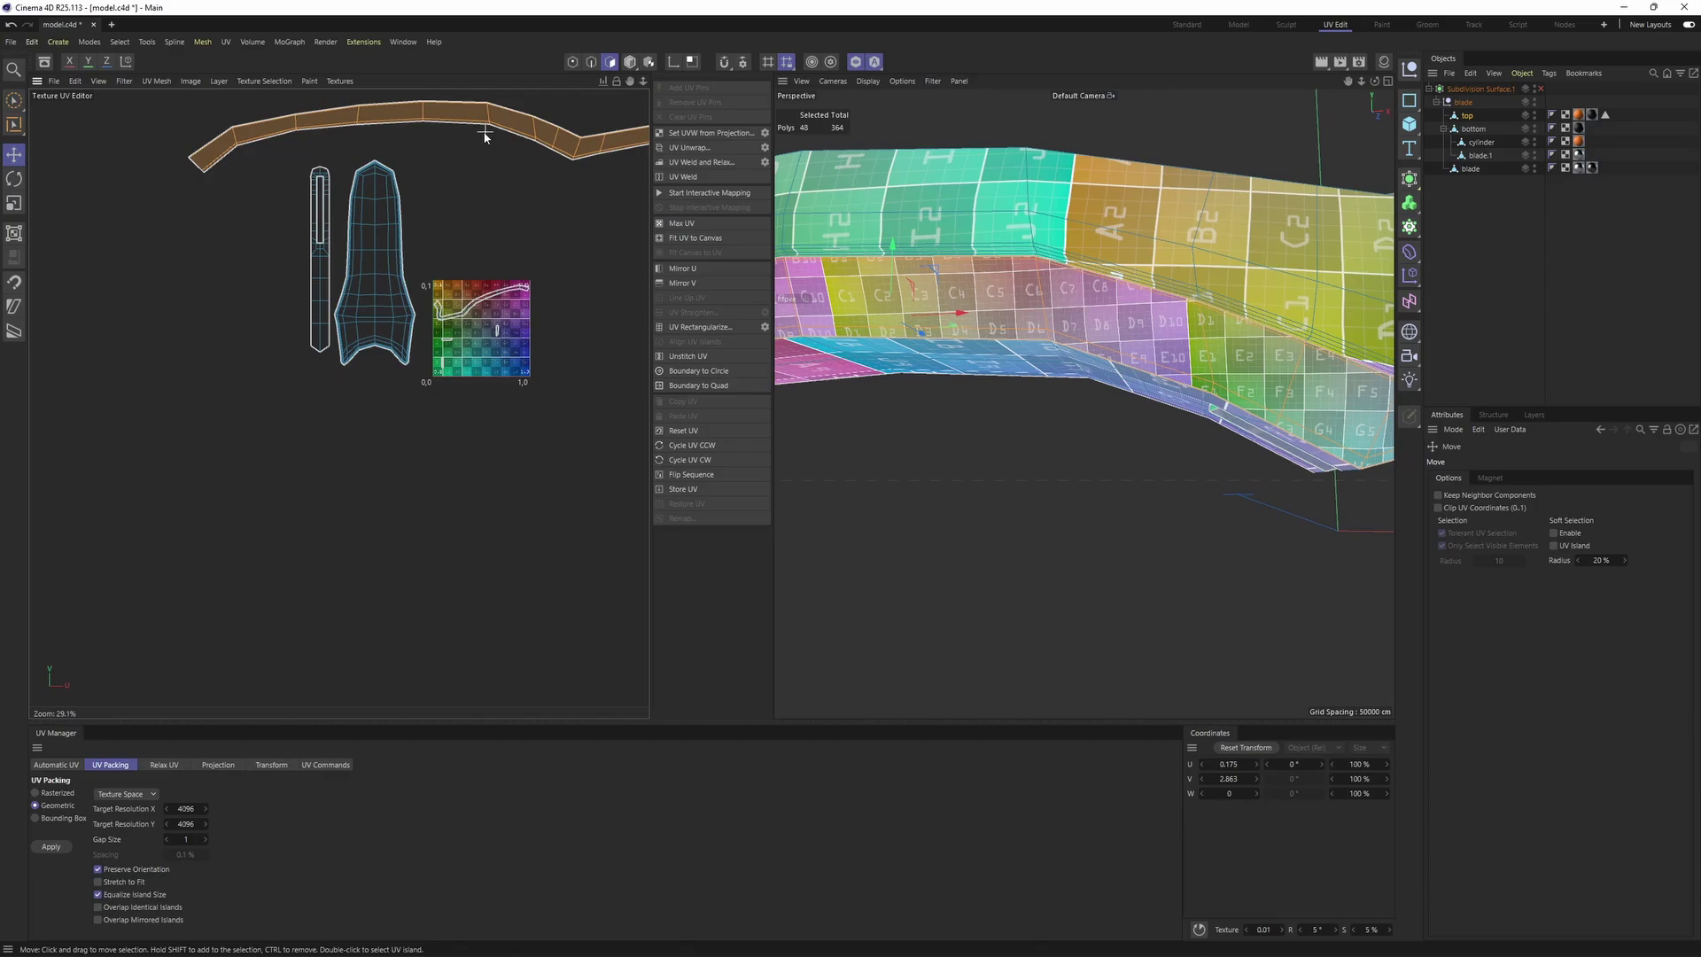
Select the second rim half and scale it so its test squares match the other parts of the handle
double_click(480, 294)
alt+drag(873, 312, 965, 342)
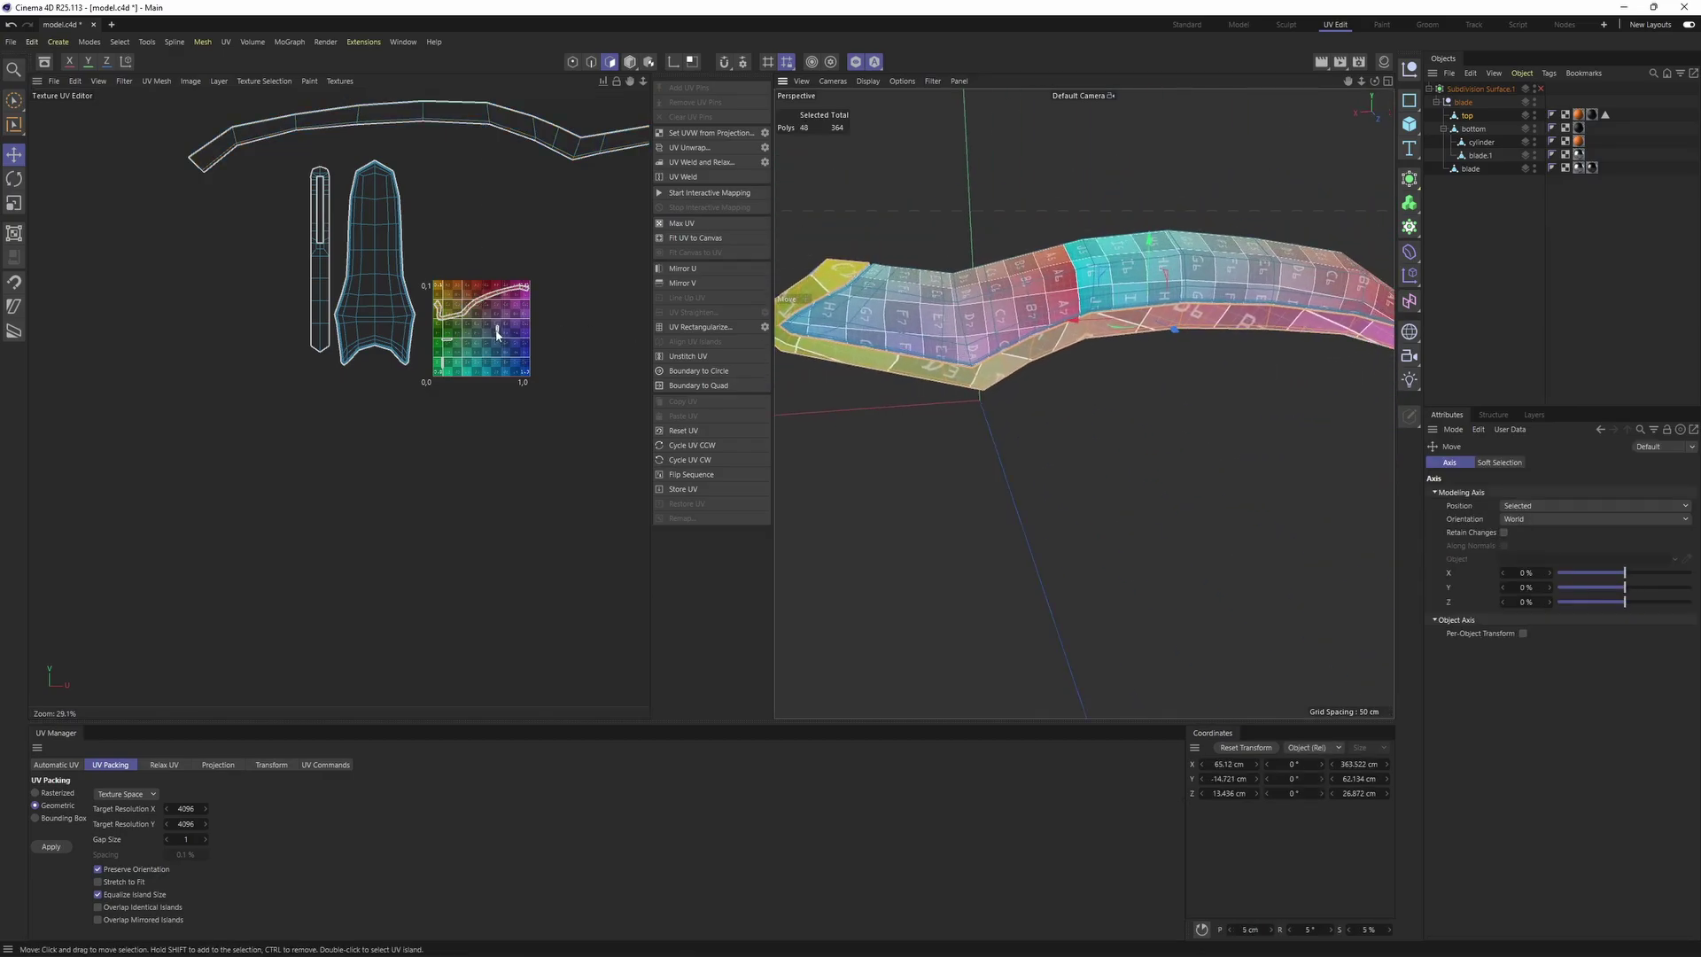
key(t)
drag(496, 333, 762, 328)
scroll(1064, 342, up, 4)
alt+drag(1064, 355, 1054, 319)
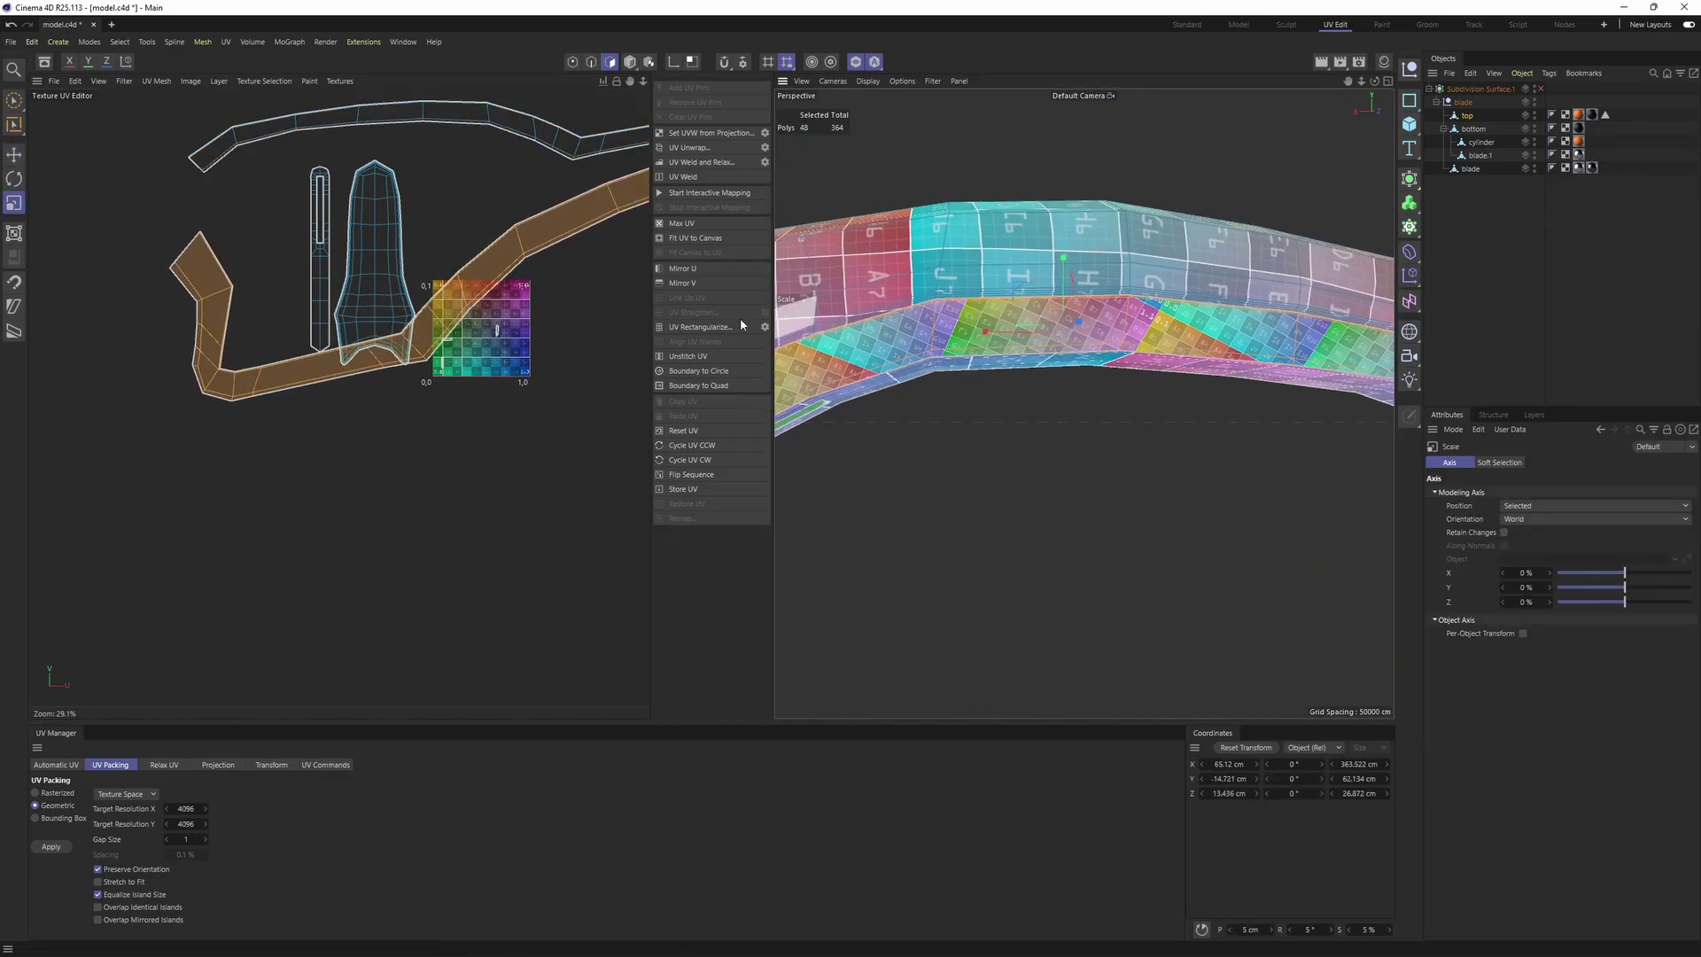
drag(399, 287, 270, 151)
Rotate the second rim half into line with the handle and move it above the first rim half
scroll(431, 316, up, 2)
key(r)
scroll(310, 387, down, 5)
key(e)
scroll(399, 368, up, 9)
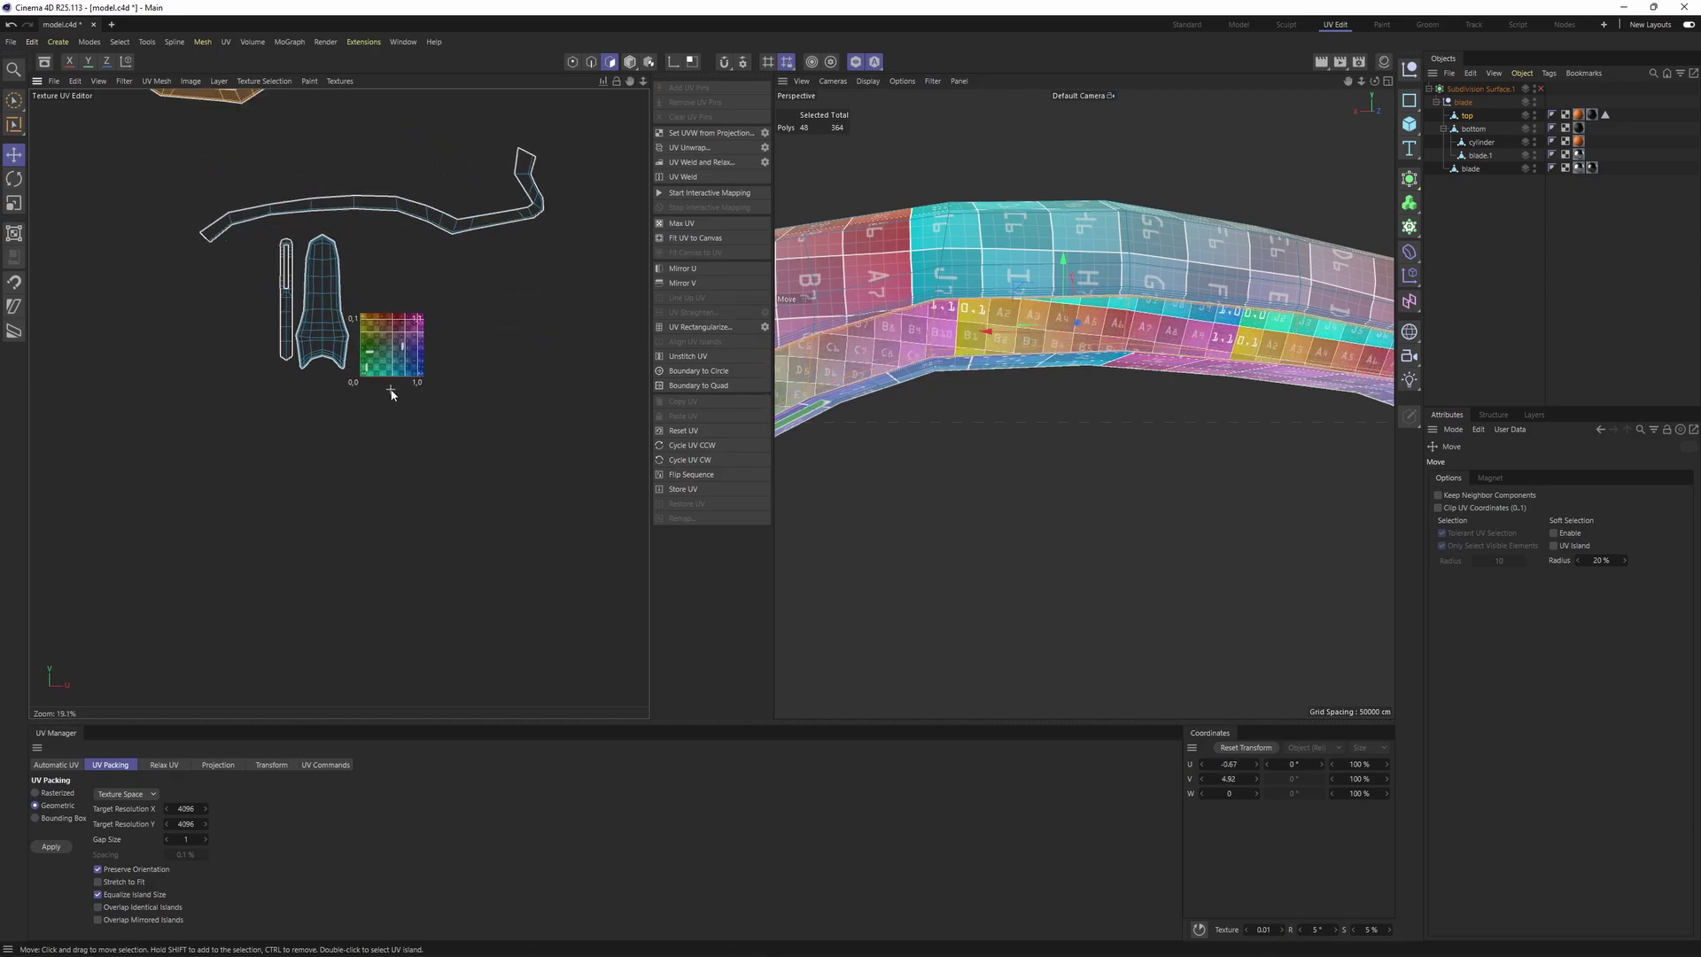
Select the small upright island near square F7 and locate its faces inside the handle's slot
scroll(408, 353, up, 5)
double_click(406, 354)
scroll(474, 352, down, 4)
alt+middle_drag(984, 334, 1140, 261)
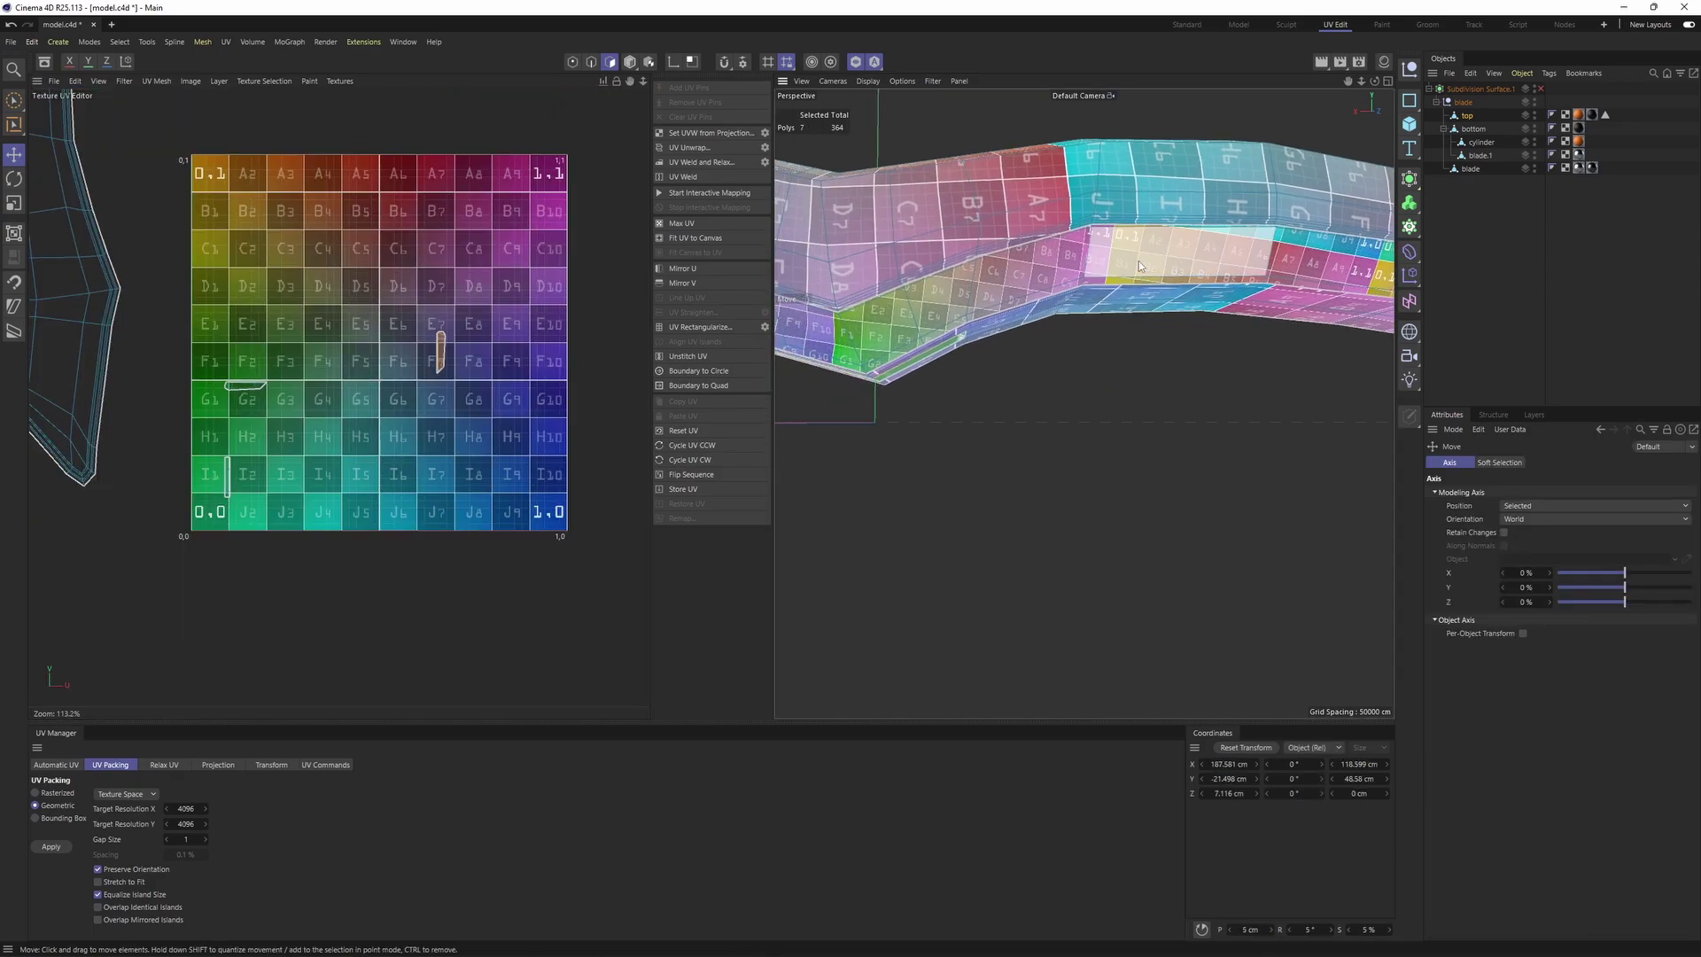
scroll(1139, 261, down, 3)
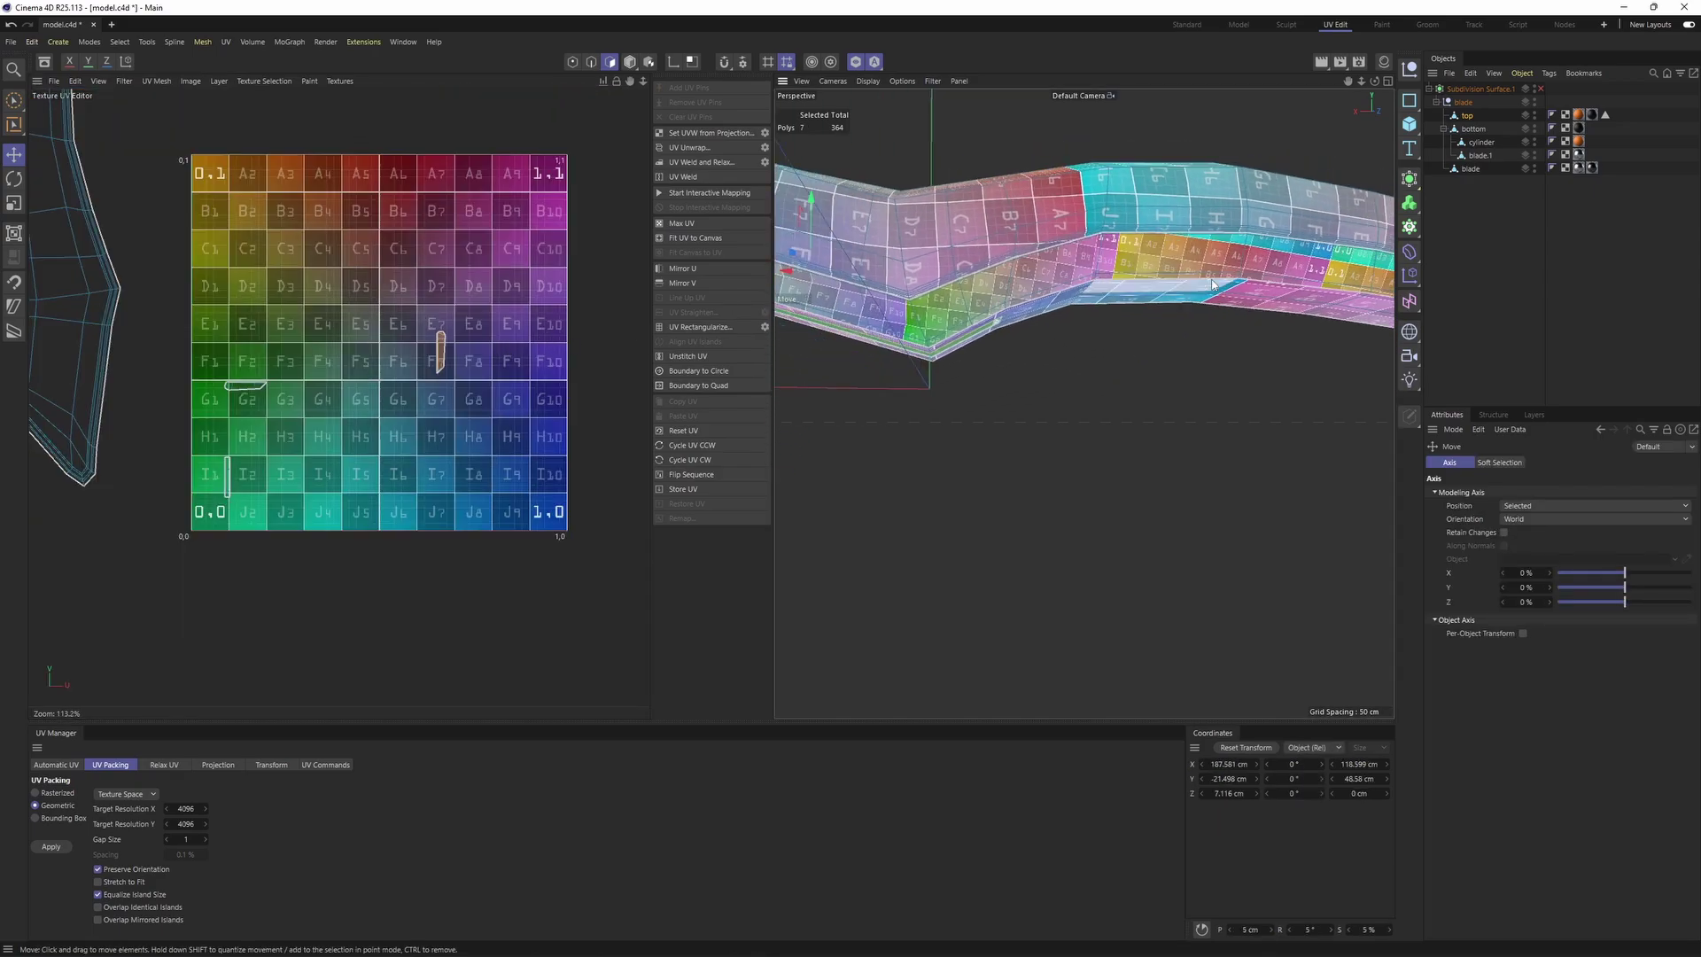
key(s)
alt+drag(1156, 270, 1050, 394)
scroll(425, 403, up, 3)
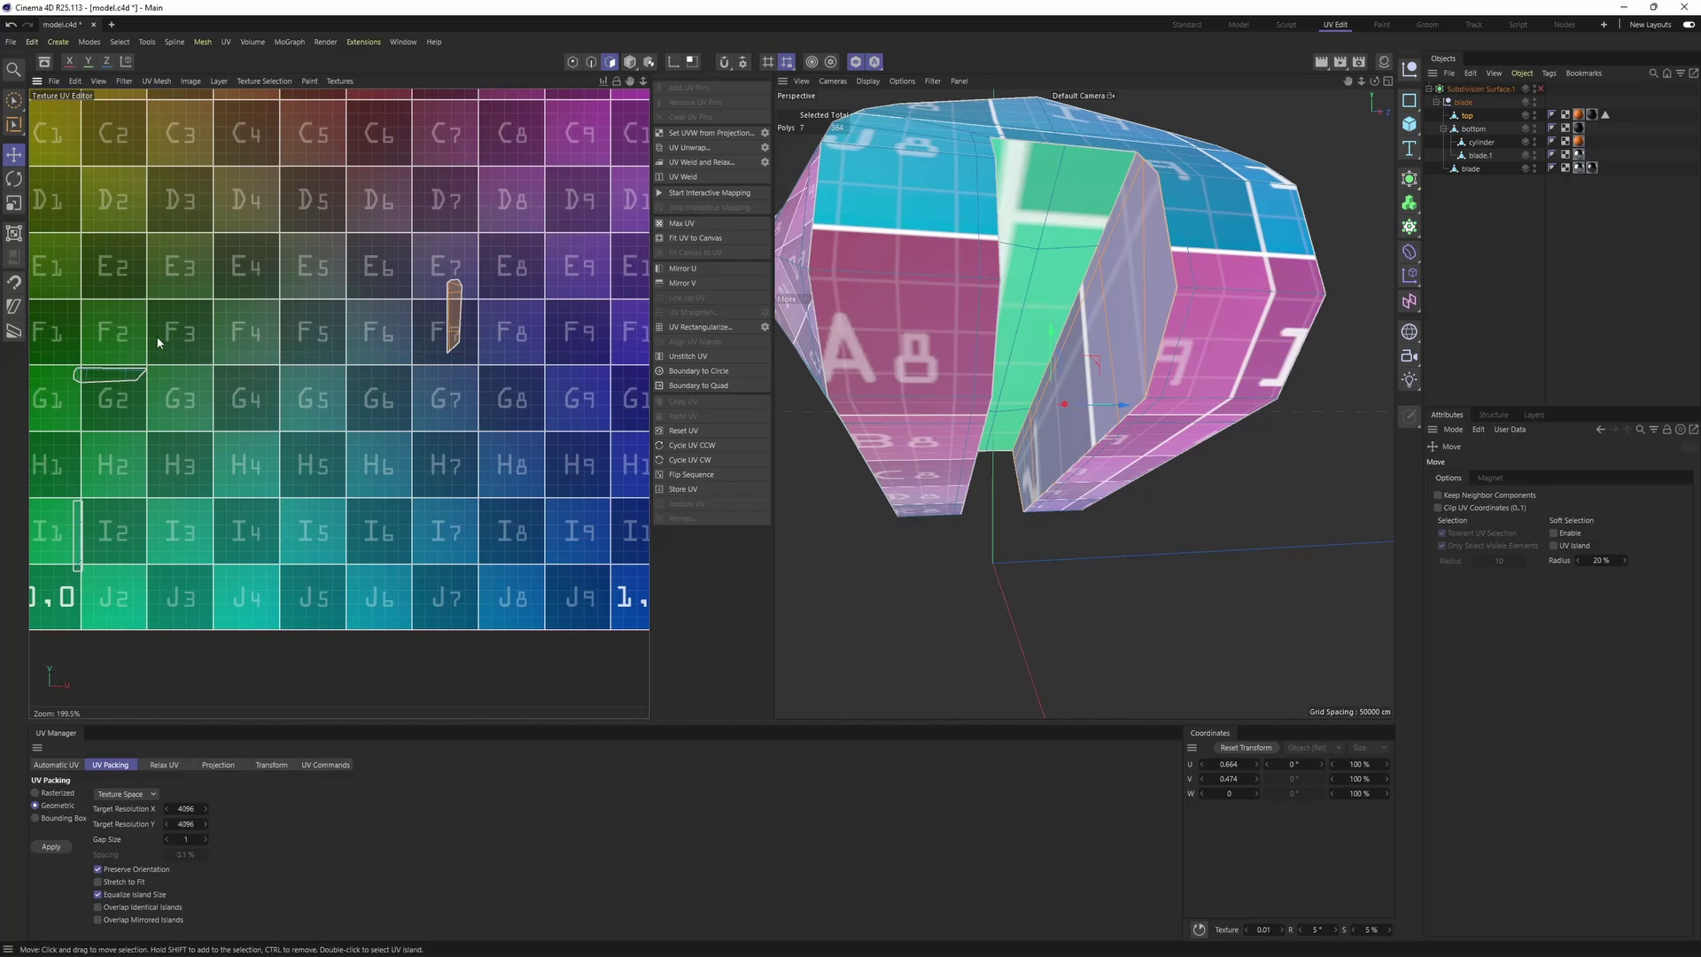
Select the three small slot islands together and move them above the UV canvas
alt+middle_drag(159, 343, 278, 364)
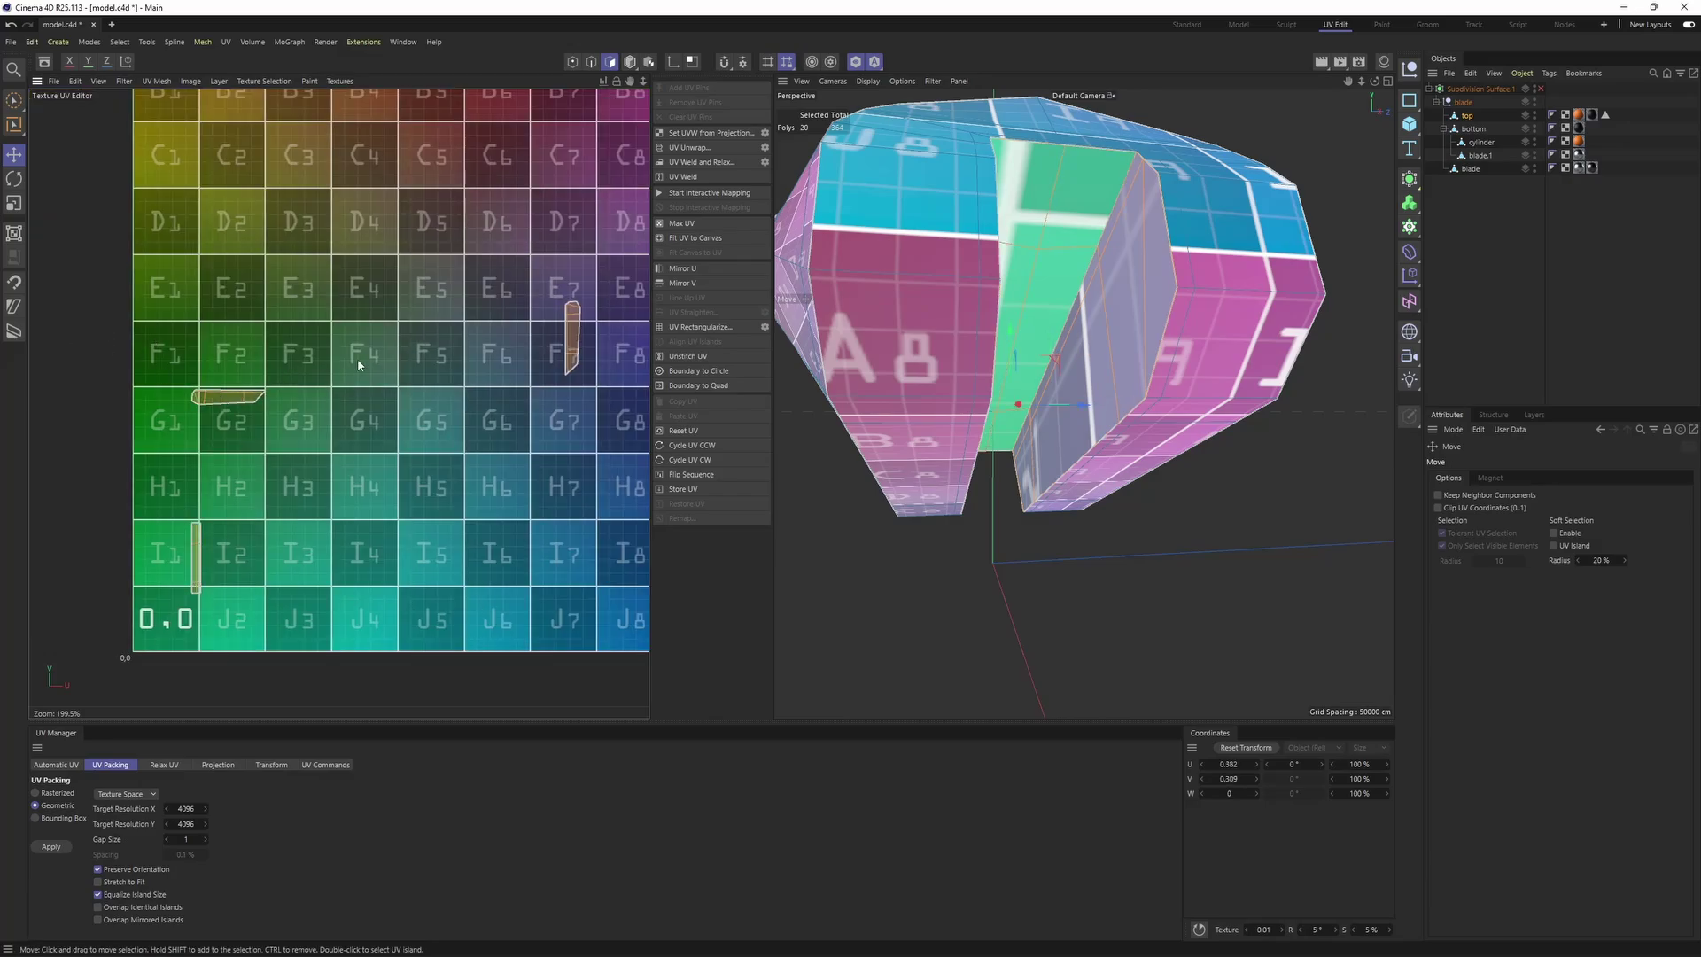
scroll(358, 358, down, 6)
drag(426, 442, 465, 252)
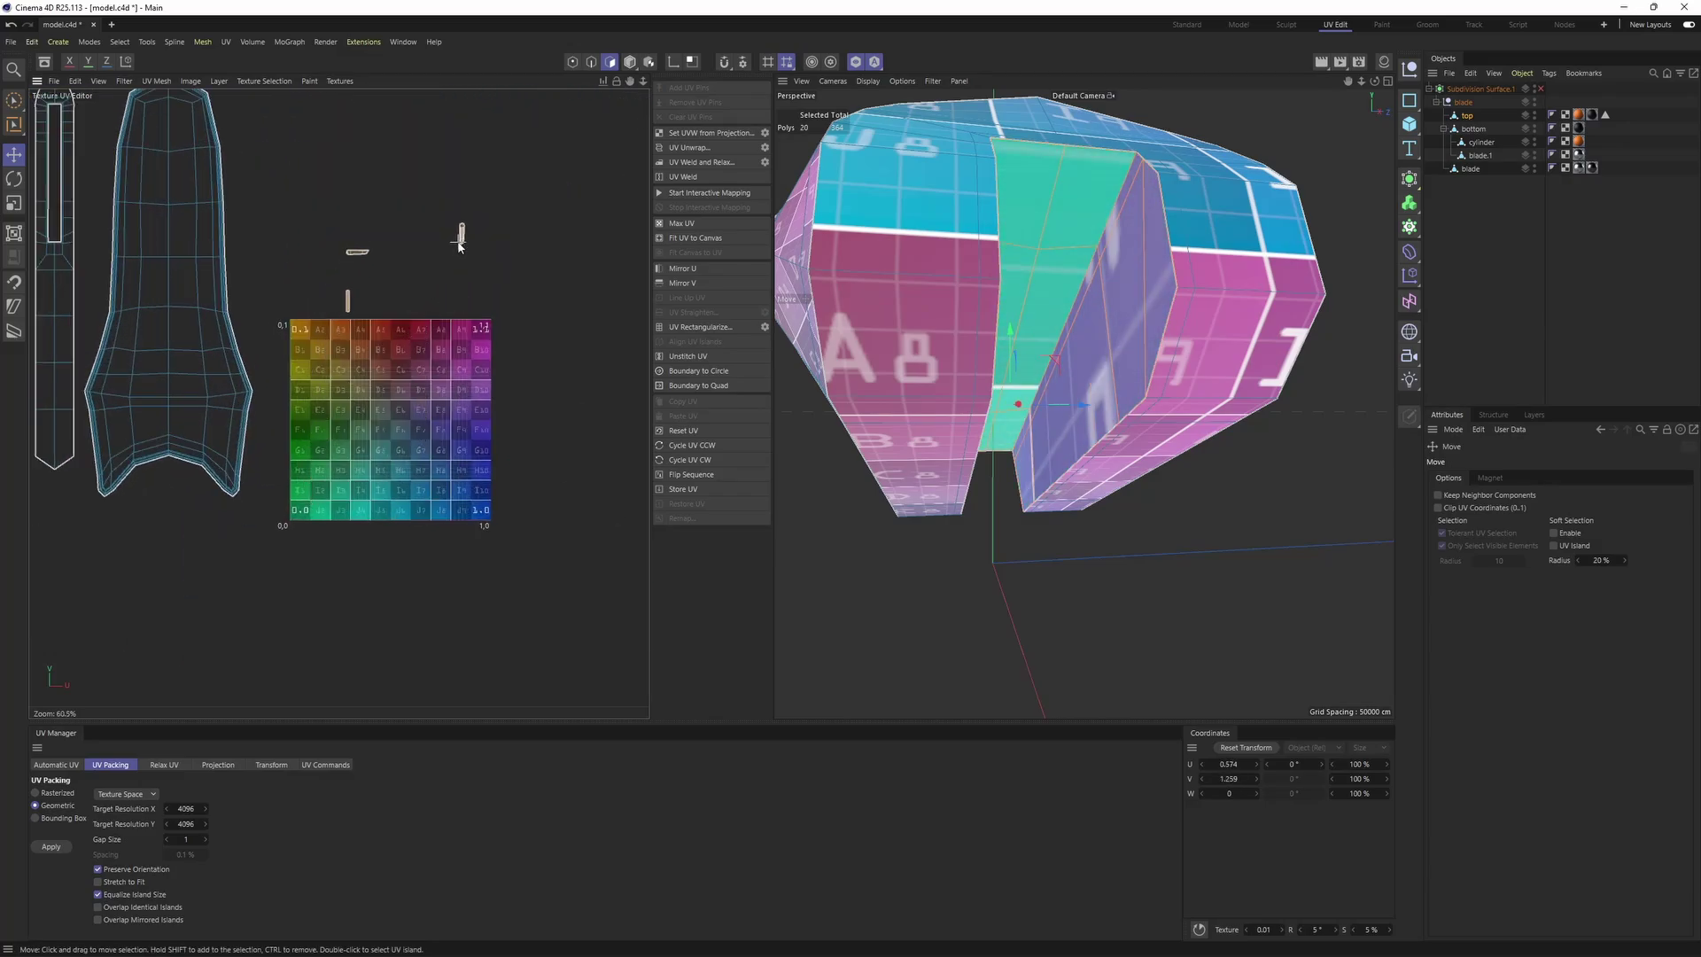
scroll(462, 255, down, 4)
Select all polygons of the top handle and pack their islands with geometric UV packing, preserving orientation and equalizing island size
key(ctrl+a)
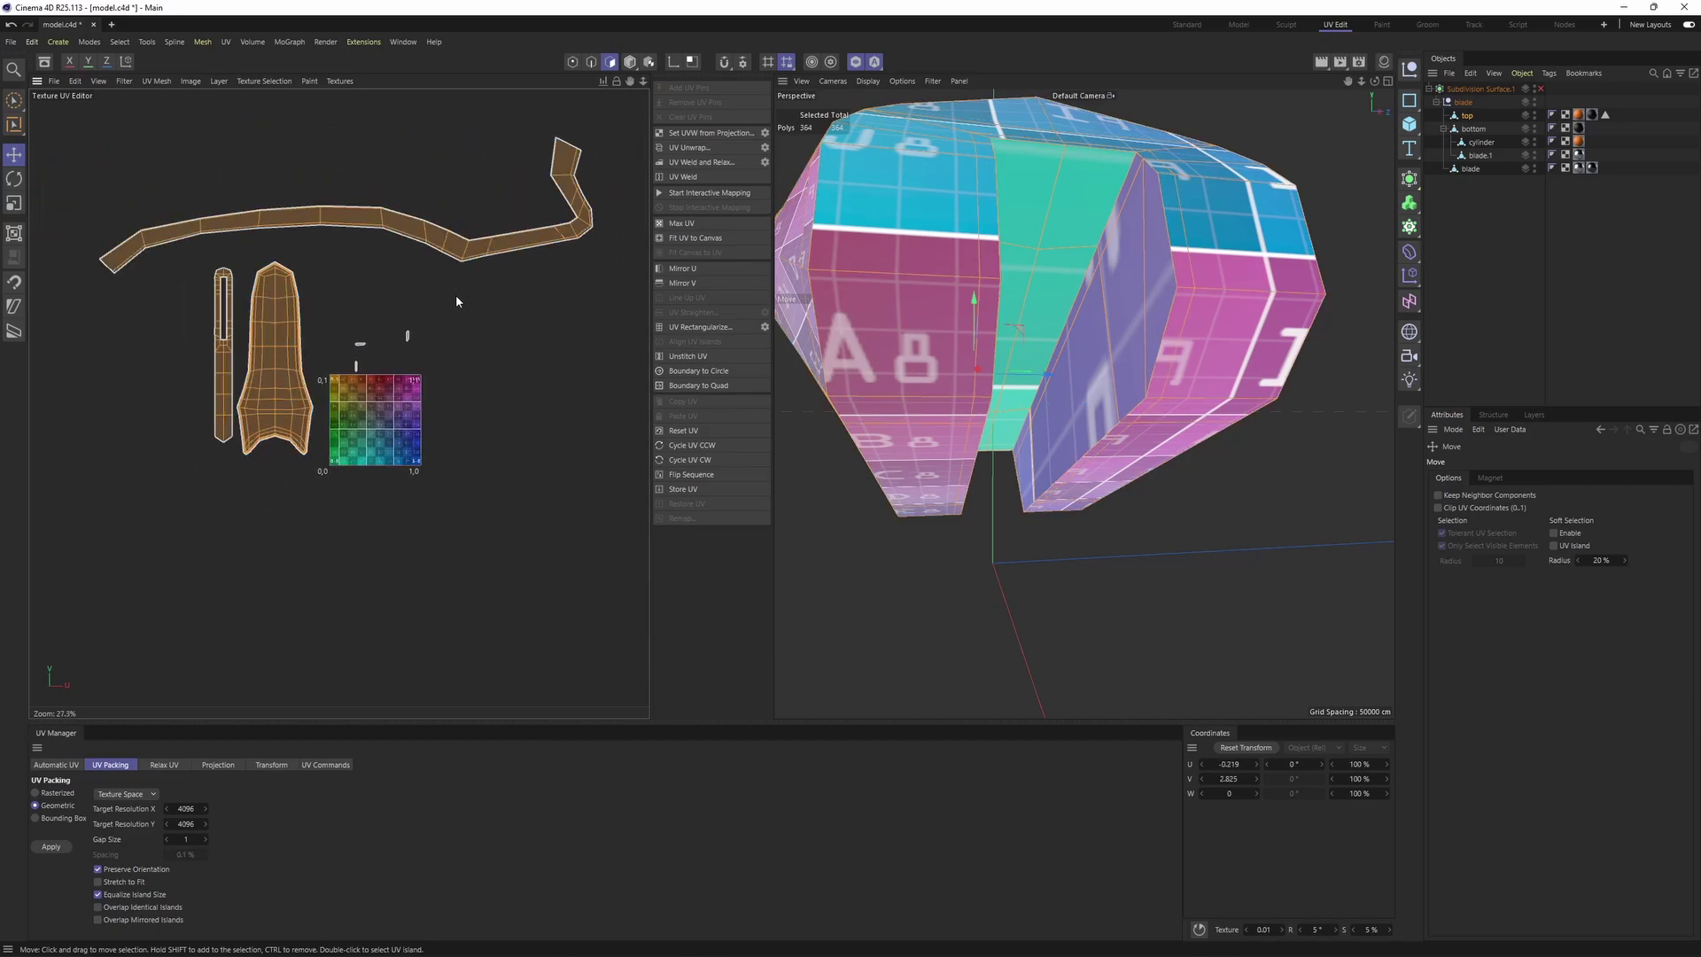
alt+middle_drag(456, 211, 442, 293)
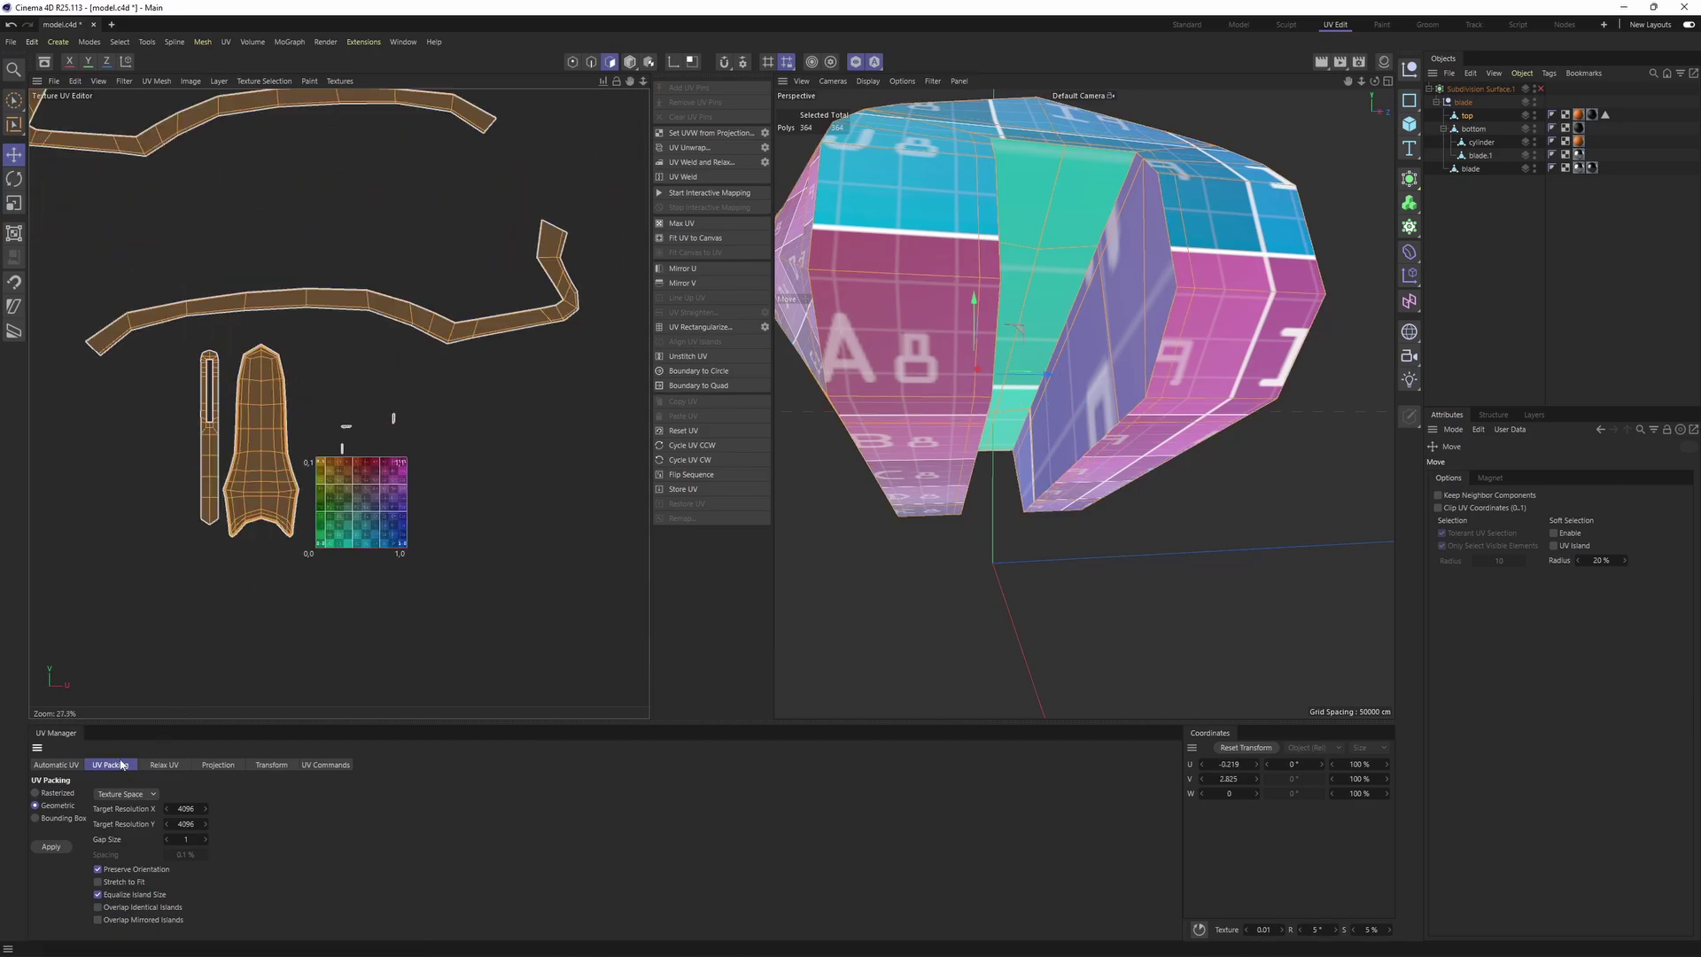
click(47, 847)
scroll(373, 491, up, 4)
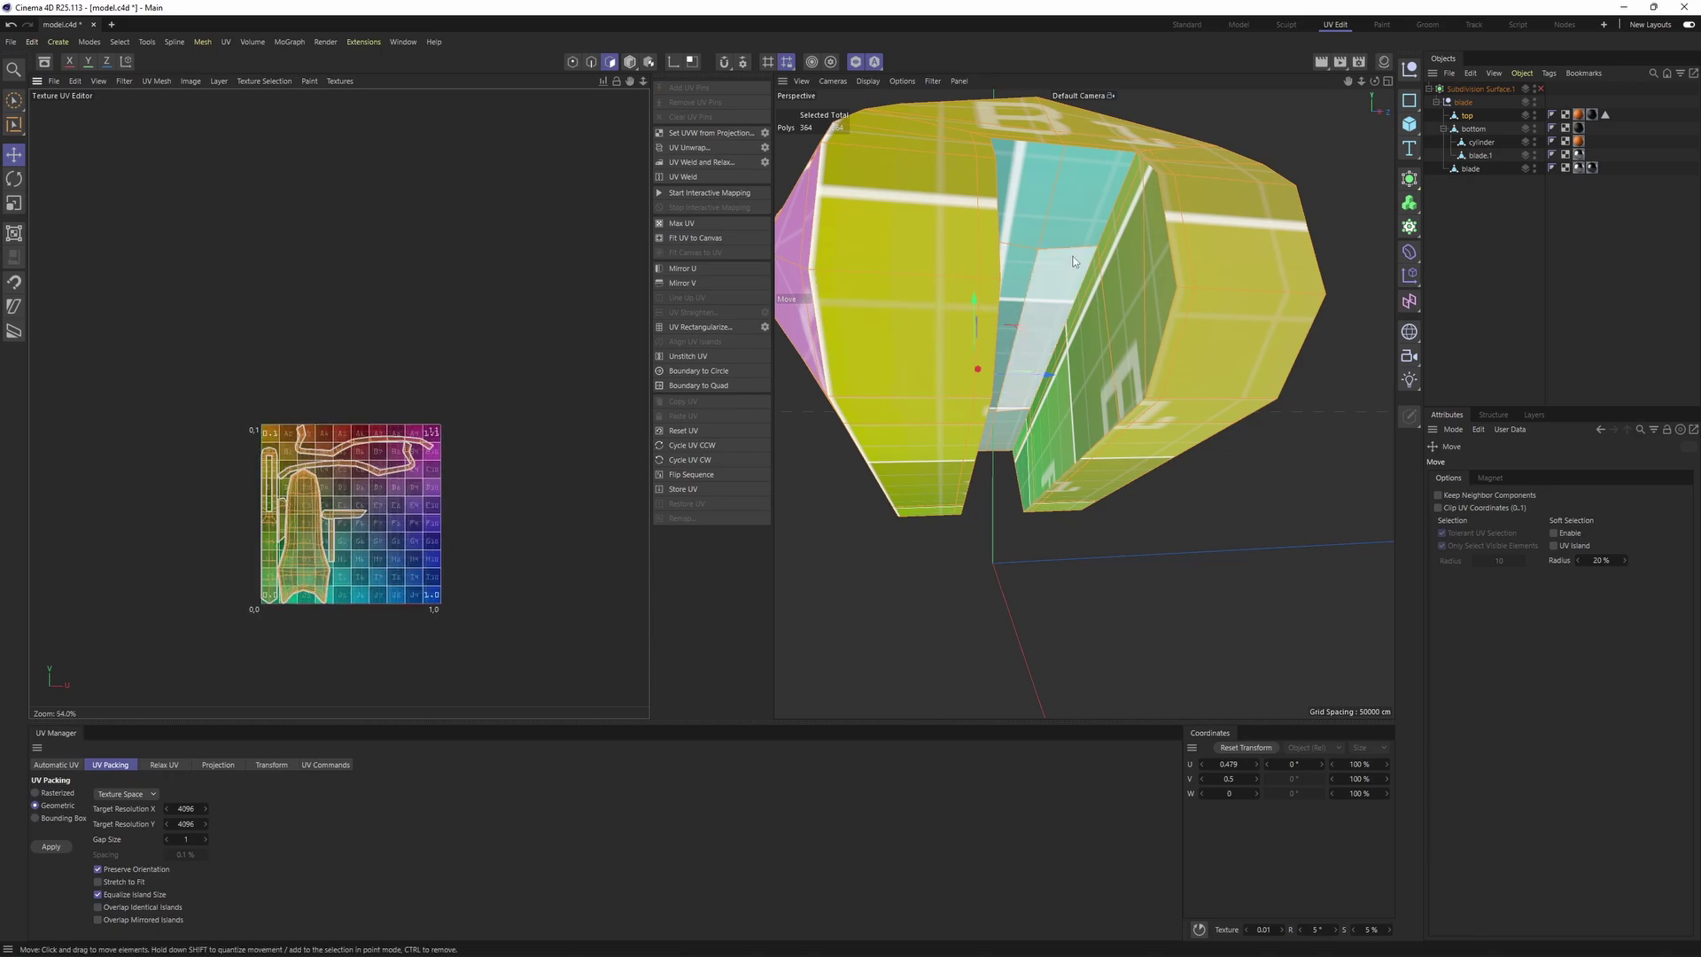
Turn off the isolated view of the top handle to show the rest of the shears
scroll(1129, 268, down, 5)
alt+drag(1129, 267, 928, 99)
click(857, 62)
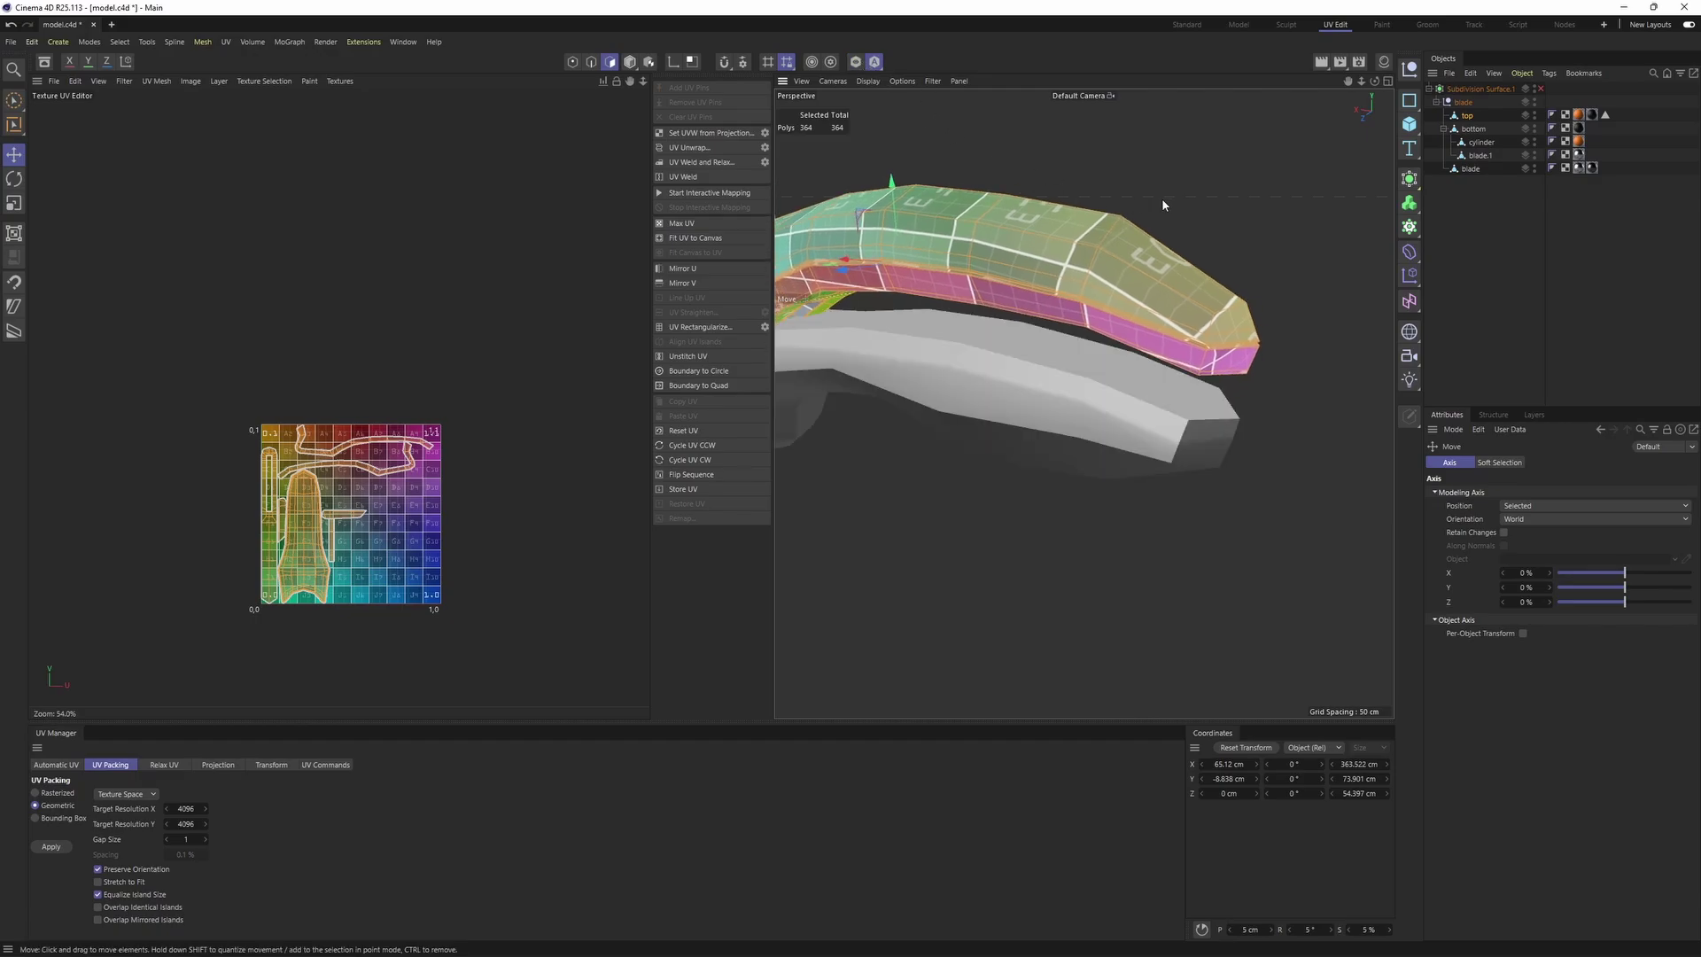
drag(1471, 117, 1470, 114)
Switch to model mode, compare the blade and blade.1 objects, and open the coordinates of blade.1
alt+drag(1090, 292, 1046, 434)
click(630, 63)
click(1006, 465)
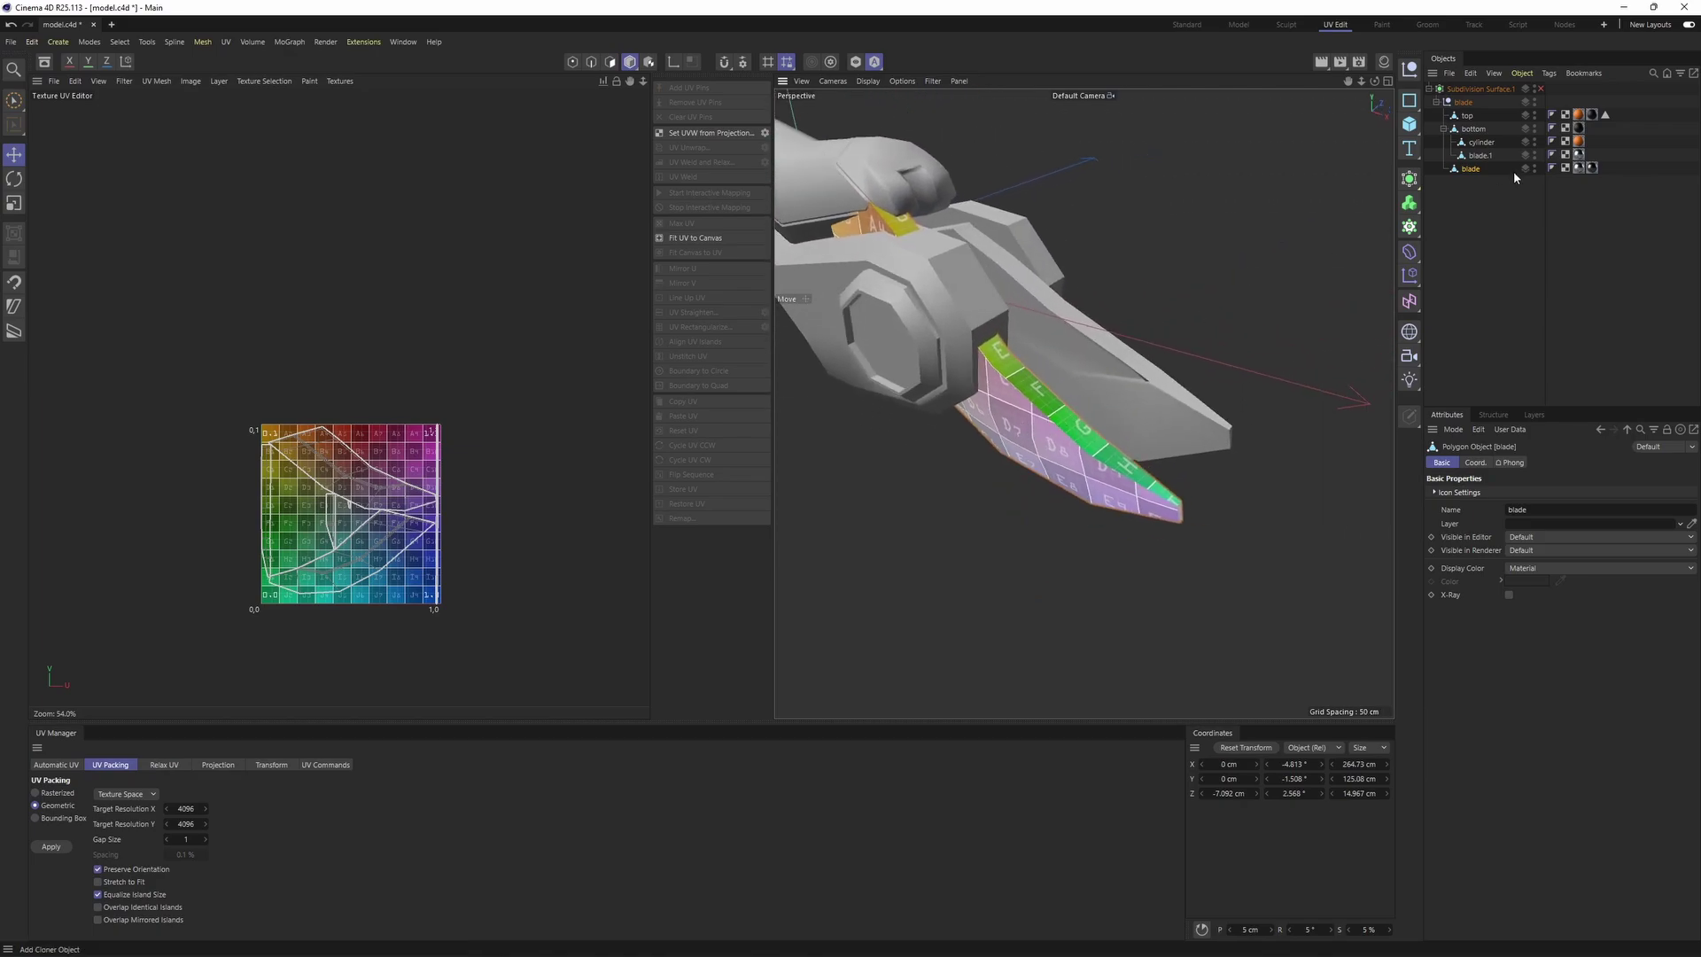
alt+drag(1124, 360, 1074, 376)
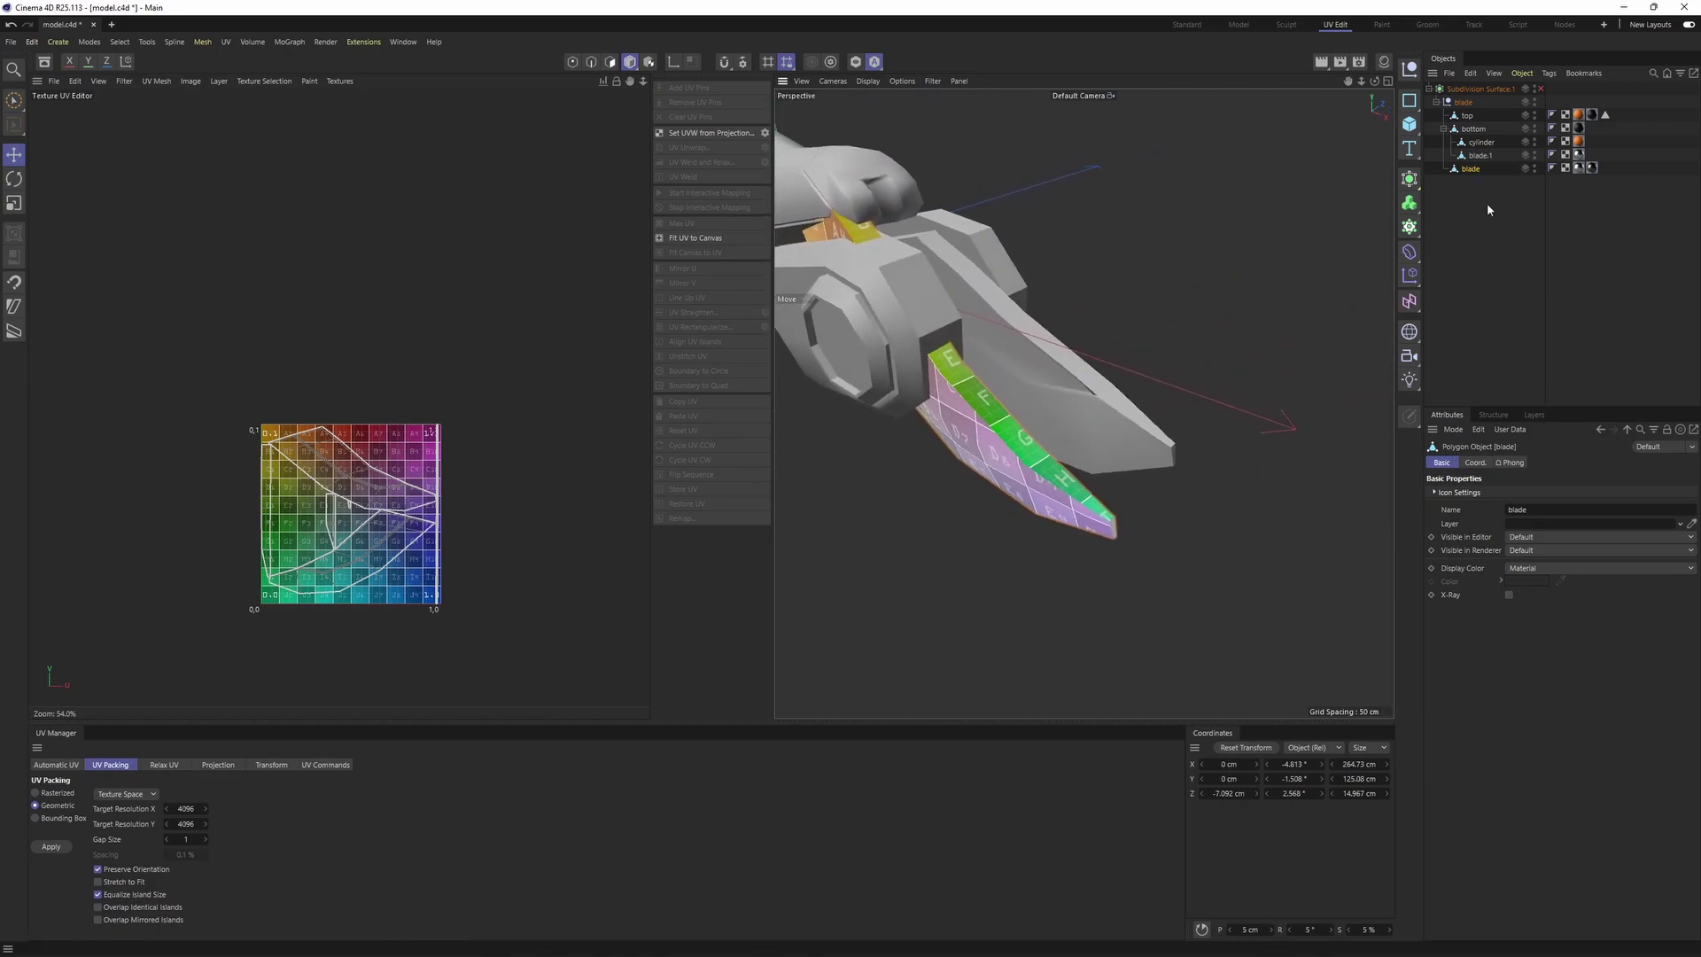
click(1479, 155)
click(1473, 462)
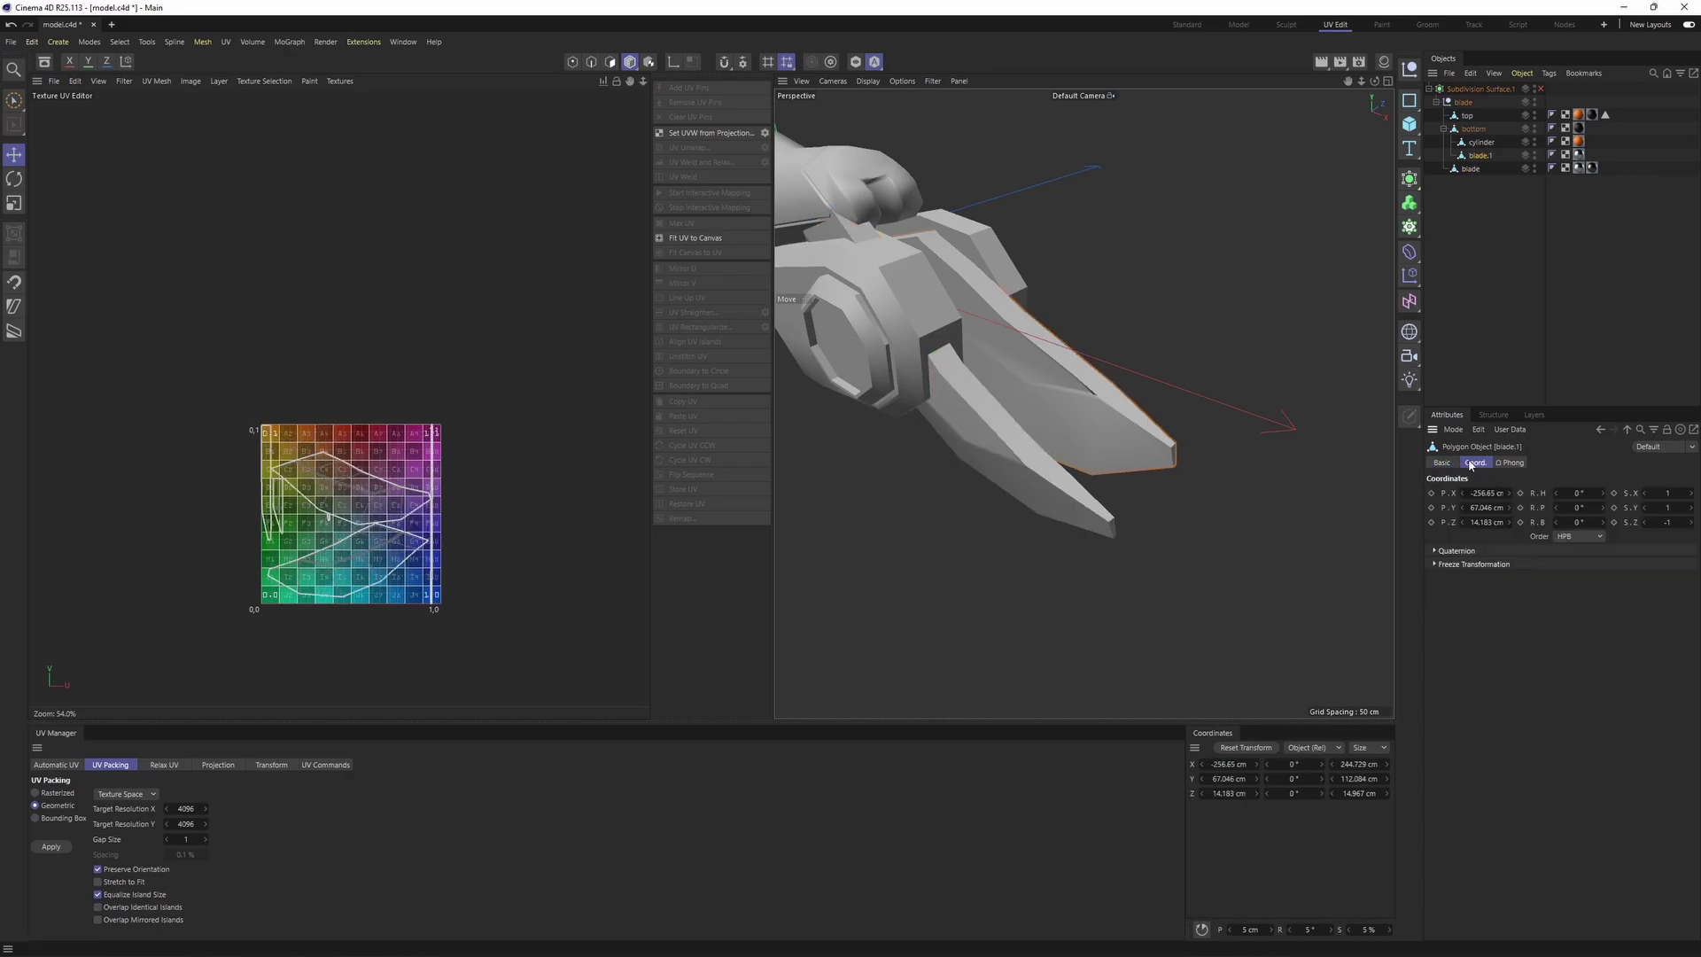
alt+drag(1143, 403, 939, 386)
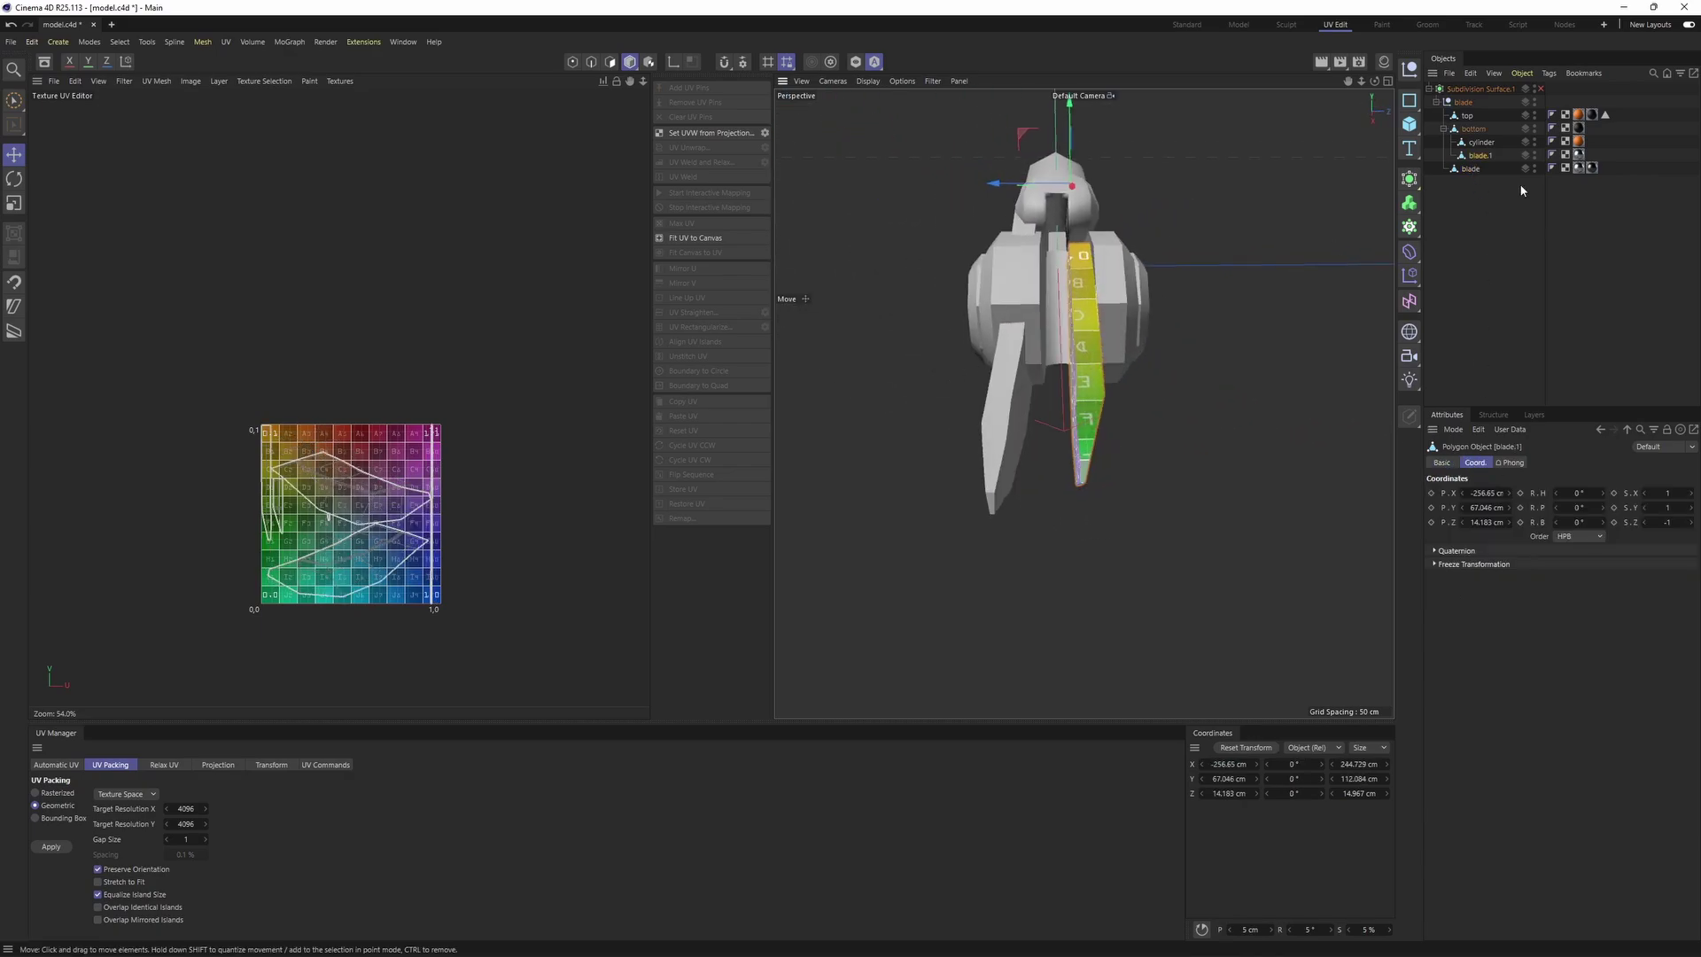
Select the blade object and set its H, P and B rotation to 0°
click(1469, 168)
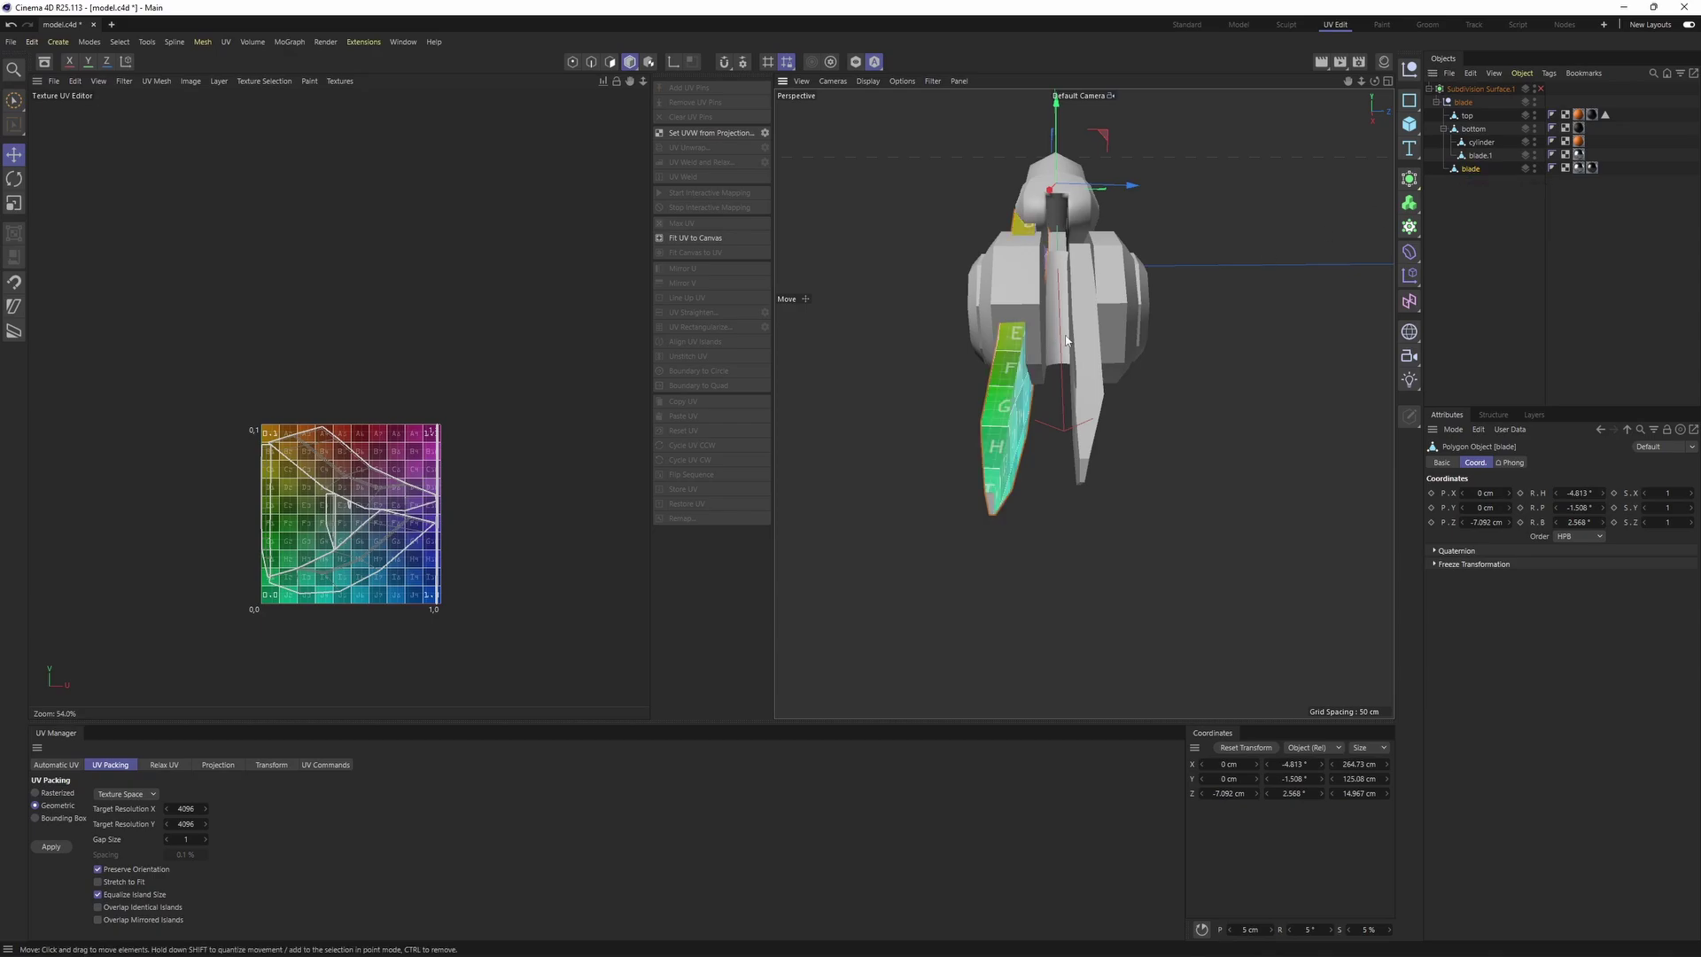
alt+drag(1108, 354, 1152, 354)
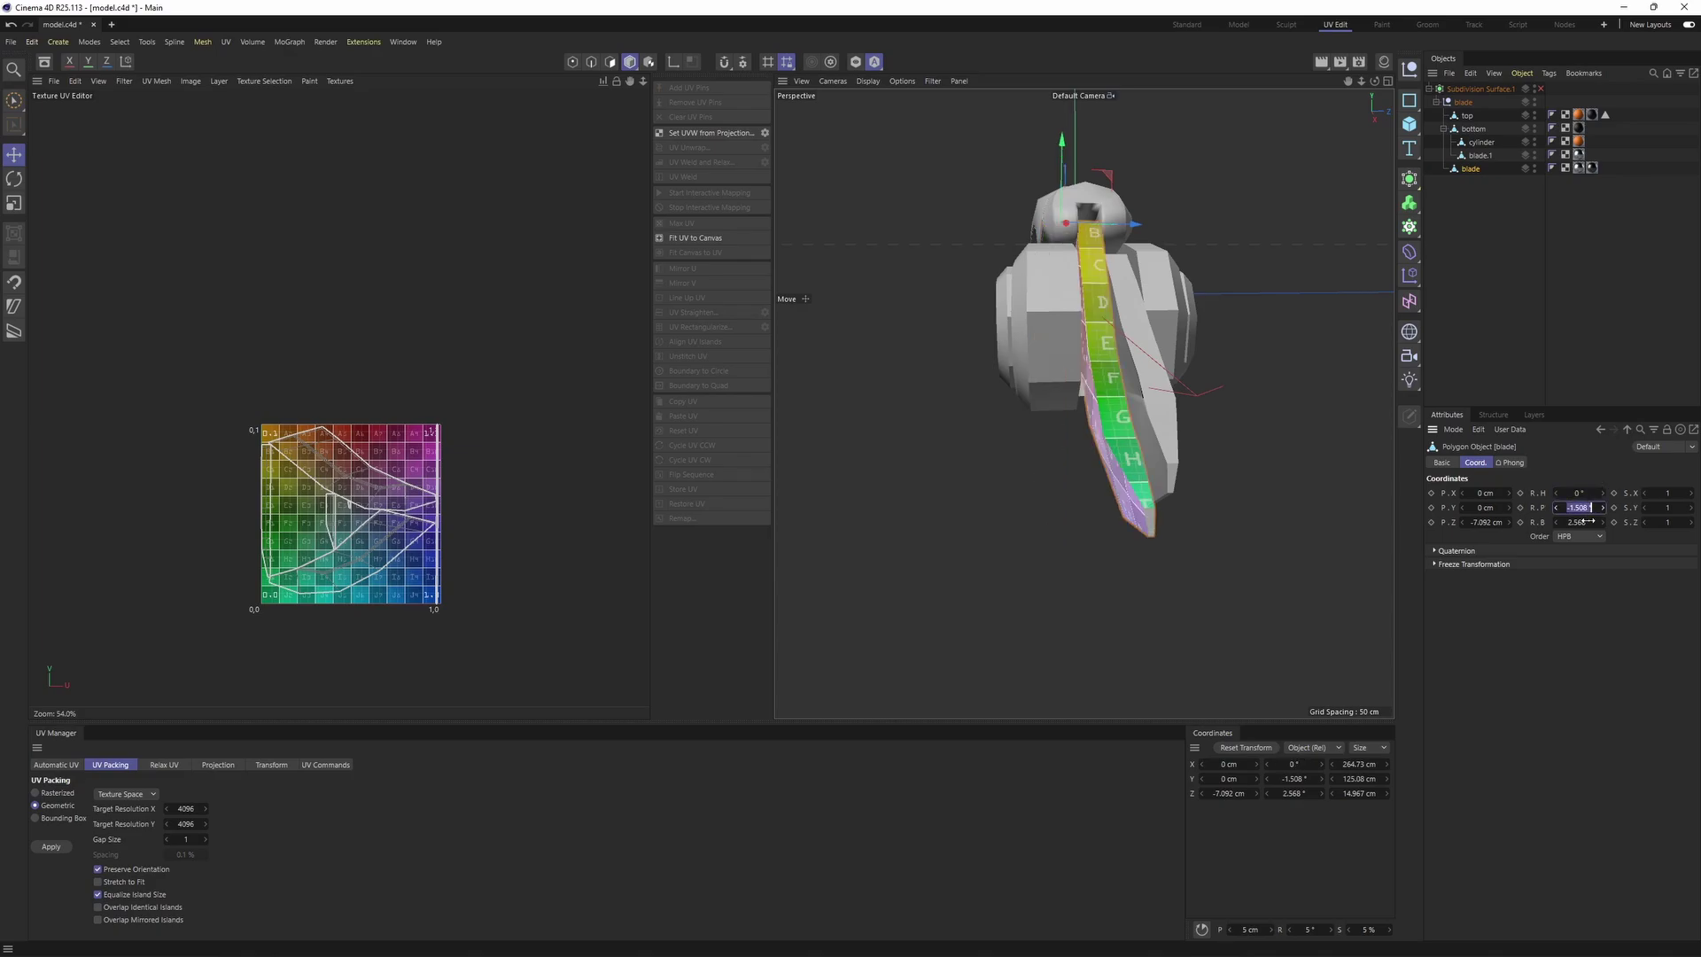
text(0)
key(Tab)
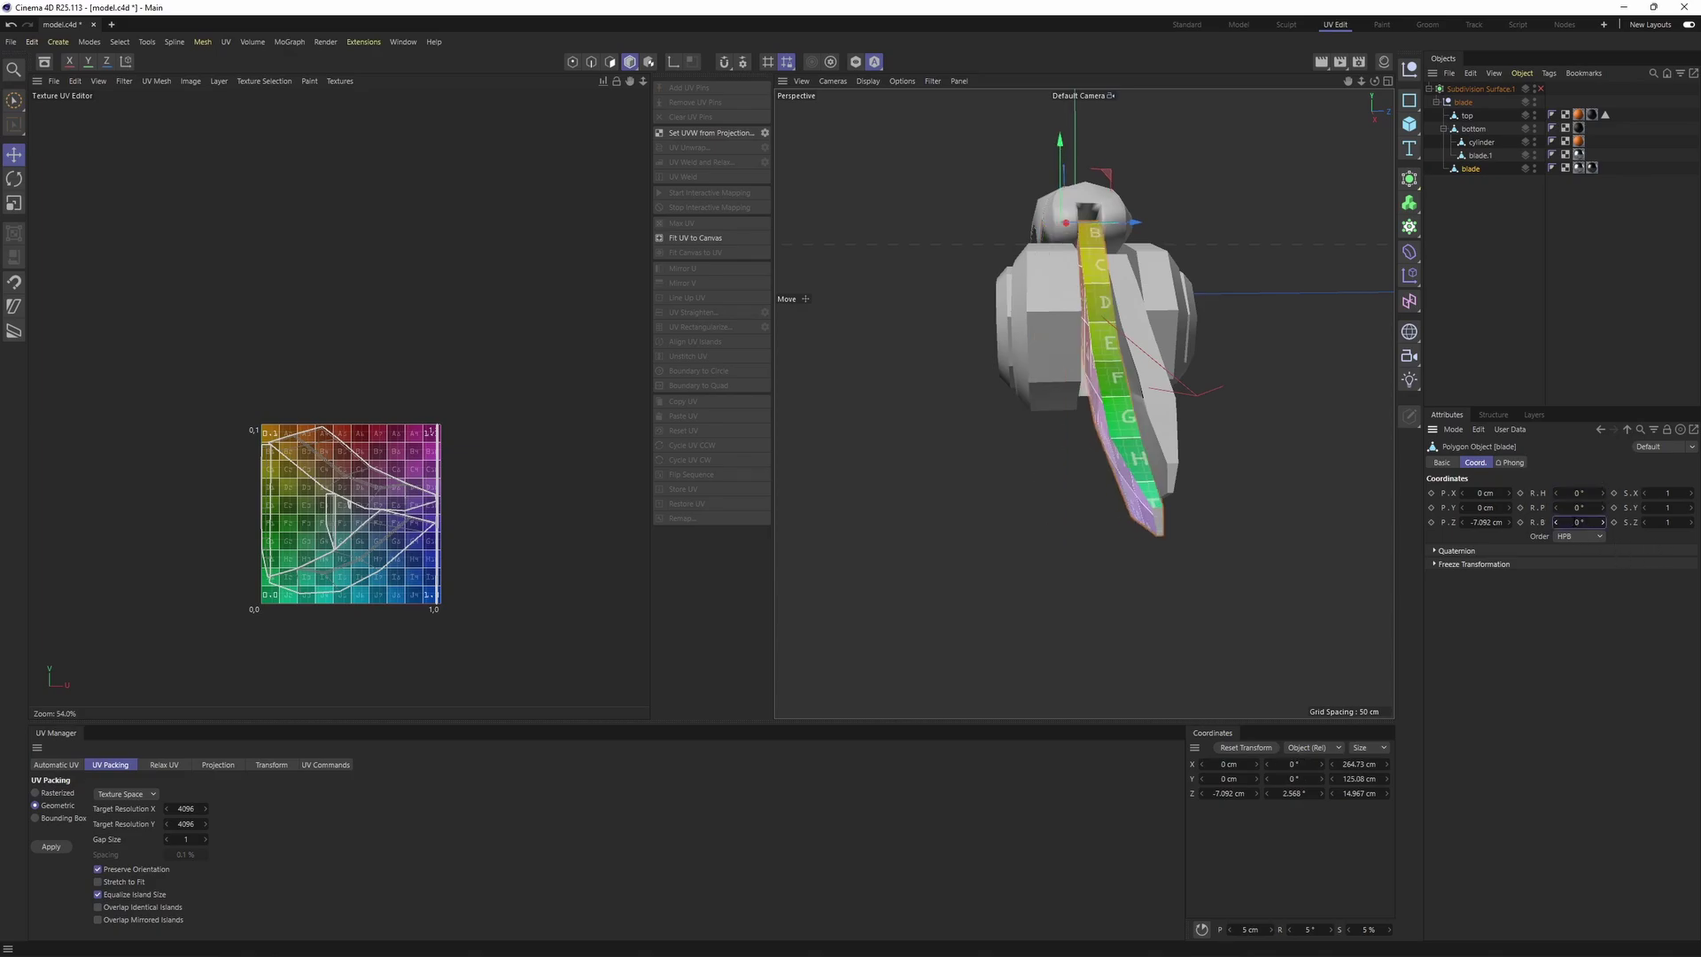
text(0)
key(Return)
alt+drag(1152, 354, 1232, 319)
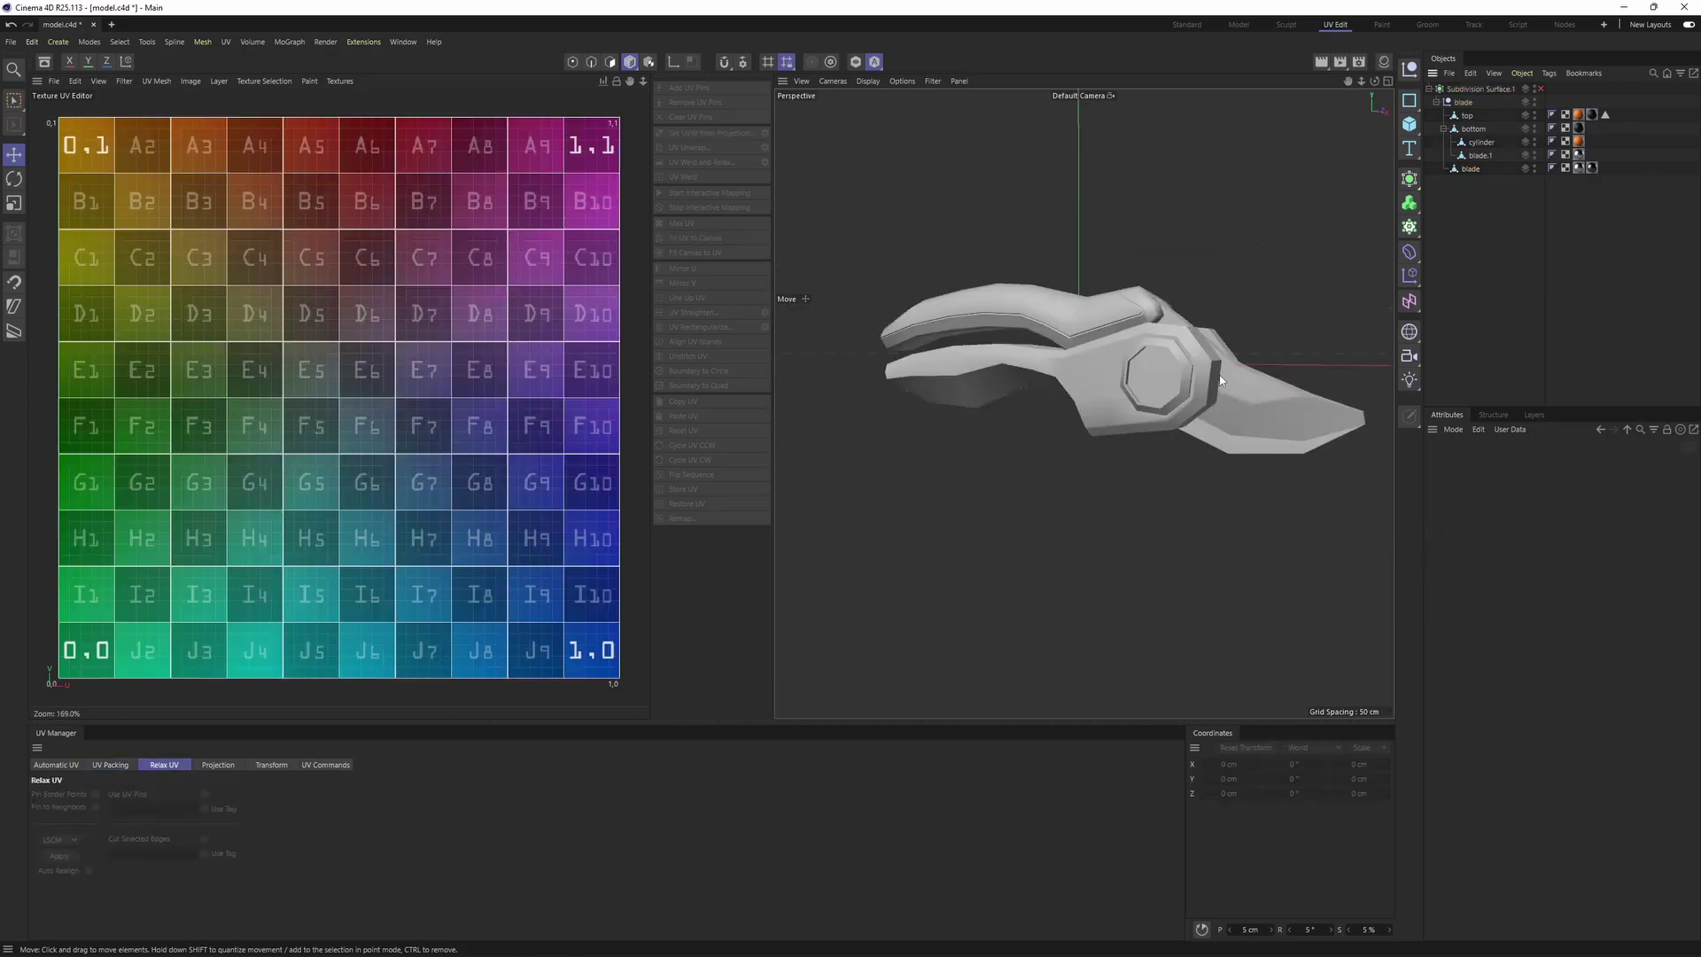
alt+drag(1214, 379, 1112, 384)
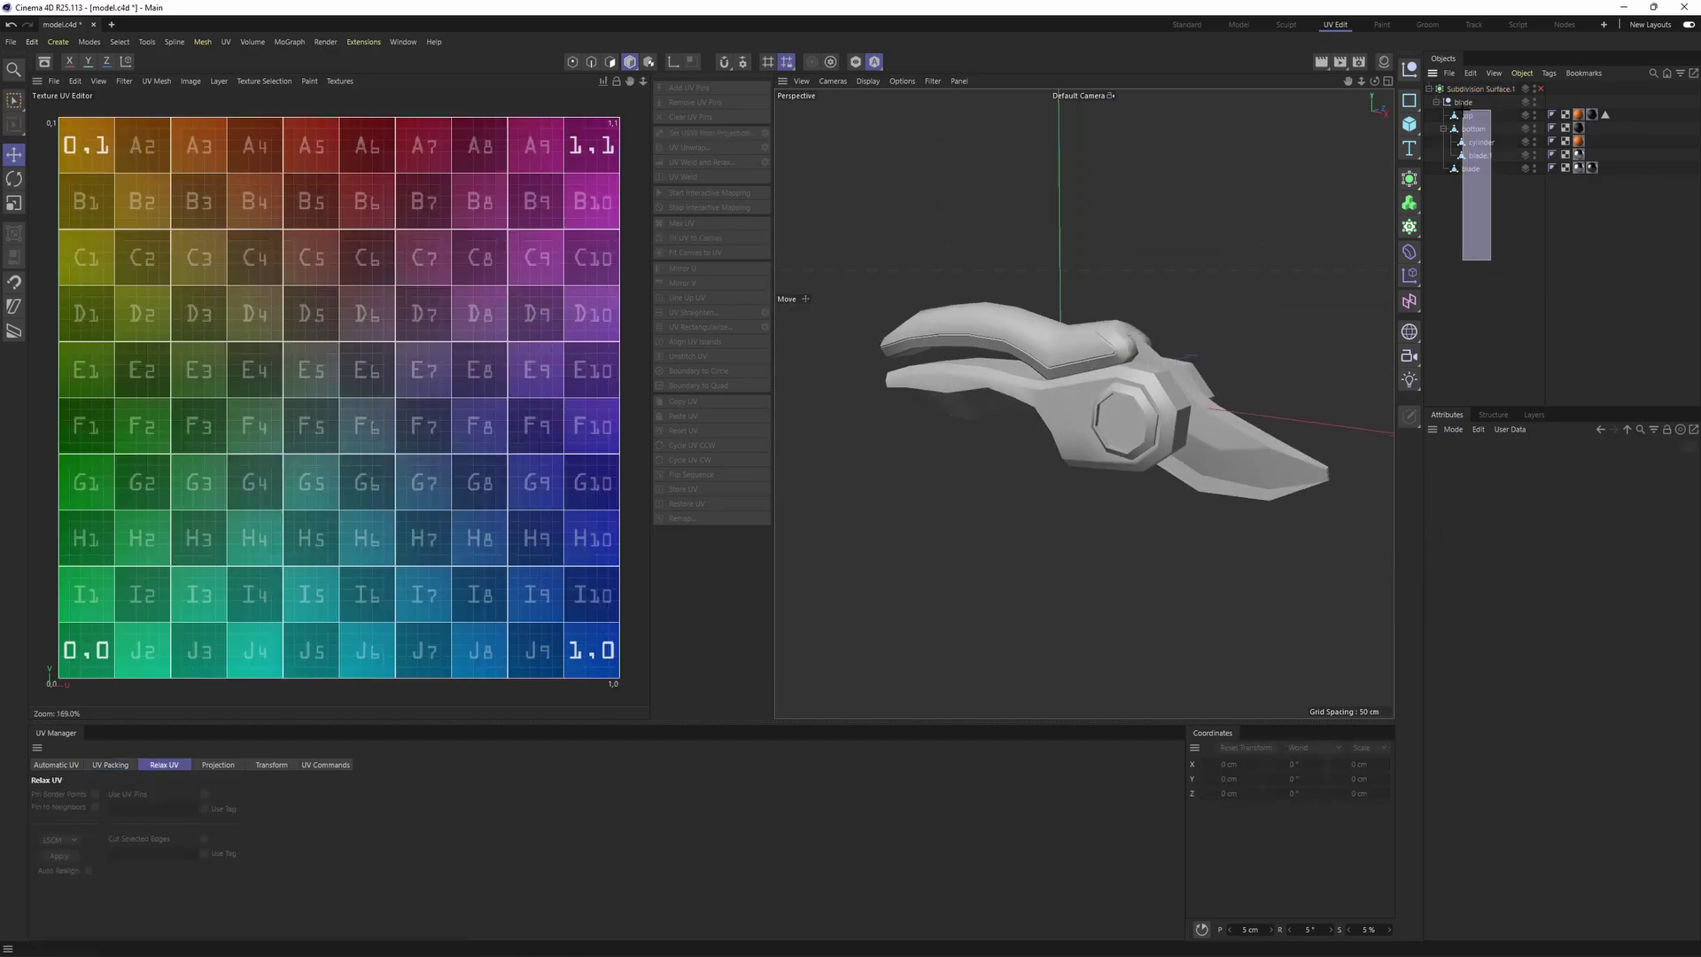
drag(1491, 261, 1493, 258)
click(1333, 432)
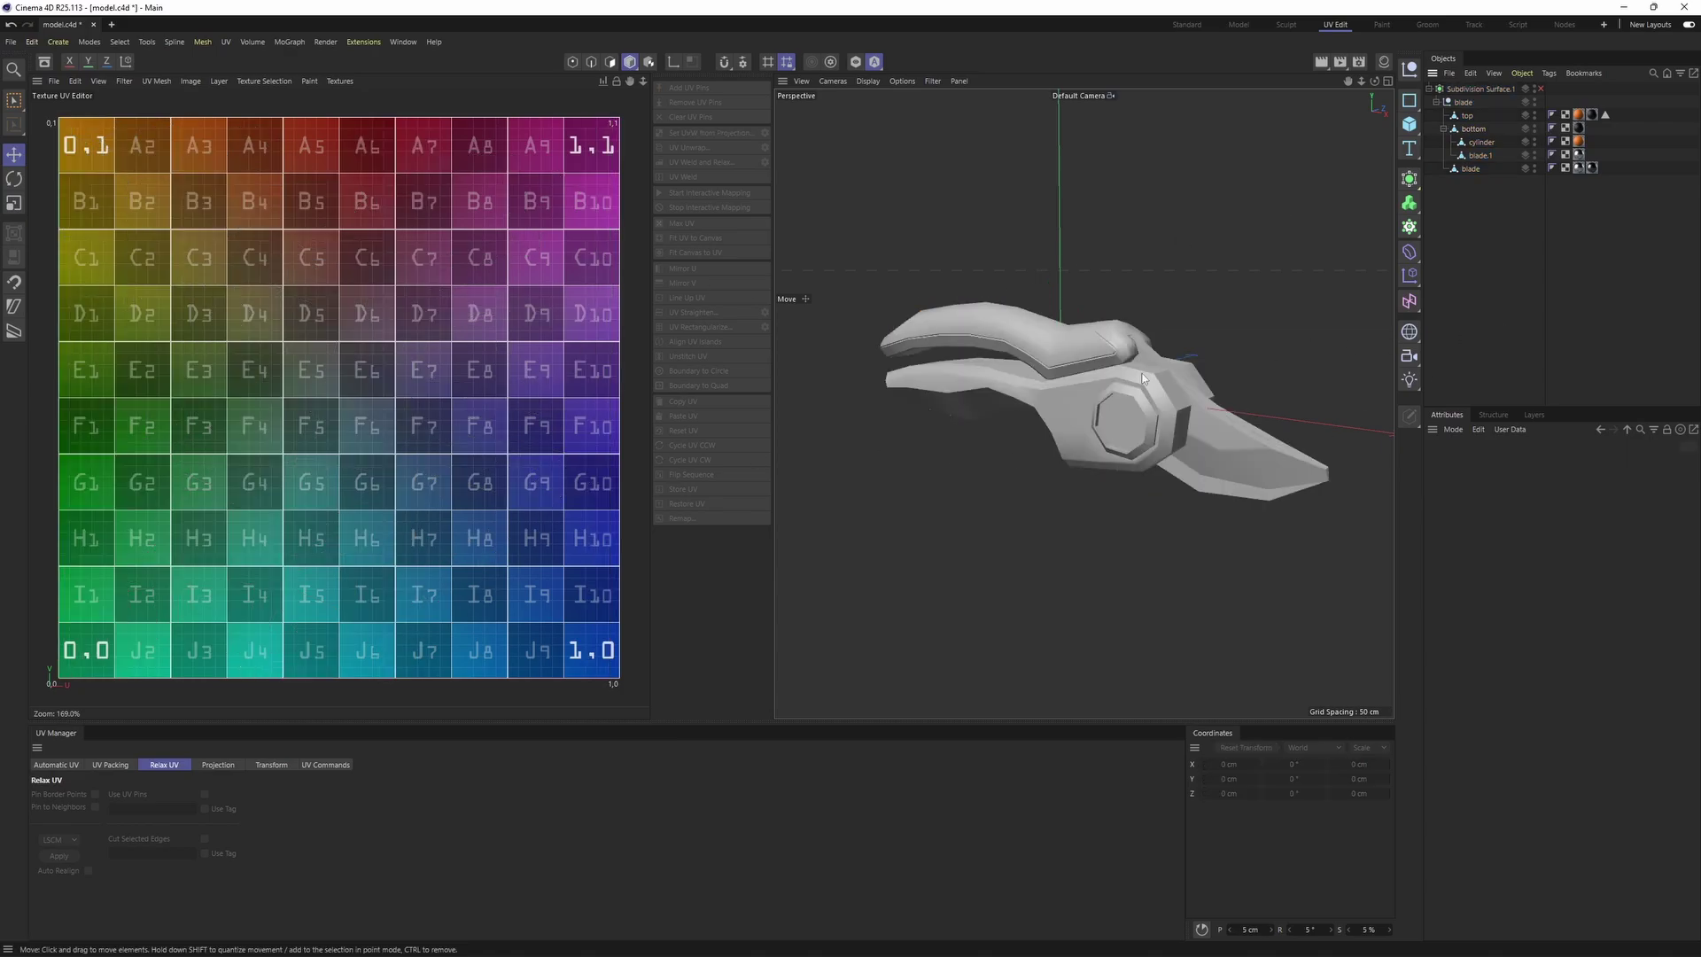
alt+drag(1333, 433, 1126, 471)
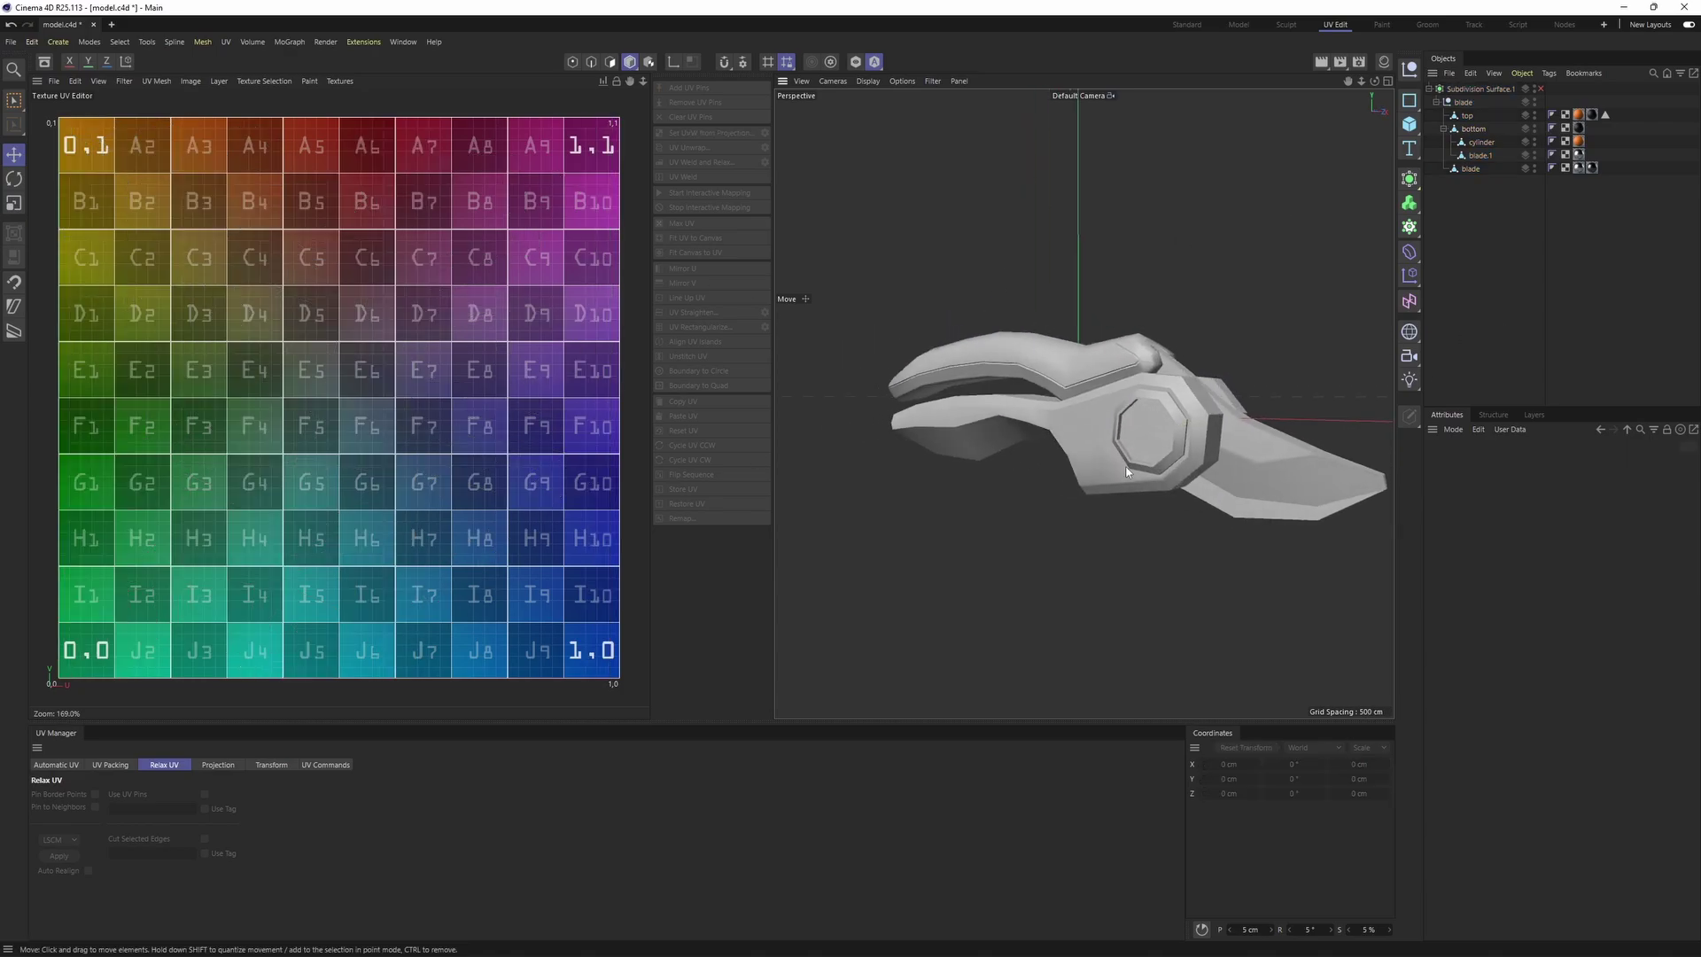
scroll(1166, 468, up, 3)
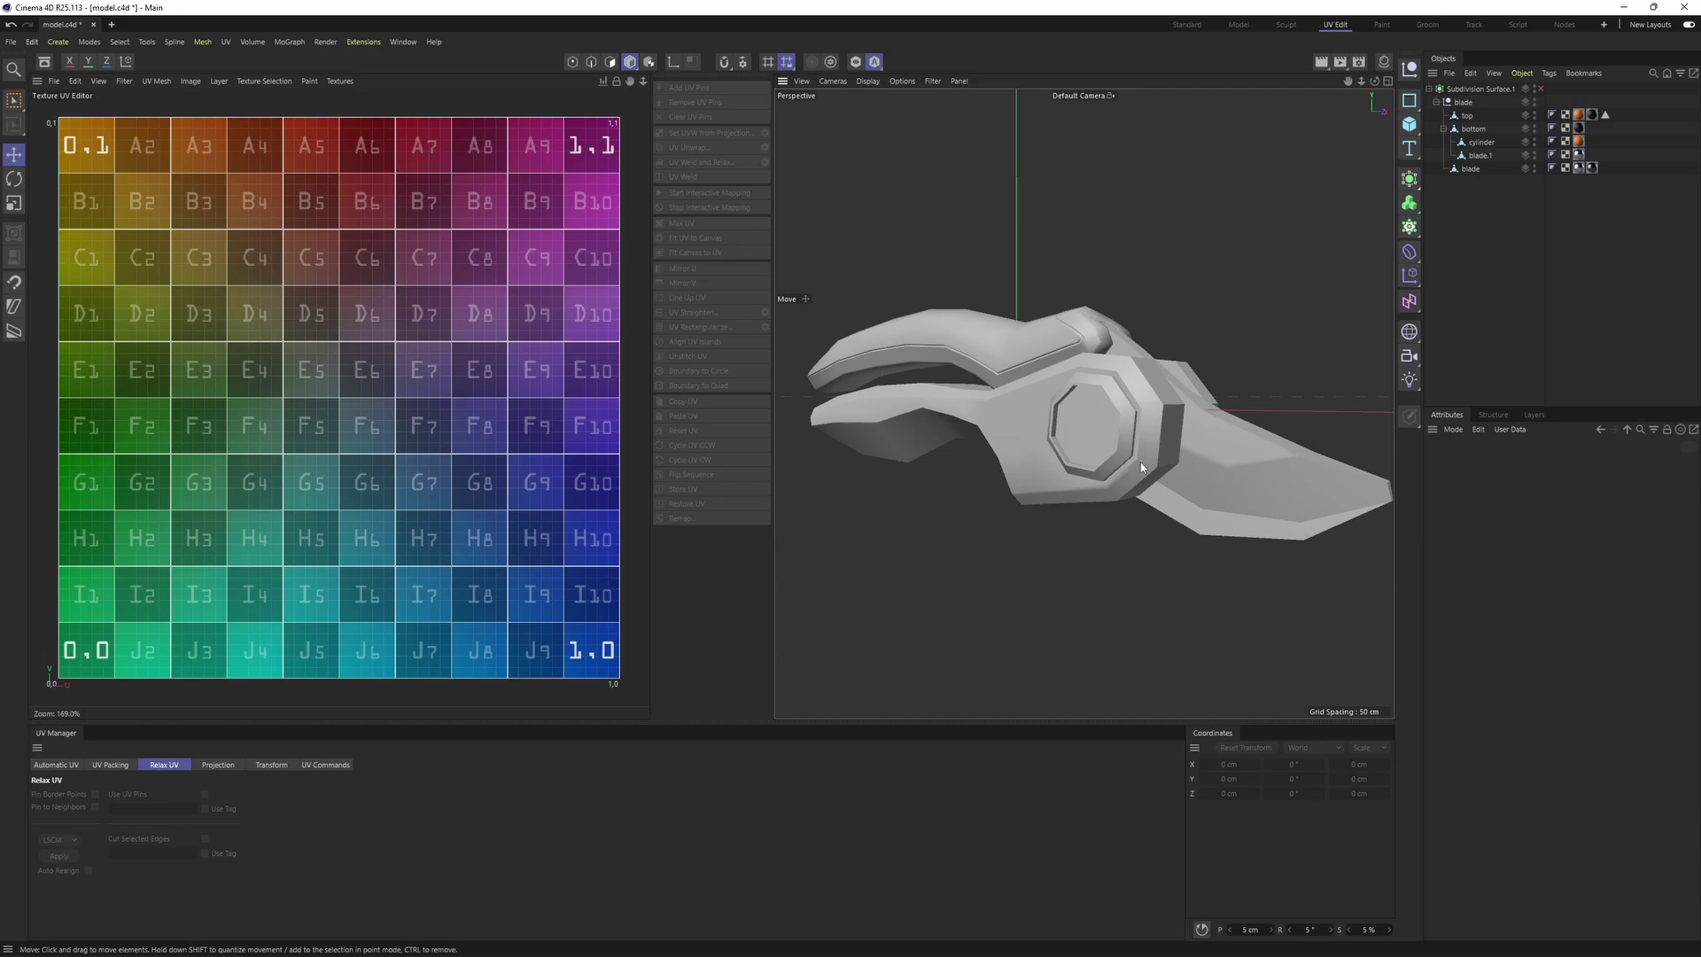
alt+drag(1141, 461, 1154, 445)
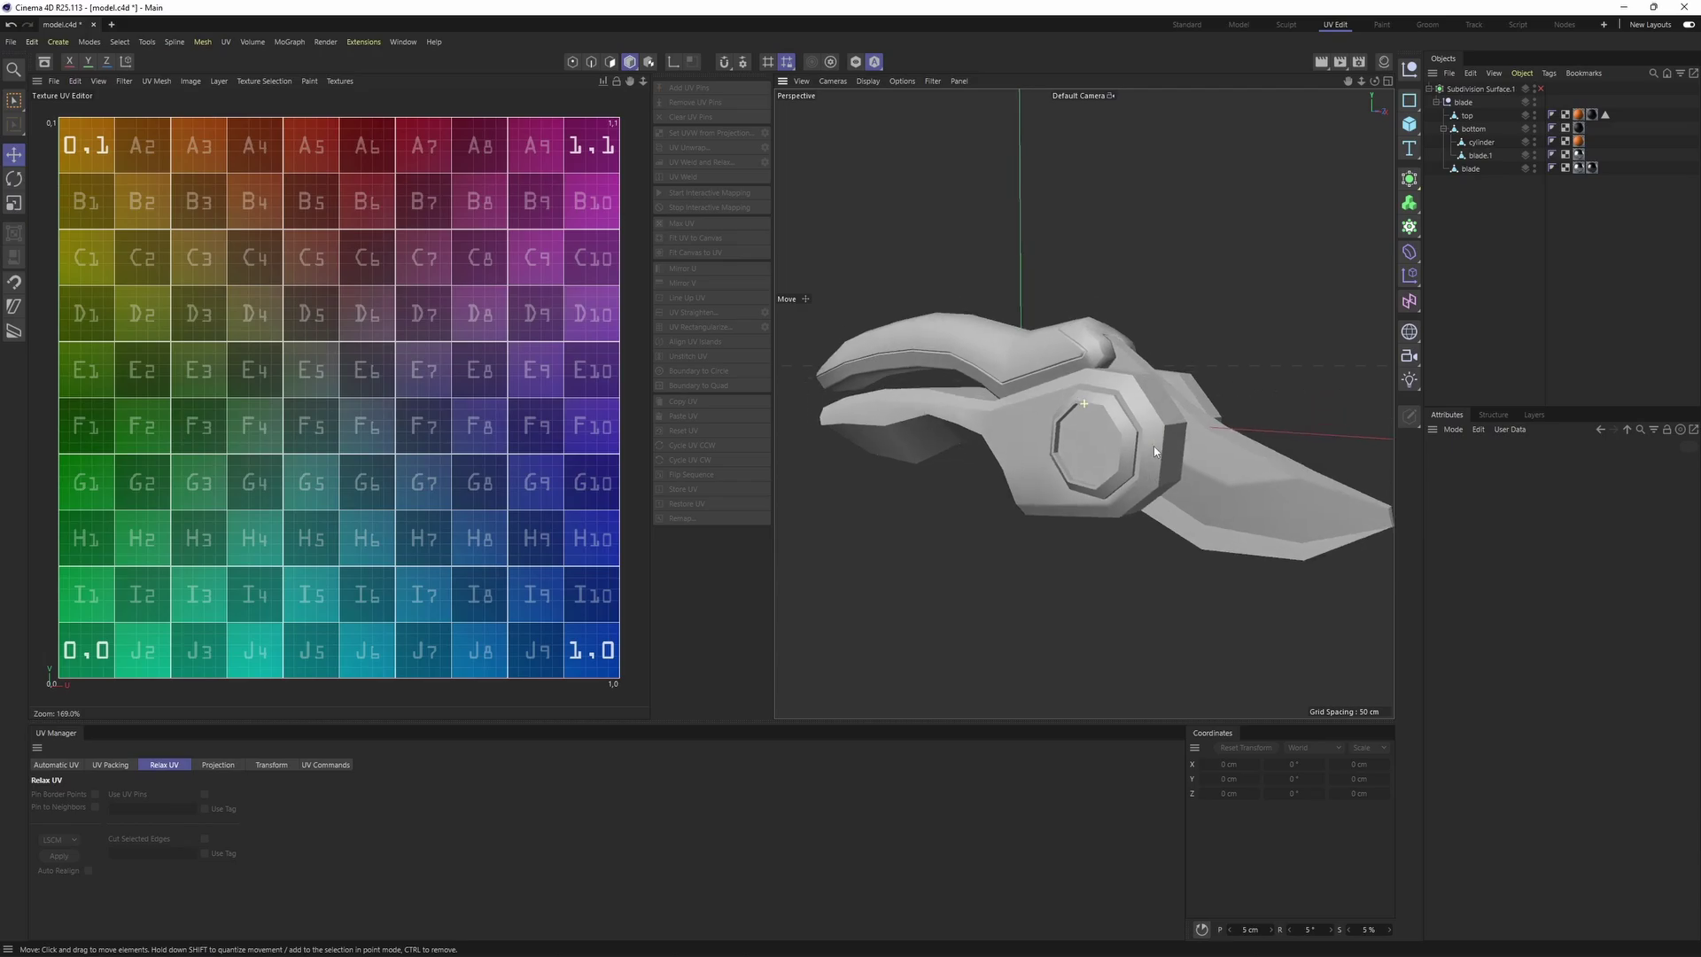
Show an empty canvas in the UV editor and set the UV overlay shading to Distortion
click(340, 81)
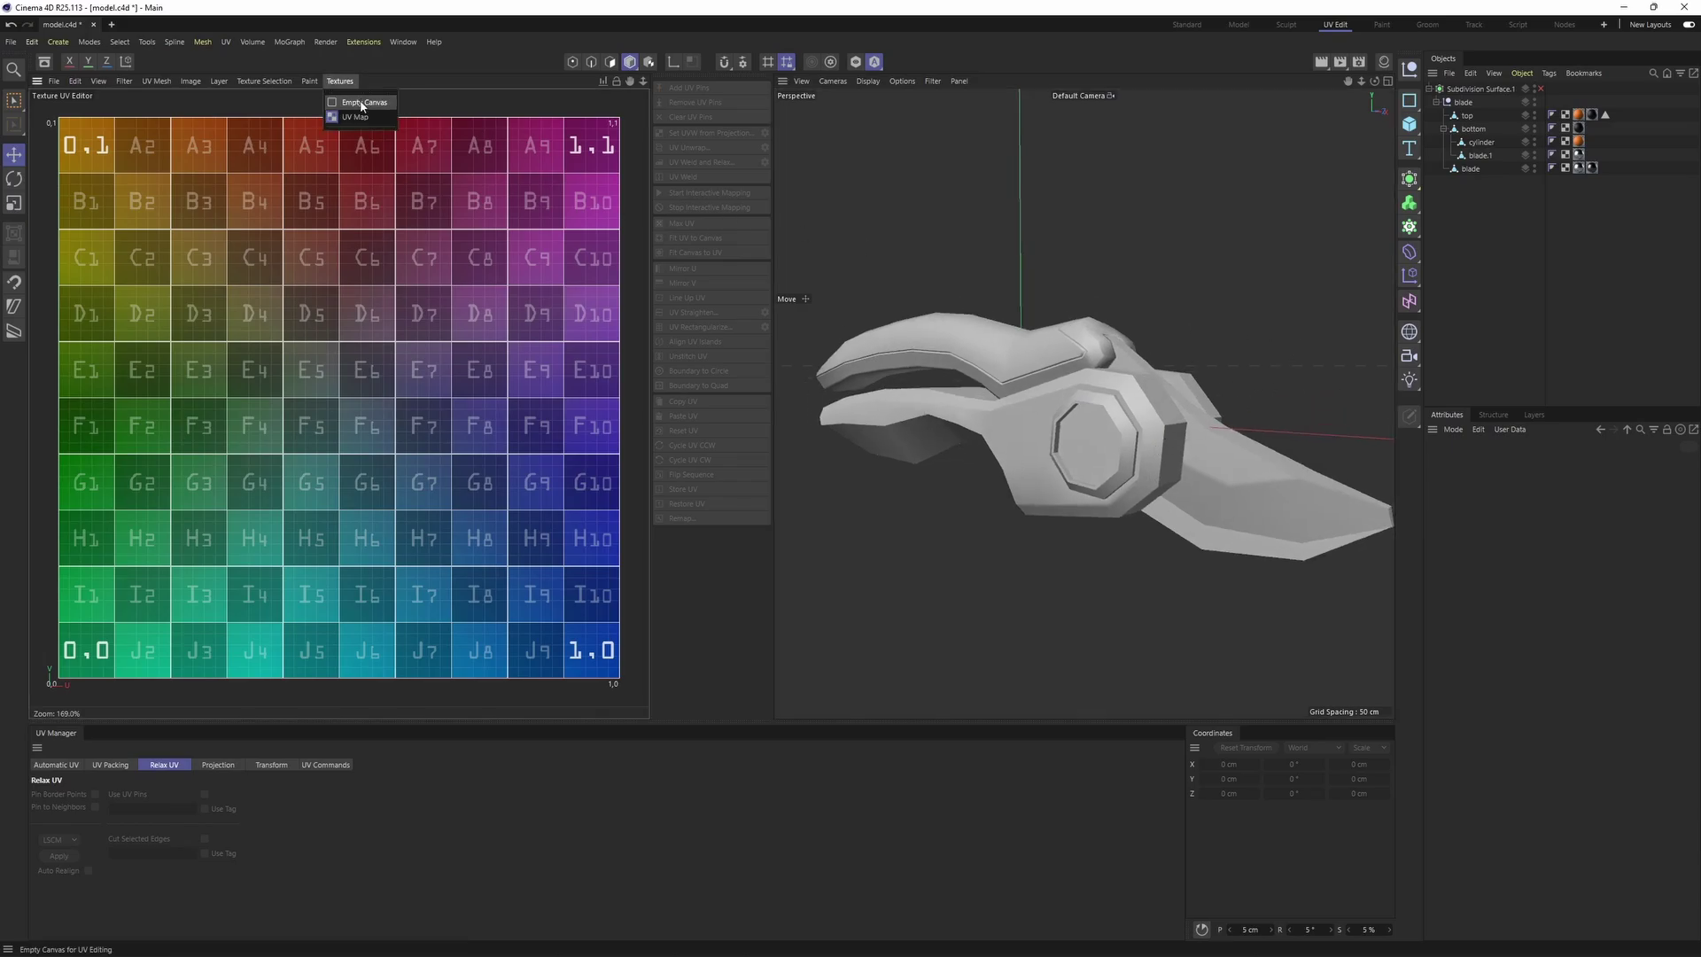
click(364, 103)
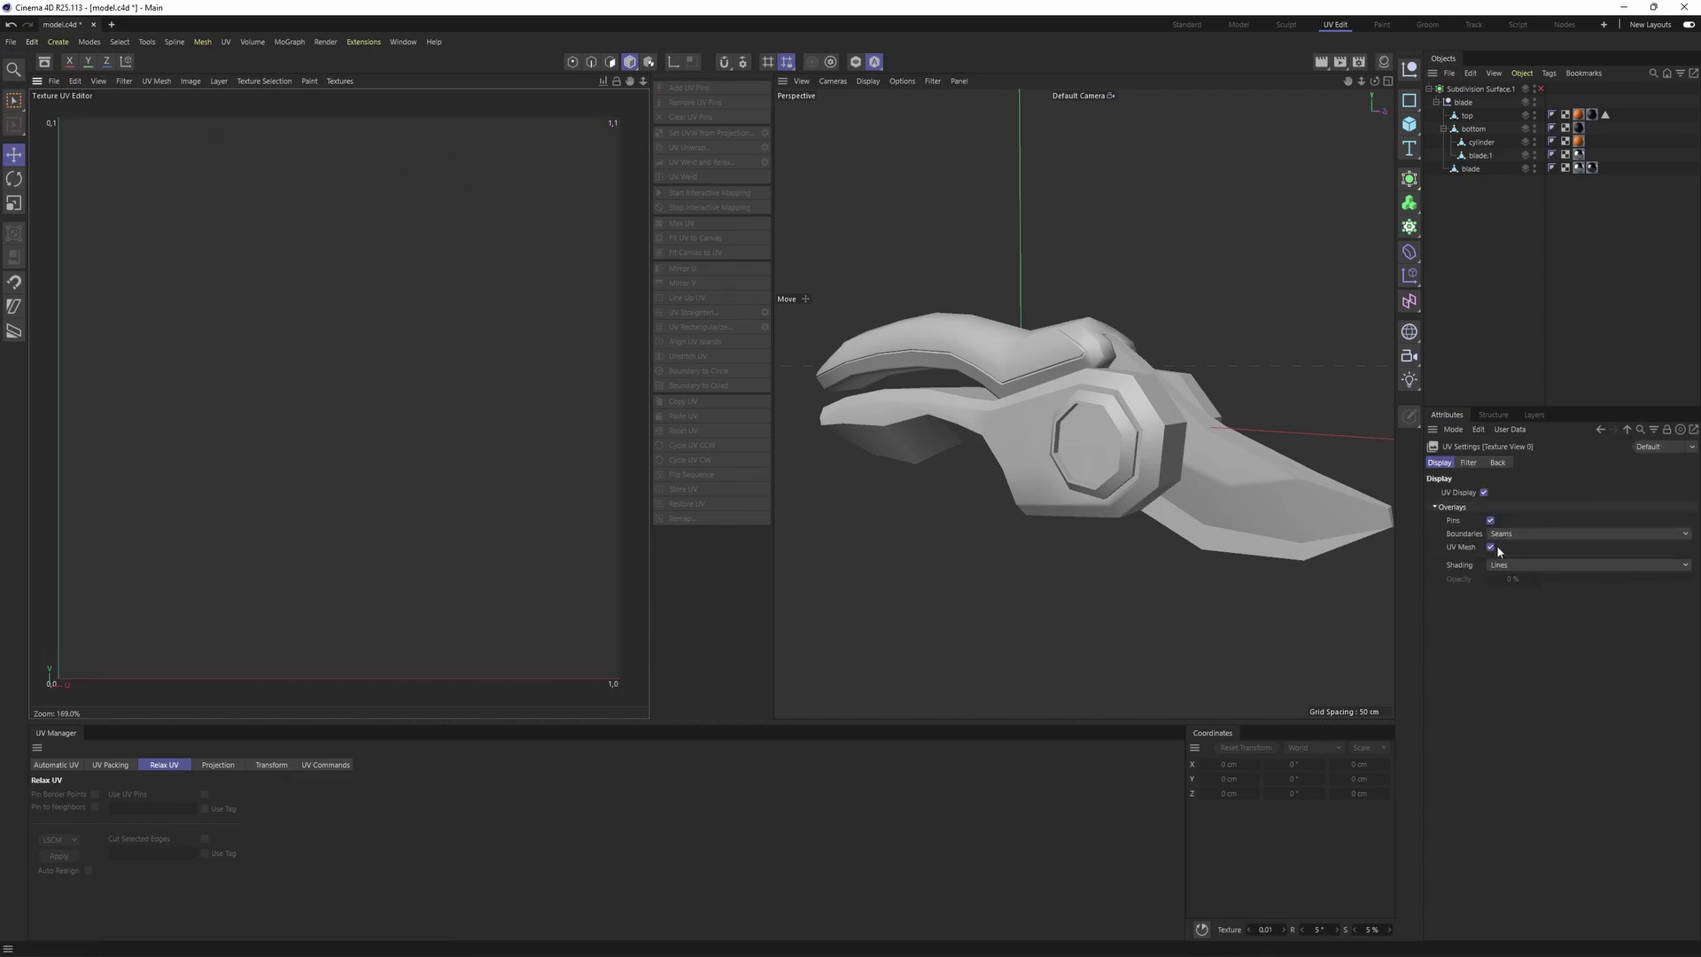
click(1509, 566)
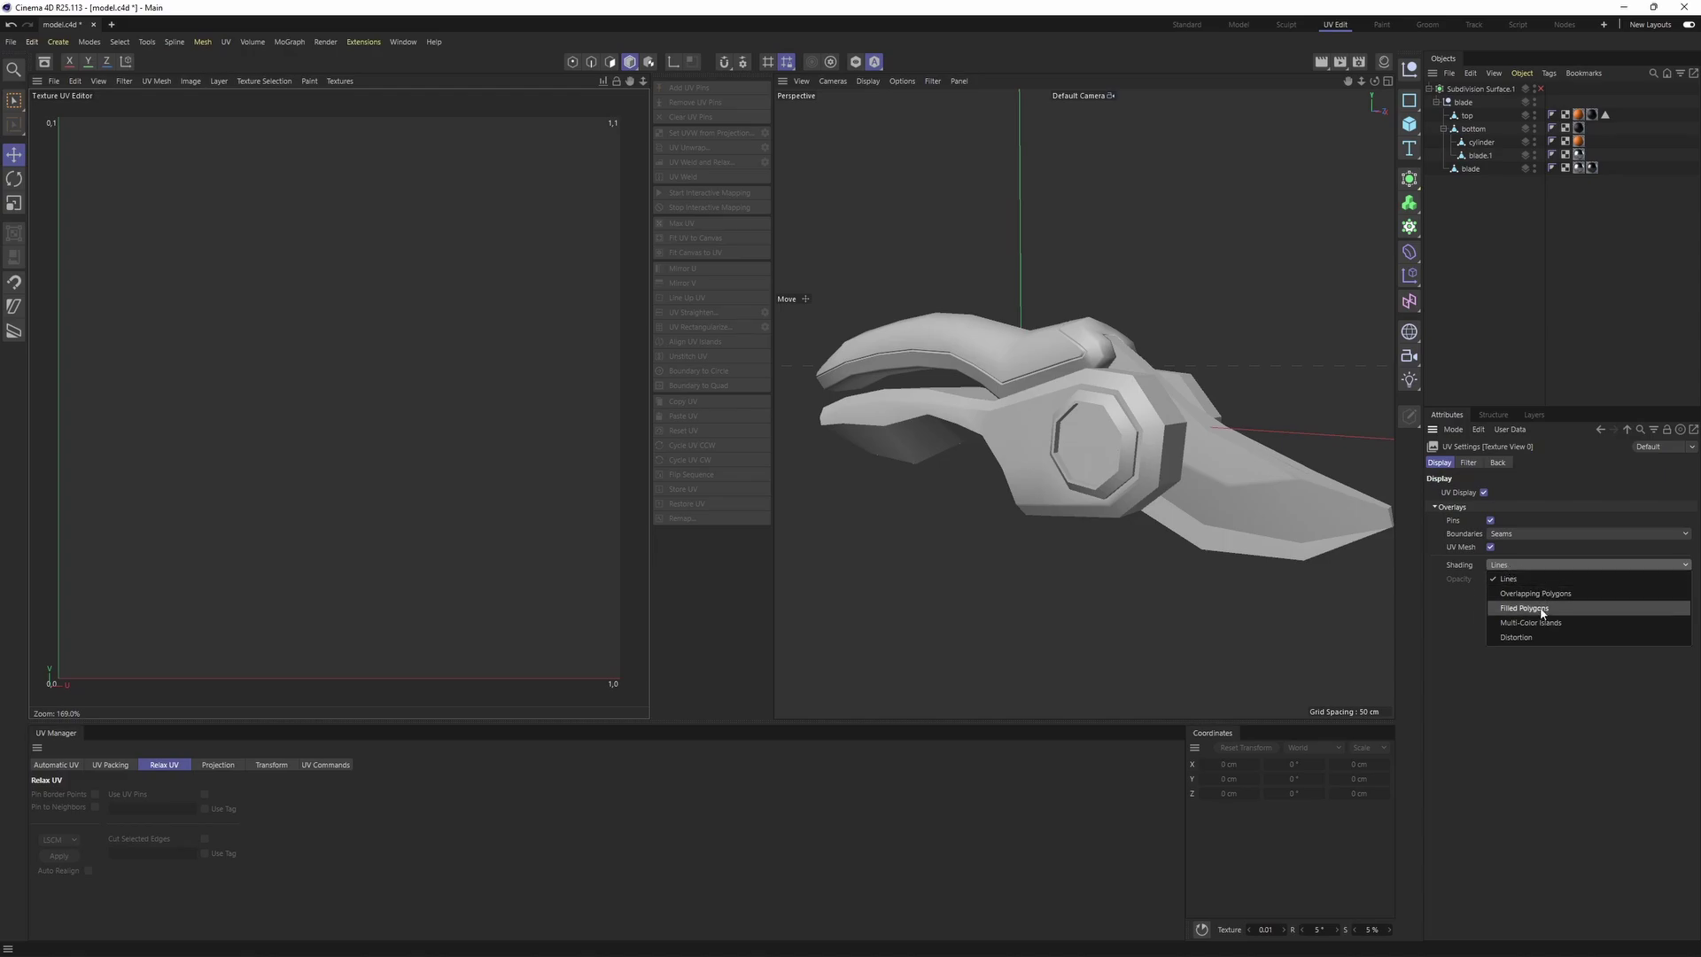
click(1517, 637)
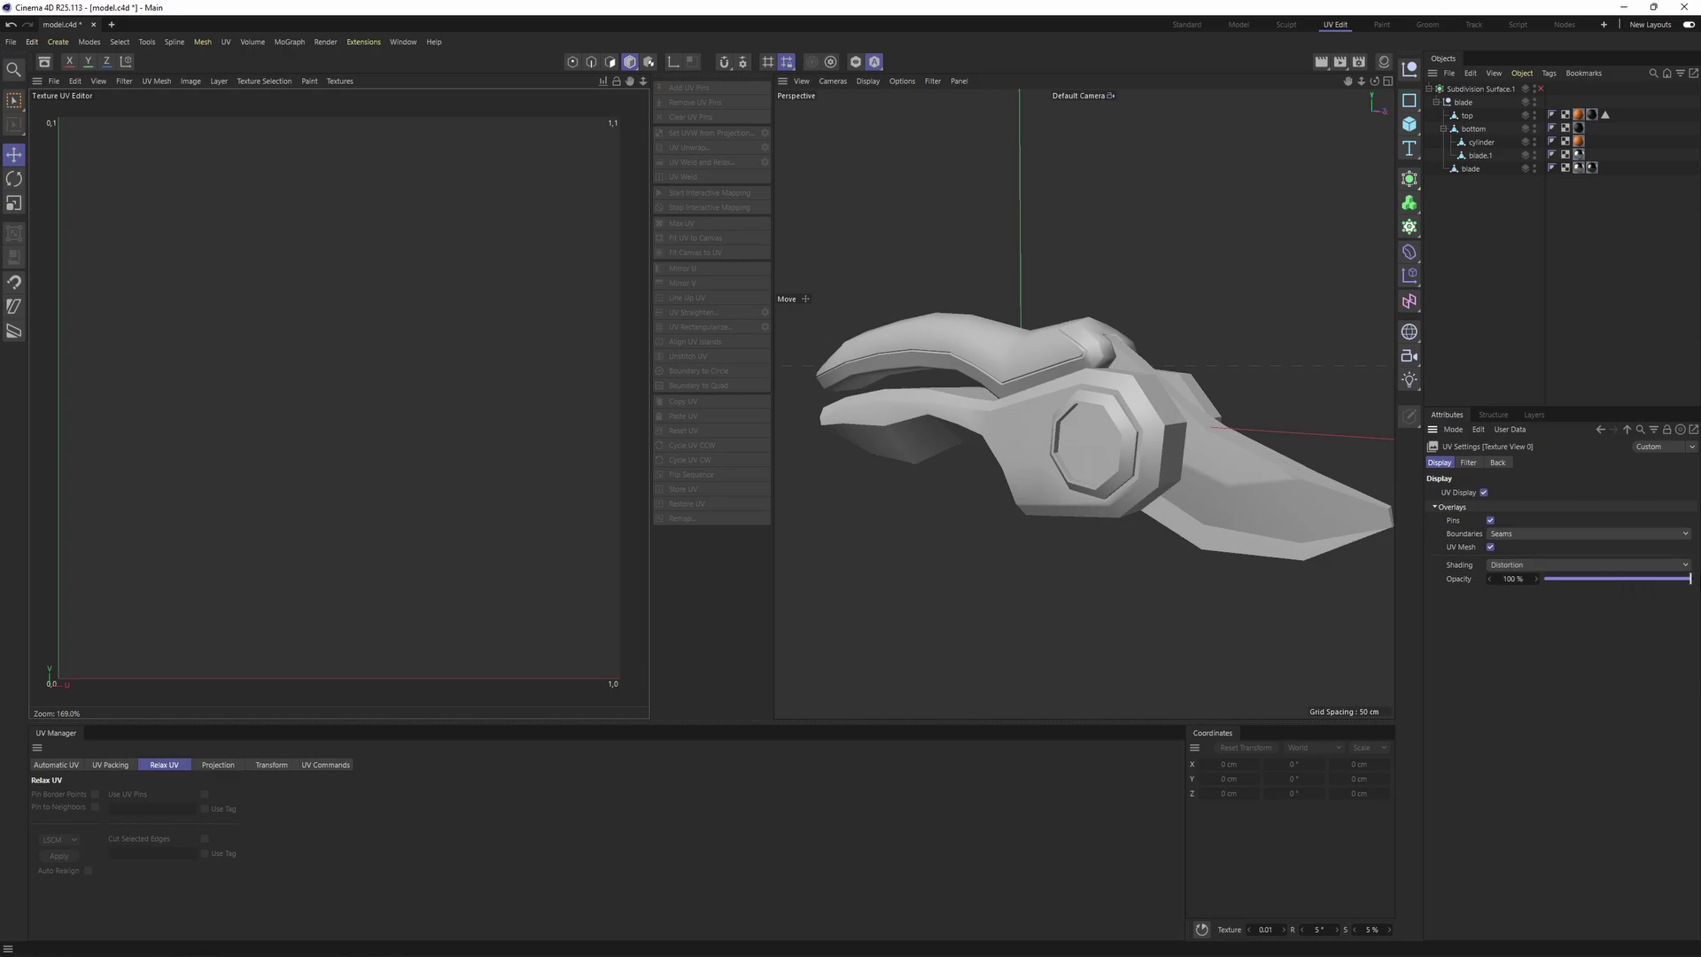
Check the UV distortion of the blade, blade.1 and cylinder objects one after another
click(1468, 168)
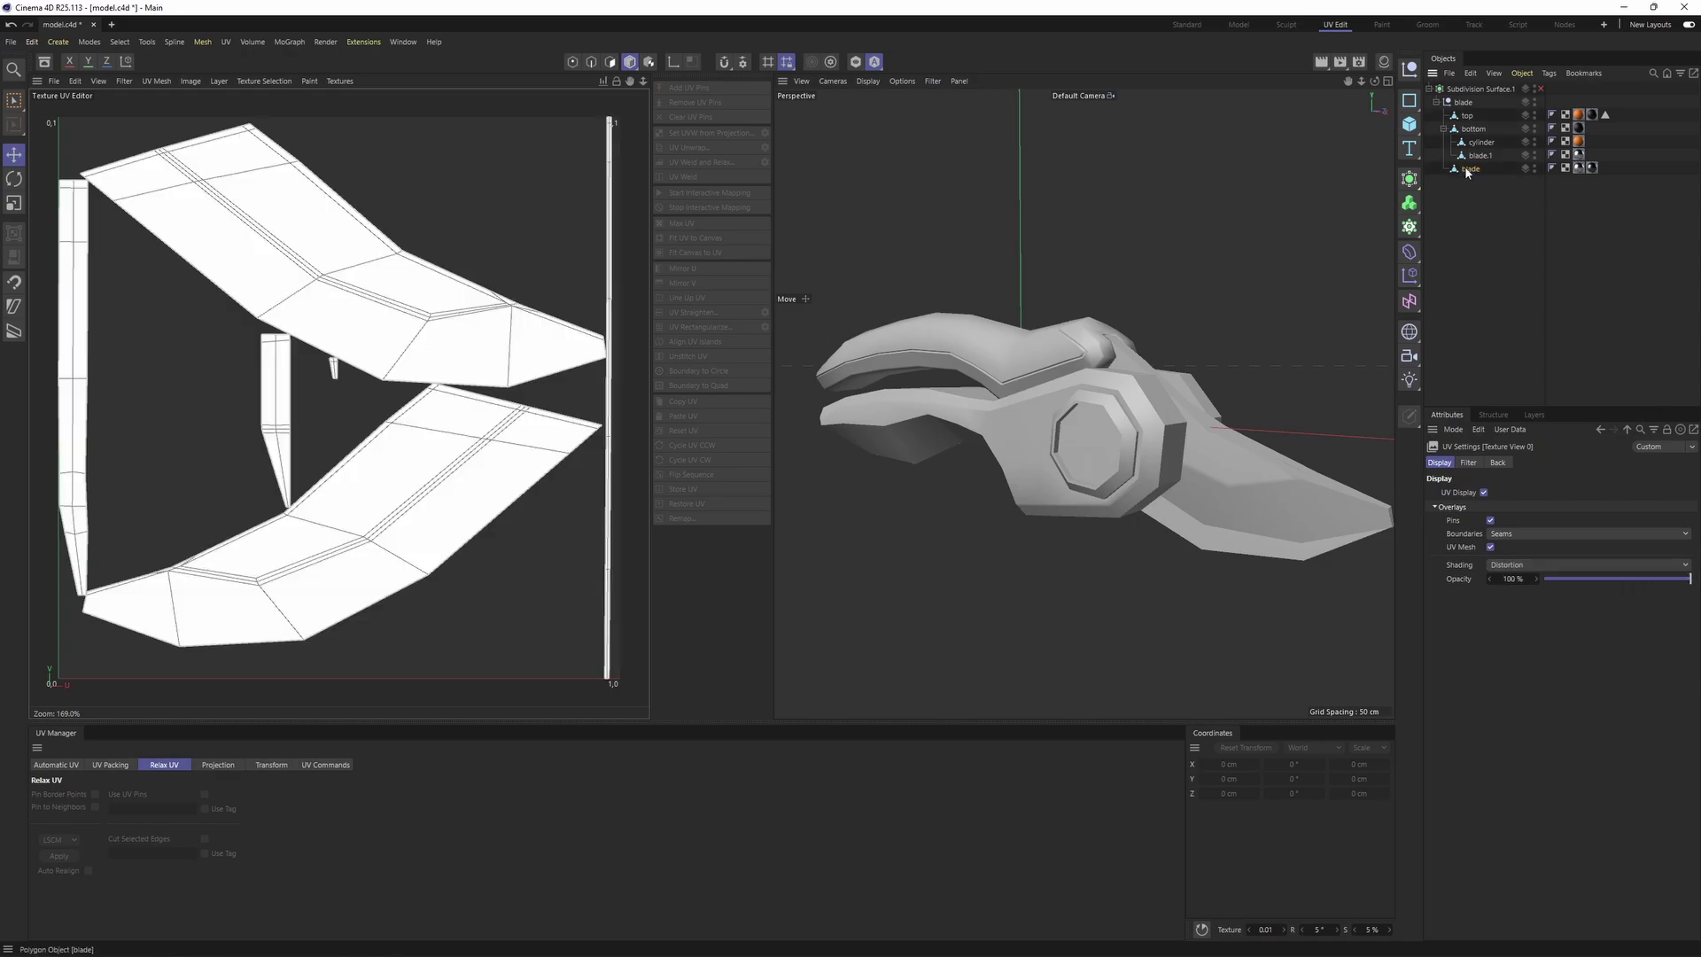
scroll(514, 372, down, 2)
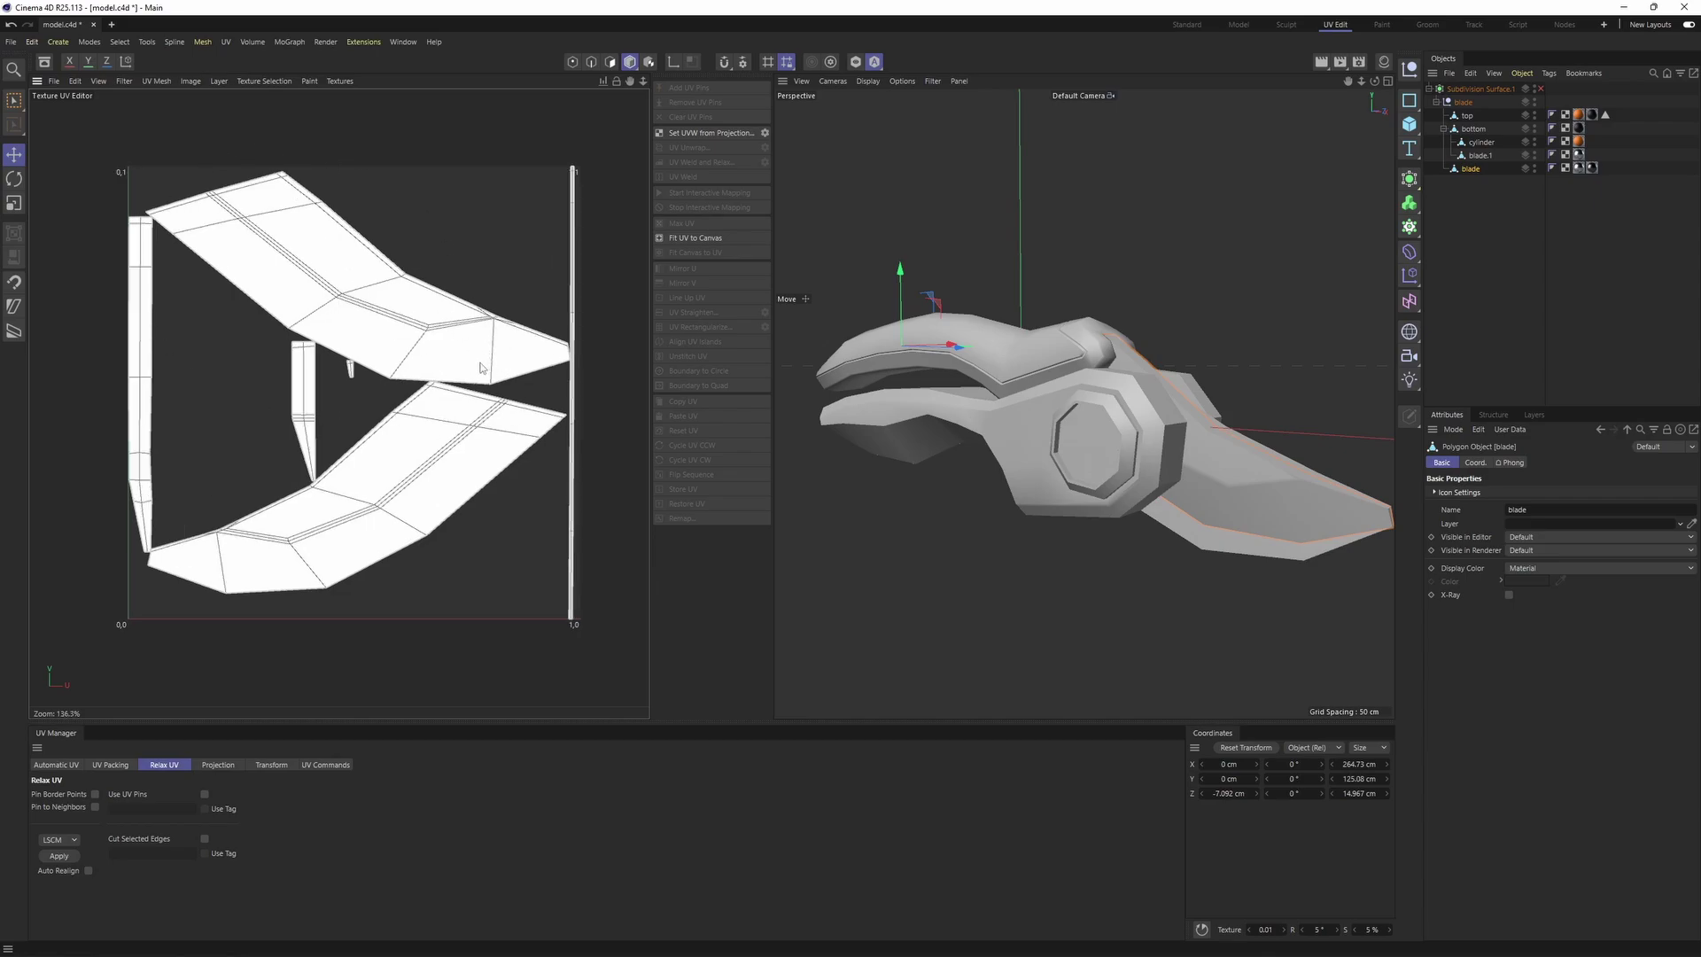
click(1475, 156)
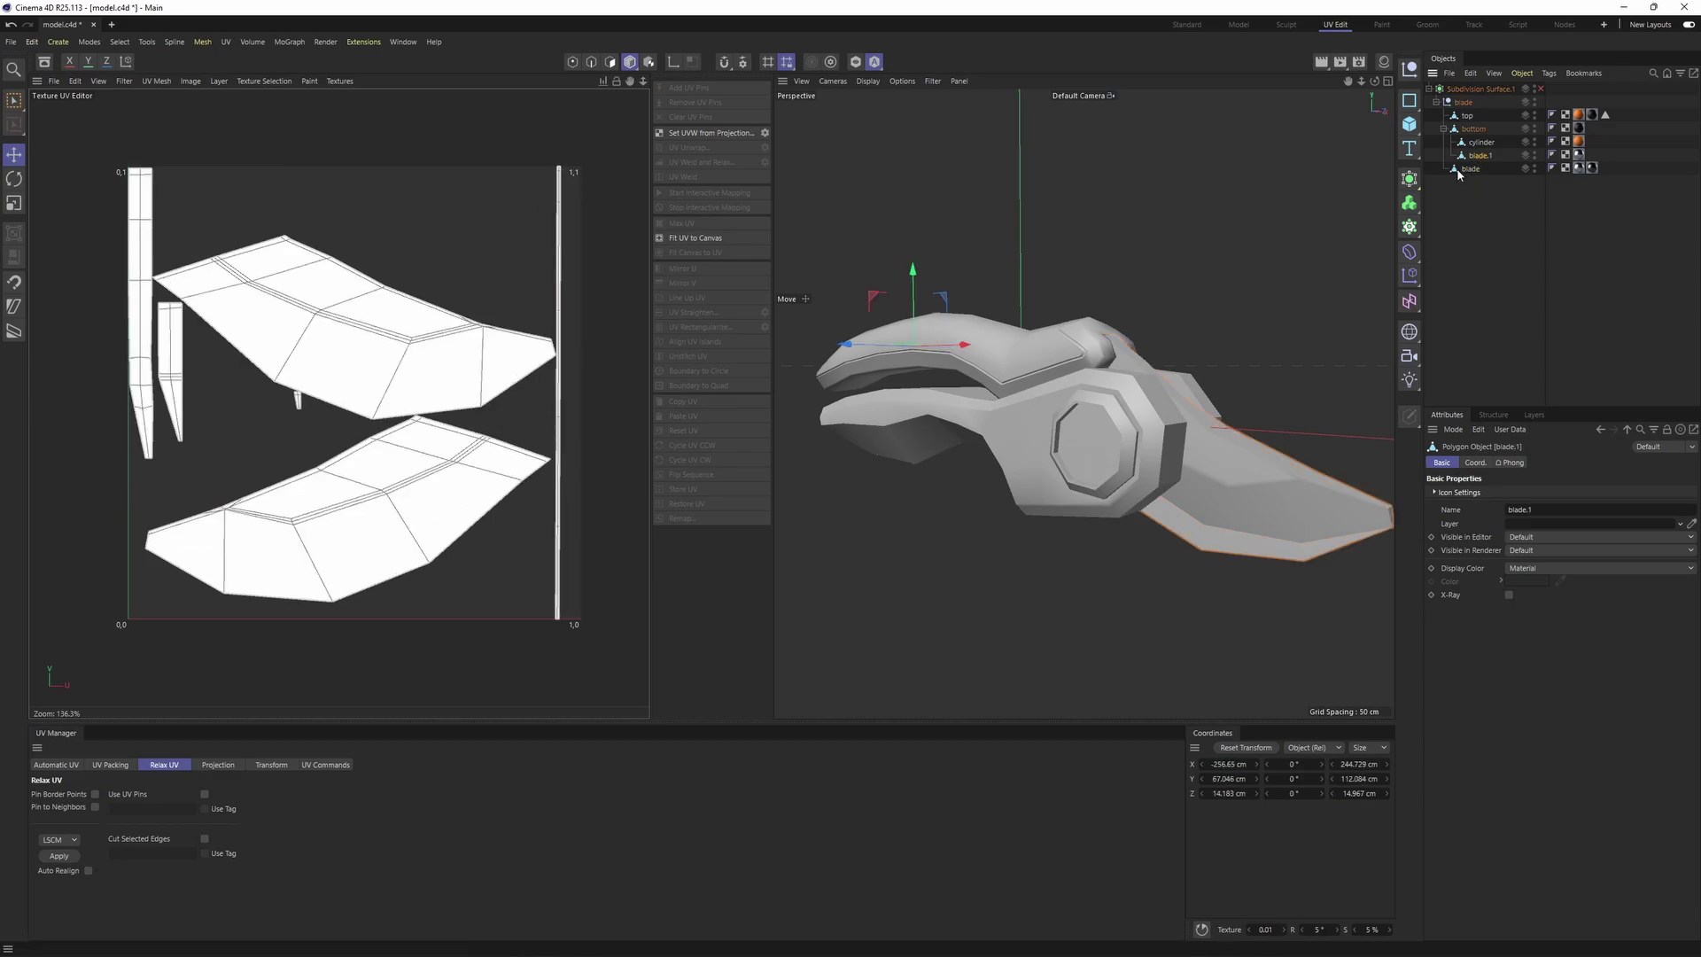
click(1483, 142)
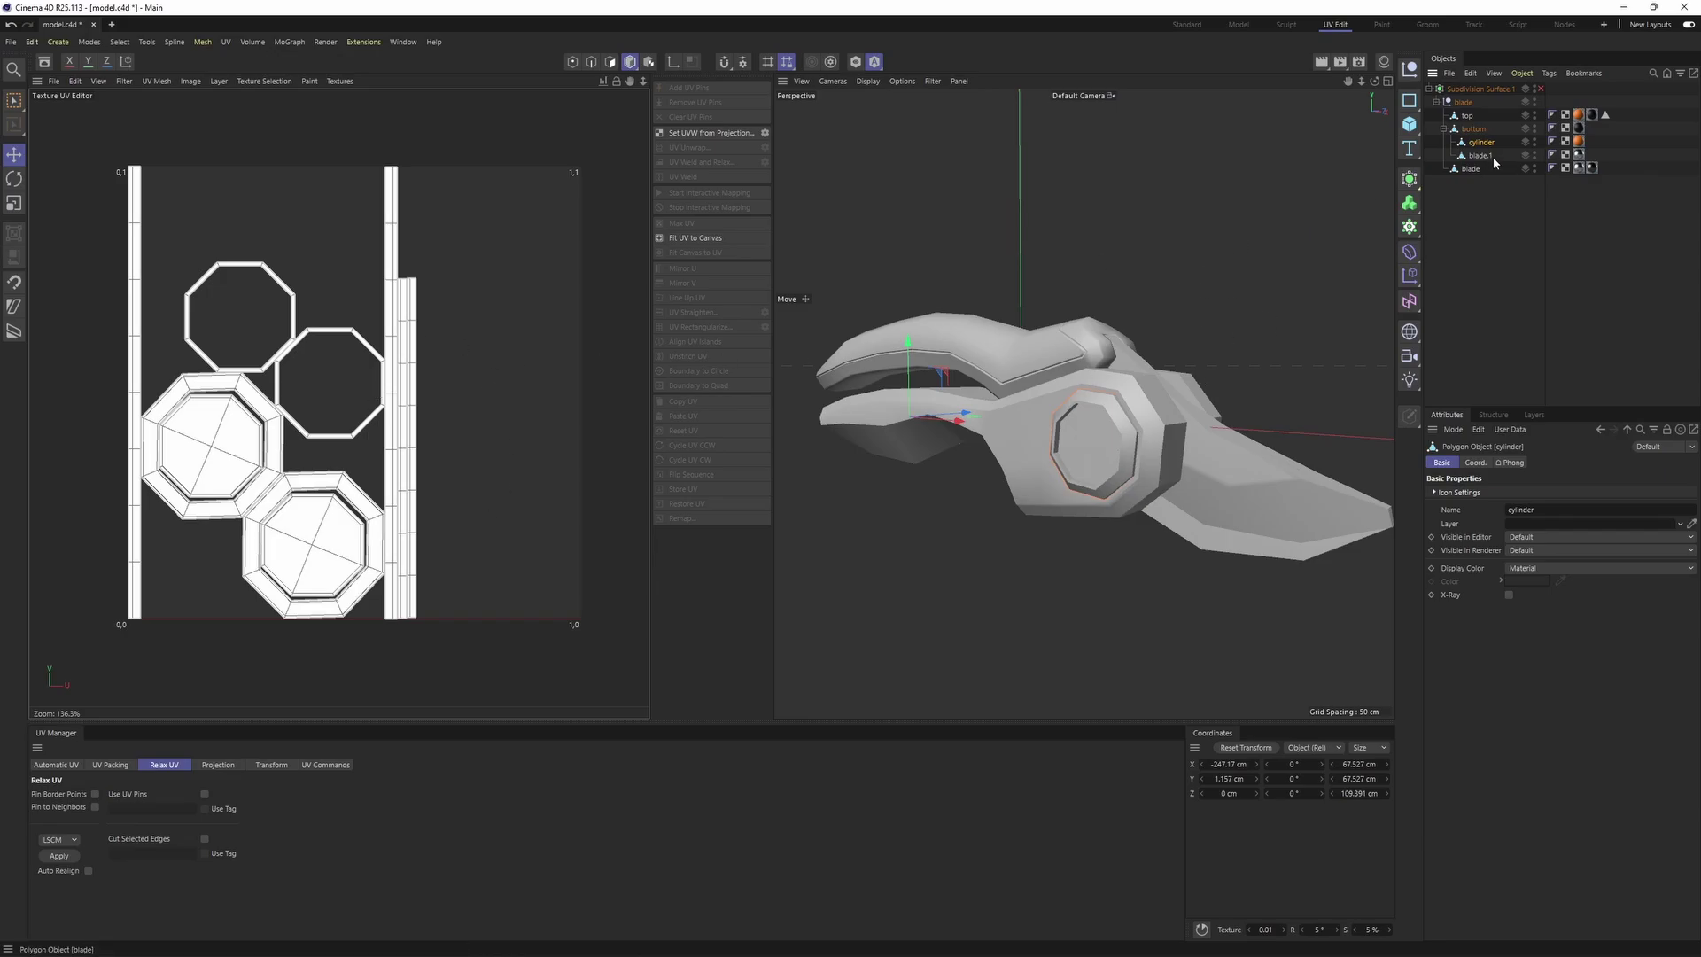
Select the bottom object and, in polygon mode, select its large Y-shaped UV island
click(1472, 129)
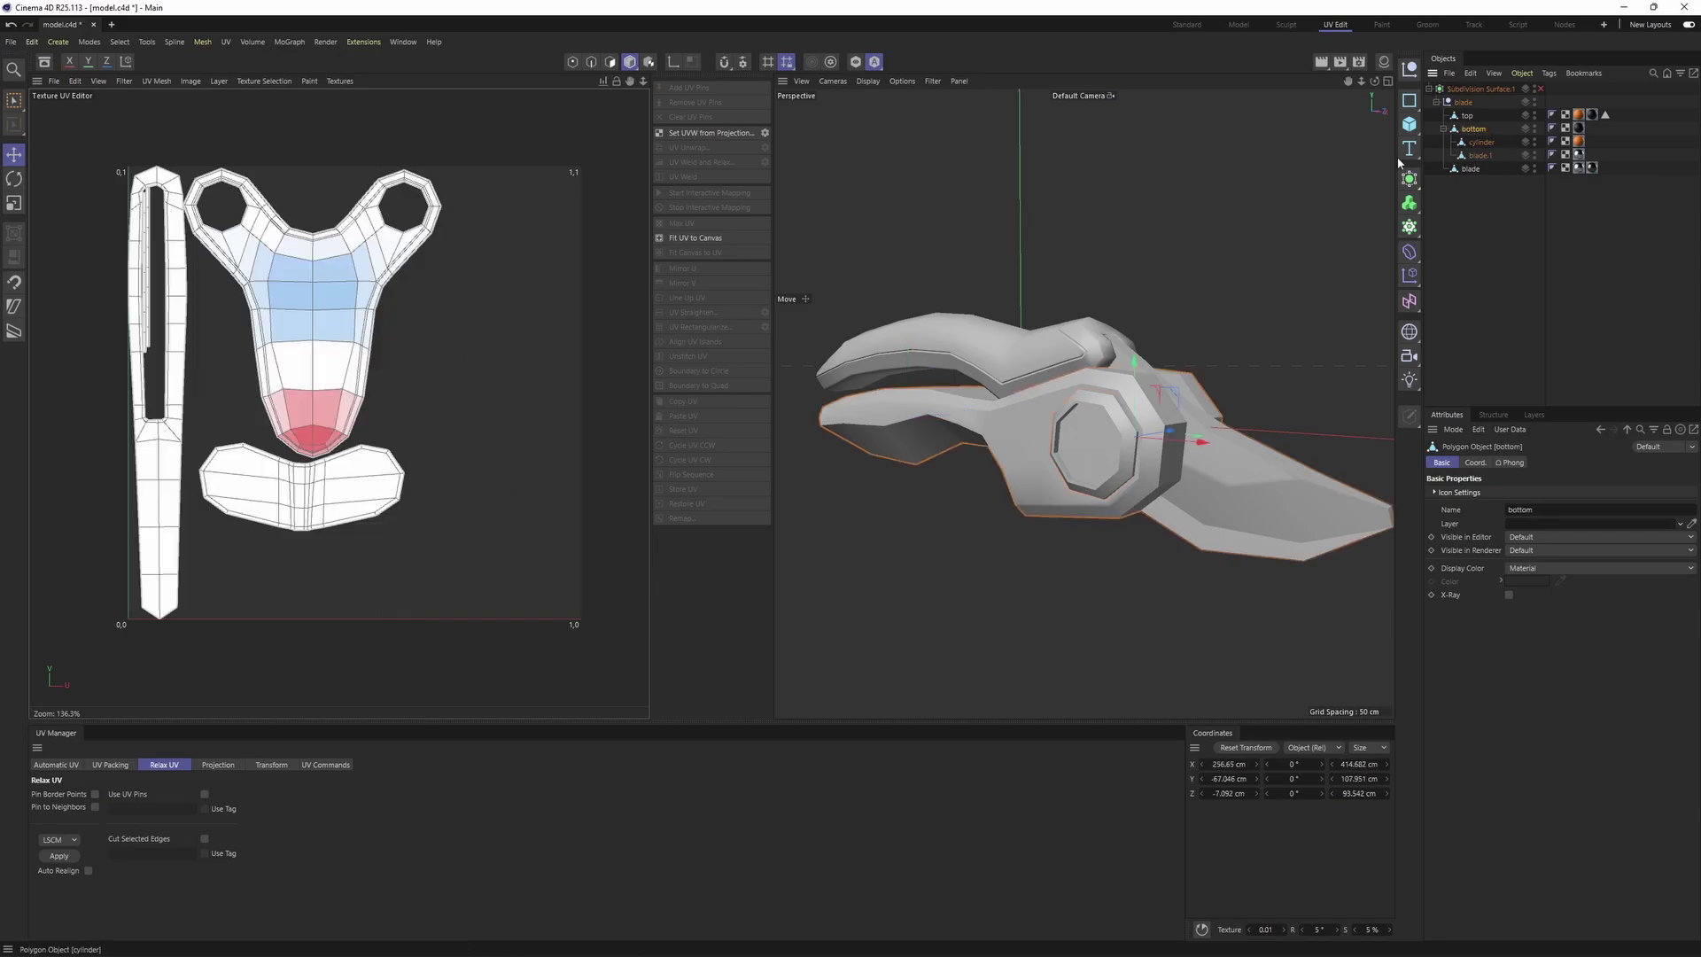
scroll(318, 425, up, 5)
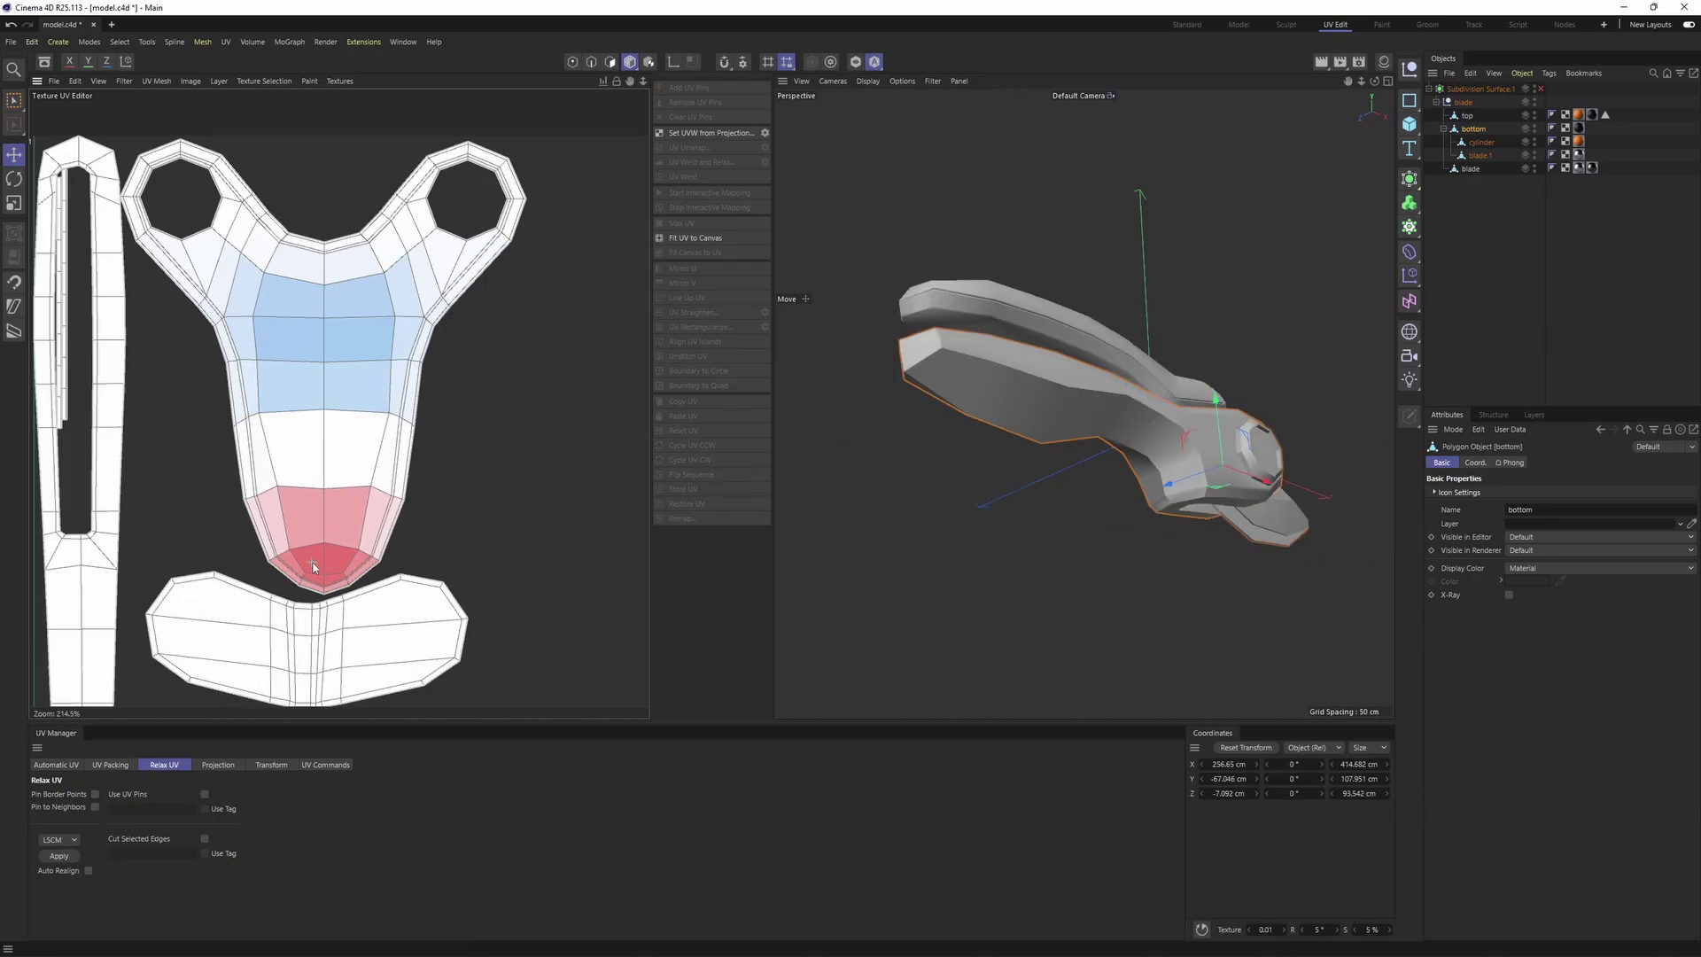
scroll(327, 559, up, 3)
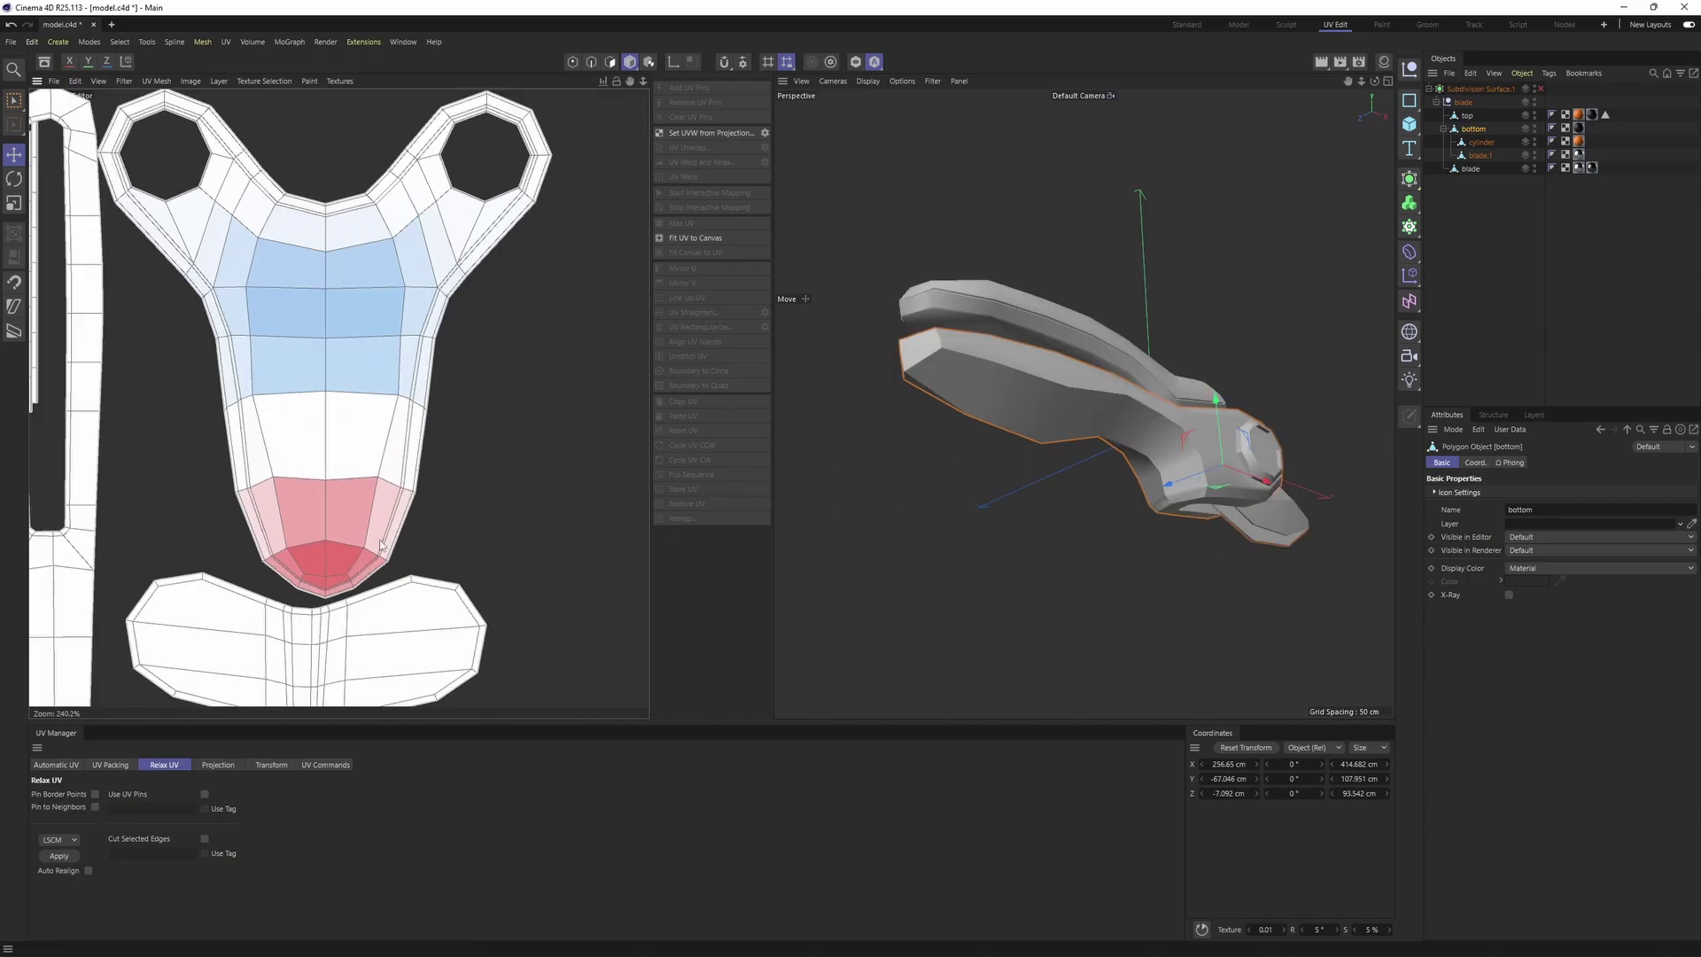
alt+middle_drag(358, 578, 374, 496)
scroll(359, 487, up, 9)
key(Return)
scroll(400, 359, down, 6)
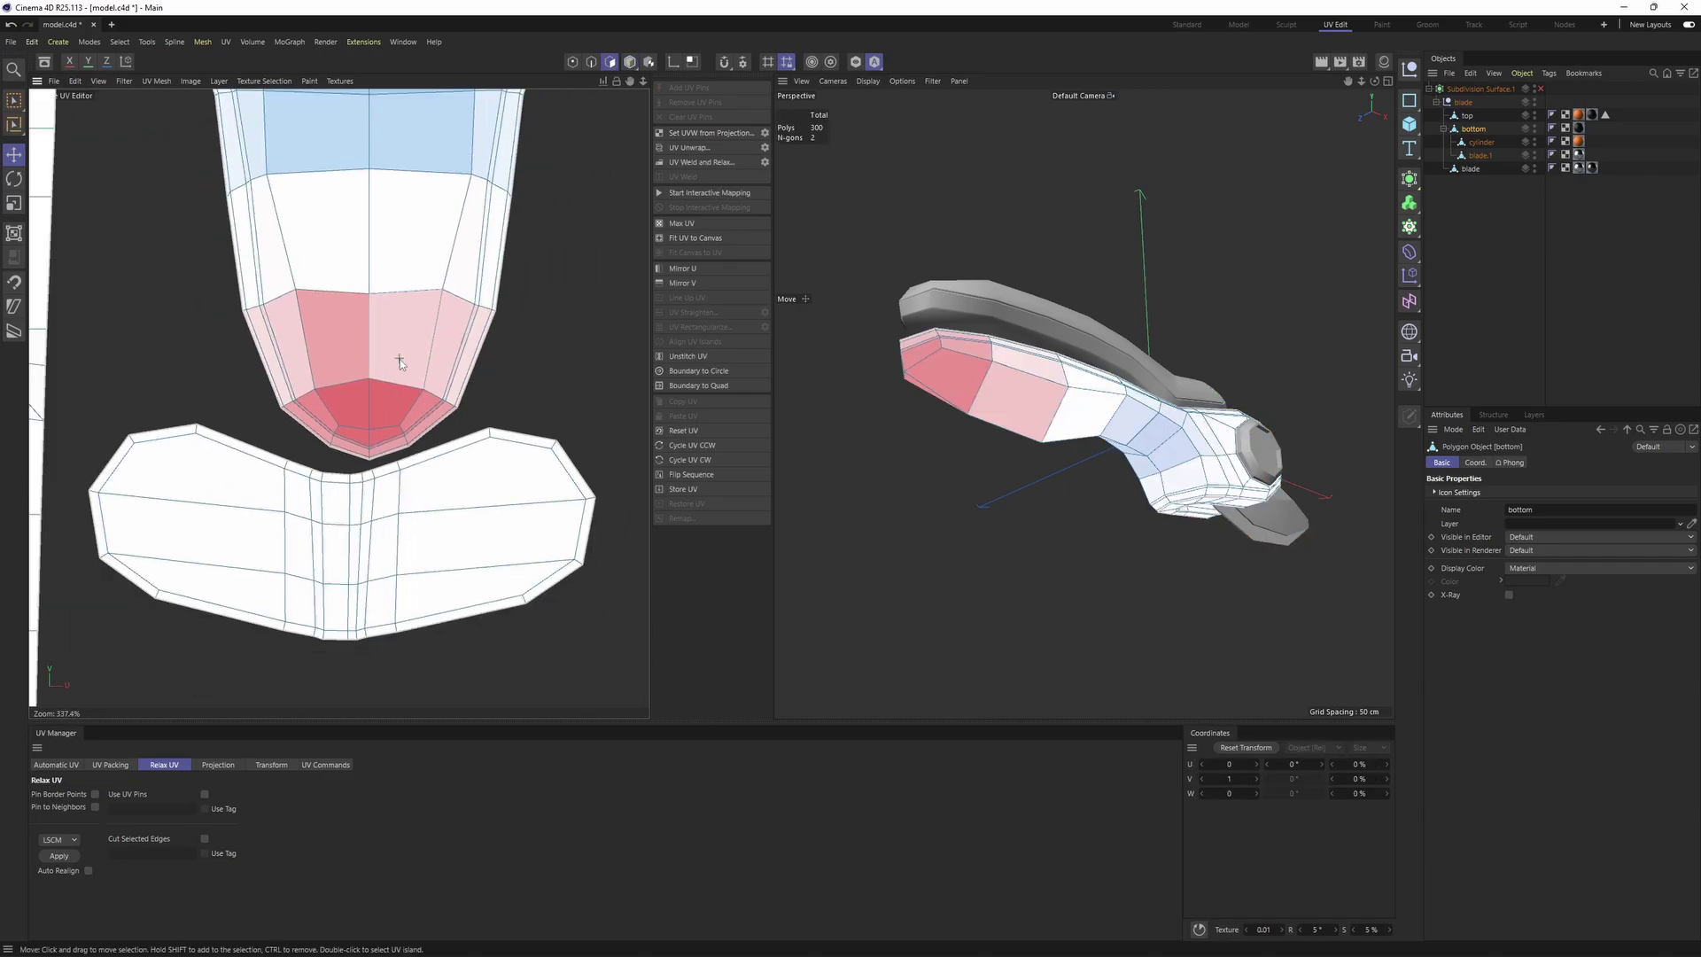
scroll(401, 362, up, 3)
double_click(390, 422)
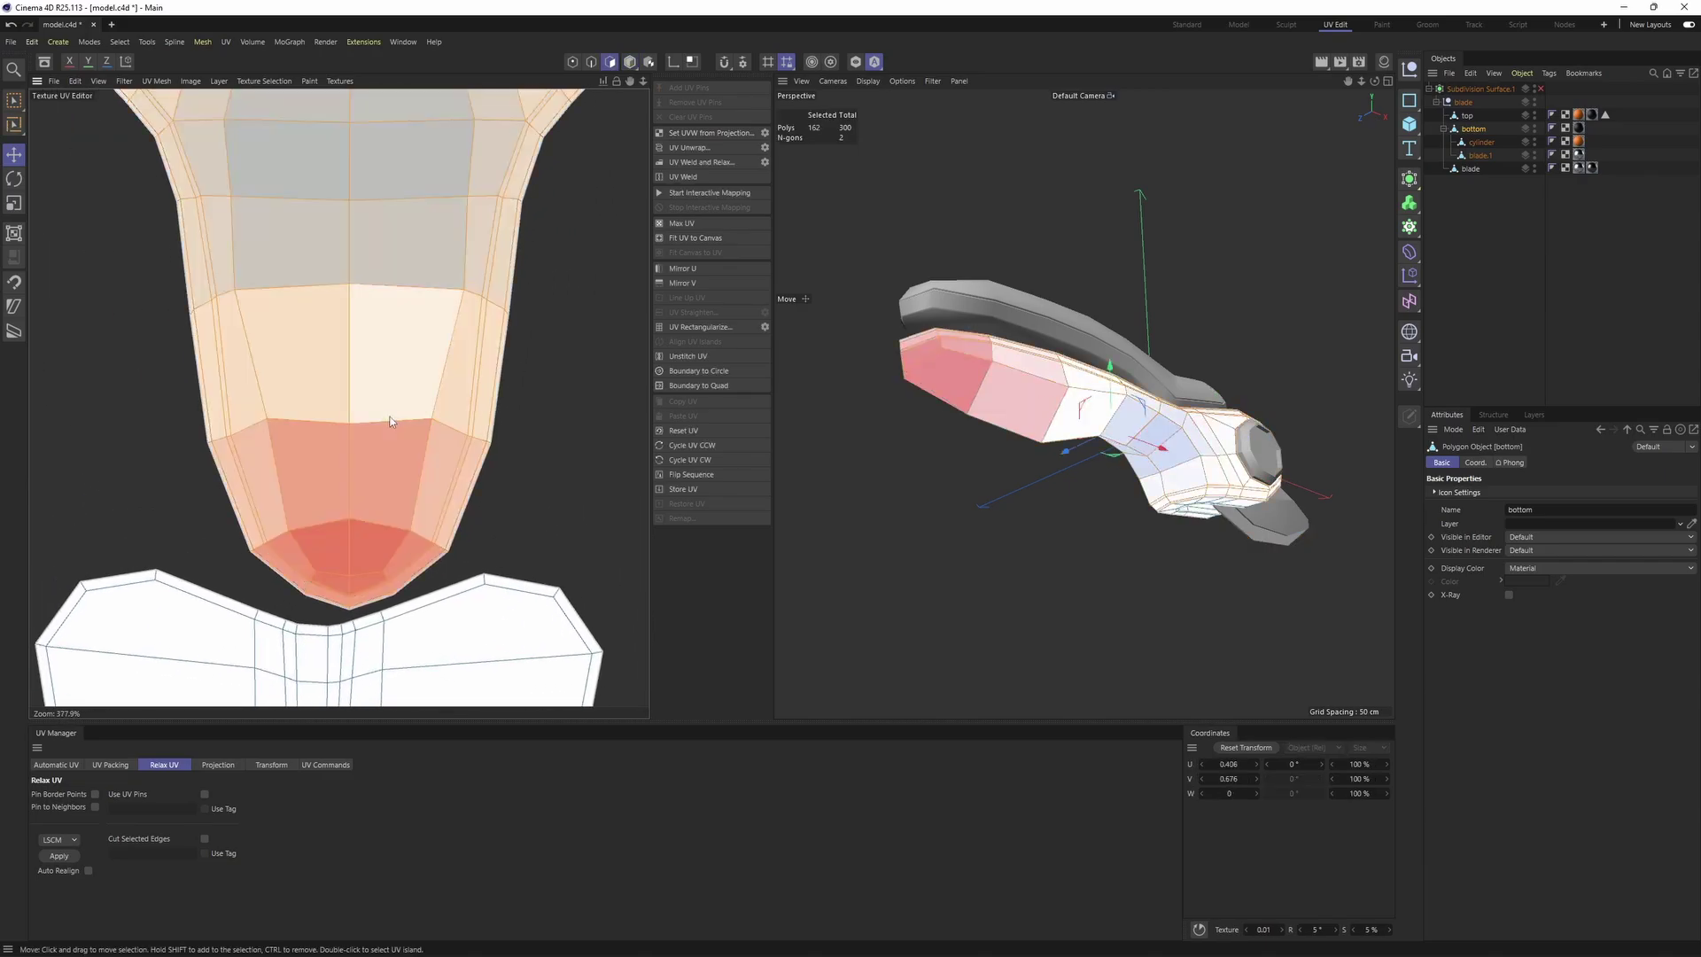
scroll(395, 452, up, 5)
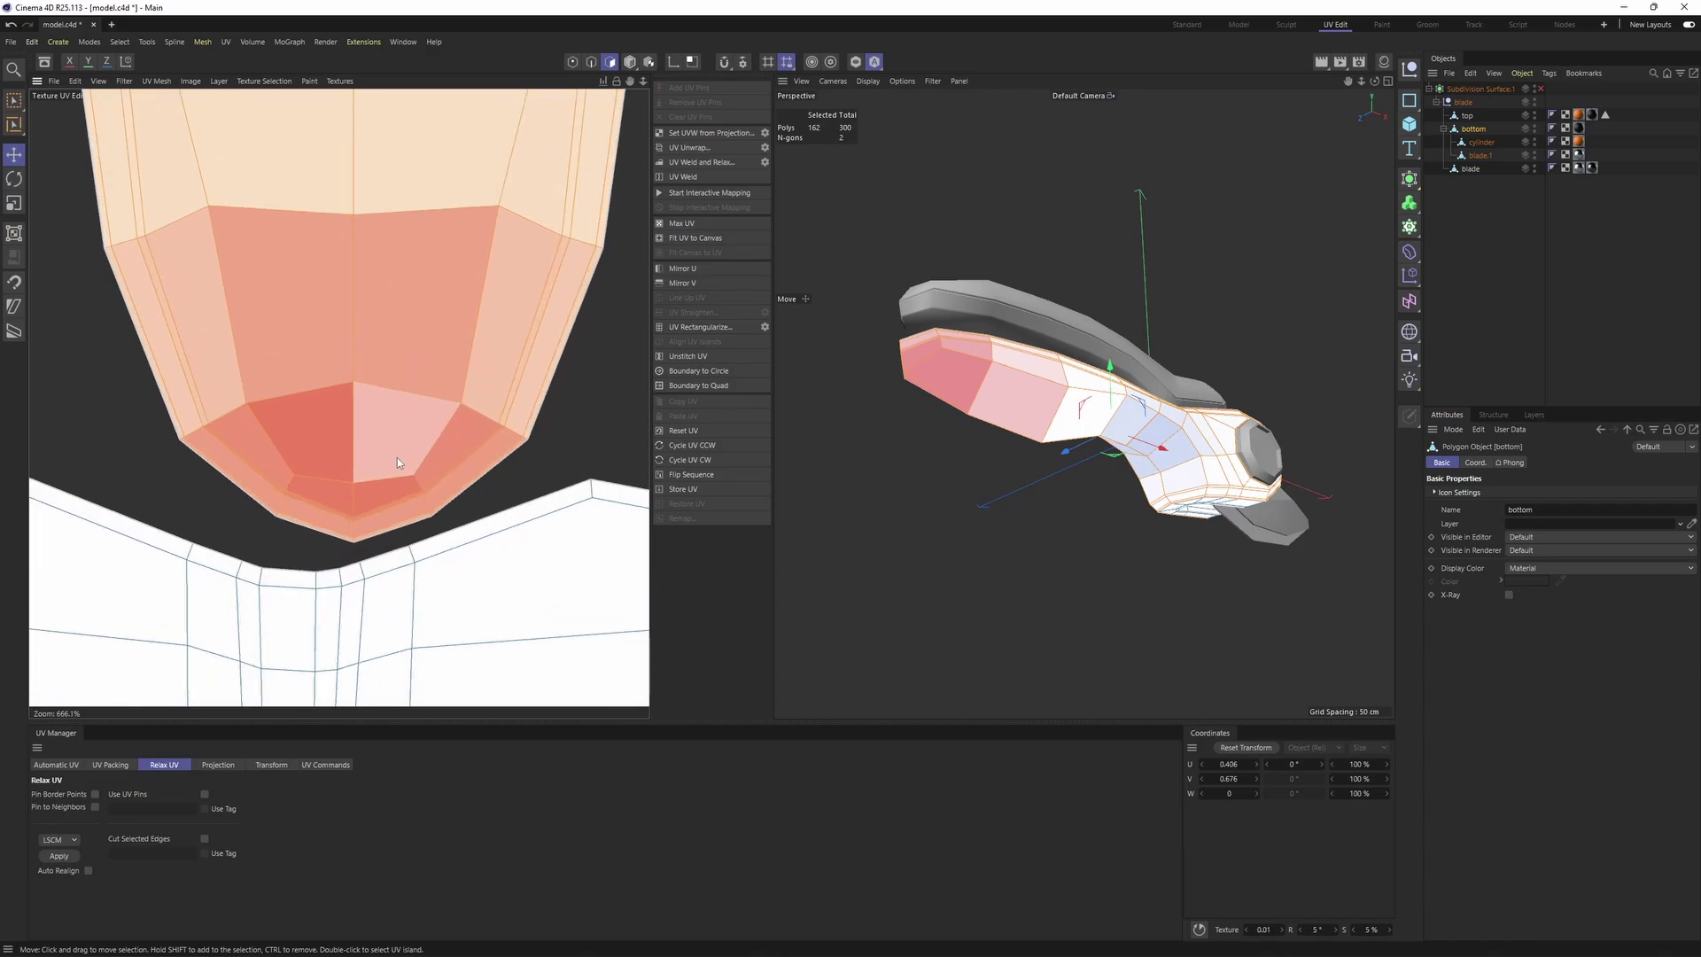
In edge mode, select the centre-line edges running through the darkest red tip of the Y-shaped island
key(Return)
scroll(361, 512, up, 4)
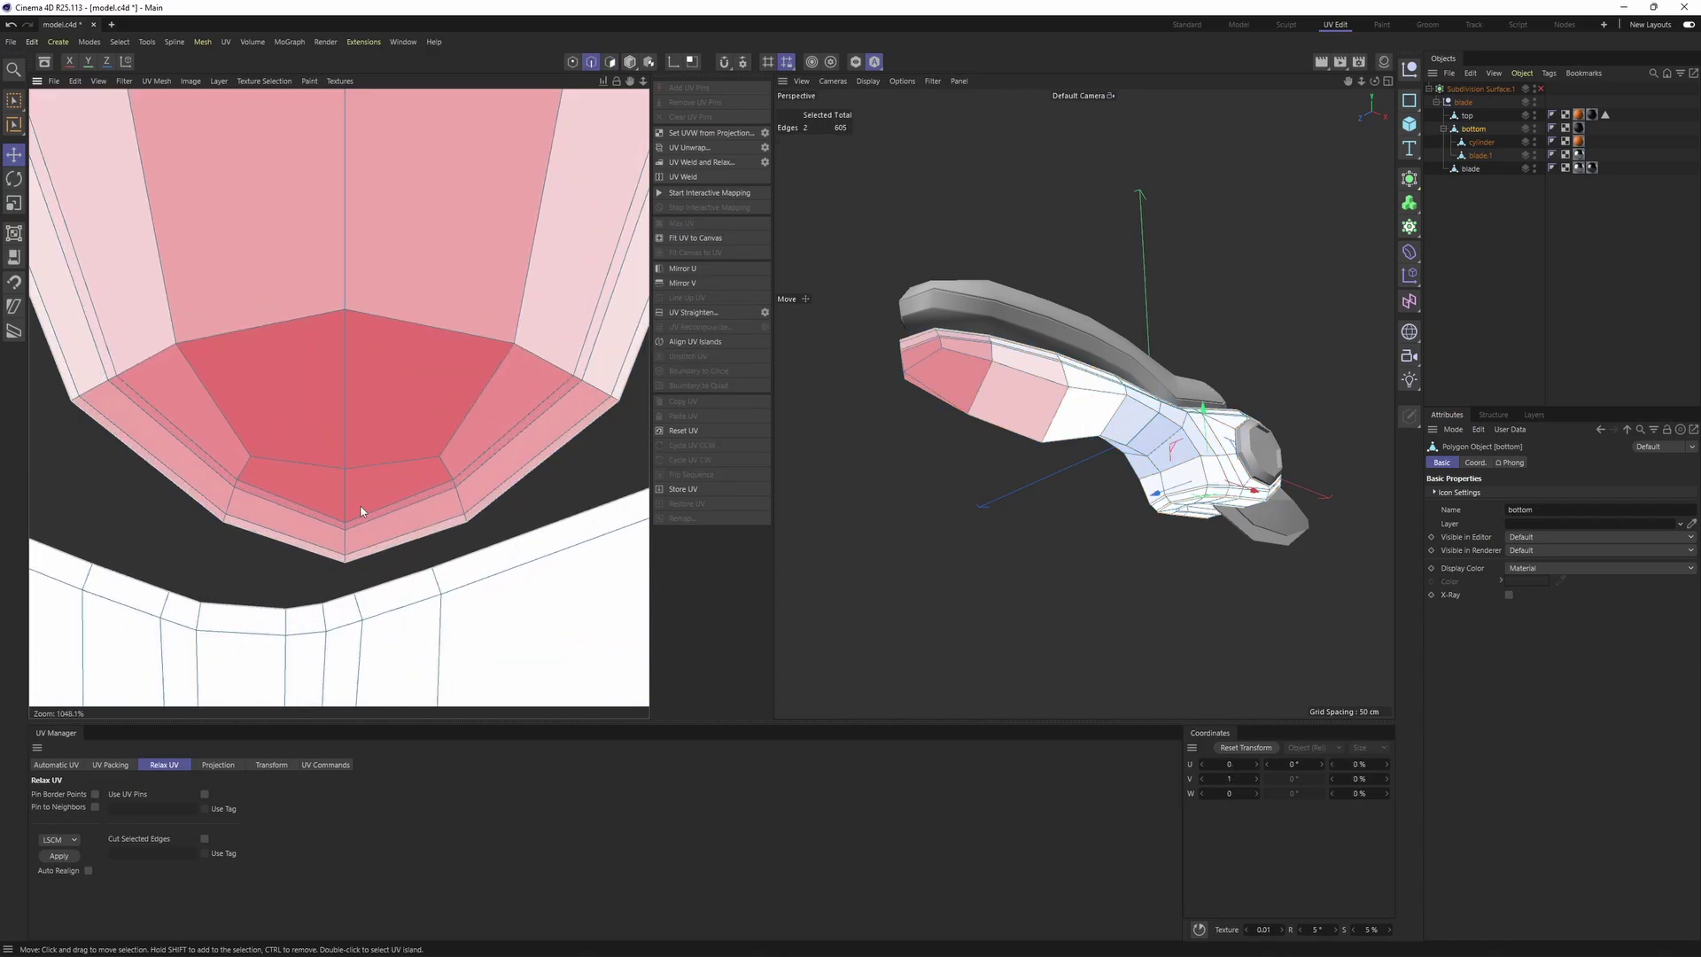
shift+click(347, 497)
scroll(347, 514, up, 8)
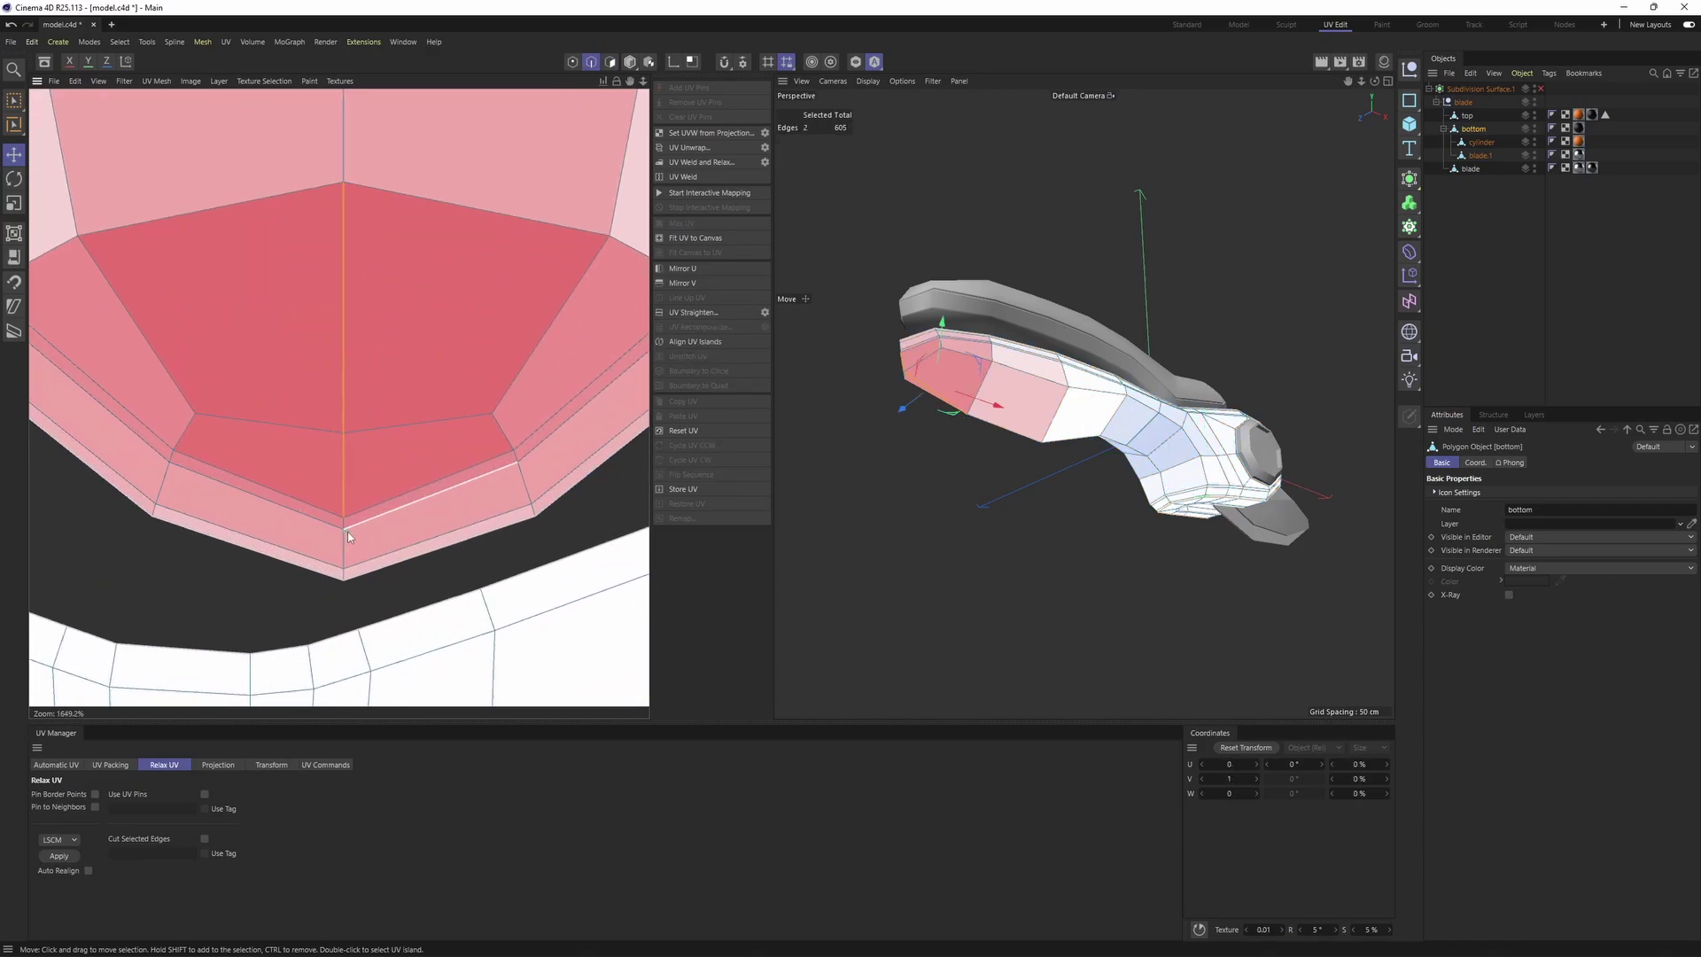
shift+click(339, 594)
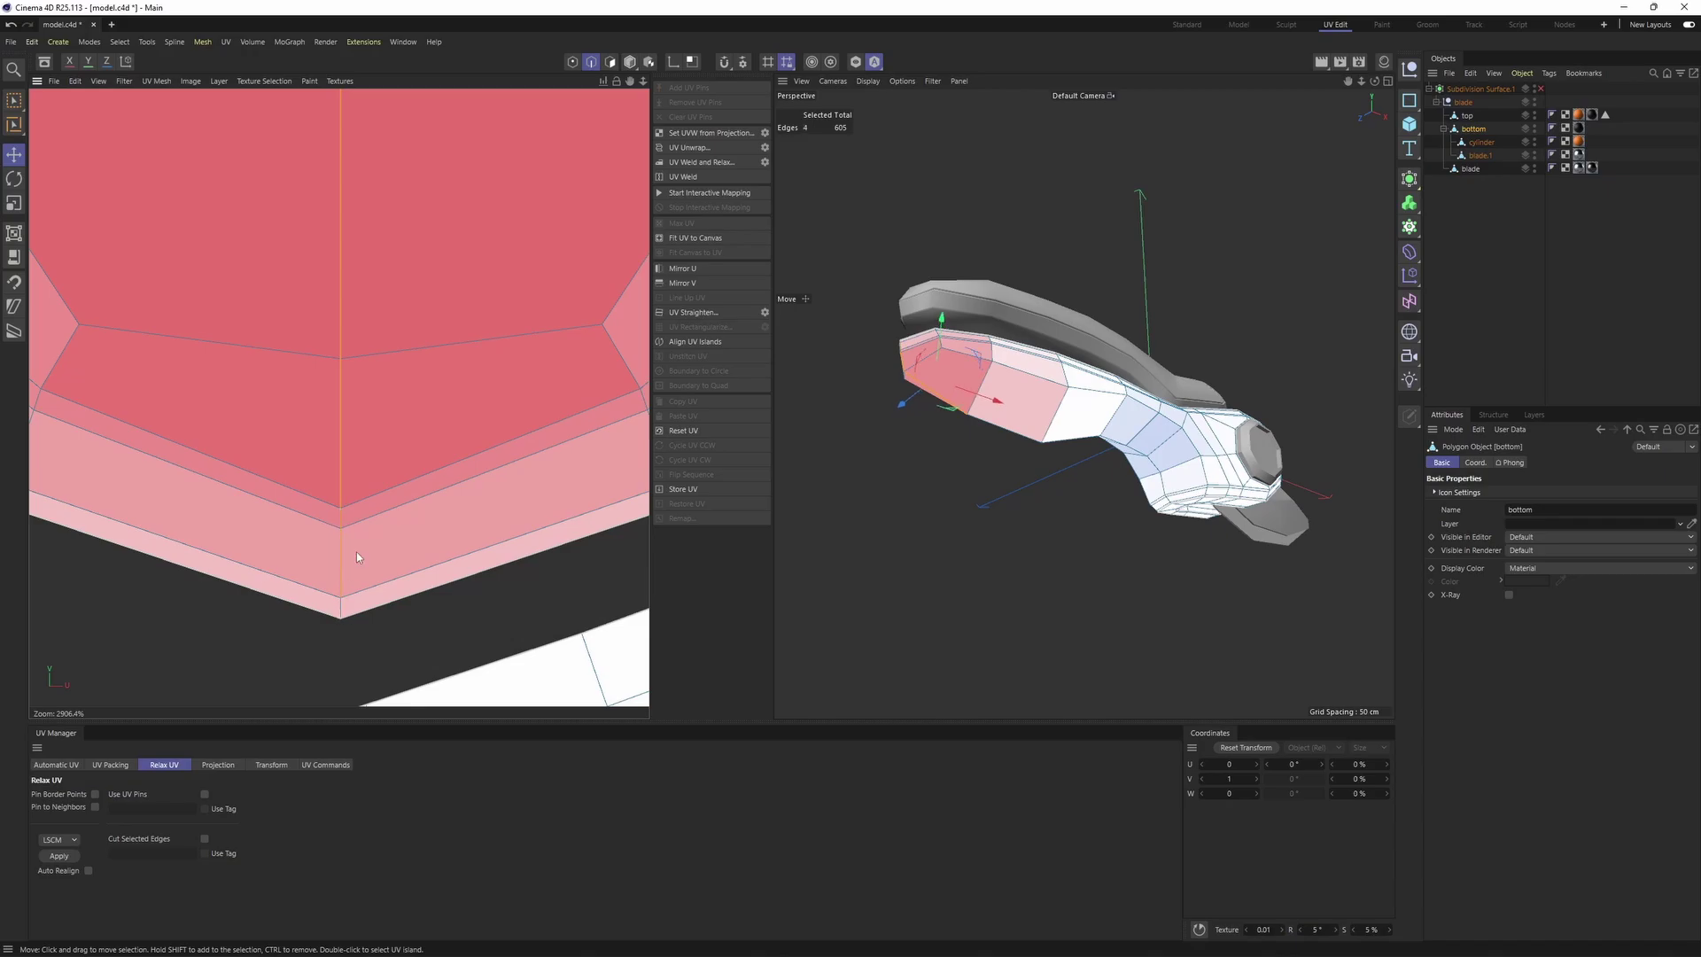
Try to unwrap the island along the selected tip edges with polygon restriction, pins for UV relax and Auto Realign enabled
scroll(356, 551, down, 10)
alt+middle_drag(459, 287, 431, 433)
click(765, 148)
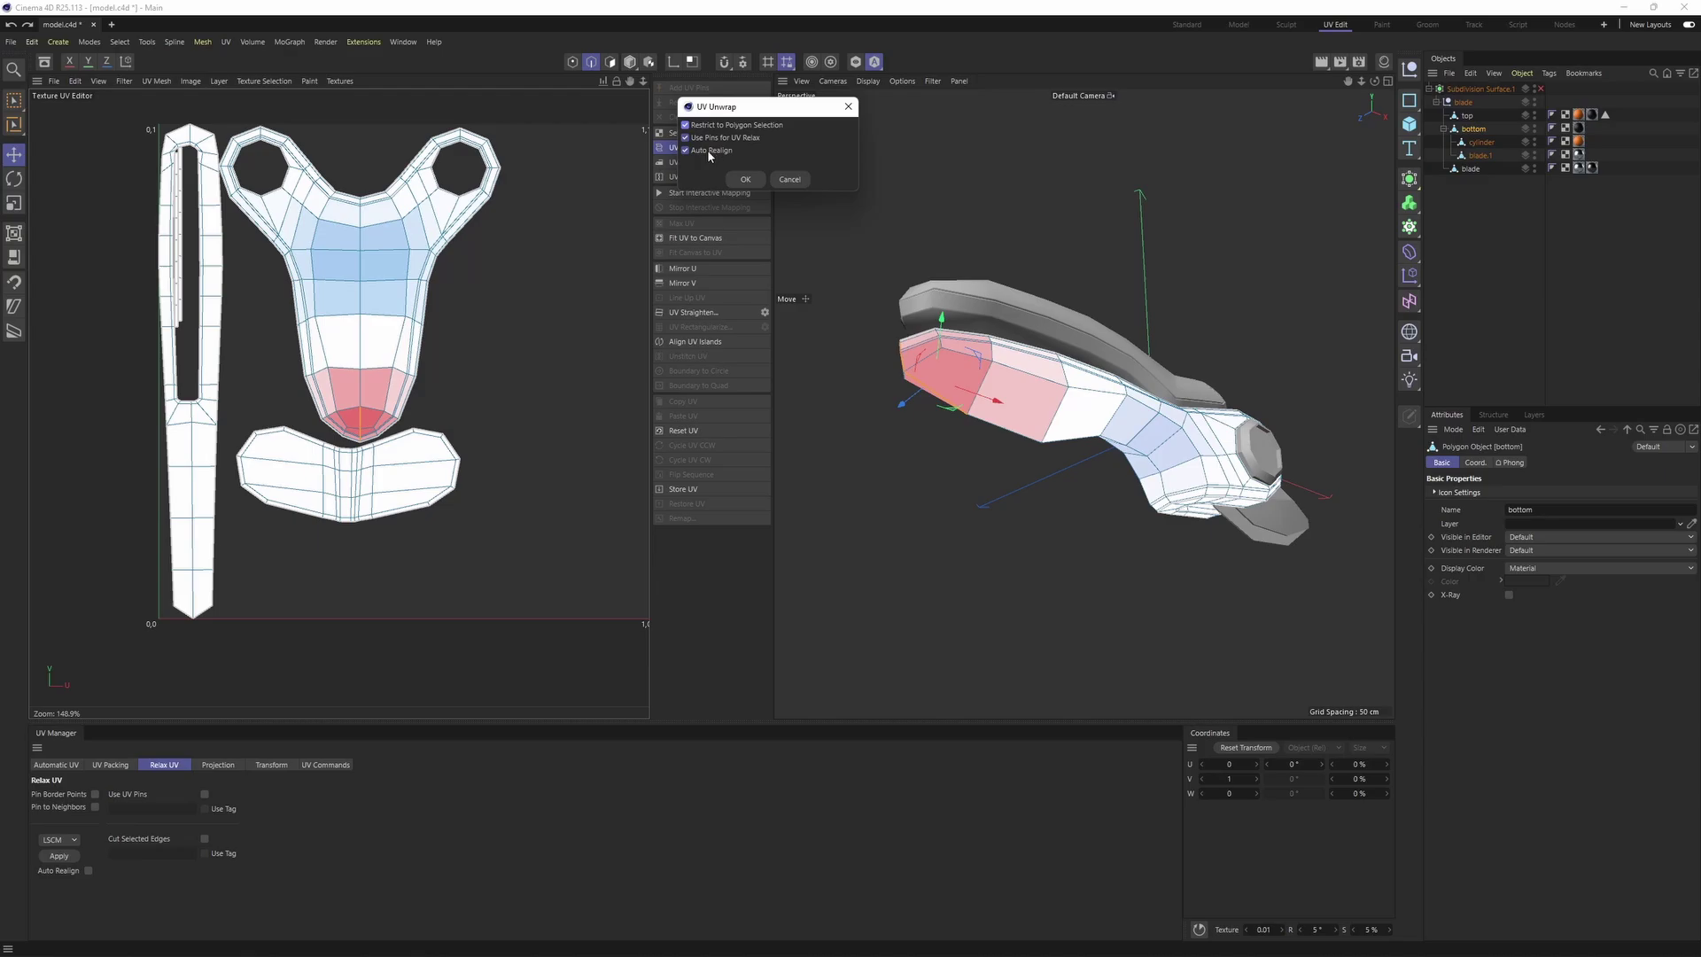
click(745, 182)
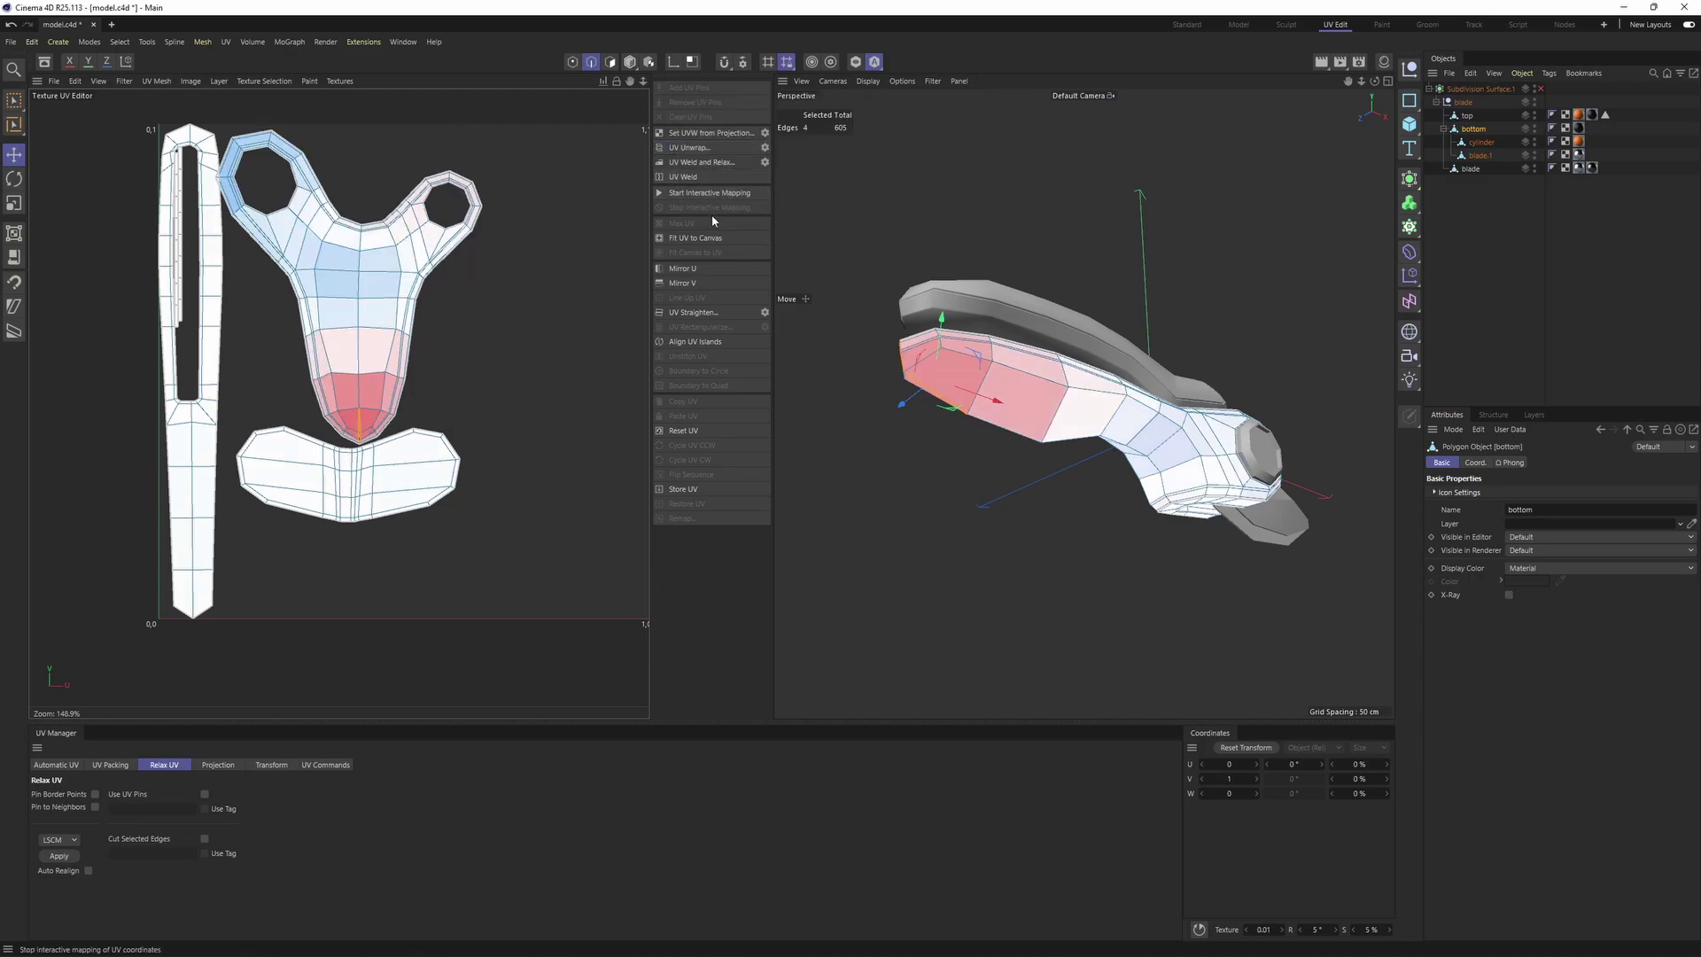
Add the outermost centre-line edge at the tip to the edge selection and unwrap the island along that cut
scroll(361, 430, up, 5)
scroll(354, 469, up, 7)
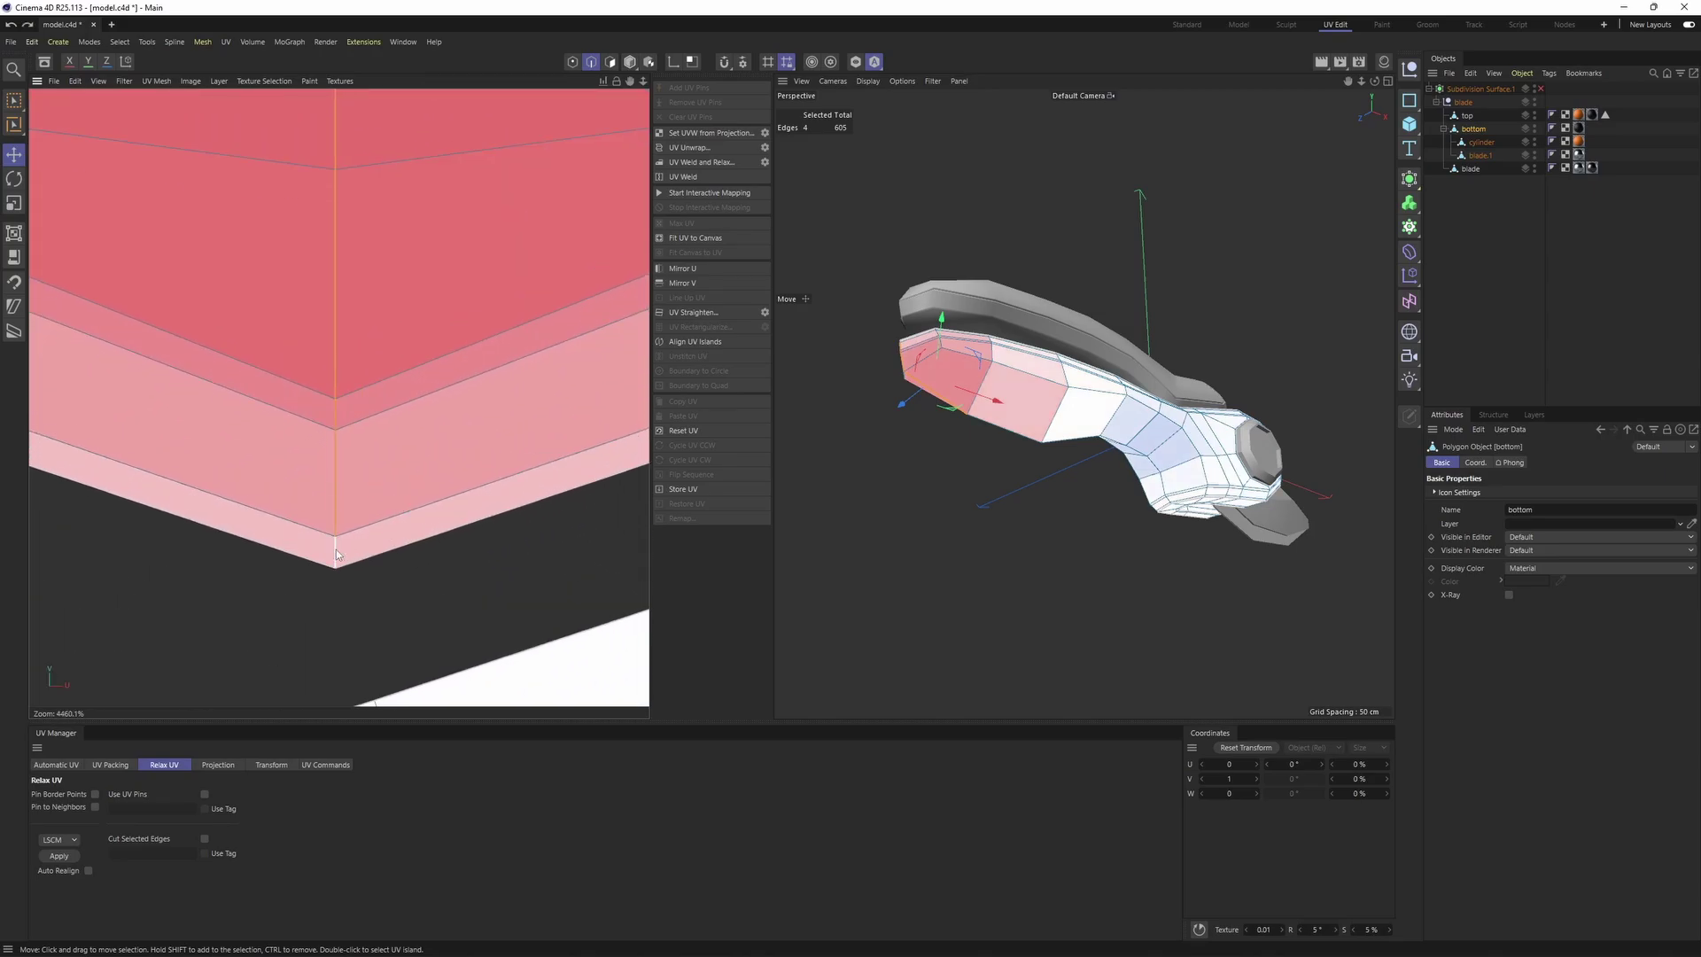
shift+click(335, 551)
scroll(392, 379, down, 12)
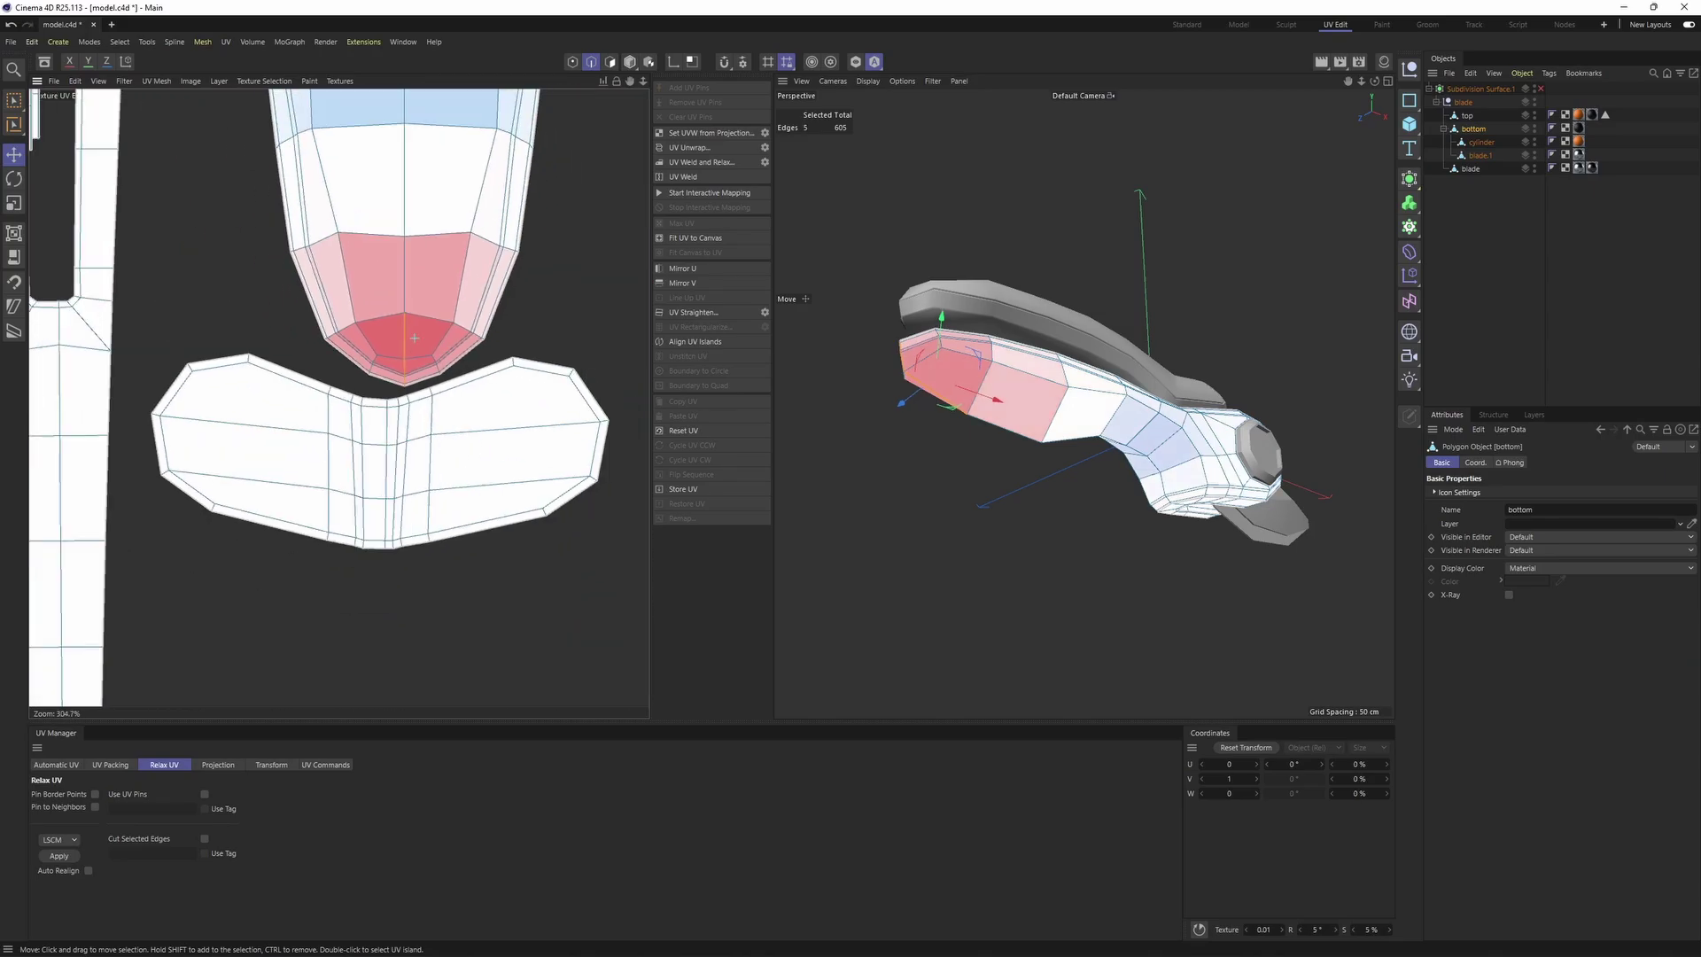
alt+middle_drag(495, 218, 490, 432)
scroll(490, 432, up, 2)
click(692, 149)
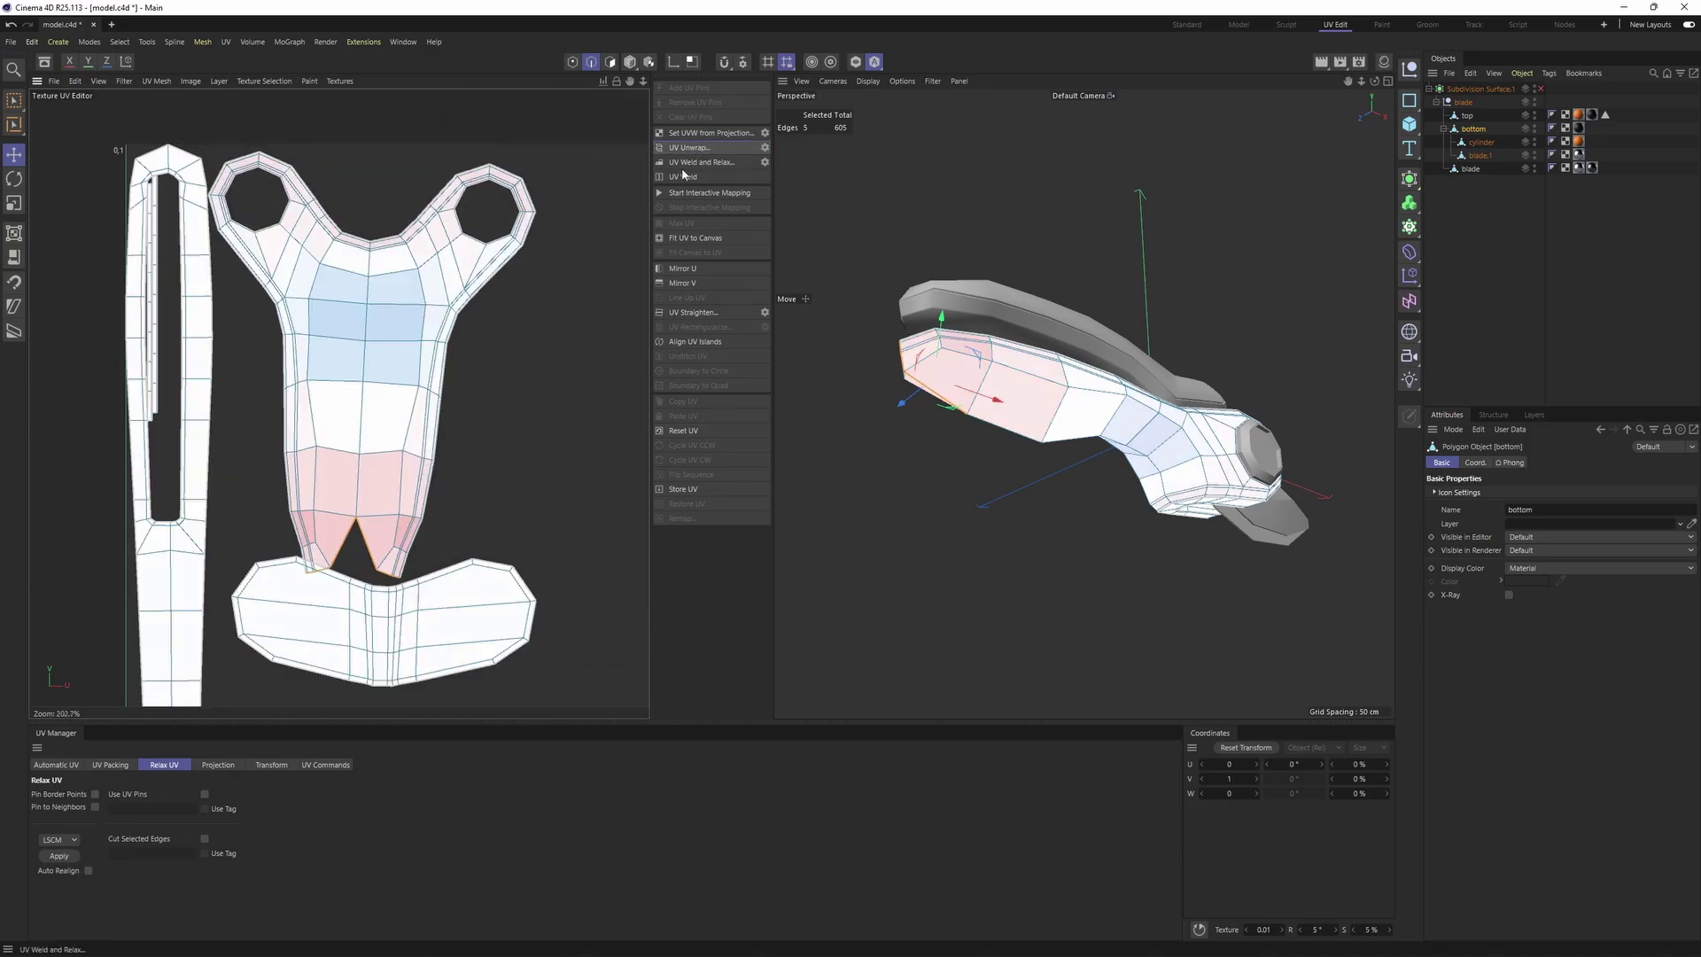
Select the whole Y-shaped island and move it up, clear of the island below
scroll(338, 585, up, 4)
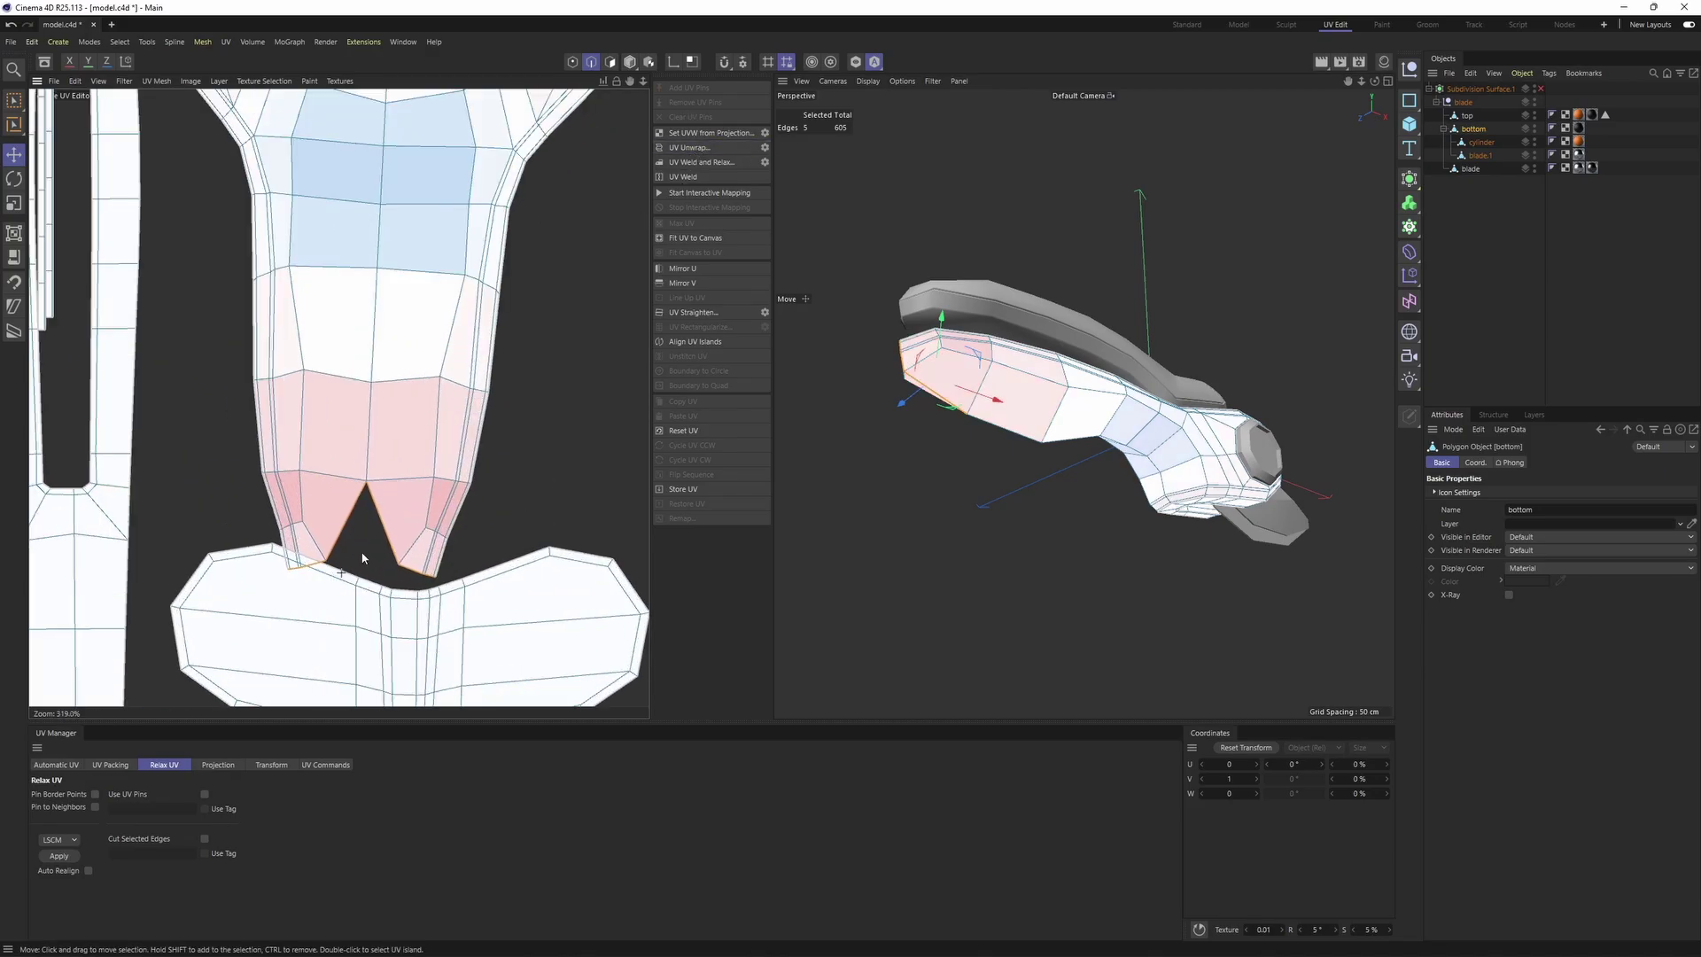
double_click(390, 502)
drag(390, 500, 416, 461)
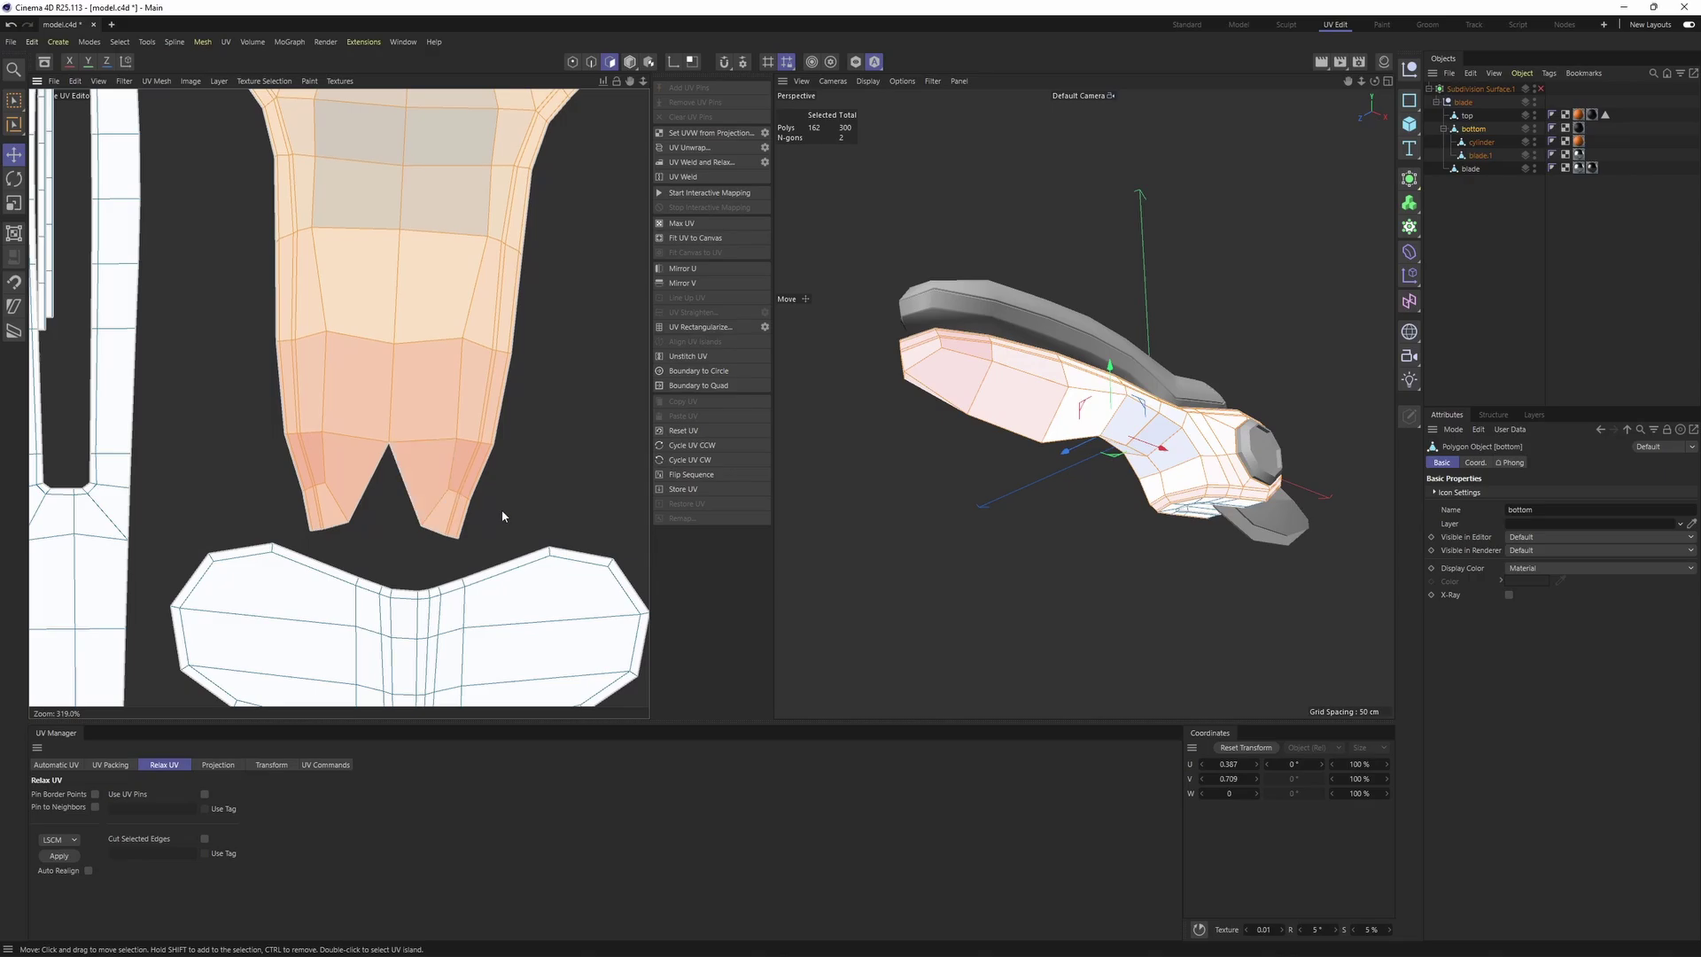
Select the three short edges crossing the border strip on the right side of the island's tip and unwrap along them
key(Return)
scroll(399, 421, up, 2)
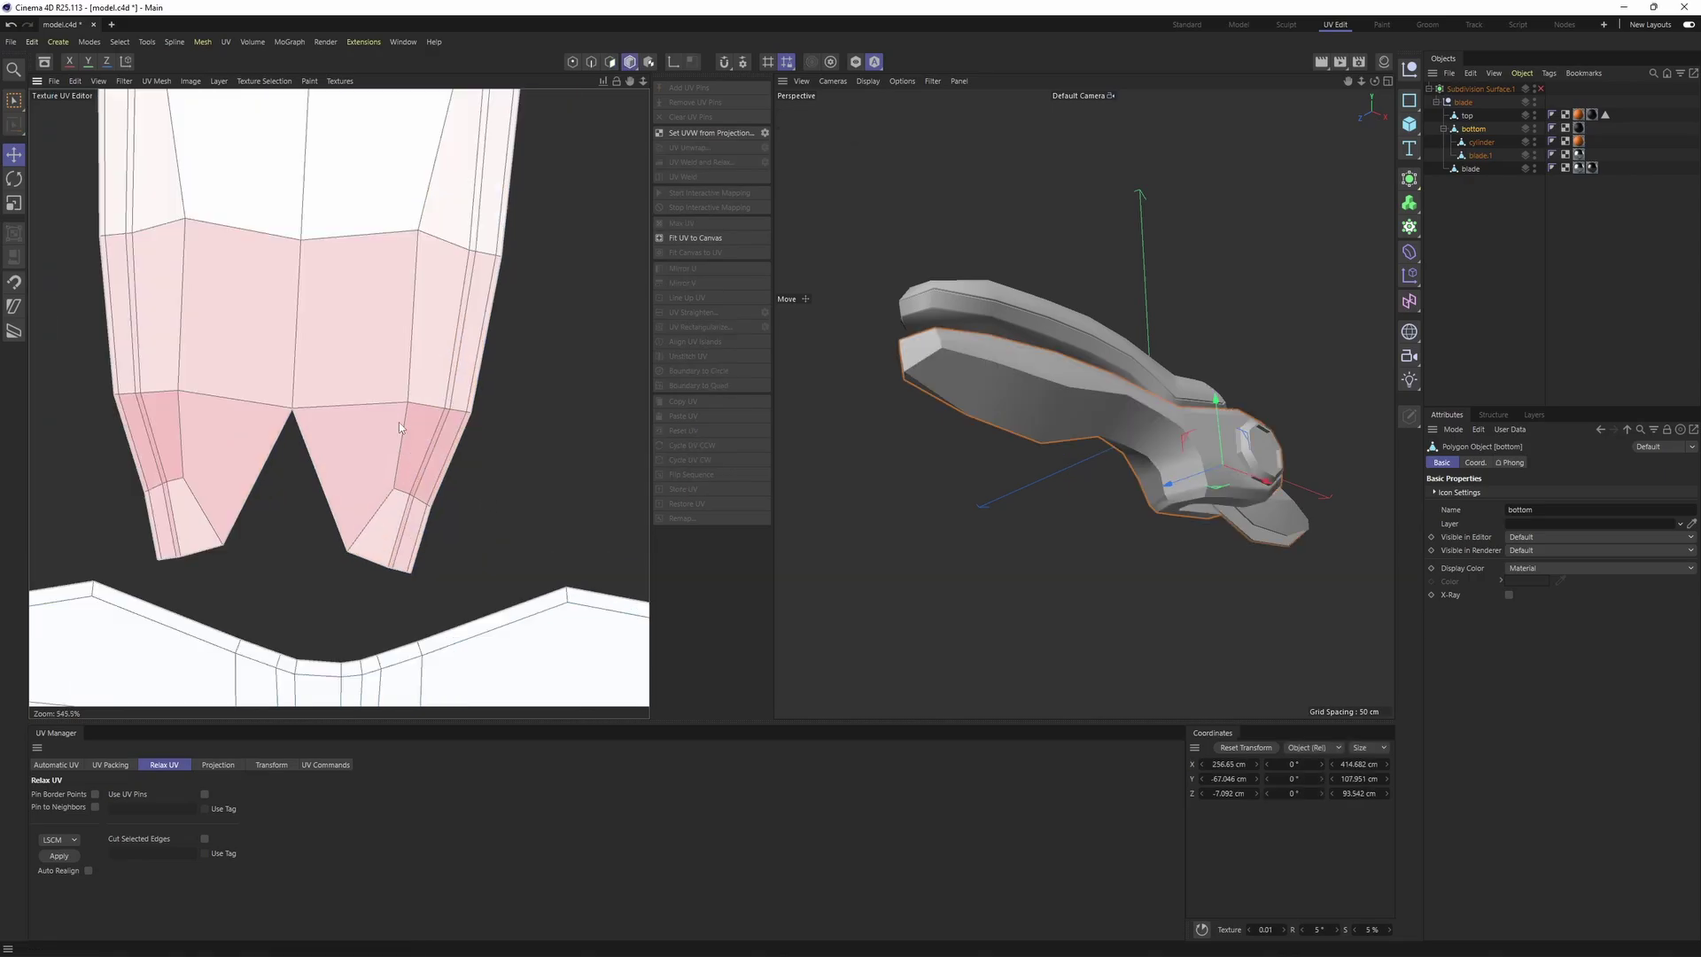
scroll(431, 505, up, 6)
key(Return)
scroll(431, 508, up, 3)
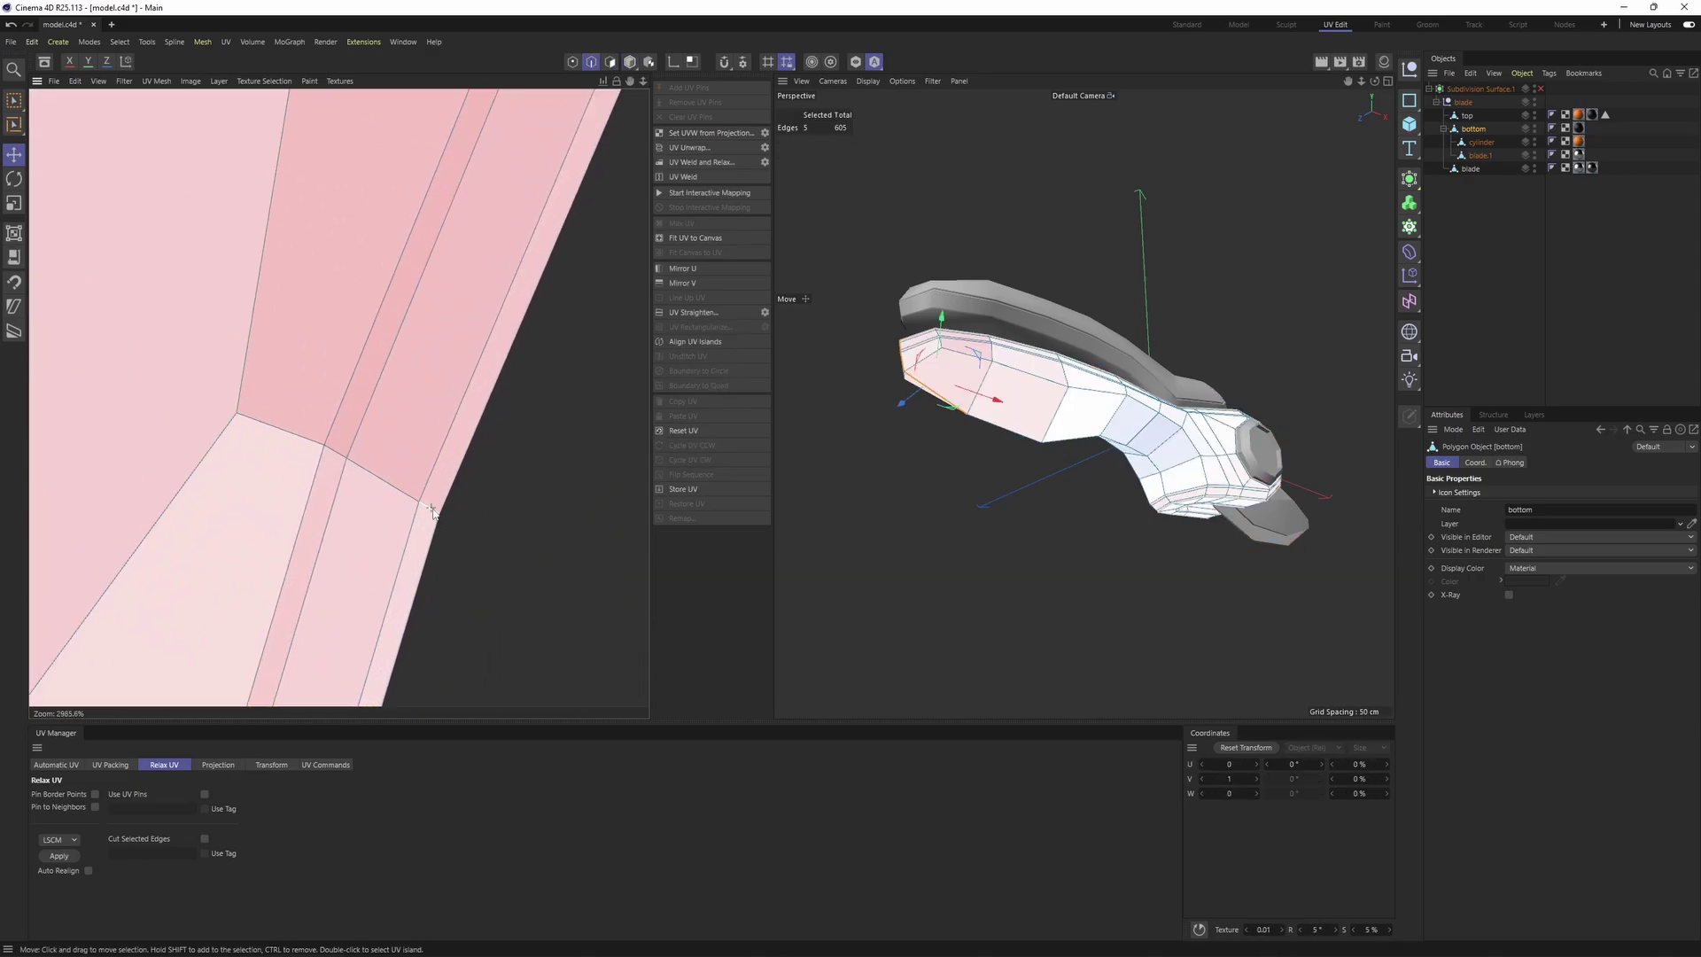
shift+click(384, 476)
scroll(381, 421, down, 5)
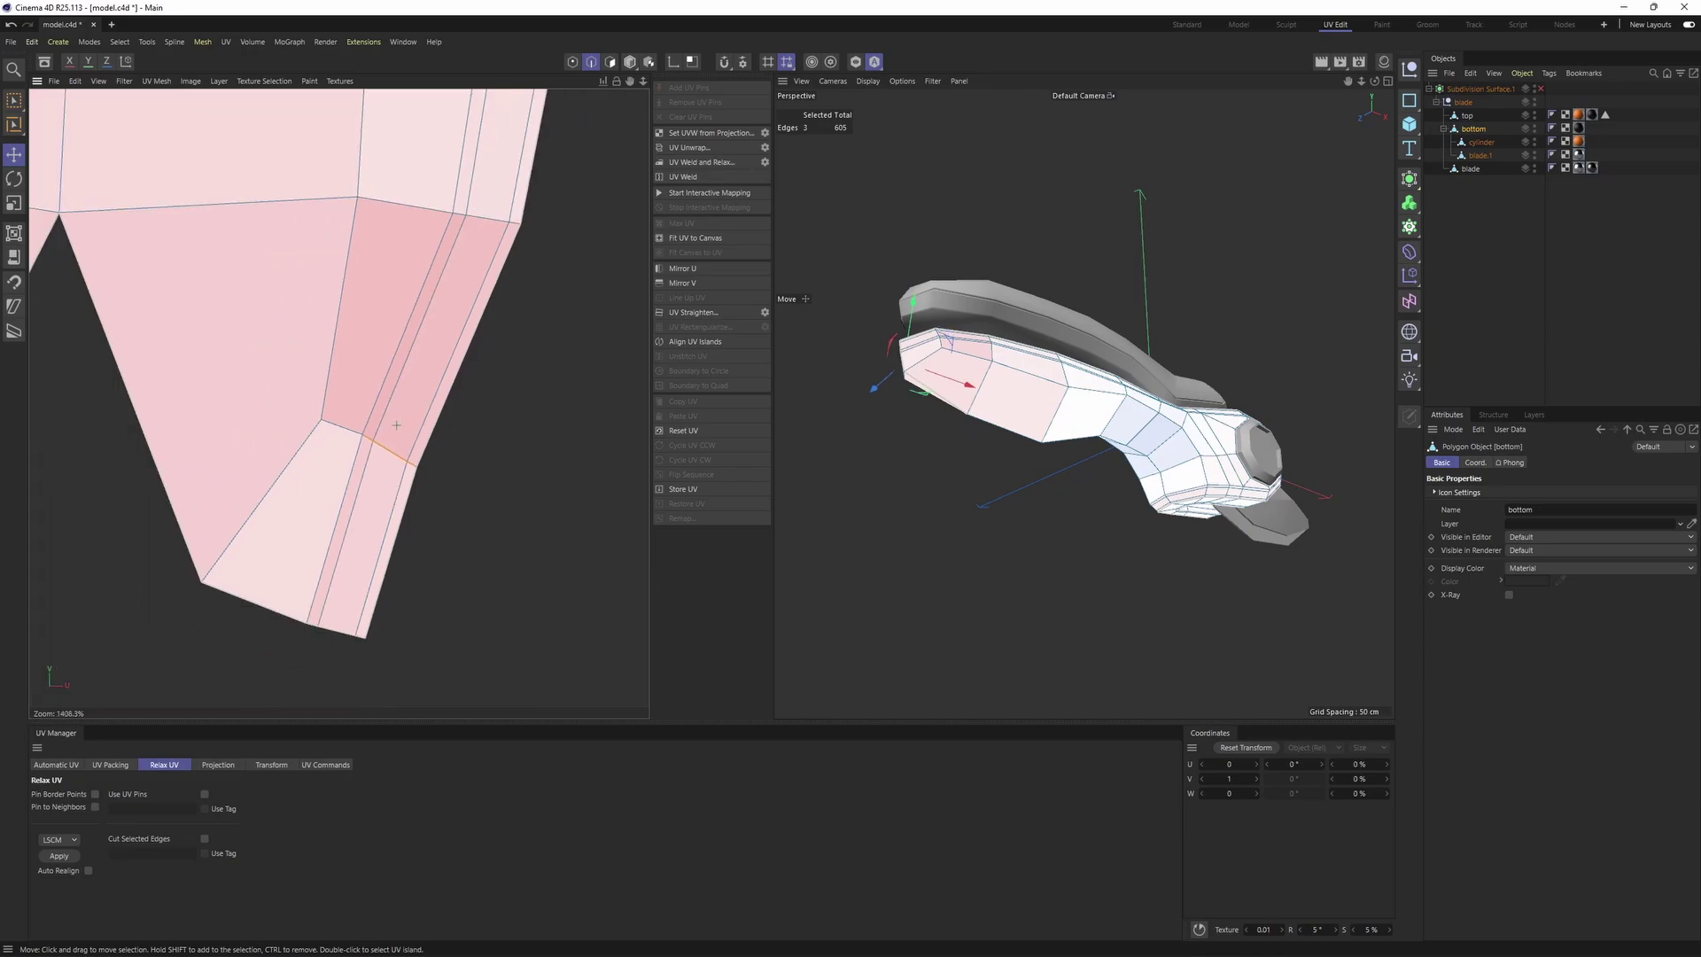
click(694, 147)
Unwrap the island along the three matching border edges on the left side of its tip
scroll(391, 266, down, 3)
scroll(266, 355, up, 6)
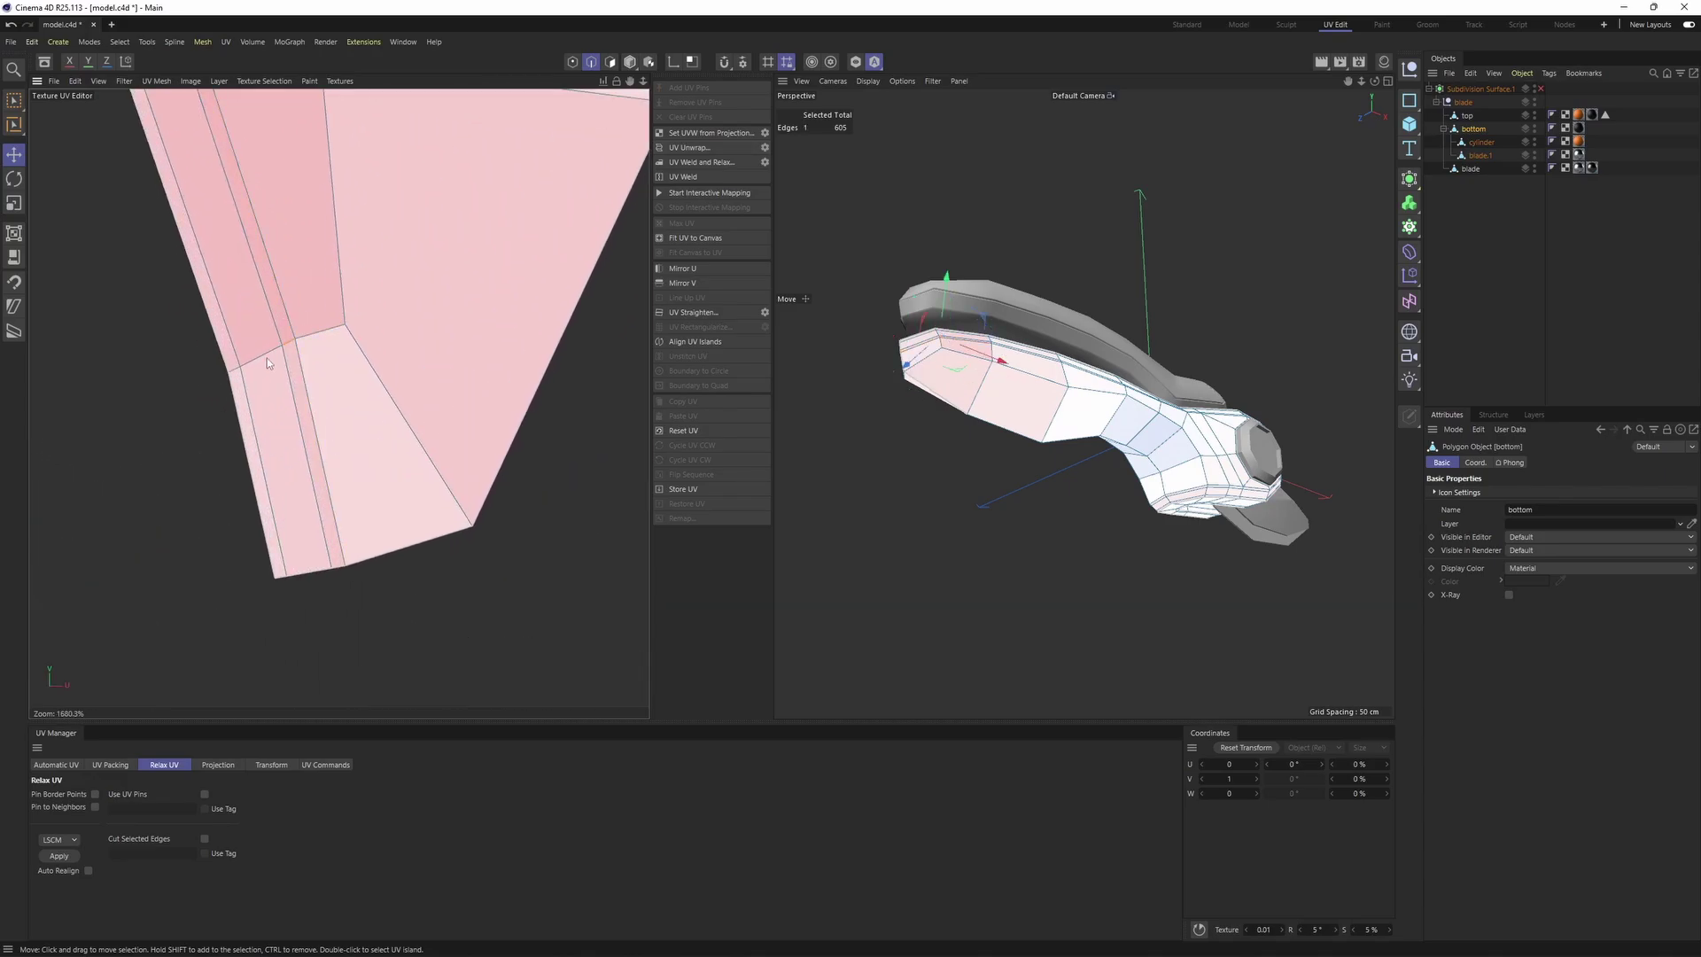
shift+click(267, 358)
click(670, 151)
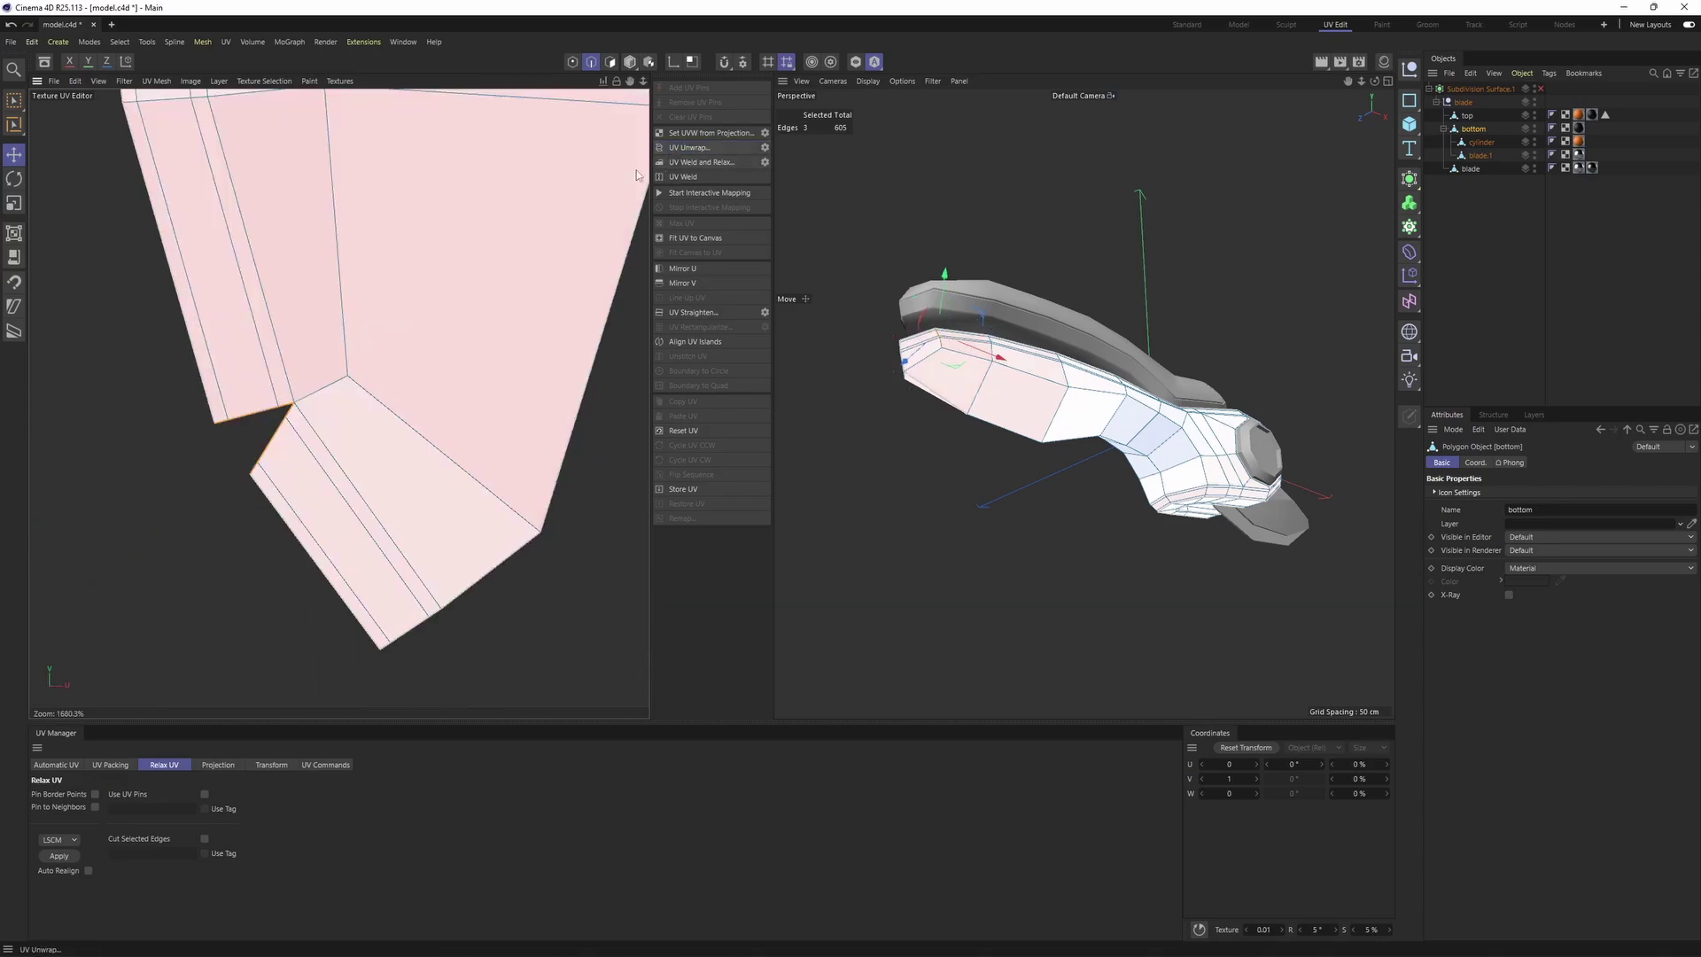
scroll(436, 256, down, 9)
alt+middle_drag(436, 256, 386, 498)
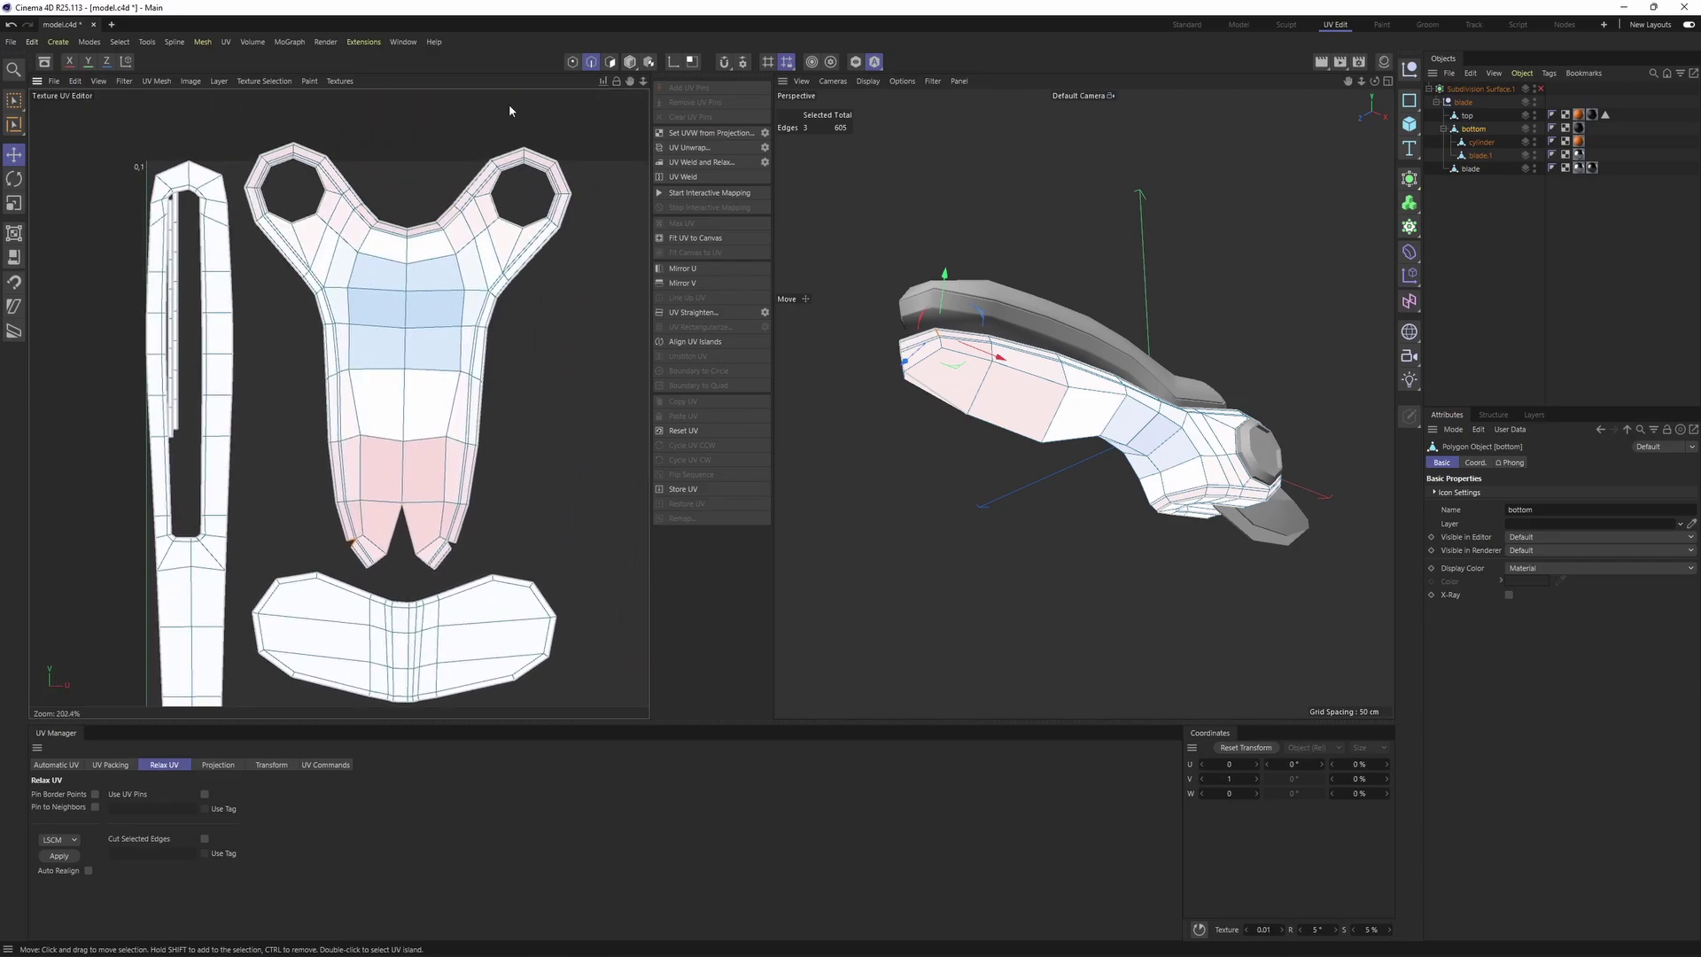
Select the edges crossing the border strip at the upper outer corner of the right ring and unwrap the island along them
scroll(565, 168, up, 5)
scroll(536, 249, up, 2)
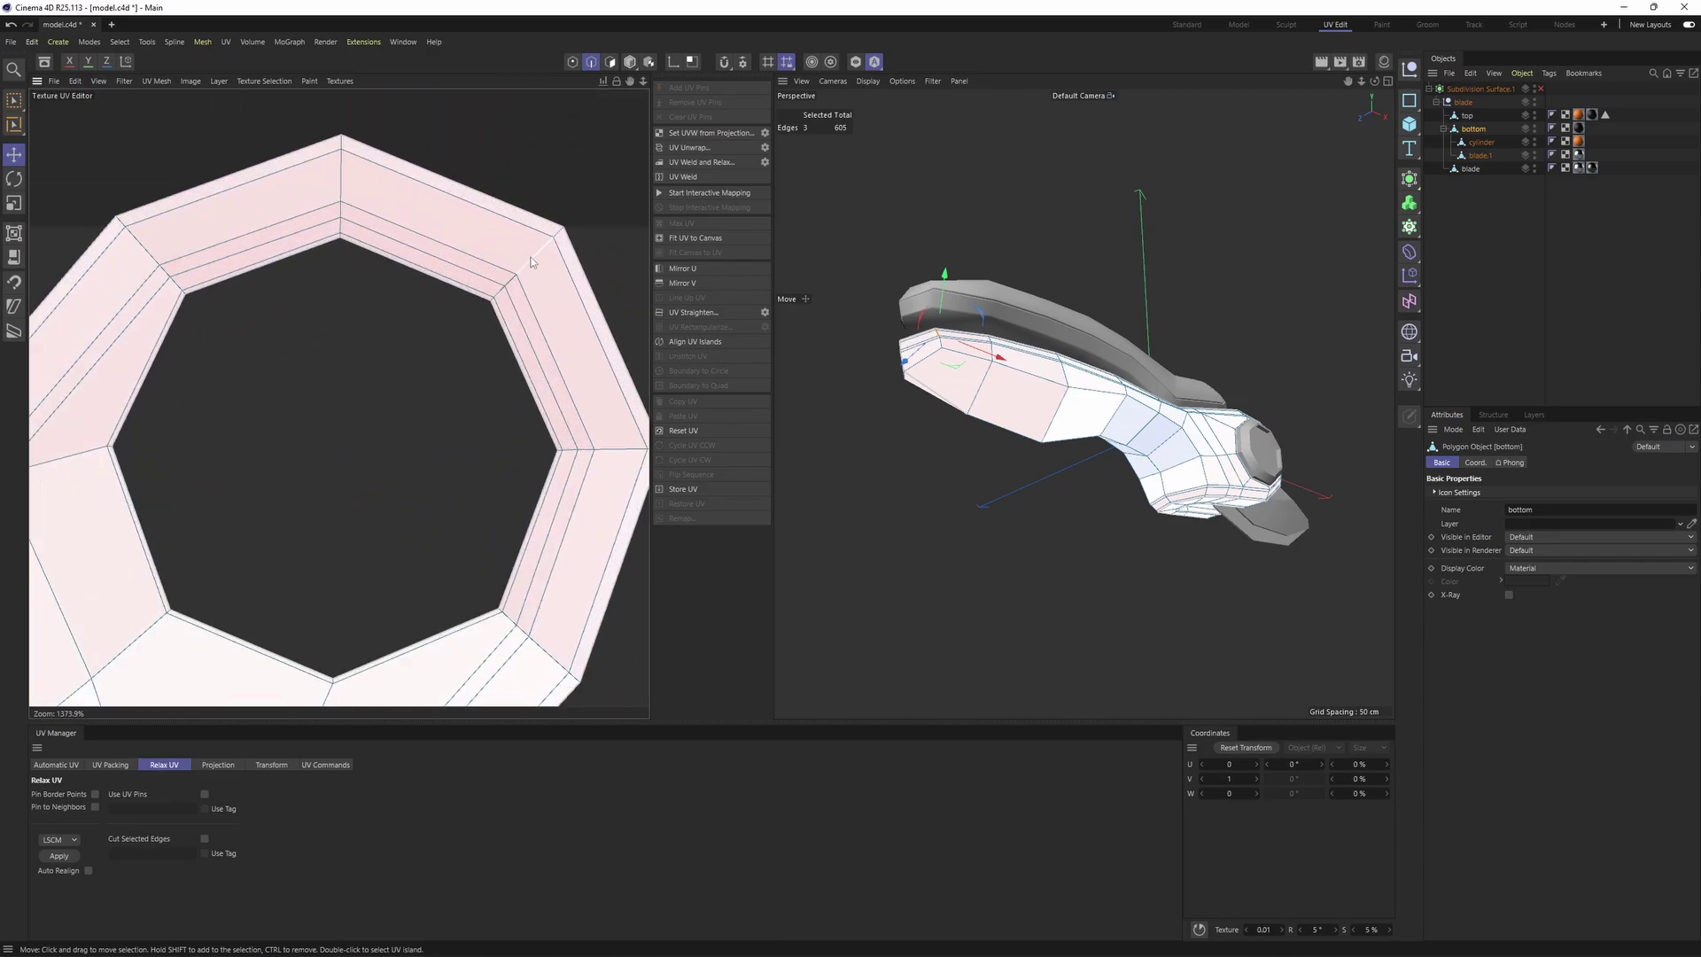
double_click(532, 259)
alt+right_drag(535, 248, 292, 239)
click(688, 148)
Select the matching border edges at the upper outer corner of the left ring and unwrap along that cut
alt+right_drag(478, 230, 213, 177)
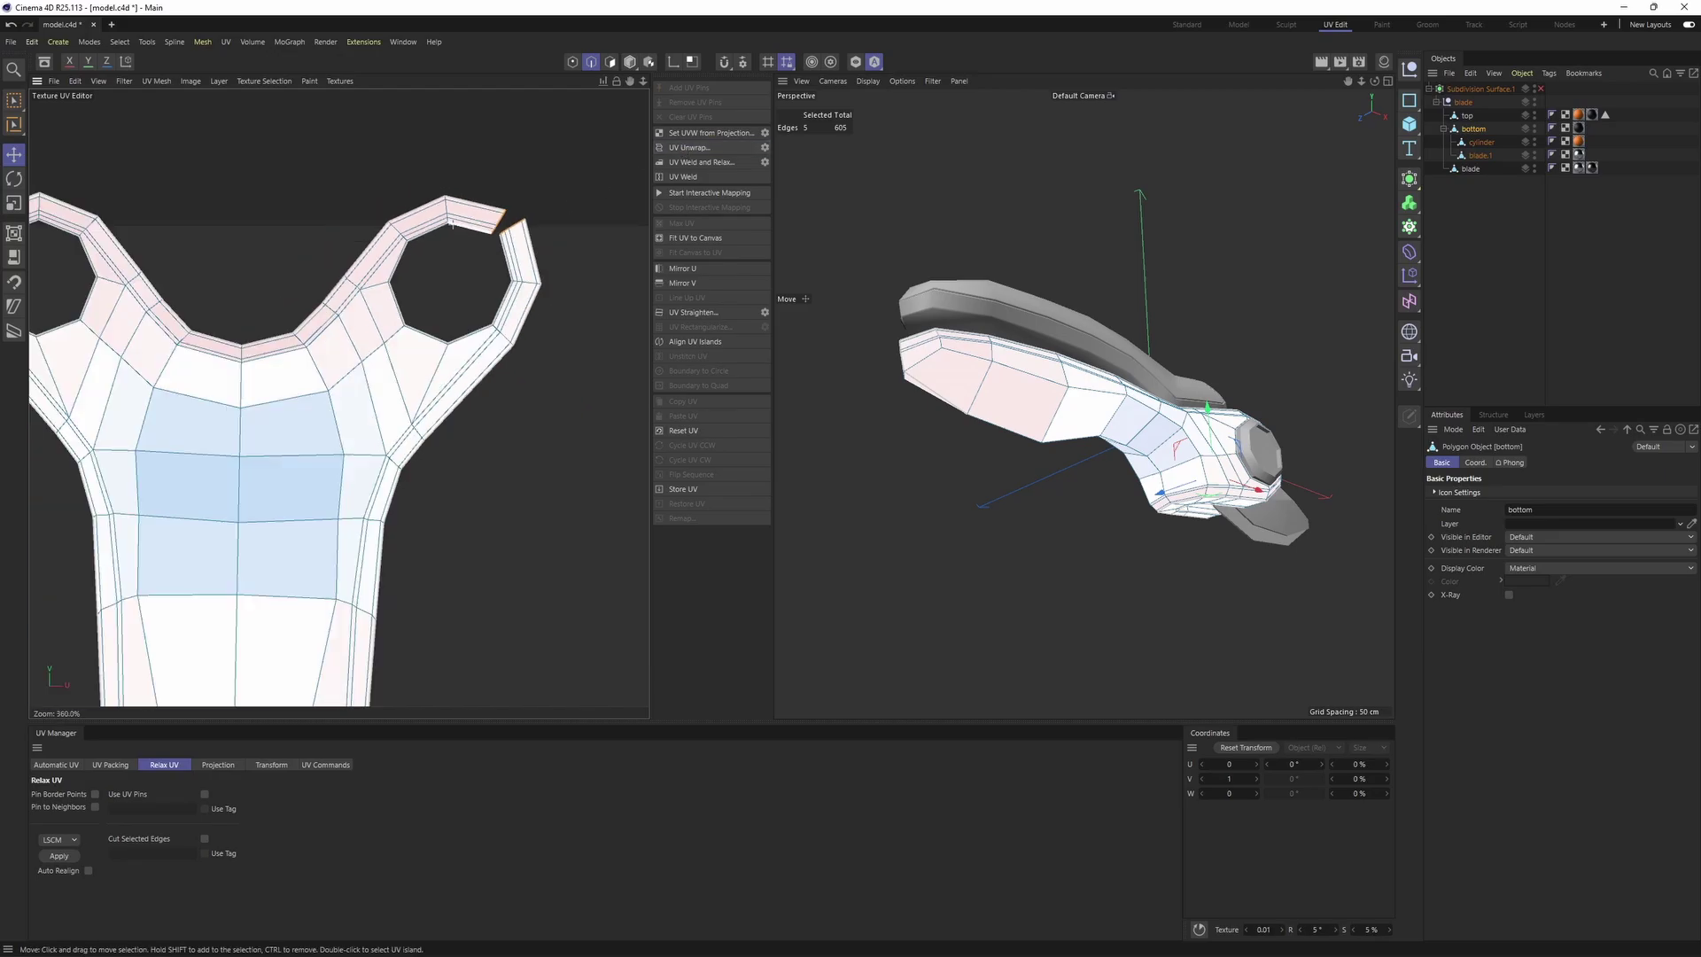
alt+middle_drag(211, 163, 275, 211)
alt+right_drag(276, 211, 163, 209)
scroll(130, 270, up, 4)
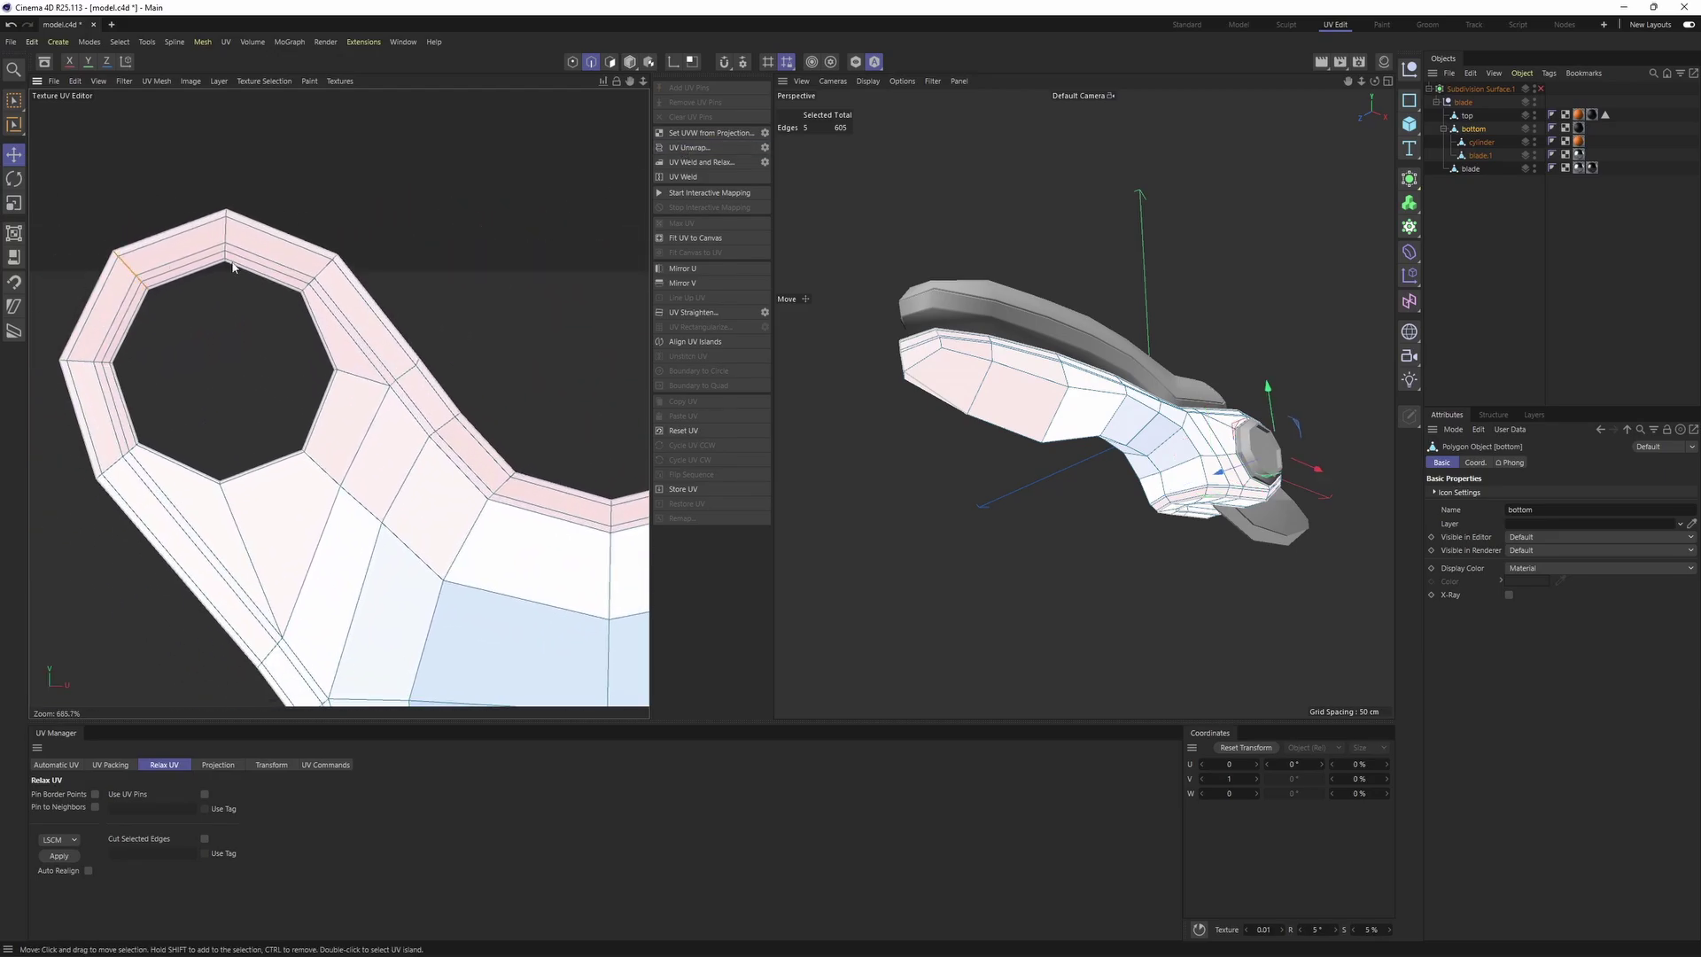
click(704, 147)
scroll(419, 341, down, 7)
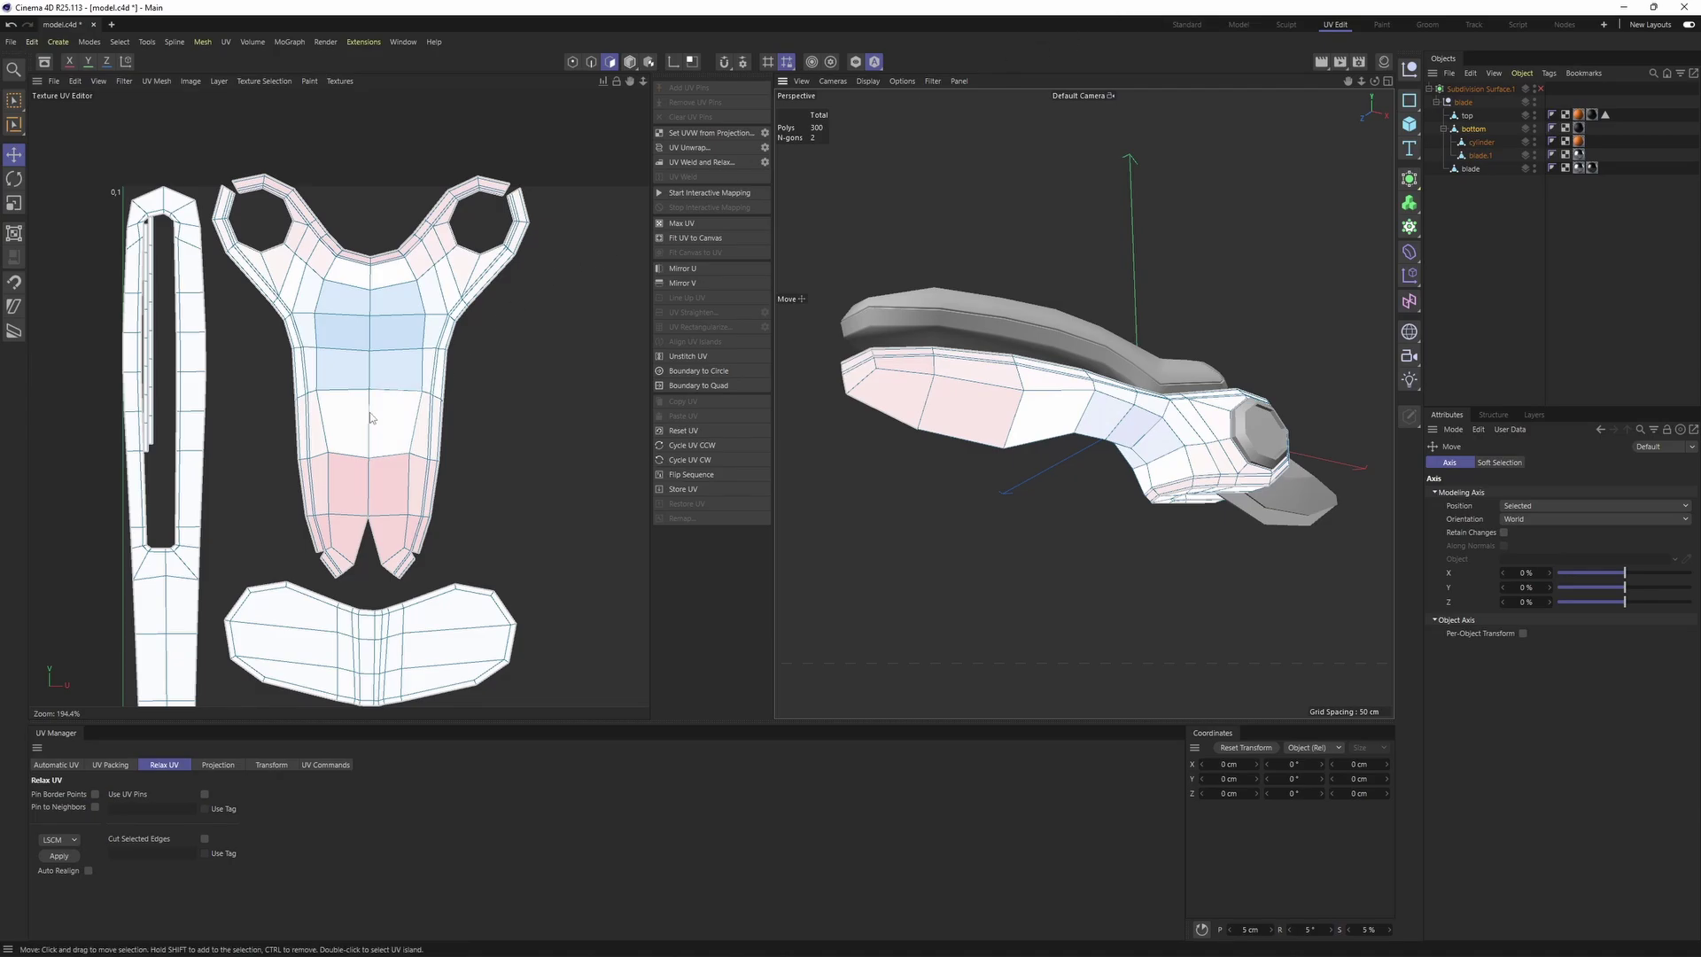
scroll(363, 408, down, 2)
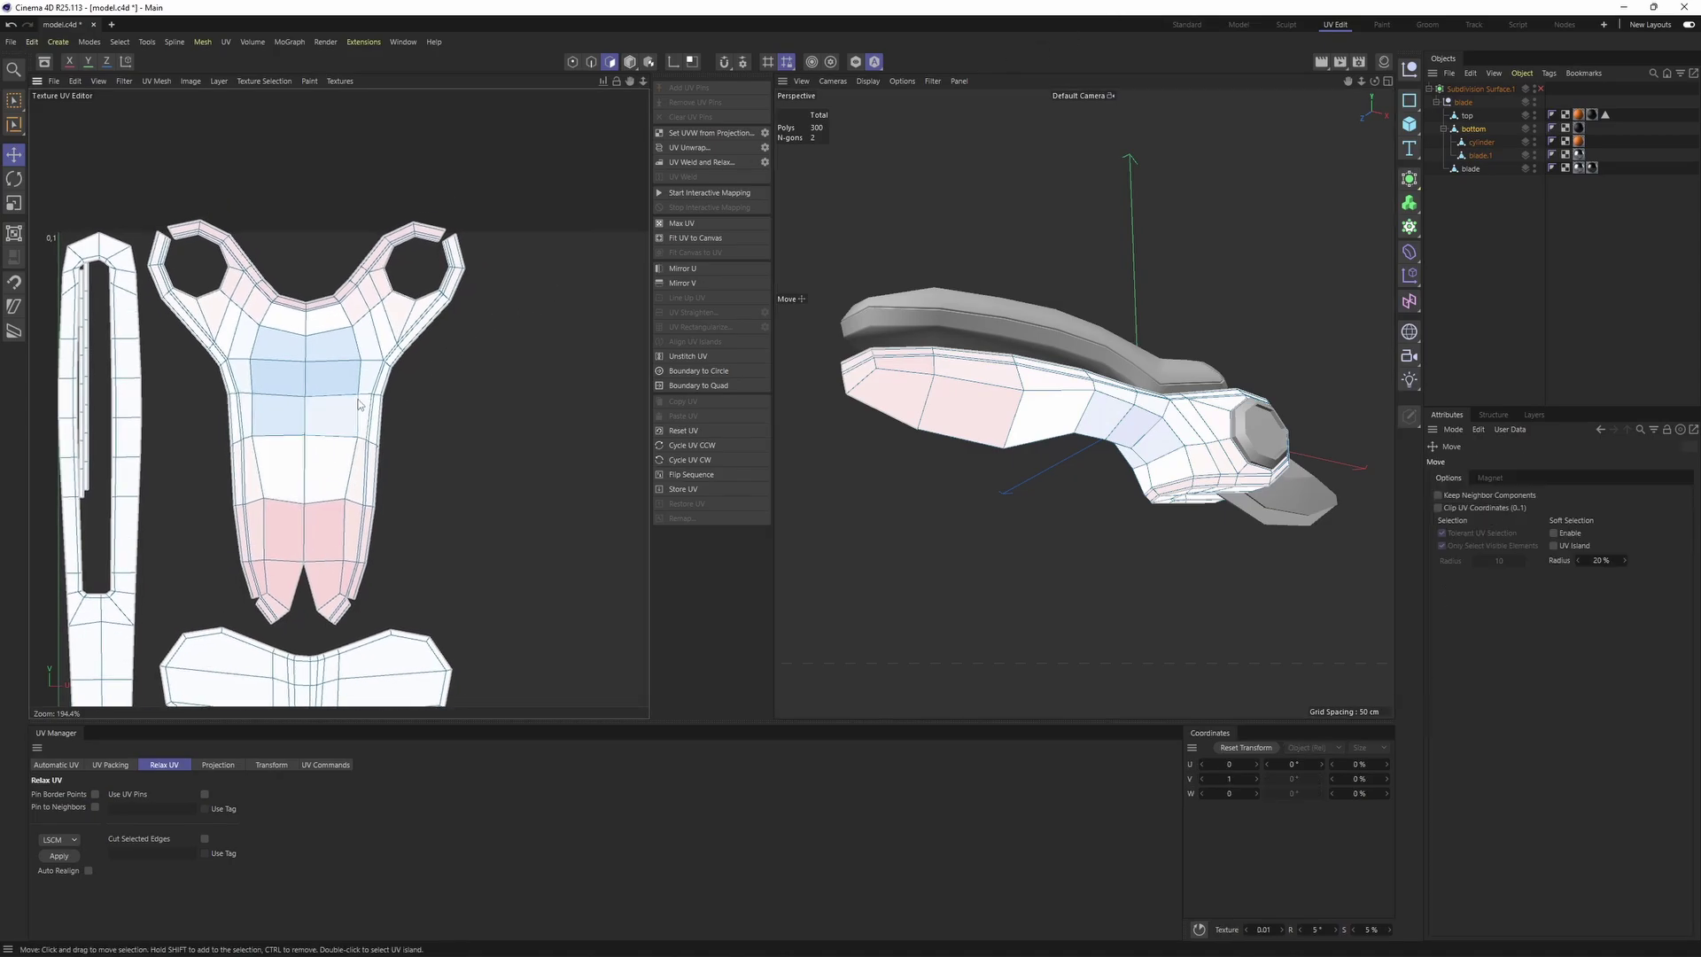
scroll(359, 405, up, 1)
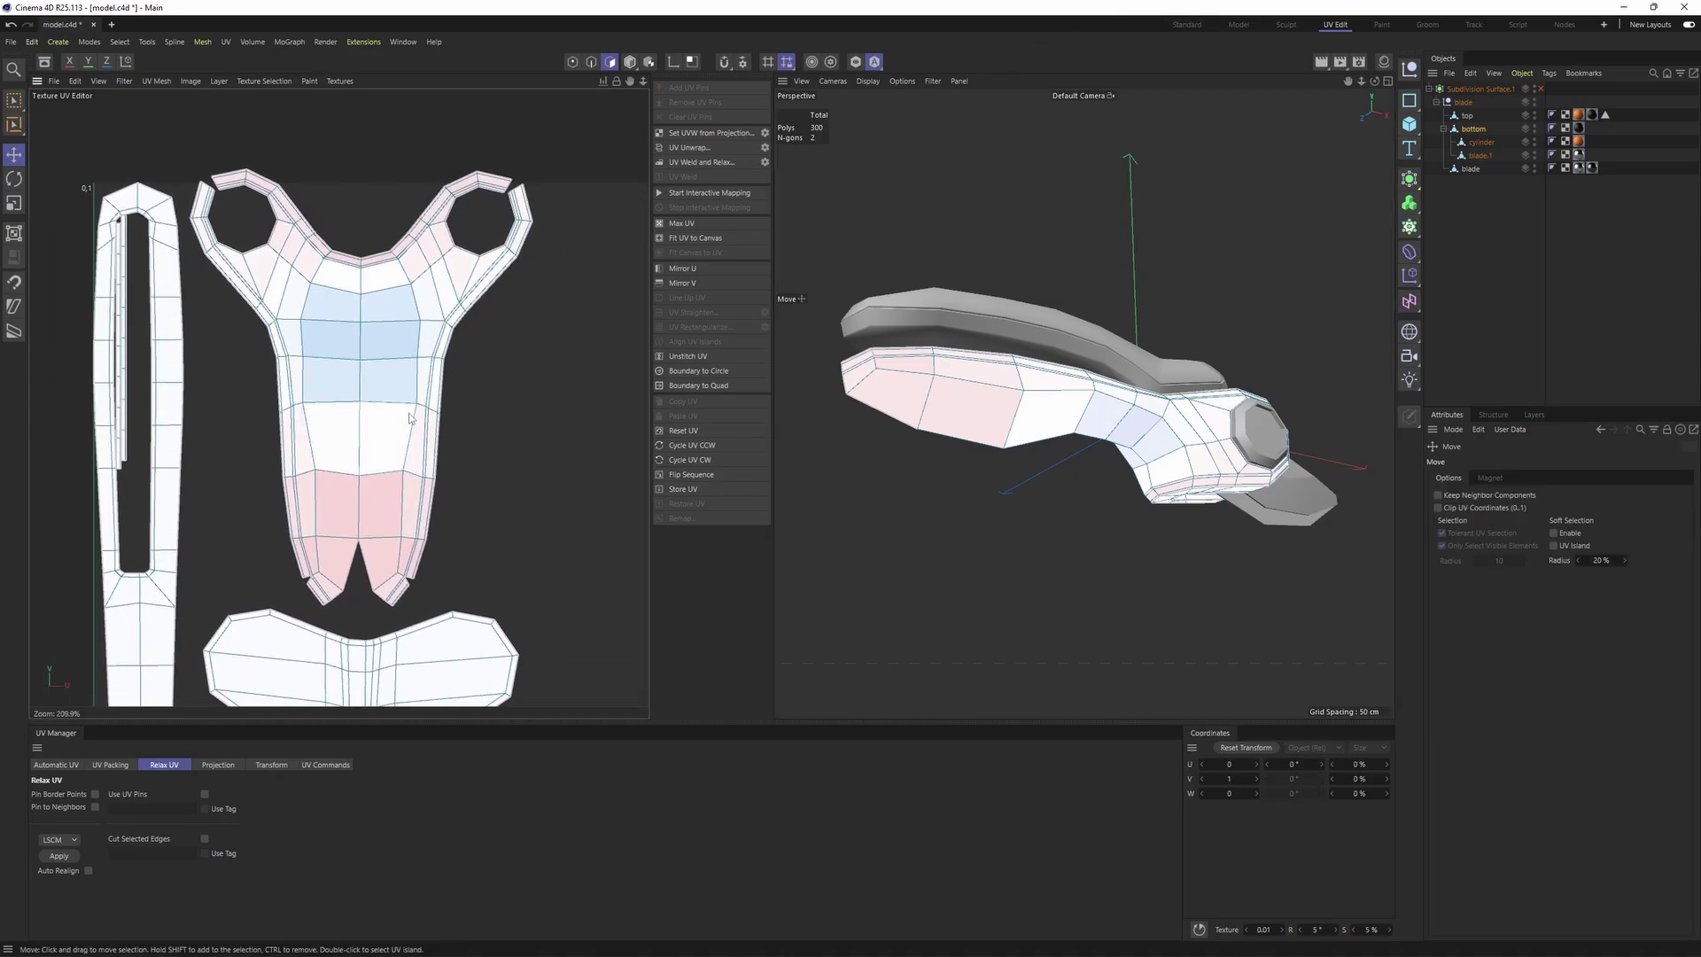
double_click(381, 427)
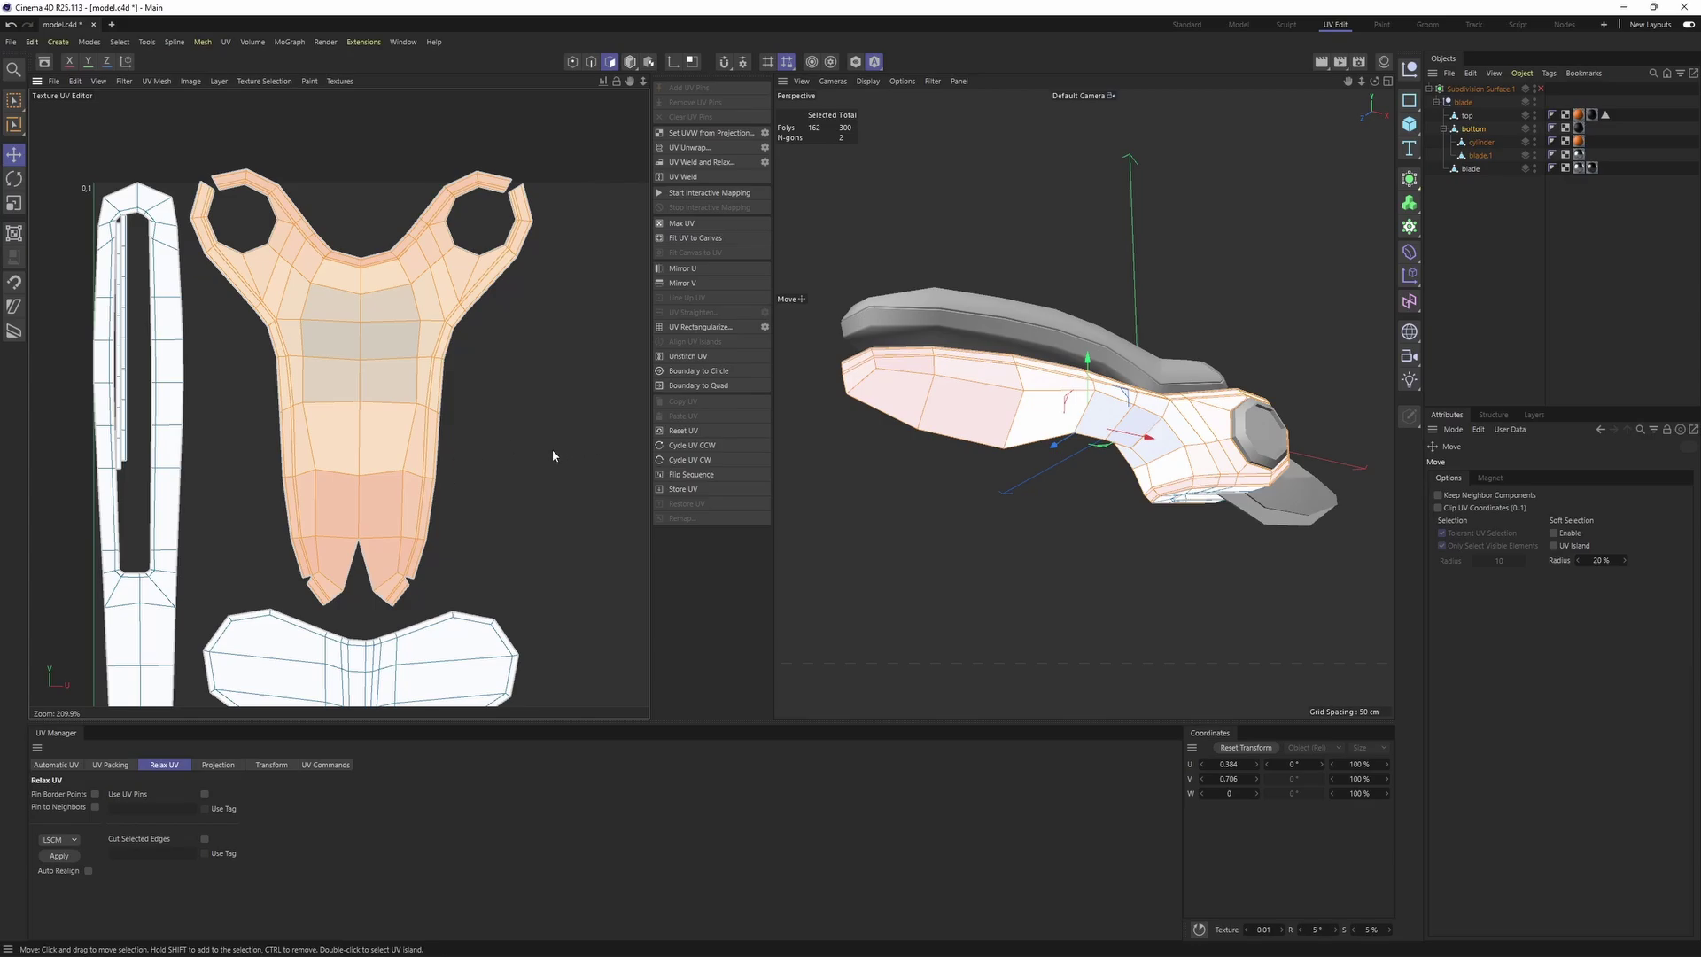
scroll(563, 441, up, 3)
click(571, 427)
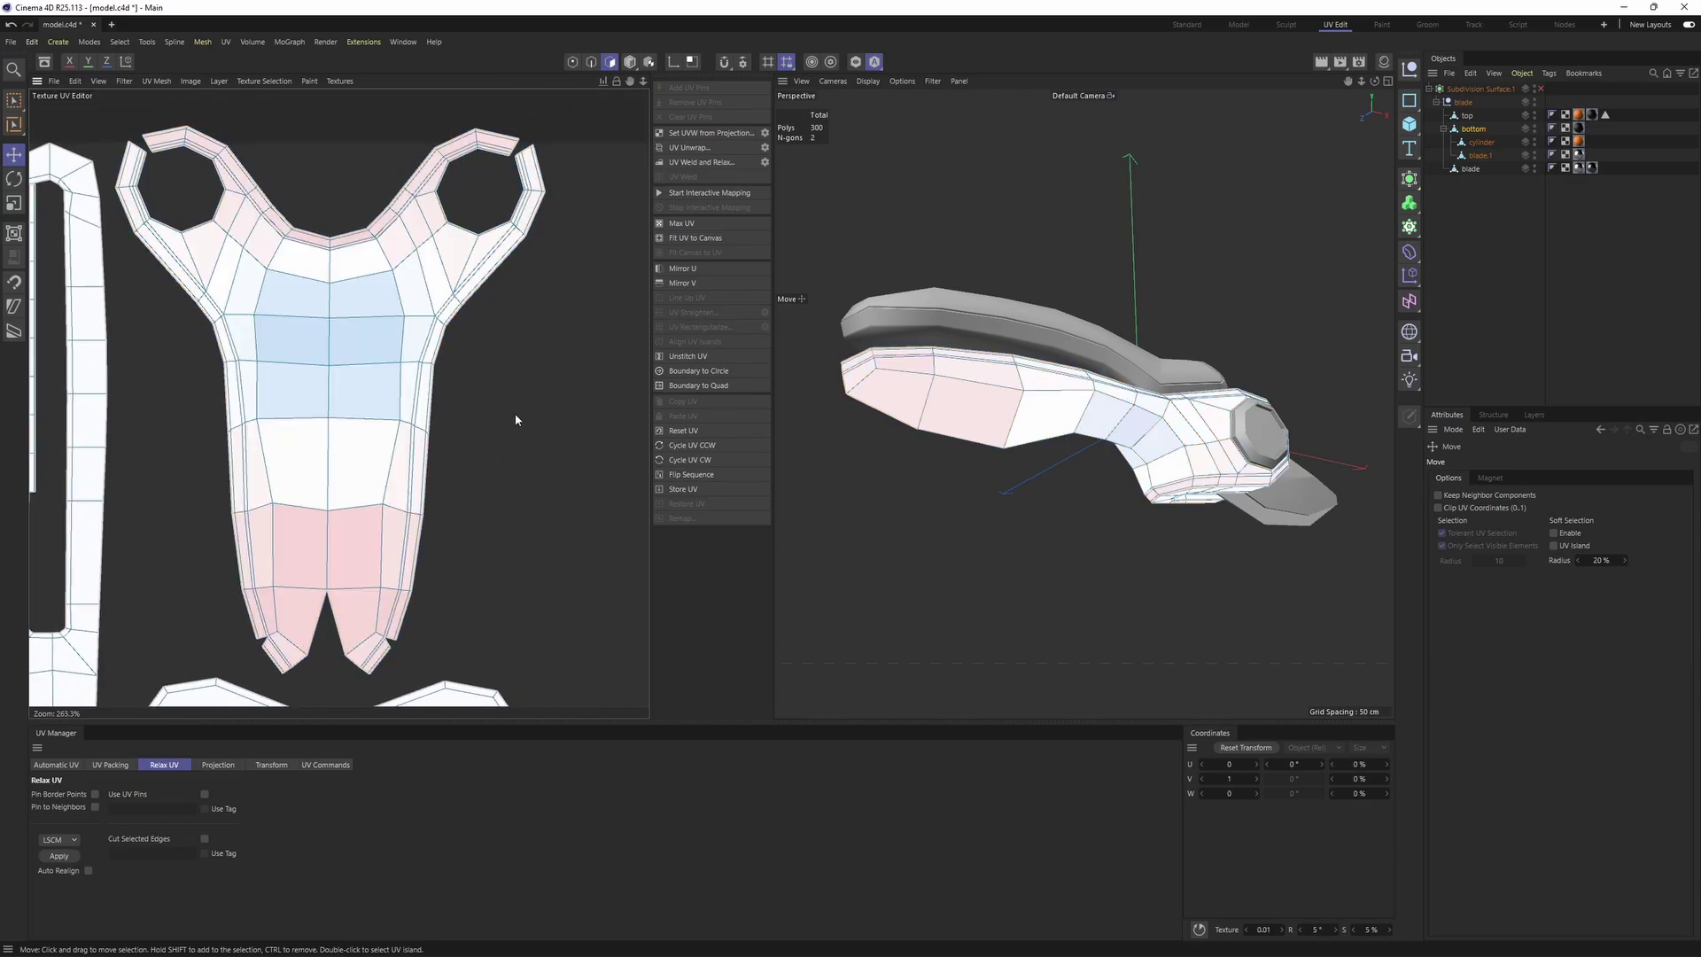
Split the Y-shaped island at its centre-line edges by fill-selecting the right half's polygons and moving them away from the left half
key(Return)
click(529, 420)
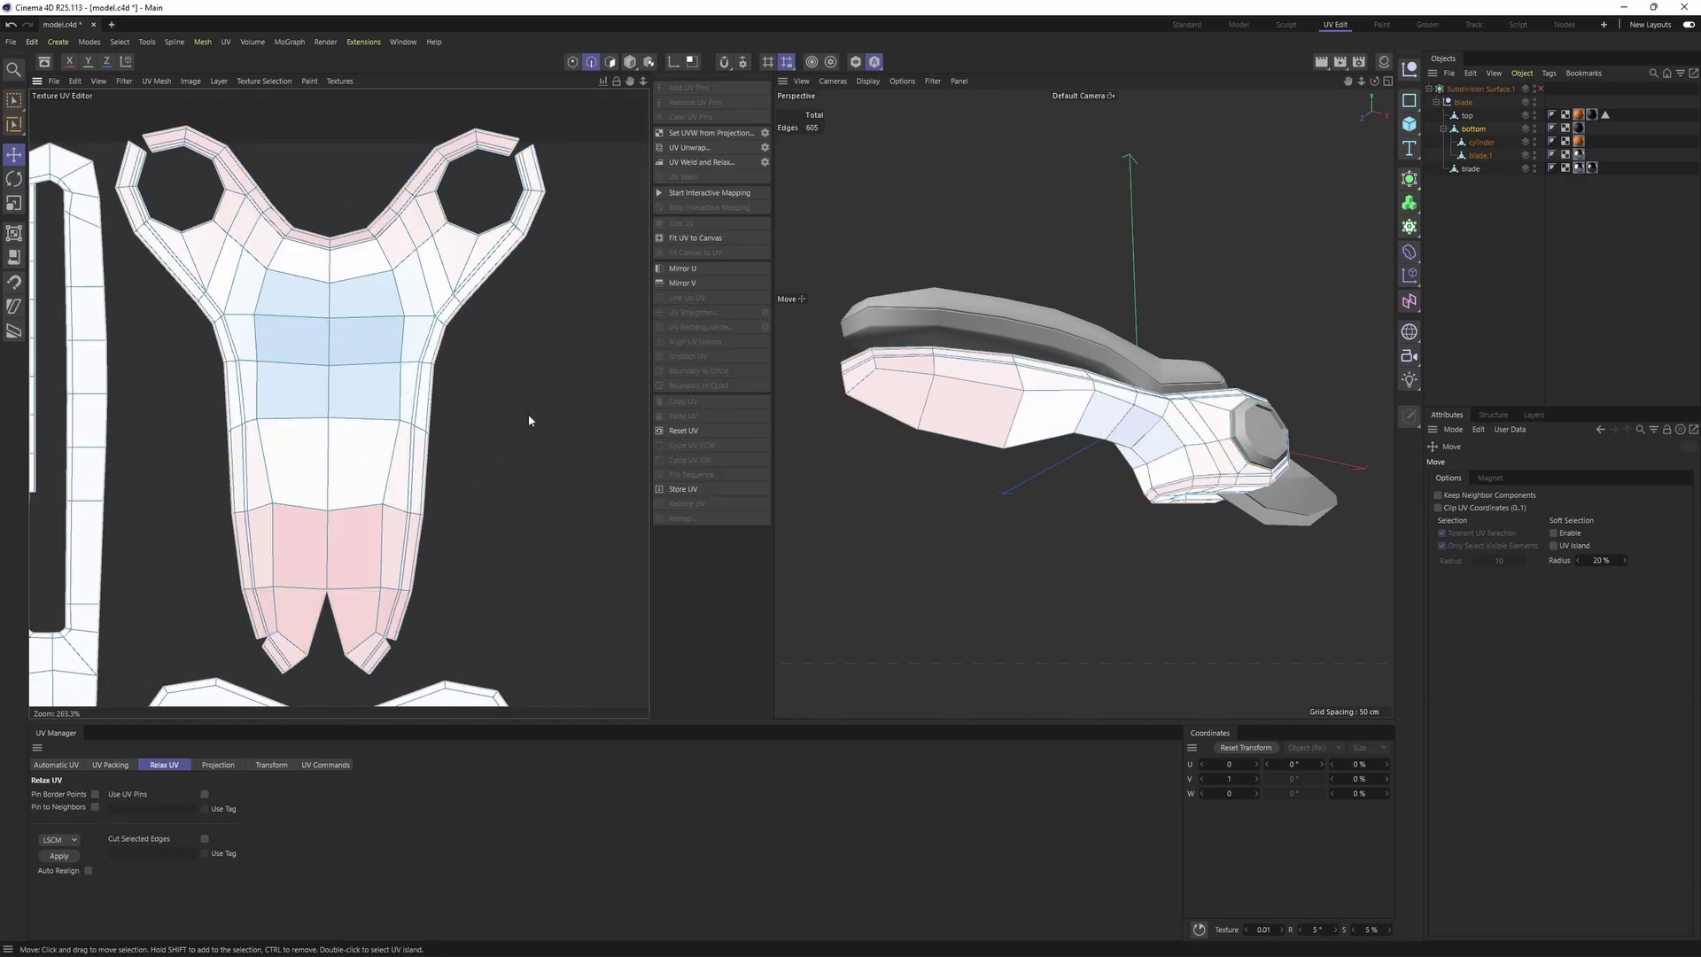
double_click(329, 349)
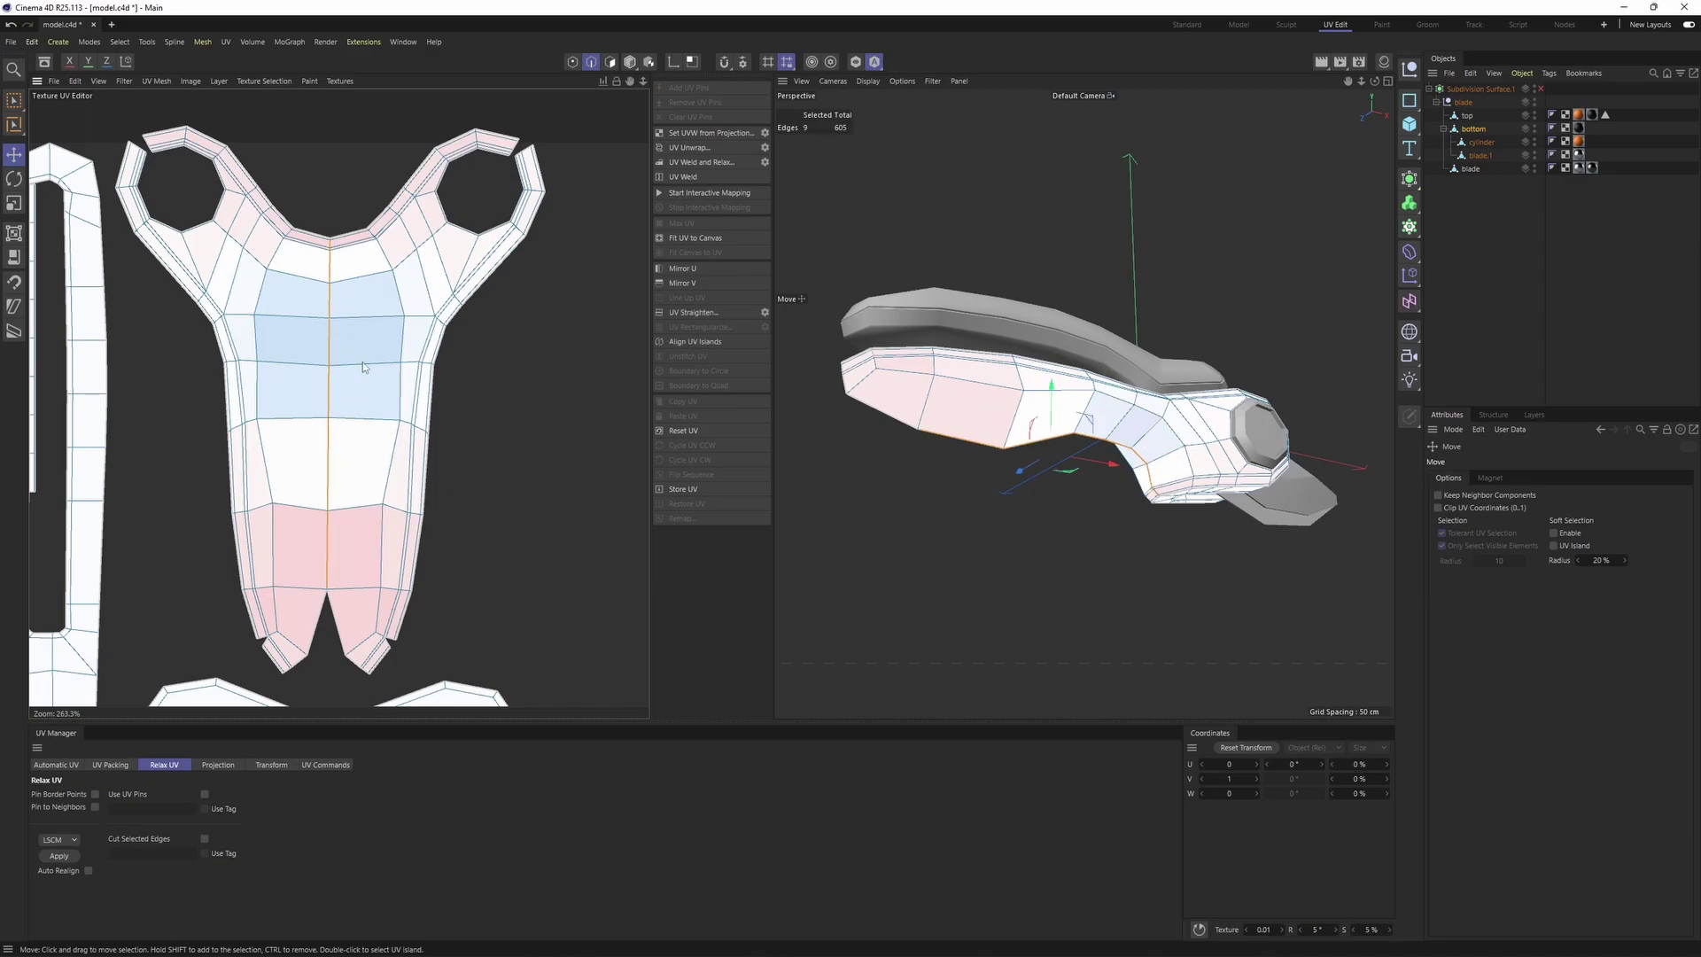
key(u)
key(f)
click(387, 317)
scroll(424, 390, down, 1)
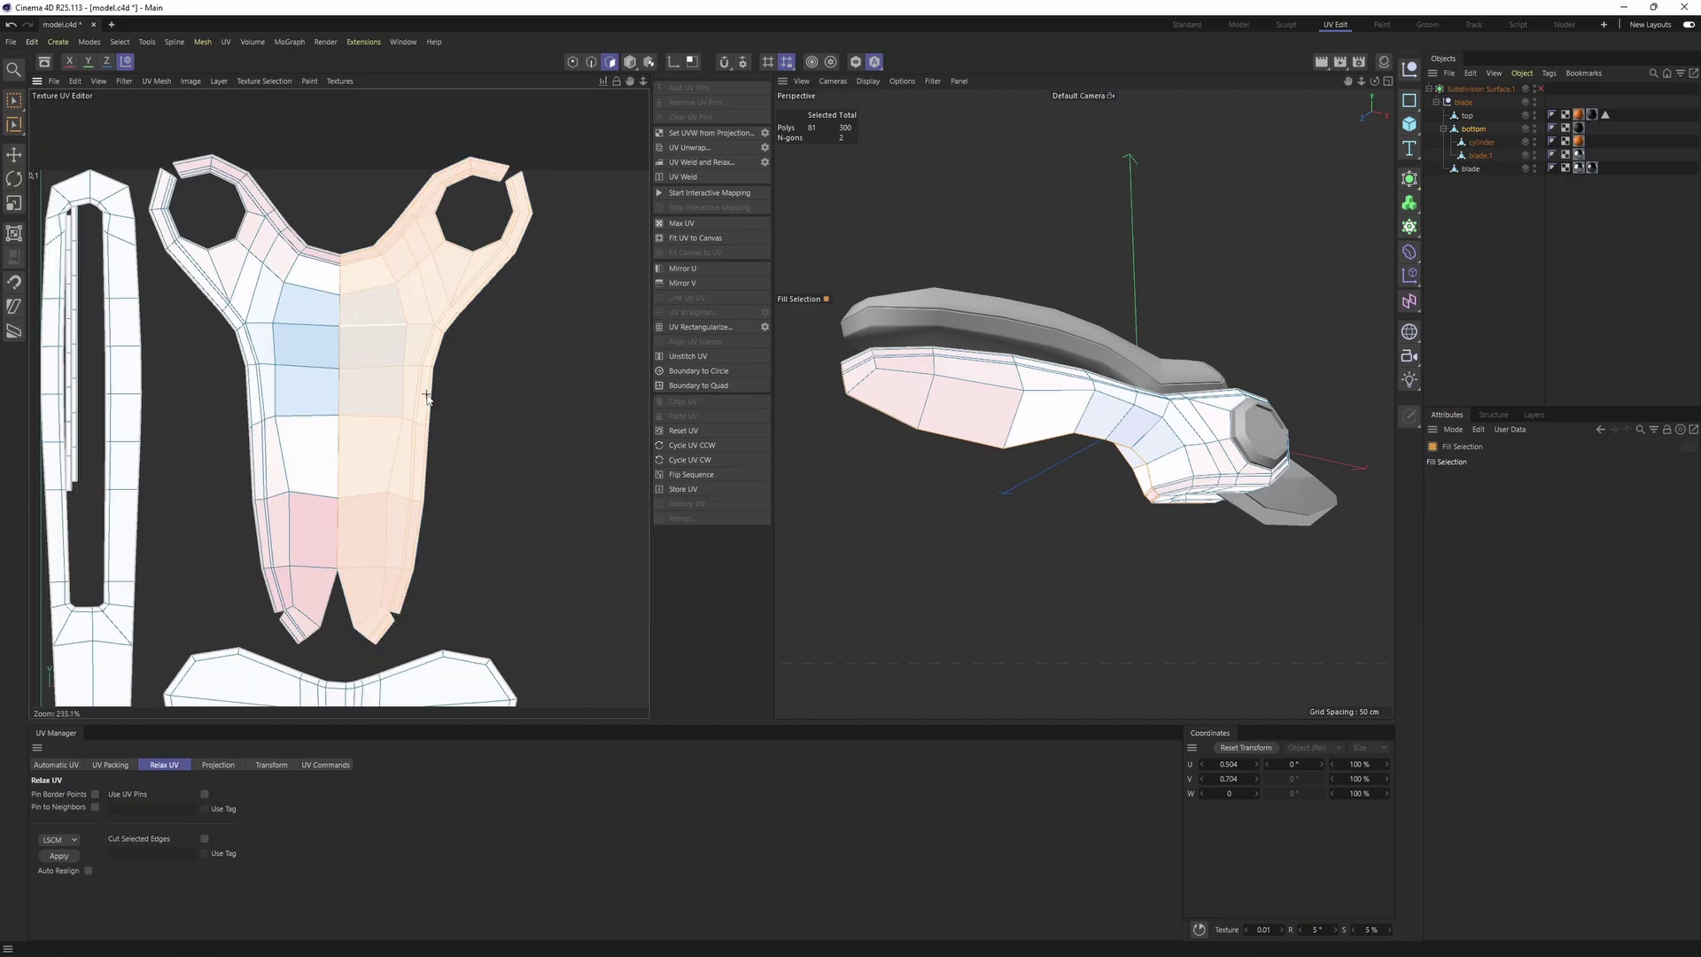
key(e)
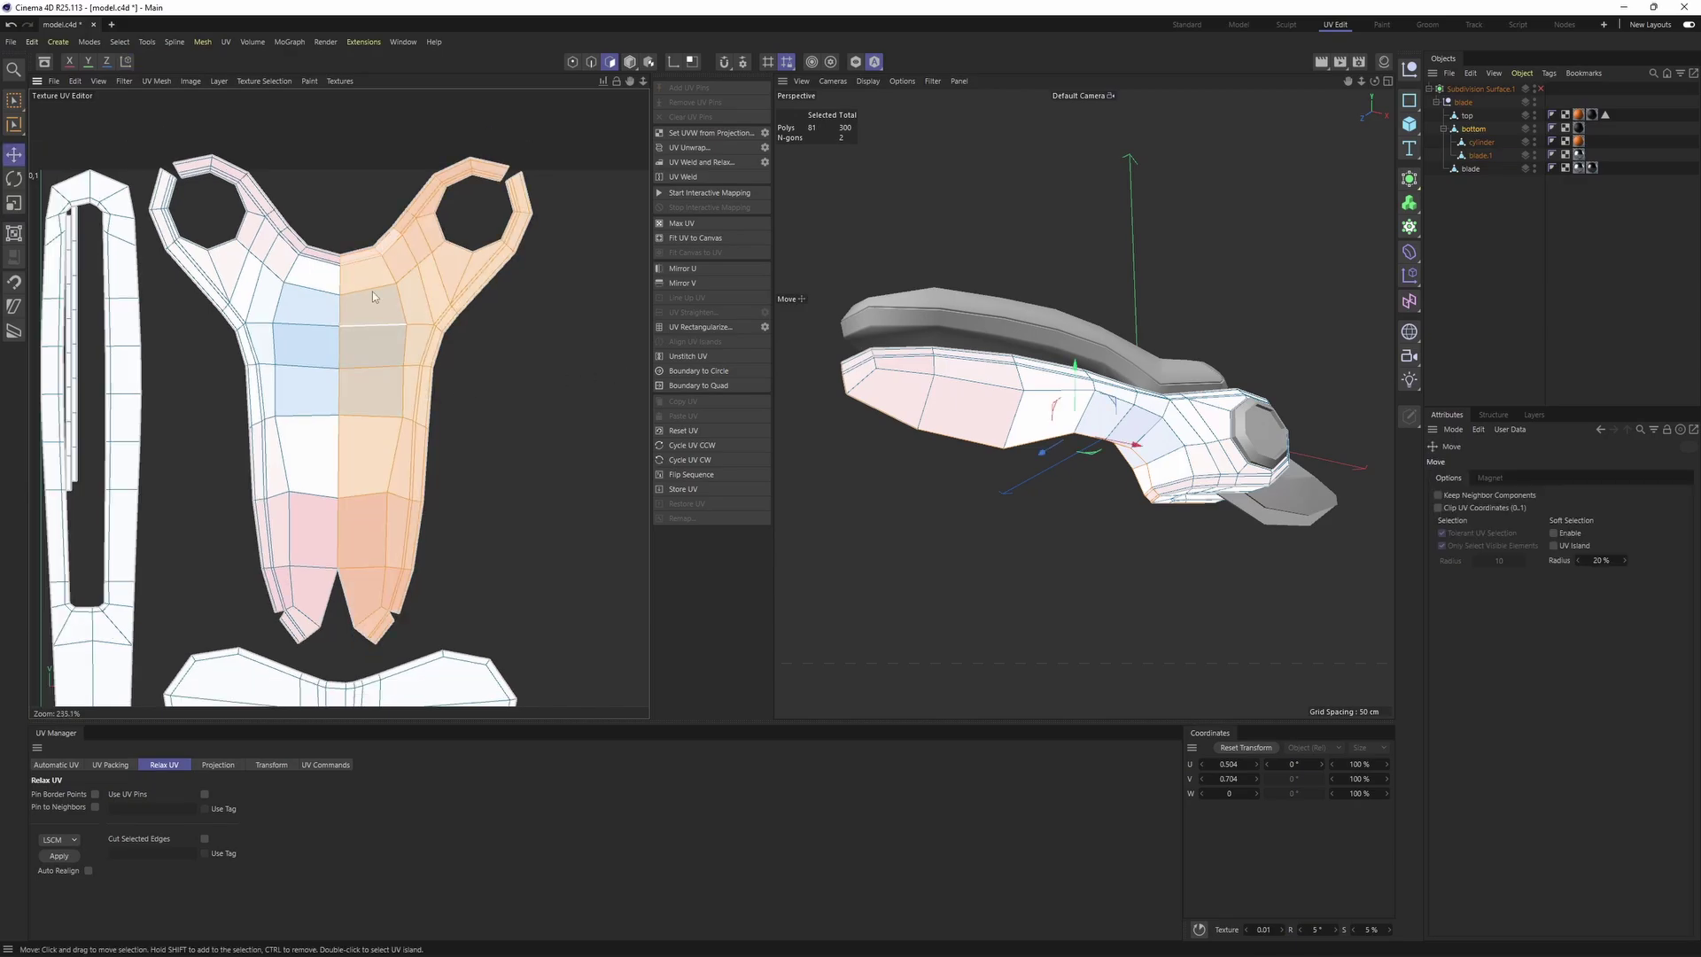
drag(389, 379, 462, 368)
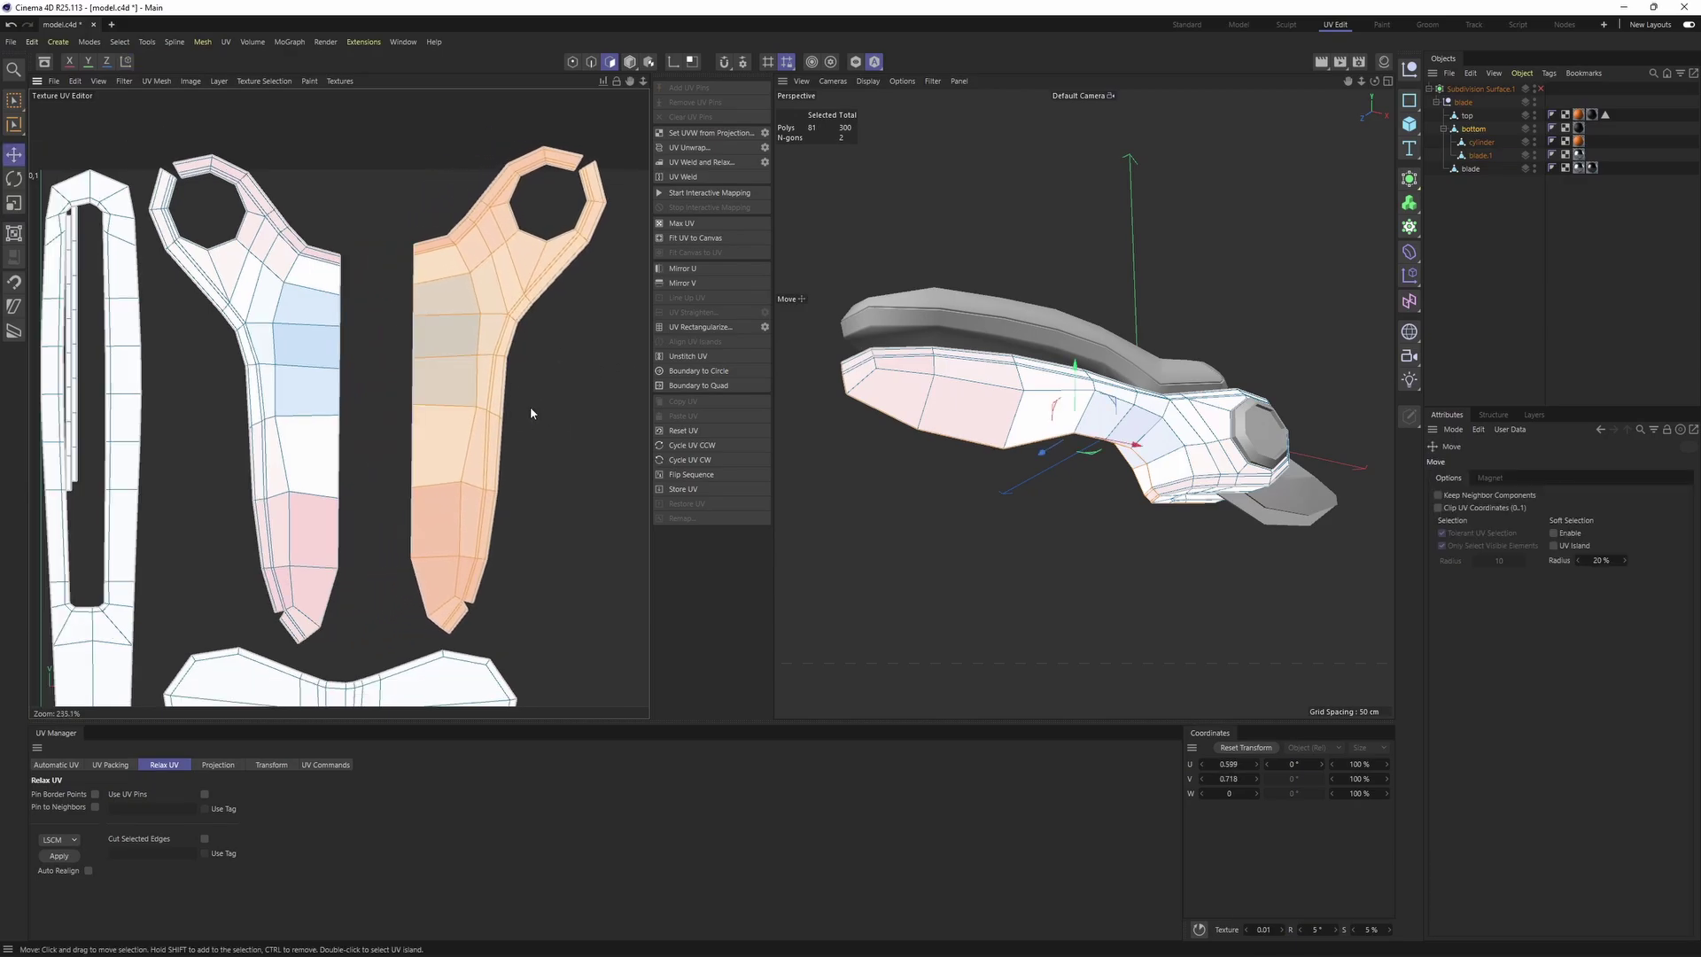
click(530, 406)
Relax both separated halves of the Y-shaped island with the LSCM method
alt+middle_drag(488, 389, 426, 385)
double_click(427, 389)
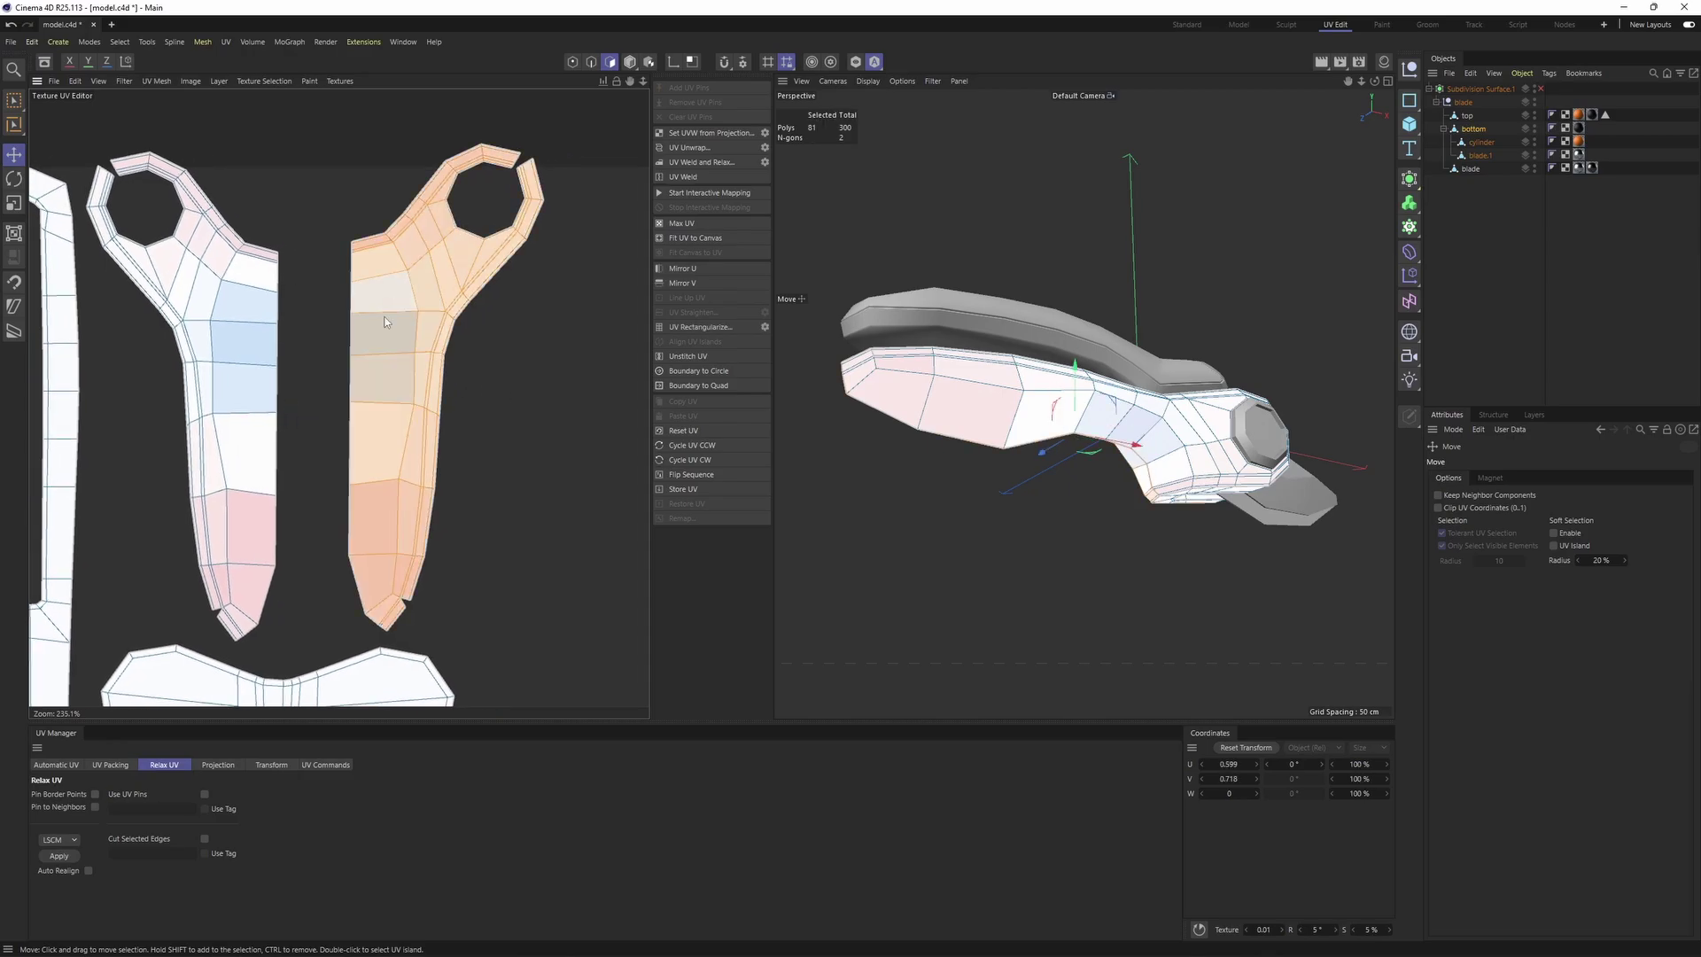
click(65, 858)
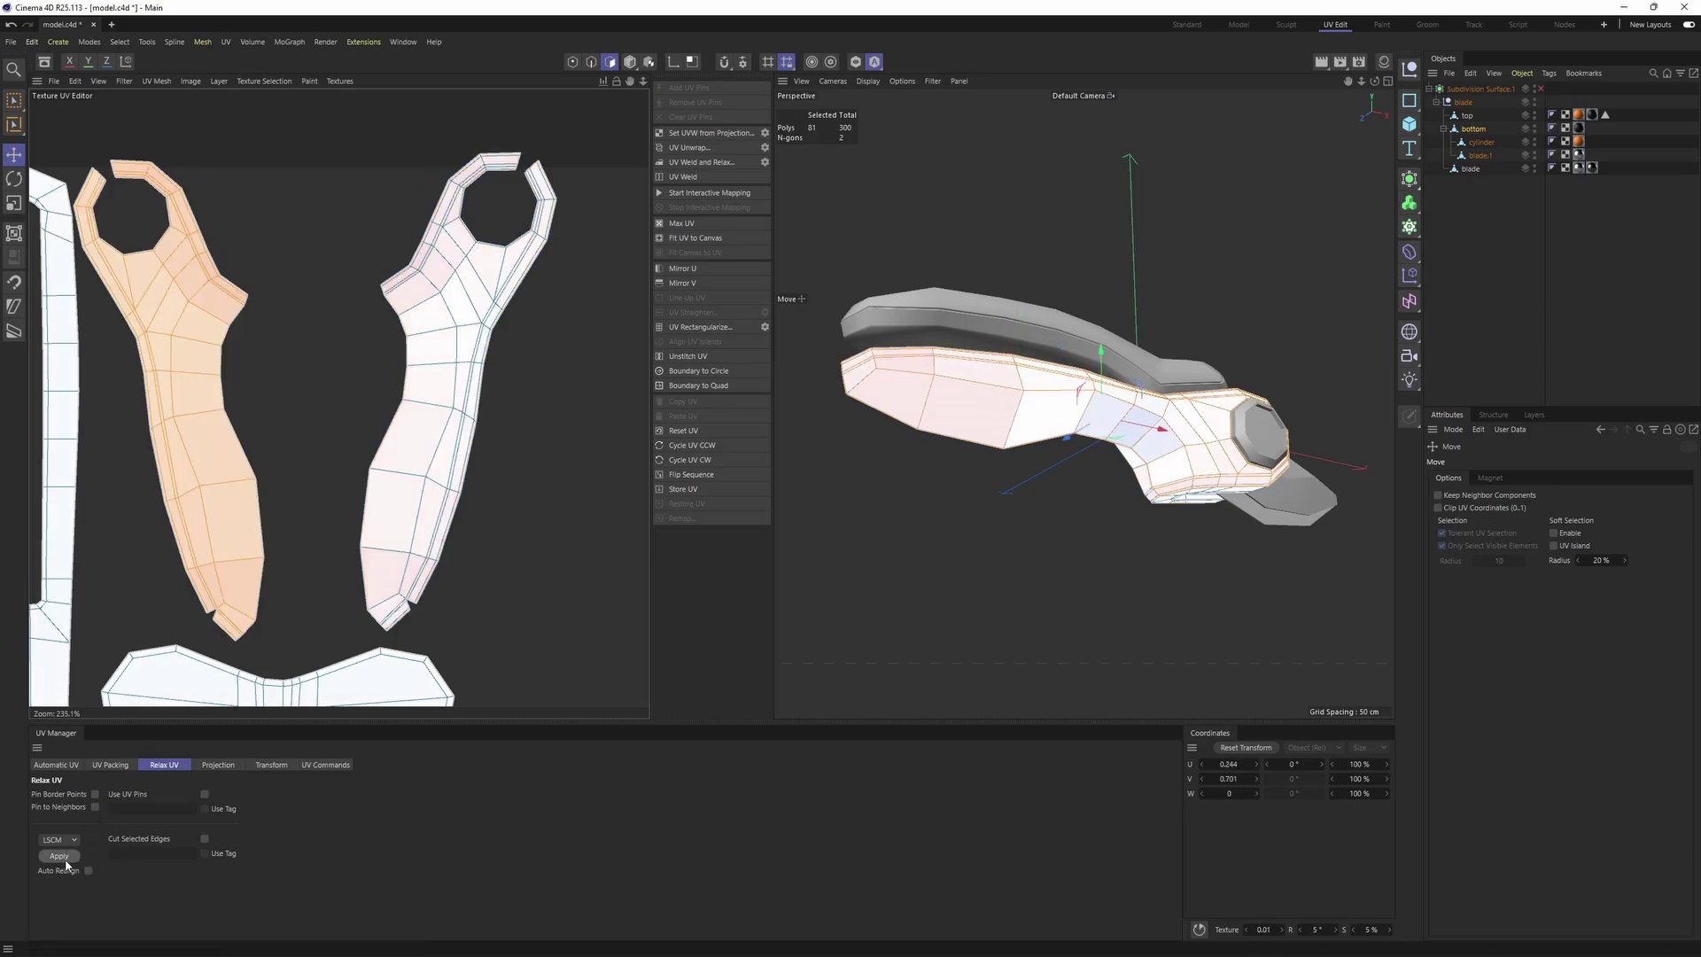
click(302, 513)
Select the left half island and move it slightly away from the long strip beside it
scroll(435, 503, down, 1)
alt+middle_drag(434, 503, 471, 479)
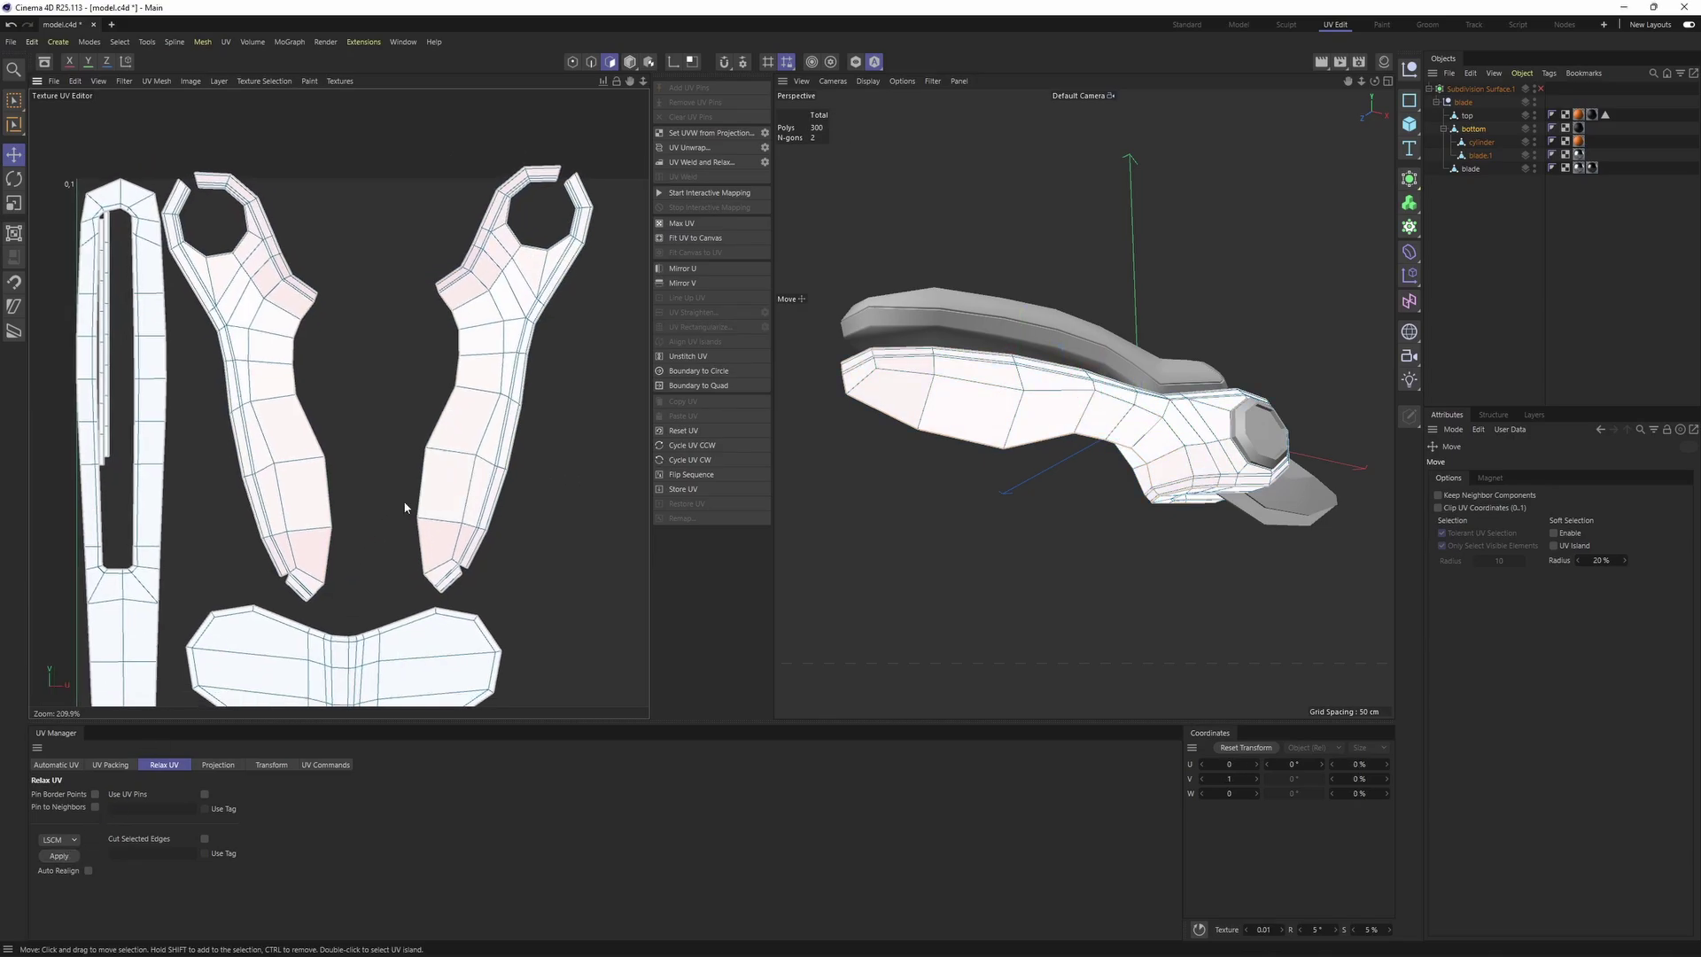
double_click(299, 490)
drag(300, 490, 324, 487)
click(567, 463)
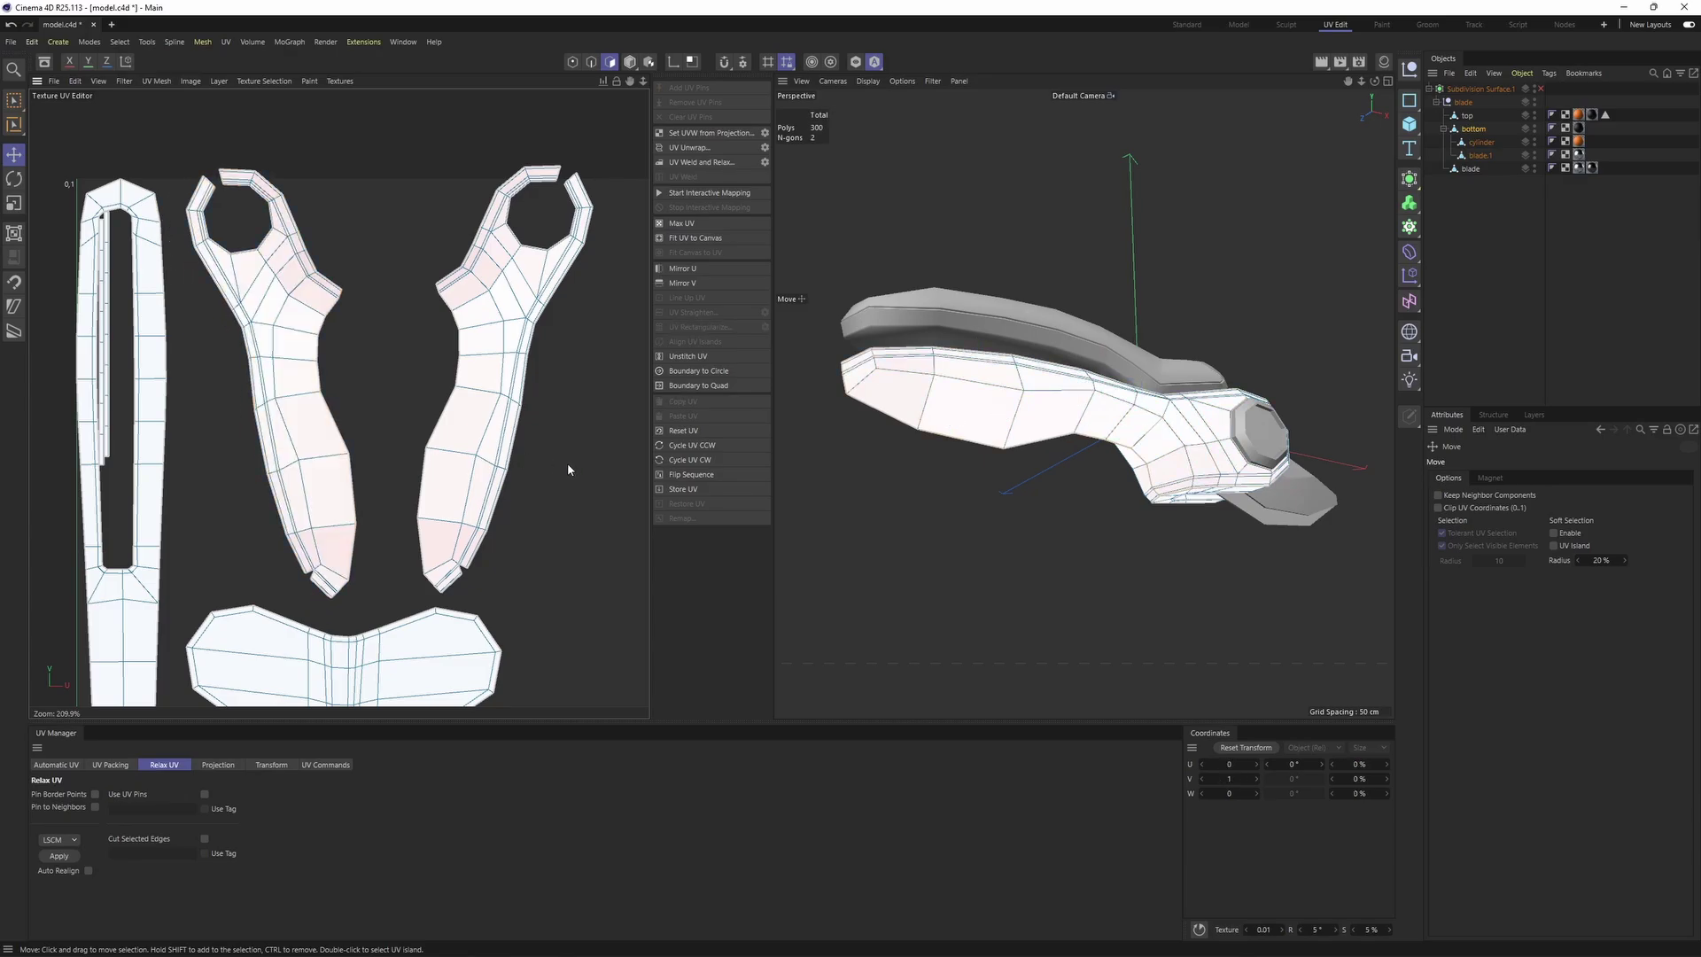
Select all polygons of the part and display the UV Map test texture behind the islands
scroll(567, 462, down, 1)
alt+middle_drag(567, 463, 549, 439)
scroll(584, 465, up, 3)
scroll(475, 363, down, 5)
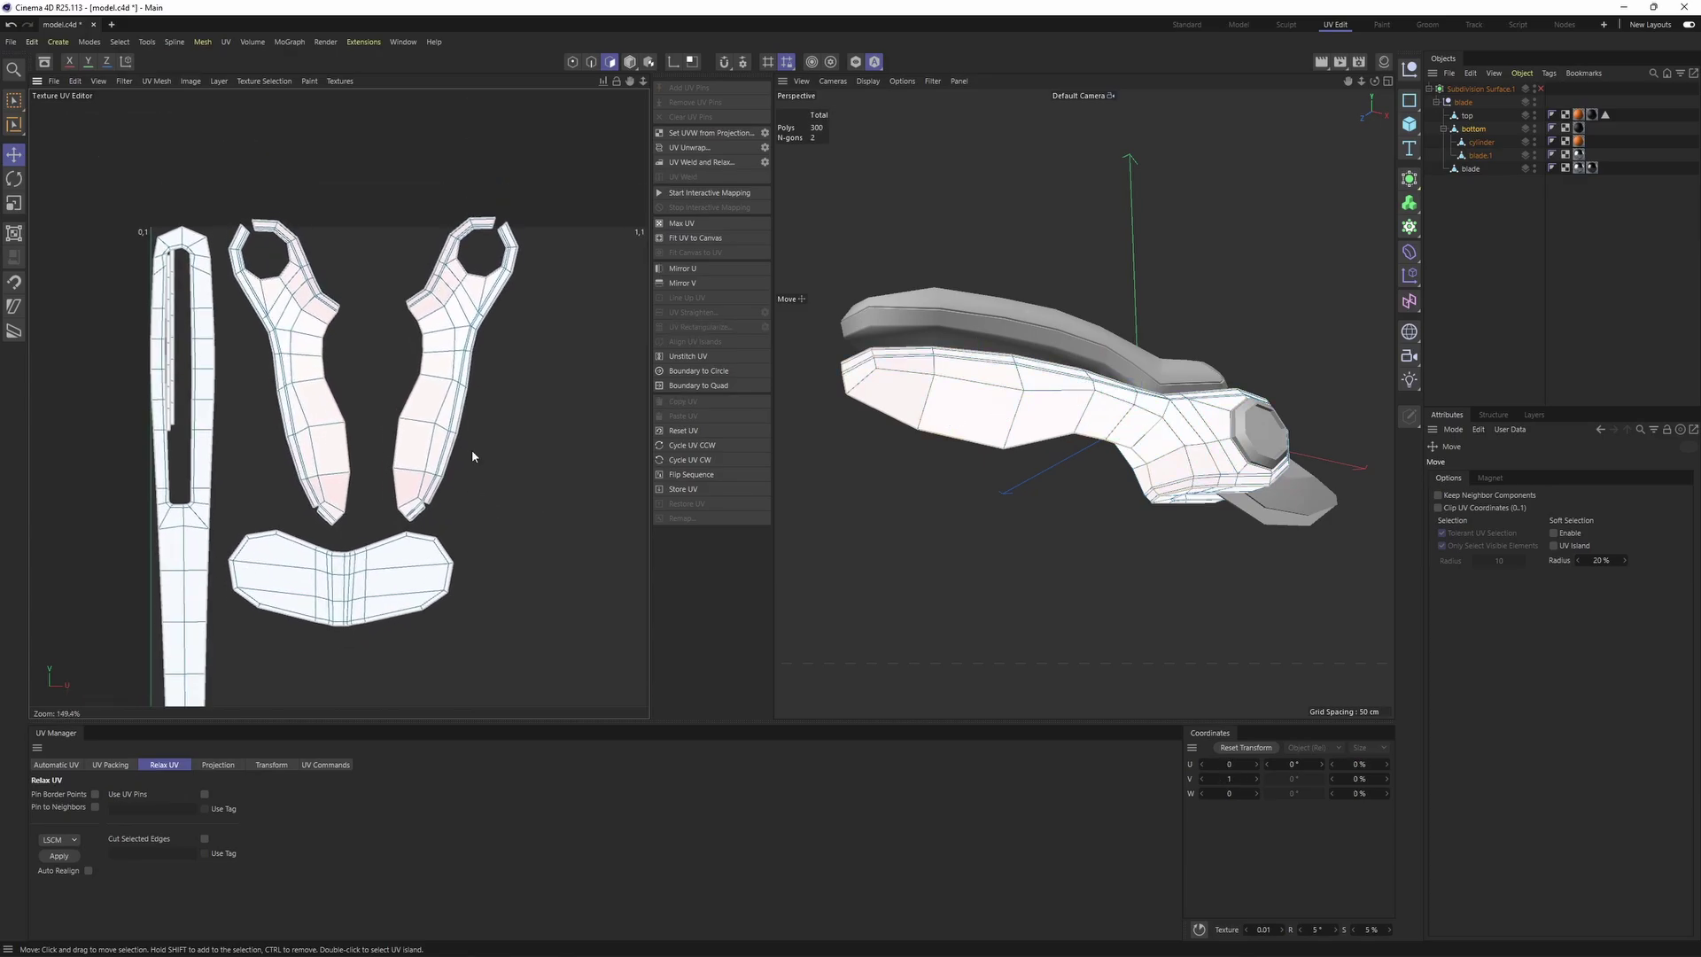
double_click(426, 440)
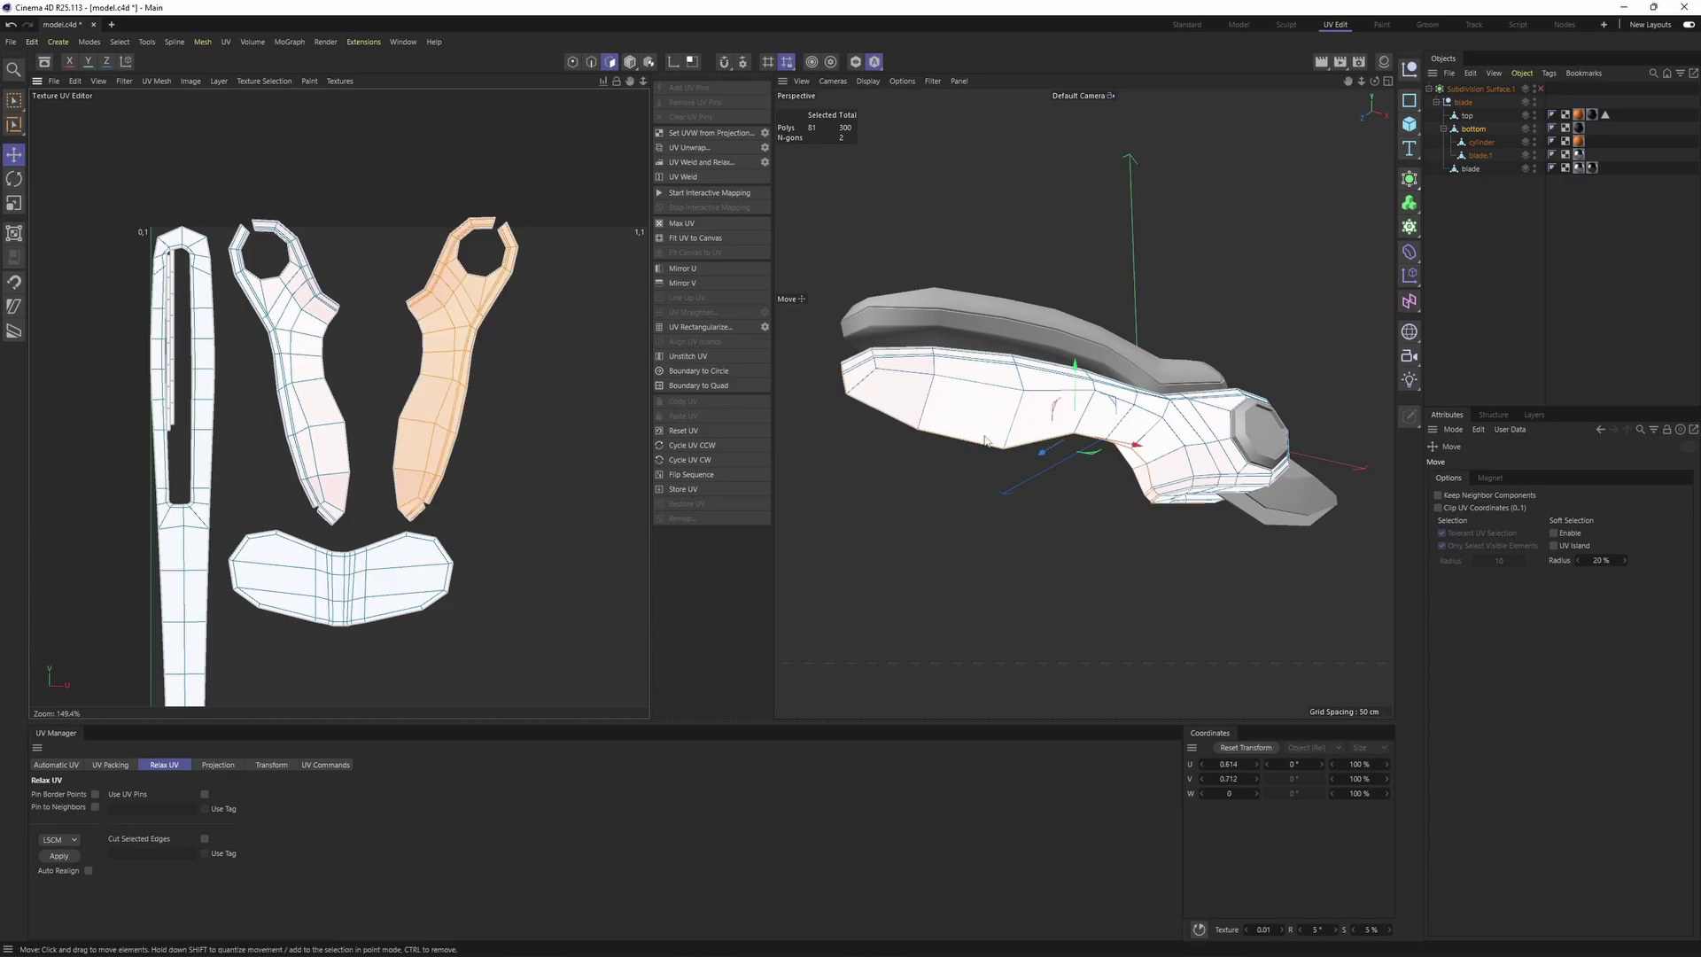
scroll(991, 419, up, 4)
key(ctrl+a)
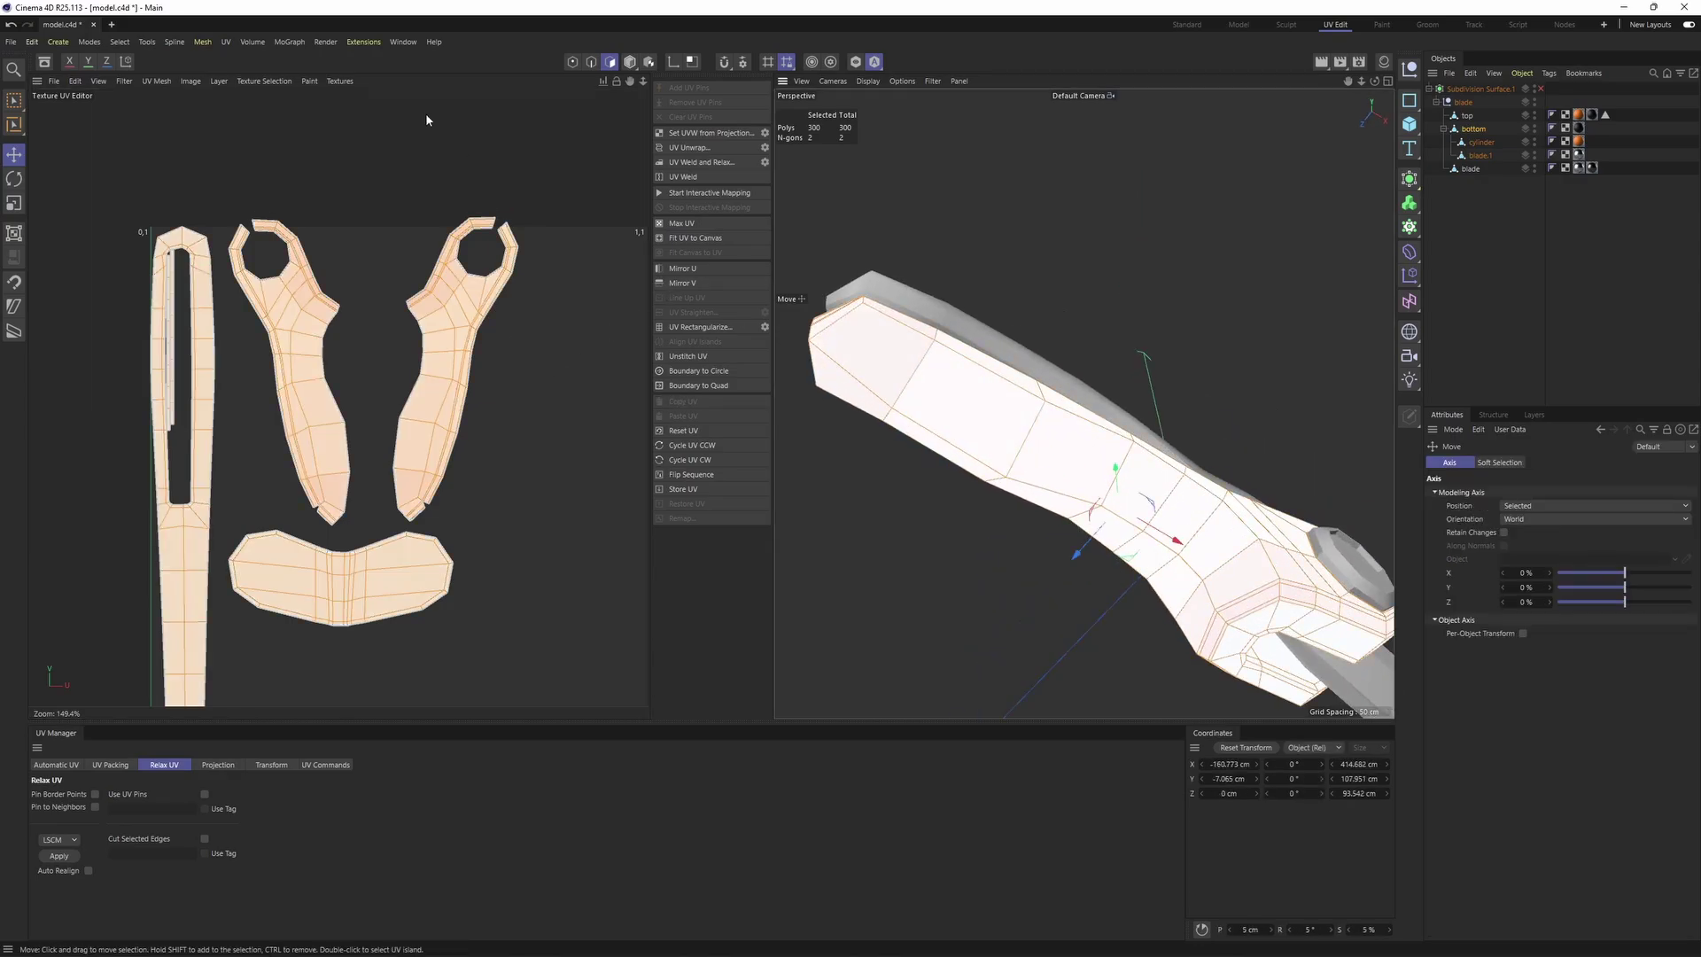
click(312, 81)
mouse_move(339, 80)
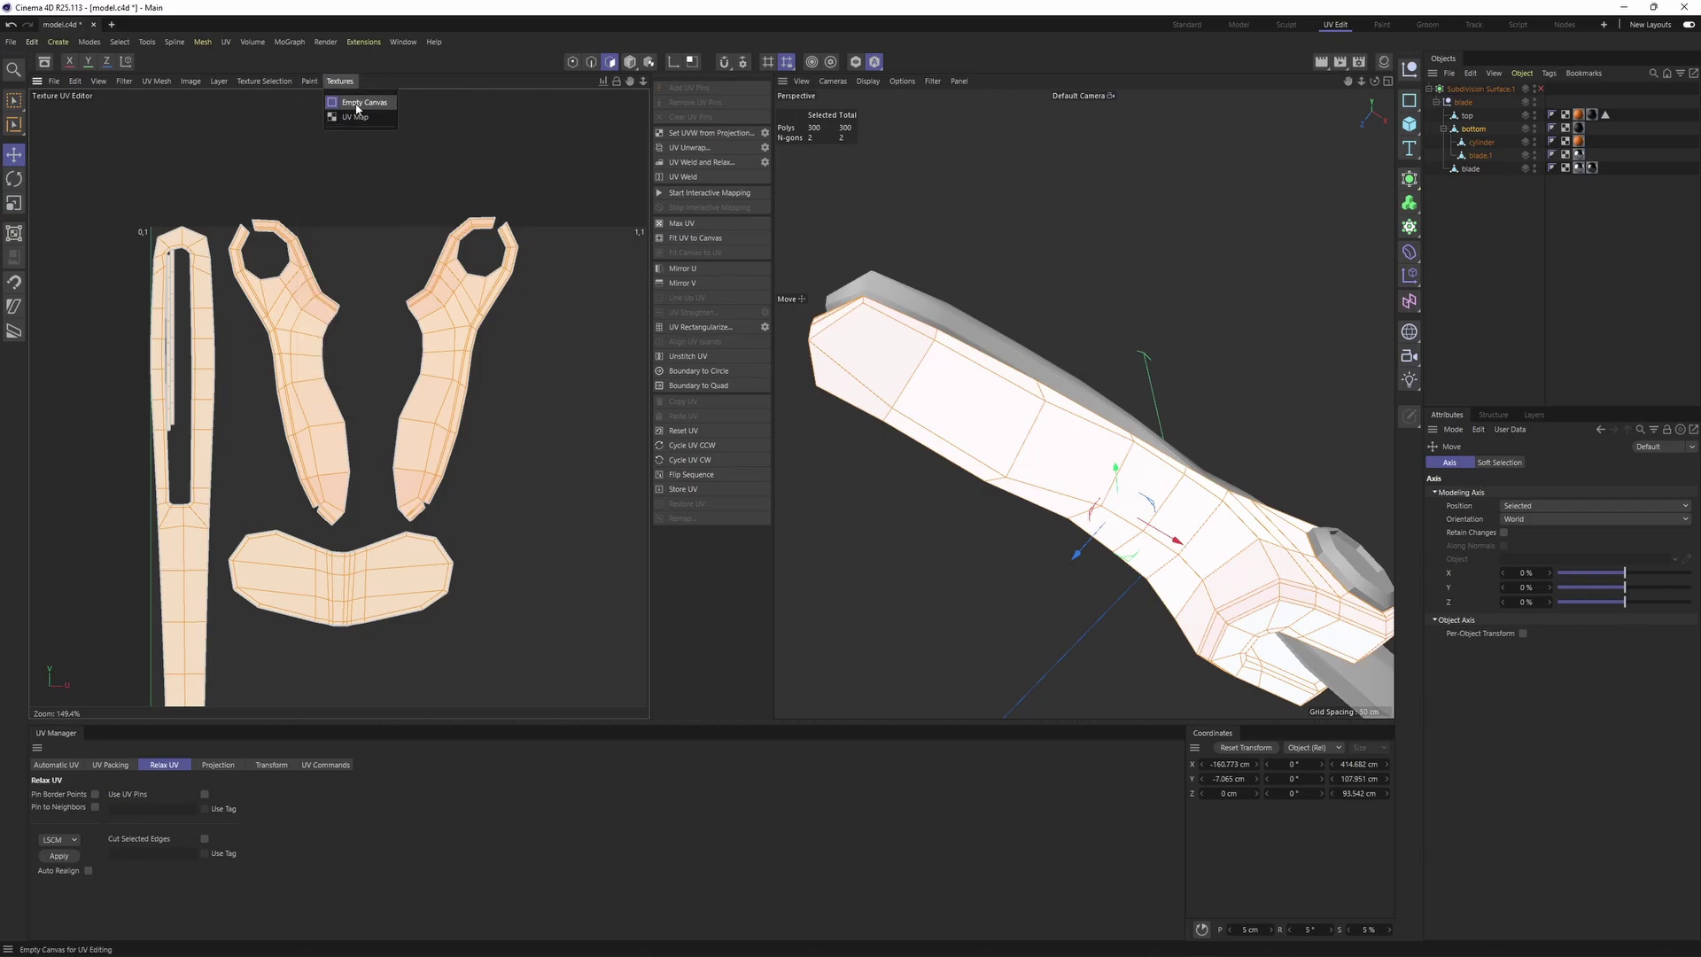
click(359, 118)
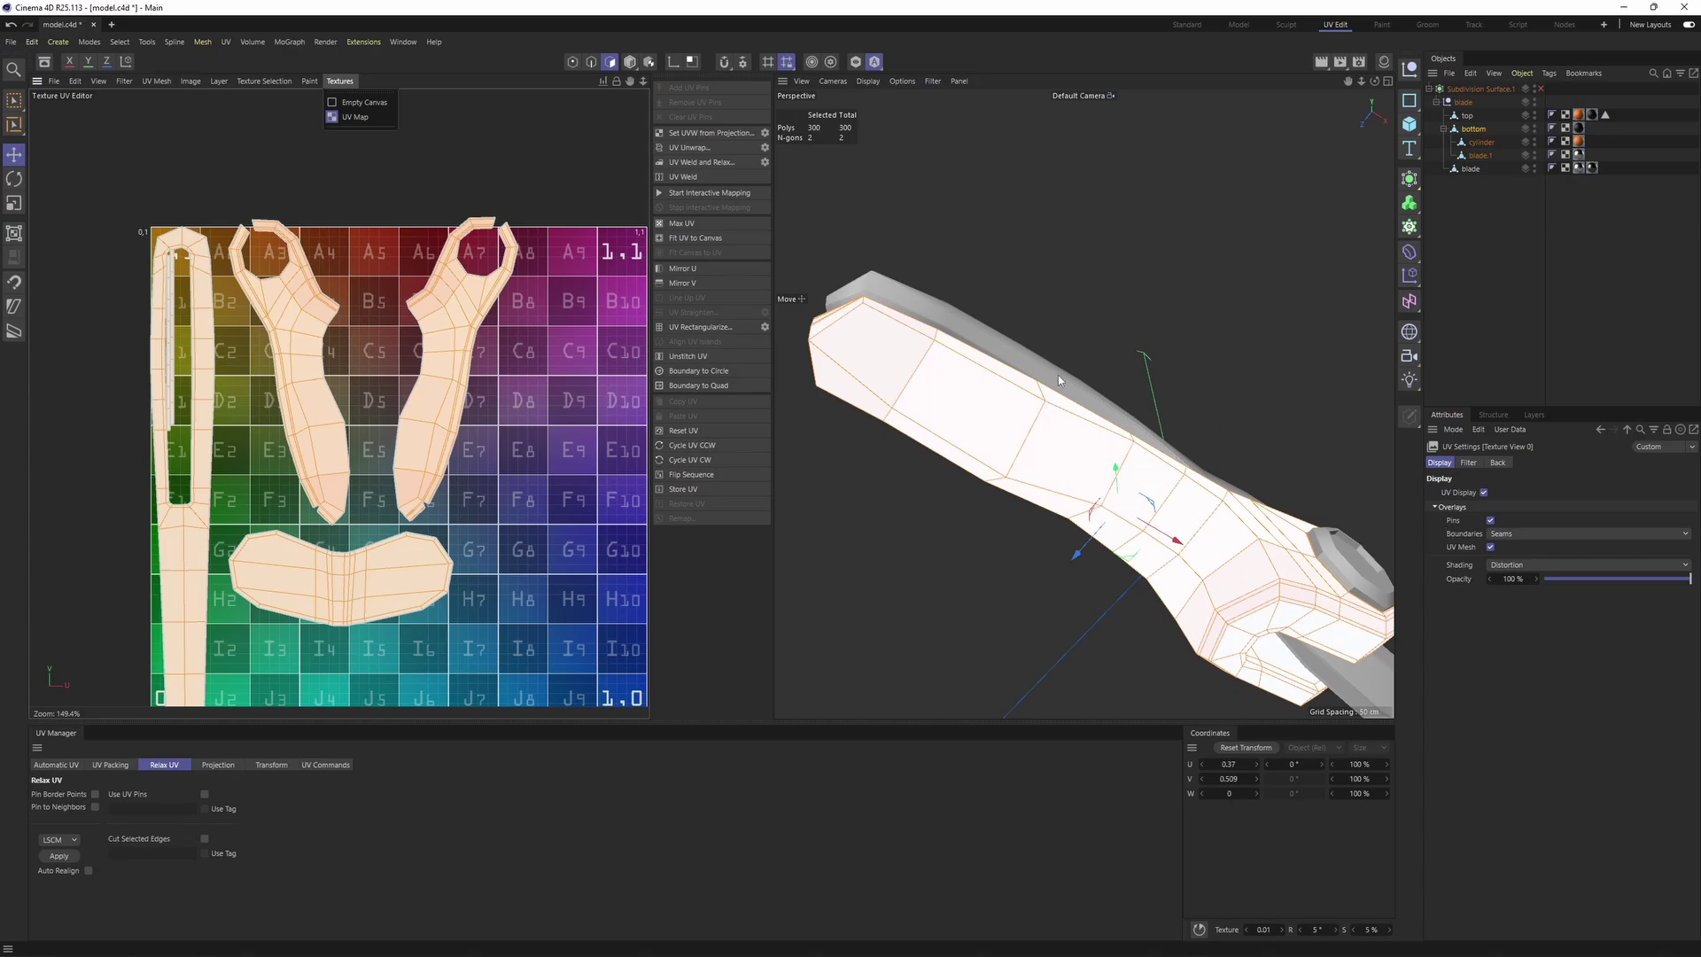
click(349, 117)
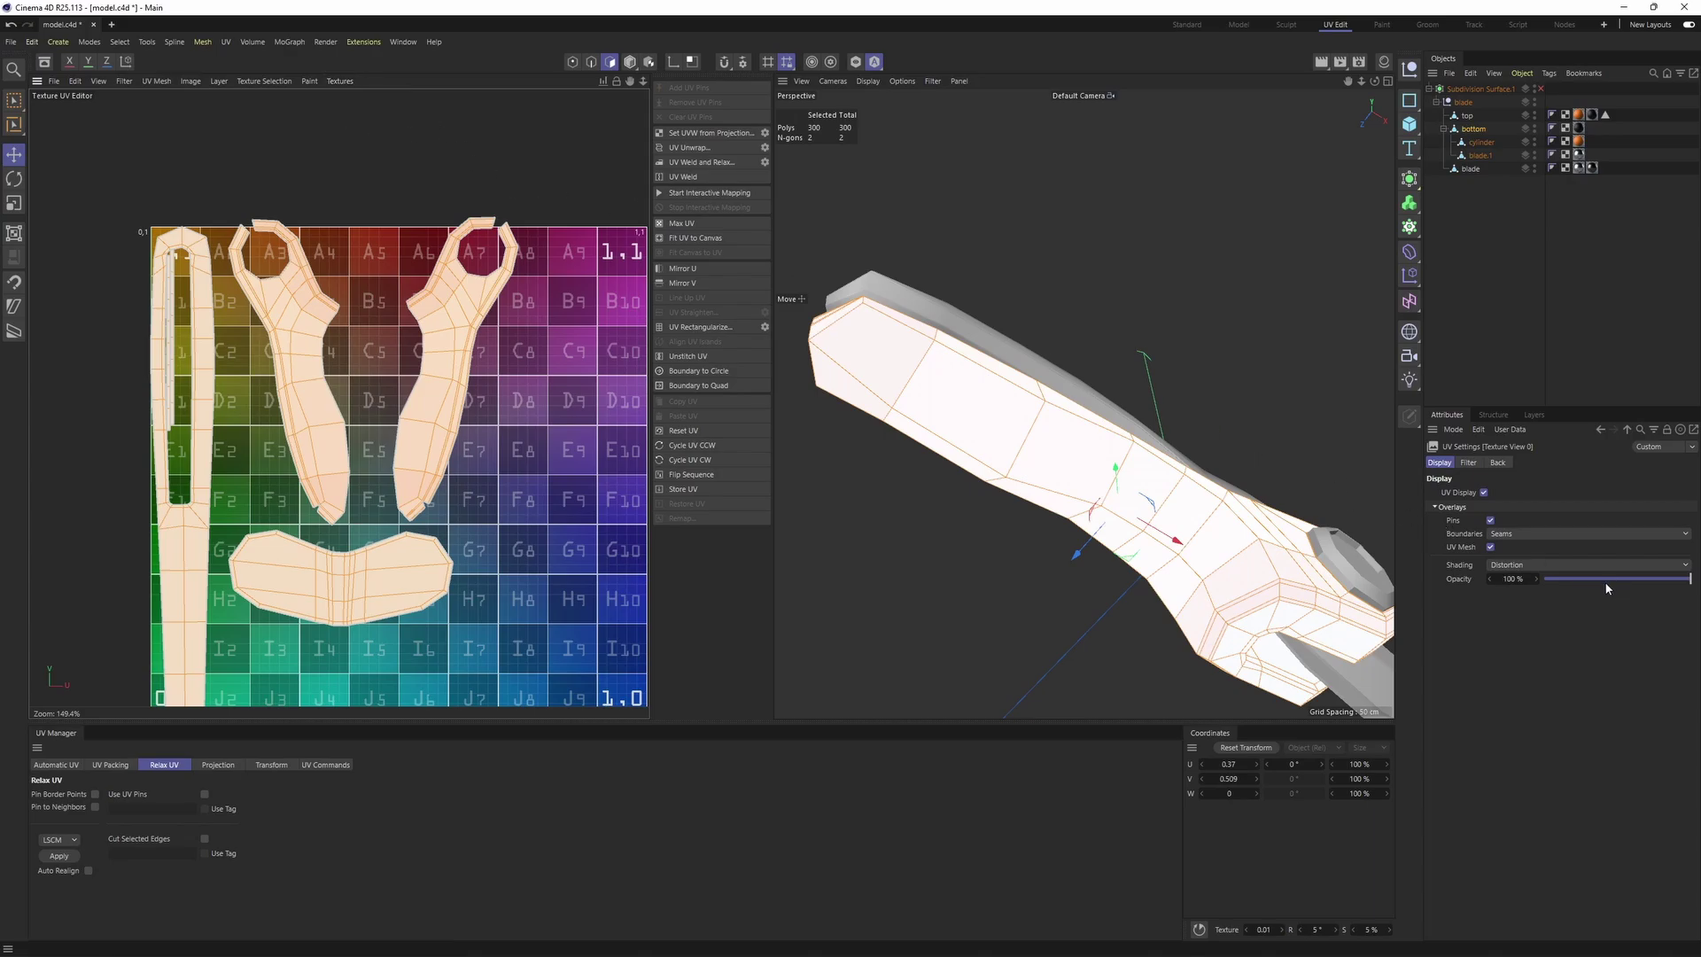
Set the distortion shading's opacity to 0% and examine how the checker pattern runs across the handle's central seam
drag(1608, 587, 1546, 580)
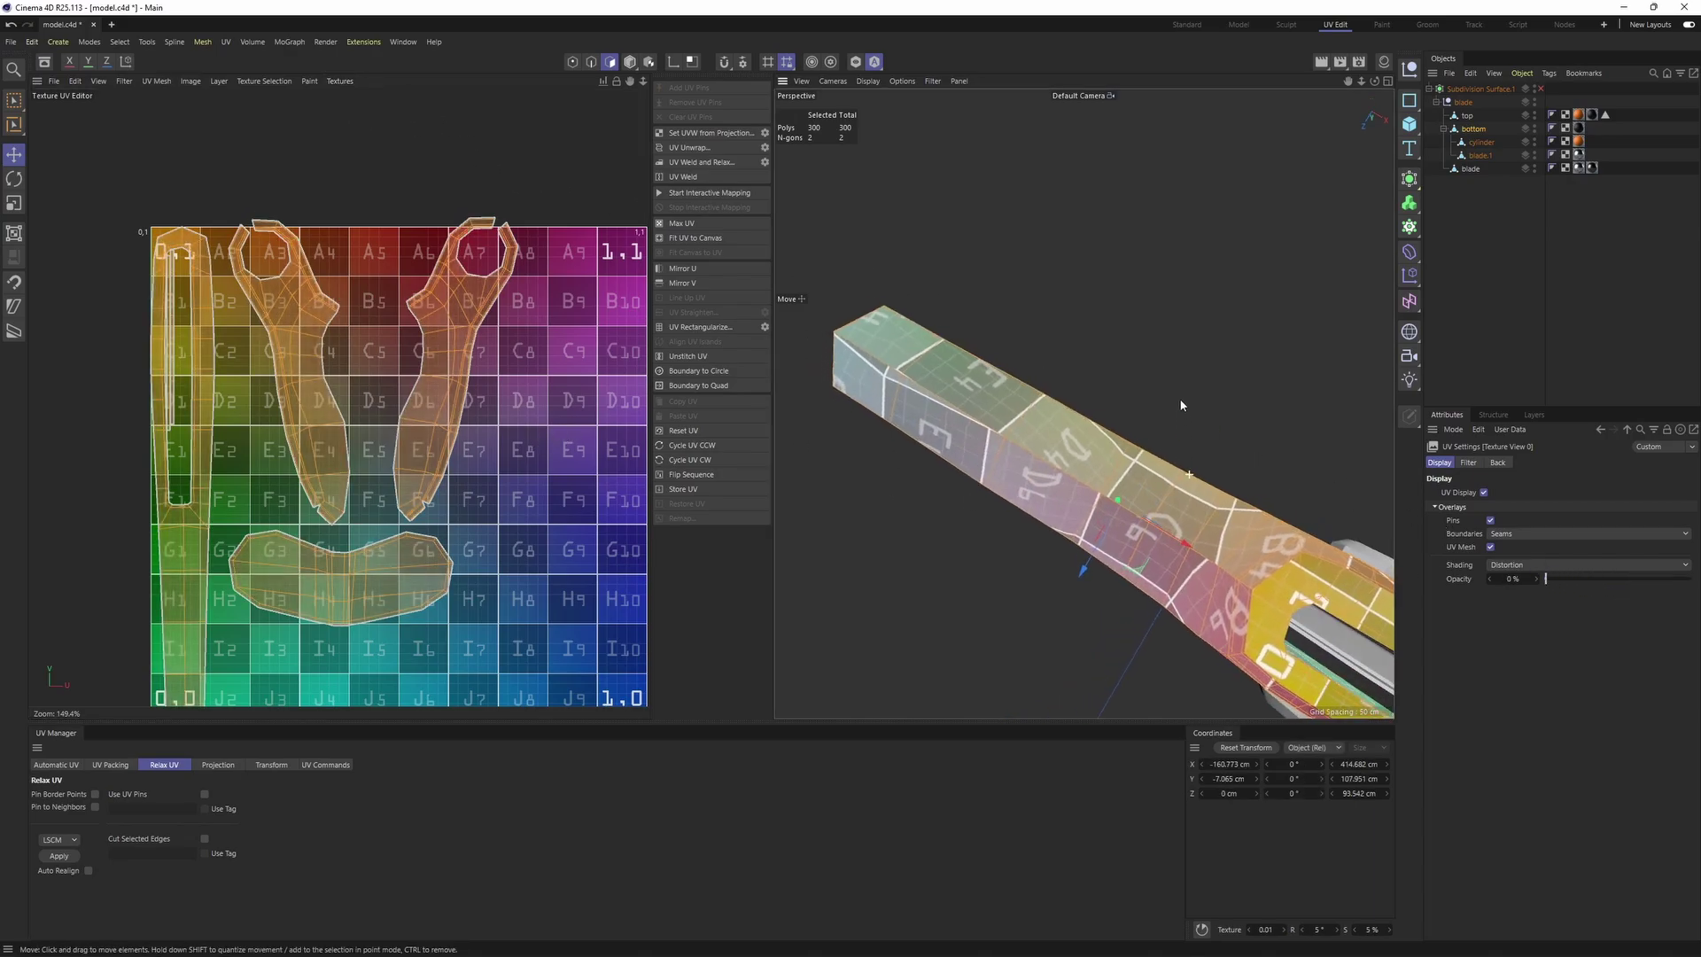
alt+drag(1181, 405, 921, 359)
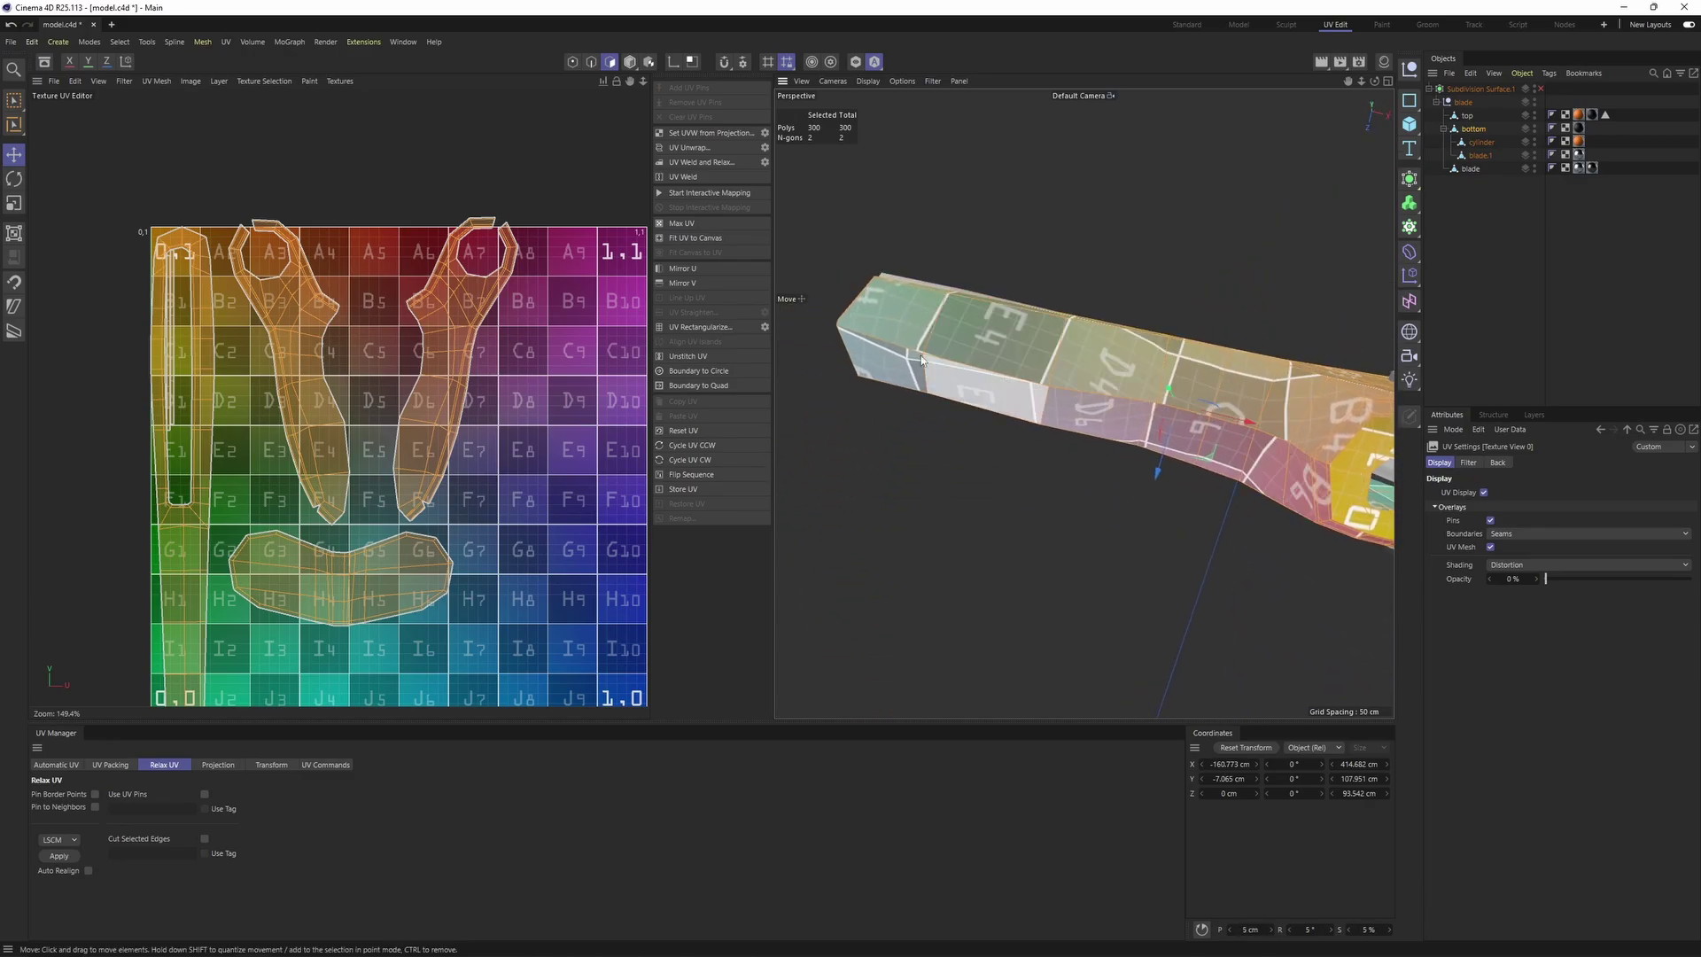
click(482, 435)
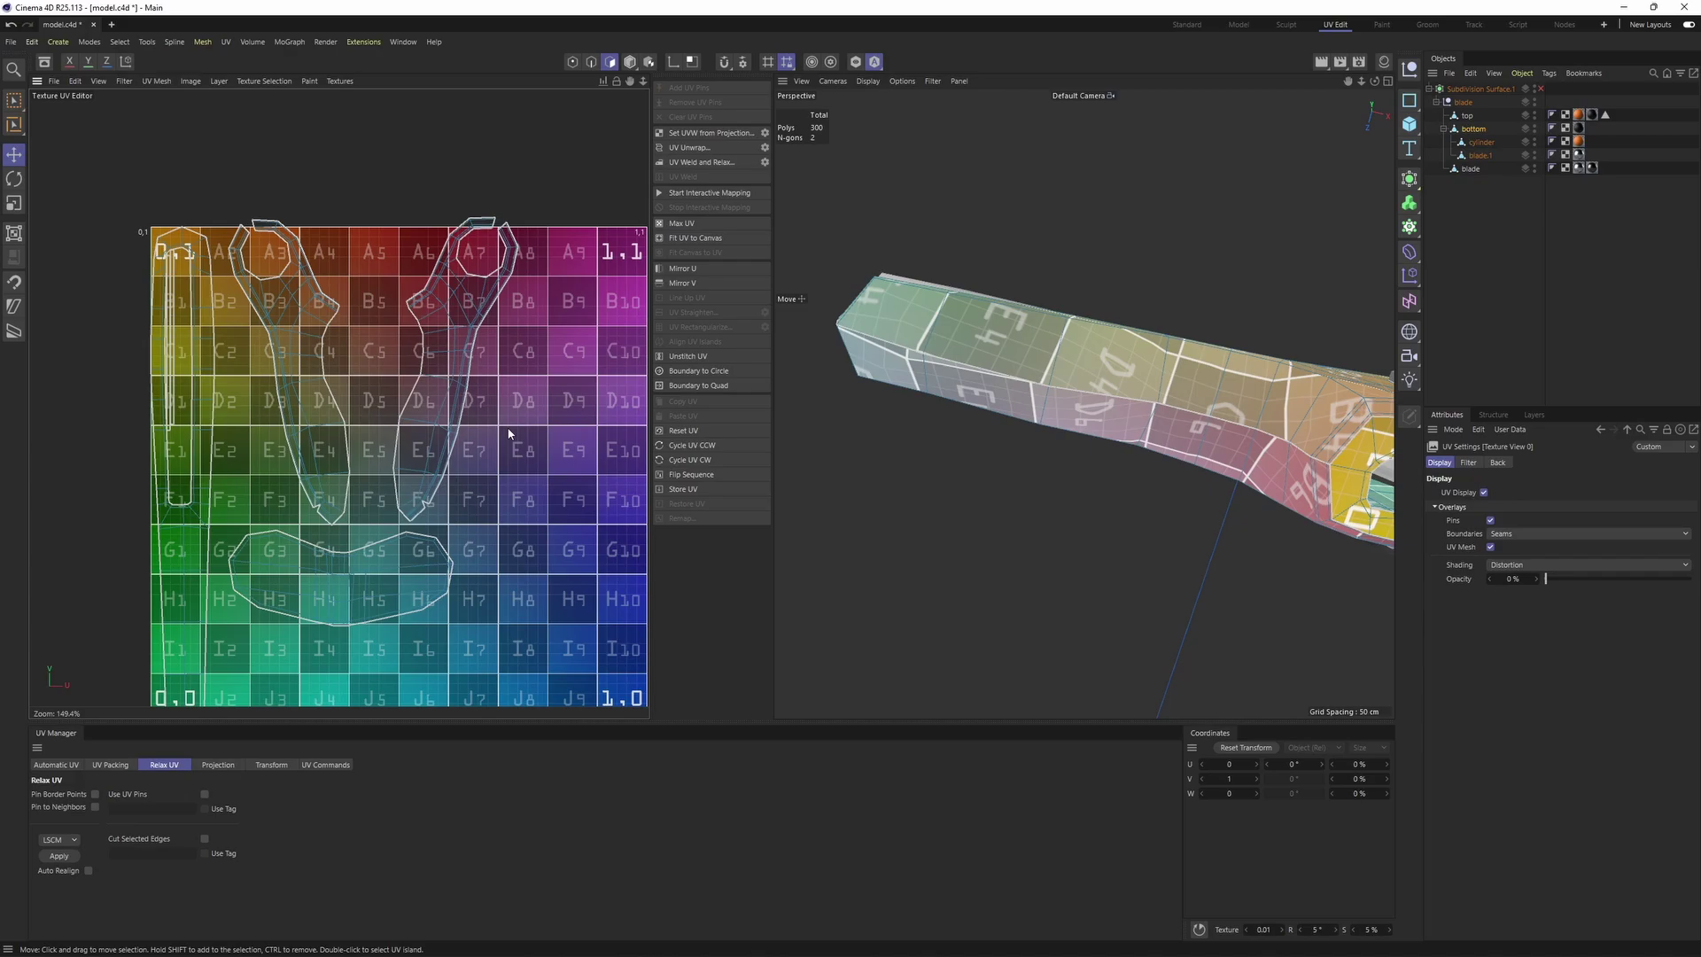
scroll(479, 422, up, 2)
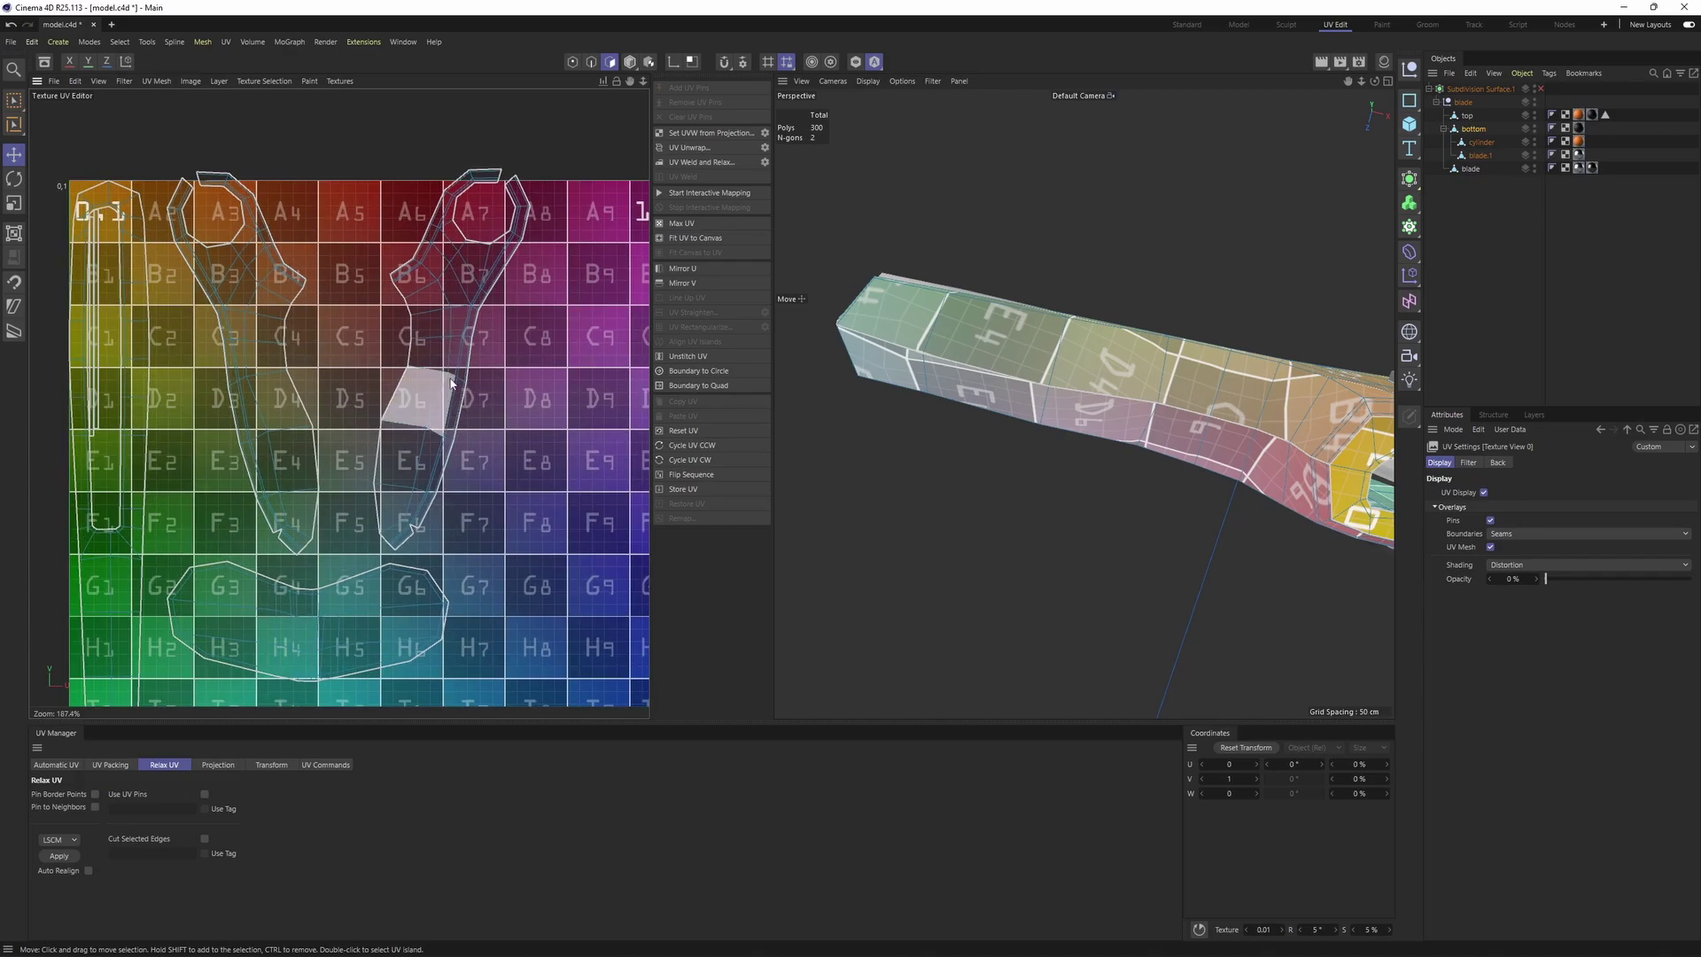
Hide the UV Map texture and set the distortion shading's opacity back to 100%
click(337, 81)
click(347, 113)
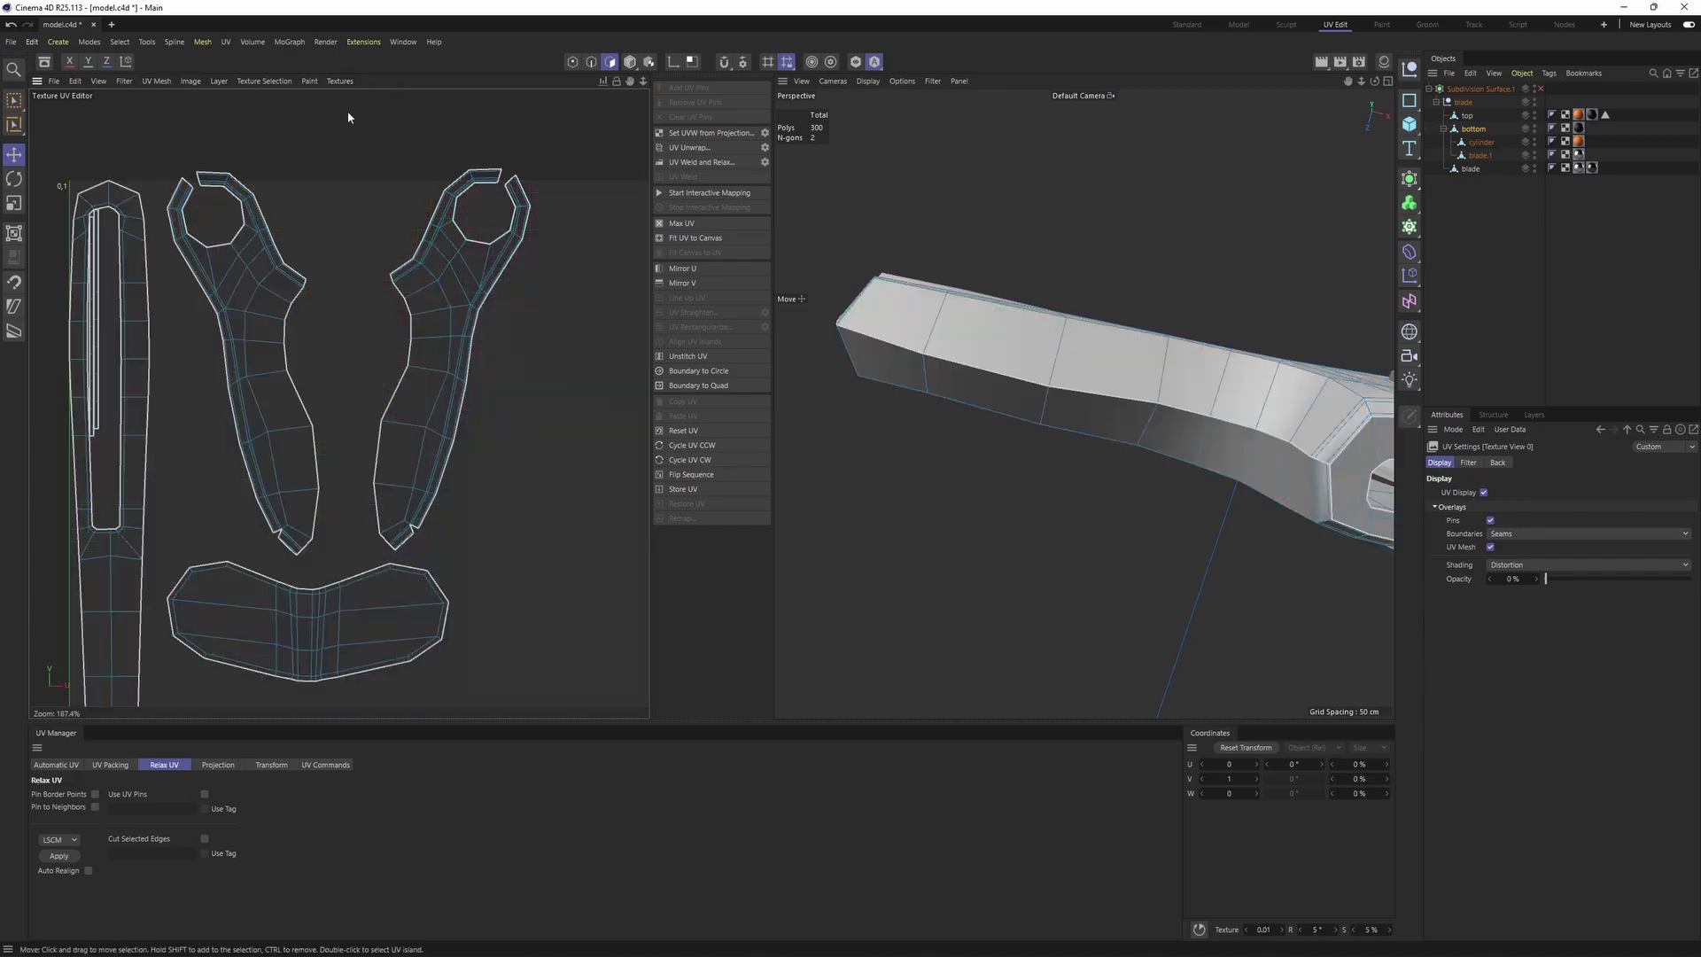
drag(1547, 578, 1694, 572)
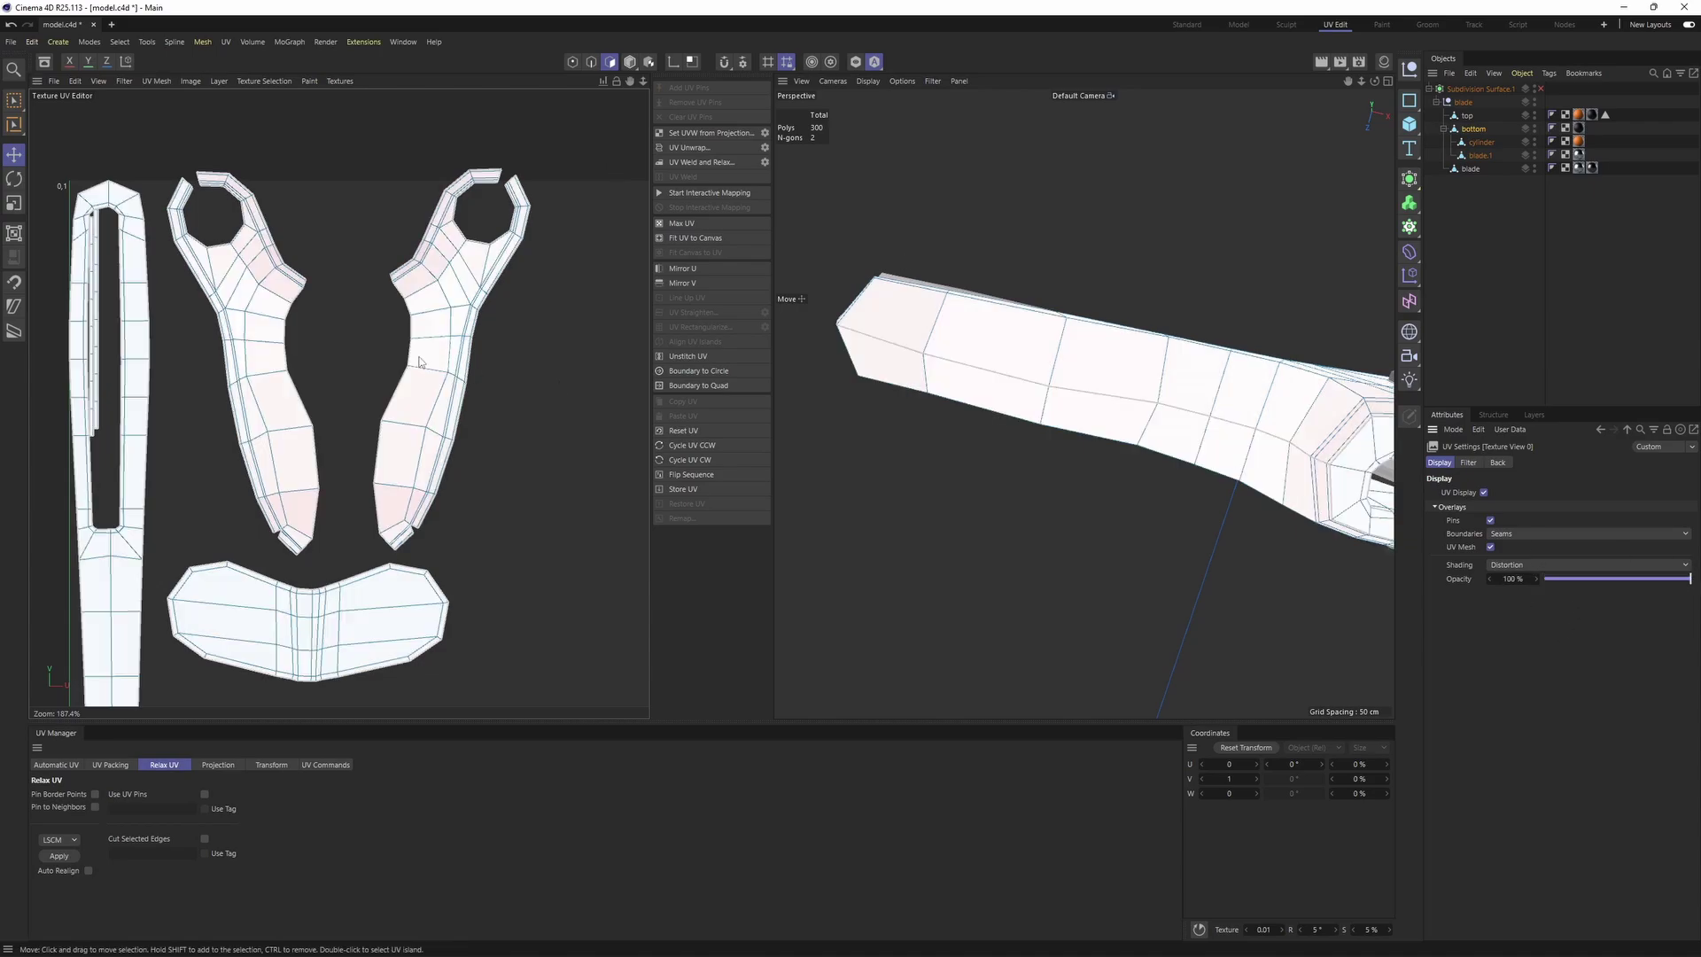
Undo the relaxing and the centre-line split so that the two halves form one Y-shaped island again
key(ctrl+a)
key(ctrl+z)
key(ctrl+z)
key(ctrl+z)
key(ctrl+z)
key(ctrl+z)
key(ctrl+z)
key(ctrl+z)
key(ctrl+z)
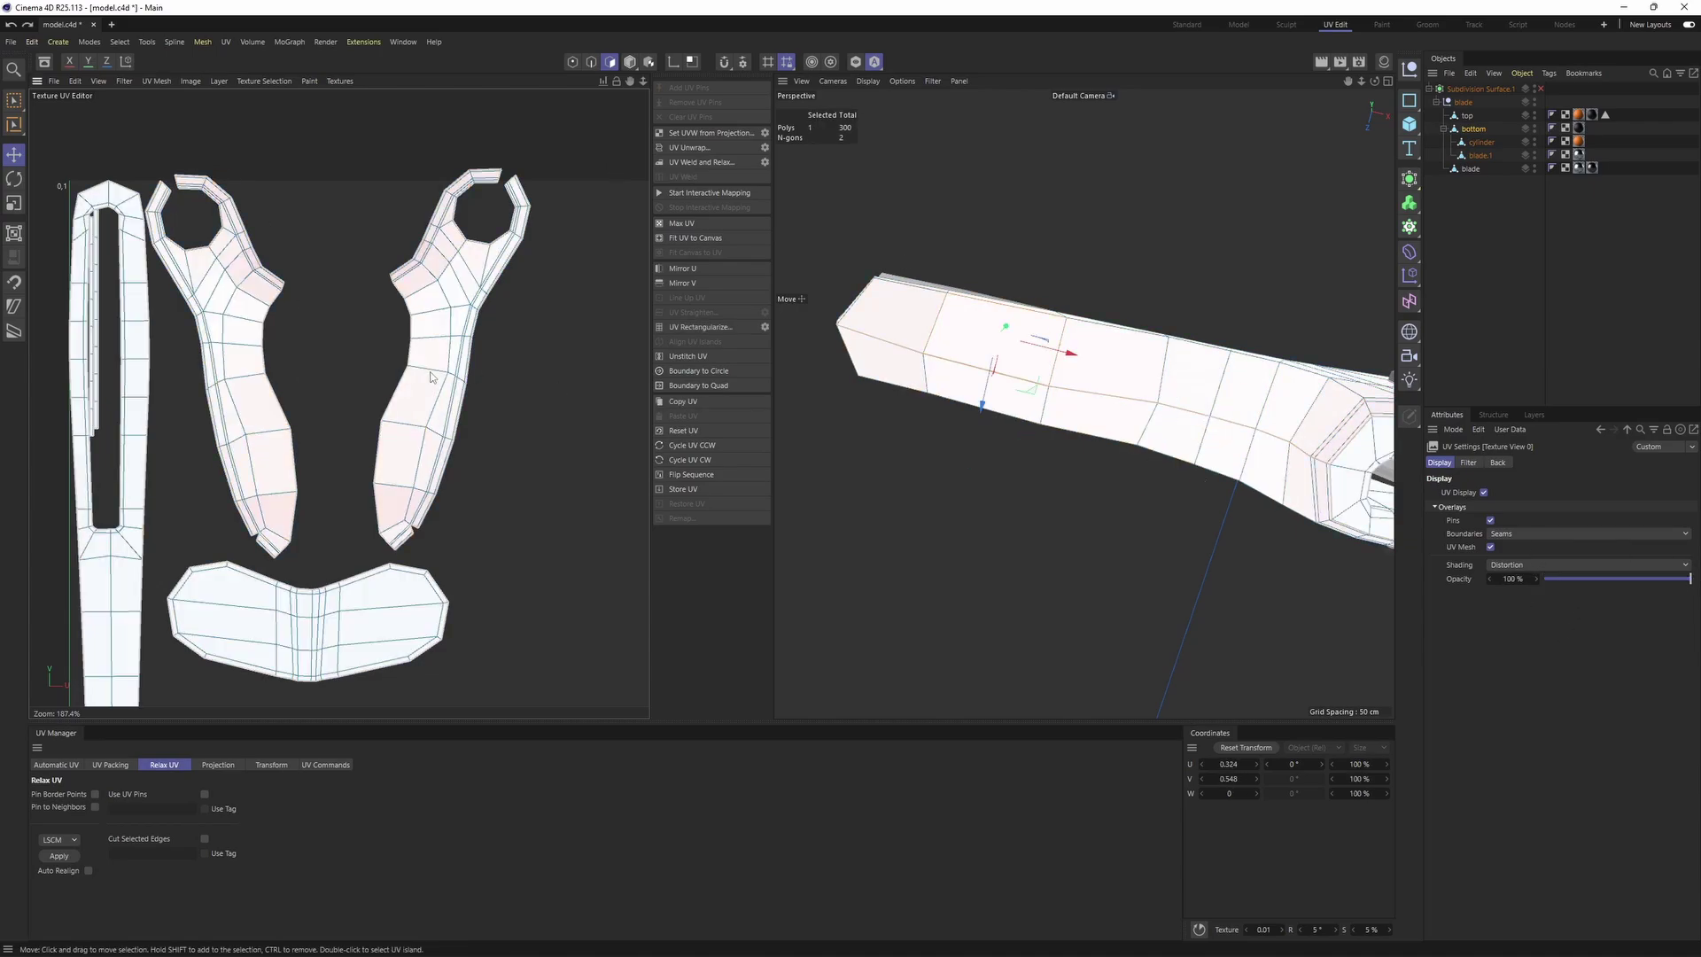
key(ctrl+z)
key(ctrl+z)
key(ctrl+z)
key(ctrl+z)
key(ctrl+z)
key(ctrl+z)
key(ctrl+z)
key(ctrl+z)
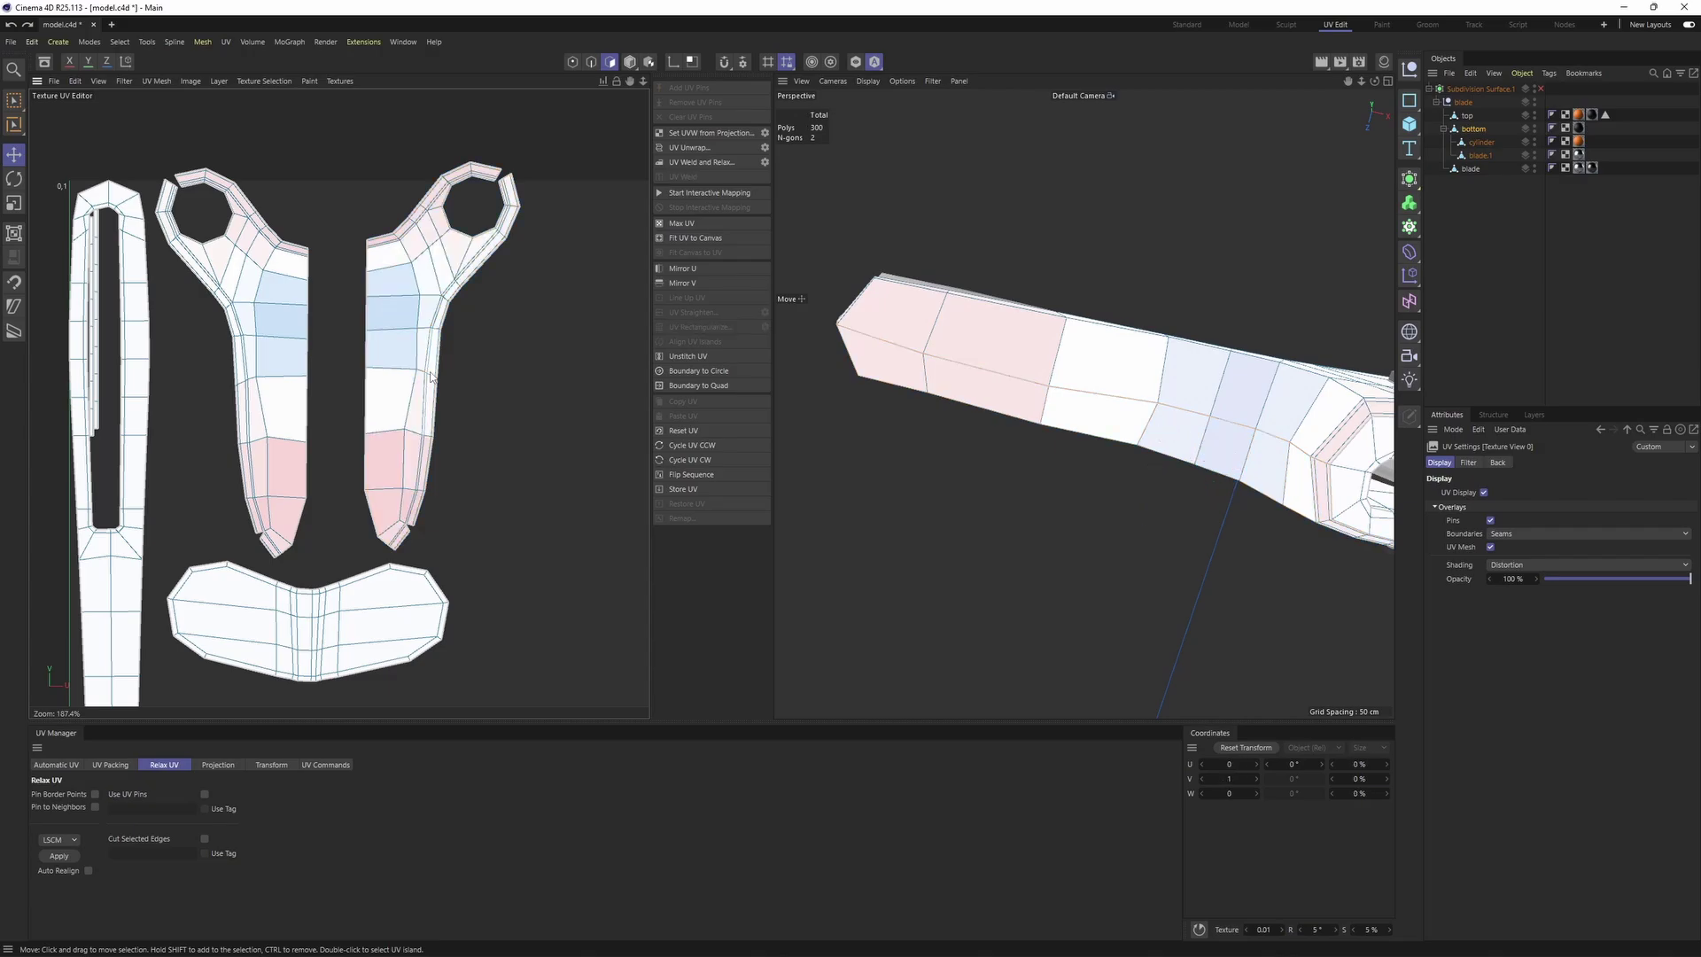
key(ctrl+z)
click(441, 375)
Display the UV Map texture with the distortion shading at 0% opacity and check the pattern on the handle
alt+middle_drag(416, 361, 435, 327)
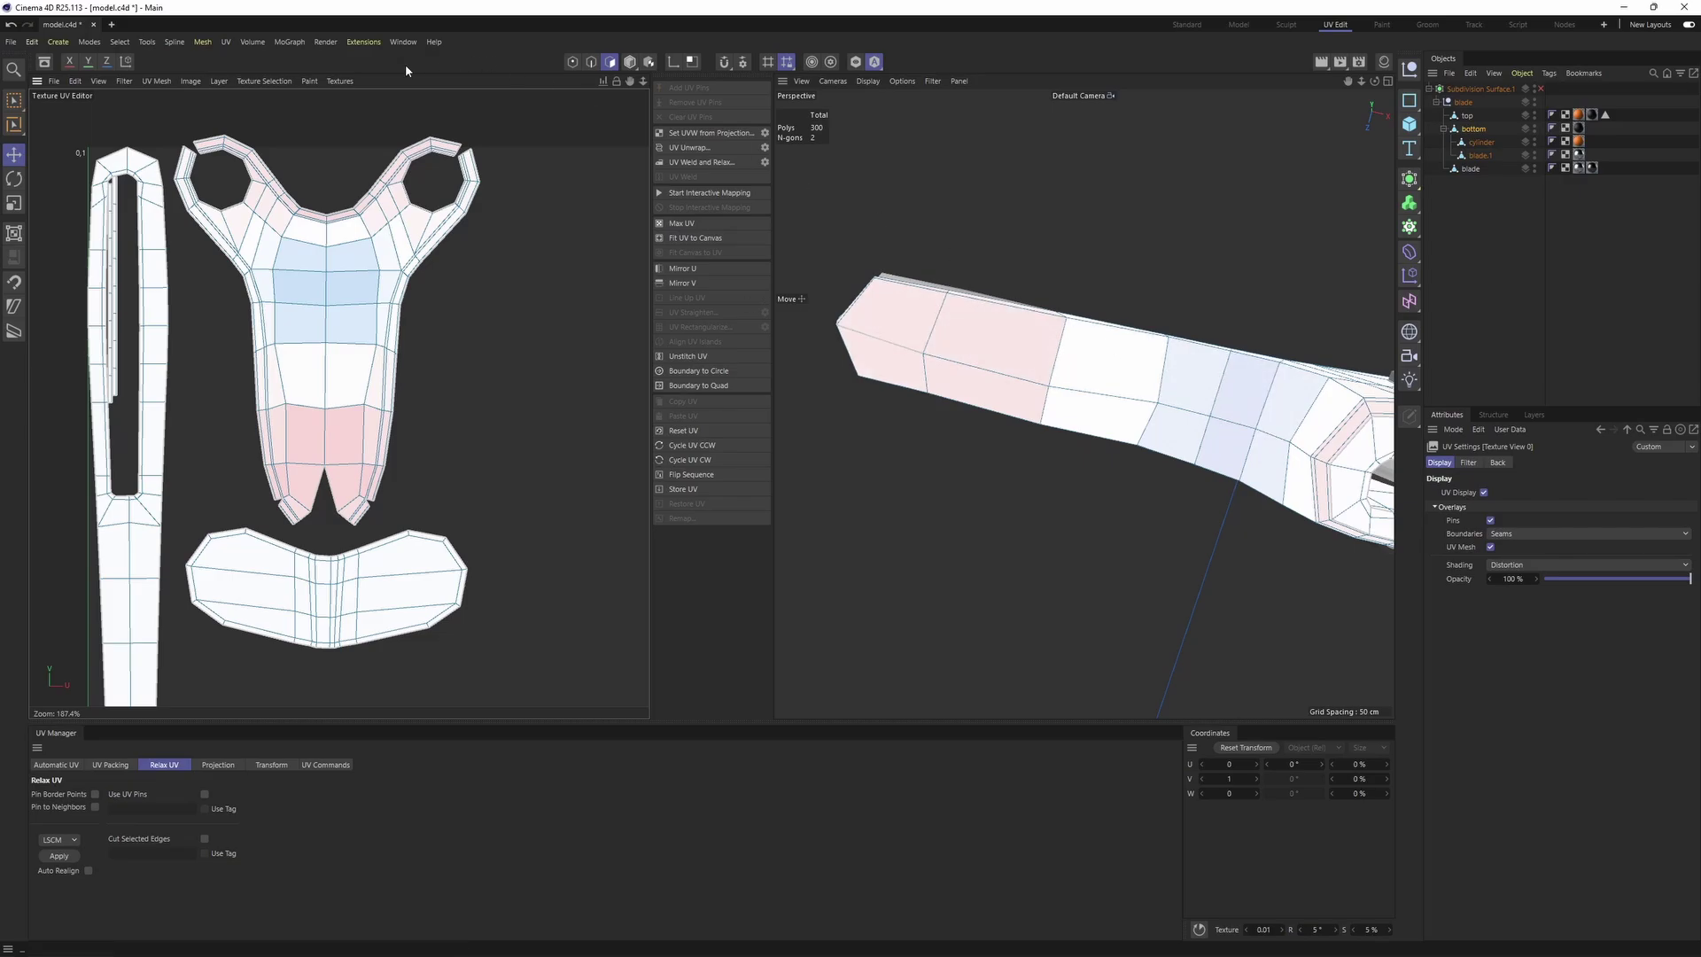
click(351, 82)
click(355, 117)
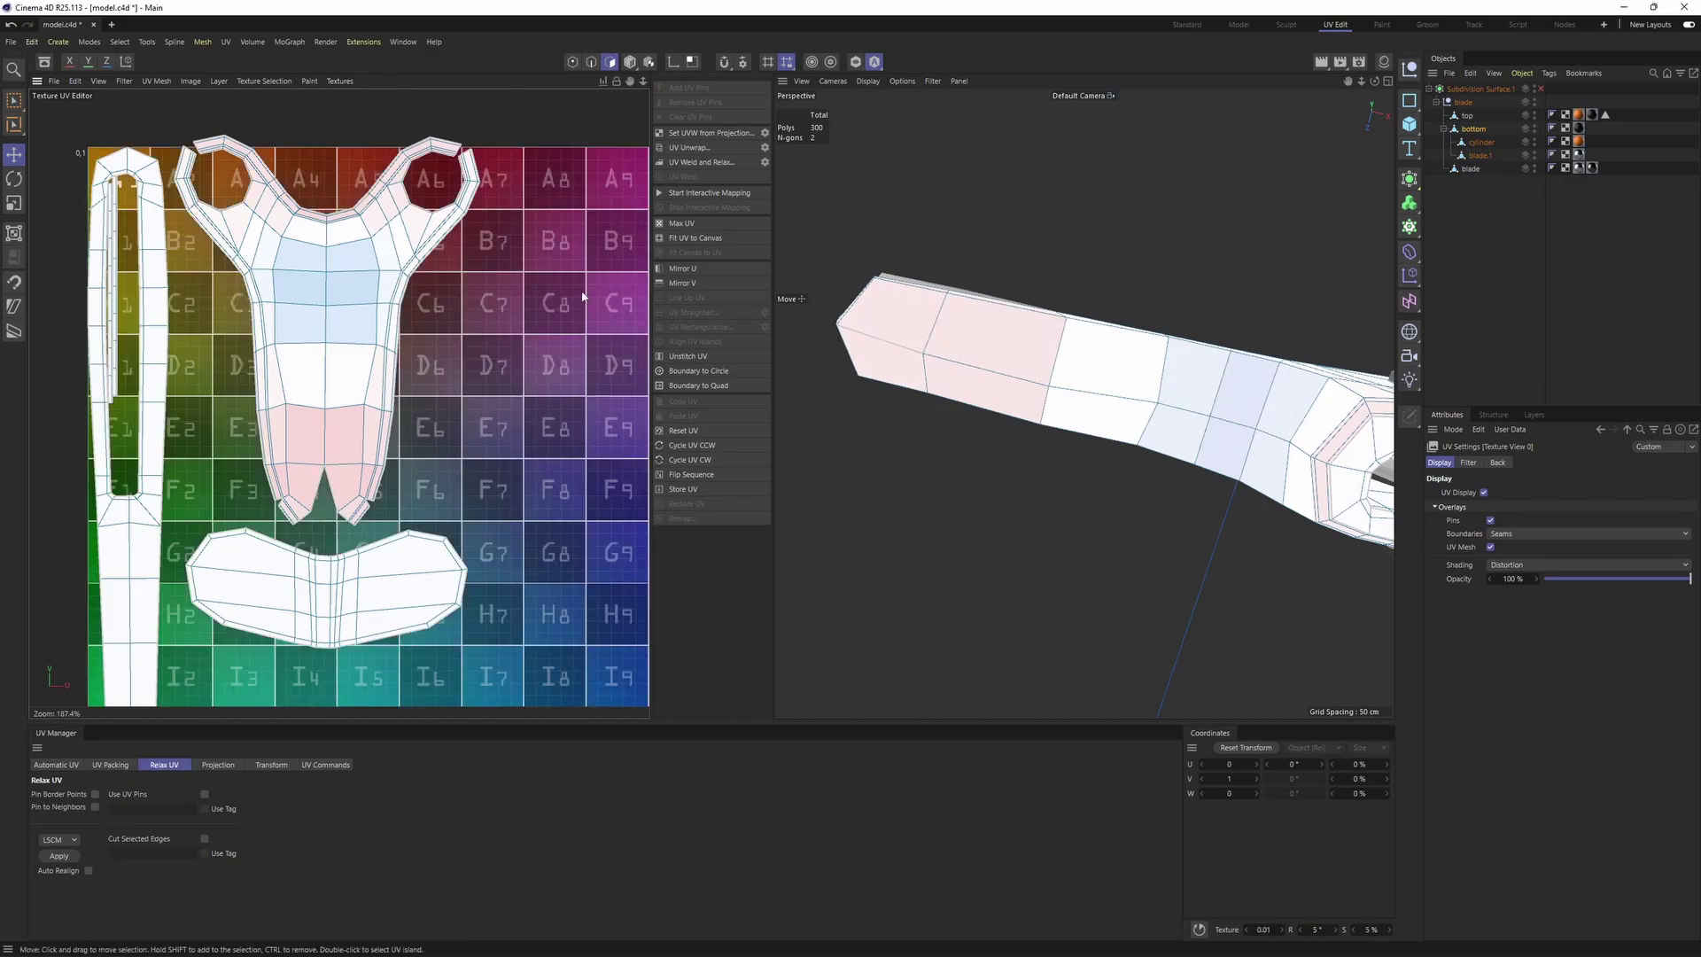
drag(1592, 582, 1540, 580)
alt+middle_drag(1171, 403, 1074, 358)
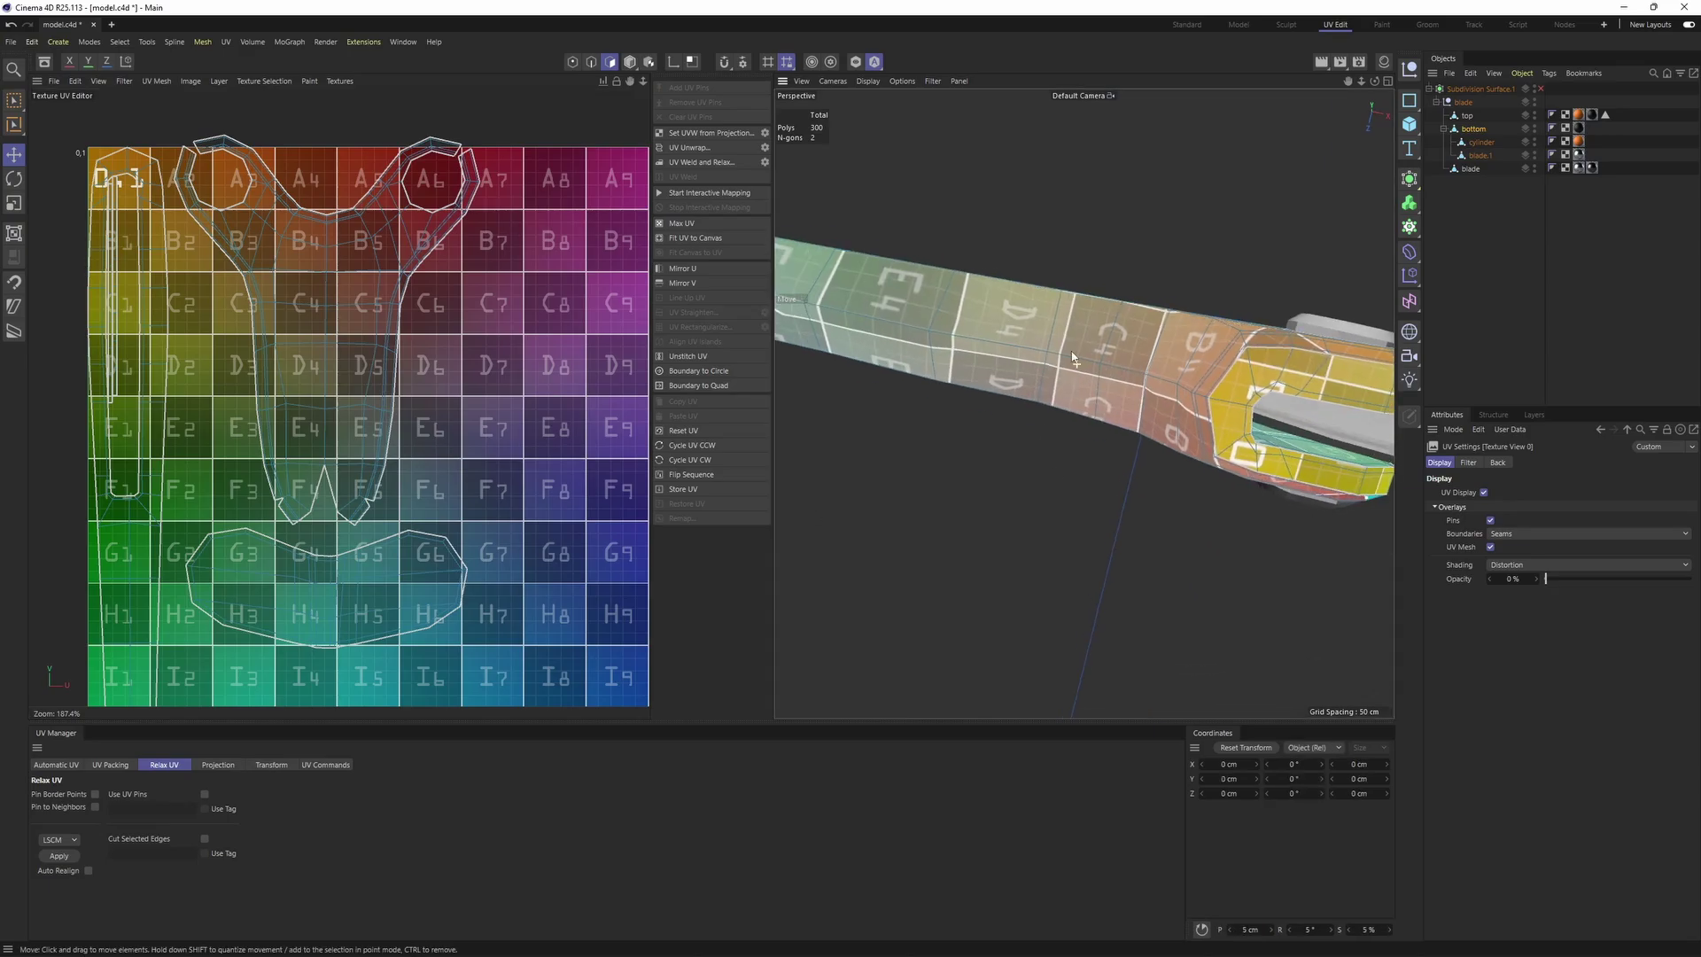
alt+drag(1072, 357, 1395, 282)
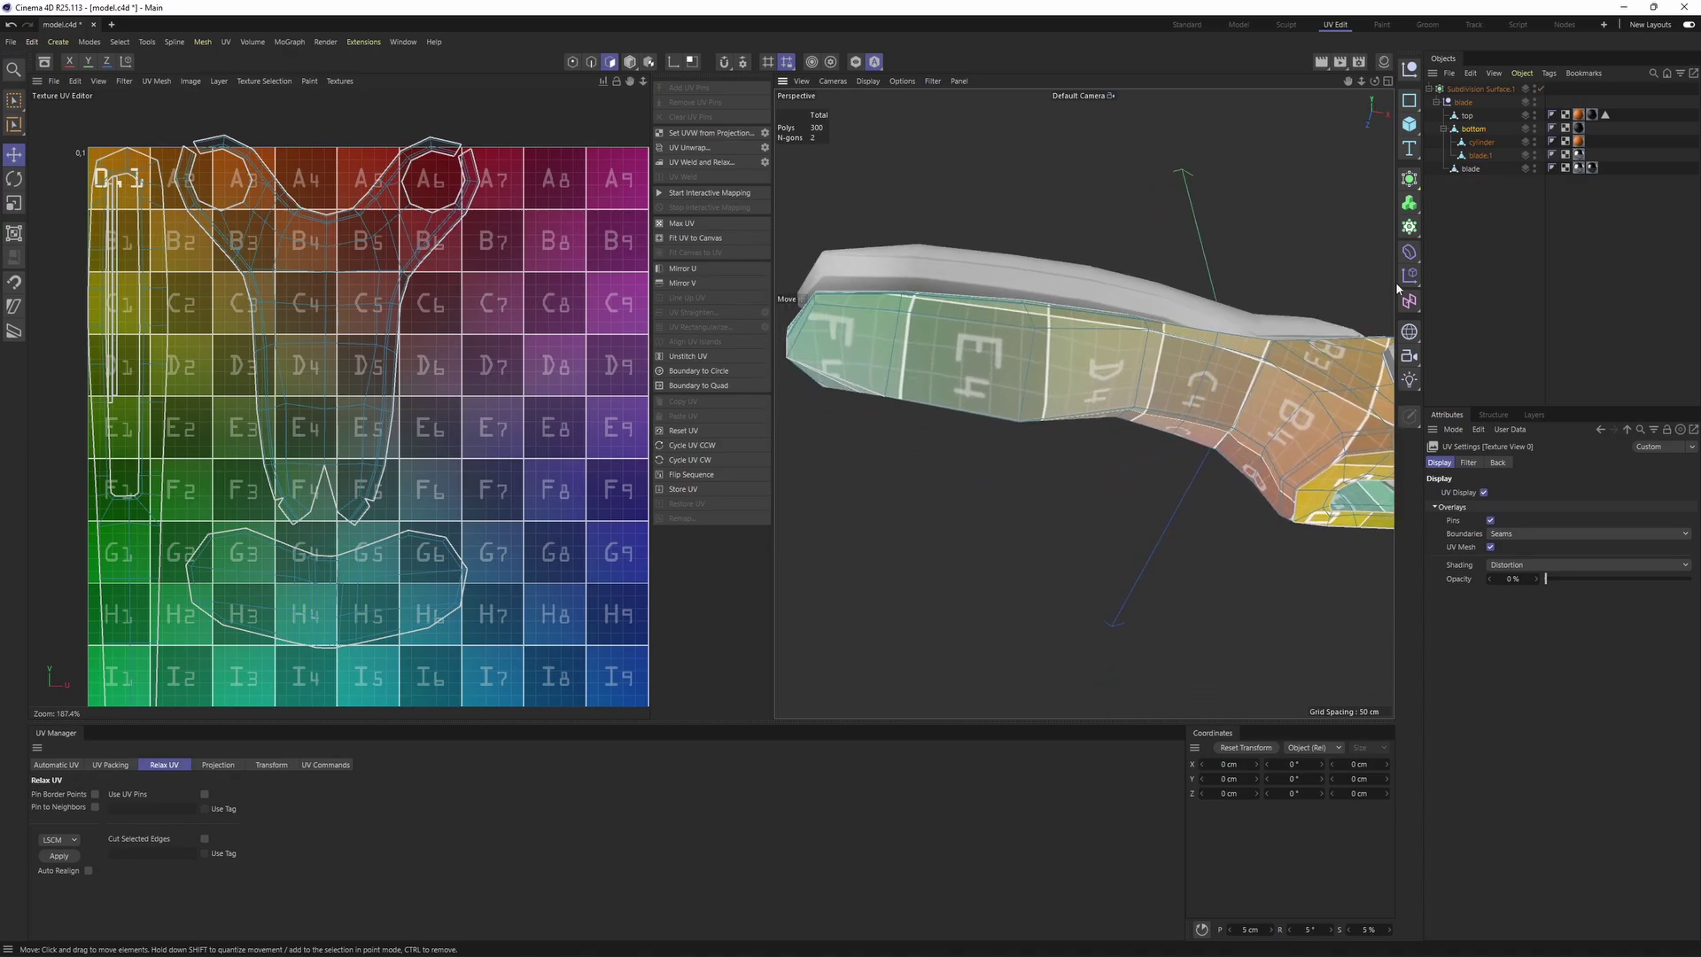
Reselect the bottom handle and examine the checker pattern and the extent of its Y-shaped UV island
click(1534, 244)
alt+drag(1082, 399, 1145, 372)
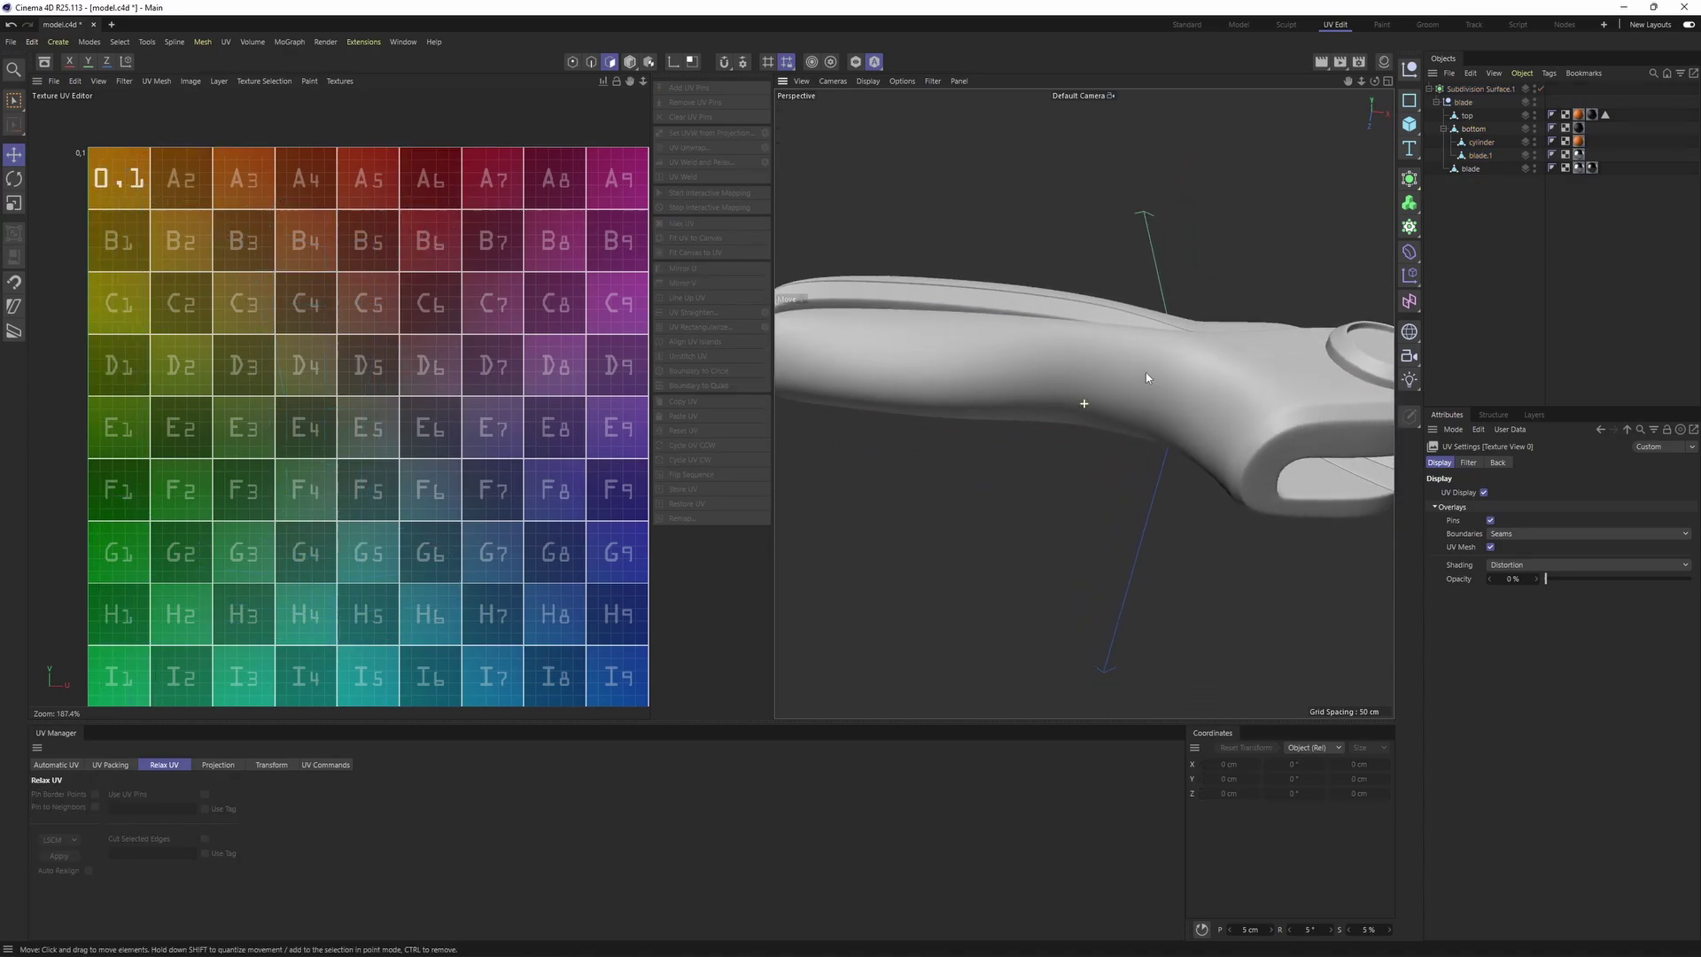
click(1471, 129)
alt+drag(1188, 301, 1171, 378)
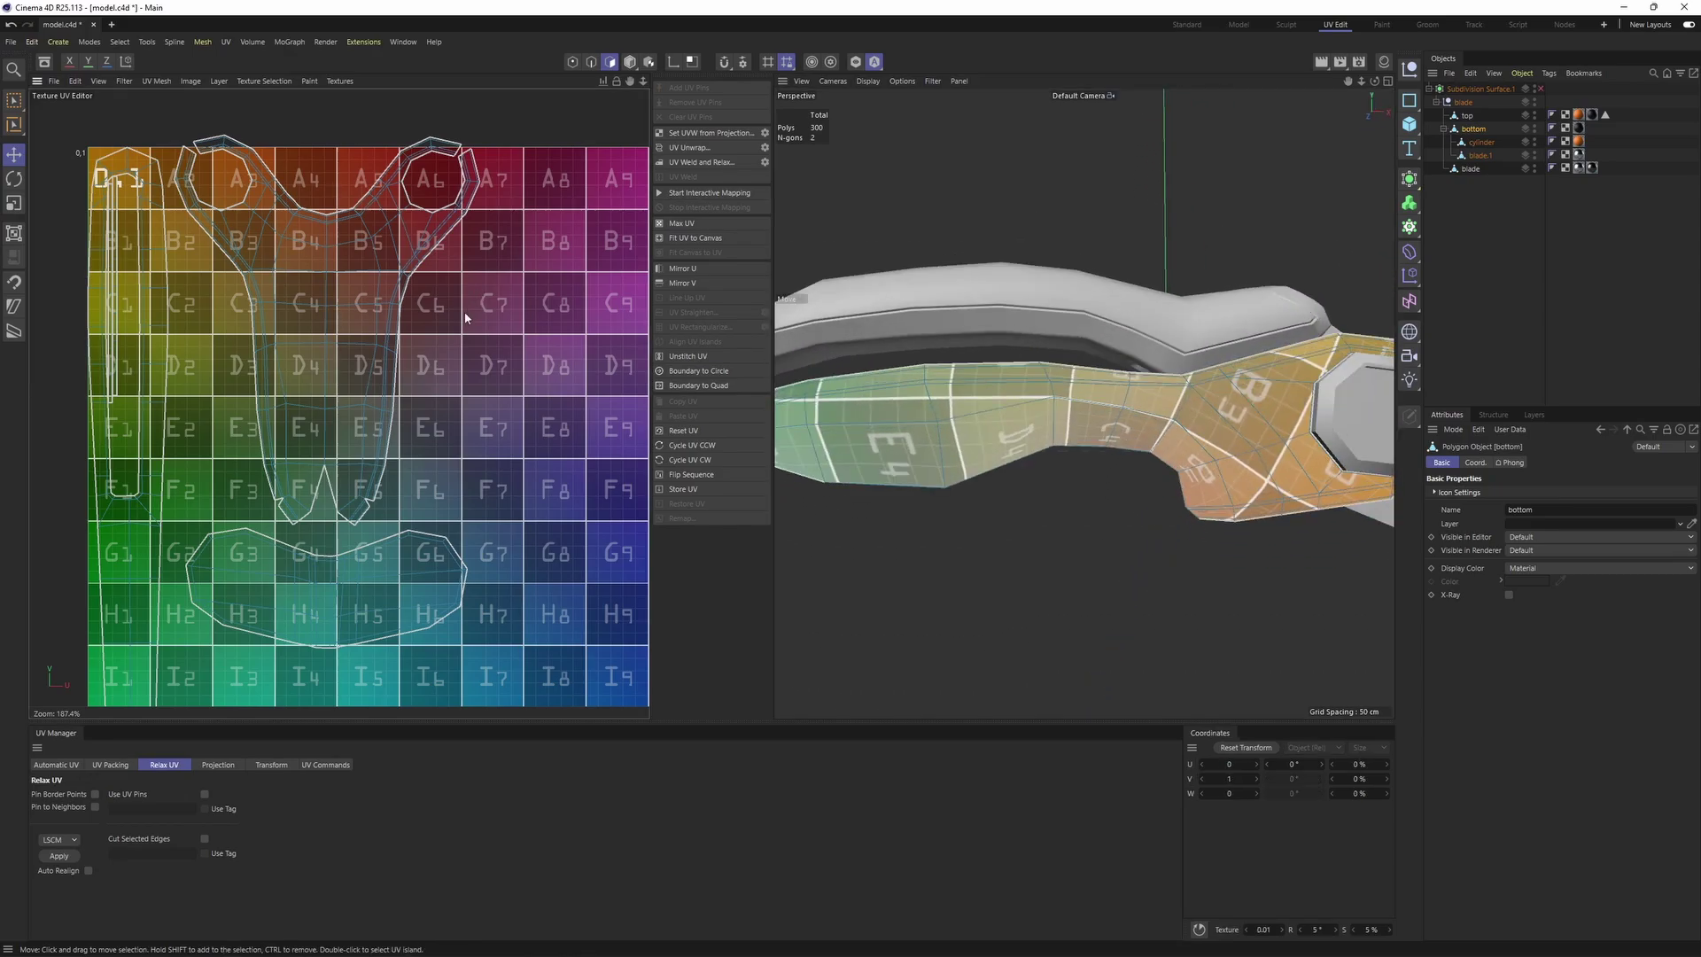
click(342, 305)
double_click(342, 306)
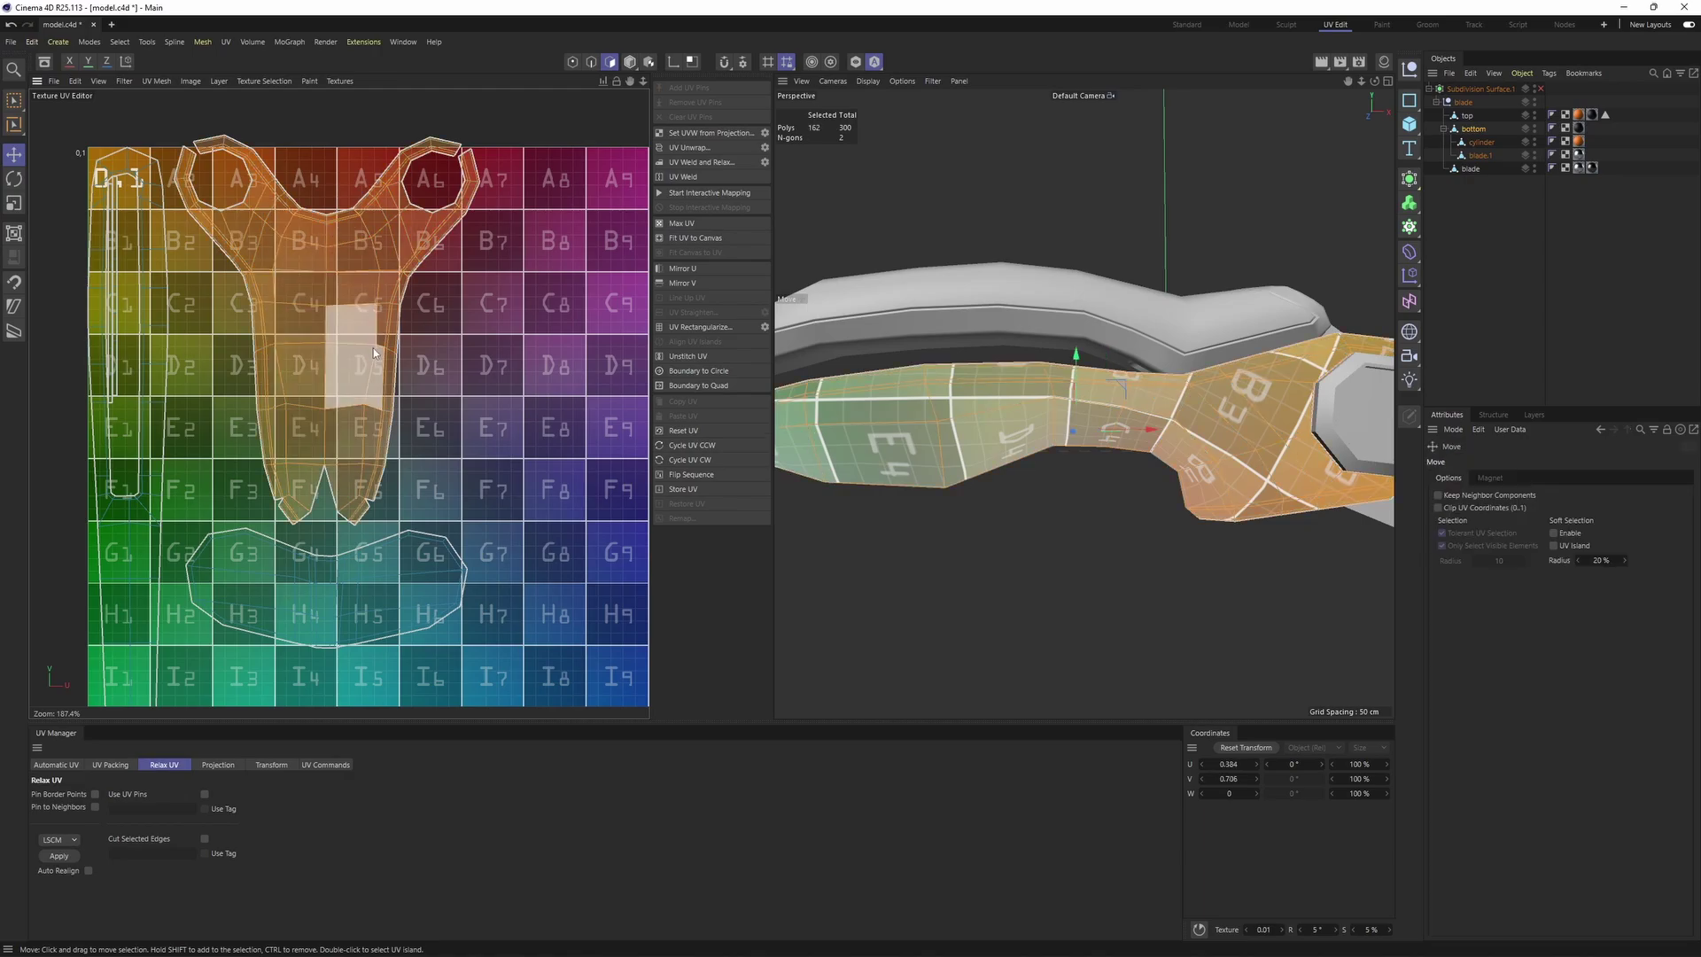
click(468, 394)
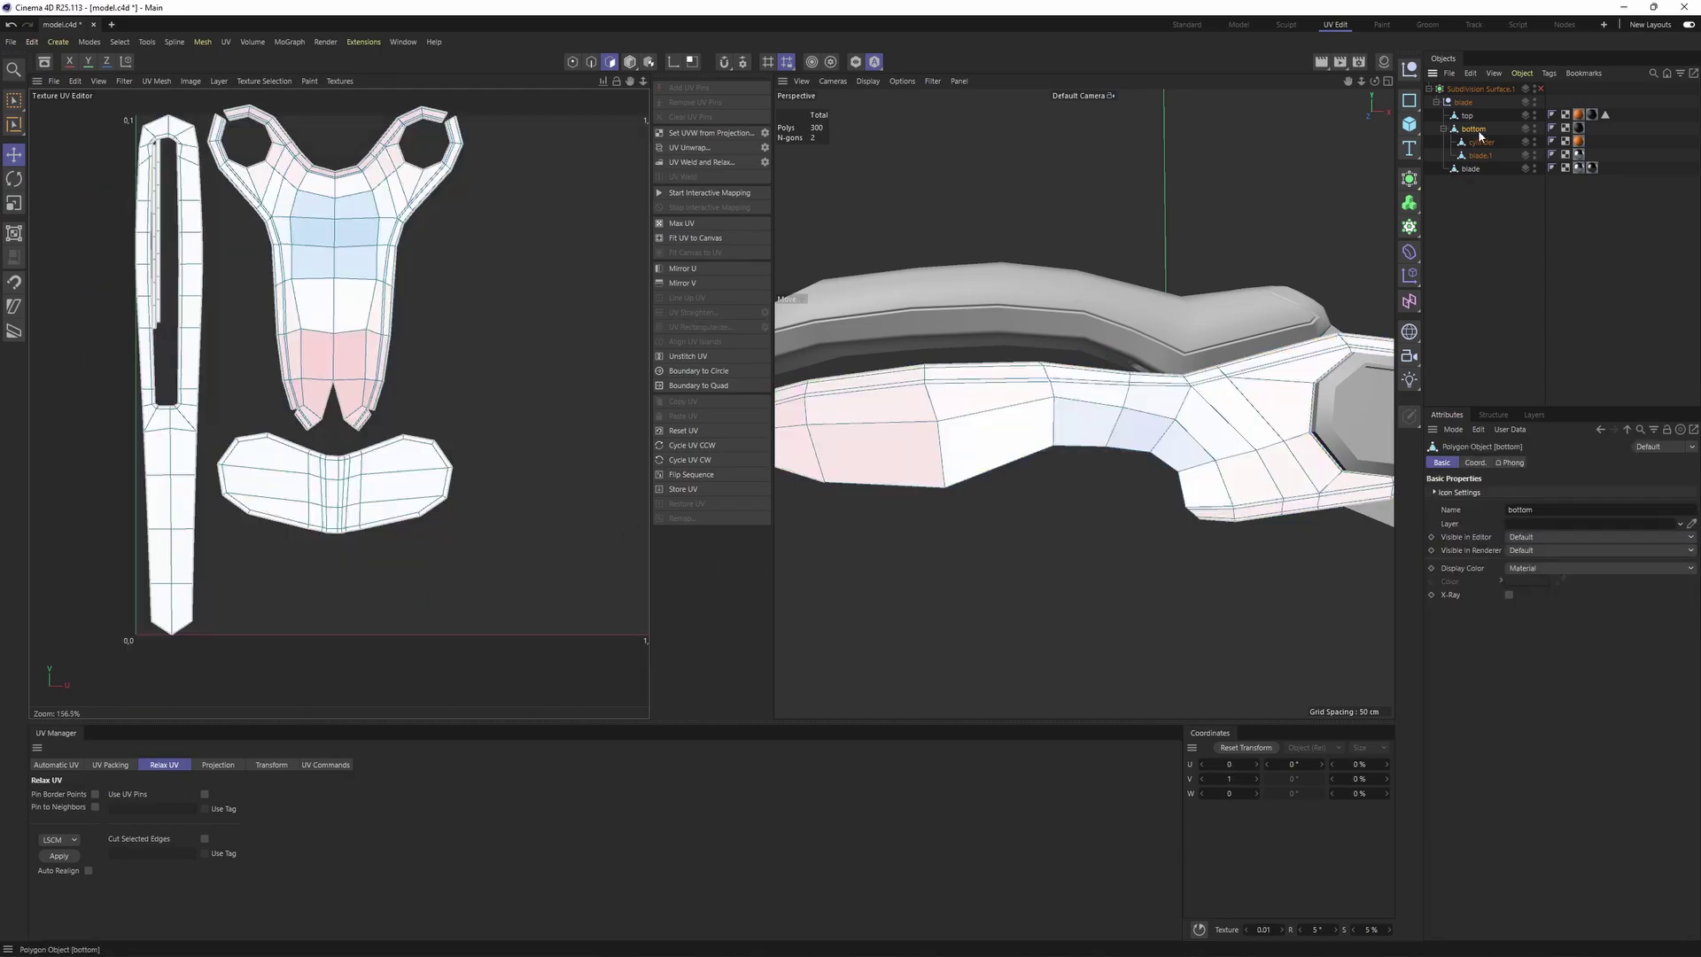
Select the top handle part and examine the distortion shading on its large main island
click(1466, 118)
click(1467, 116)
scroll(266, 434, up, 1)
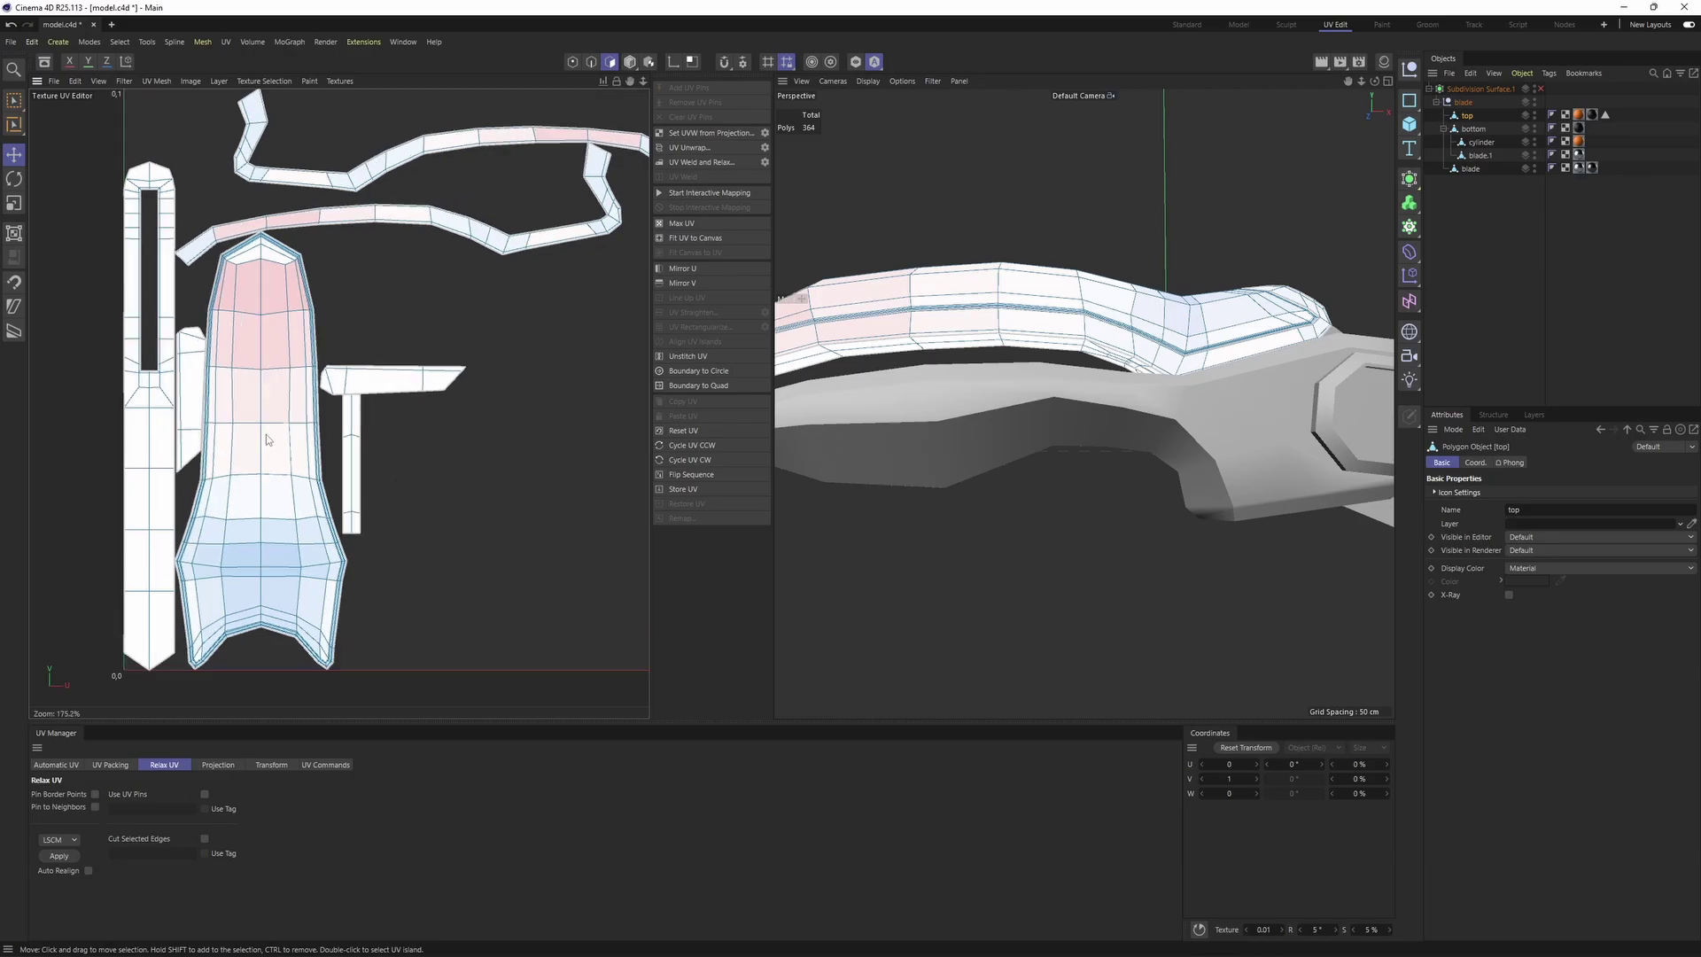
double_click(266, 436)
click(321, 287)
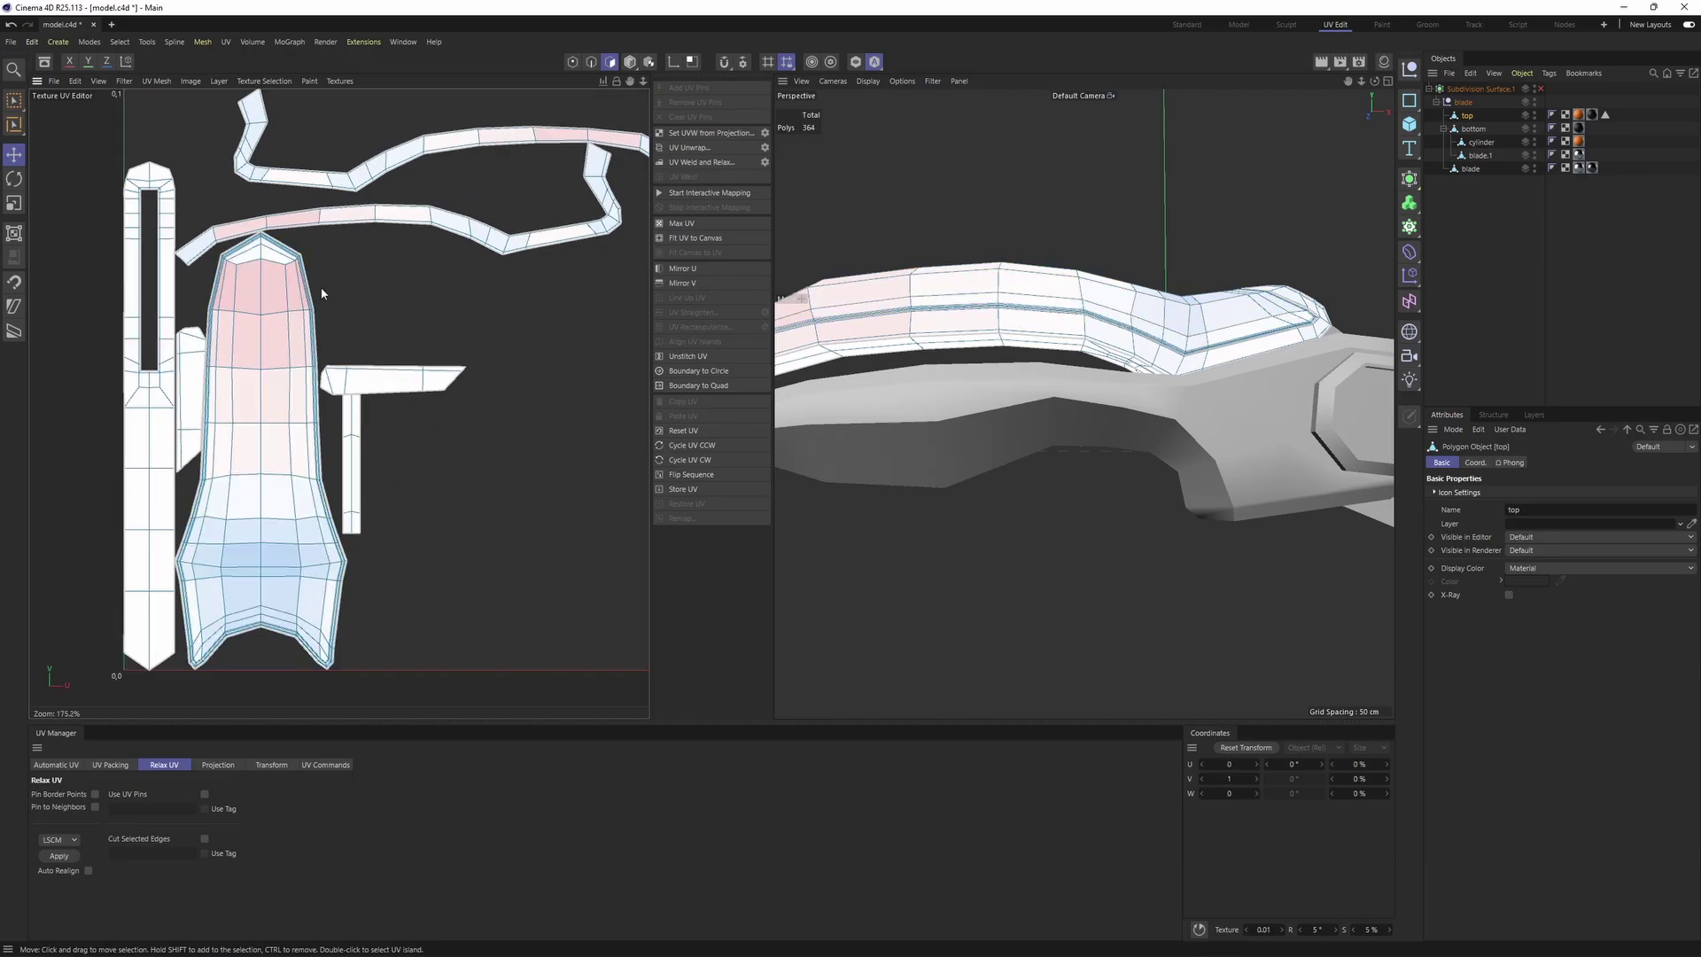
click(260, 303)
click(475, 335)
alt+drag(967, 265, 1099, 344)
Display the UV Map texture with the distortion shading at 0% opacity and check the pattern along the top handle
click(340, 82)
click(358, 115)
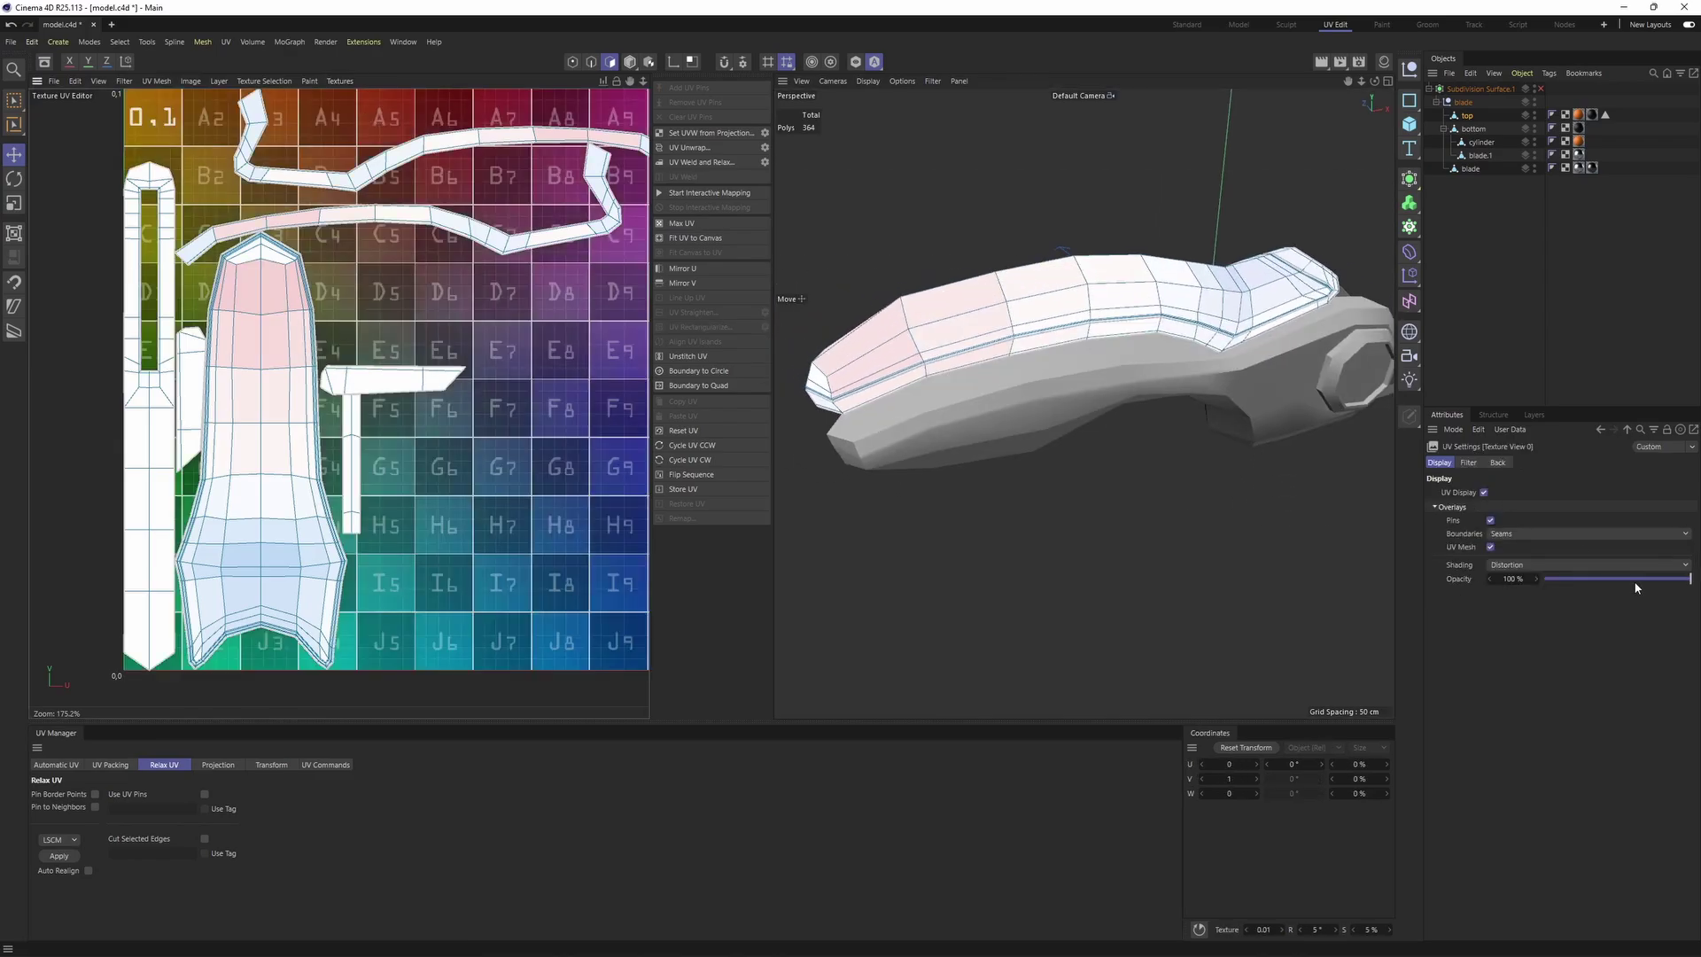
drag(1635, 582, 1428, 582)
alt+drag(1084, 403, 1032, 556)
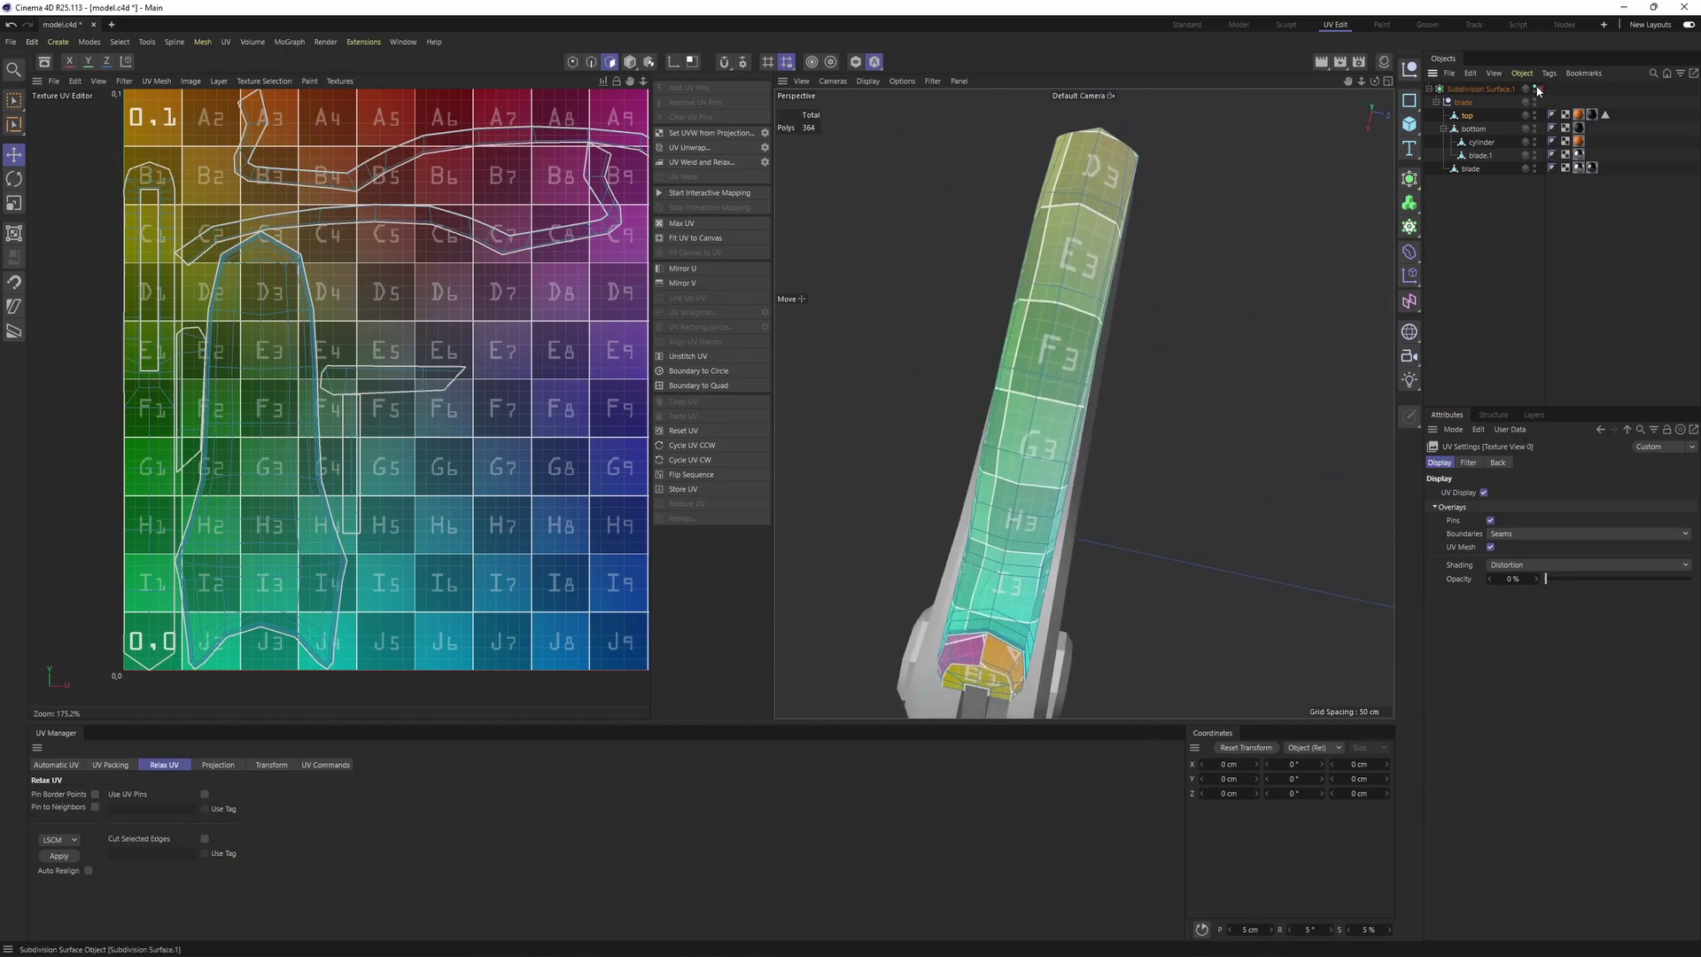
Turn on the Subdivision Surface and inspect the checker pattern on the smoothed top handle
click(1541, 90)
alt+drag(1063, 346, 957, 306)
alt+drag(1170, 499, 1185, 368)
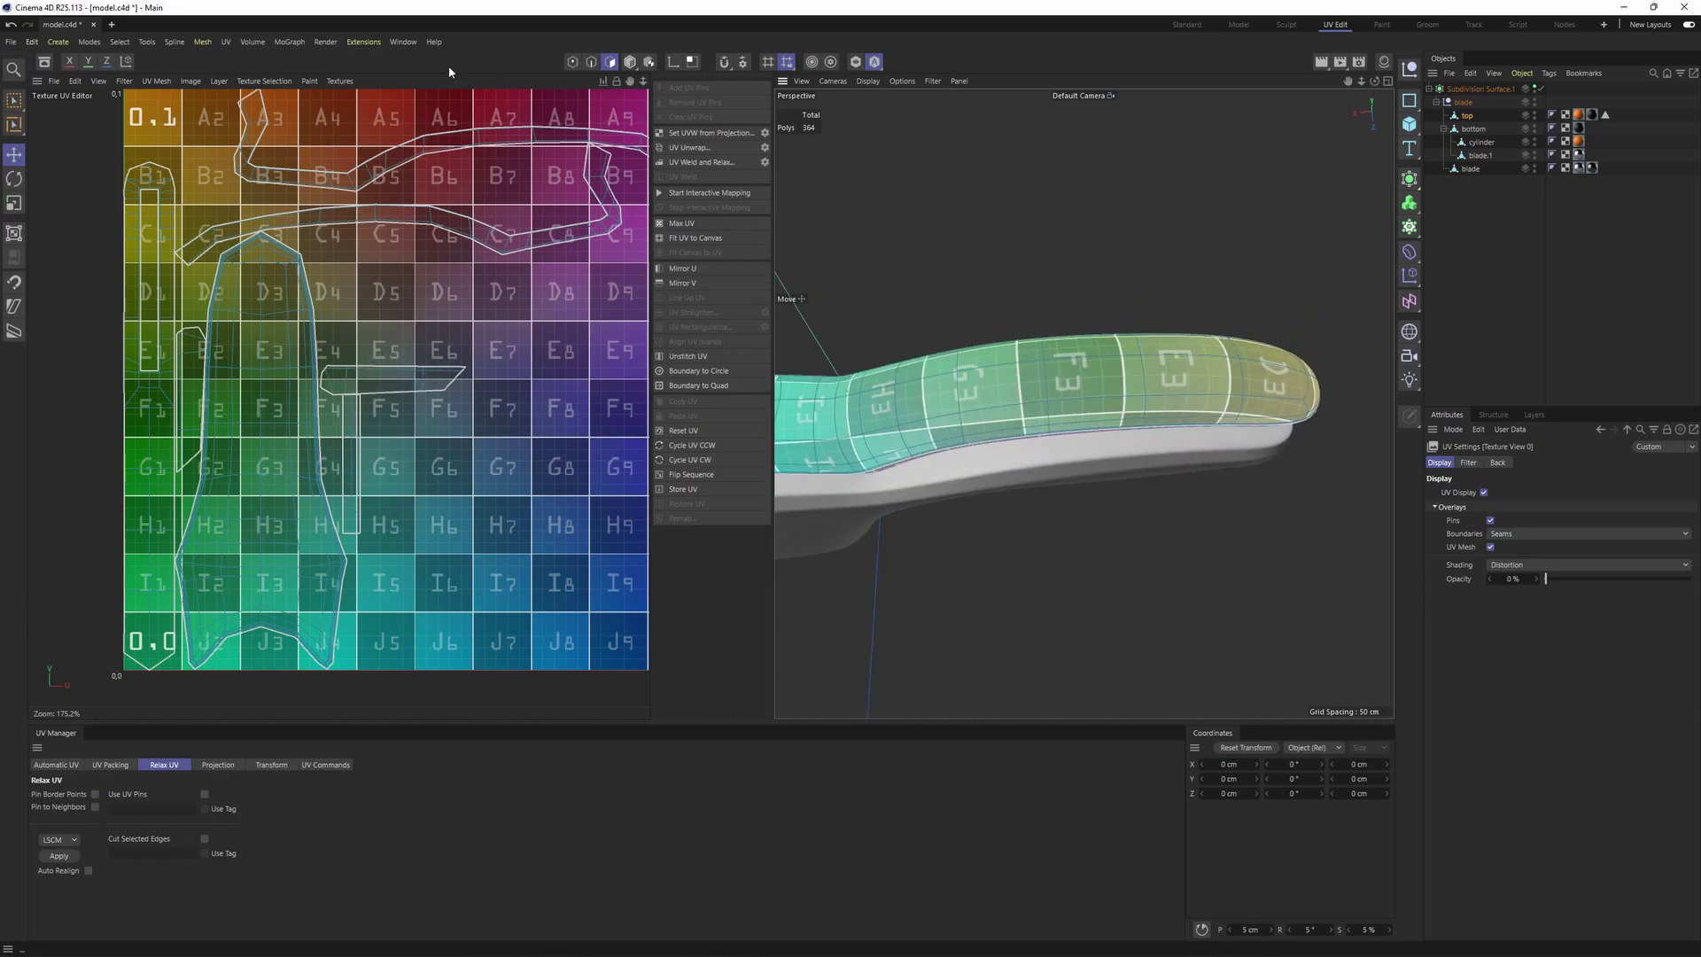
Switch the UV editor to the empty canvas and set the distortion shading's opacity to 100%
click(340, 81)
click(354, 112)
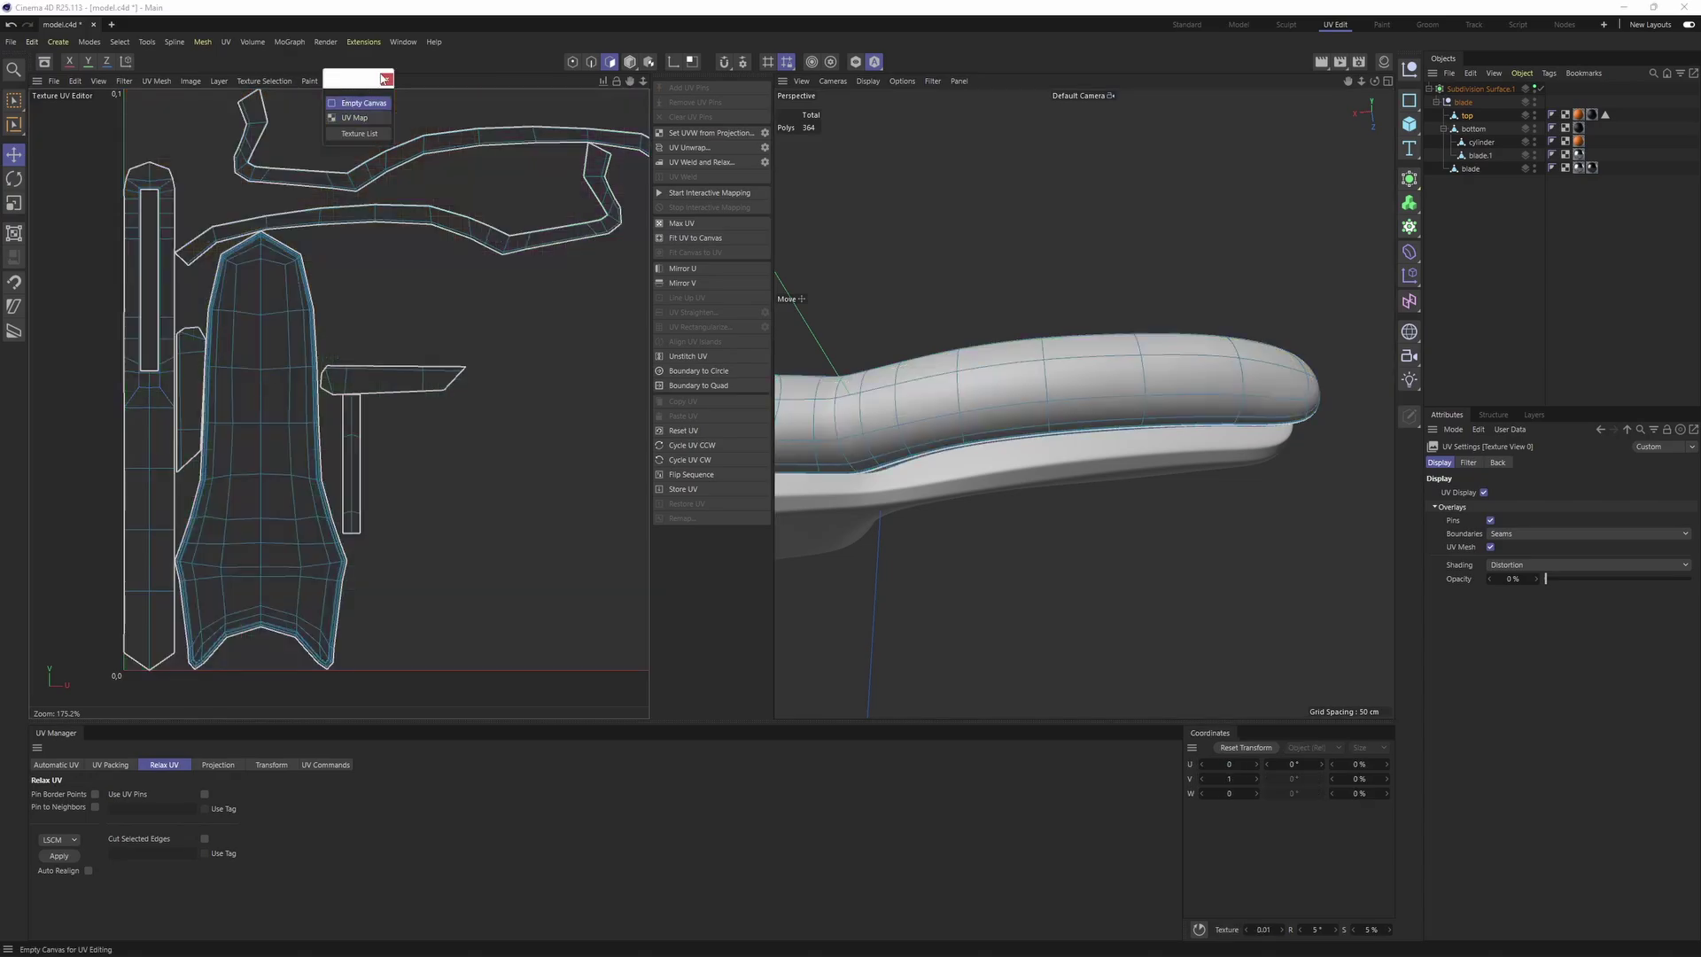
drag(1570, 579, 1694, 561)
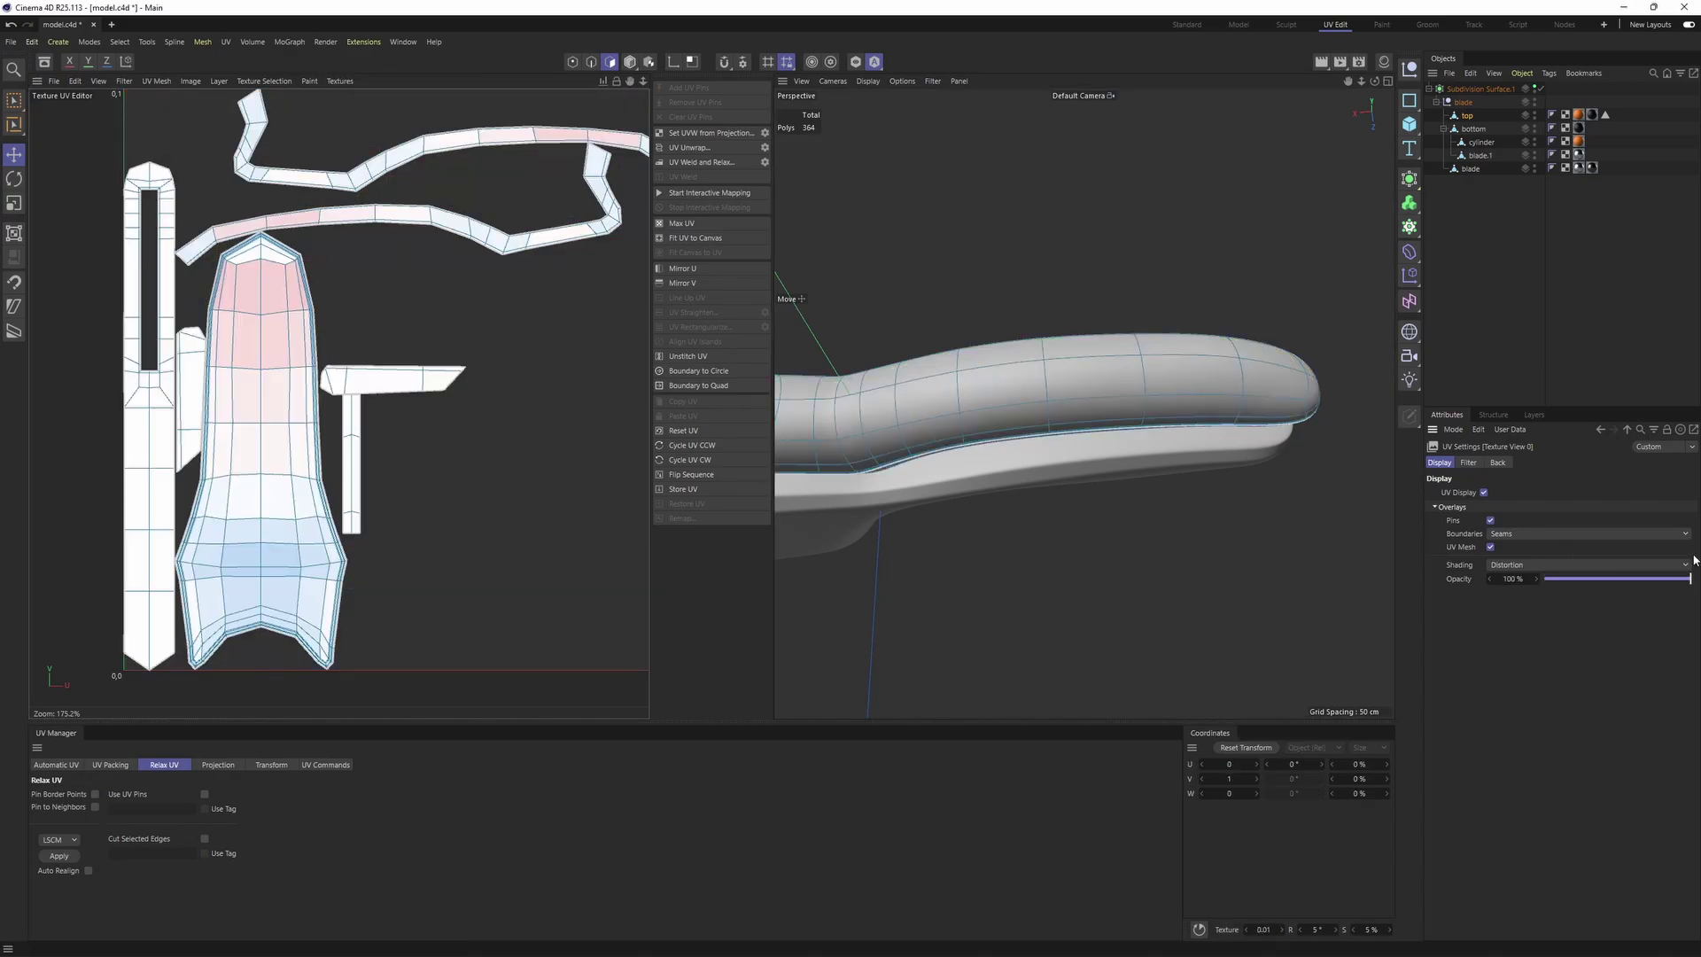
Select the centre edge line of the top handle's main island, fill-select its right half and move that half away
key(Return)
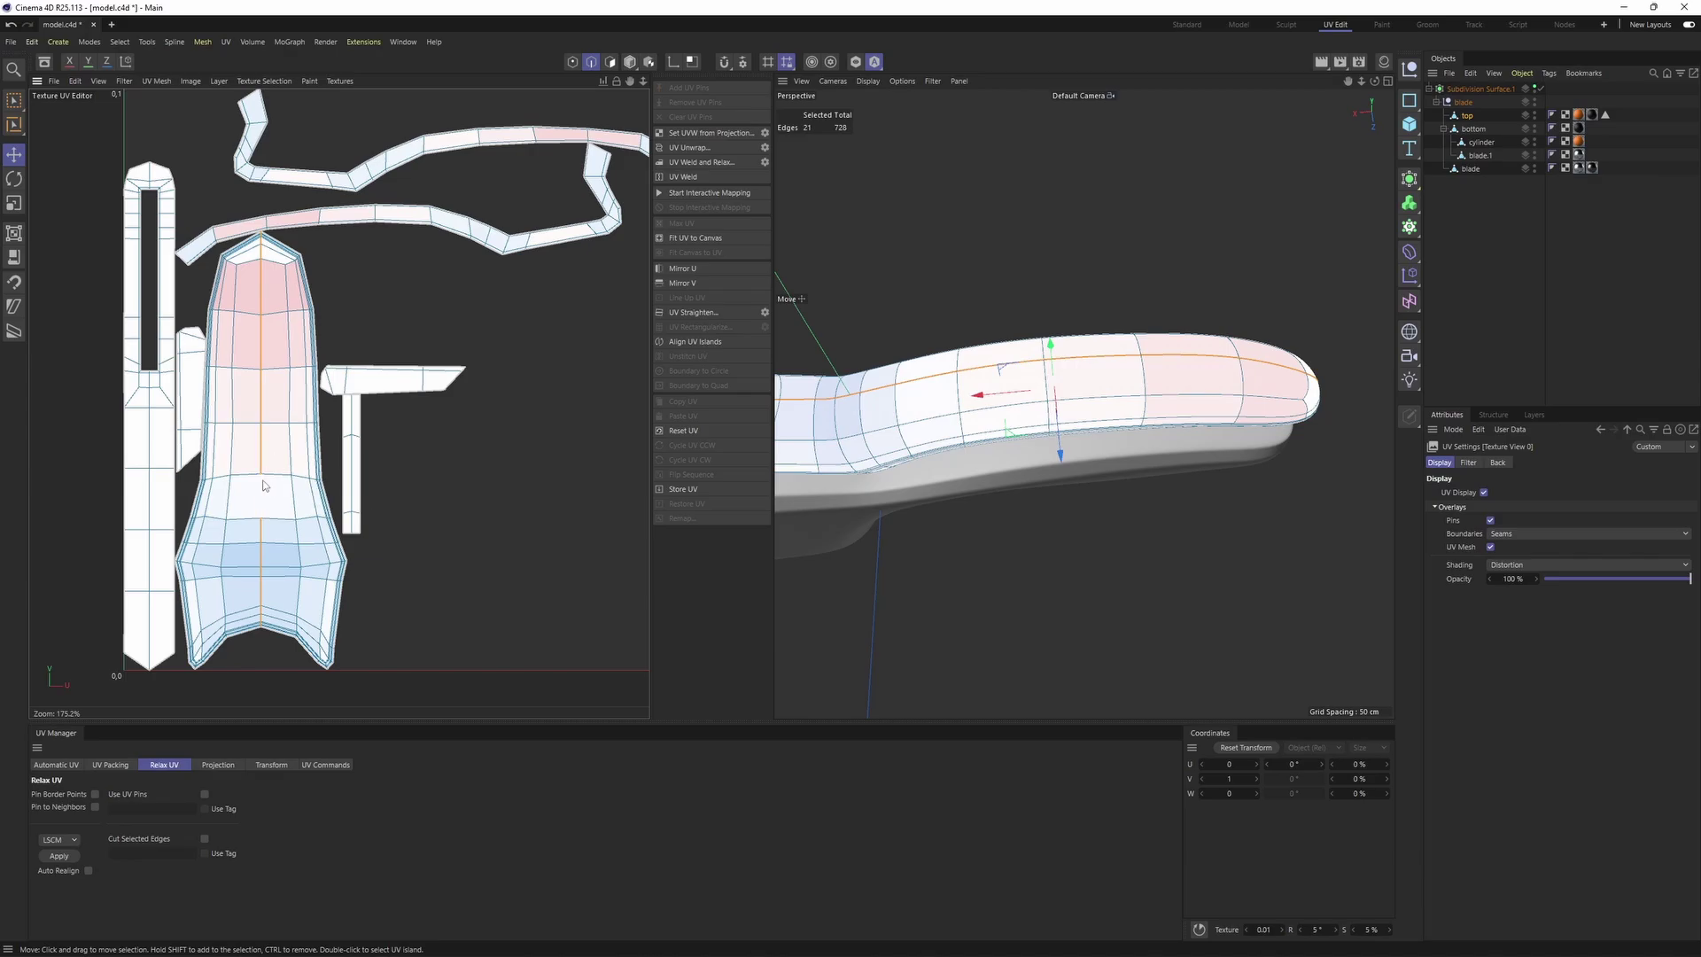
click(119, 42)
click(146, 178)
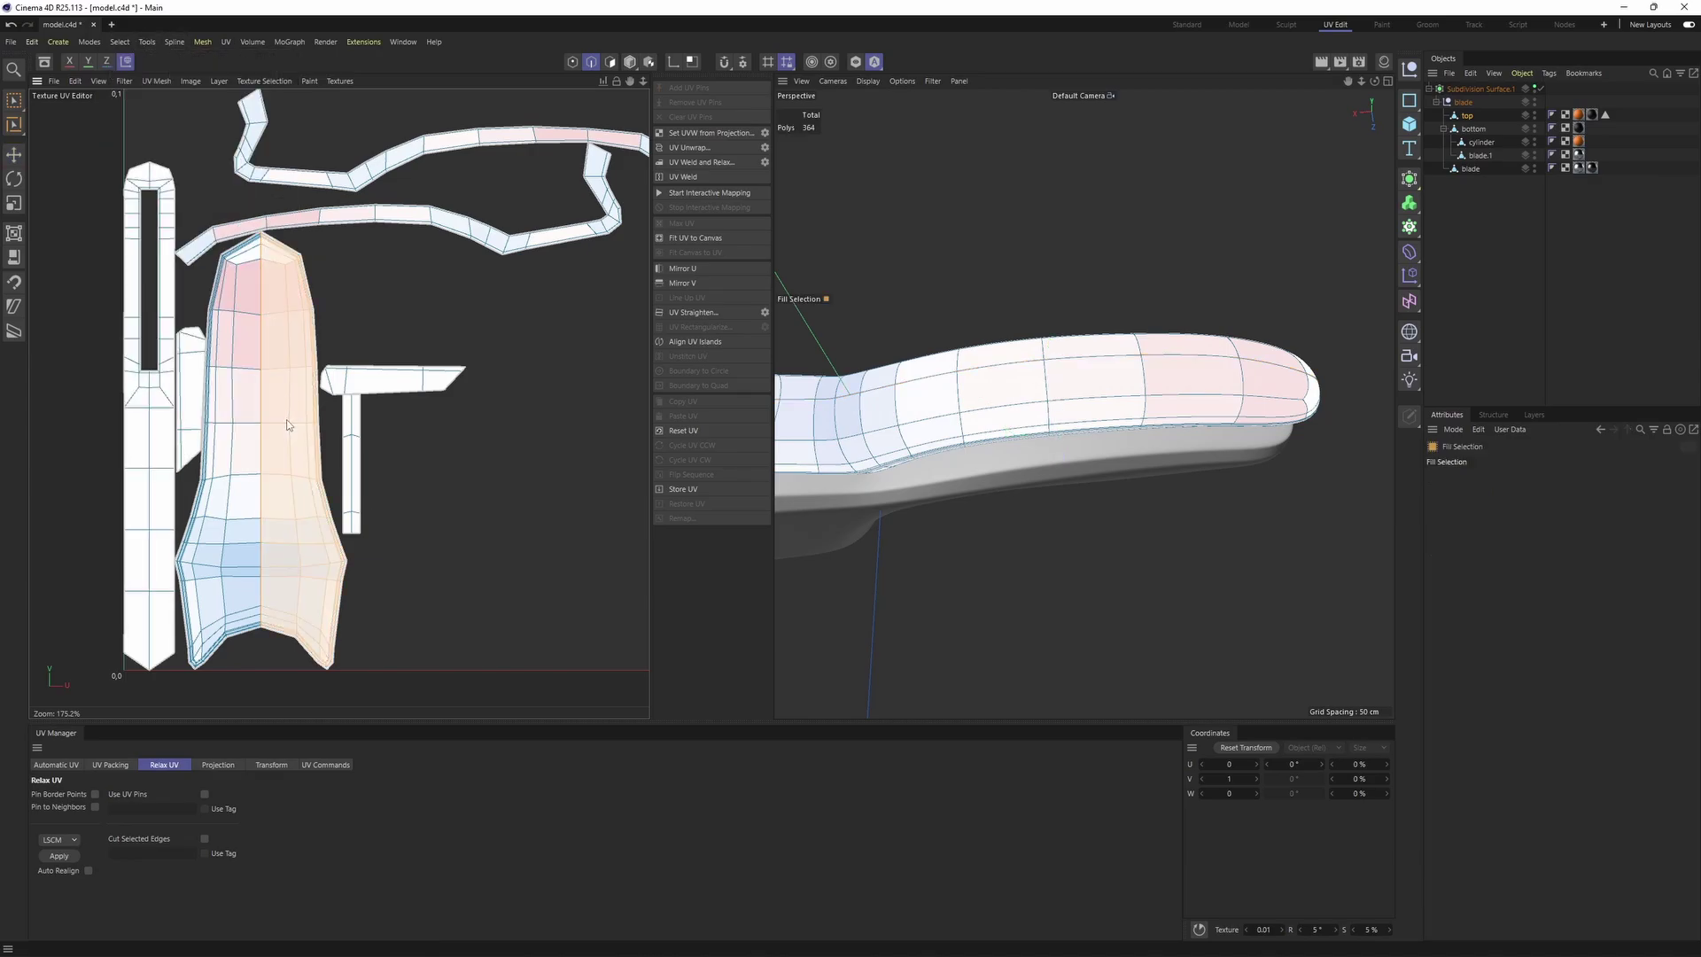
click(287, 424)
key(e)
drag(316, 516, 574, 545)
alt+middle_drag(574, 546, 550, 465)
Relax both halves of the top handle's main island with LSCM and move the right half near the UV square's right border
click(65, 856)
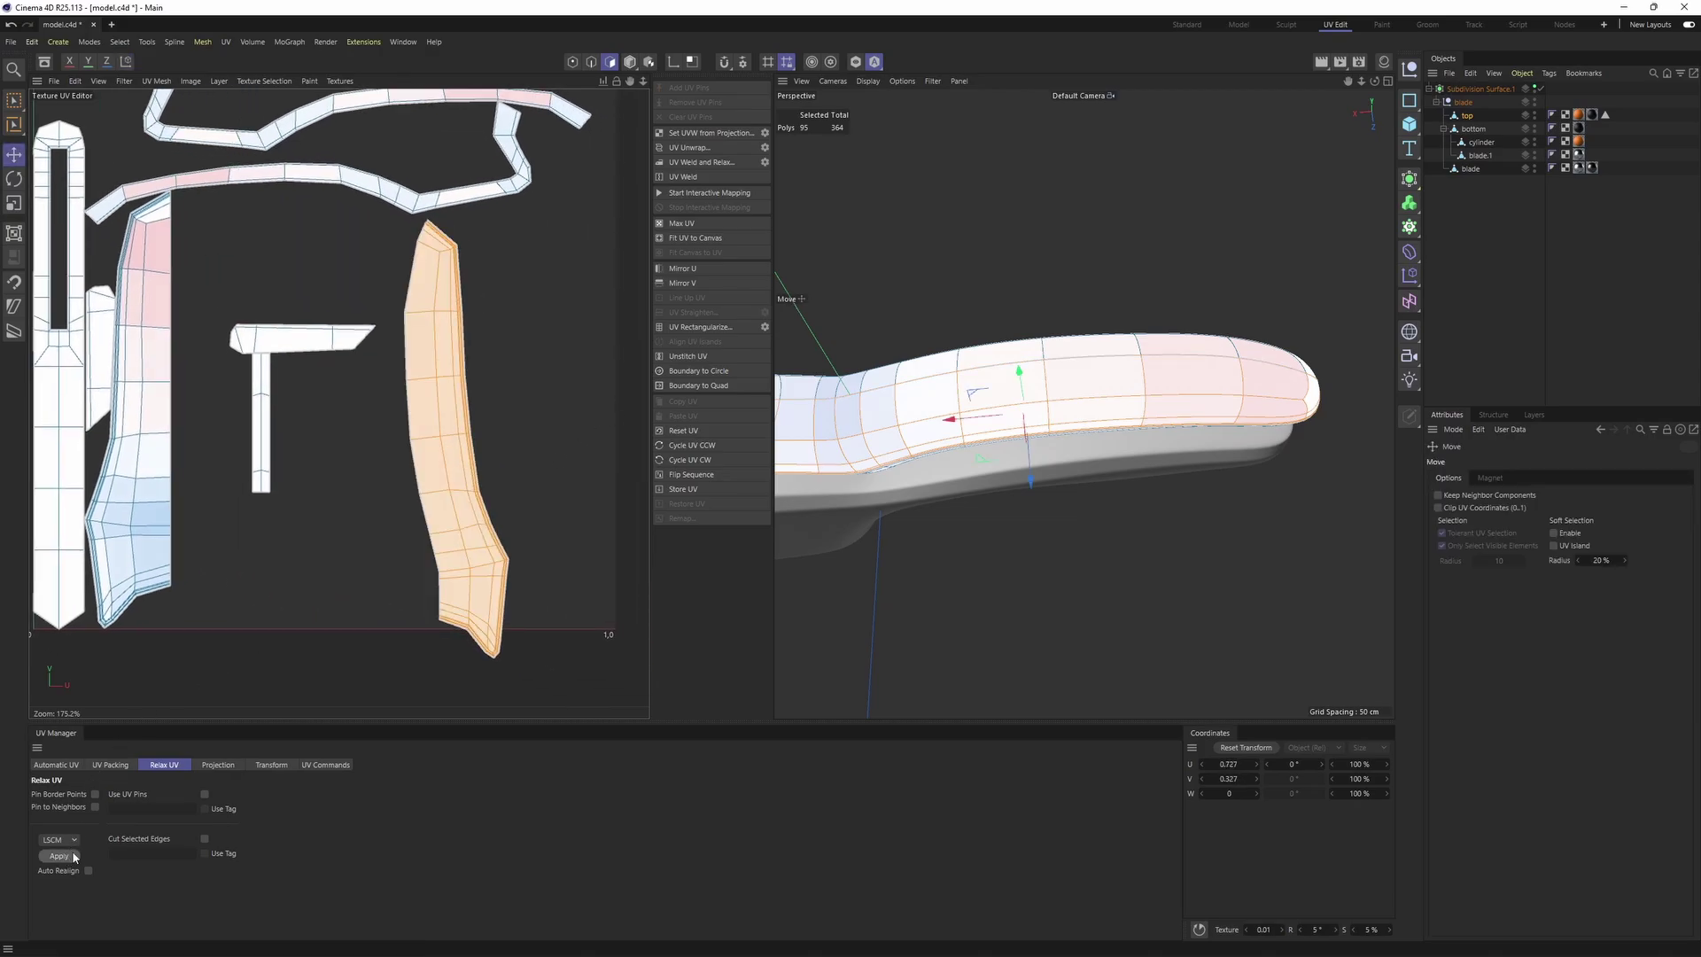
click(54, 857)
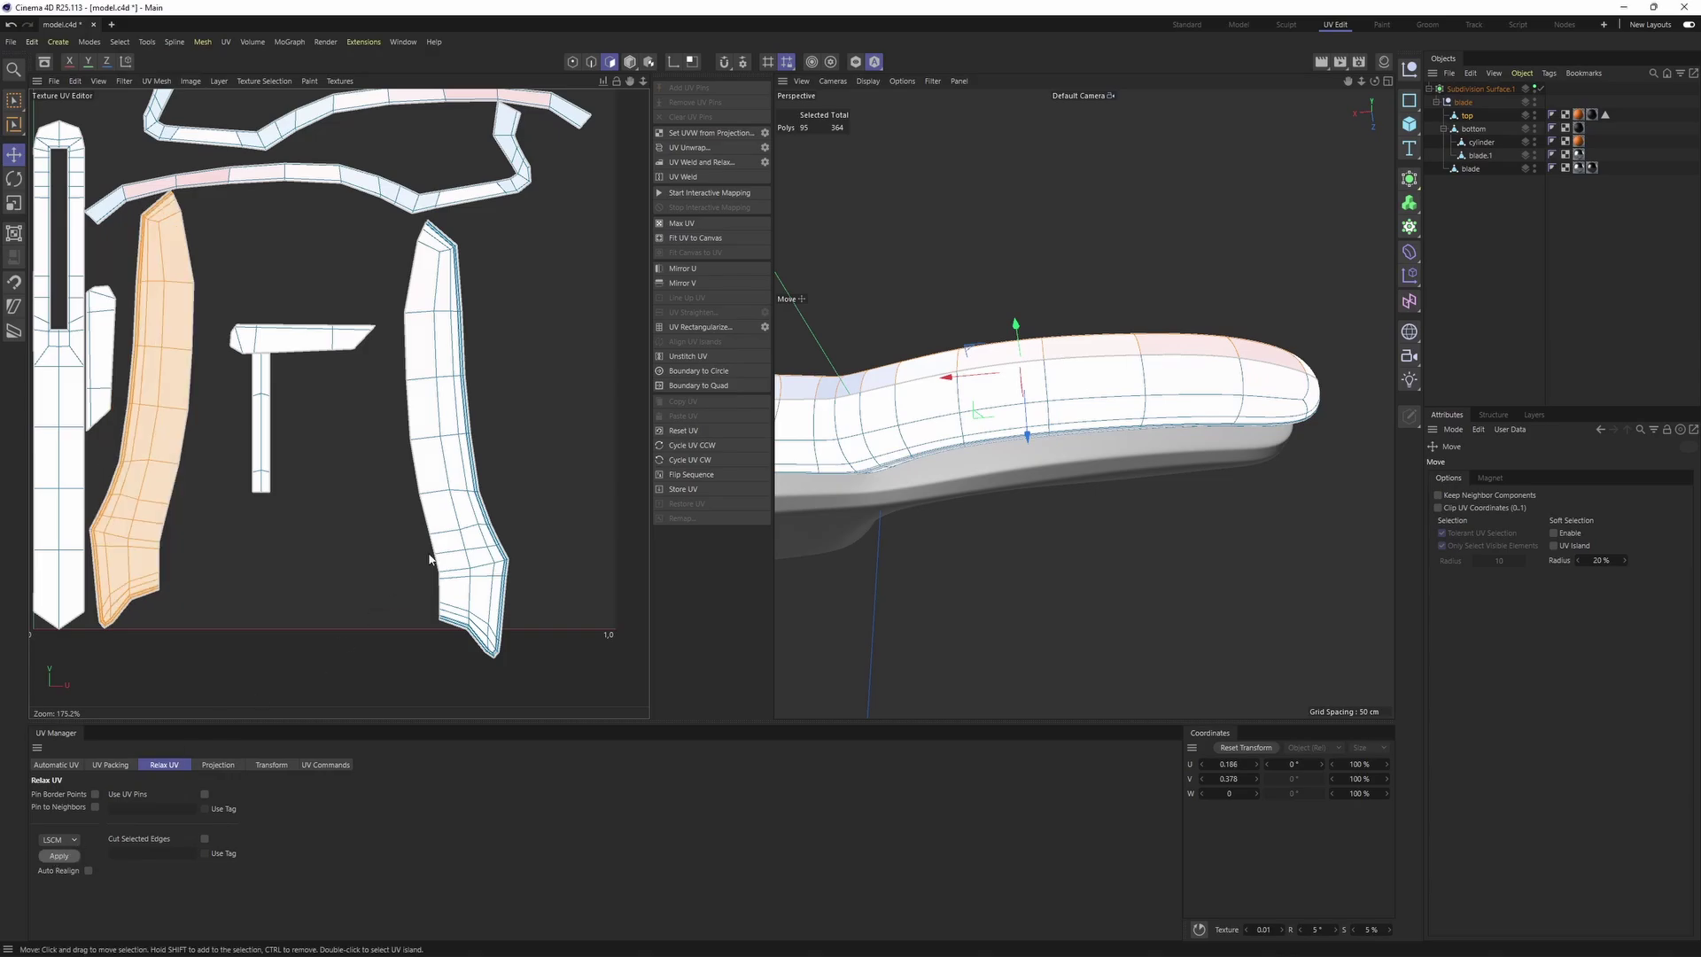
click(446, 549)
double_click(461, 508)
drag(461, 509, 530, 476)
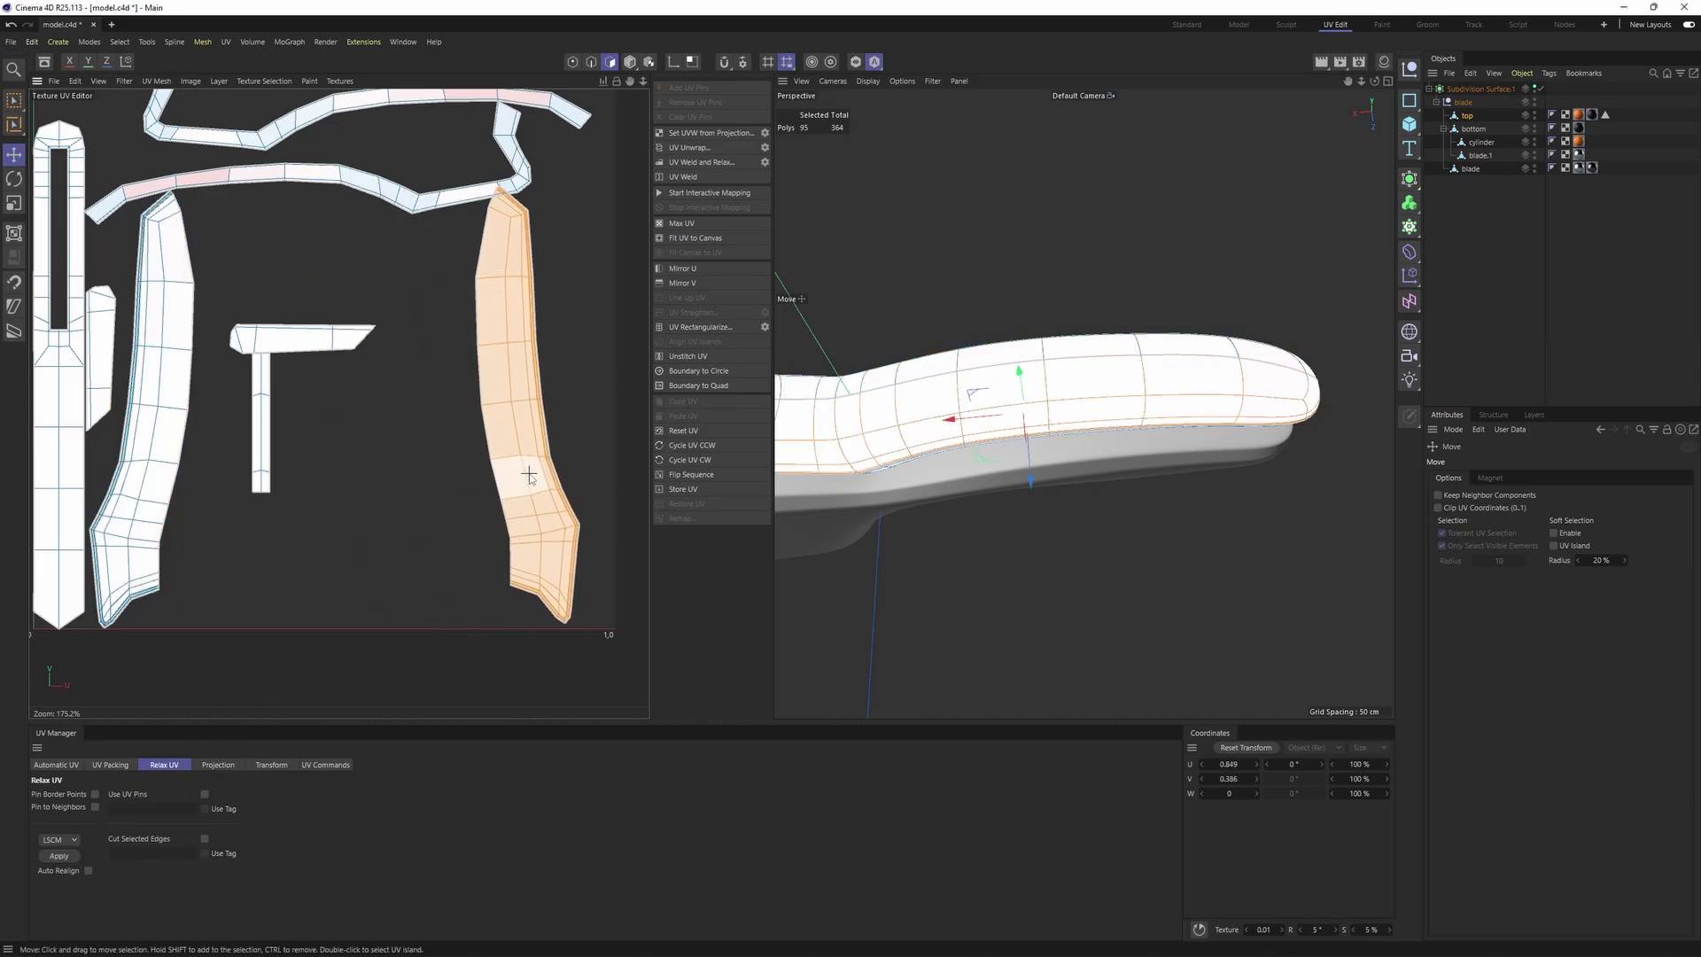
click(365, 510)
scroll(391, 519, down, 2)
alt+middle_drag(390, 520, 392, 545)
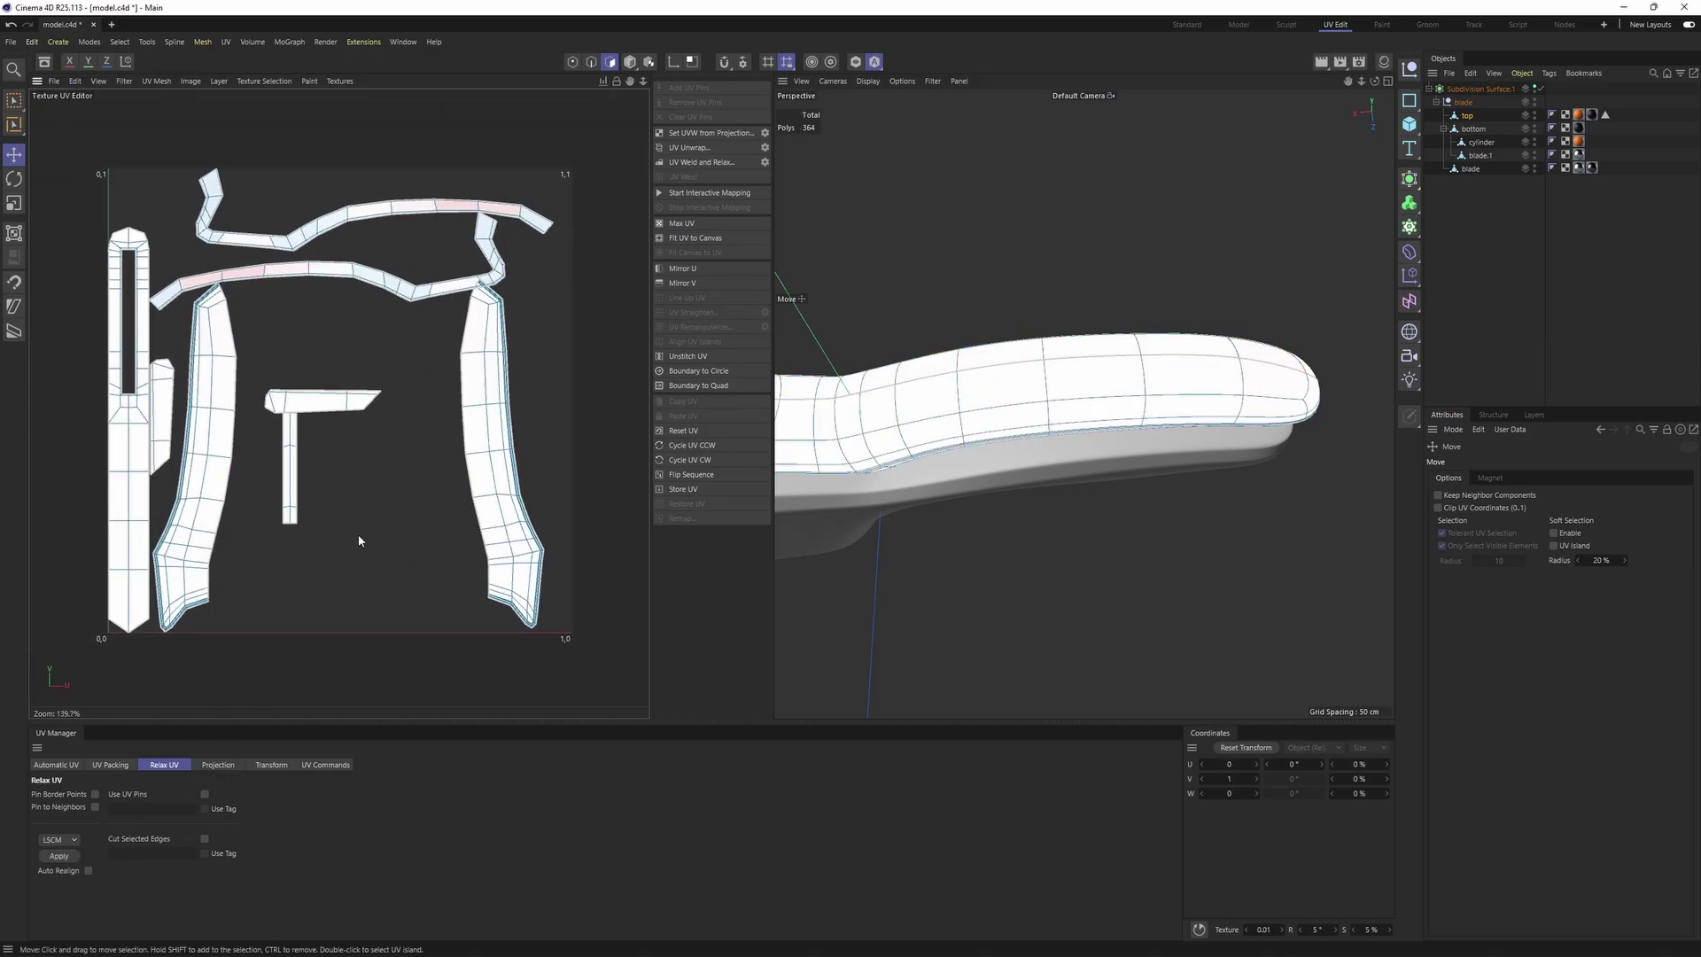
Show the UV Map texture with the distortion shading at 0% opacity and view the pattern on the split top handle
alt+middle_drag(988, 488, 1074, 443)
alt+drag(1074, 443, 1040, 372)
scroll(869, 412, up, 3)
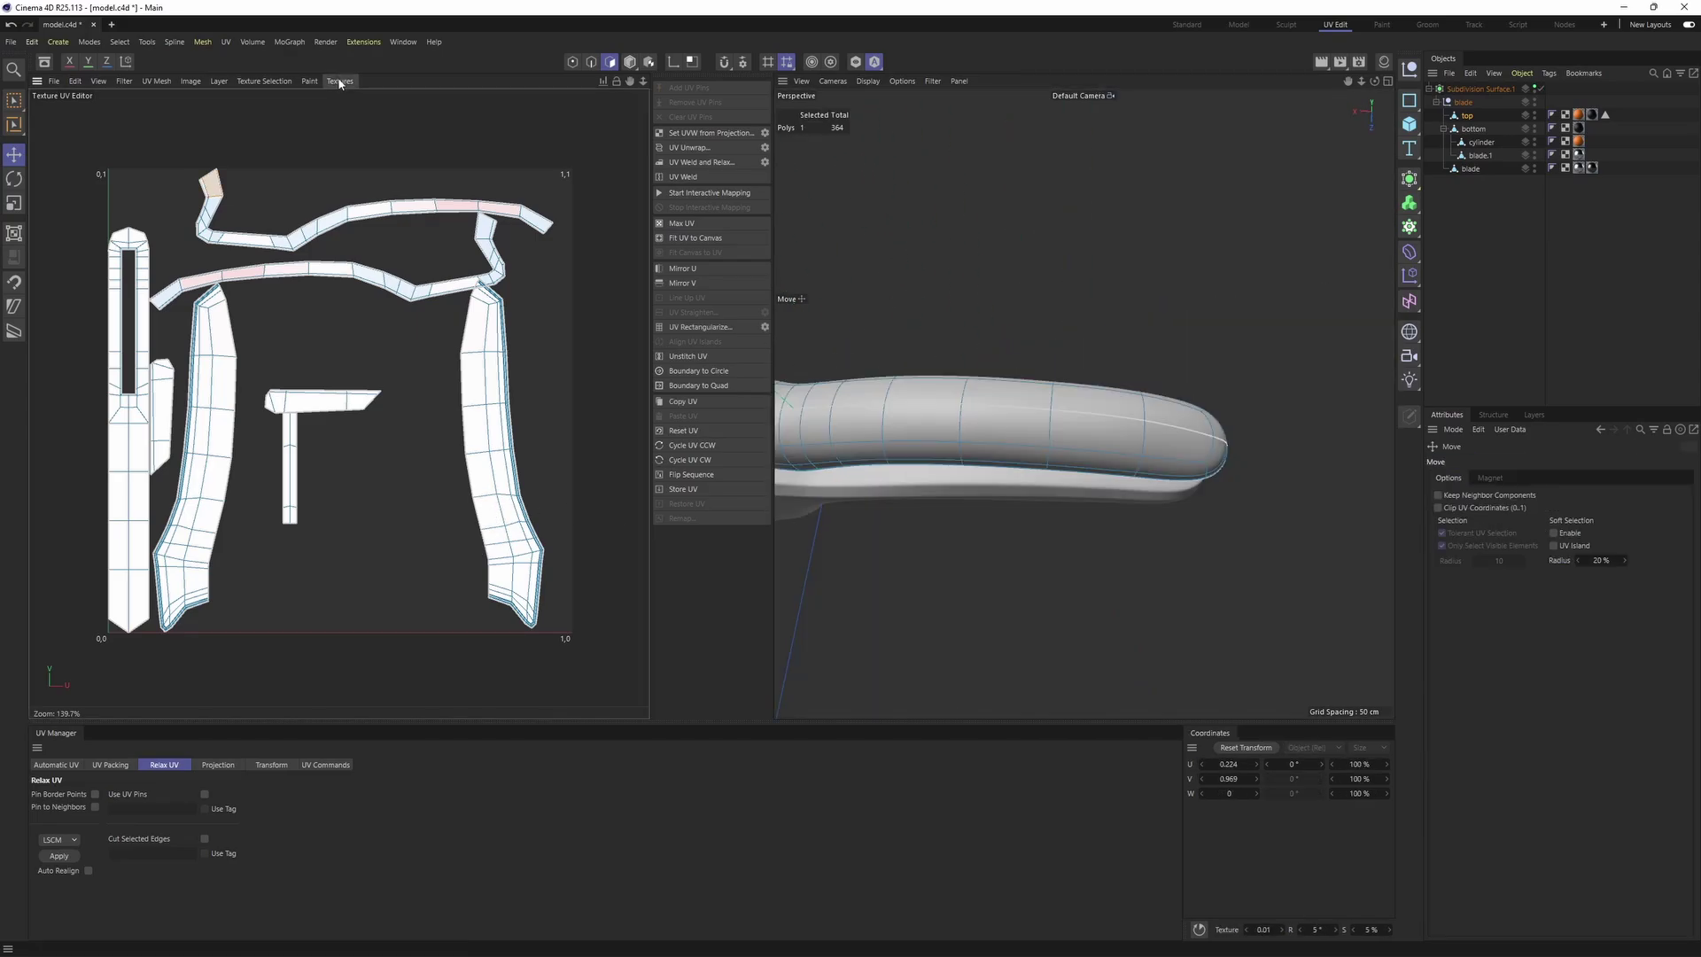
click(340, 81)
click(354, 117)
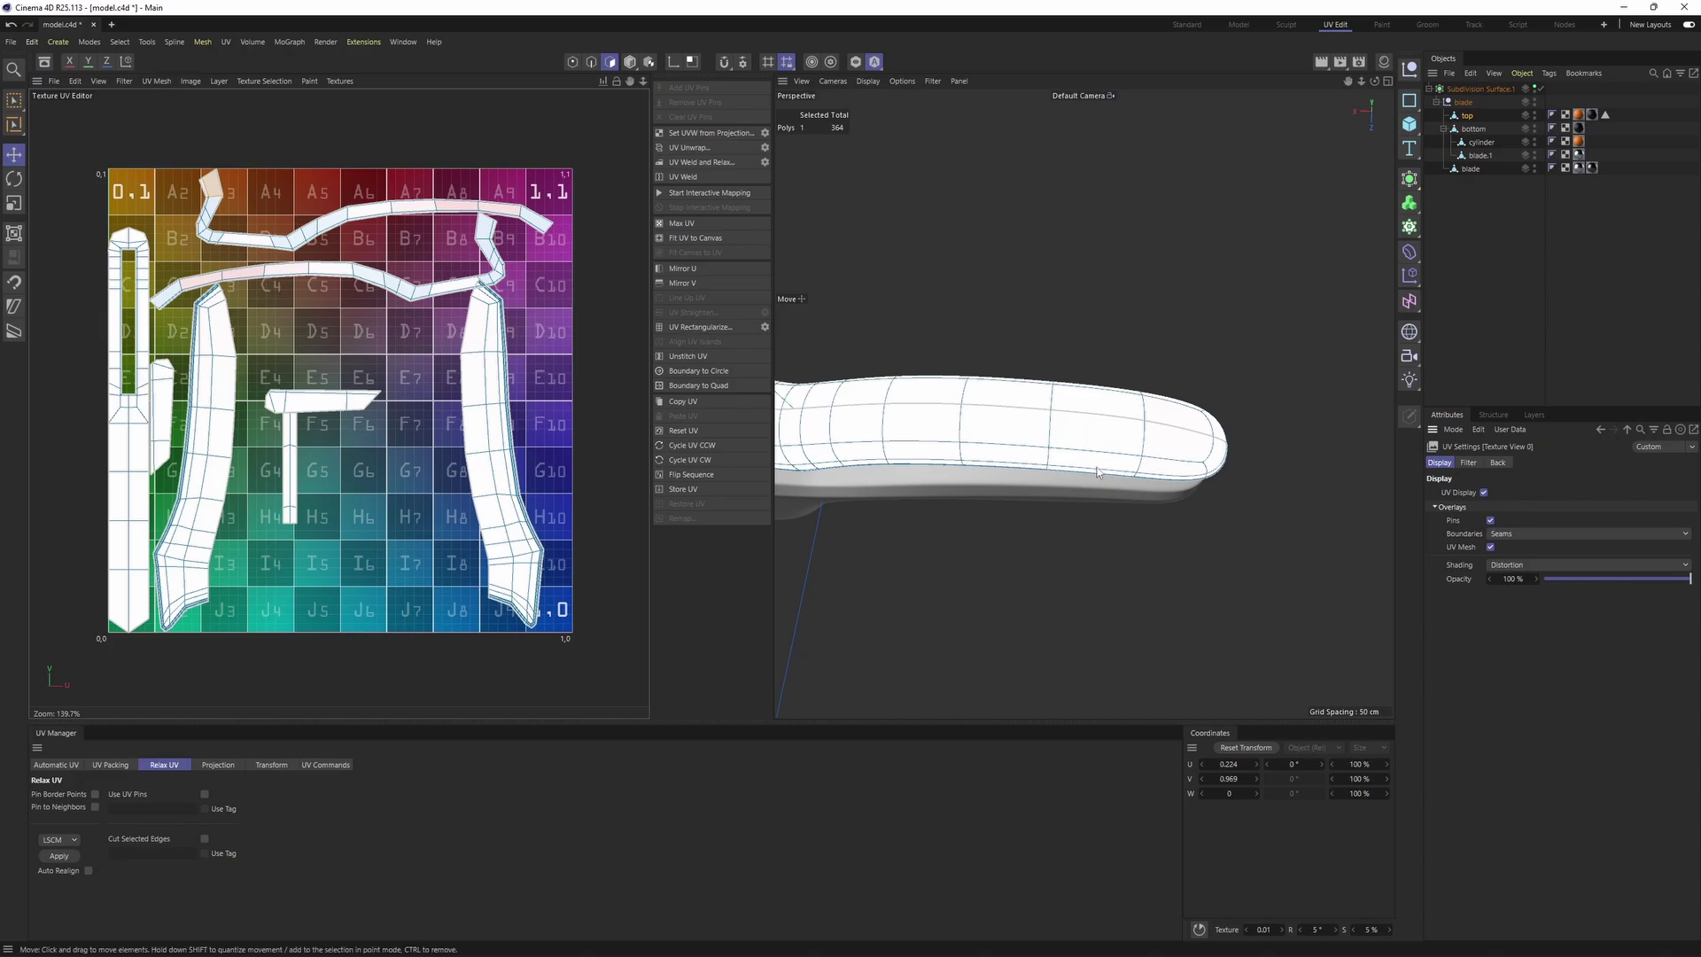
drag(1624, 580, 1546, 579)
alt+drag(1134, 461, 1081, 381)
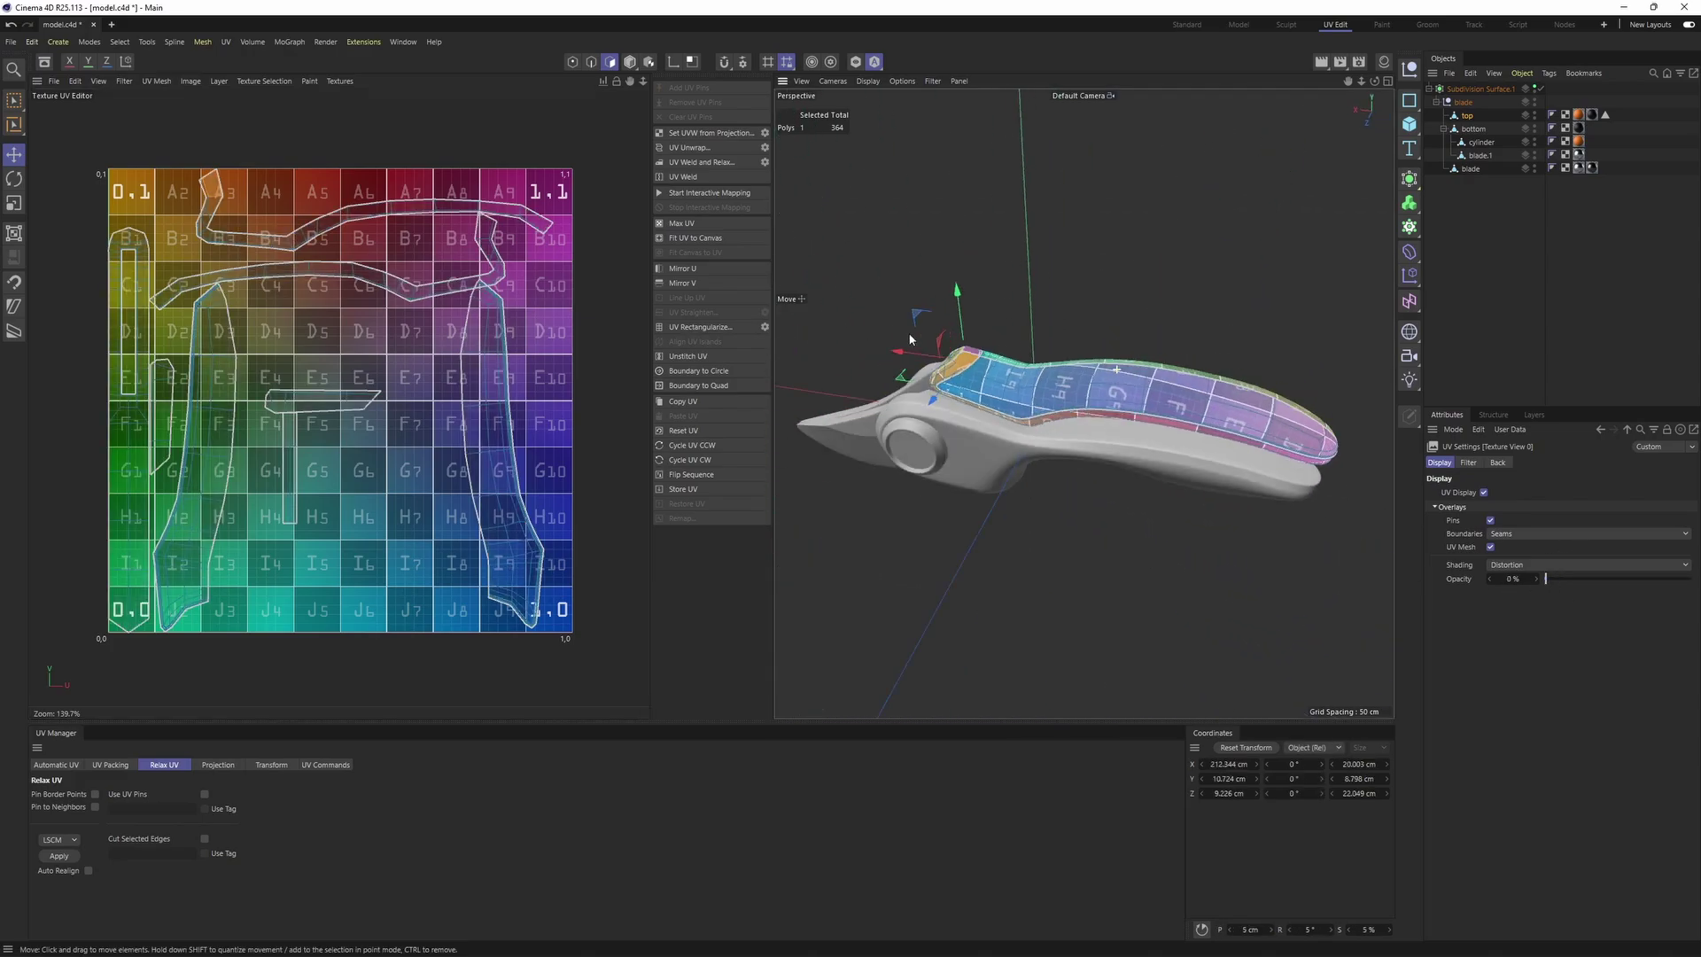
Examine the checker pattern along the top handle's centre seam, selecting one half-island and the seam edges for comparison
alt+right_drag(1081, 381, 1181, 478)
alt+drag(1181, 497, 1005, 498)
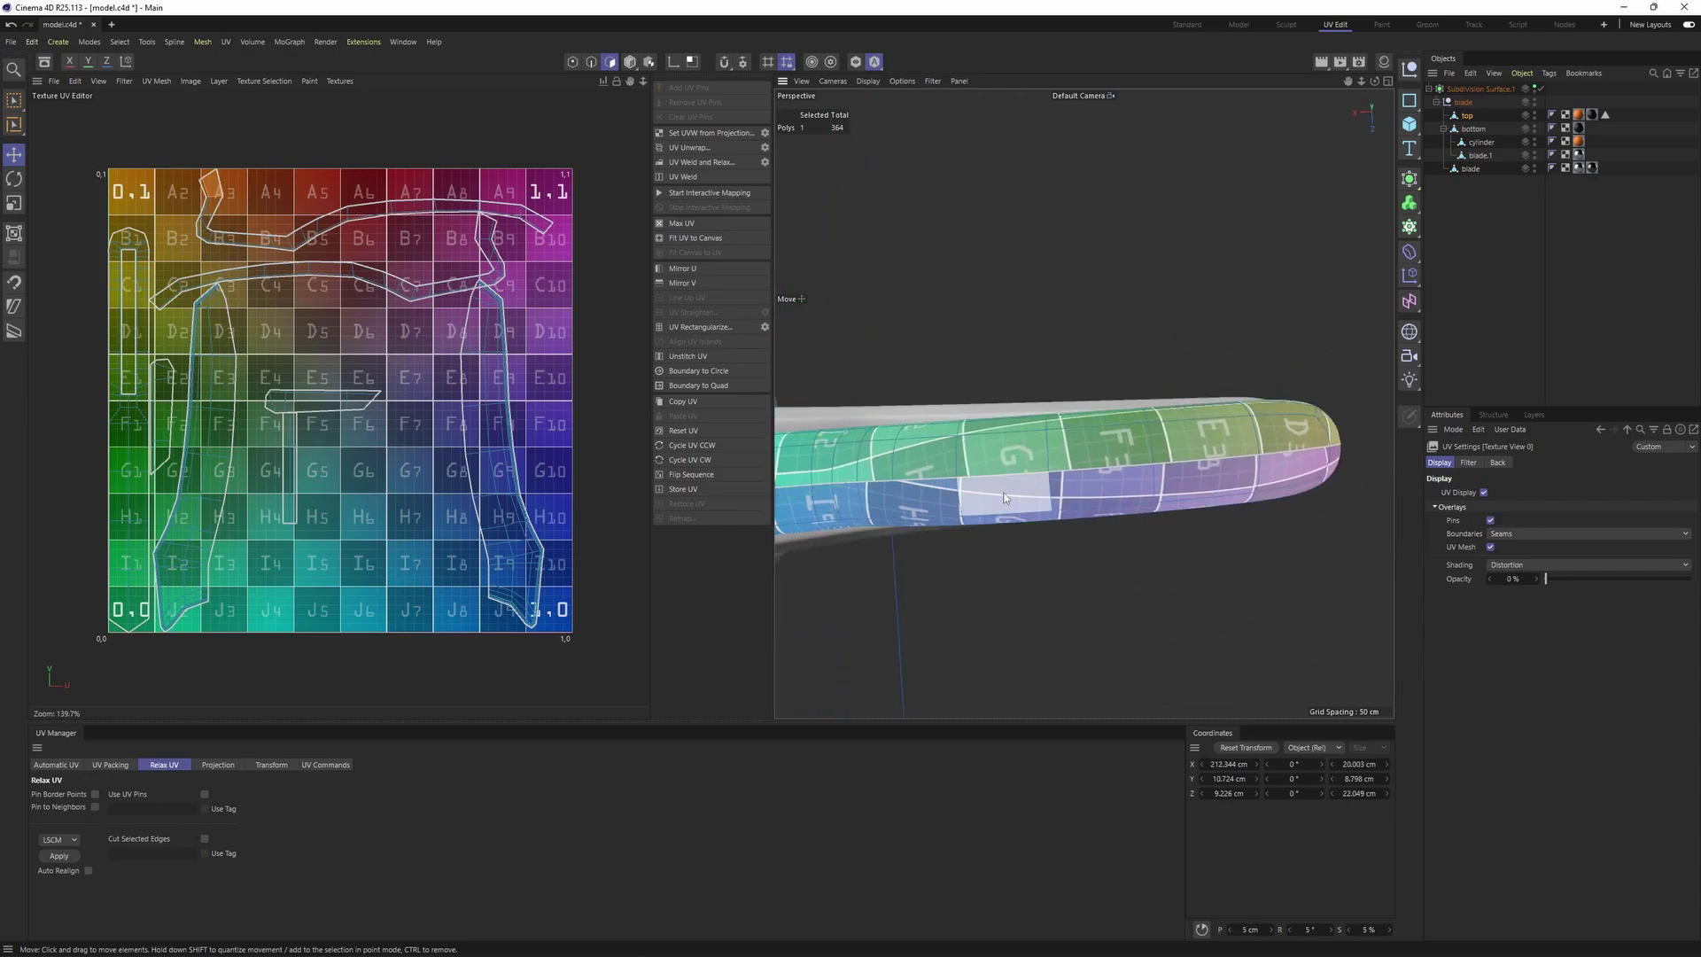
double_click(1005, 498)
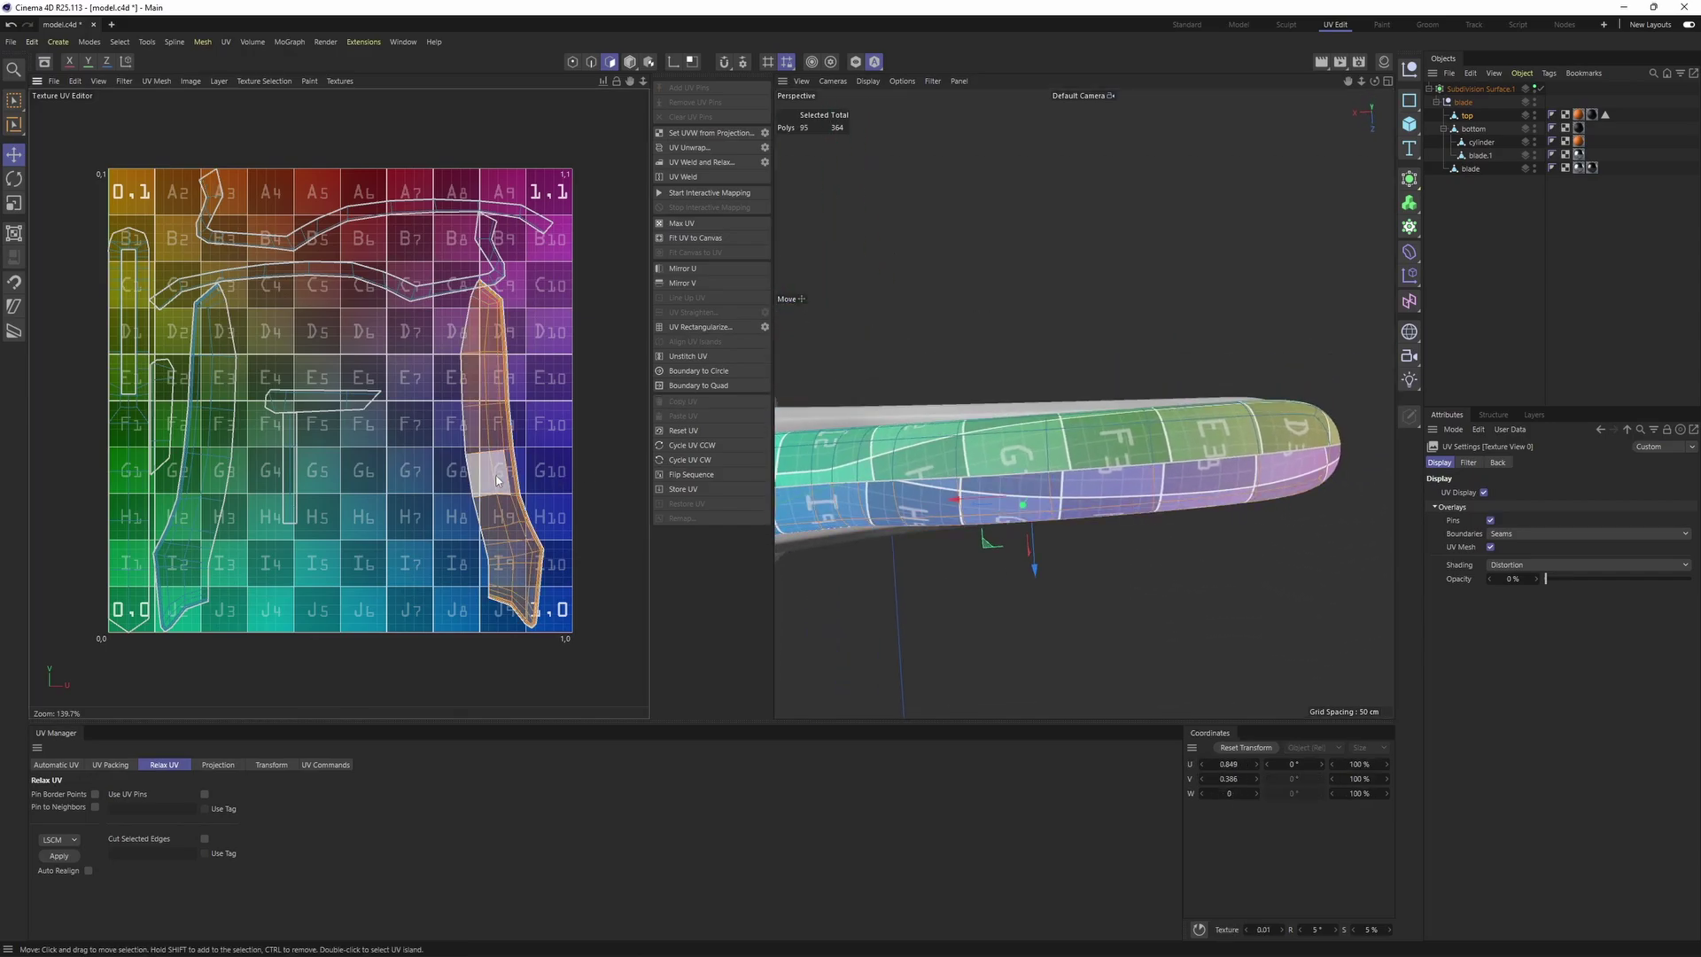
alt+drag(1007, 517, 1188, 515)
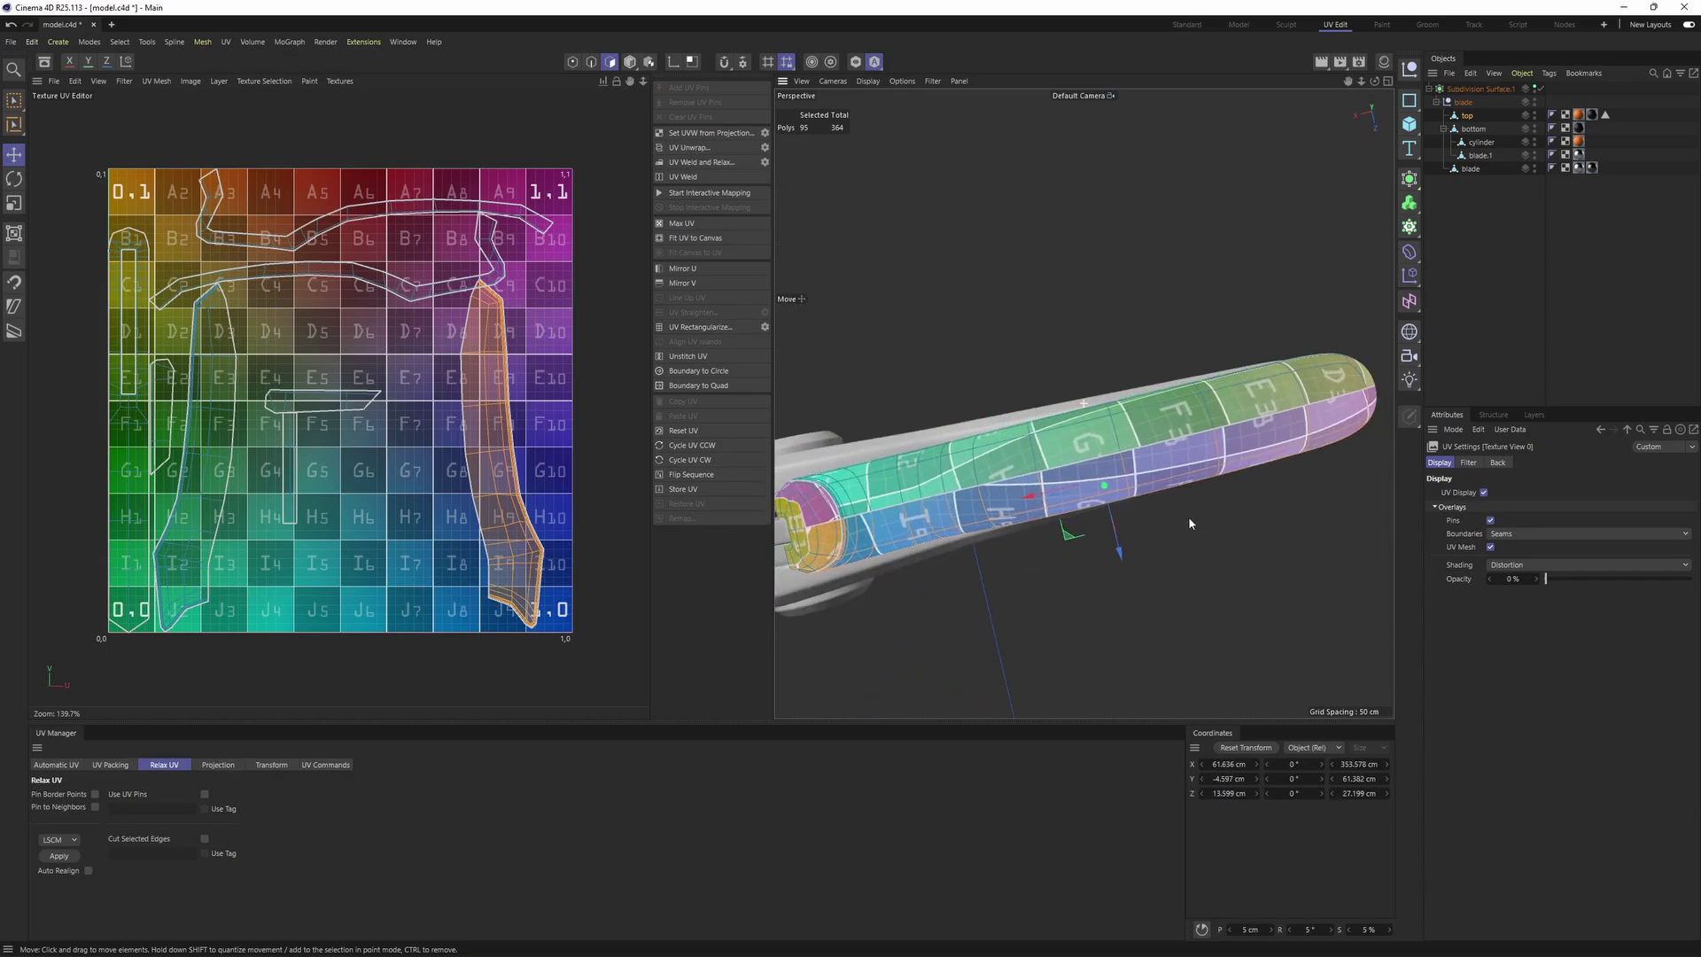
key(Return)
key(Return)
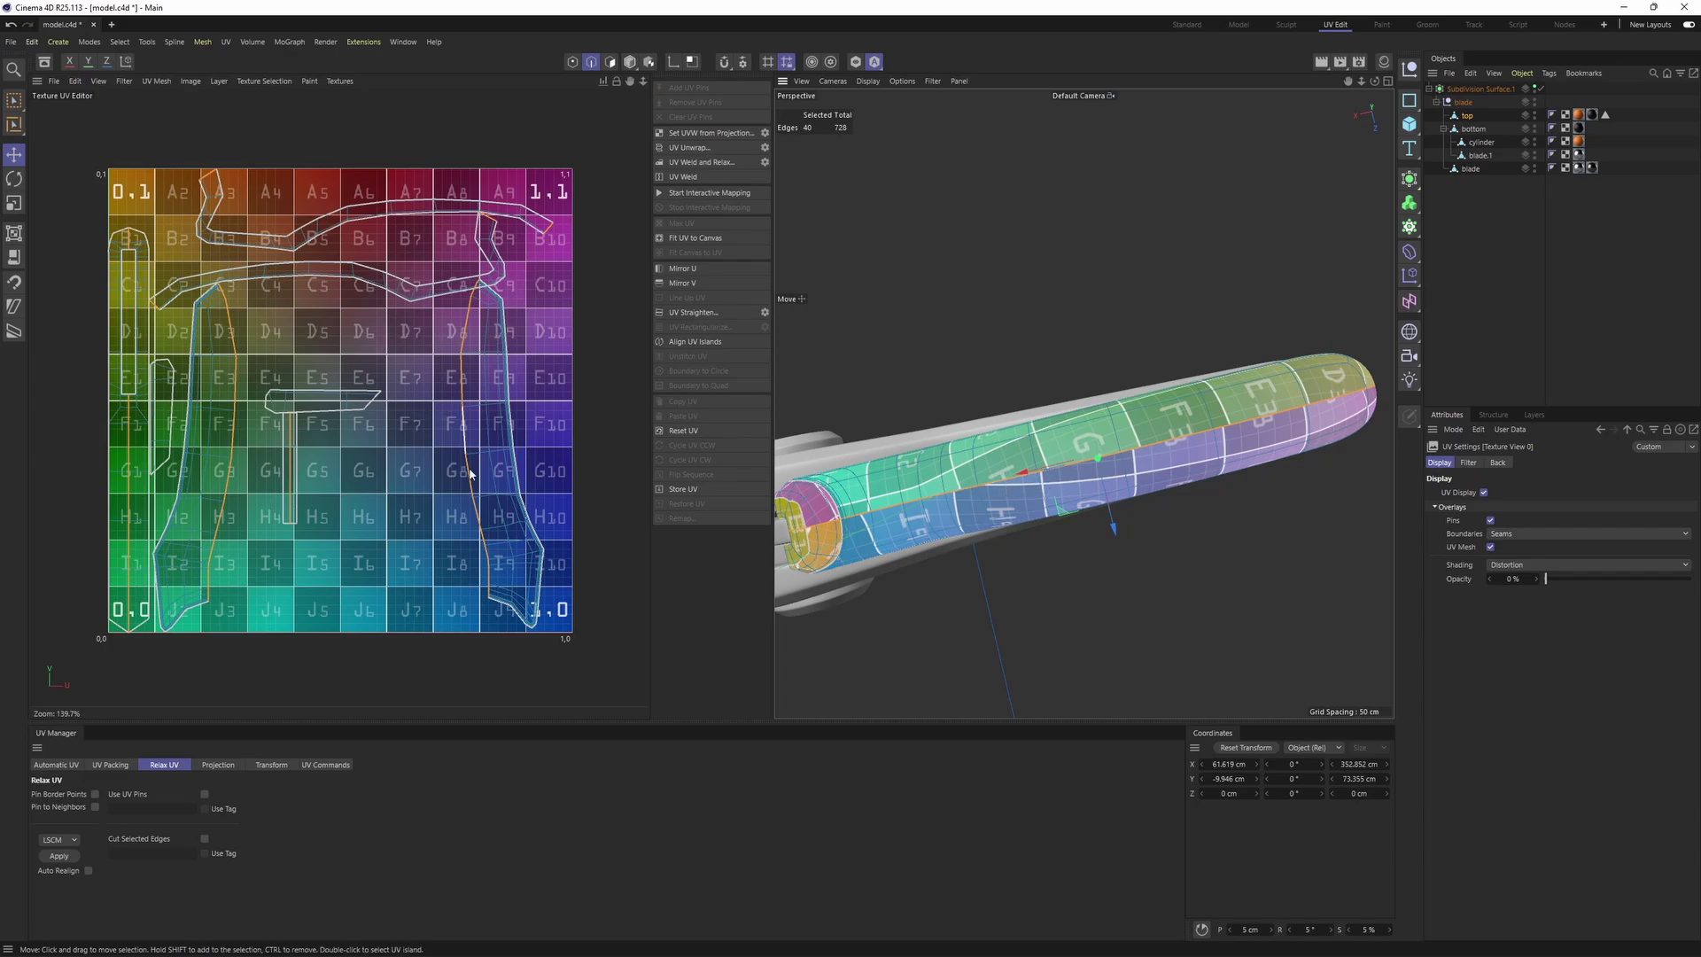
key(Return)
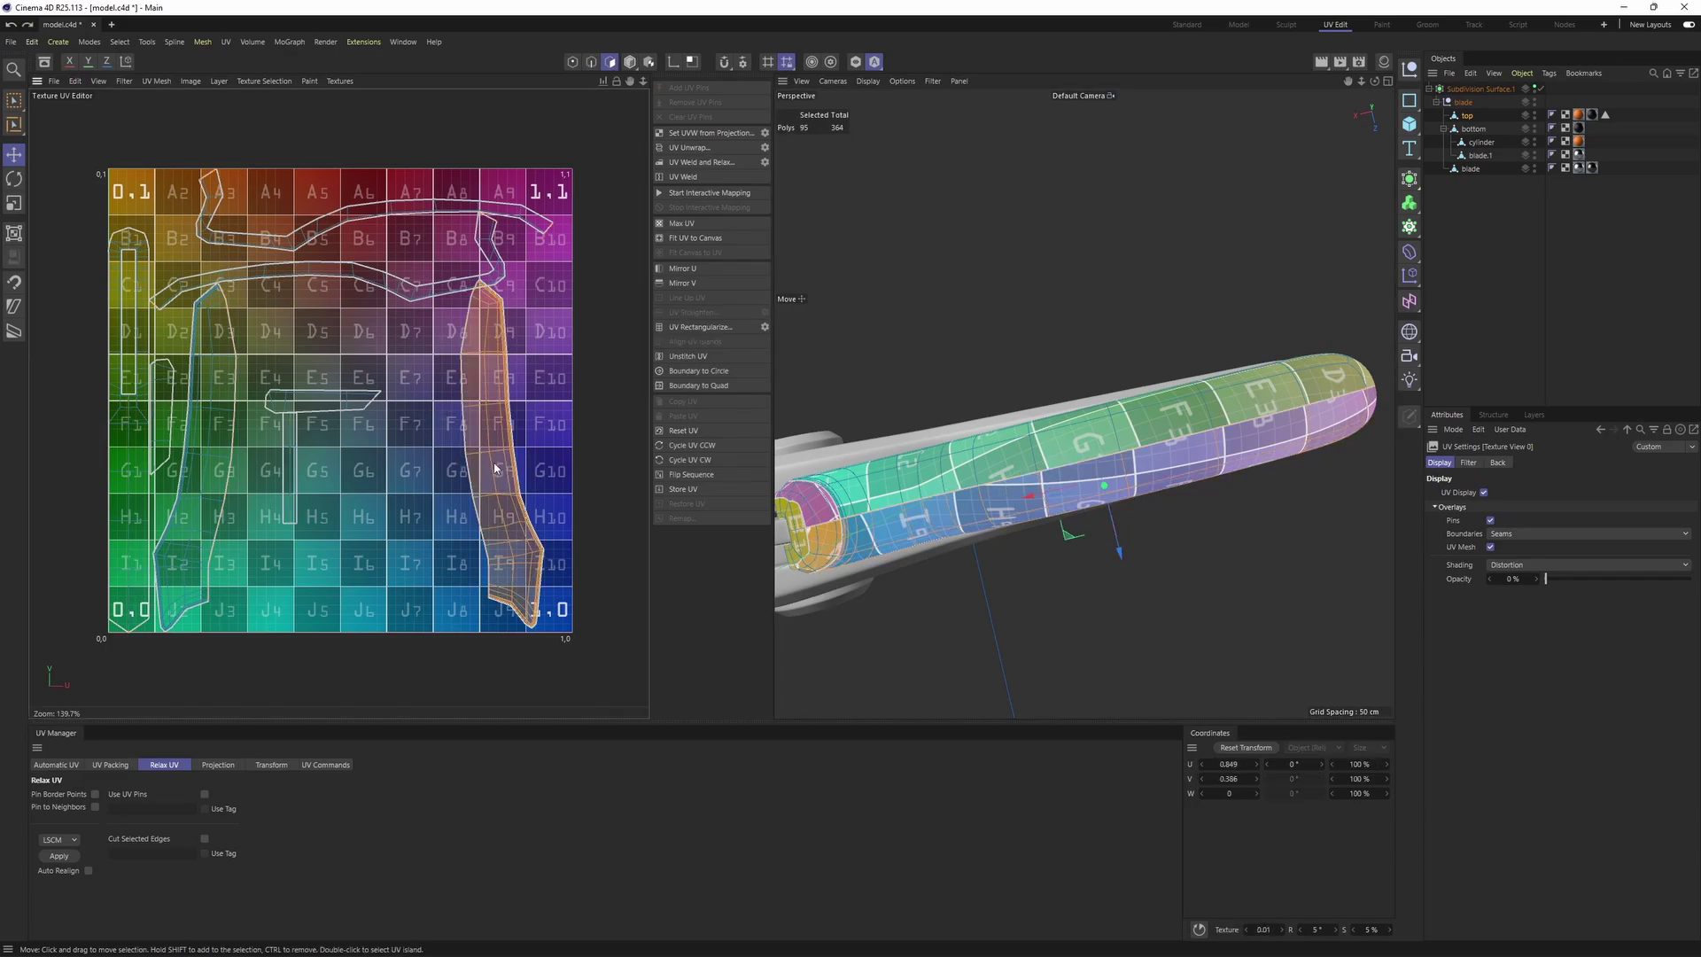
Undo the splitting and relaxing of the top handle's main island so its halves join again
click(495, 468)
key(ctrl+z)
key(ctrl+z)
key(ctrl+z)
key(ctrl+z)
key(ctrl+z)
key(ctrl+z)
key(ctrl+z)
key(ctrl+z)
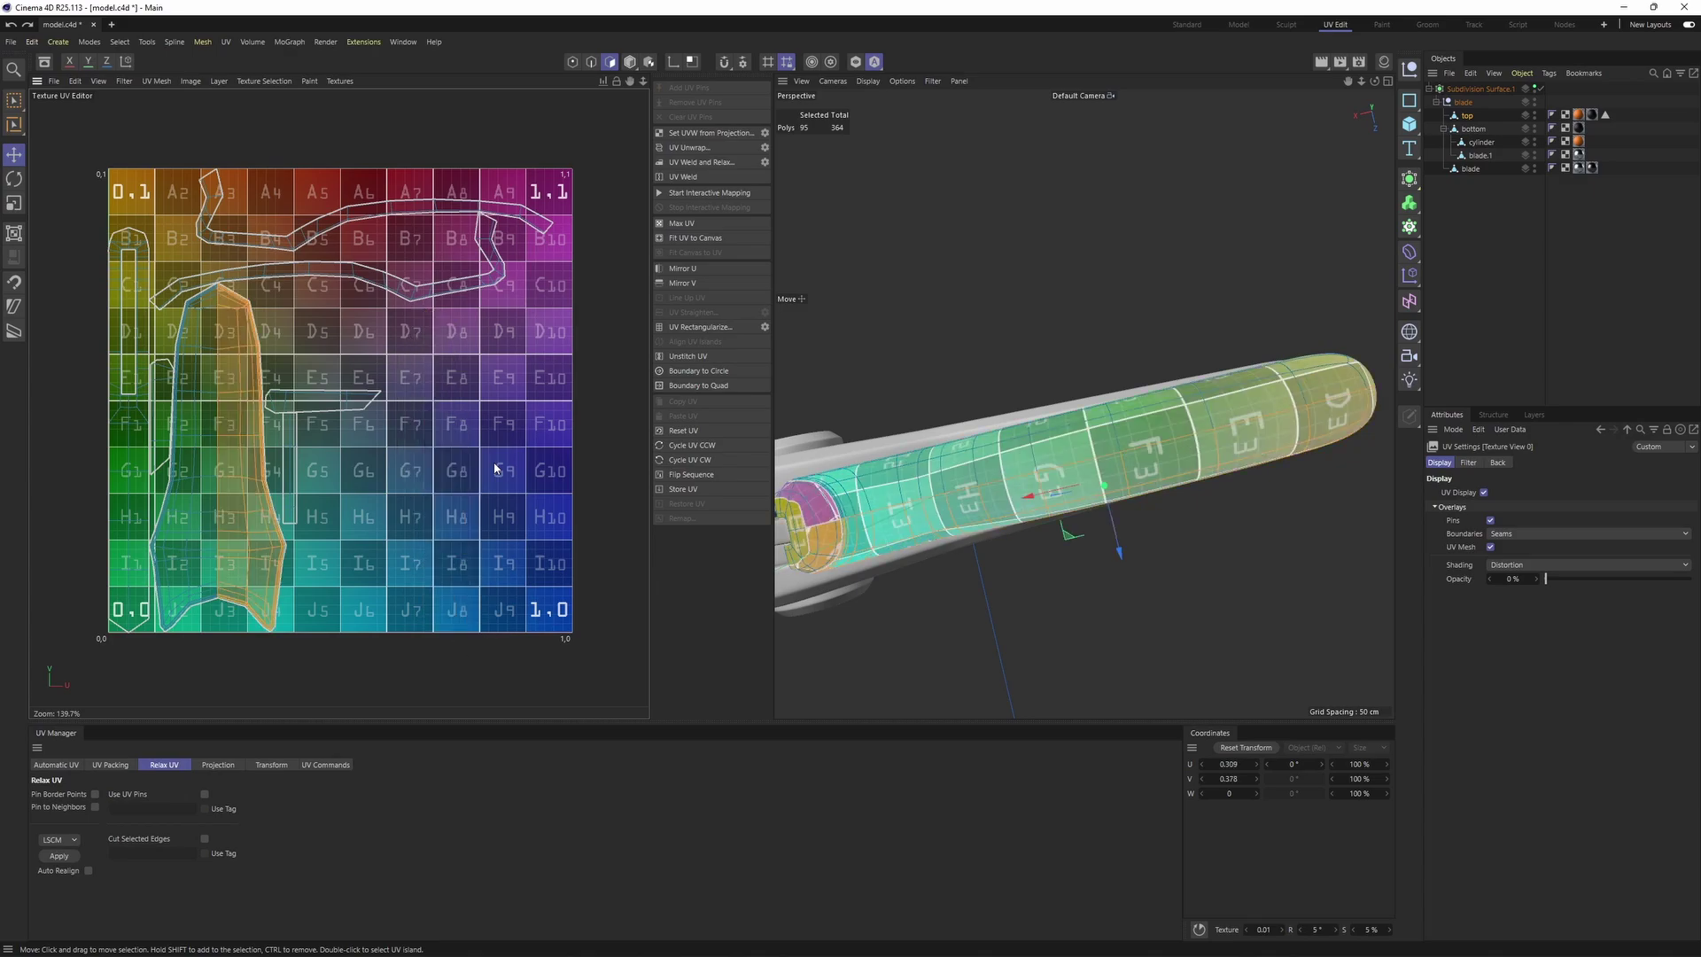
Clear the object selection, frame the whole shears model and switch to the Standard layout
alt+drag(1019, 407, 1152, 249)
key(h)
click(1114, 233)
click(1188, 21)
mouse_move(851, 354)
alt+mouse_down()
mouse_move(730, 428)
mouse_move(877, 370)
alt+mouse_up()
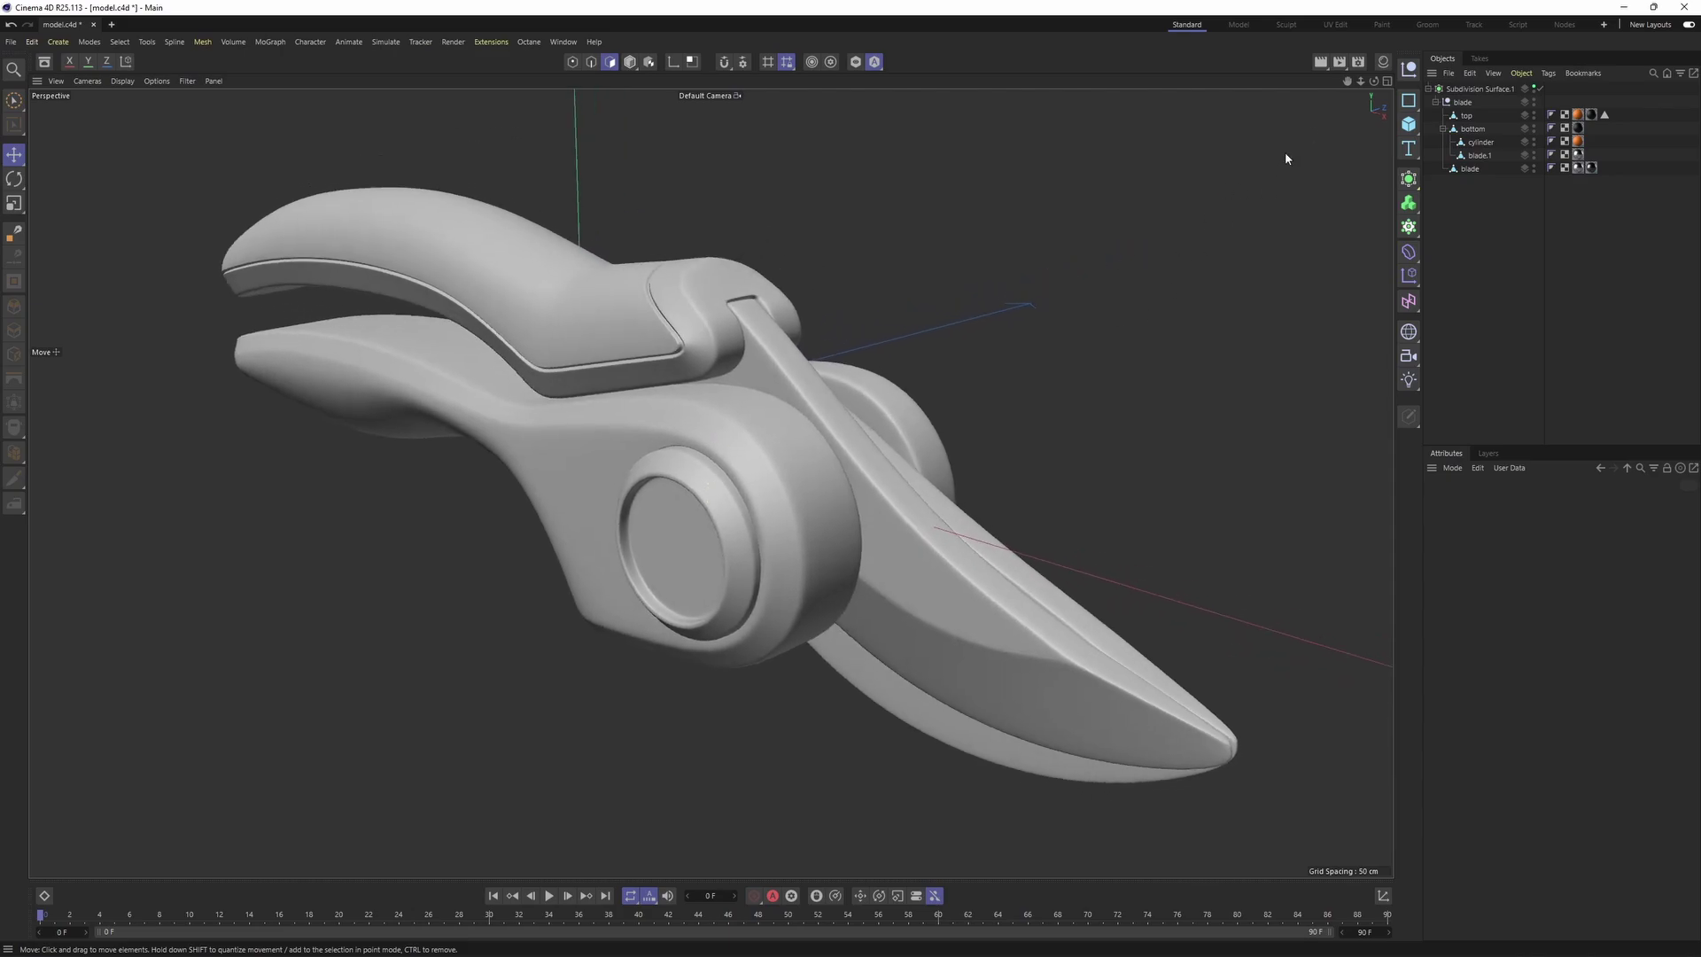
Create a new material that uses the Checkerboard surface shader as its colour texture
click(1383, 62)
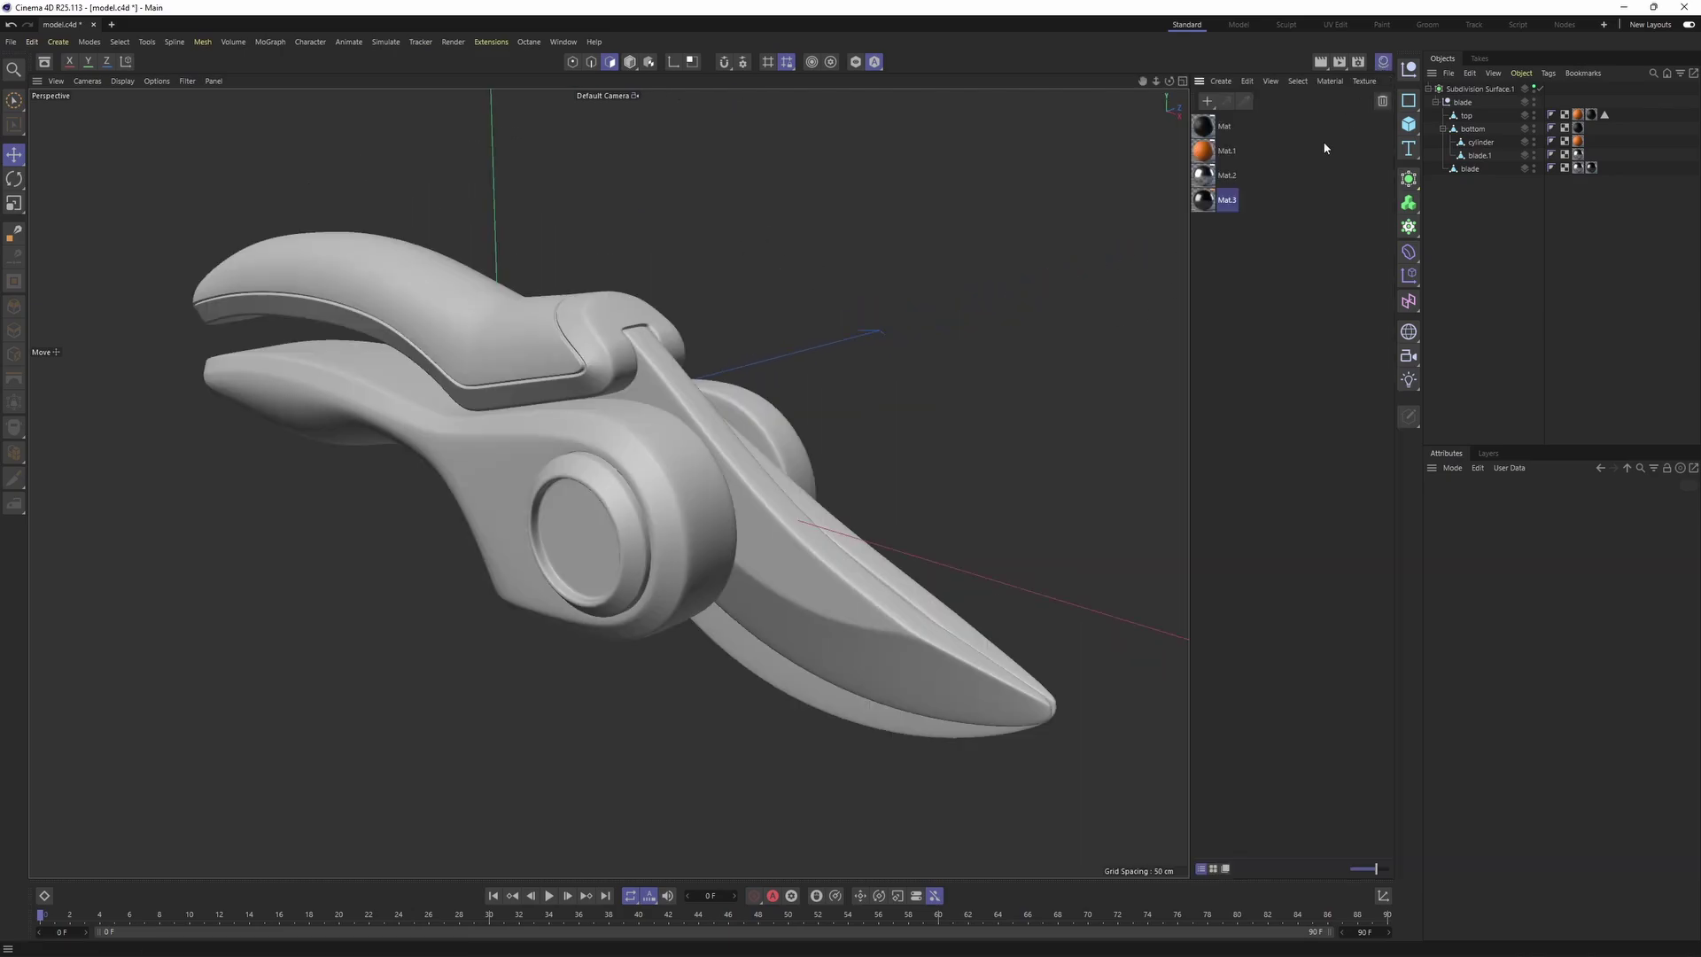
double_click(1230, 283)
double_click(1219, 133)
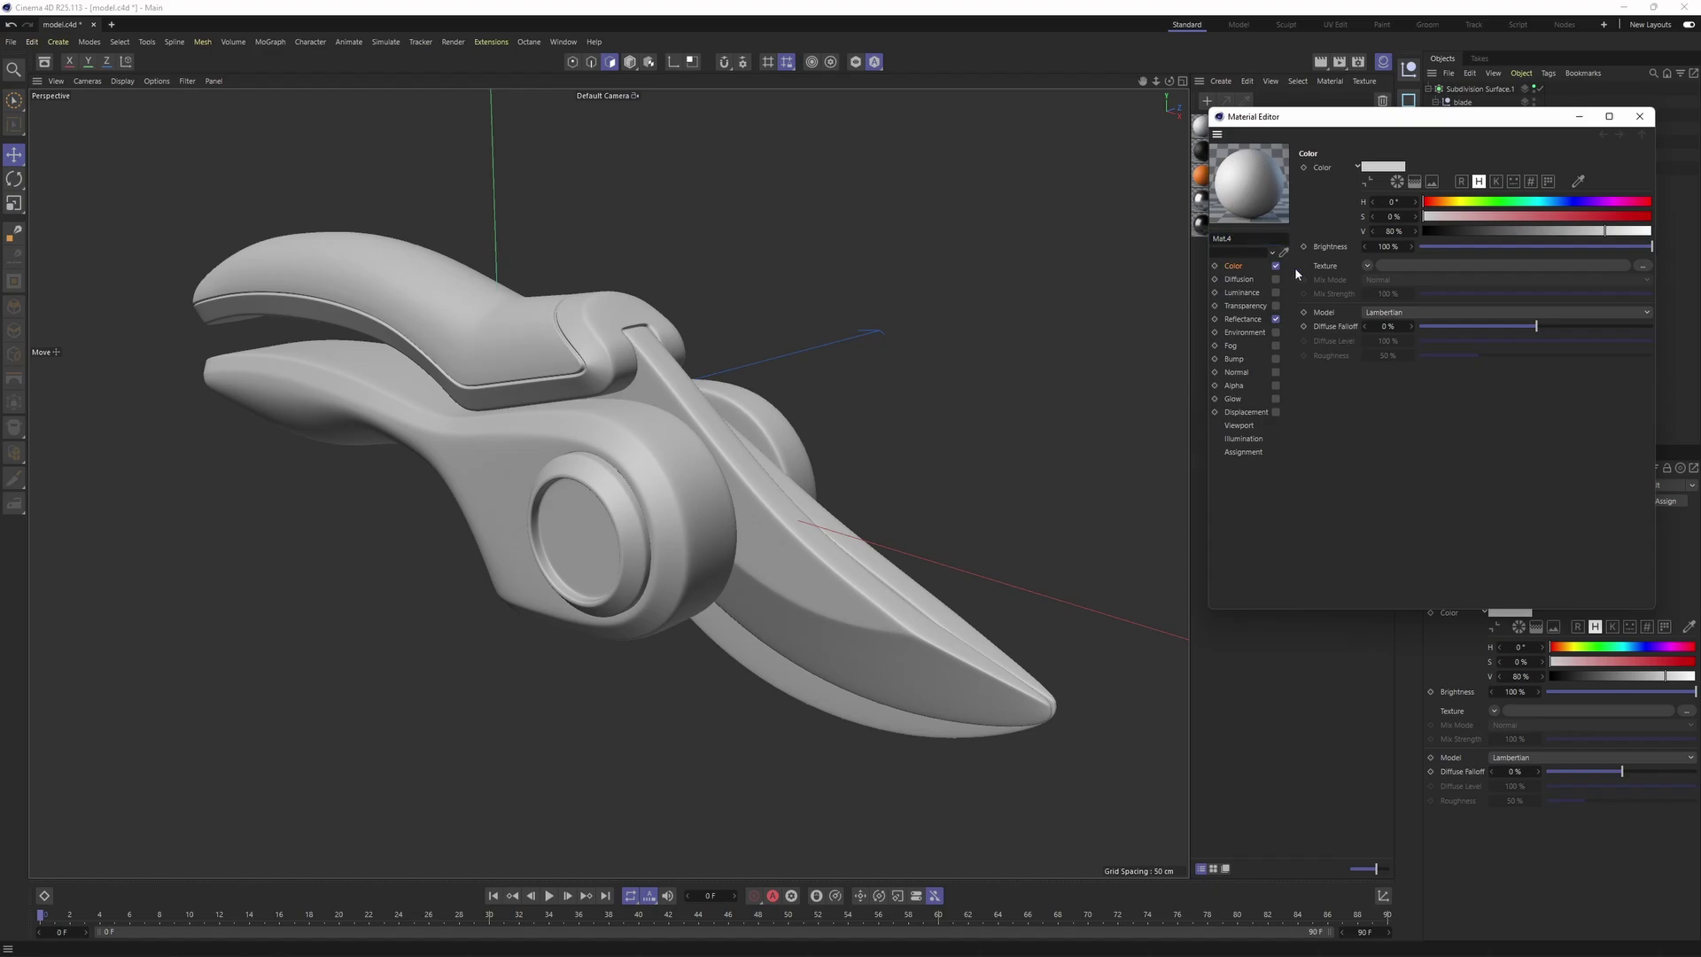
click(1367, 265)
mouse_move(1397, 577)
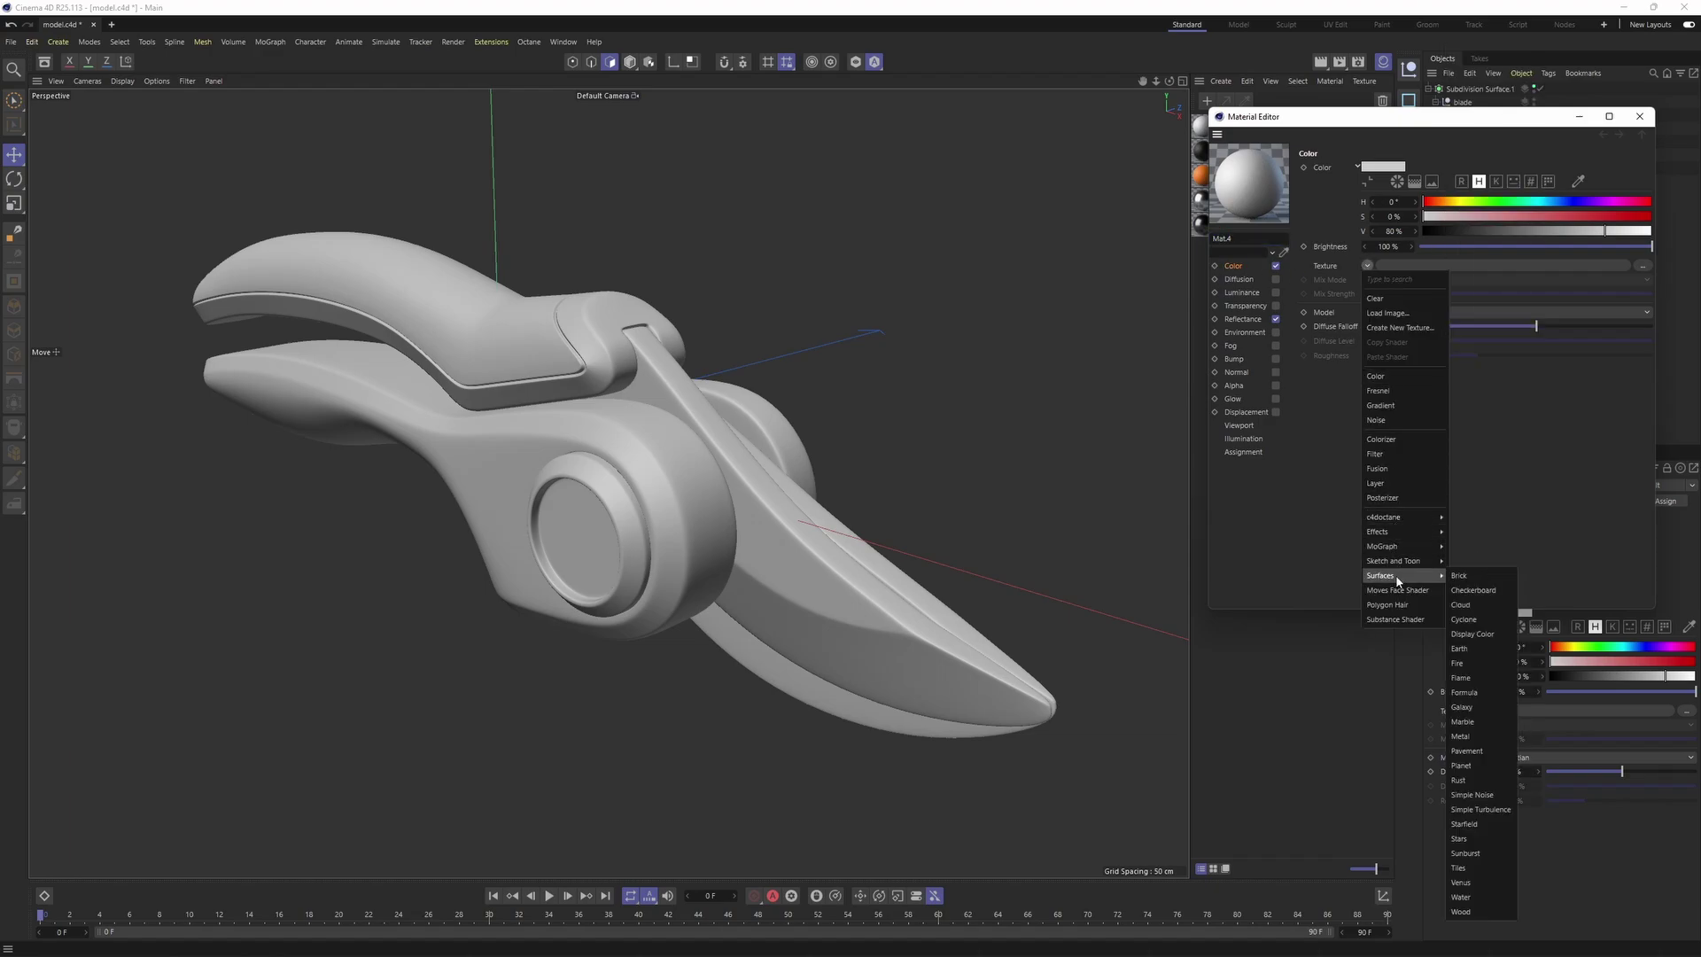
click(1477, 592)
click(1639, 116)
Select all five shears parts and apply the new checkerboard material to them
drag(1449, 201, 1469, 104)
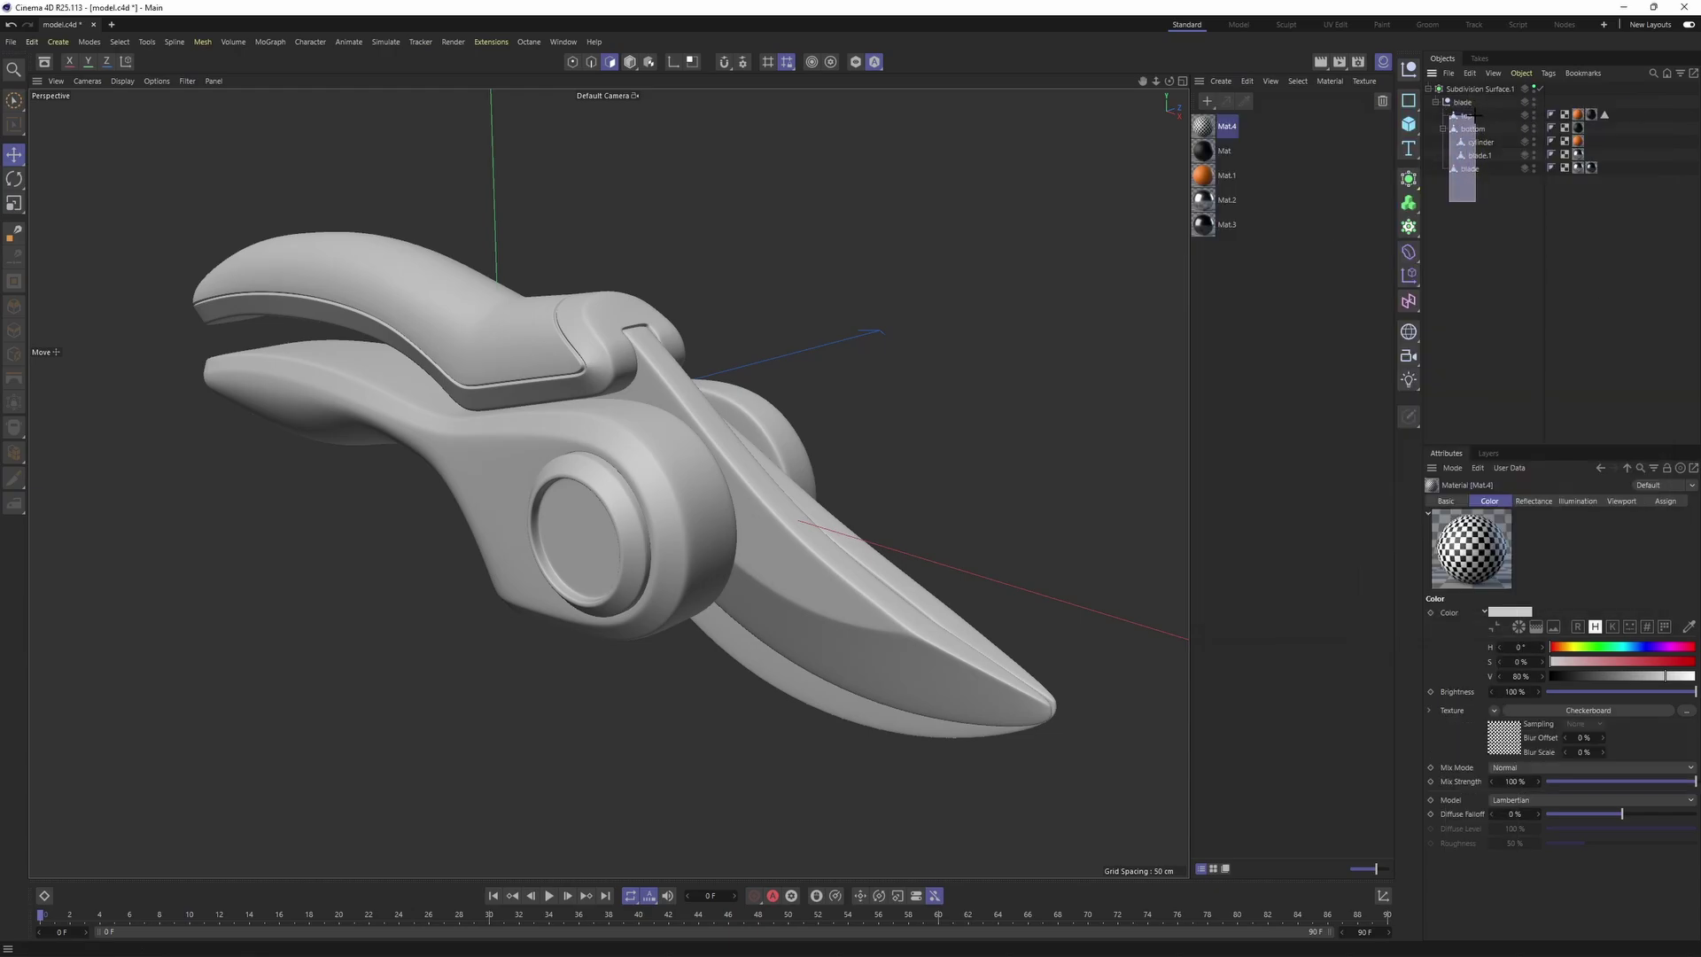
right_click(1203, 125)
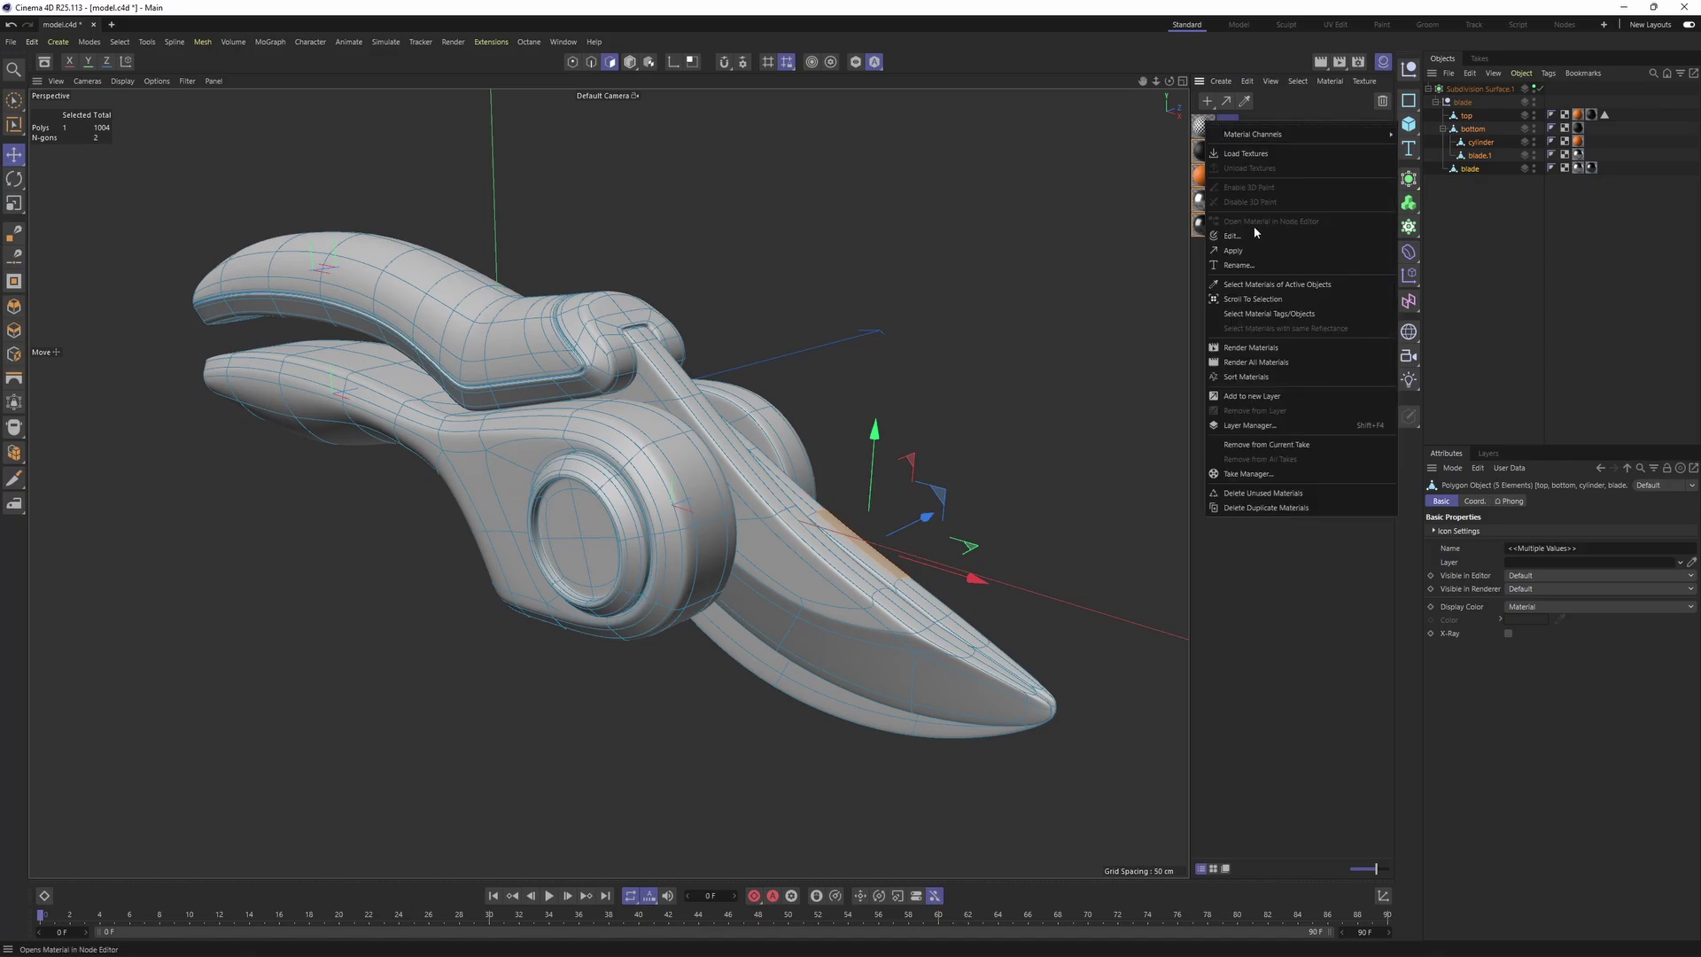
click(1253, 226)
click(1057, 346)
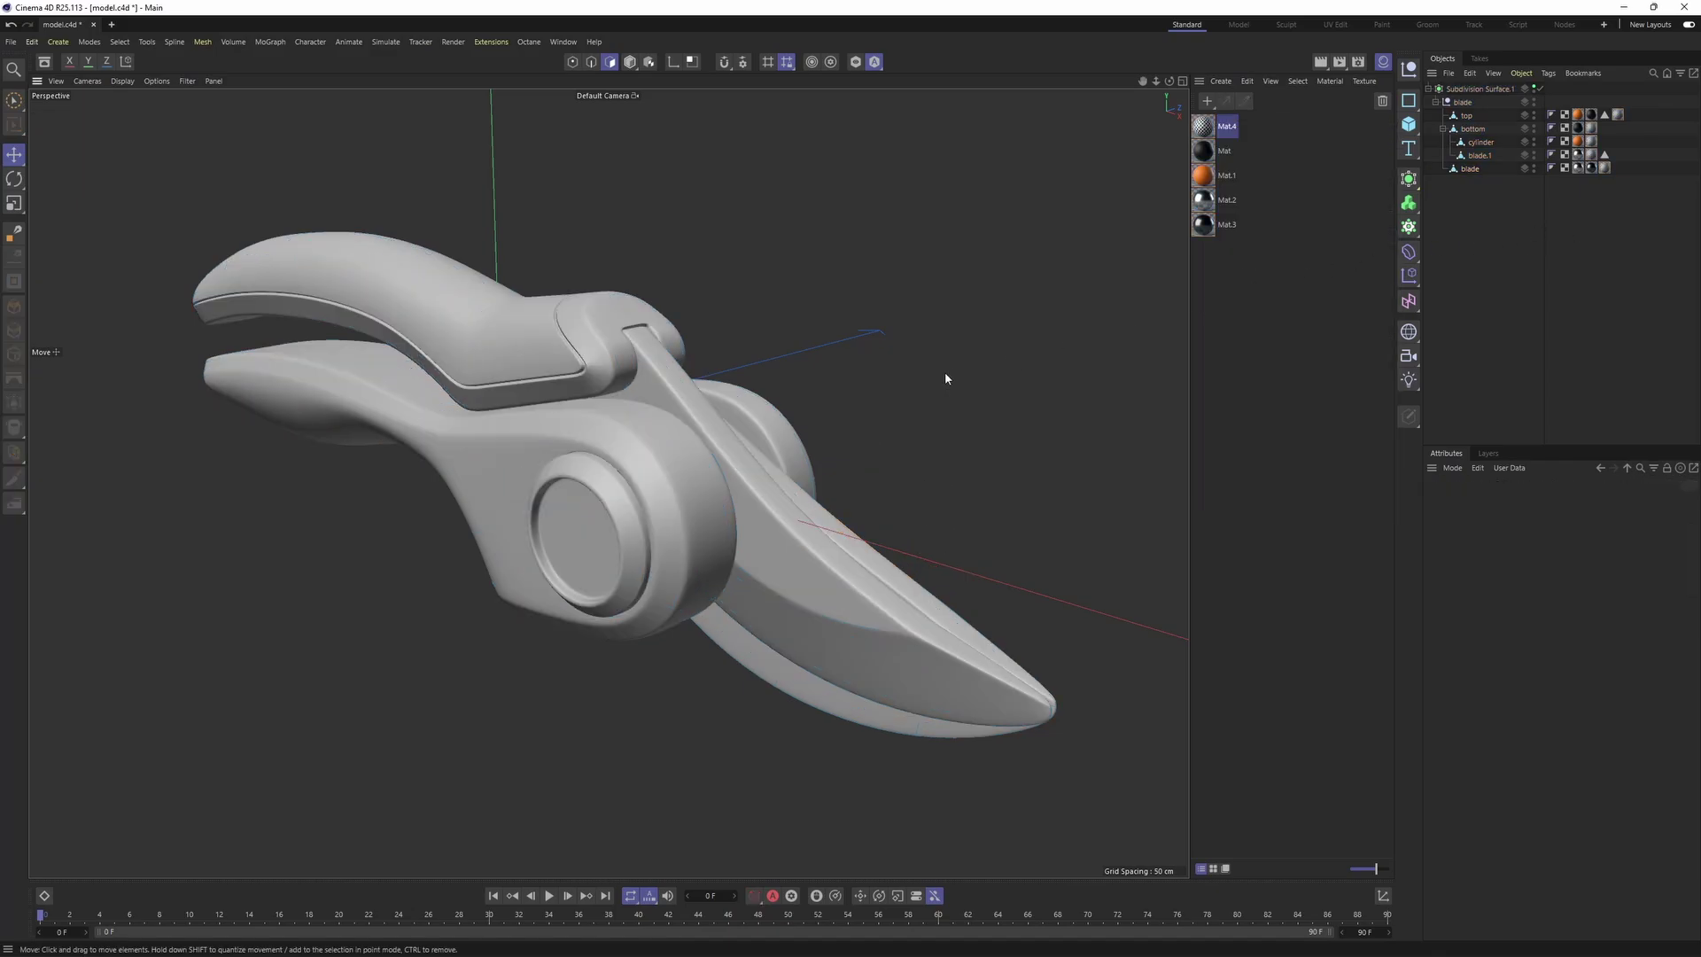
Turn on texture display in the viewport and replace the parts' original materials with the checkerboard material
key(n)
key(q)
alt+drag(844, 376, 860, 353)
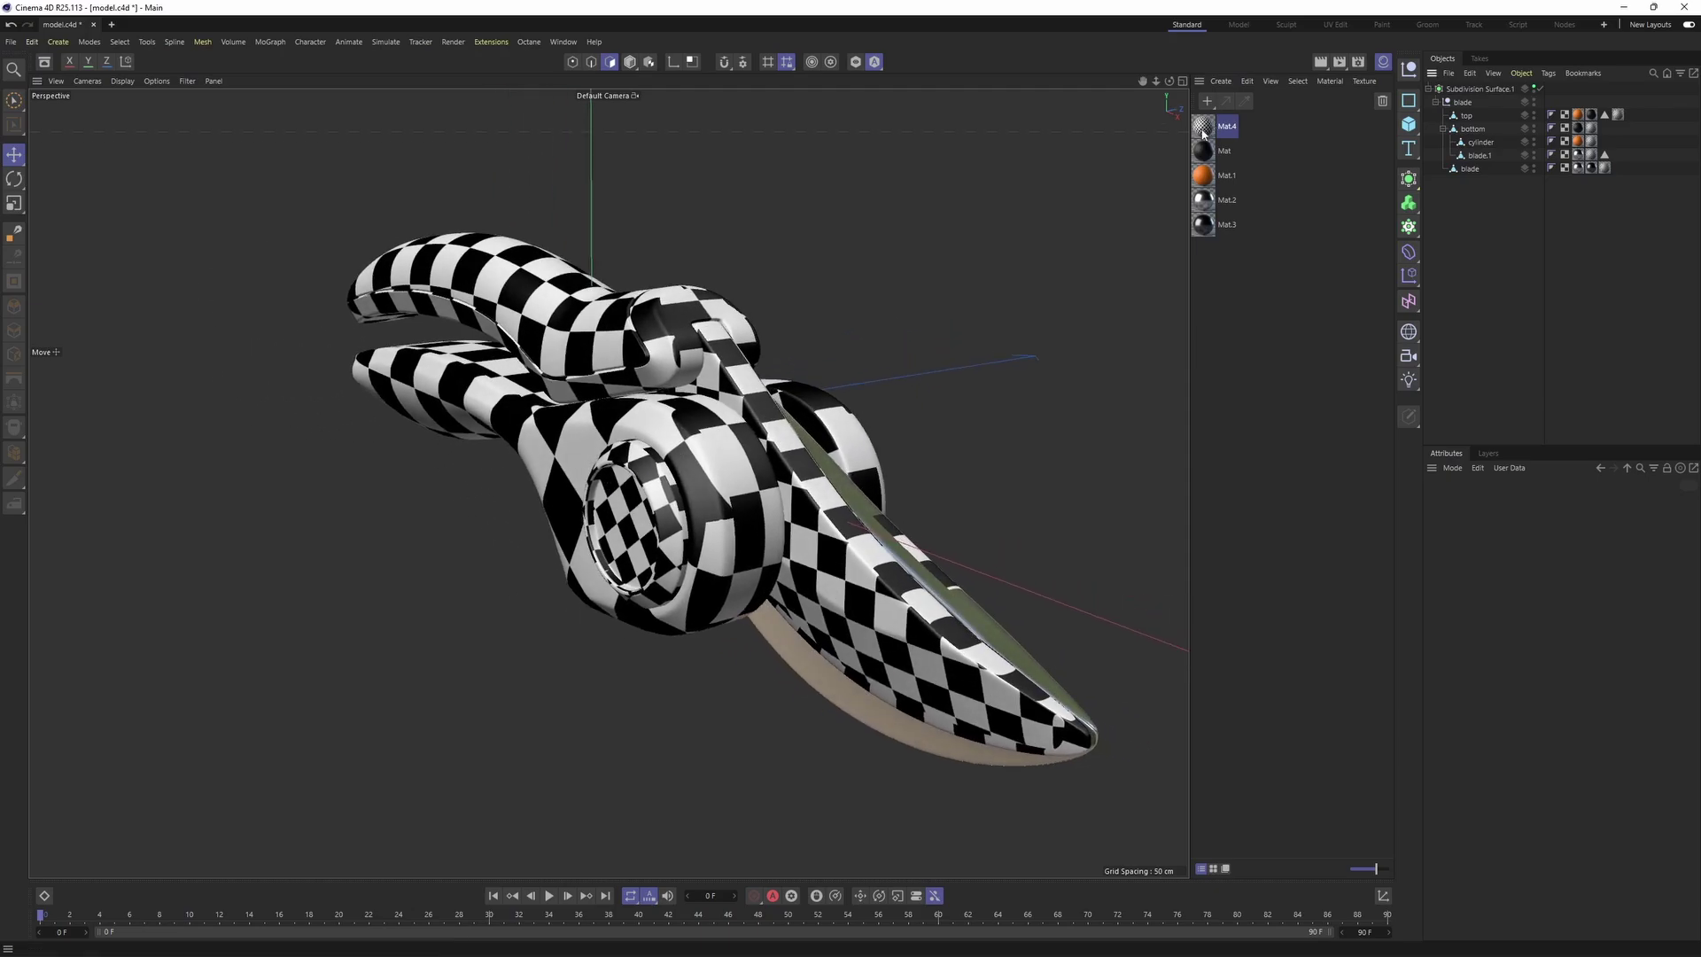
drag(1204, 127, 1207, 150)
alt+drag(797, 372, 1010, 177)
click(1379, 65)
Examine the checkerboard's scale and seams across the handles, pivot and blades from several angles
alt+drag(895, 283, 745, 373)
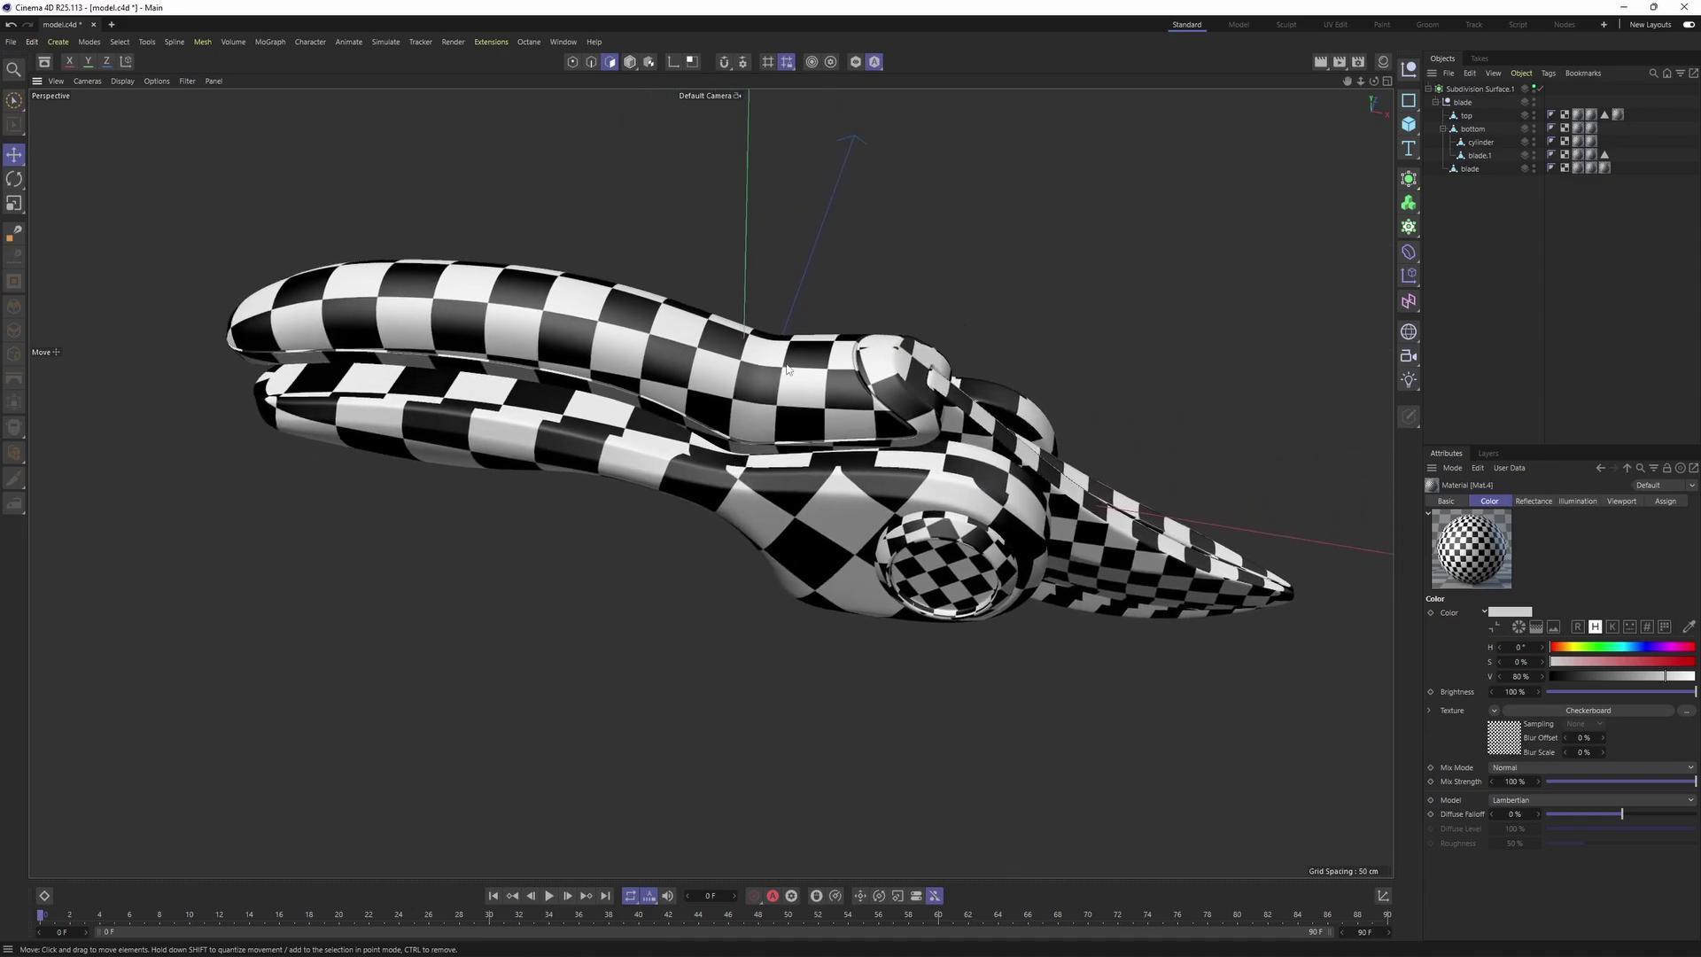
scroll(737, 335, up, 2)
alt+drag(736, 335, 730, 386)
alt+middle_drag(730, 386, 645, 422)
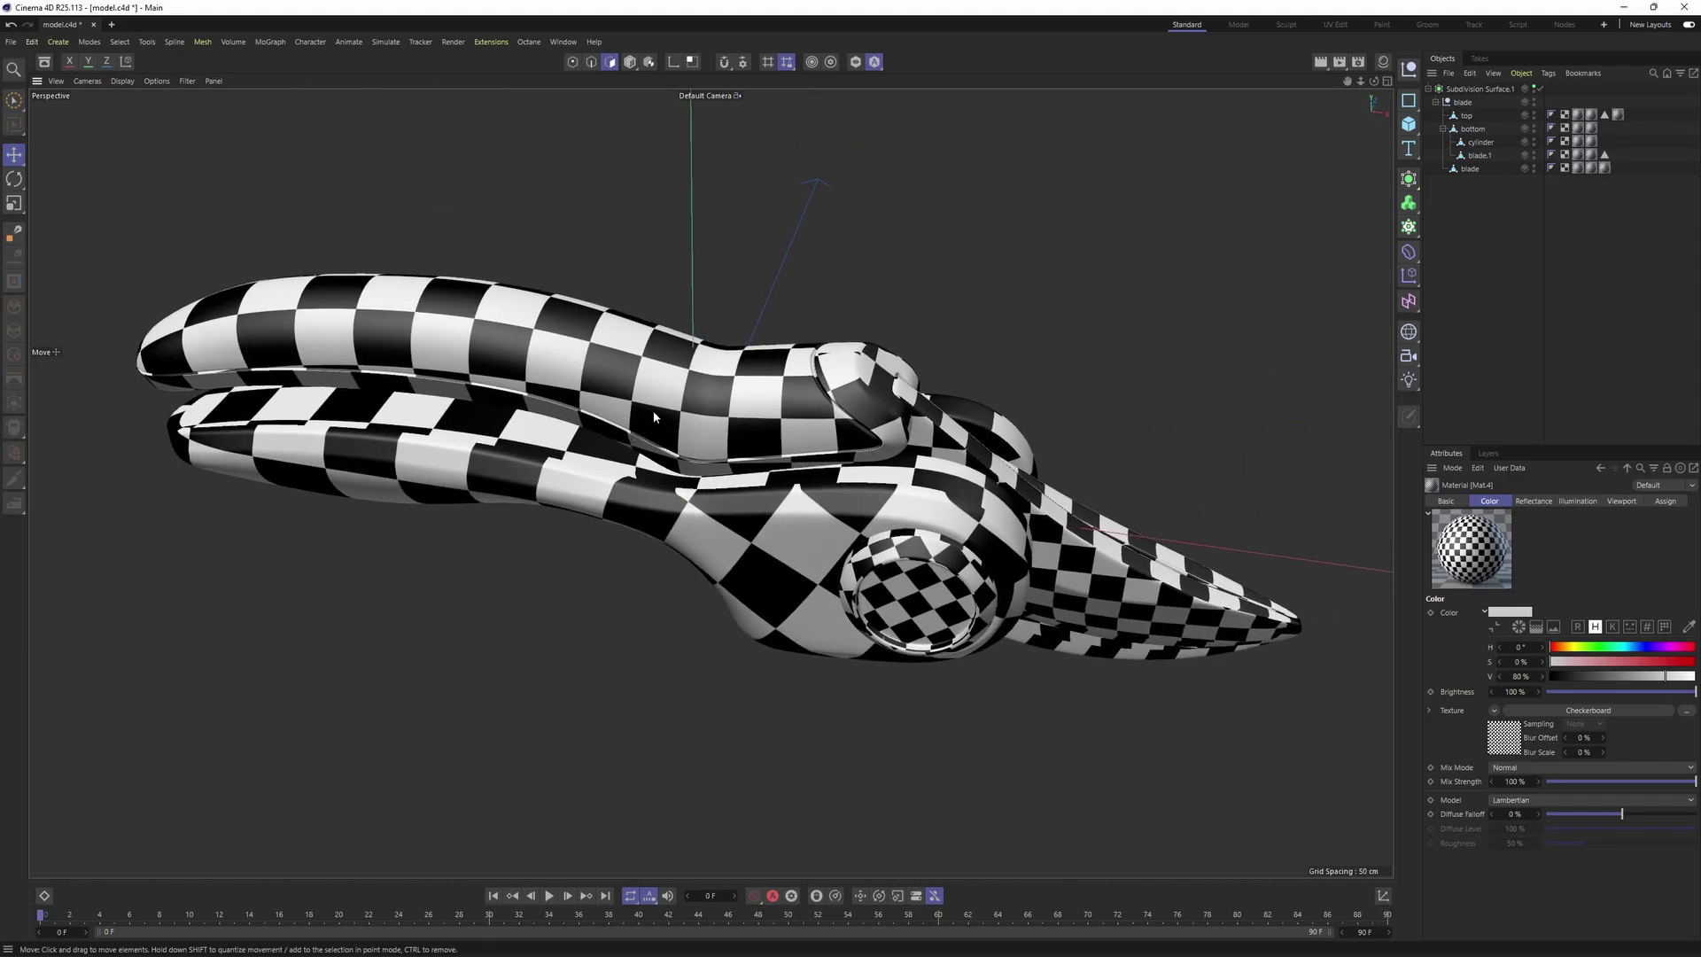
alt+drag(744, 378, 823, 543)
alt+drag(776, 448, 828, 476)
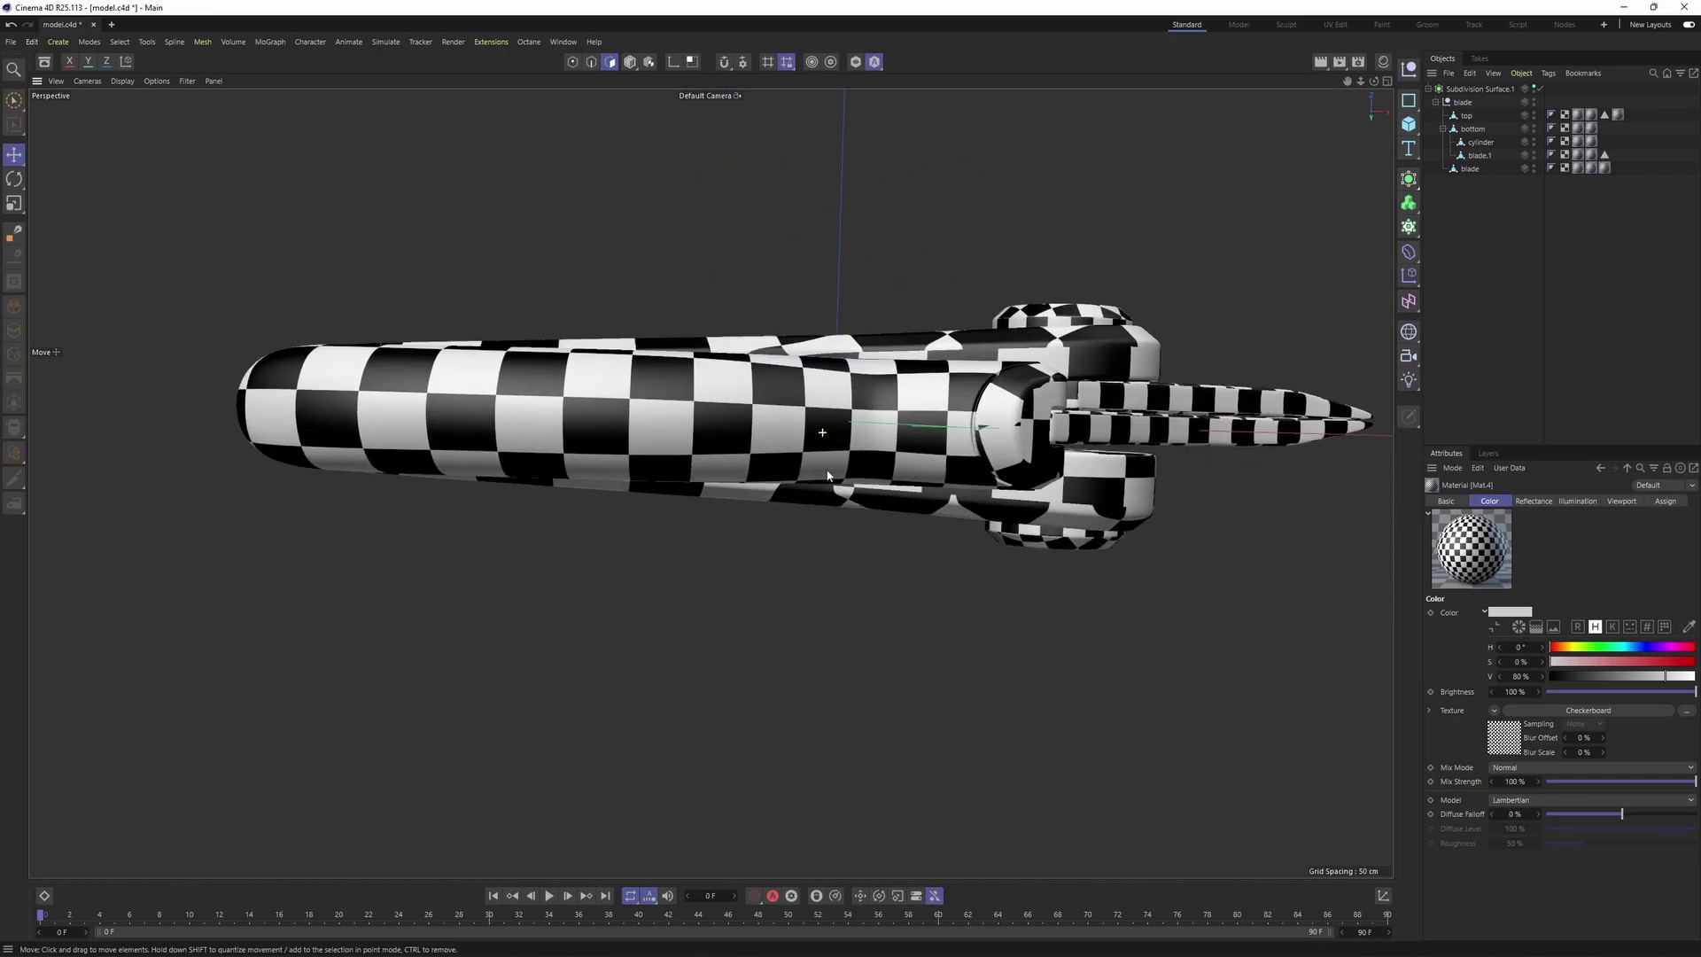
alt+drag(399, 418, 813, 420)
mouse_move(784, 481)
alt+mouse_down()
mouse_move(810, 449)
mouse_move(795, 473)
alt+mouse_up()
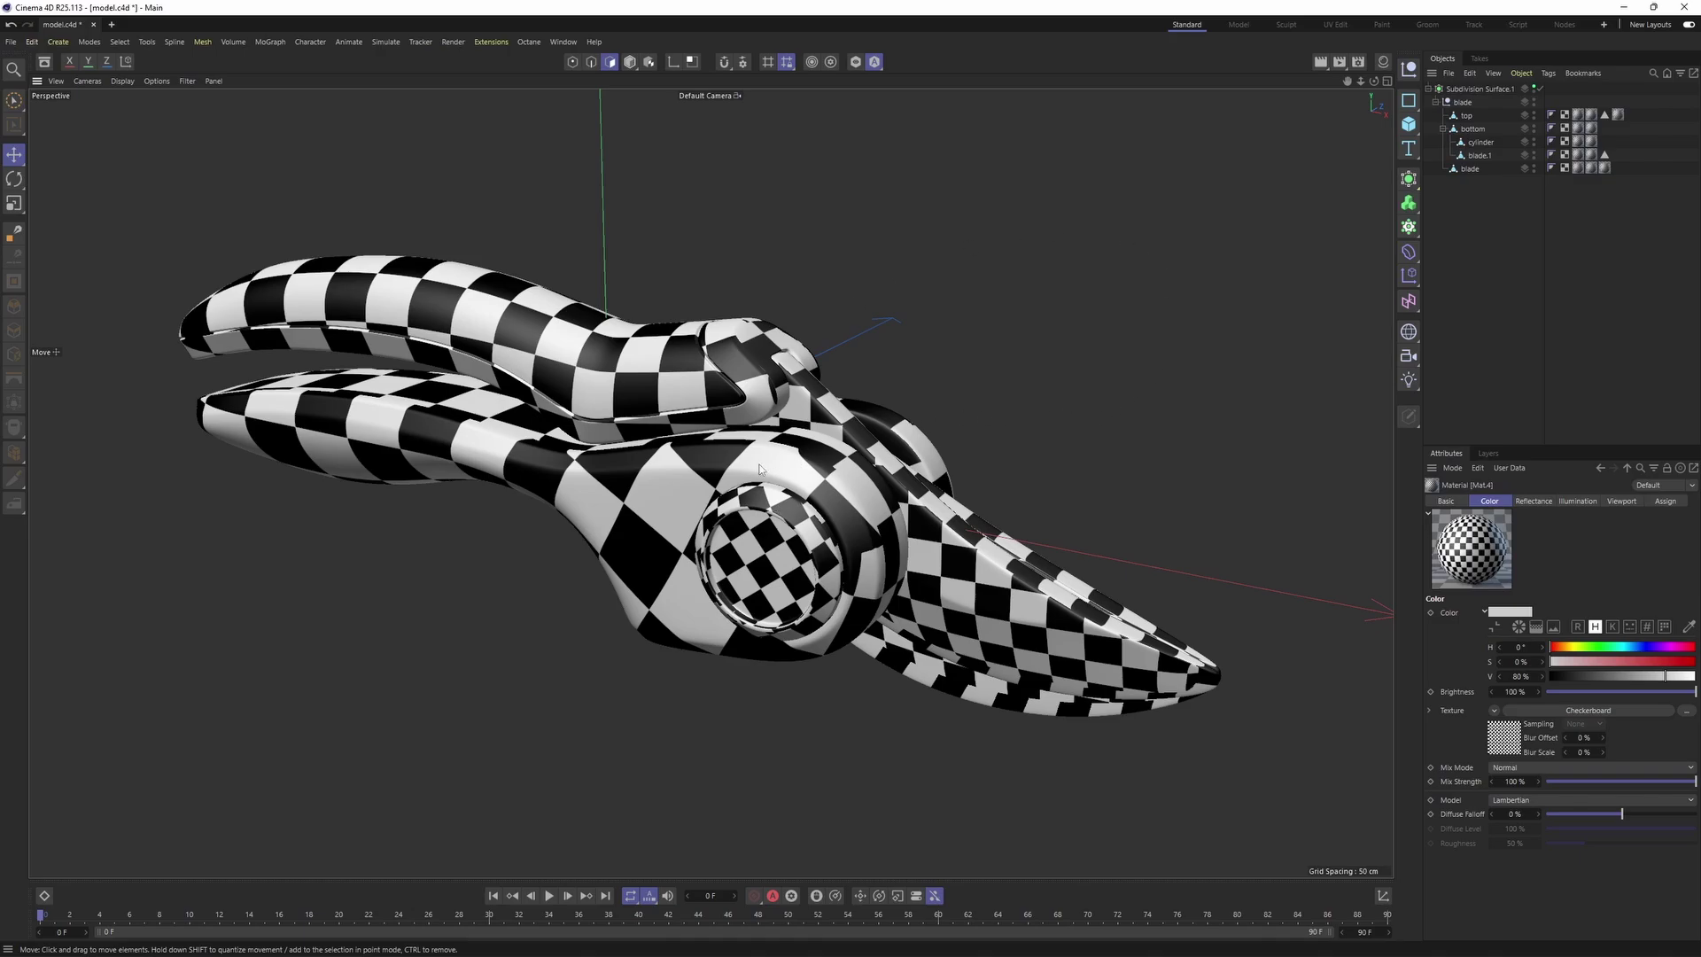
alt+drag(758, 466, 848, 519)
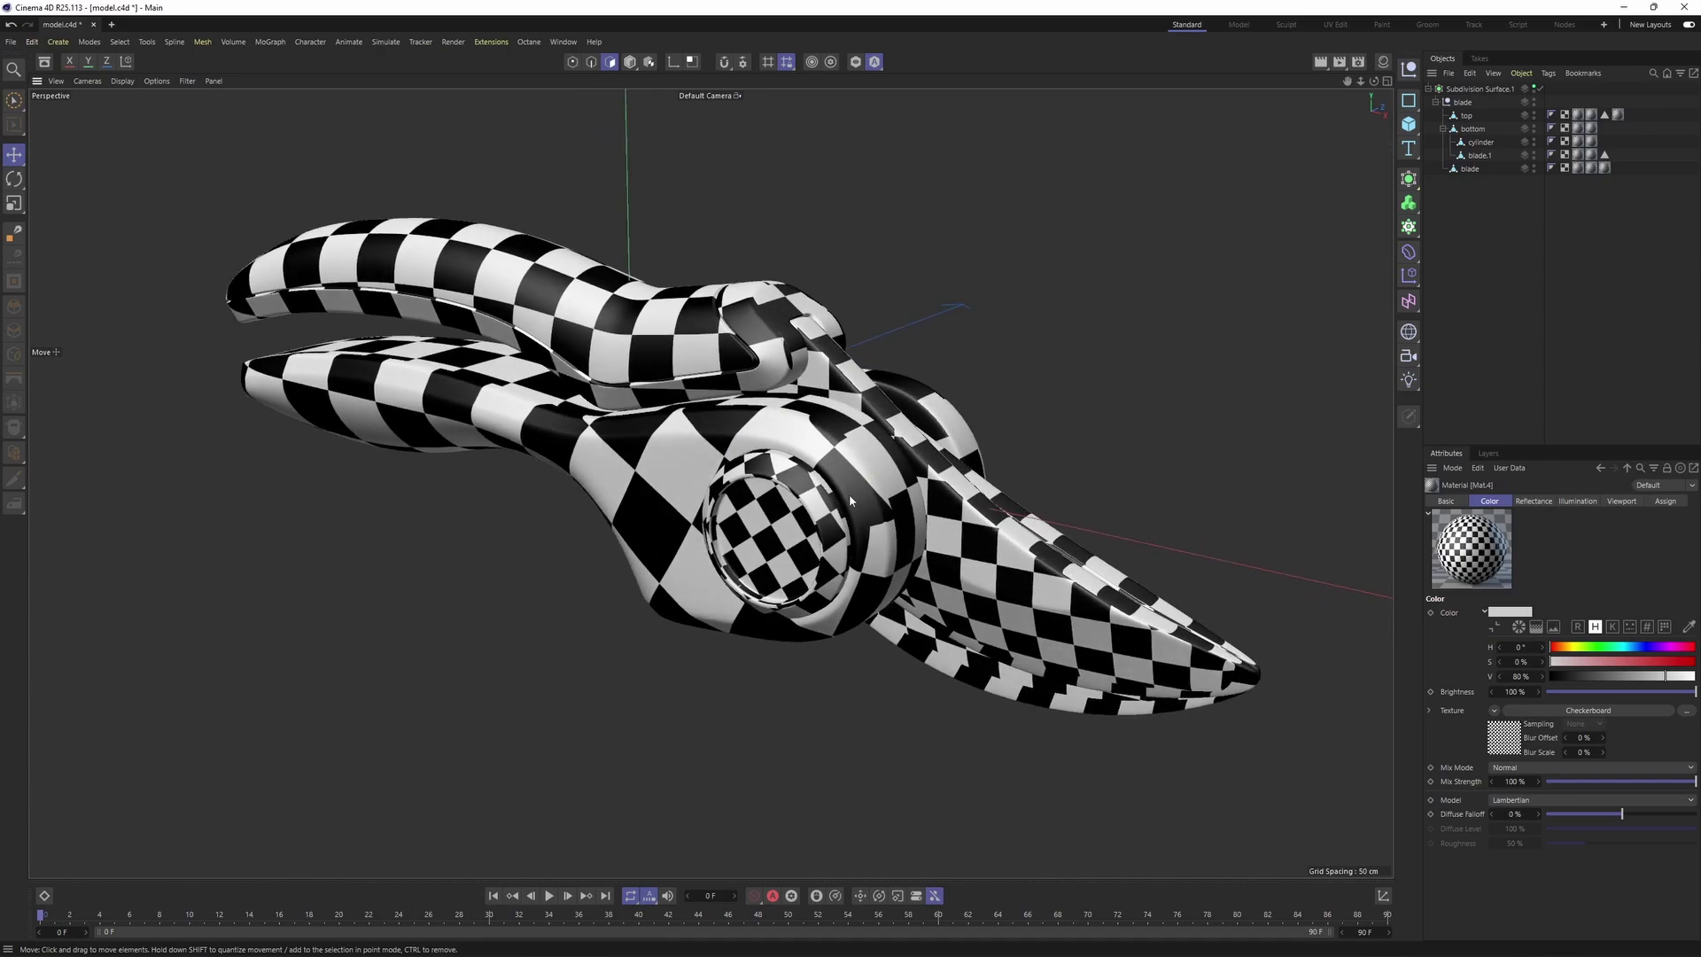